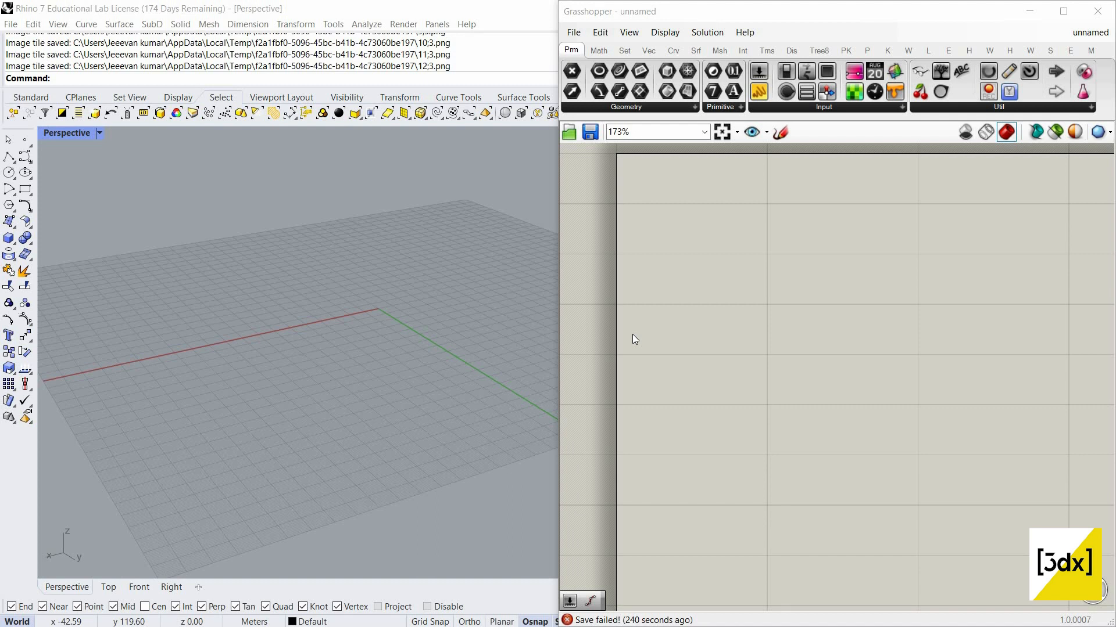
Add a Rectangle component to the canvas and place it with free space beside its inputs
double_click(764, 292)
text(rect)
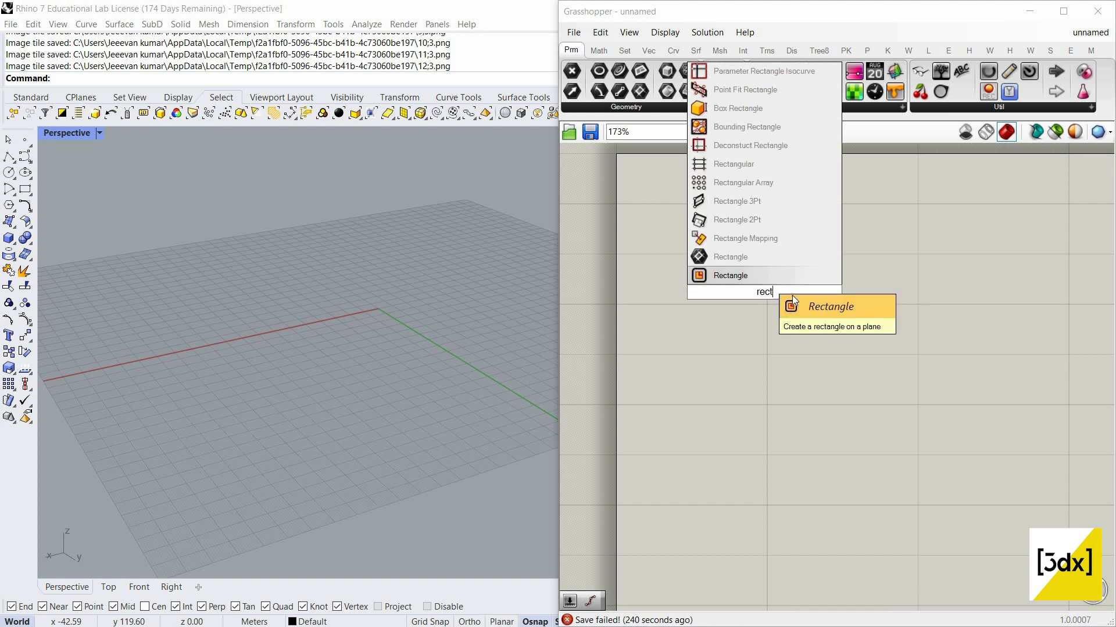
click(762, 276)
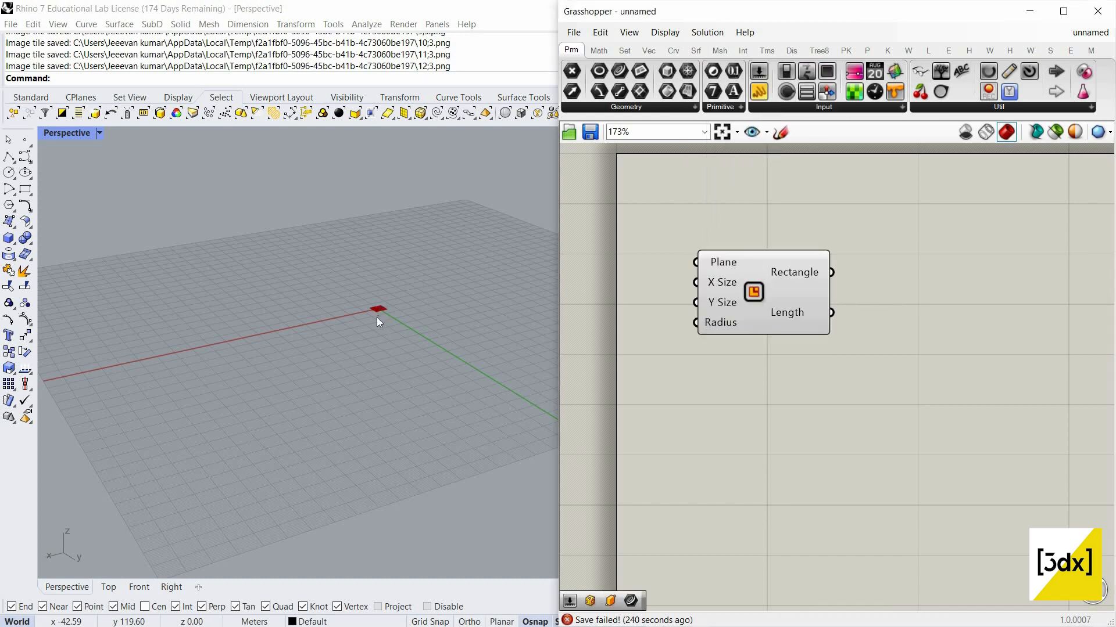
scroll(377, 317, down, 3)
scroll(463, 330, up, 5)
right_drag(464, 334, 404, 361)
scroll(459, 355, down, 5)
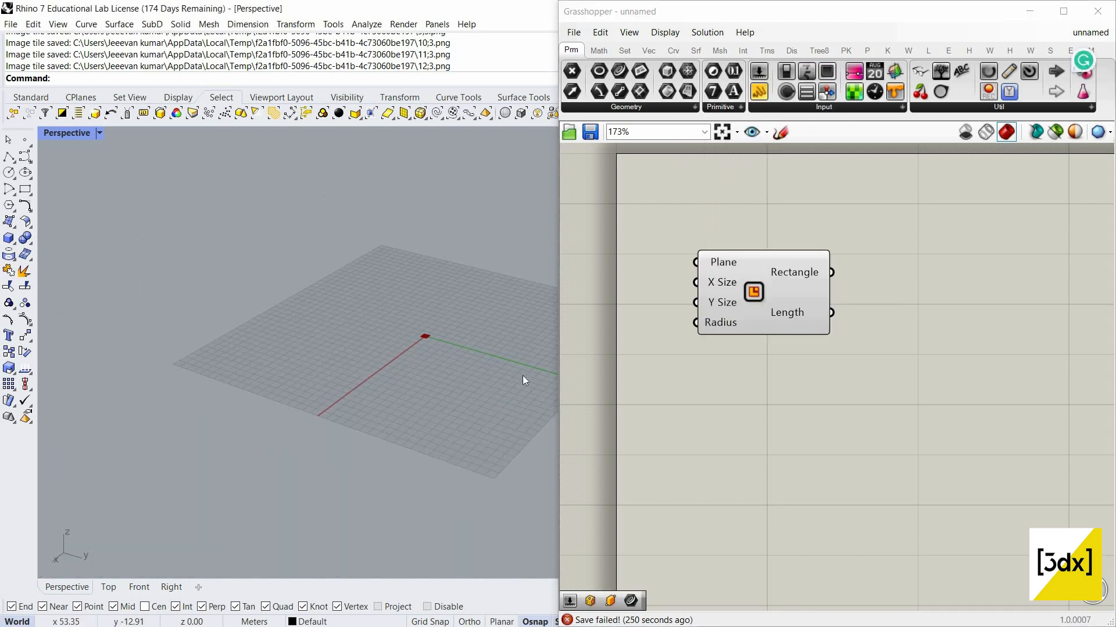
right_drag(521, 376, 440, 346)
scroll(440, 346, up, 5)
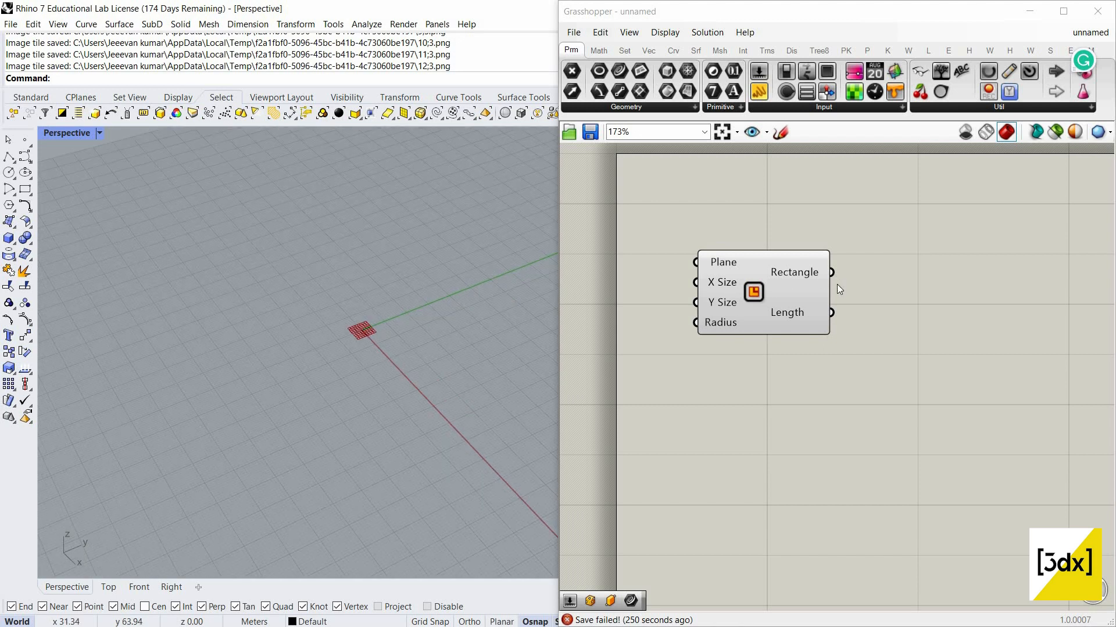
drag(758, 297, 842, 293)
Add two number sliders beside the Rectangle component's inputs, one set to 200 and one set to 160
double_click(665, 302)
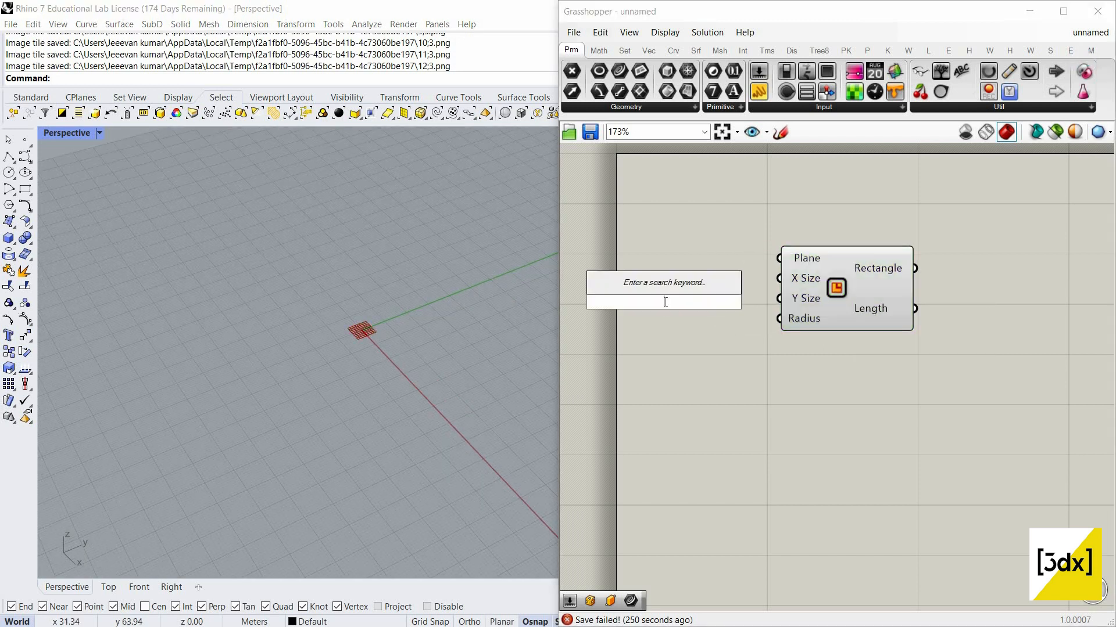
text(200)
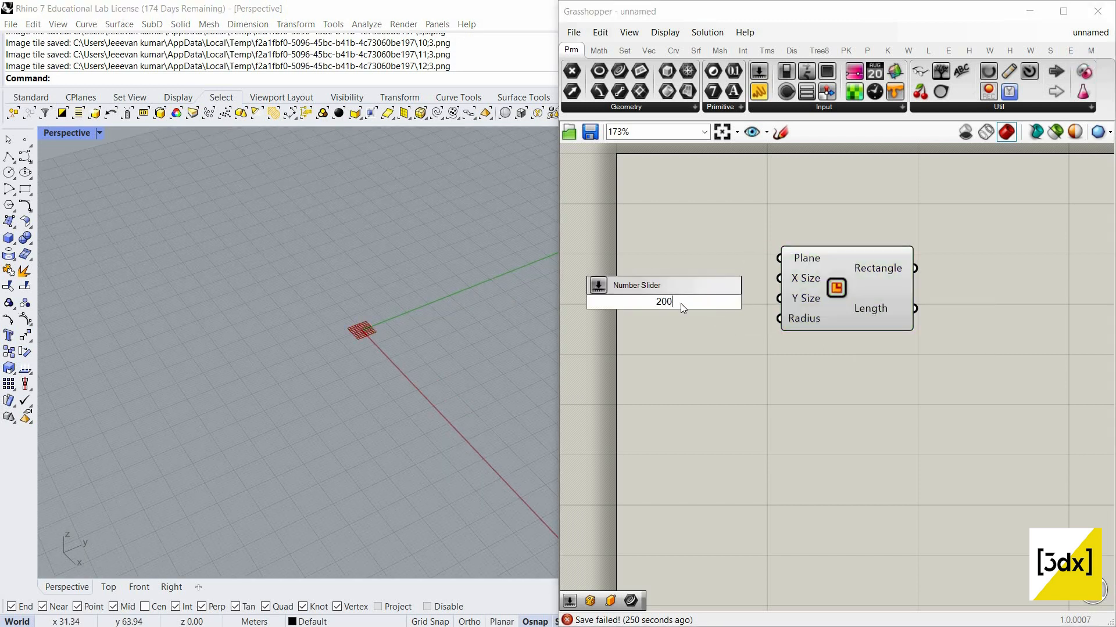
key(Return)
drag(615, 294, 572, 283)
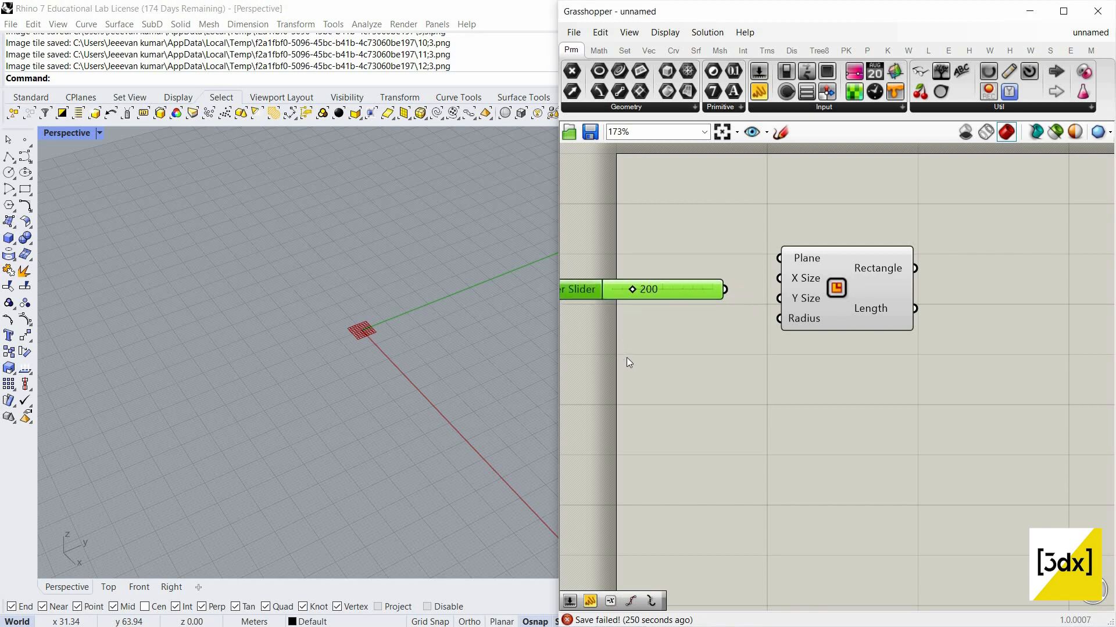
click(628, 357)
double_click(627, 358)
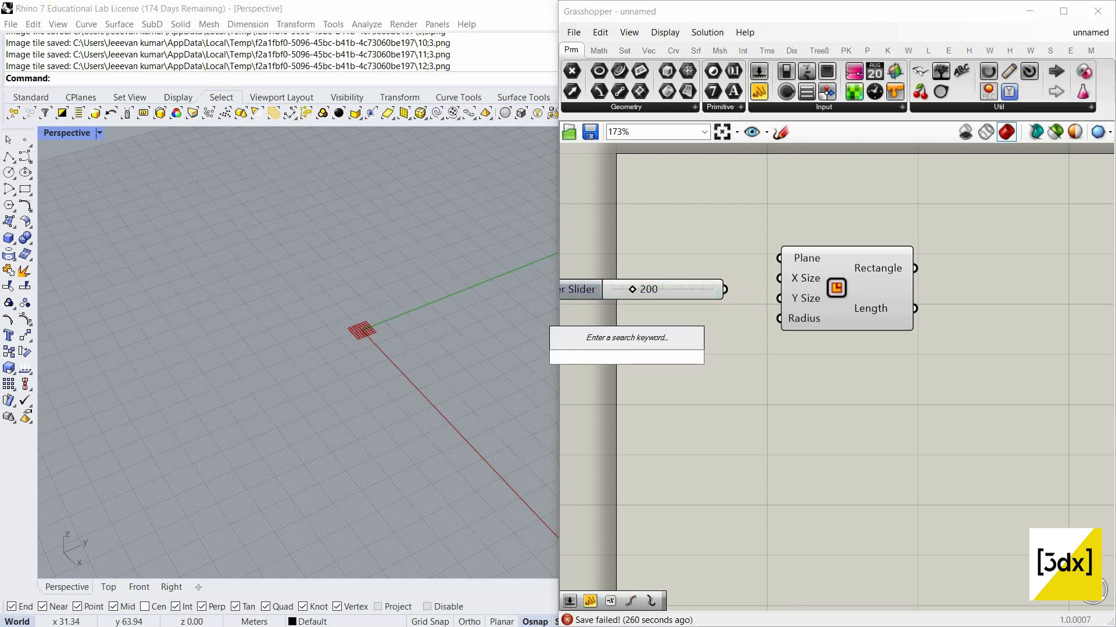
text(160)
key(Return)
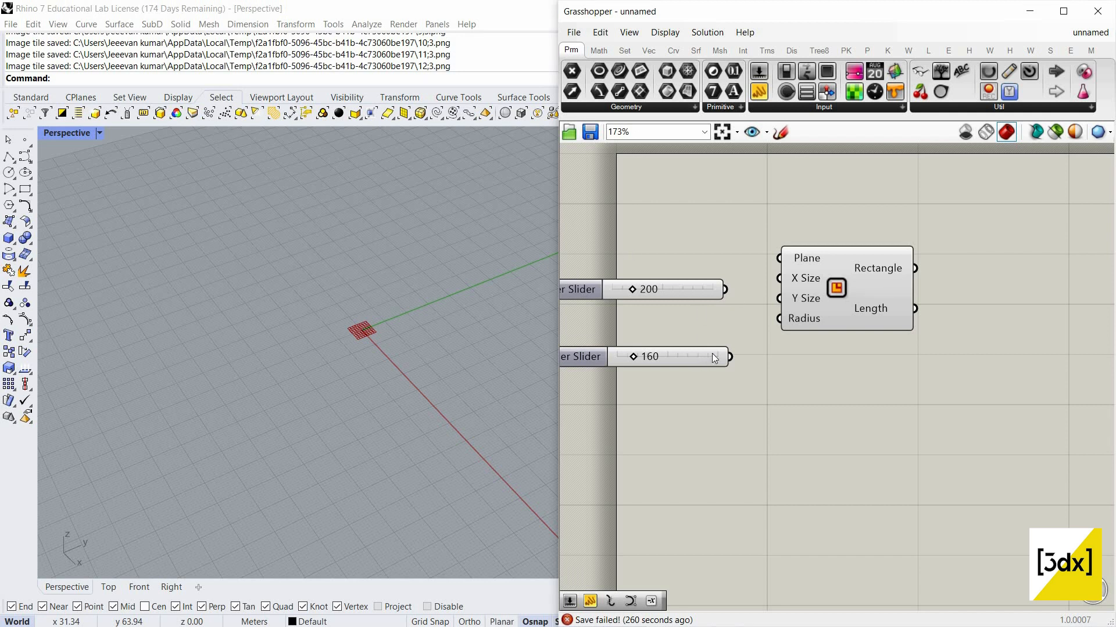
double_click(743, 437)
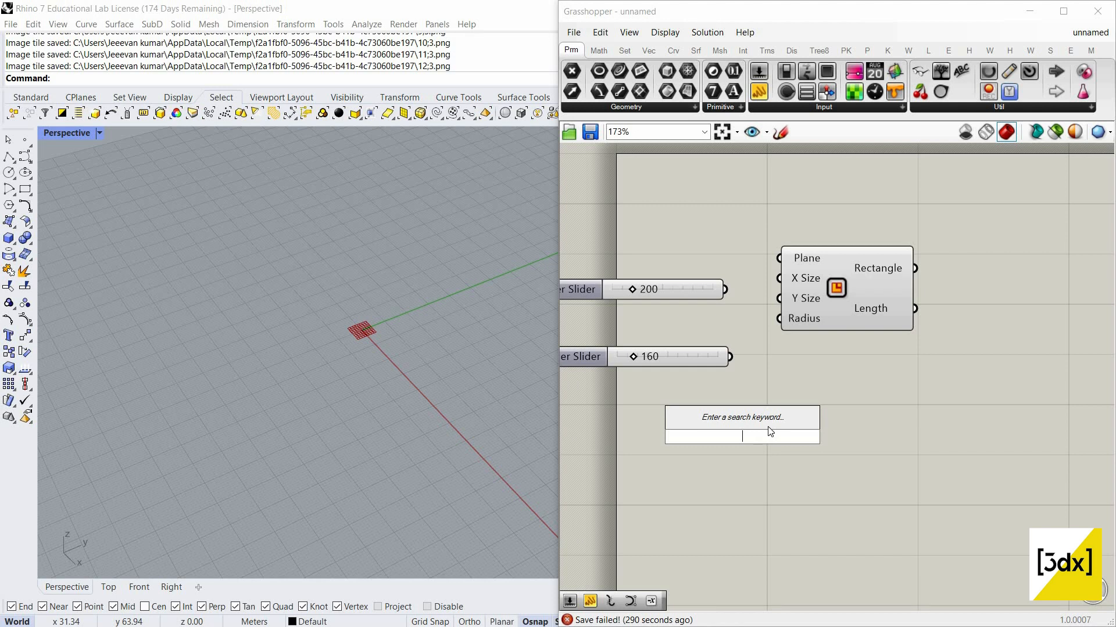
text(160)
key(Return)
click(803, 431)
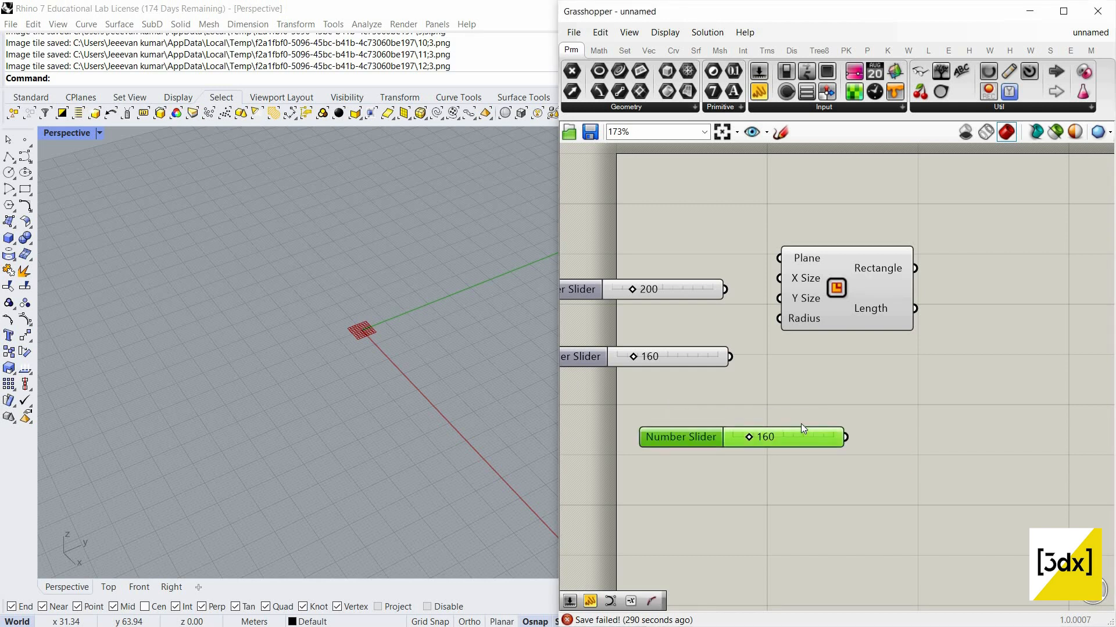
key(Delete)
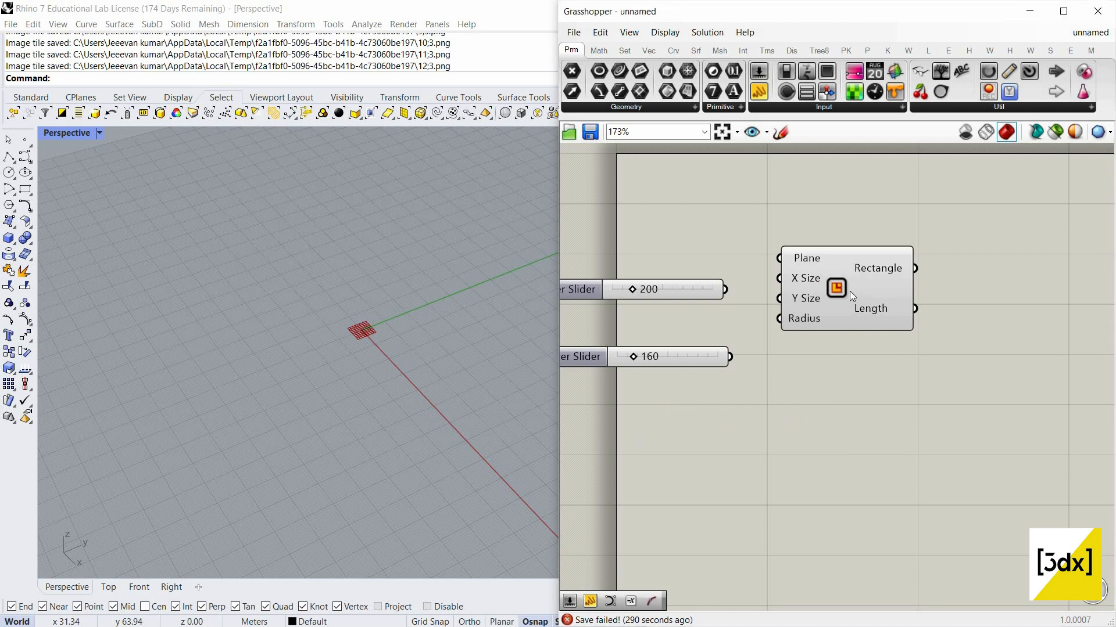
Switch the display of full component names off and back on
drag(807, 259, 814, 274)
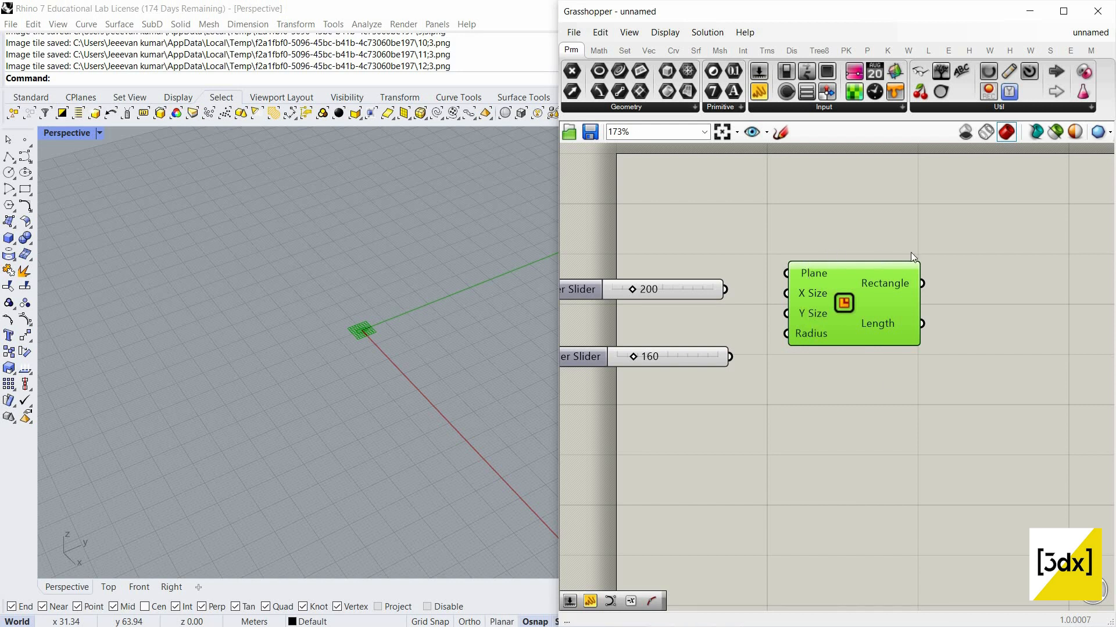
click(627, 33)
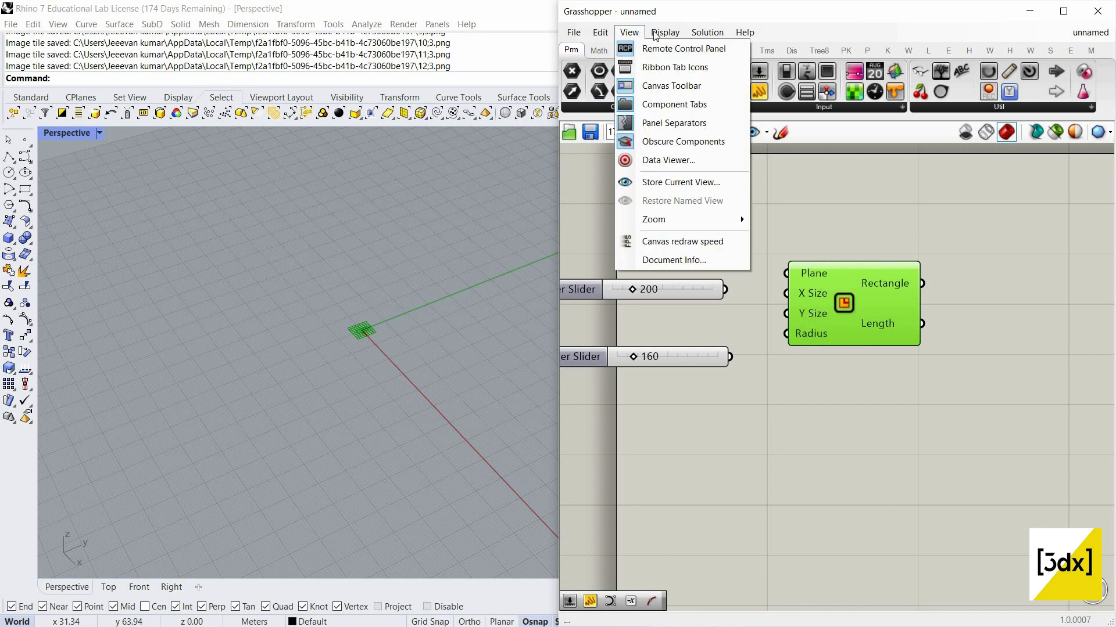
mouse_move(665, 33)
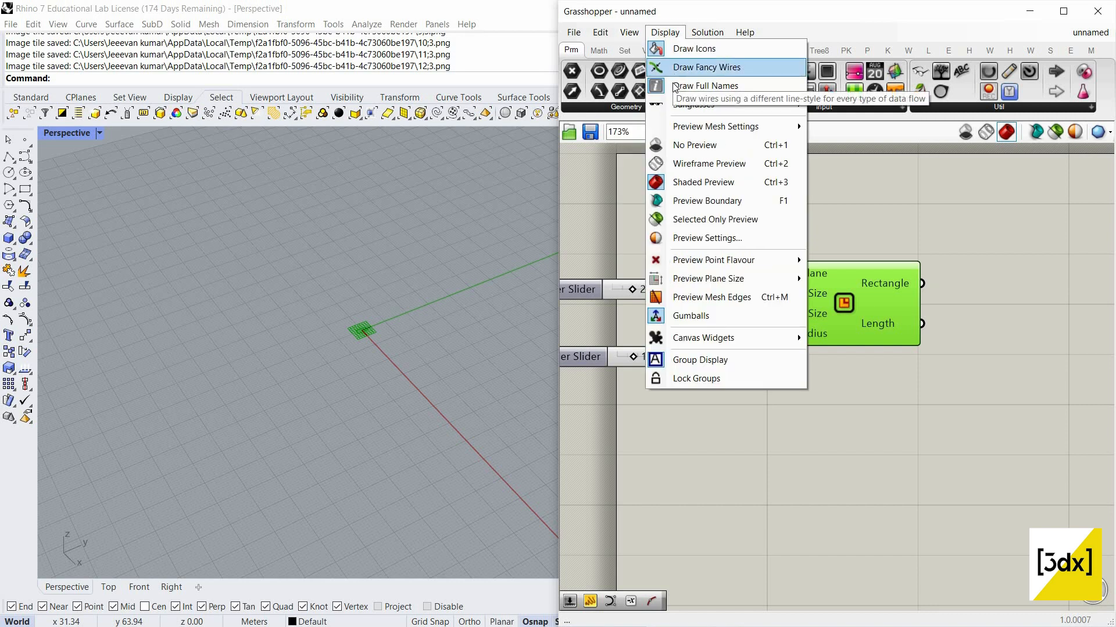
click(694, 86)
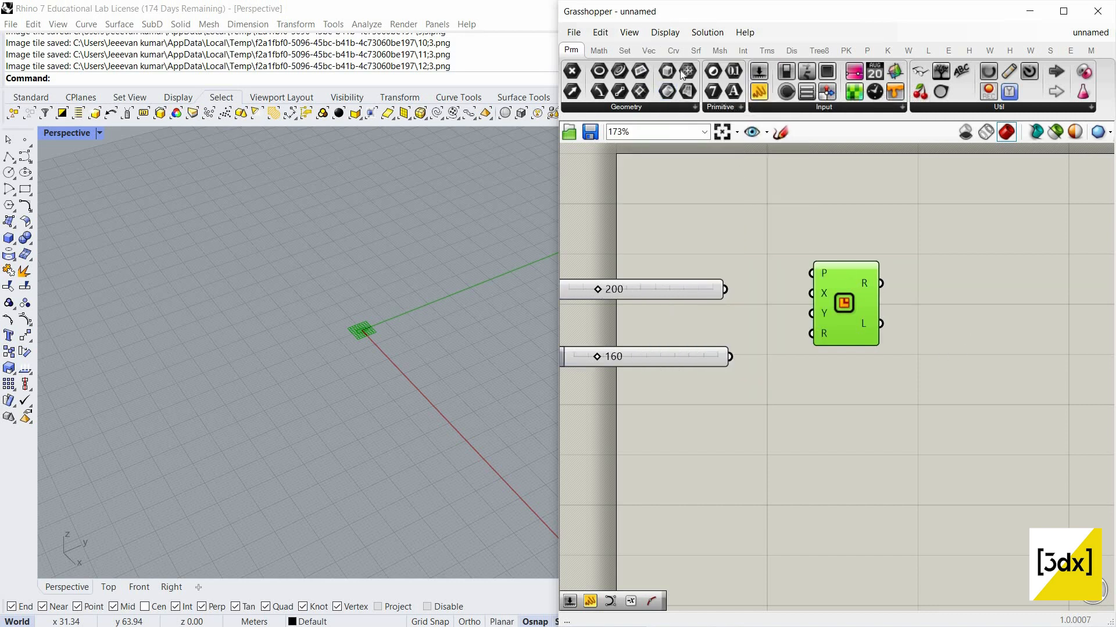
click(664, 33)
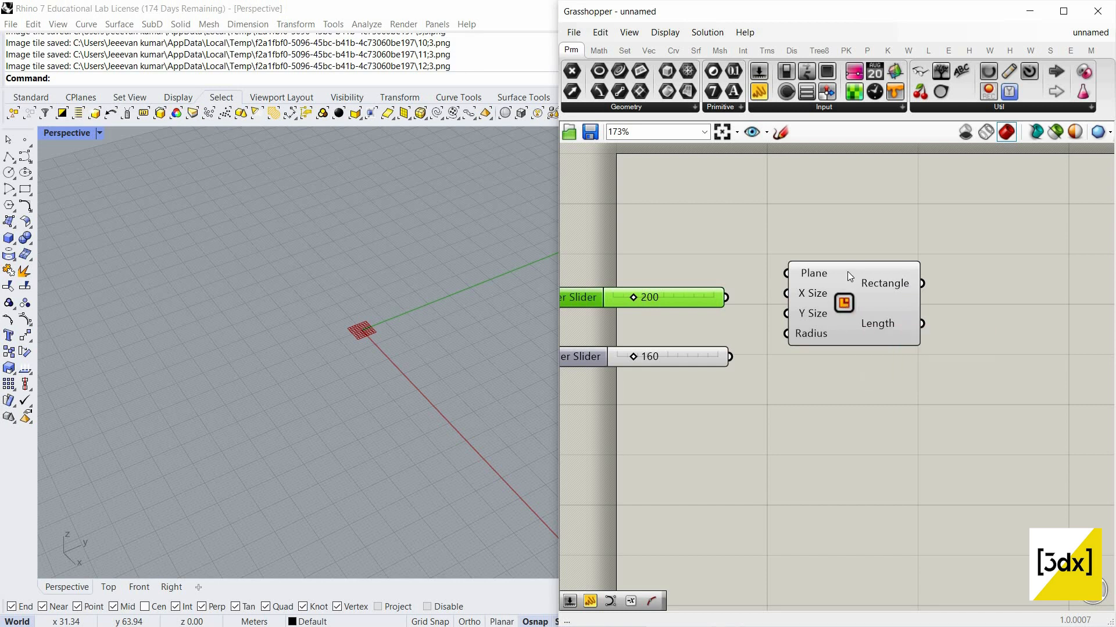
Add a Bifocals component above the Rectangle component and toggle its floating labels off and back on
scroll(846, 259, down, 3)
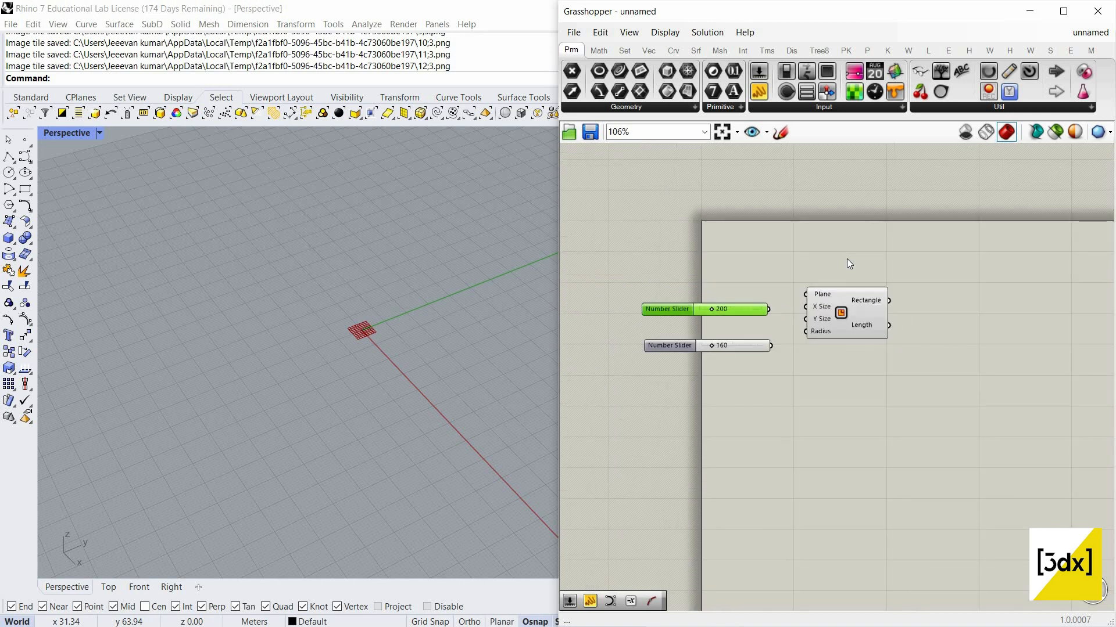
scroll(846, 259, up, 3)
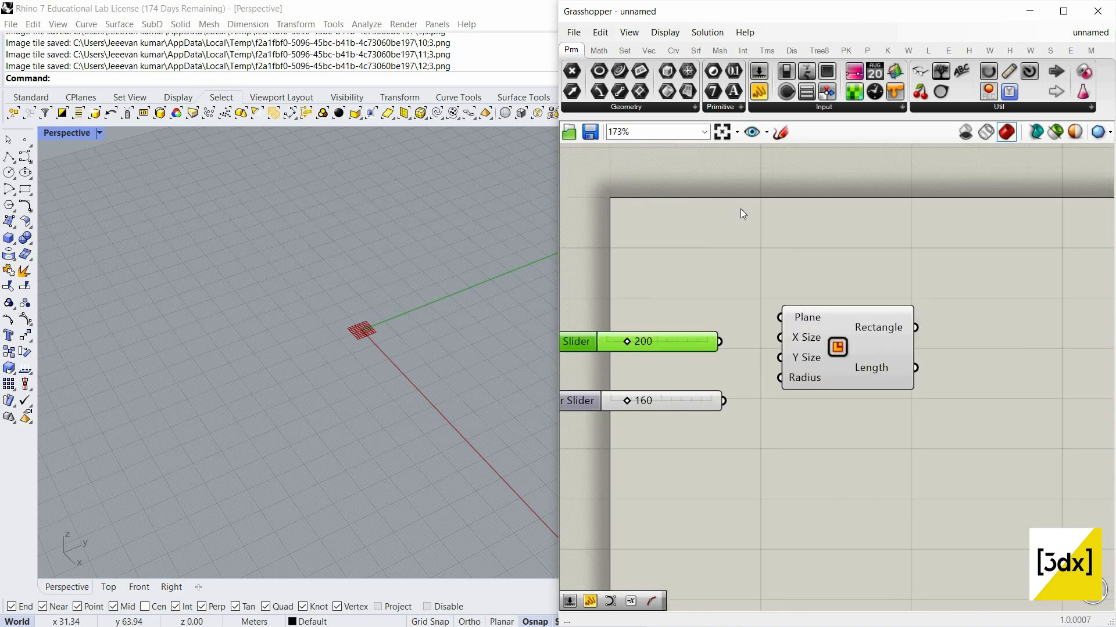
double_click(740, 208)
text(bifo)
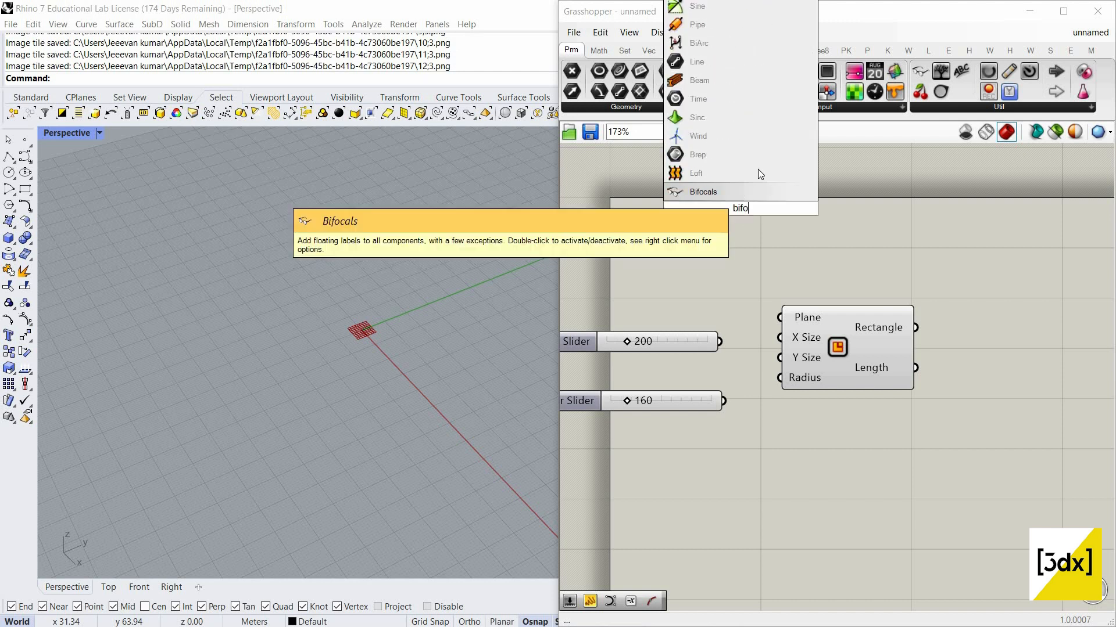
key(Return)
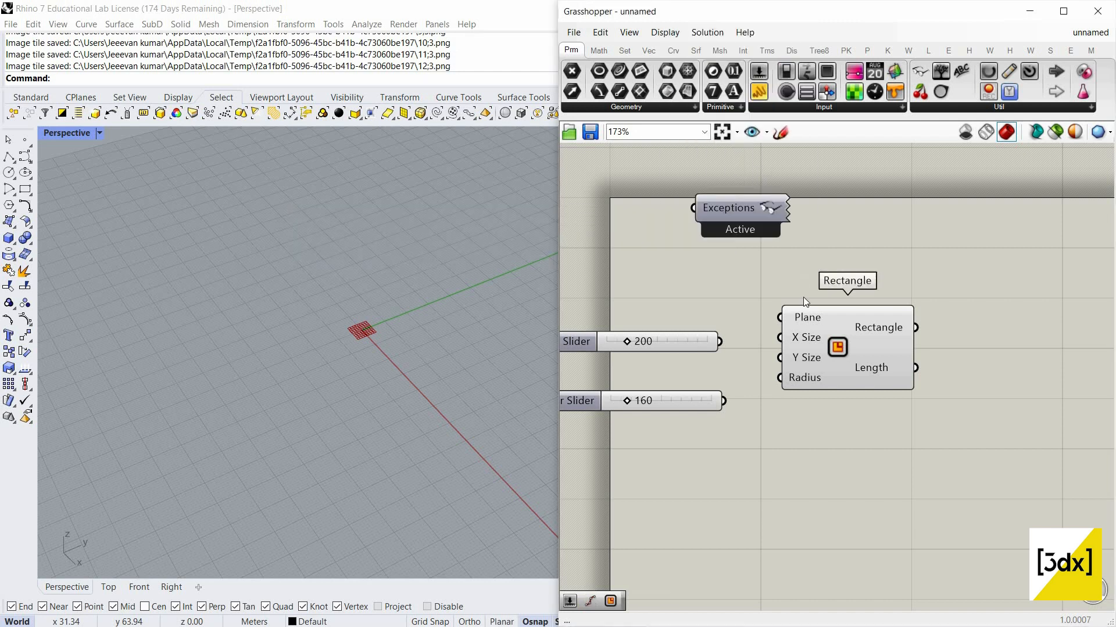
scroll(809, 298, down, 2)
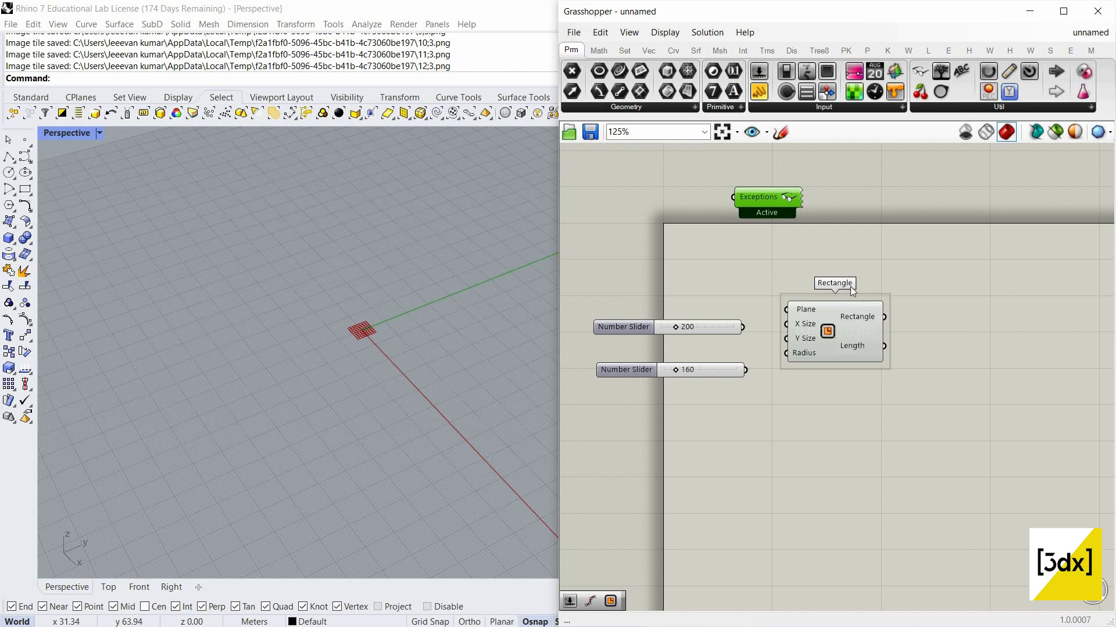
scroll(850, 287, up, 1)
scroll(842, 284, up, 2)
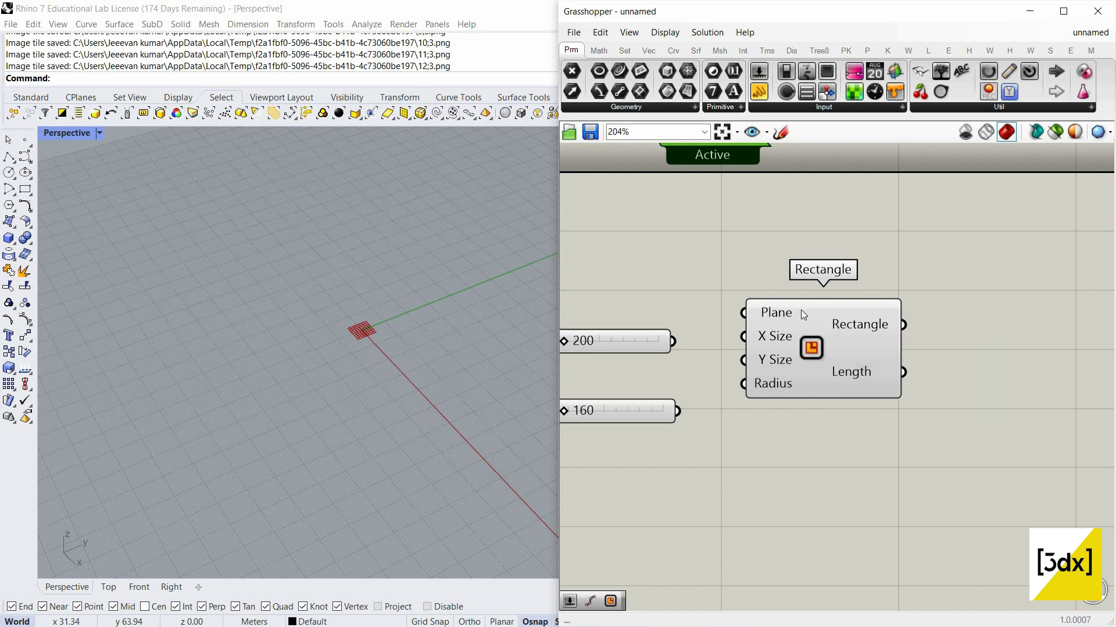
scroll(758, 211, down, 2)
click(751, 220)
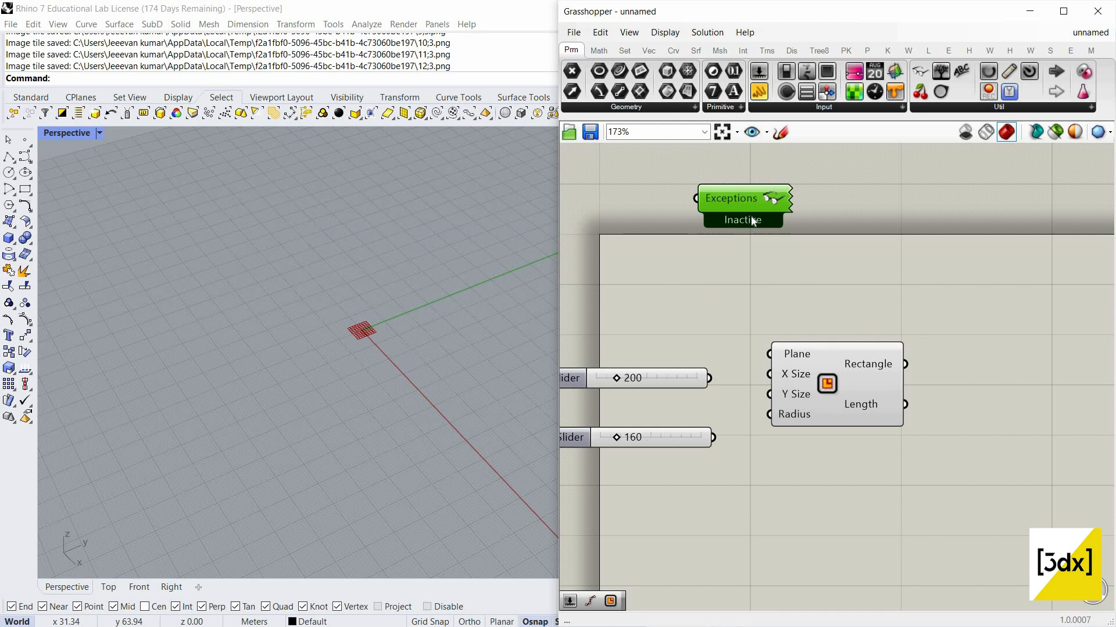
click(757, 221)
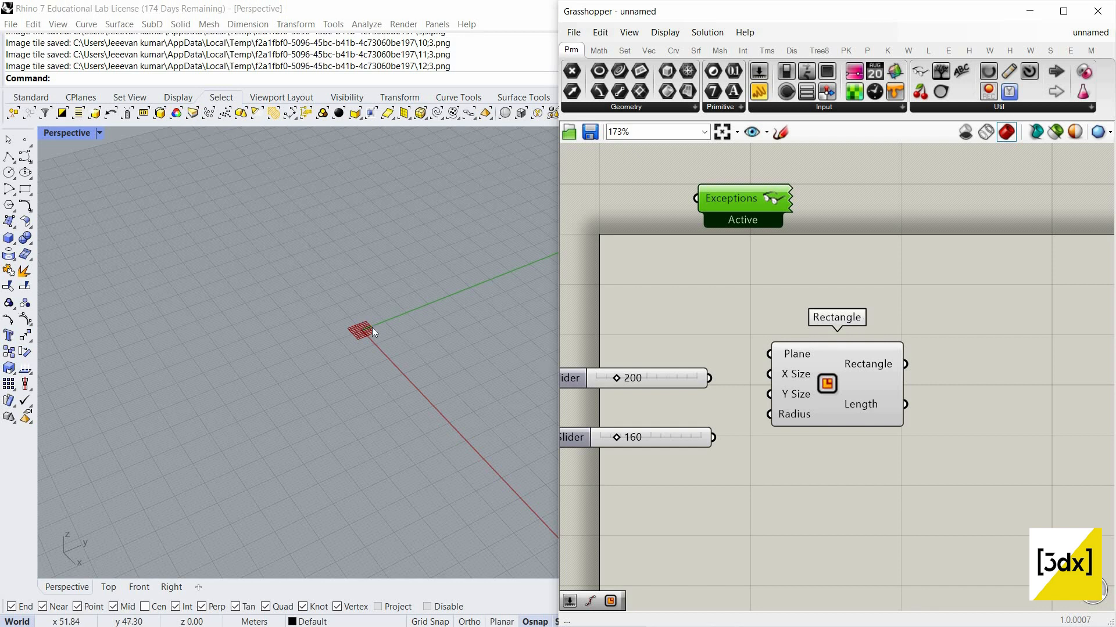
Connect the 200 slider to the Rectangle component's X Size and the 160 slider to its Y Size
scroll(372, 326, up, 4)
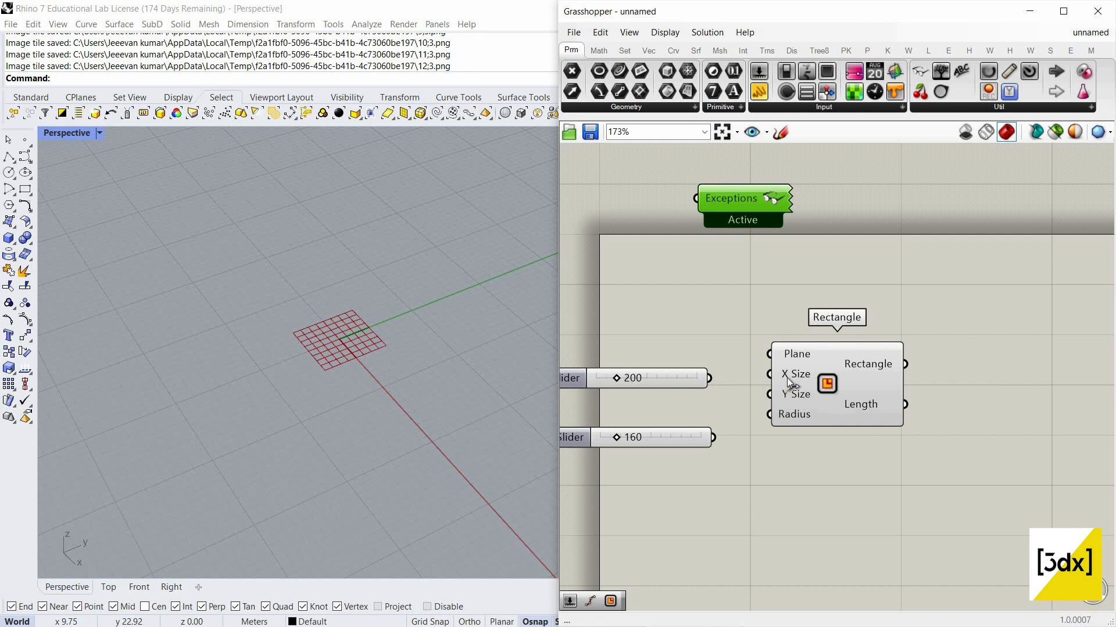
drag(770, 375, 709, 378)
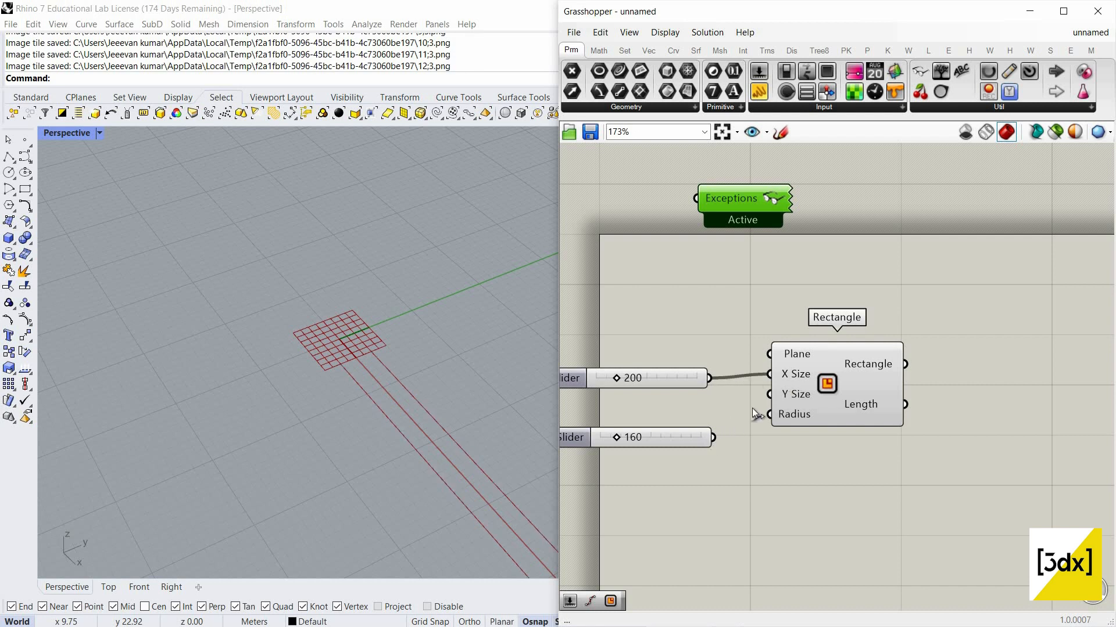
drag(770, 396, 651, 400)
scroll(324, 326, down, 5)
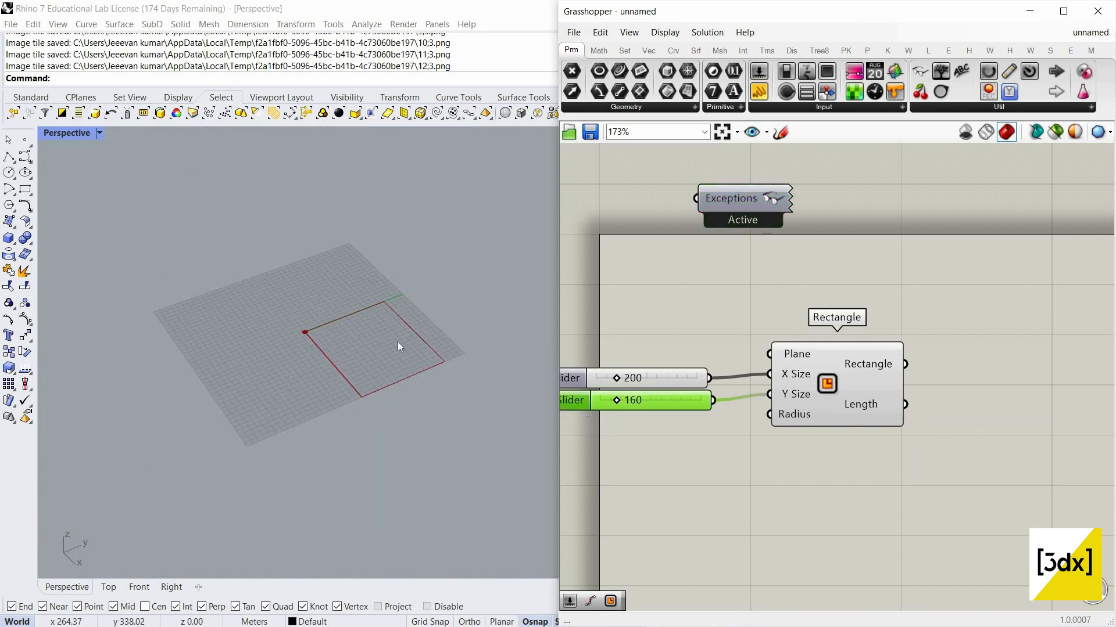
scroll(414, 360, up, 2)
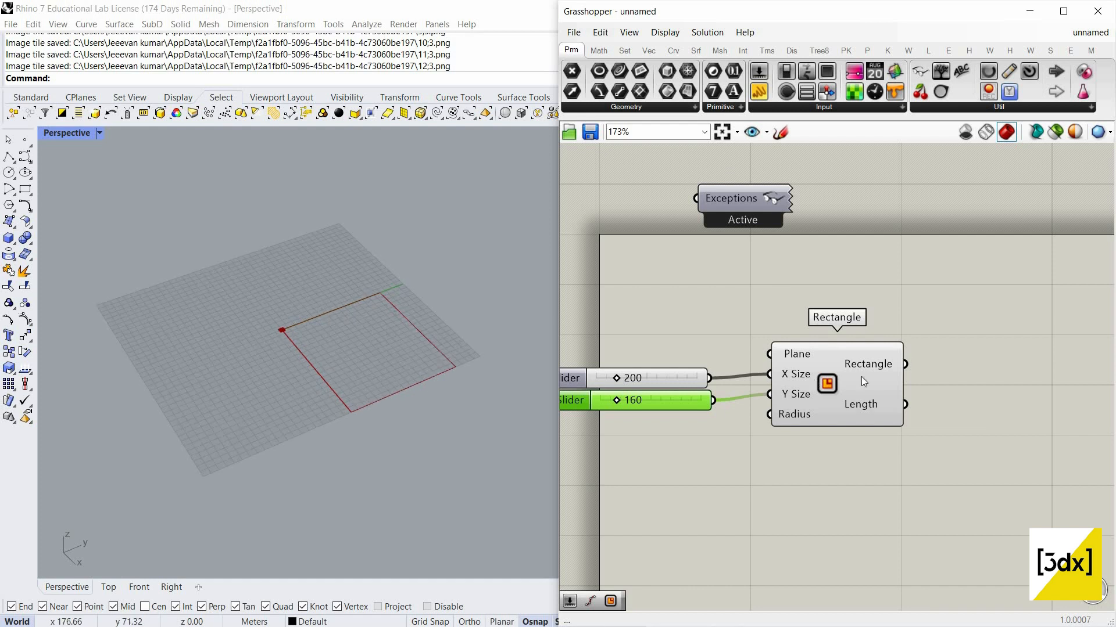
Select the Rectangle component with its two sliders and turn off their preview
mouse_move(860, 380)
drag(864, 490, 625, 267)
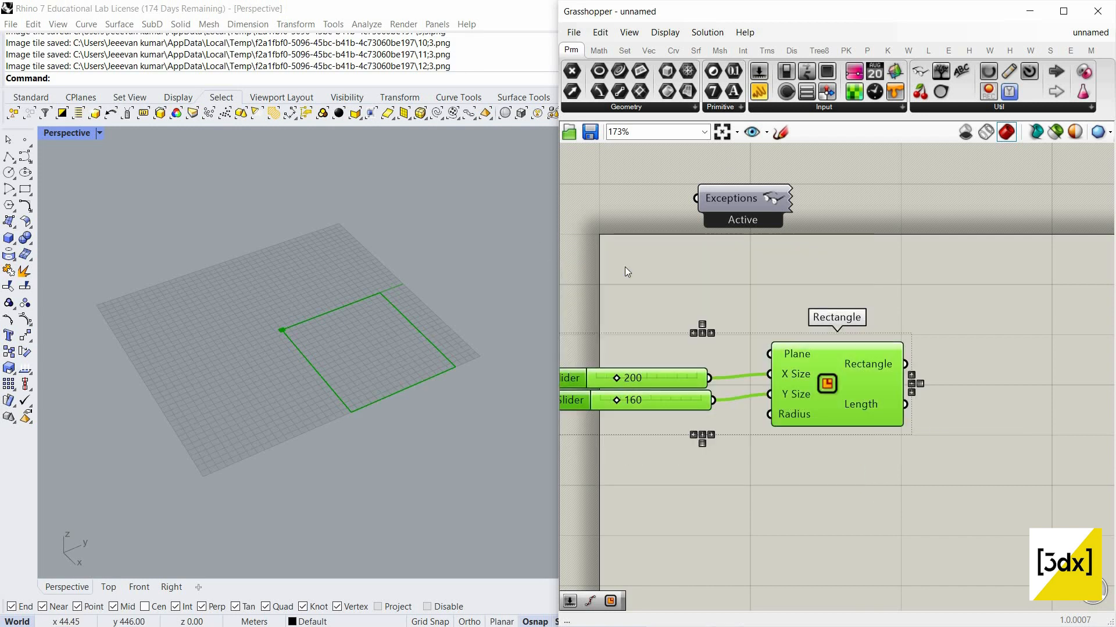
right_click(651, 287)
click(650, 288)
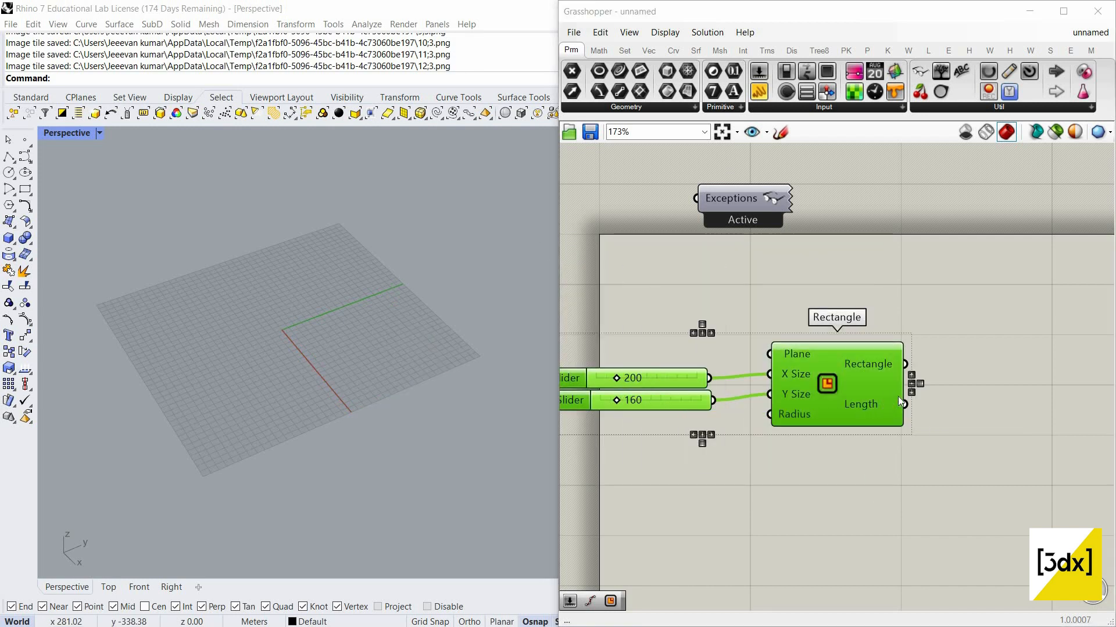
Add a Curve parameter beside the Rectangle component and connect the Rectangle output to it
scroll(825, 389, down, 2)
scroll(871, 398, up, 2)
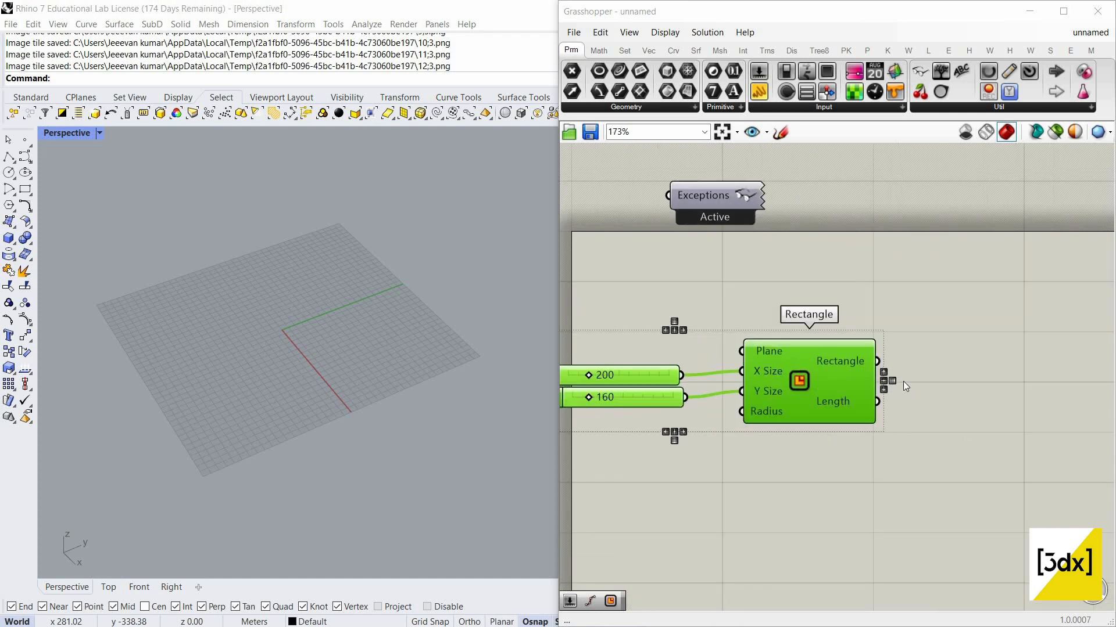
scroll(943, 367, up, 3)
double_click(943, 366)
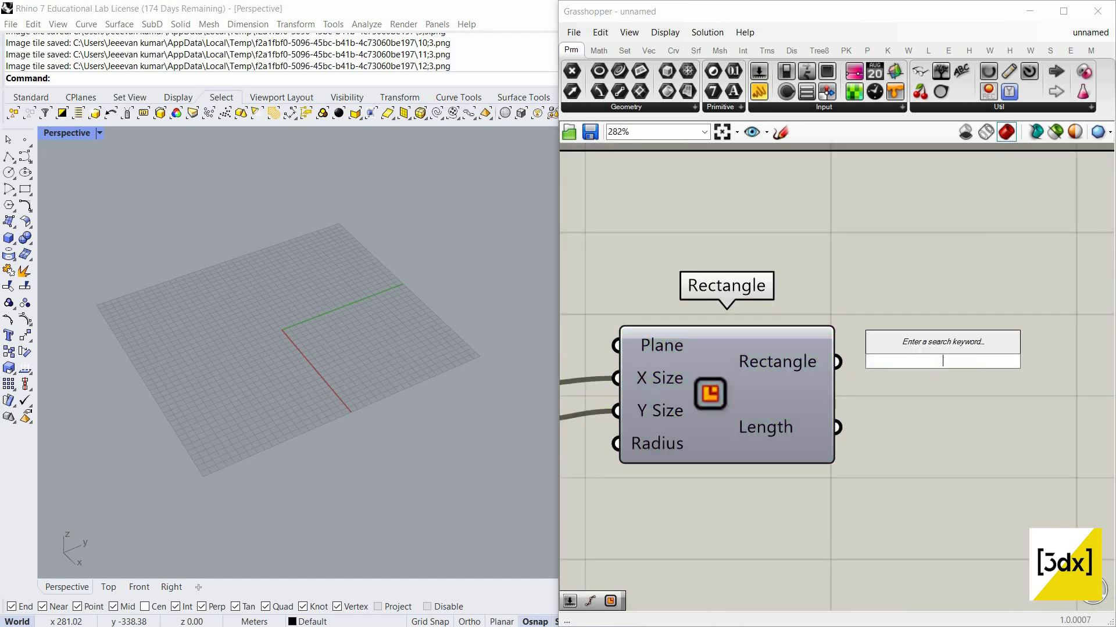
text(curve)
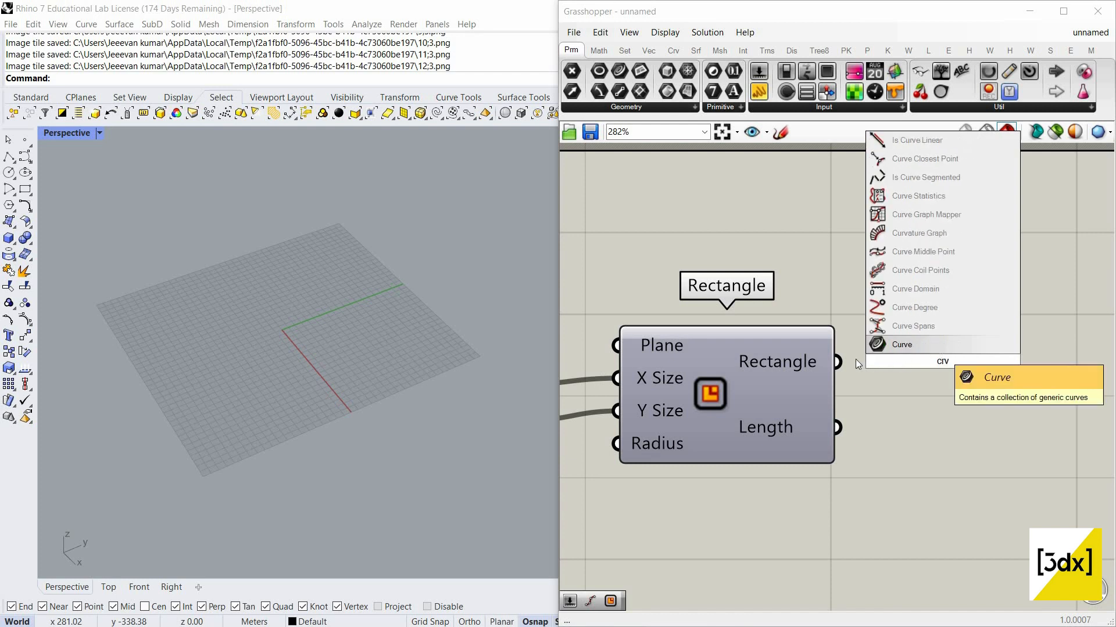
key(Return)
drag(899, 361, 837, 362)
scroll(918, 382, down, 3)
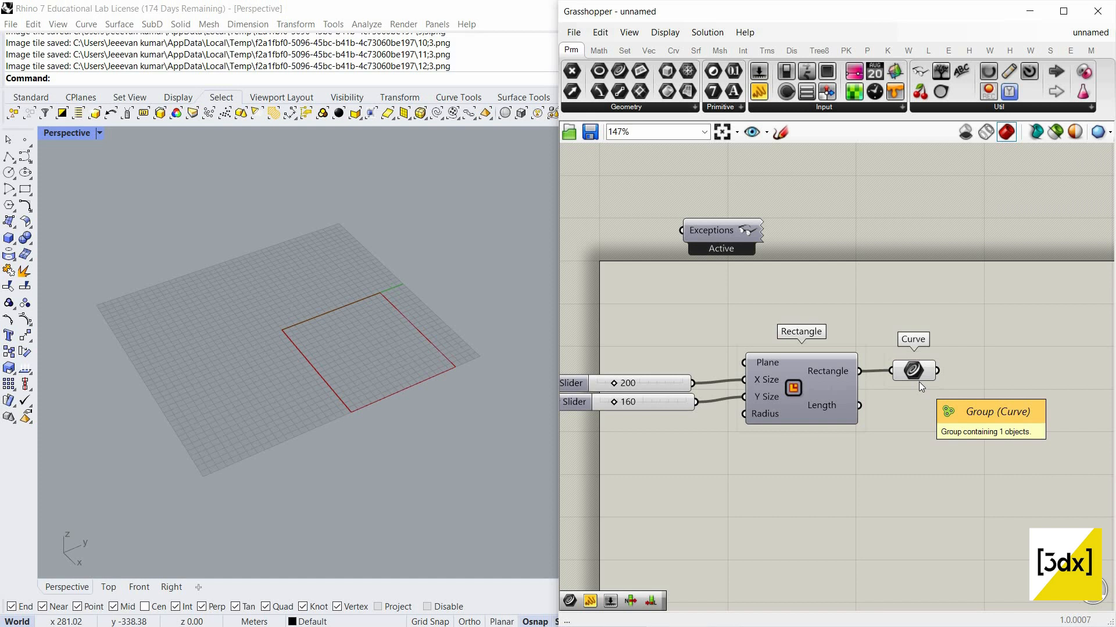
Select the Rectangle group and then the Curve parameter to inspect which geometry each one previews in the viewport
drag(853, 463, 745, 334)
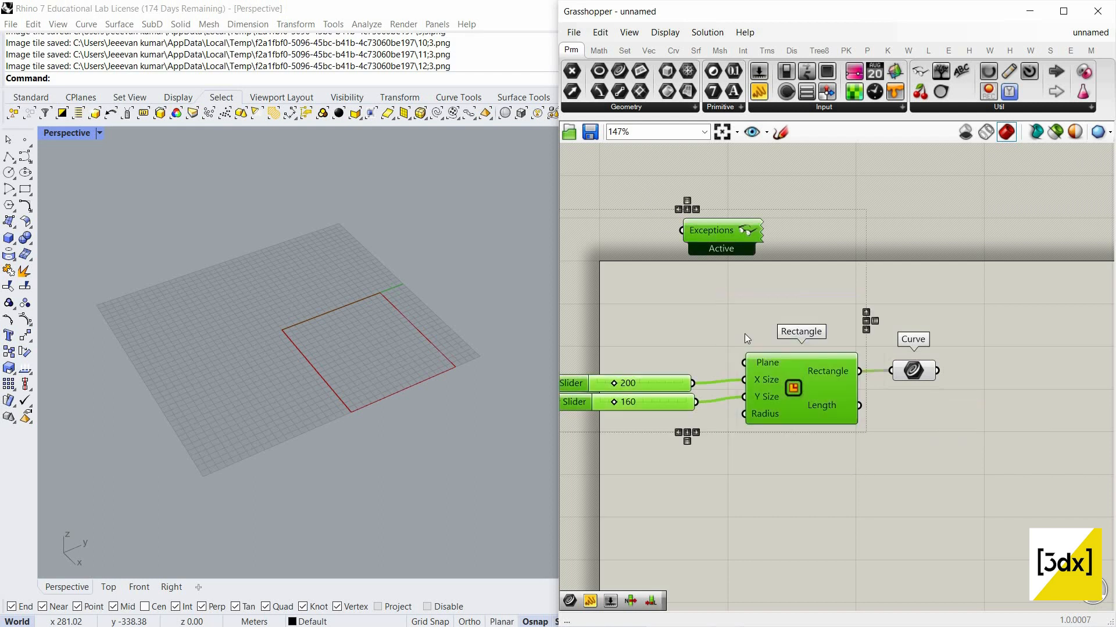
right_drag(334, 324, 442, 372)
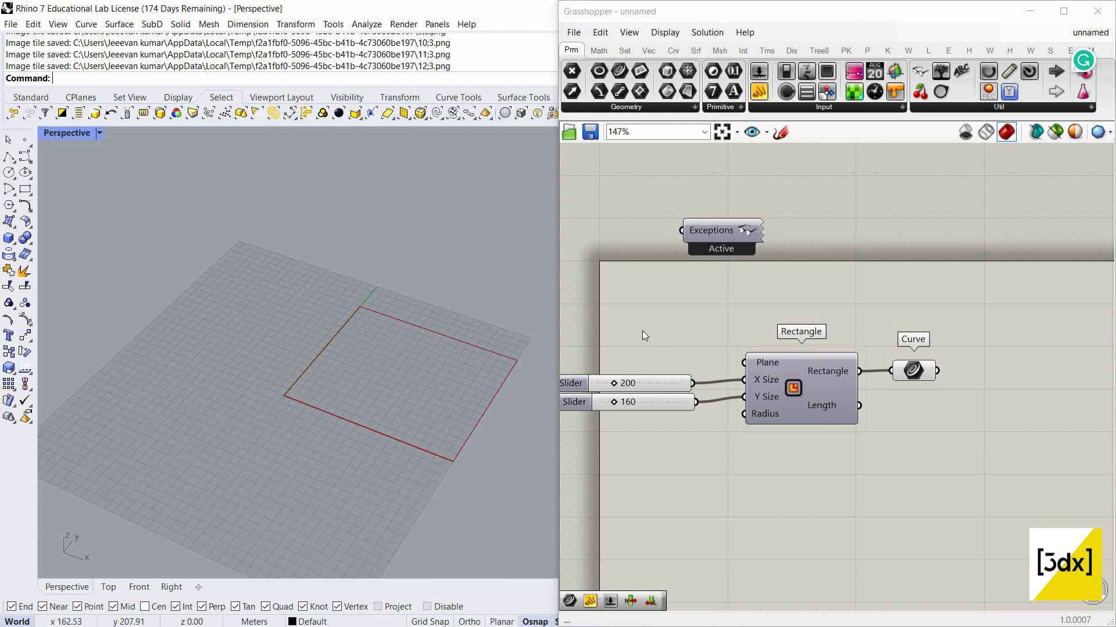
click(924, 370)
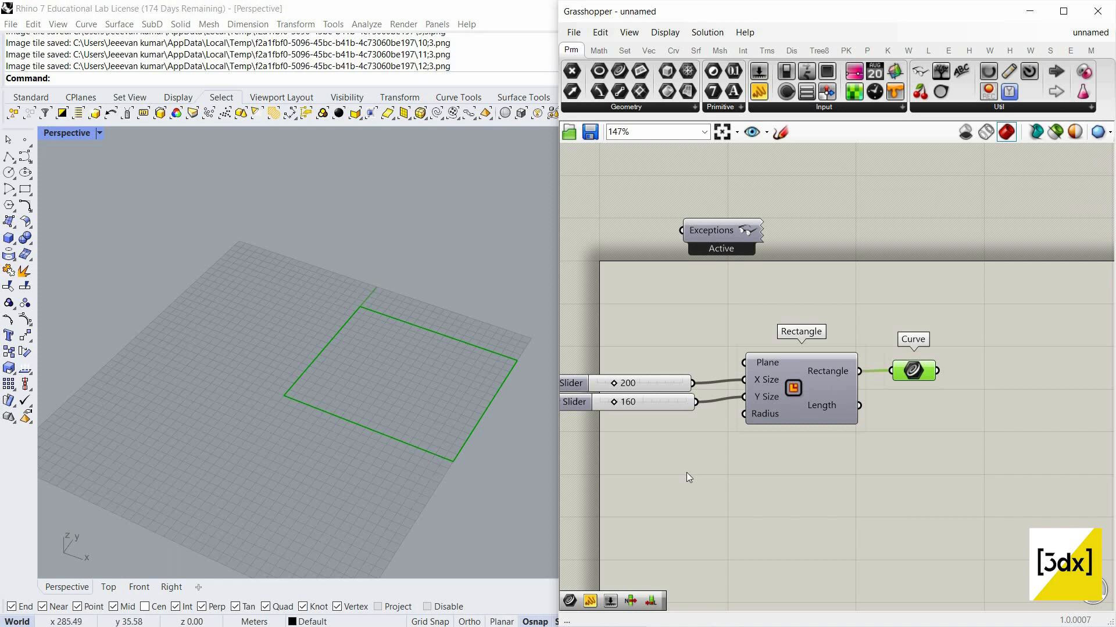
Add an Explode component beside the Curve parameter and connect the Curve parameter to its Curve input
scroll(857, 386, down, 5)
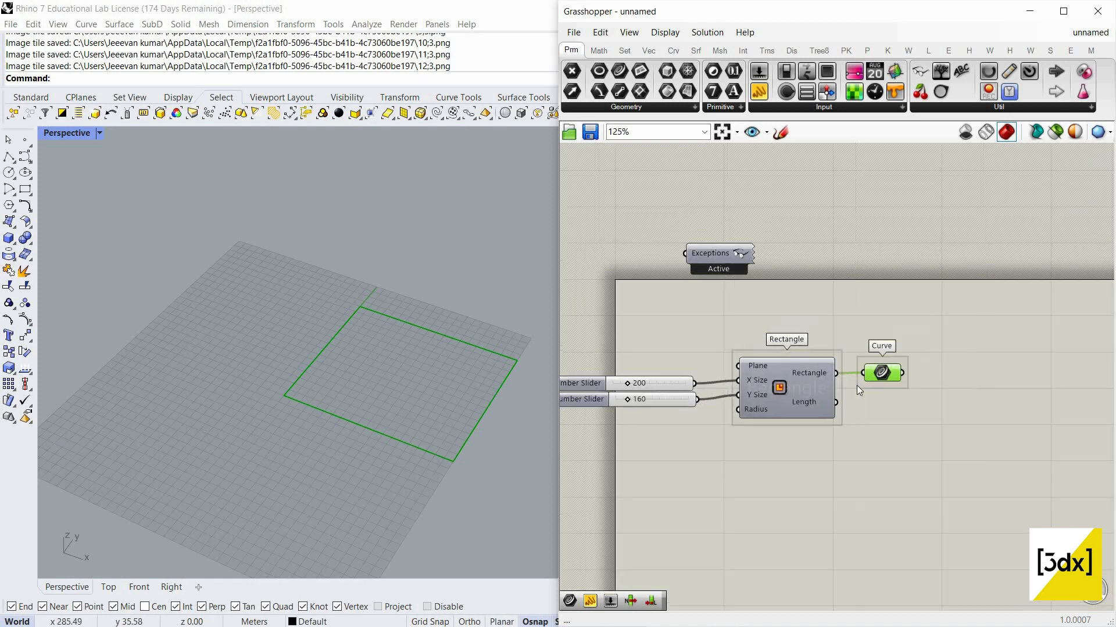
scroll(844, 381, up, 7)
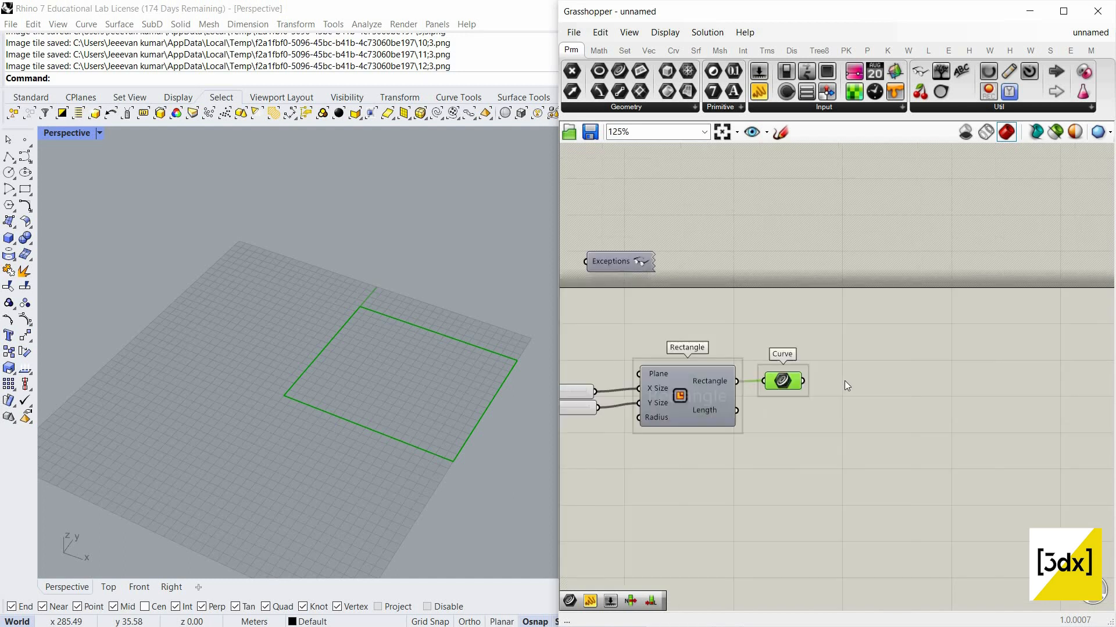
double_click(960, 393)
text(ex)
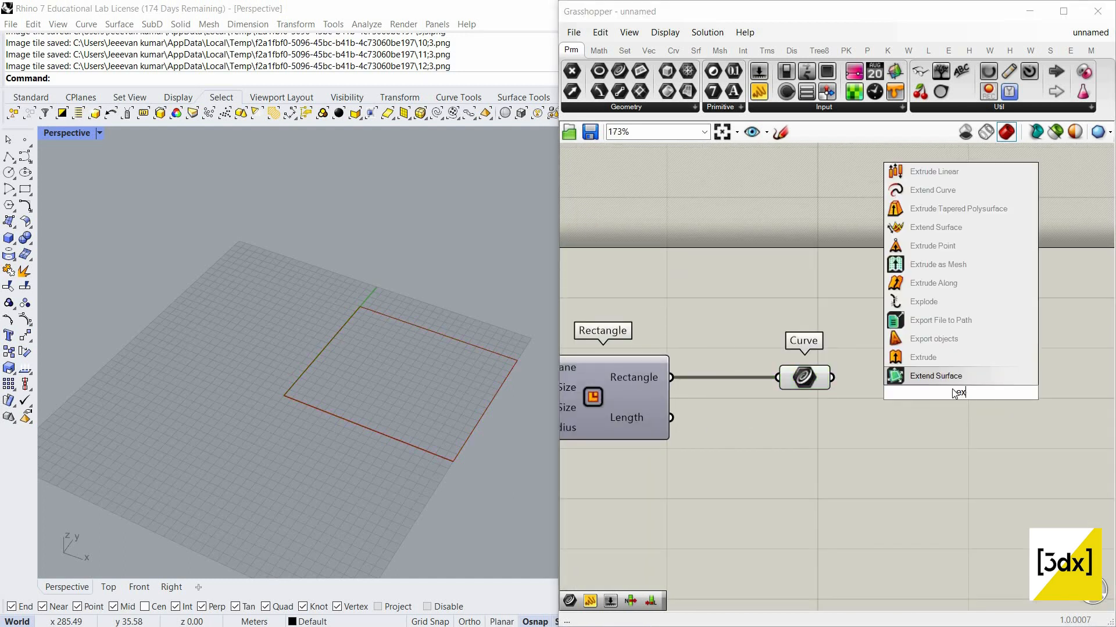
key(Escape)
double_click(953, 390)
text(explo)
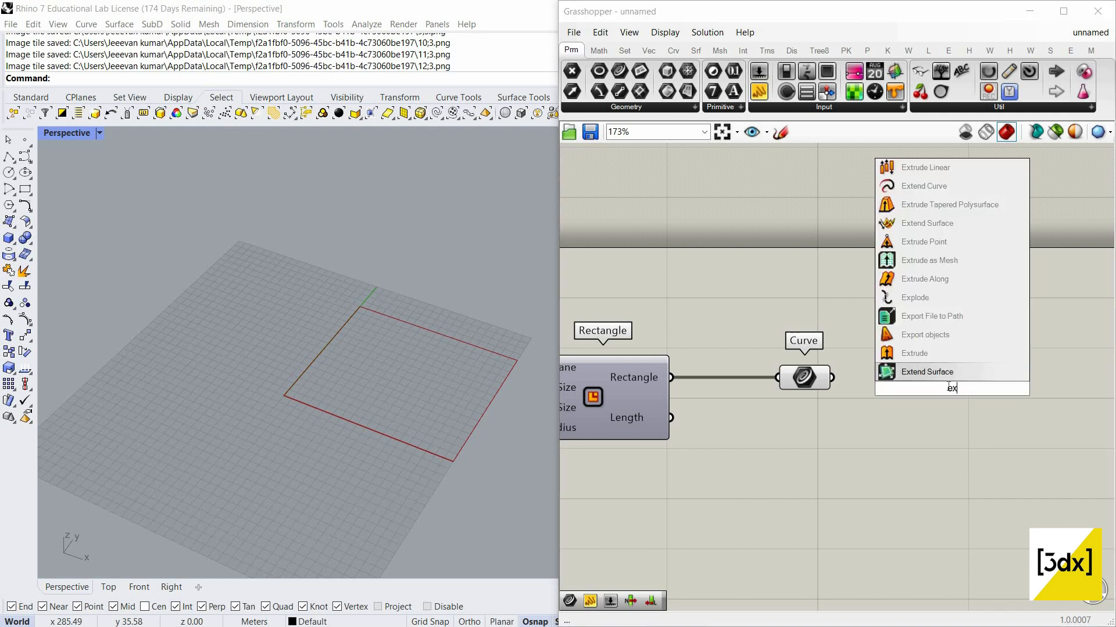
key(Return)
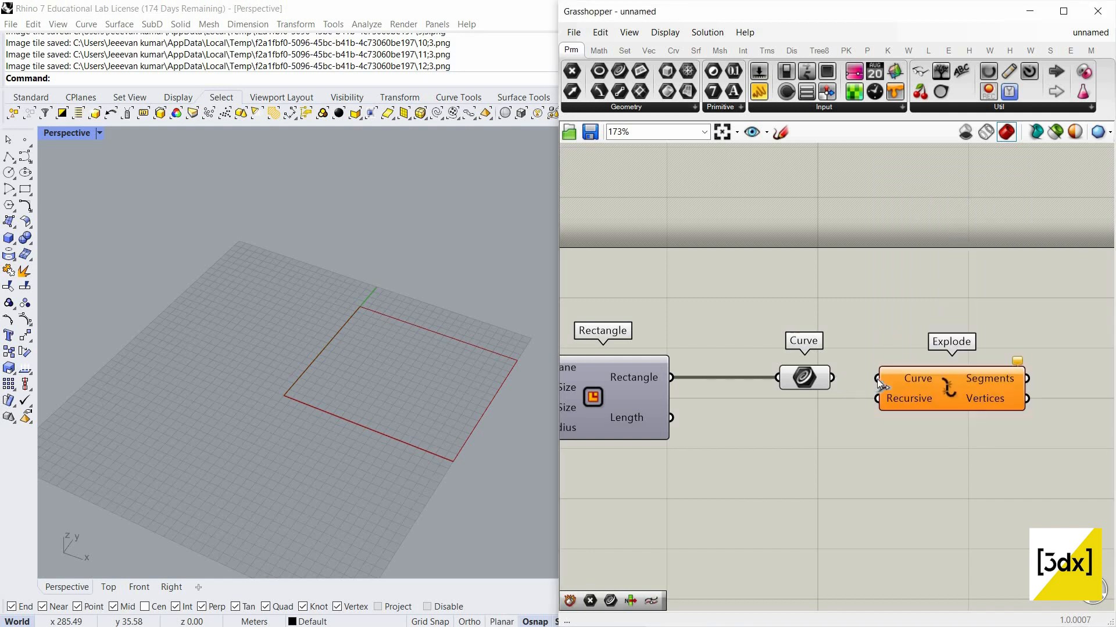
drag(877, 379, 832, 378)
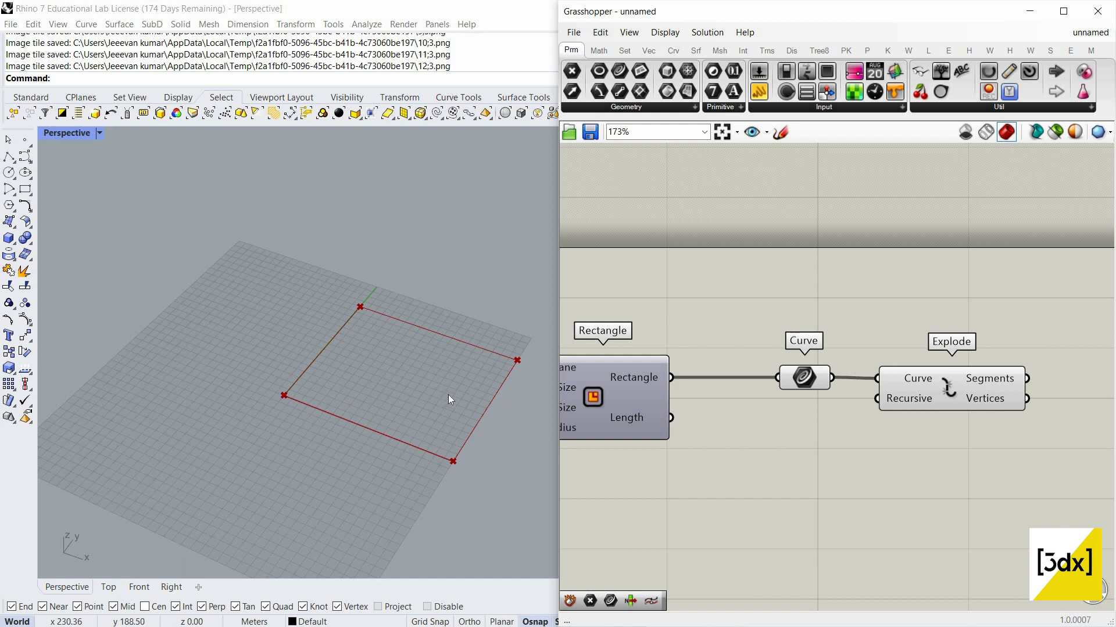
Add a second Curve parameter after the Explode component and connect the Segments output to it
scroll(514, 395, up, 4)
scroll(514, 391, down, 4)
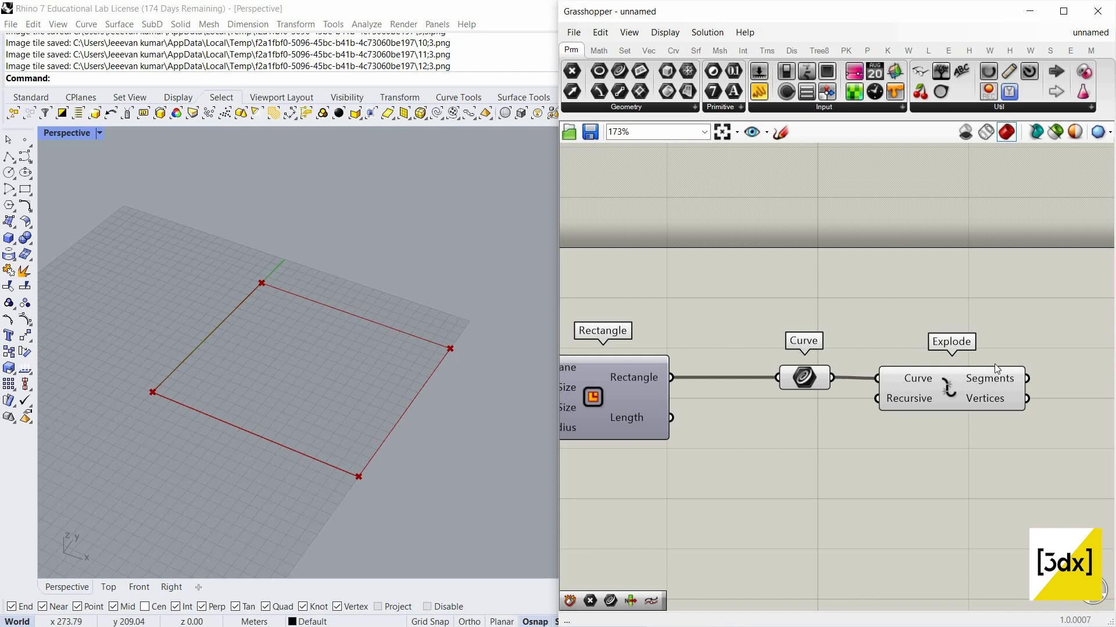
scroll(999, 366, up, 3)
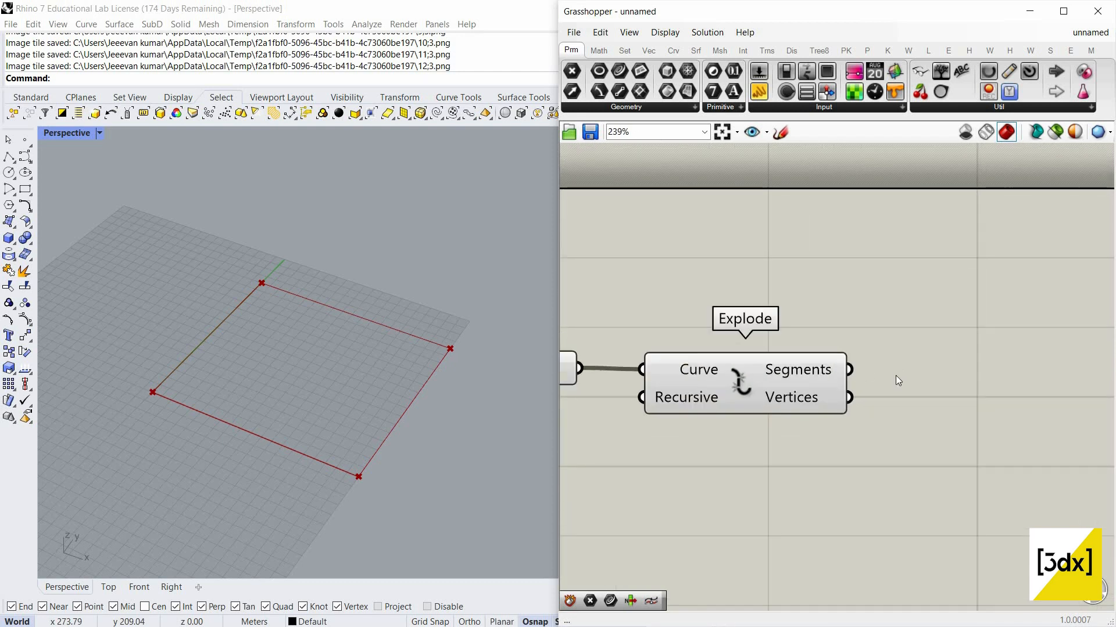
scroll(897, 378, down, 2)
double_click(897, 377)
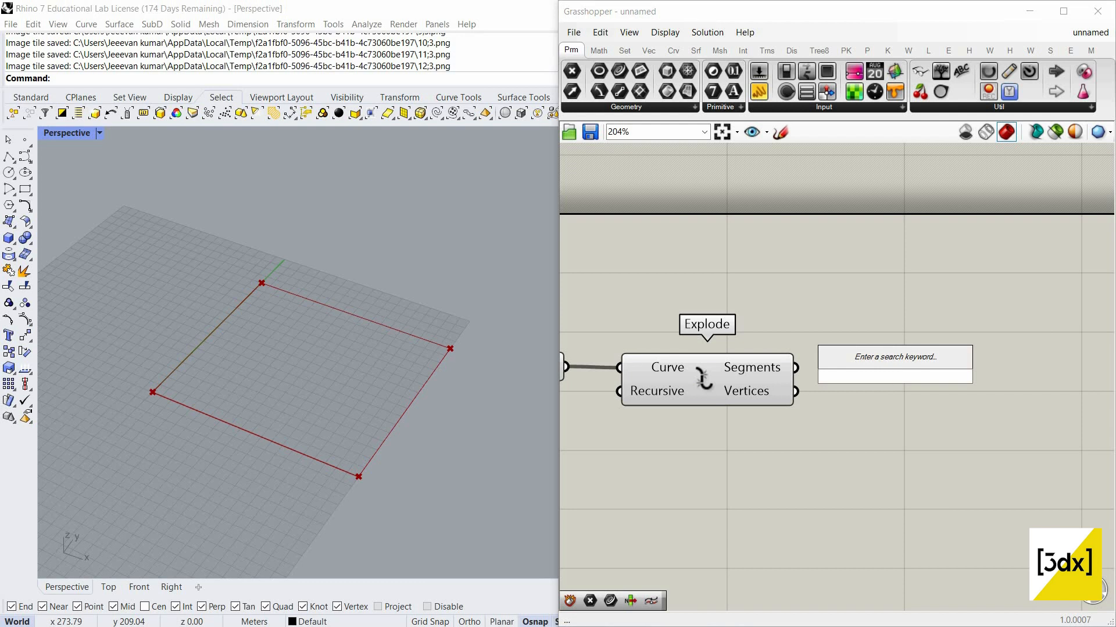
text(crv)
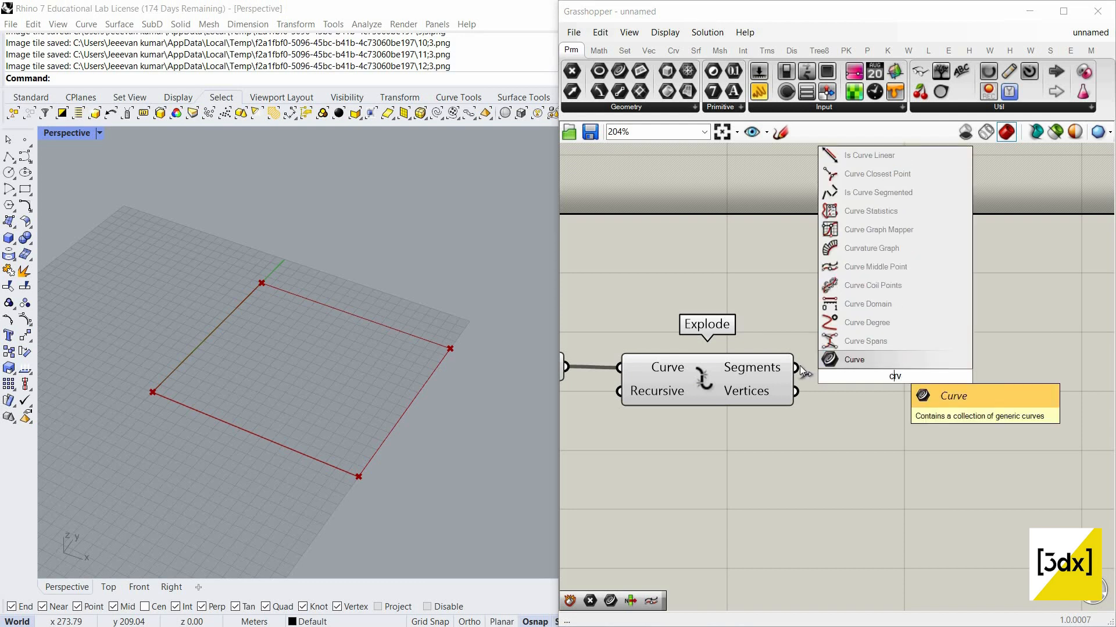
key(Return)
mouse_move(894, 377)
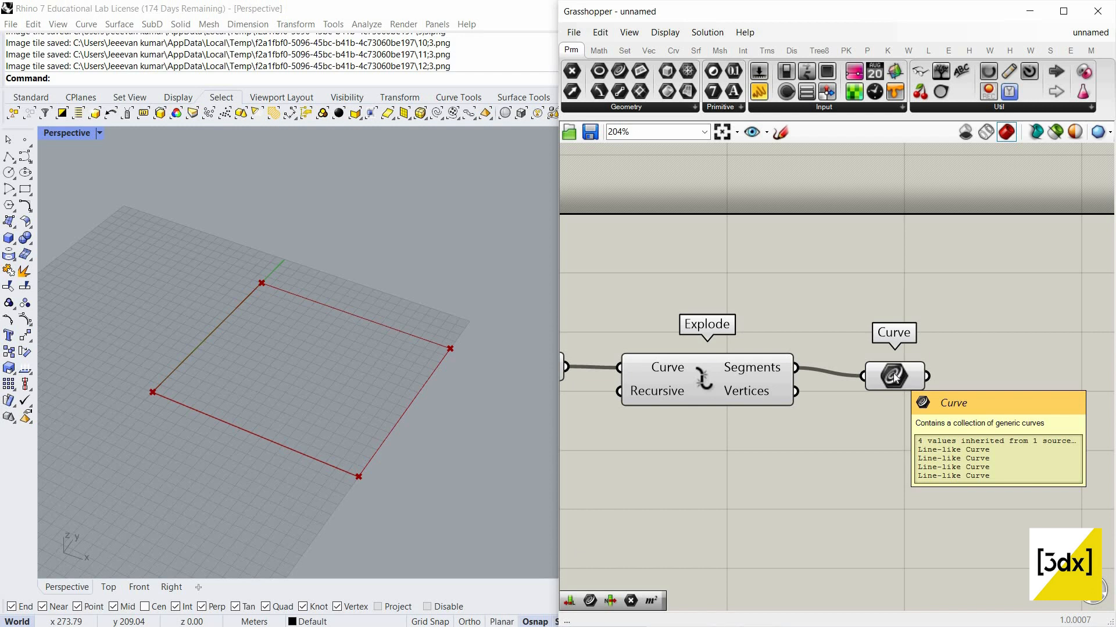
Turn off the preview of the Explode component and of the first Curve parameter
drag(796, 444, 674, 270)
right_click(674, 269)
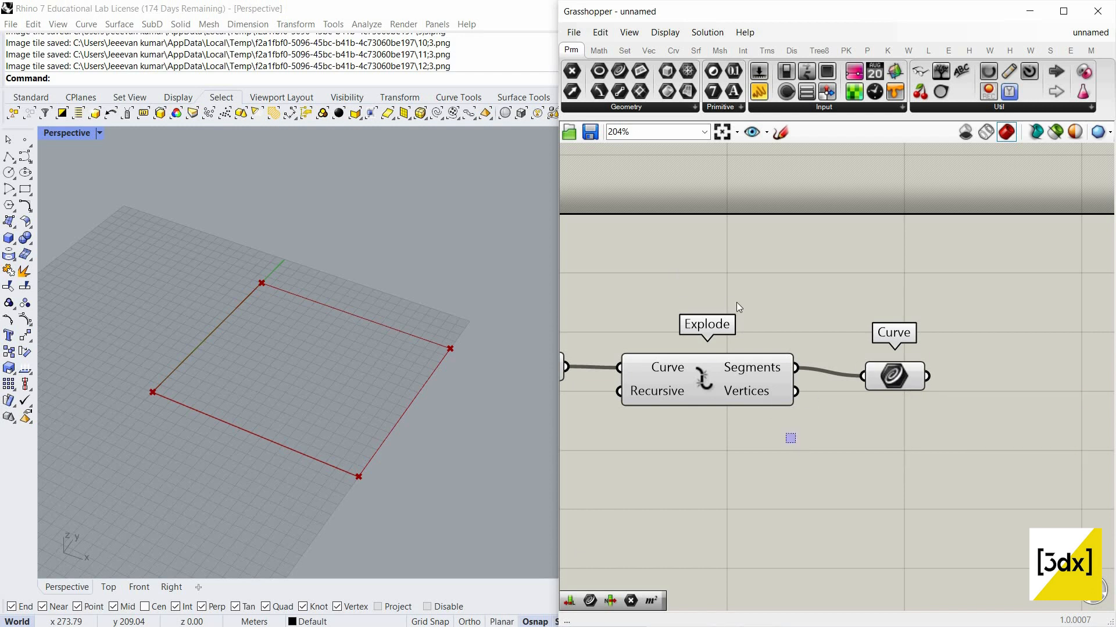
click(742, 357)
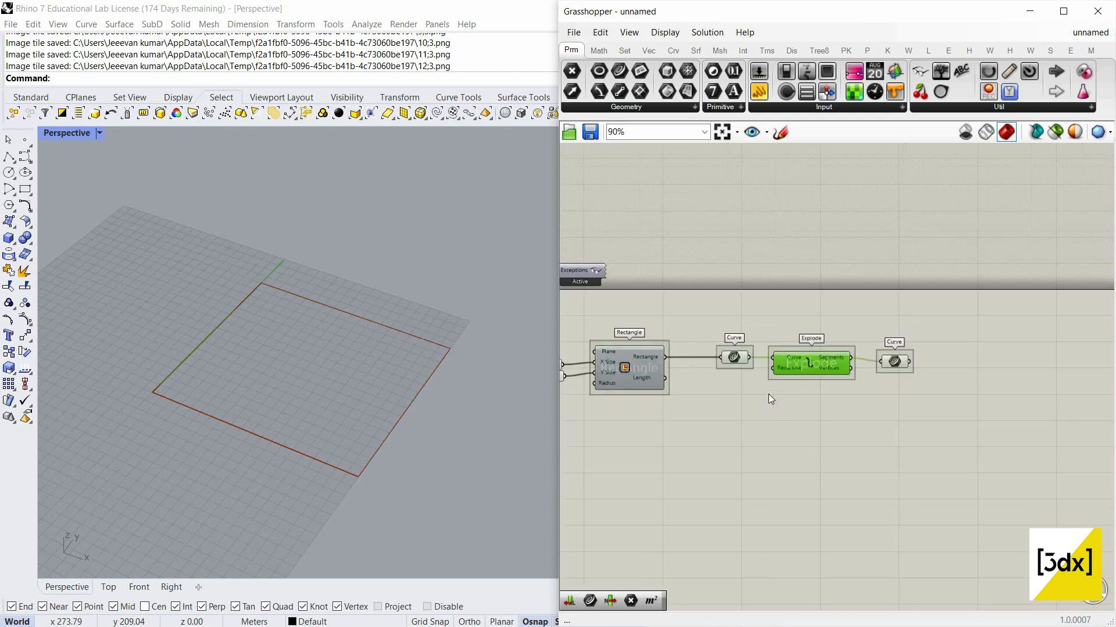
scroll(719, 287, up, 2)
right_click(719, 284)
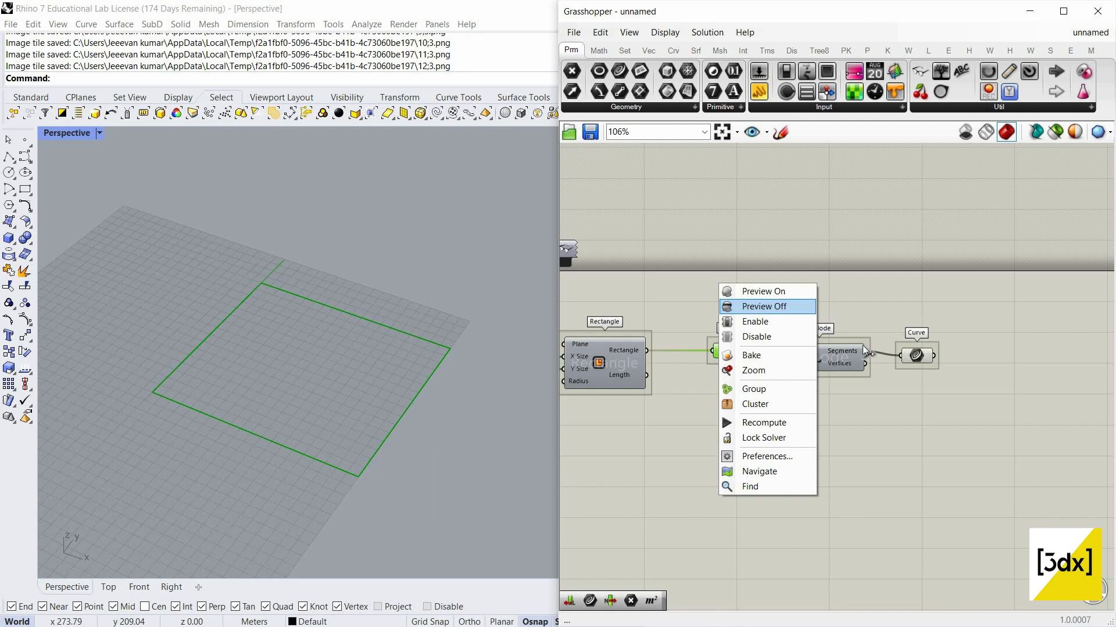
click(775, 312)
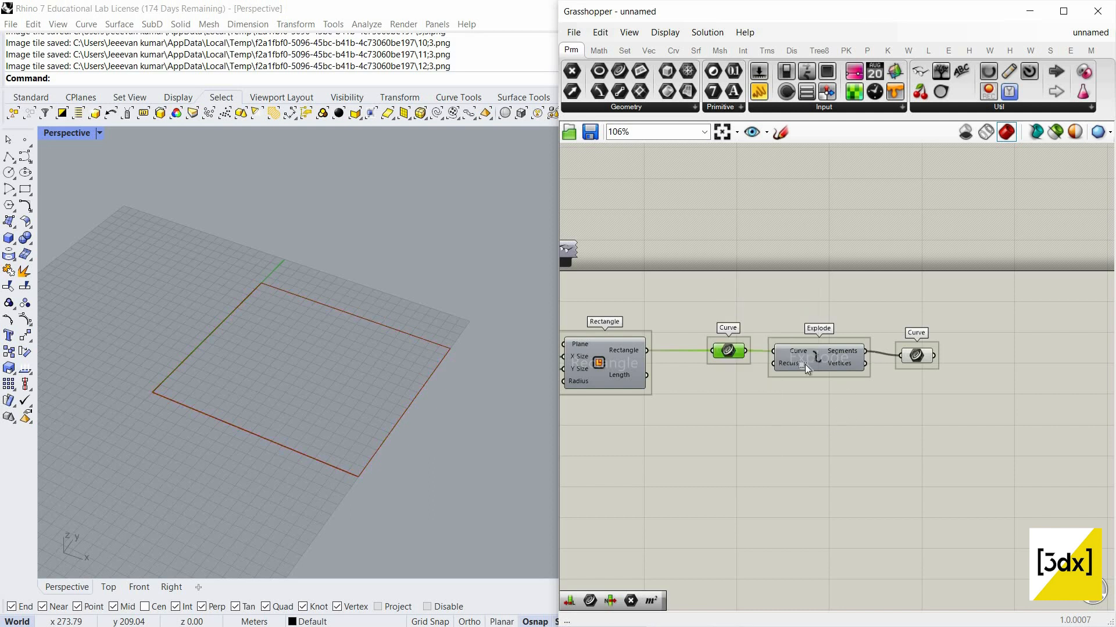
Select the Explode component and examine its Preview Off option
drag(842, 415, 806, 351)
scroll(806, 351, up, 2)
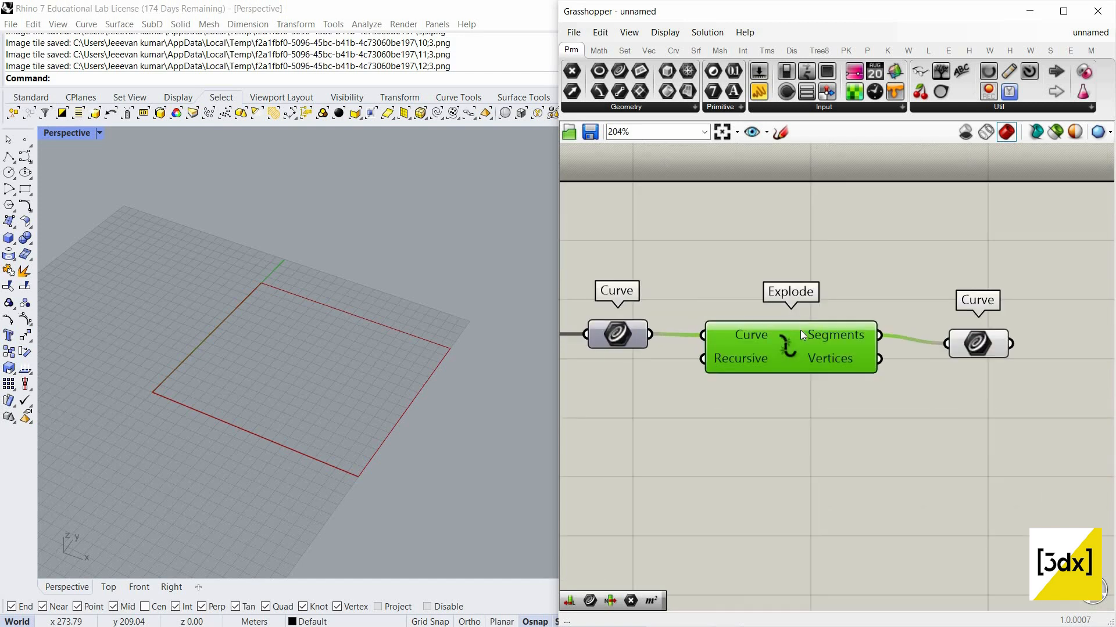
right_click(800, 330)
right_click(791, 341)
click(864, 294)
right_click(863, 298)
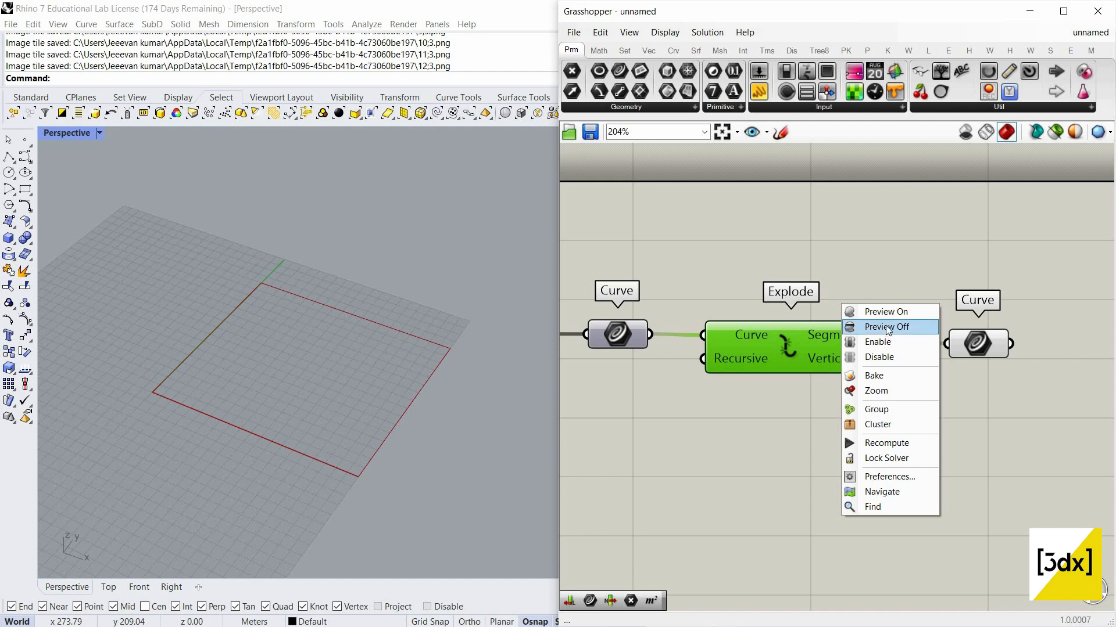
click(831, 380)
Select the Rectangle, first Curve and Explode components together and examine their shared preview options
scroll(909, 248, down, 1)
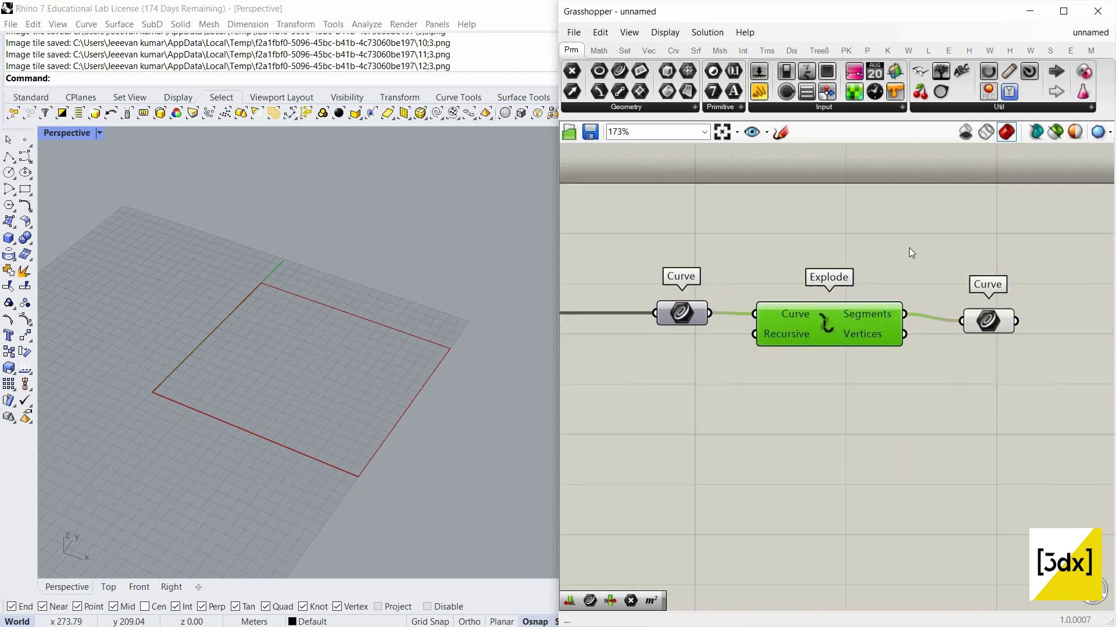
scroll(706, 341, up, 1)
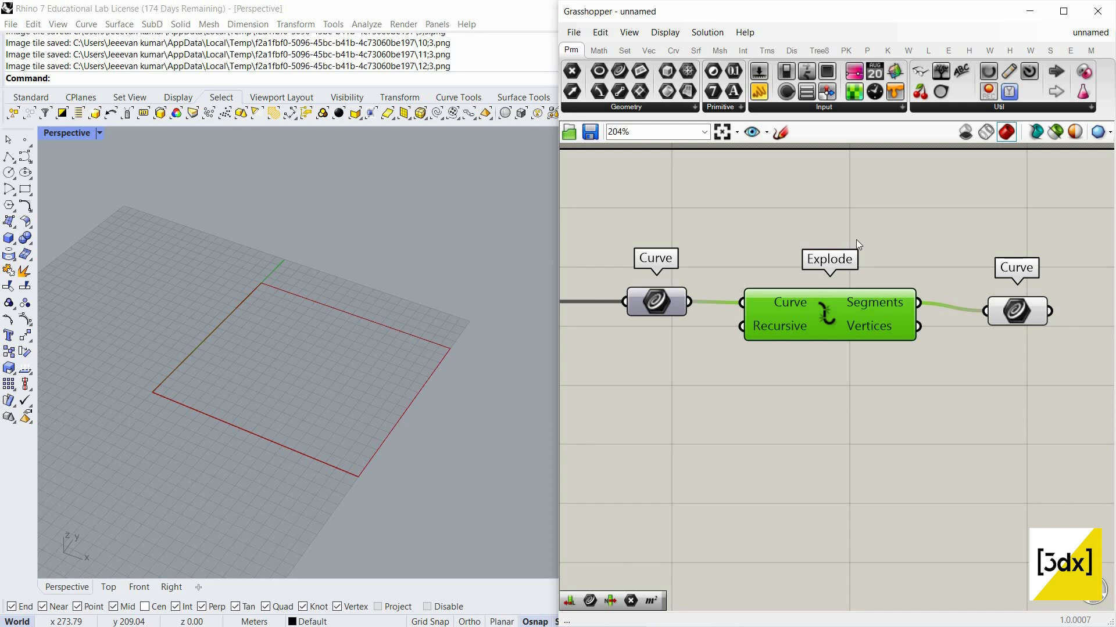
scroll(863, 391, down, 4)
drag(862, 472, 648, 307)
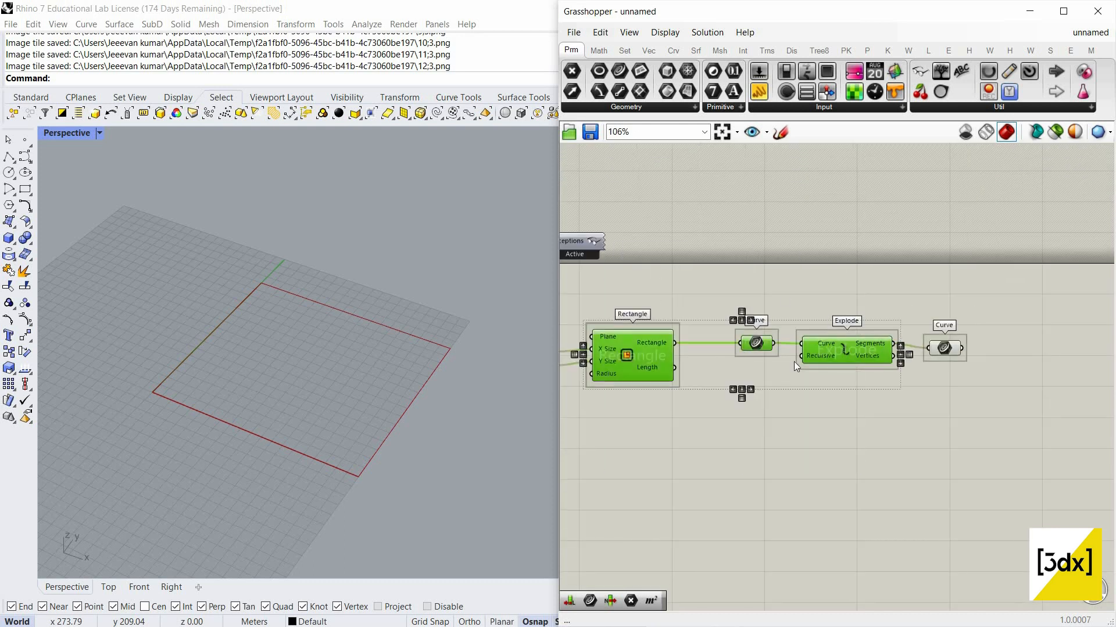
right_click(792, 295)
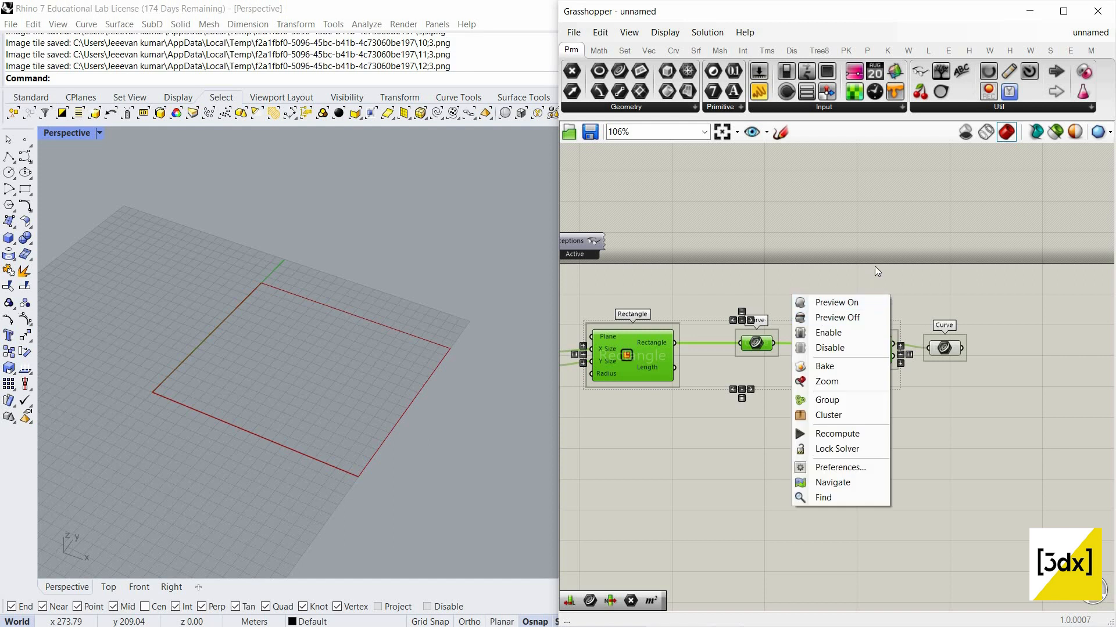
click(758, 344)
right_drag(994, 350, 887, 350)
click(887, 350)
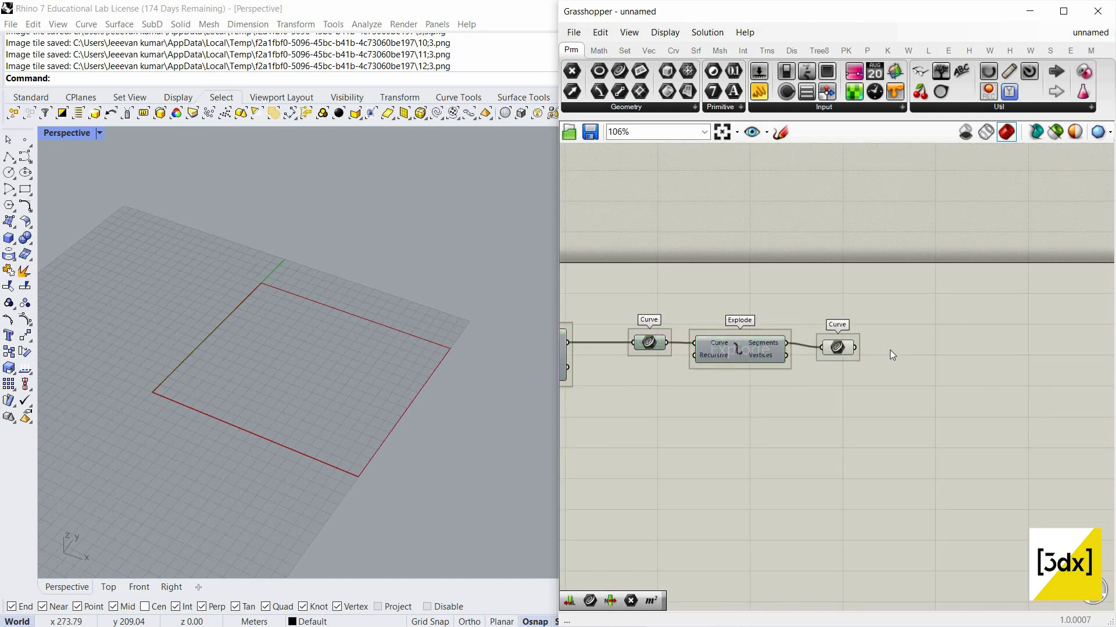
Add an Extend Curve component to the canvas after the second Curve parameter
right_drag(441, 347, 462, 372)
scroll(486, 367, up, 2)
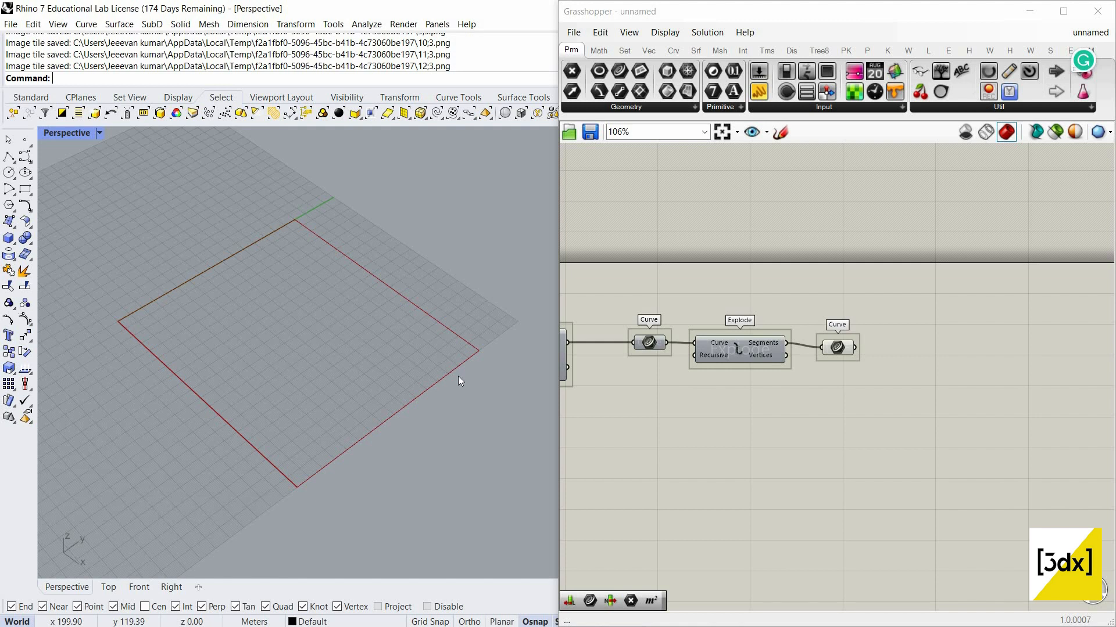
double_click(956, 378)
text(ex)
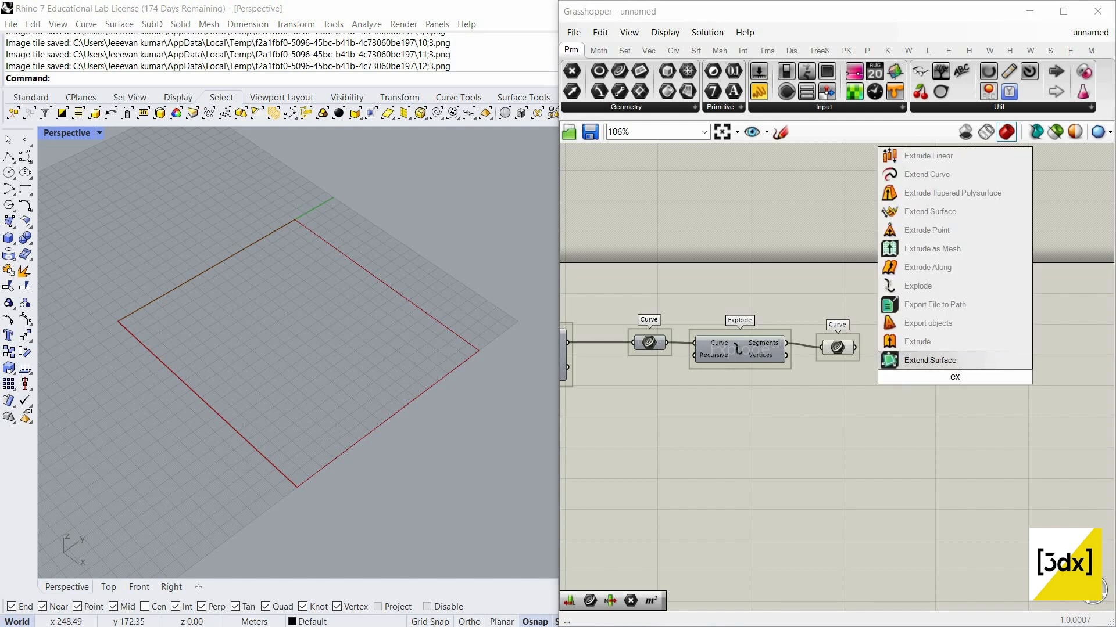
text(tend)
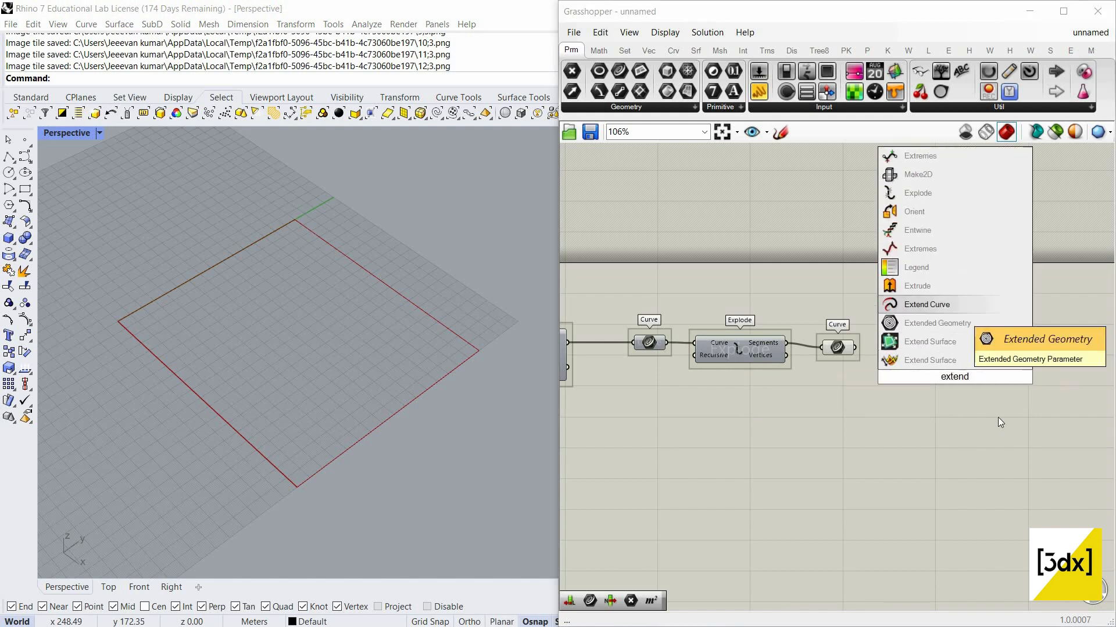
key(Down)
key(Down)
text(crv)
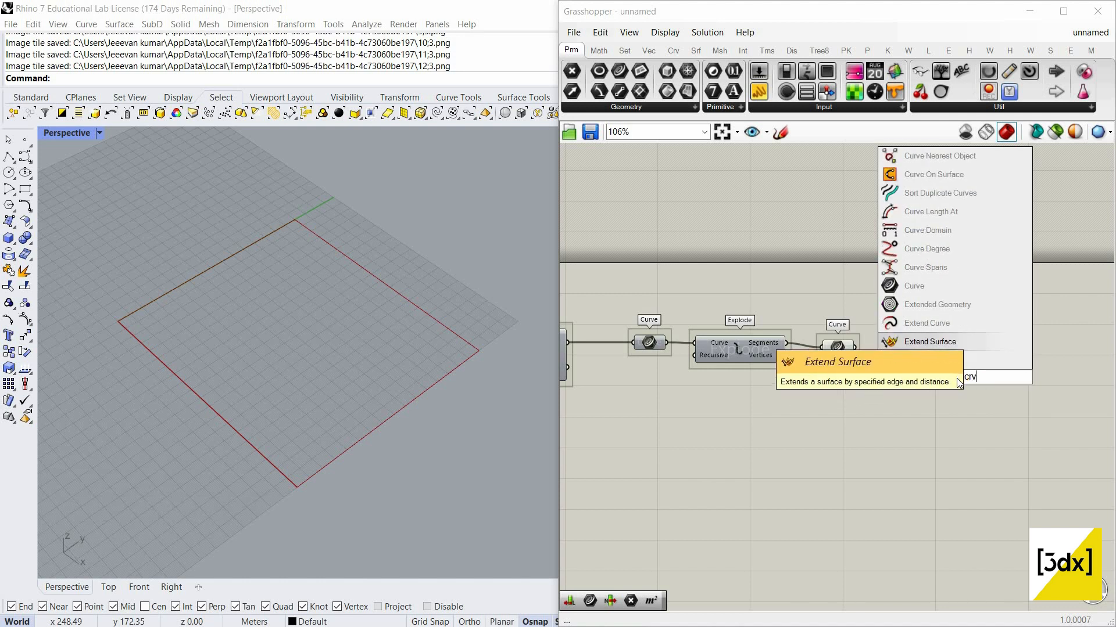
click(975, 328)
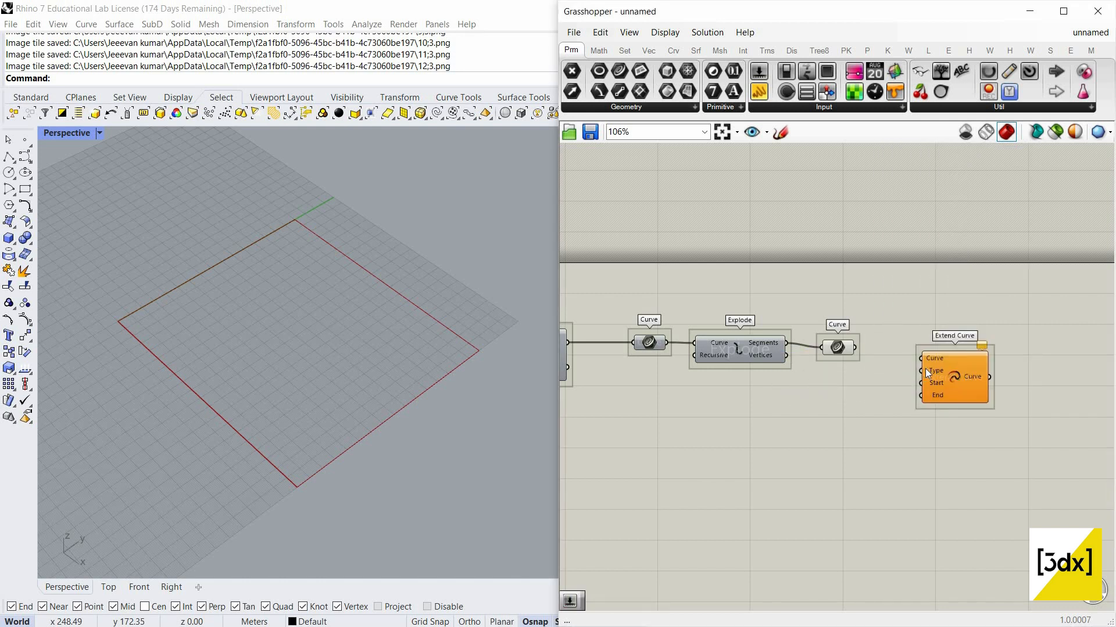
Connect the second Curve parameter to the Curve input of the Extend Curve component
mouse_move(925, 370)
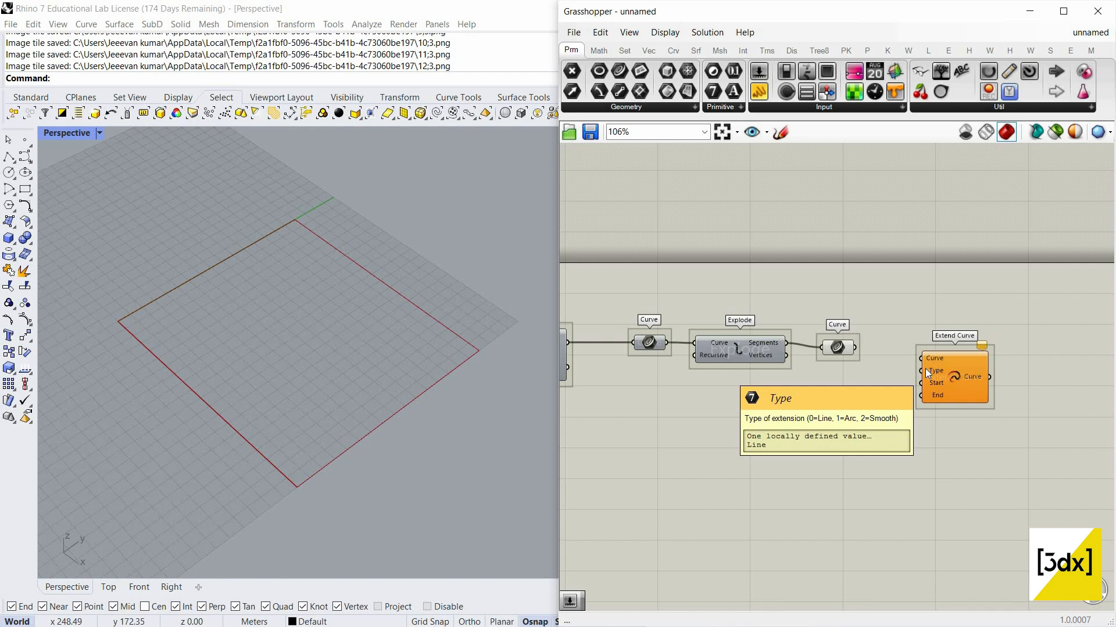
scroll(881, 353, up, 2)
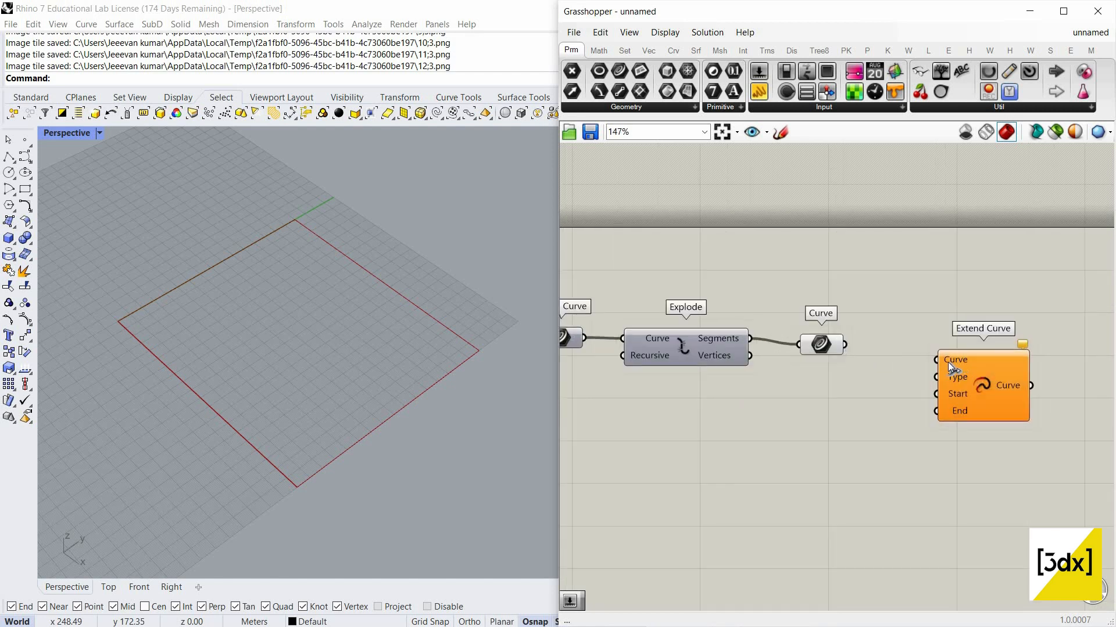
drag(947, 362, 947, 361)
scroll(944, 320, down, 2)
scroll(951, 355, up, 2)
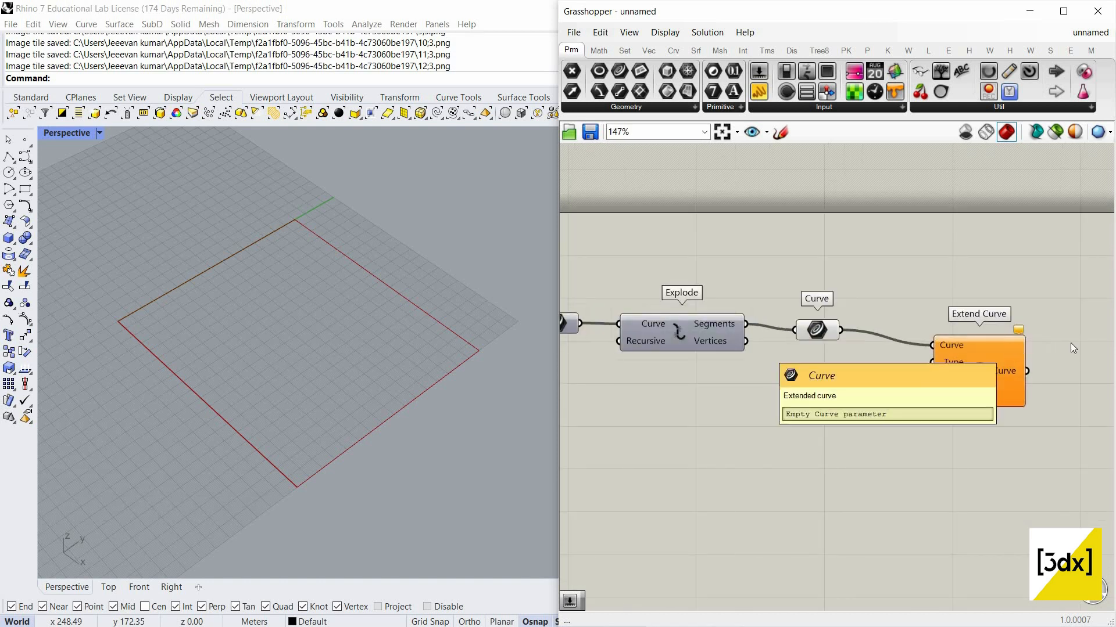
scroll(1070, 344, down, 1)
scroll(844, 402, up, 2)
double_click(845, 402)
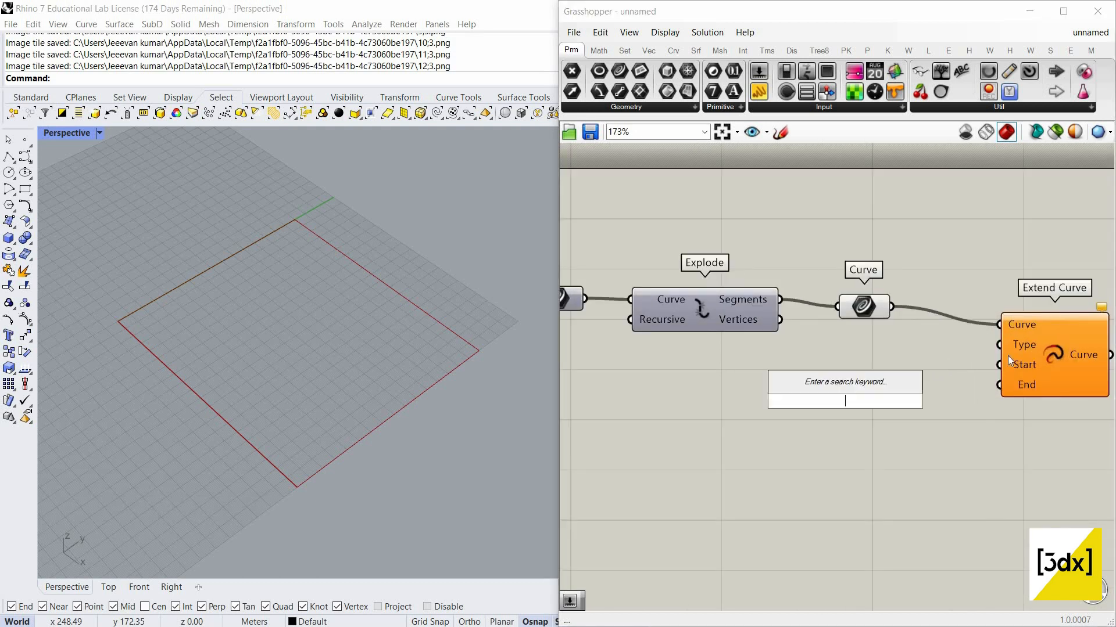
key(Escape)
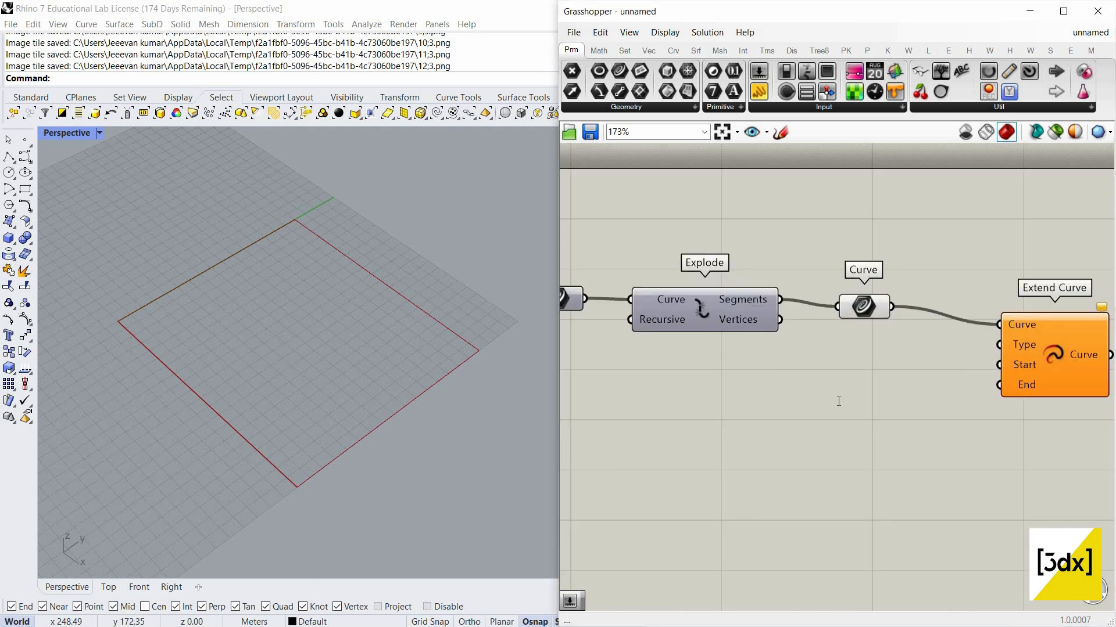
Add number sliders with values 1 and 2 and connect them to the Start and End inputs of Extend Curve
double_click(838, 402)
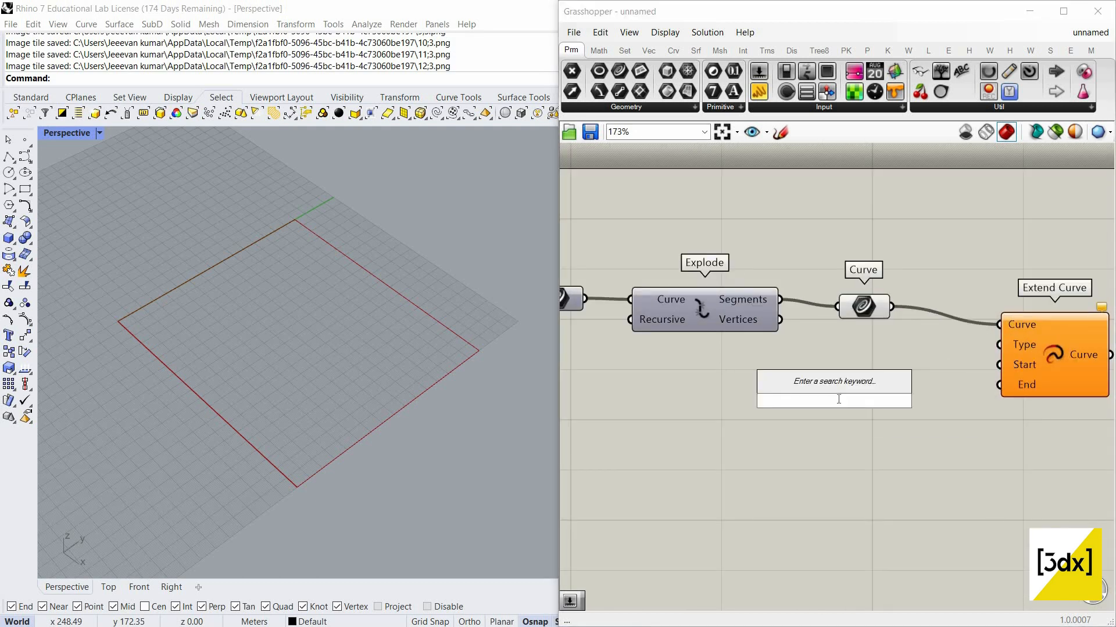
text(1)
key(Return)
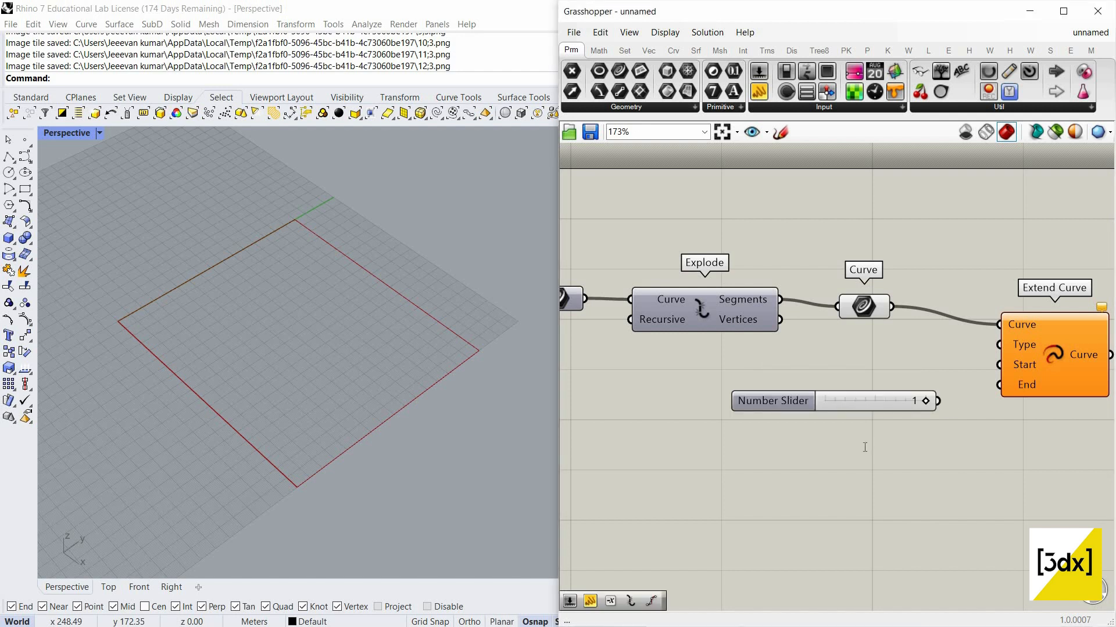
double_click(864, 448)
text(2)
key(Return)
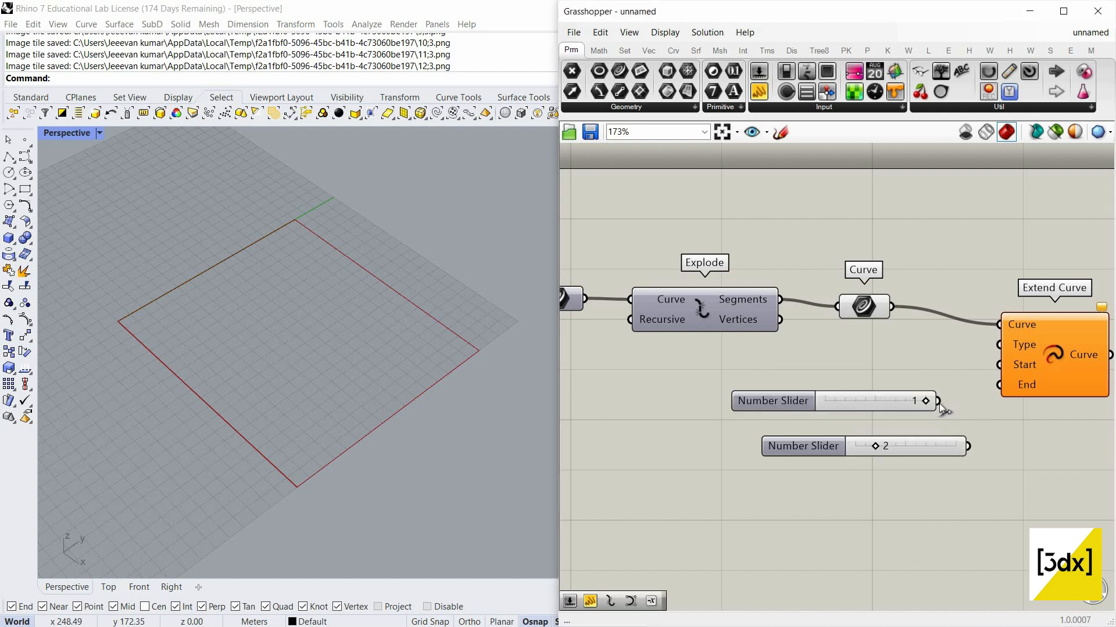
drag(995, 367, 938, 401)
drag(969, 437, 998, 385)
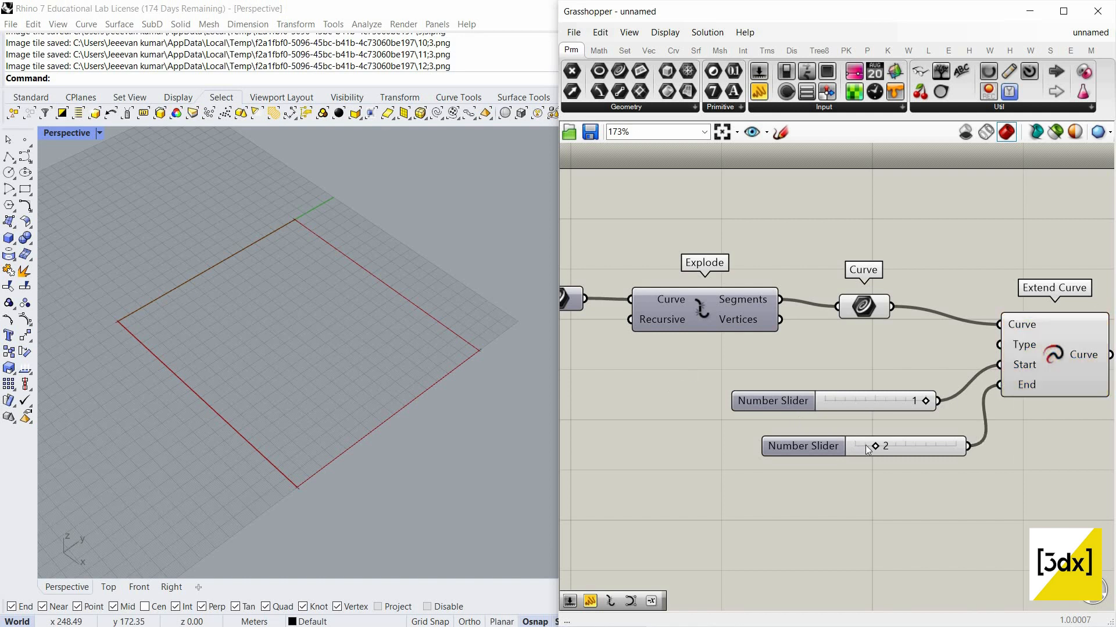
Set the slider feeding the End input to 10 and the slider feeding the Start input to 0
drag(916, 447, 953, 448)
scroll(396, 342, up, 5)
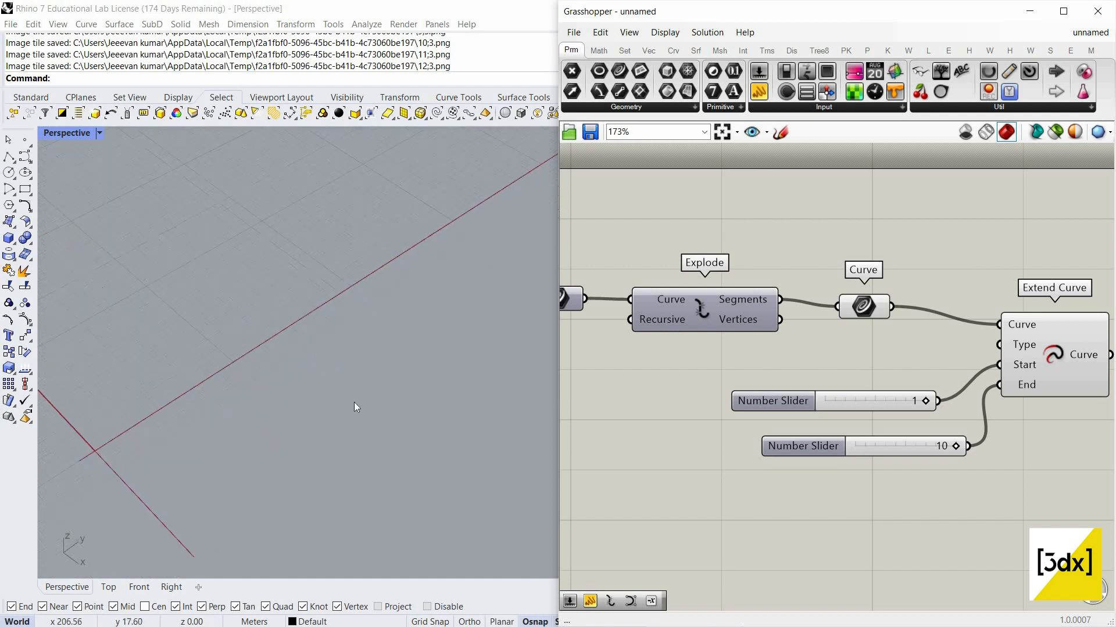
scroll(352, 451, down, 6)
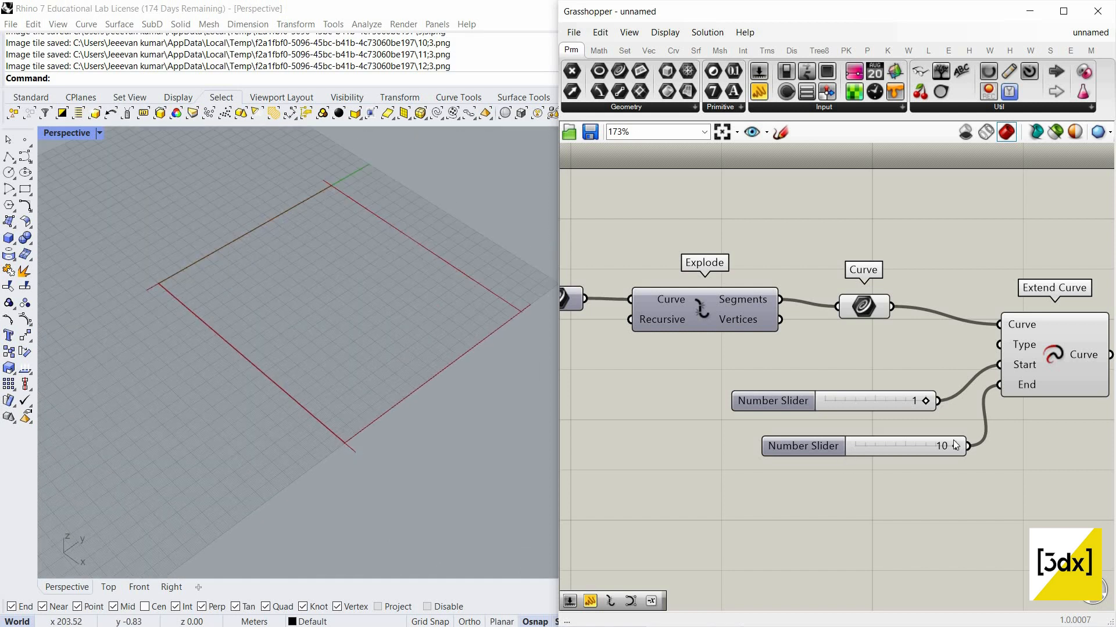
drag(841, 402, 733, 399)
click(906, 407)
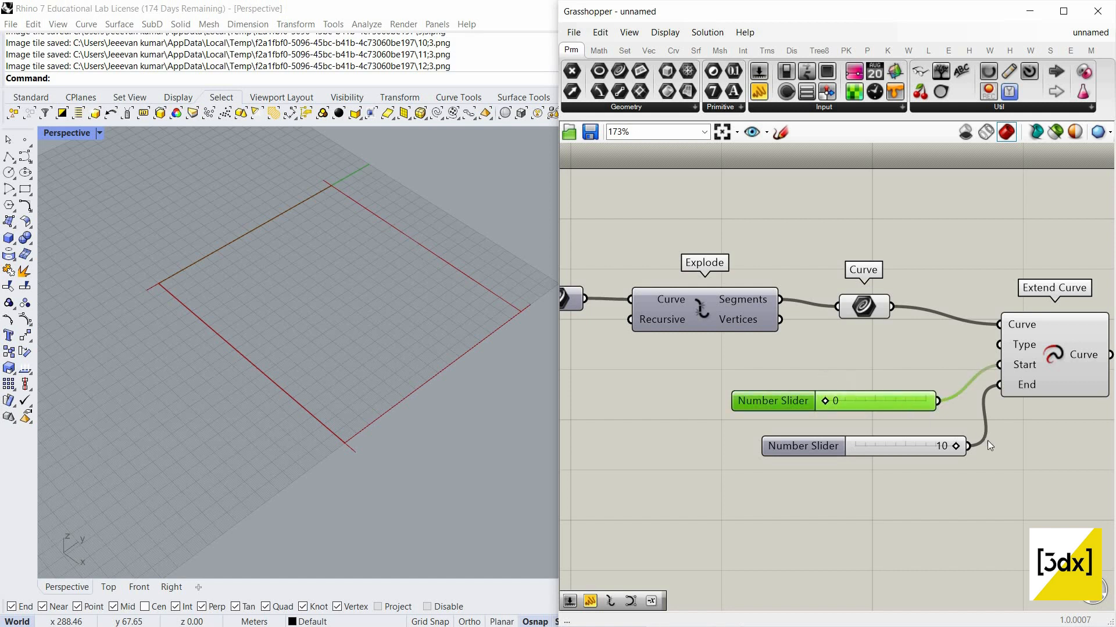
Delete the Start slider and connect the remaining 10 slider to the Start input of Extend Curve as well
key(Delete)
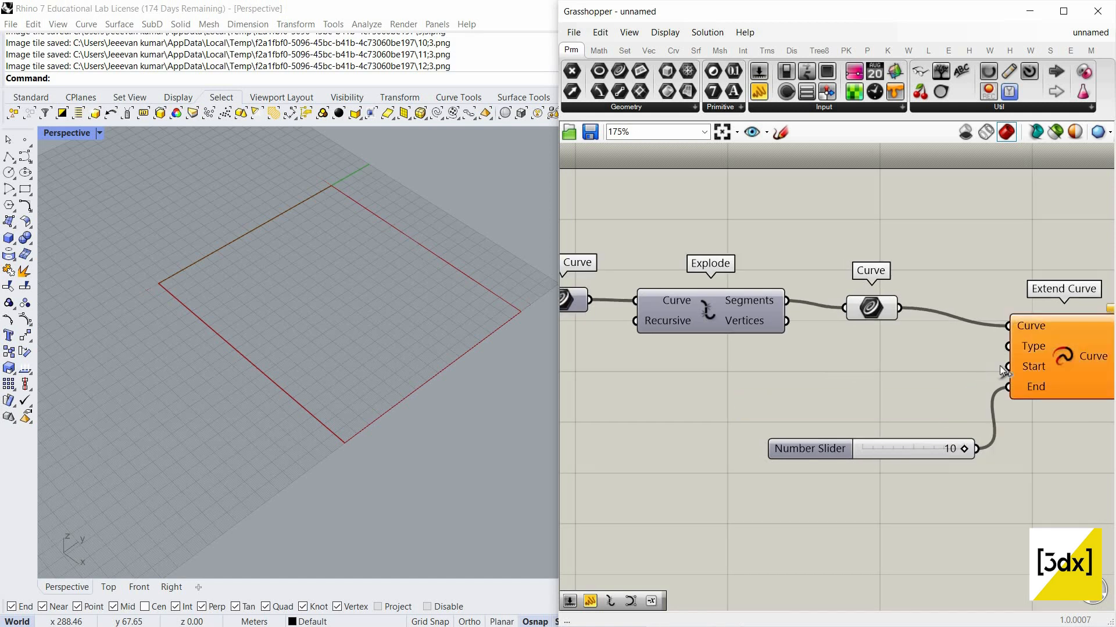
drag(976, 449, 1003, 368)
scroll(189, 435, down, 4)
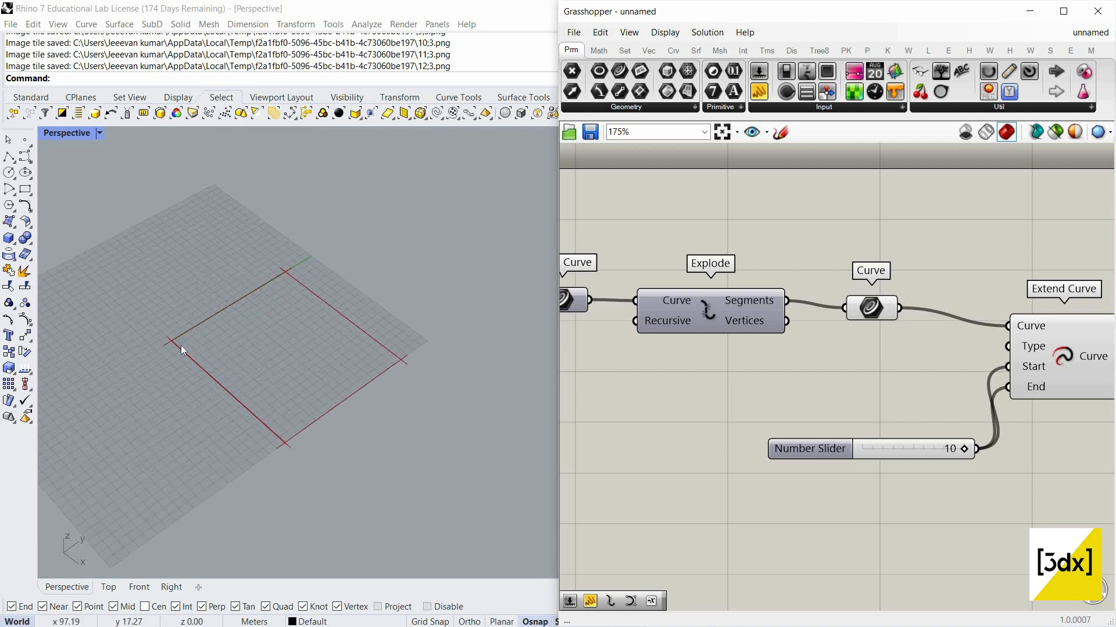
scroll(180, 346, up, 2)
scroll(145, 326, up, 2)
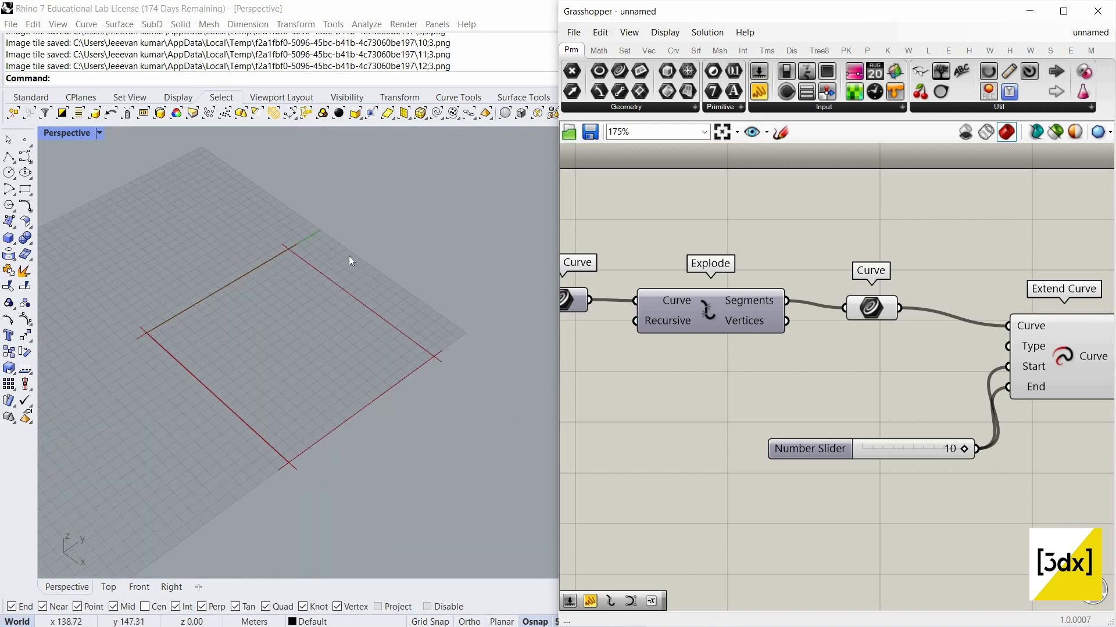
Replace the number slider with a Negative component whose Result feeds both the Start and End inputs of Extend Curve
drag(943, 524, 862, 423)
key(Delete)
double_click(862, 423)
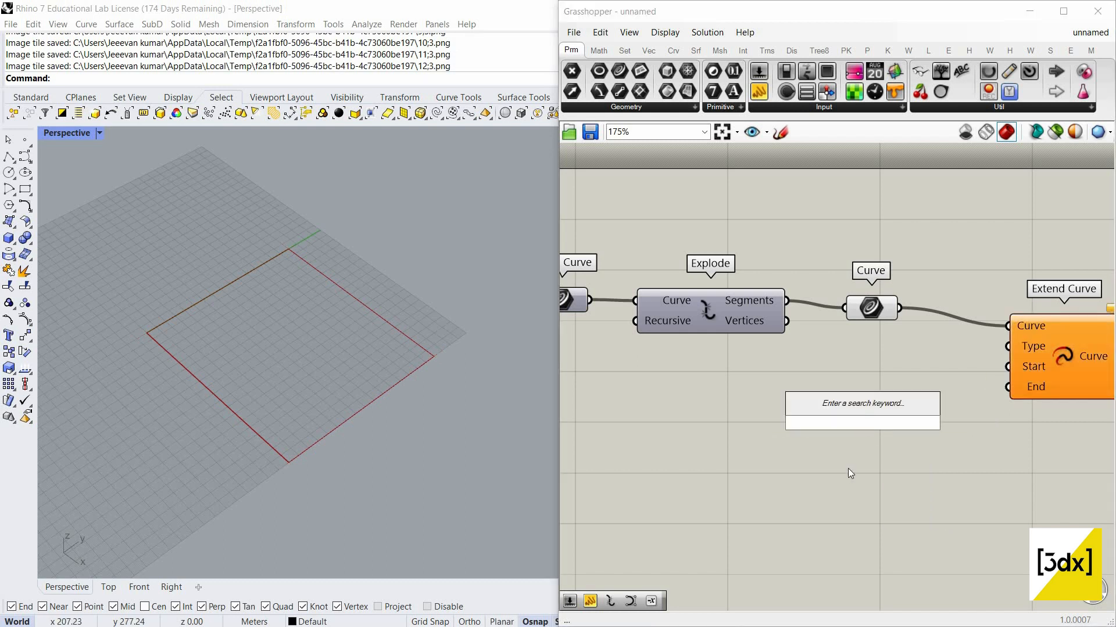
text(nega)
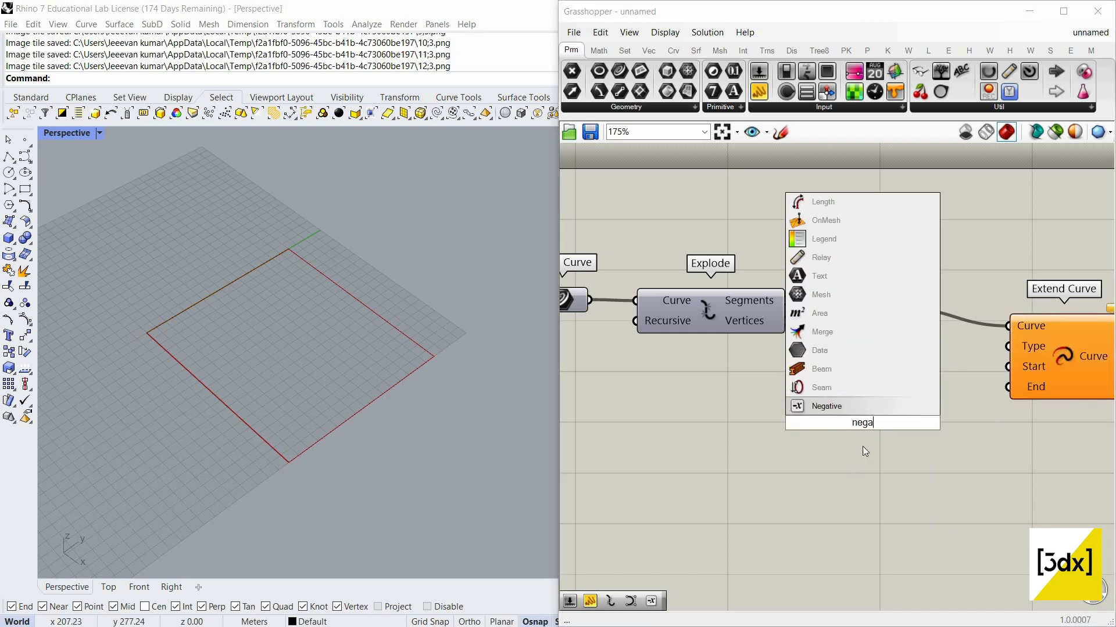
key(Return)
mouse_move(919, 422)
mouse_down()
mouse_move(1005, 368)
mouse_move(920, 422)
mouse_up()
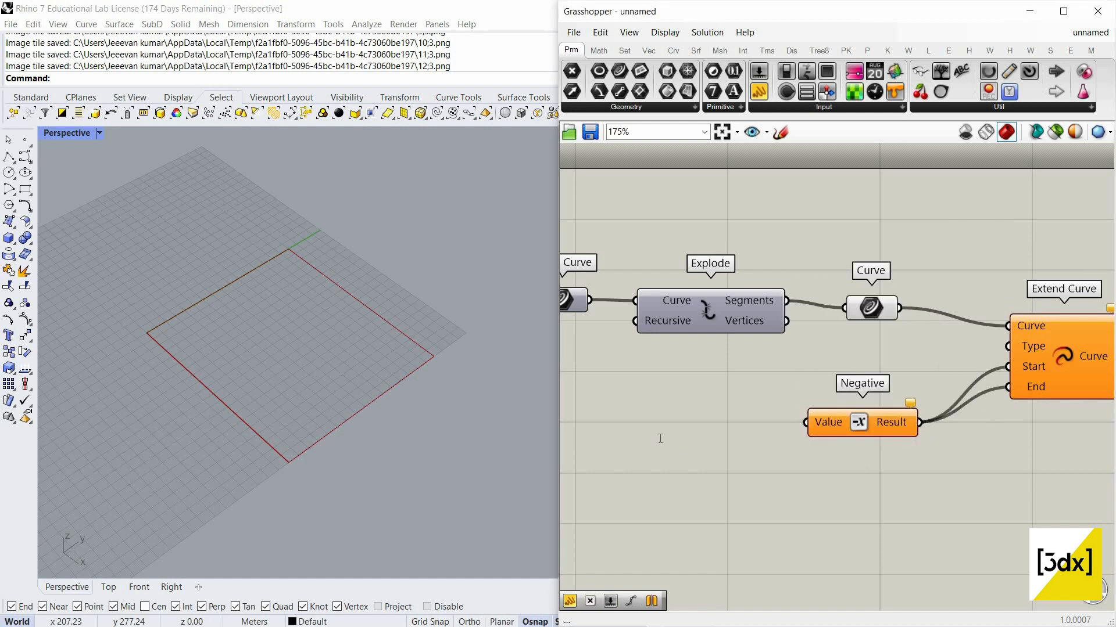
Add a number slider with value 10 and connect it to the Value input of the Negative component
double_click(660, 438)
text(10)
key(Return)
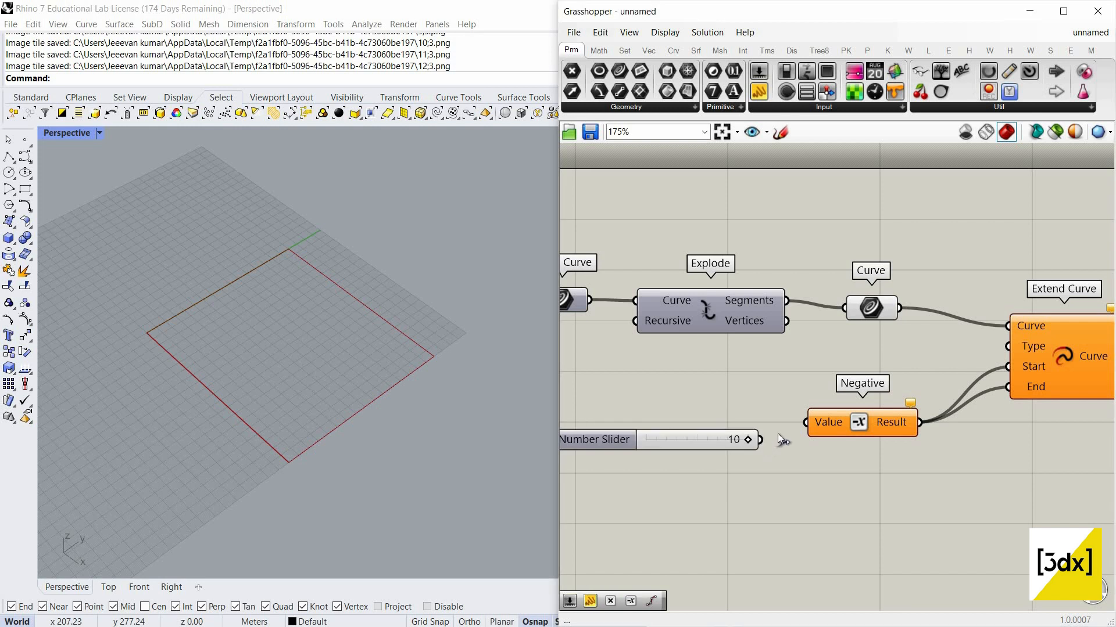
drag(804, 423, 760, 439)
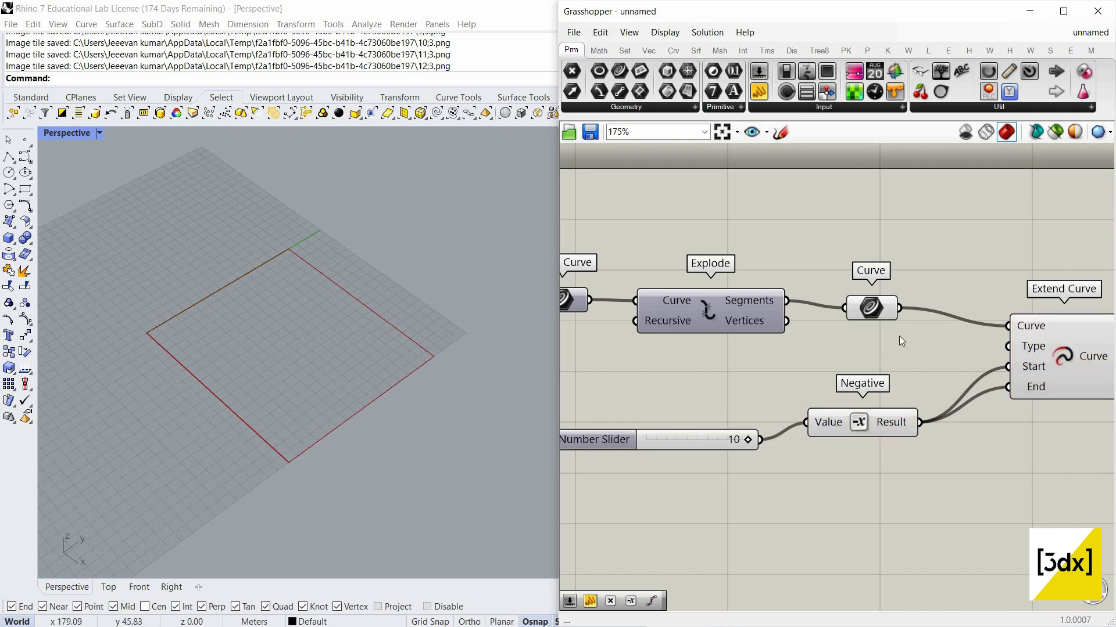
Turn off the preview of the Curve parameter between Explode and Extend Curve
scroll(968, 372, down, 4)
scroll(904, 339, up, 3)
click(945, 341)
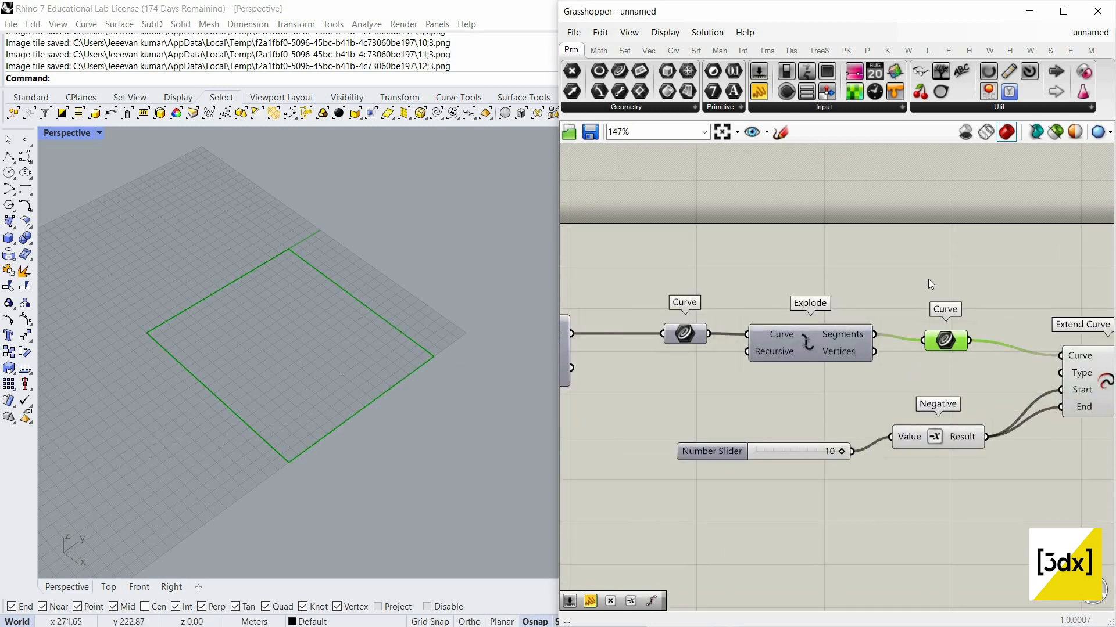
right_click(970, 297)
click(964, 299)
Examine the ends and corners of the rectangle's segments in Rhino's Perspective viewport
right_drag(394, 385, 460, 401)
scroll(488, 397, up, 2)
scroll(517, 393, down, 4)
scroll(523, 393, up, 5)
scroll(518, 394, down, 3)
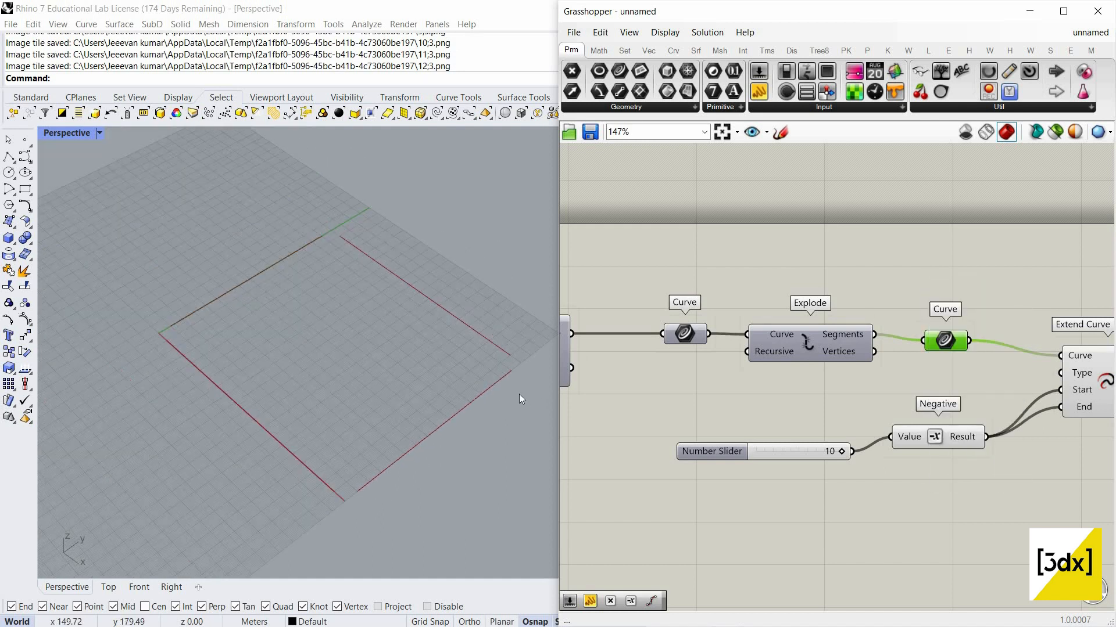
scroll(521, 391, up, 4)
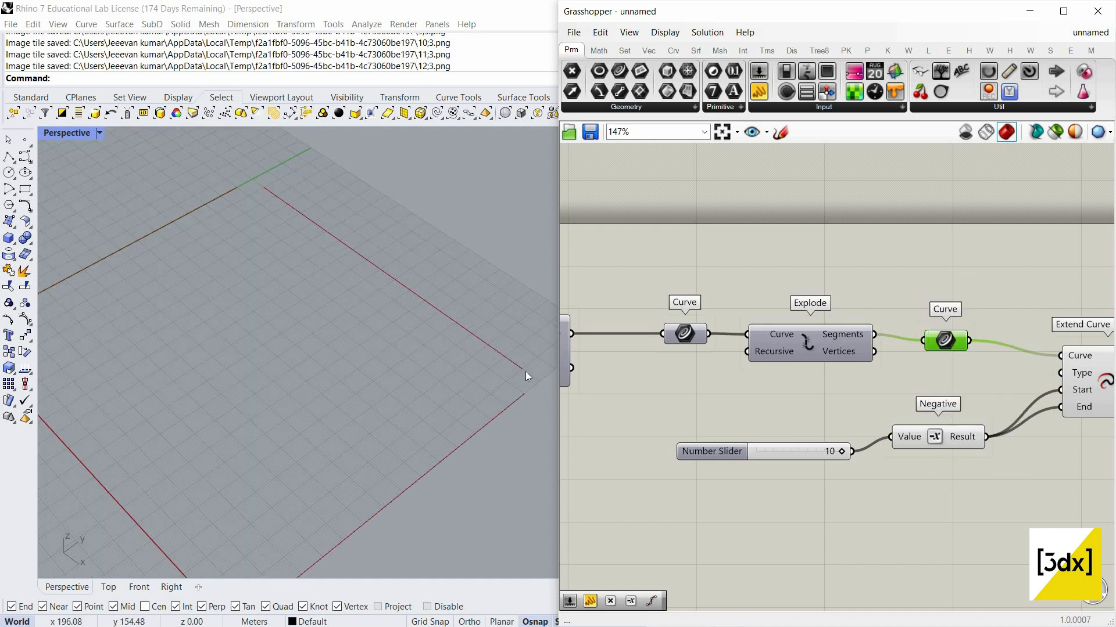
scroll(527, 373, down, 3)
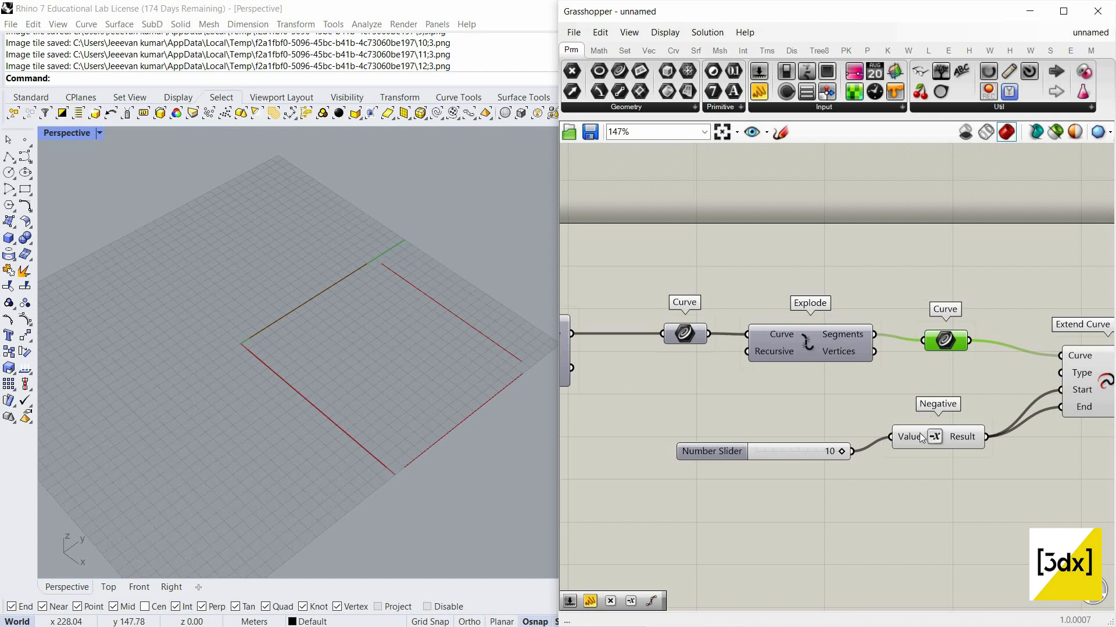
Delete the number slider that feeds the Negative component
scroll(926, 427, down, 3)
scroll(831, 404, up, 4)
drag(866, 476, 838, 400)
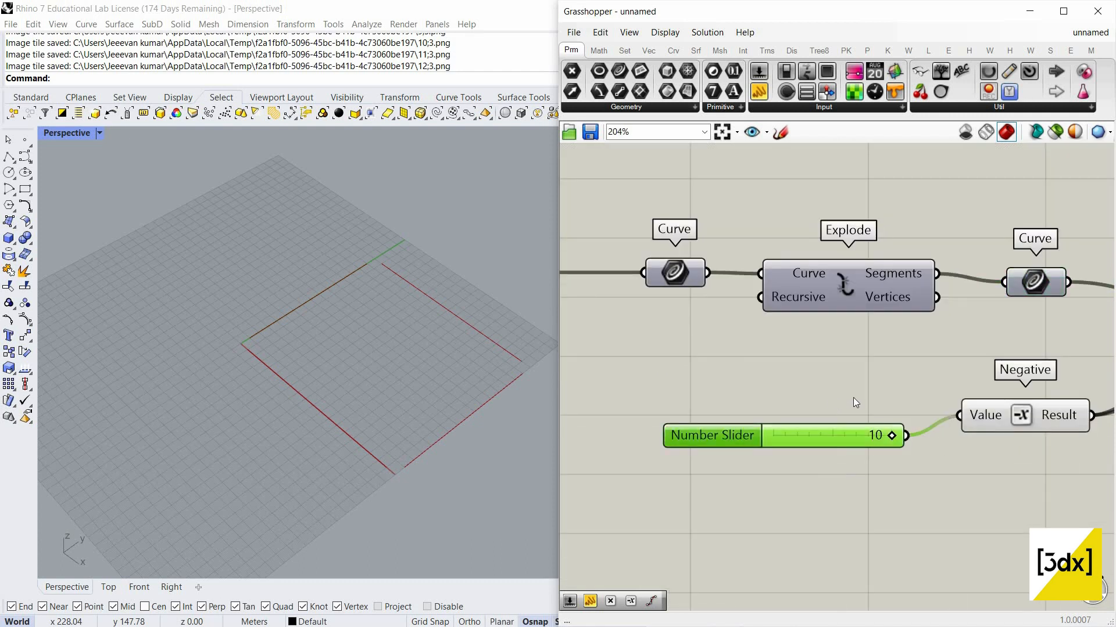
key(Delete)
Add a Multiplication component below the Rectangle component and connect the 160 slider to its A input
scroll(735, 384, down, 4)
scroll(736, 385, down, 1)
right_drag(626, 370, 697, 368)
scroll(679, 371, up, 1)
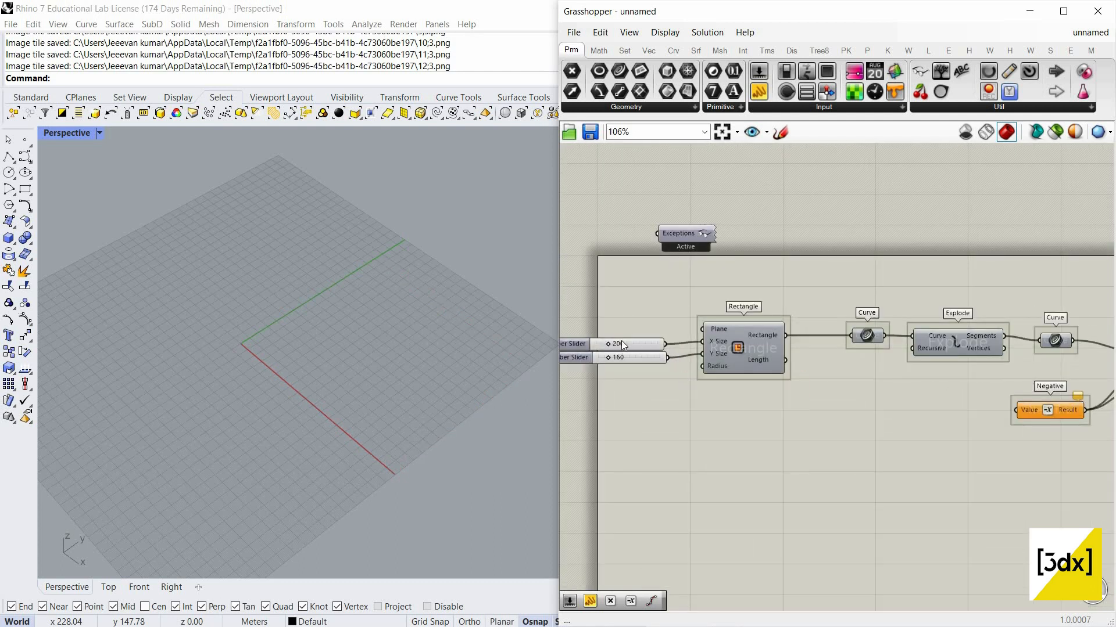
scroll(663, 371, down, 1)
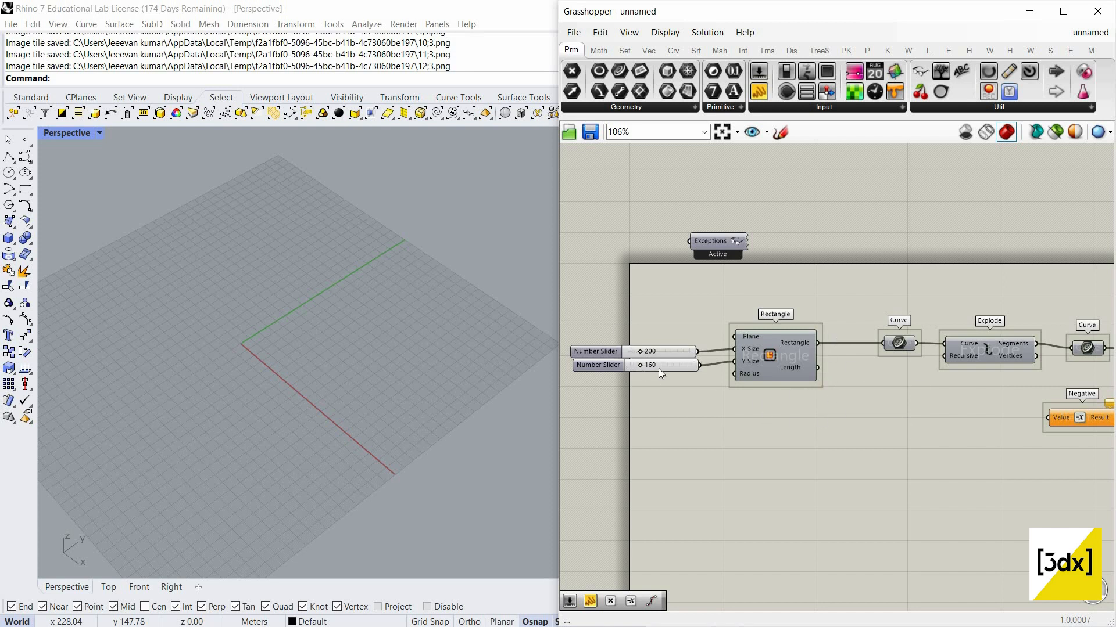
double_click(772, 420)
text(mul)
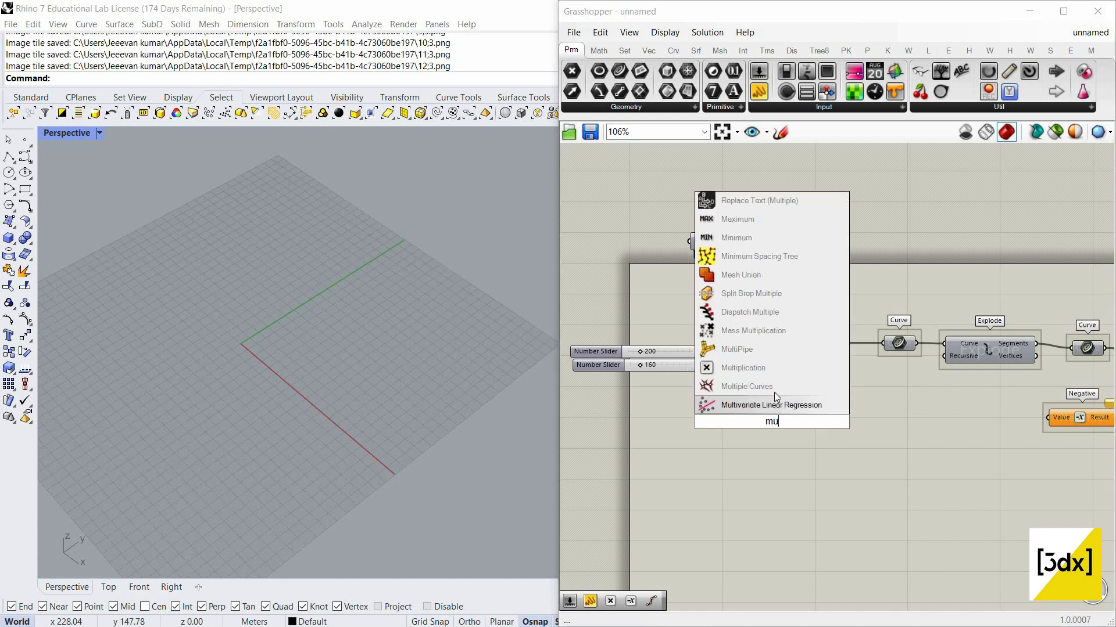
click(773, 371)
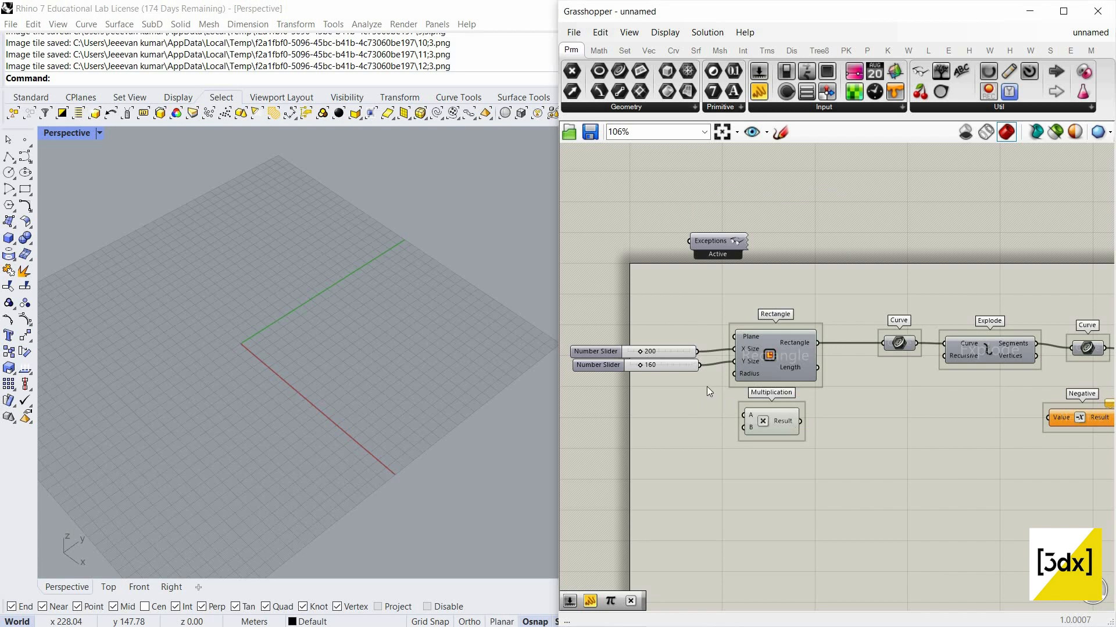
scroll(700, 354, up, 2)
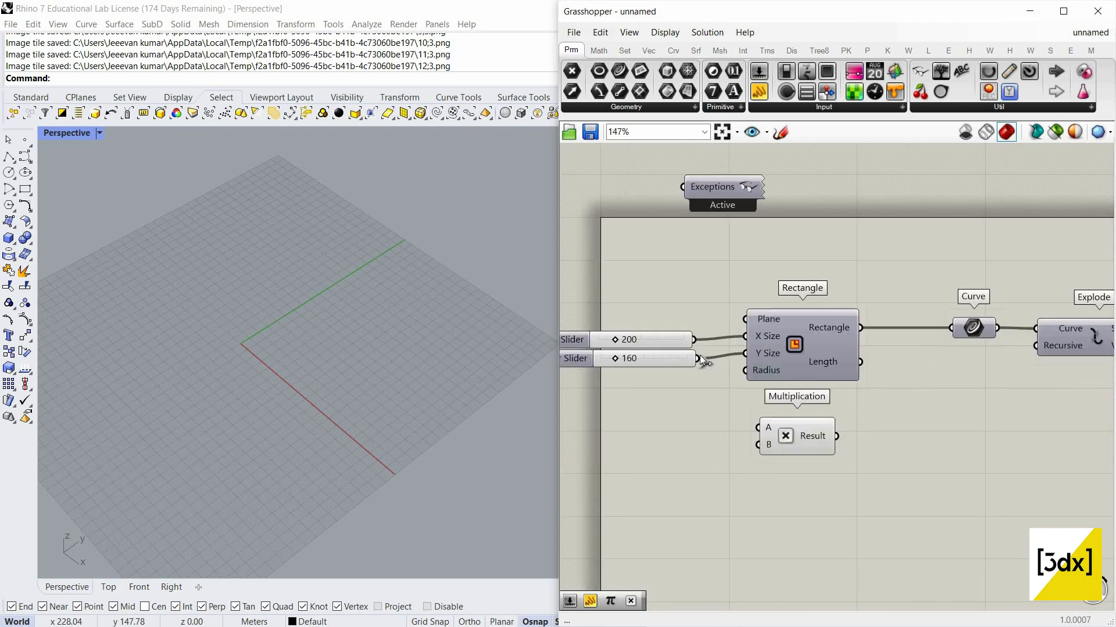
drag(698, 358, 768, 430)
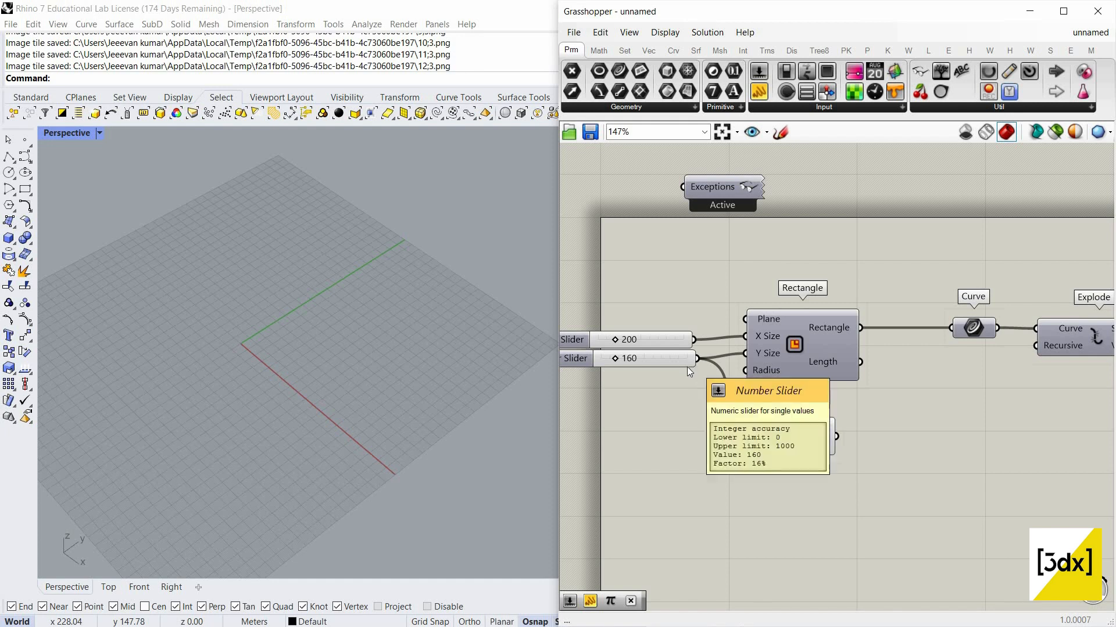
Add a 0.20 number slider, connect it to the B input of Multiplication and move it closer to that component
double_click(634, 515)
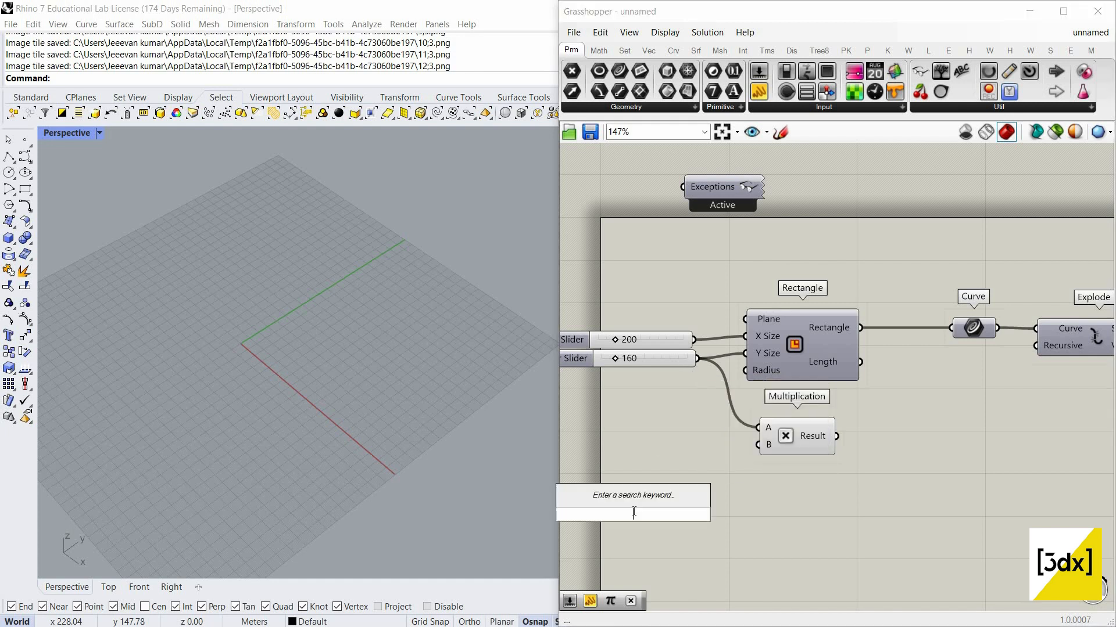
text(0.20)
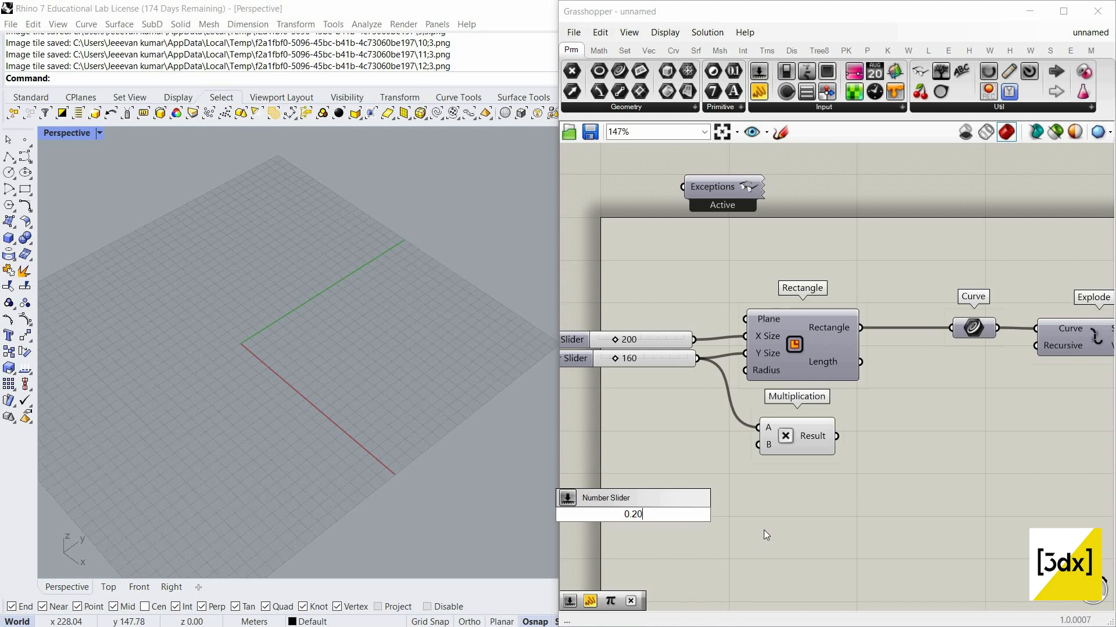
key(Return)
drag(758, 445, 721, 515)
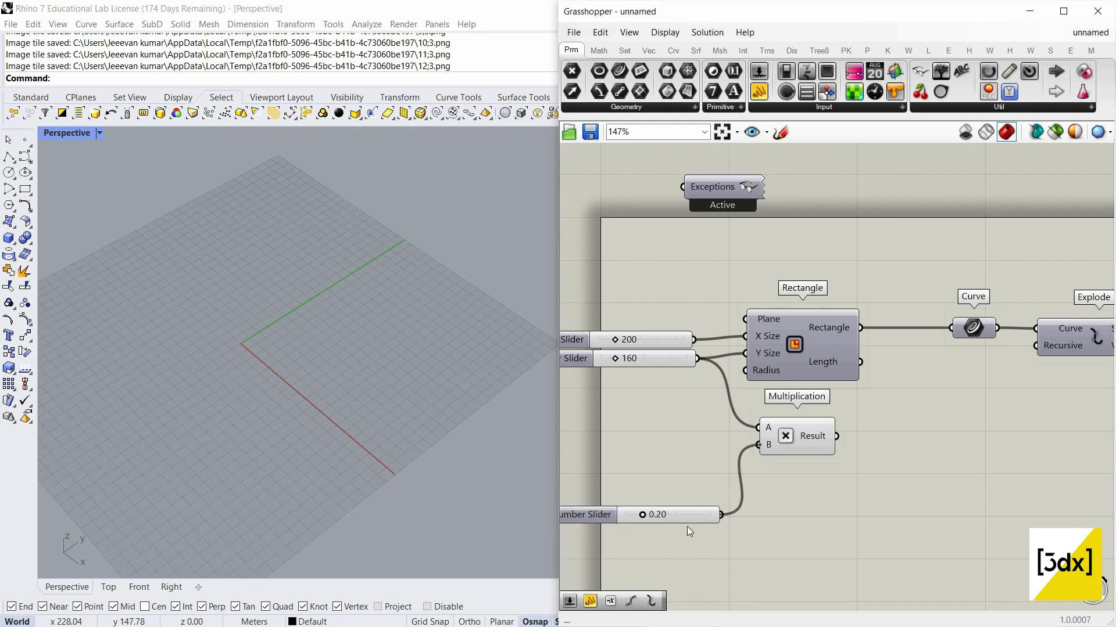
drag(596, 516, 591, 473)
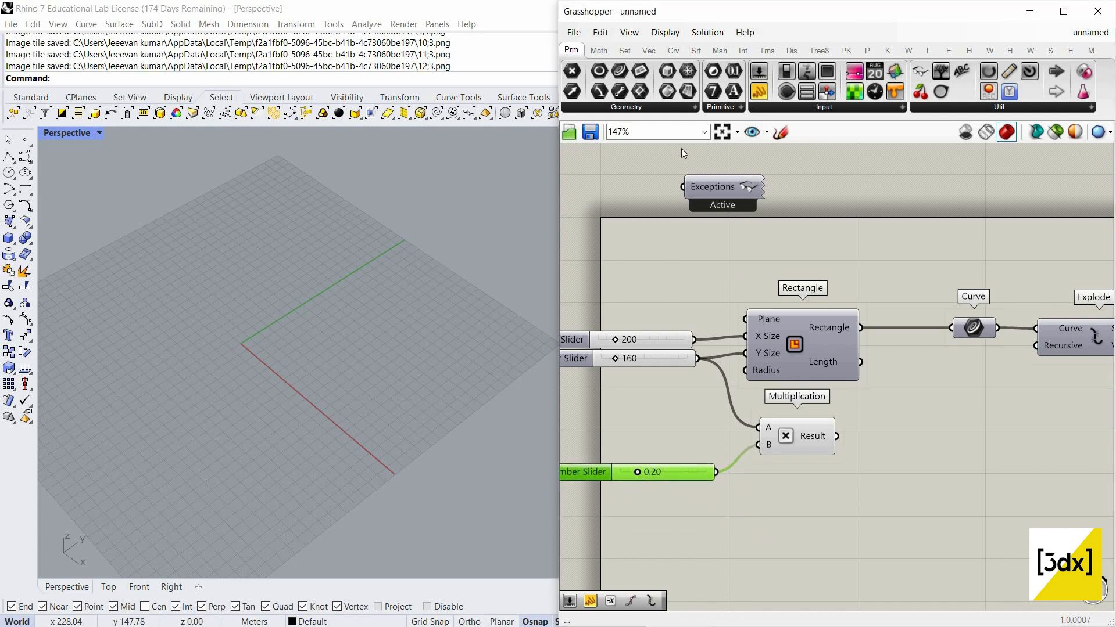
Attach a temporary Panel to the Multiplication result and delete that panel
click(762, 94)
click(899, 490)
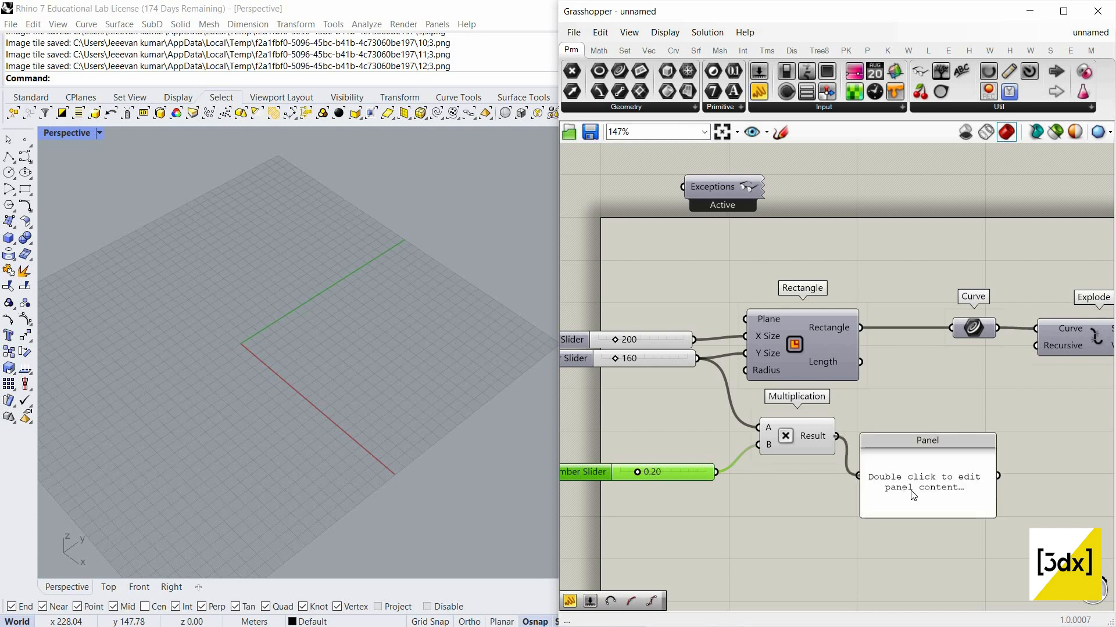
click(912, 491)
key(Delete)
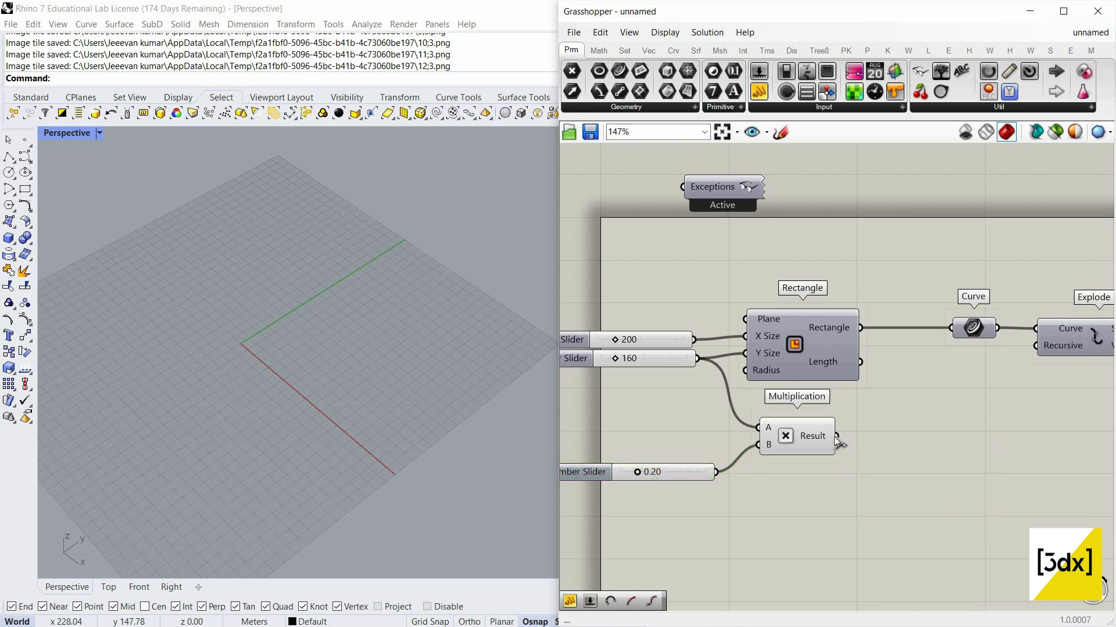
Connect the Multiplication result to the Value input of the Negative component
scroll(886, 449, down, 1)
right_drag(844, 437, 742, 443)
drag(741, 441, 1023, 445)
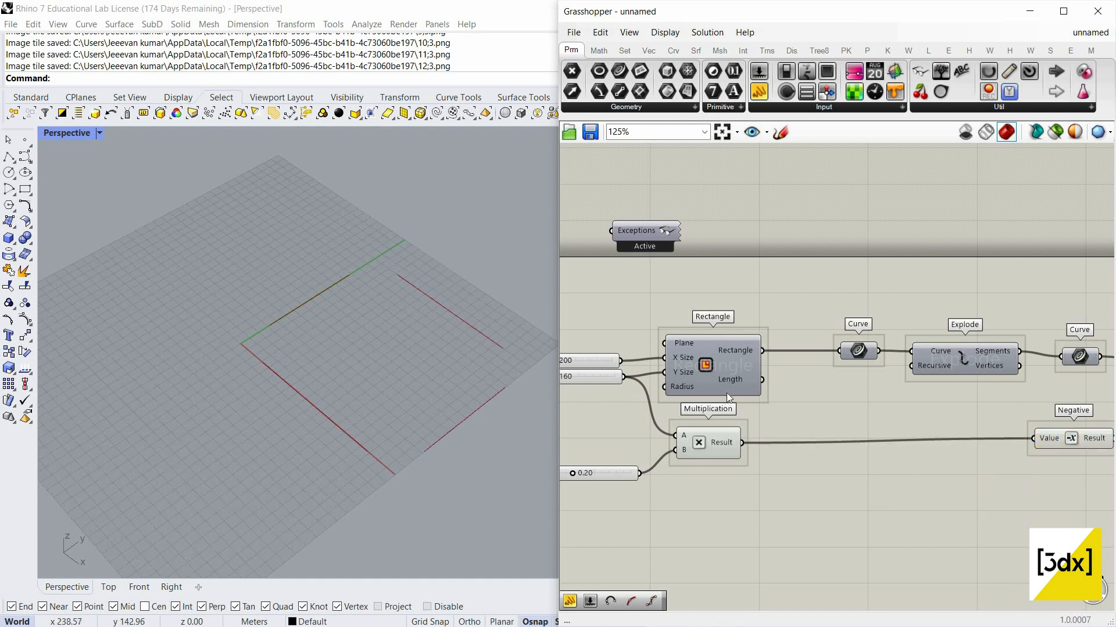
scroll(986, 416, down, 4)
scroll(957, 416, up, 3)
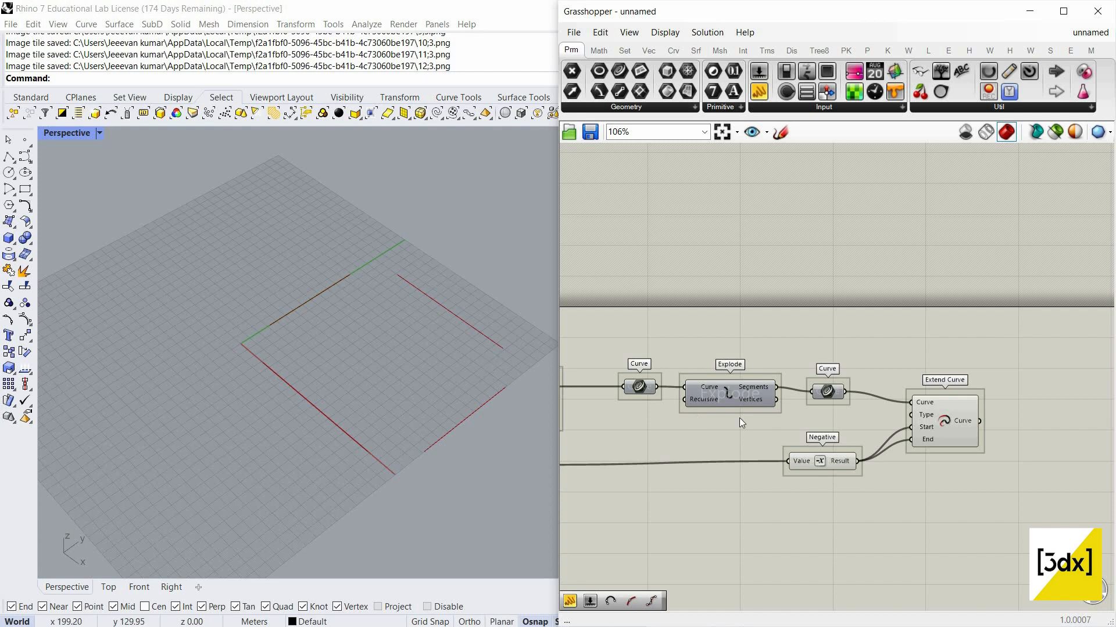
scroll(872, 437, down, 3)
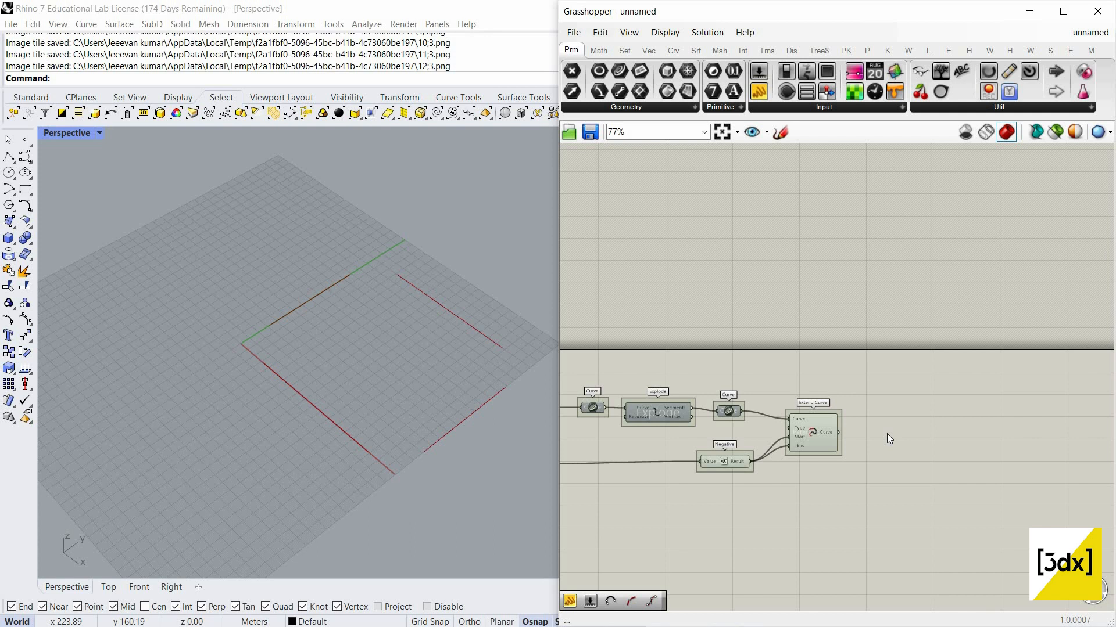
double_click(888, 433)
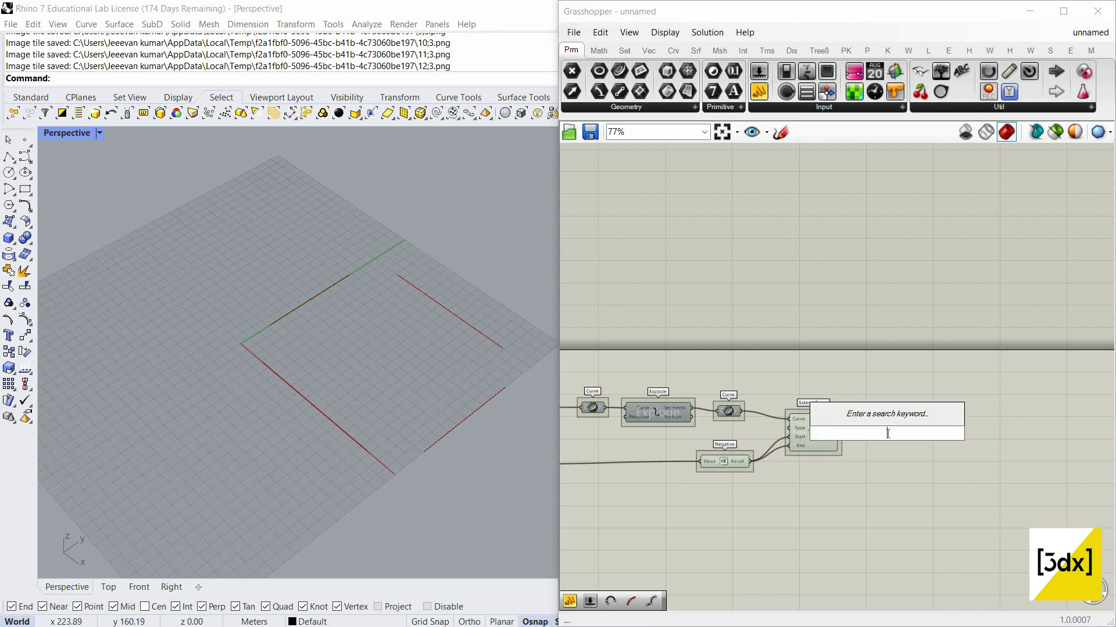
text(di)
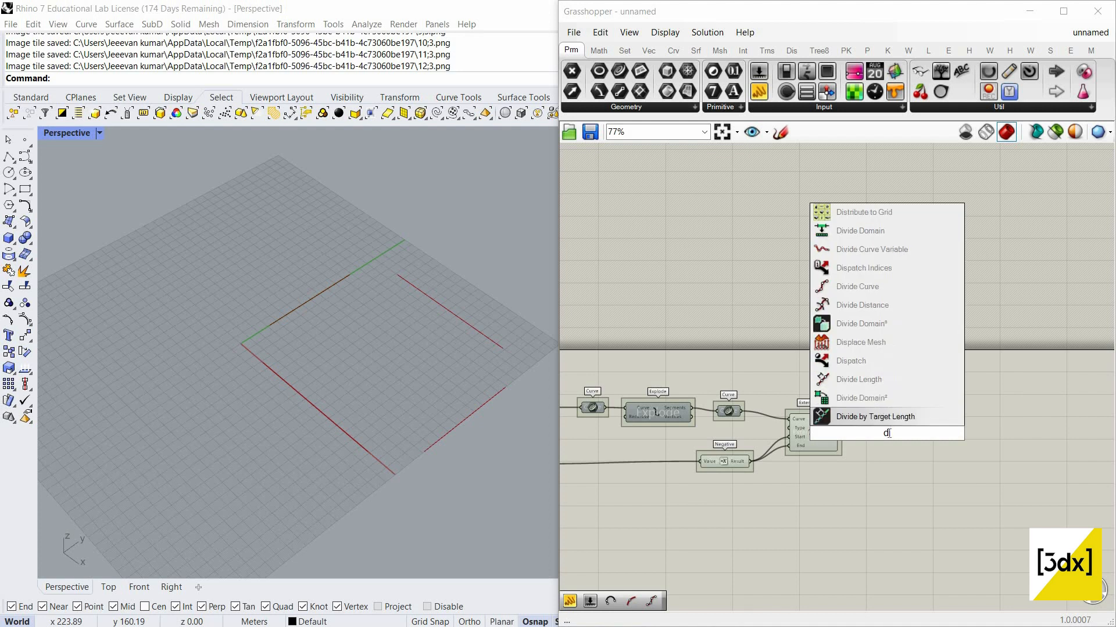
text(vi)
key(Escape)
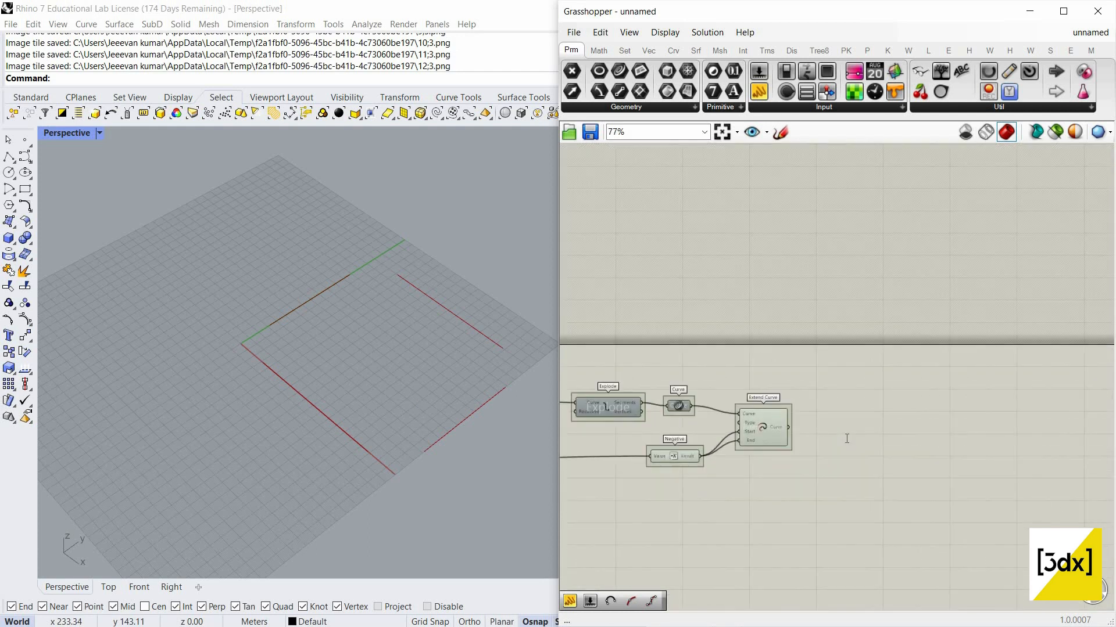
Add a Divide Curve component after Extend Curve, connect the extended curve to its Curve input and line the component up
double_click(845, 438)
text(divi)
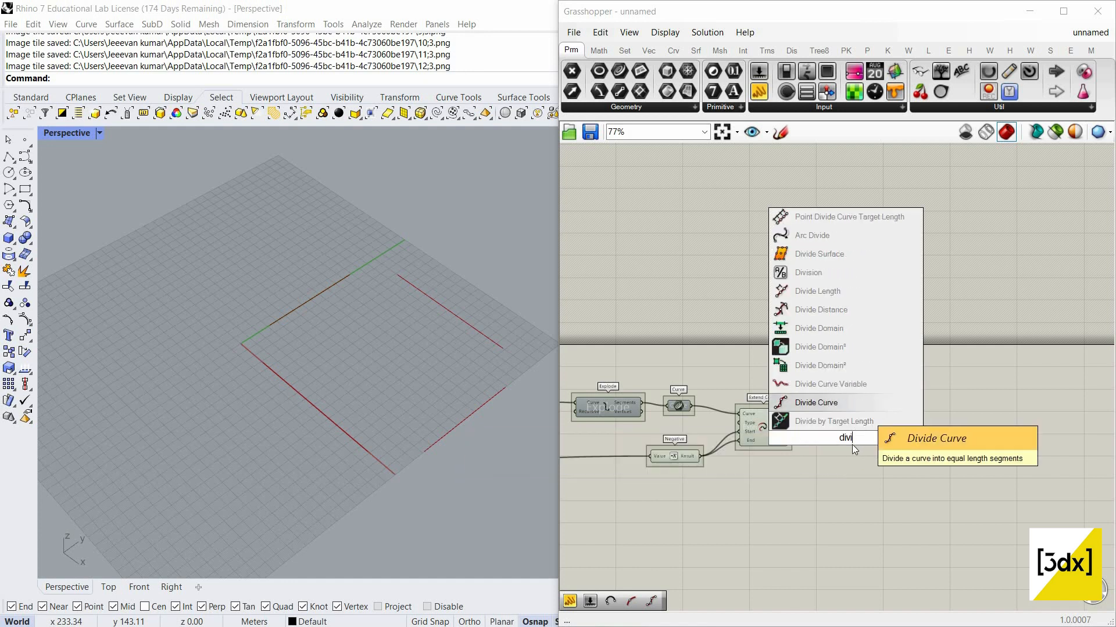
click(865, 403)
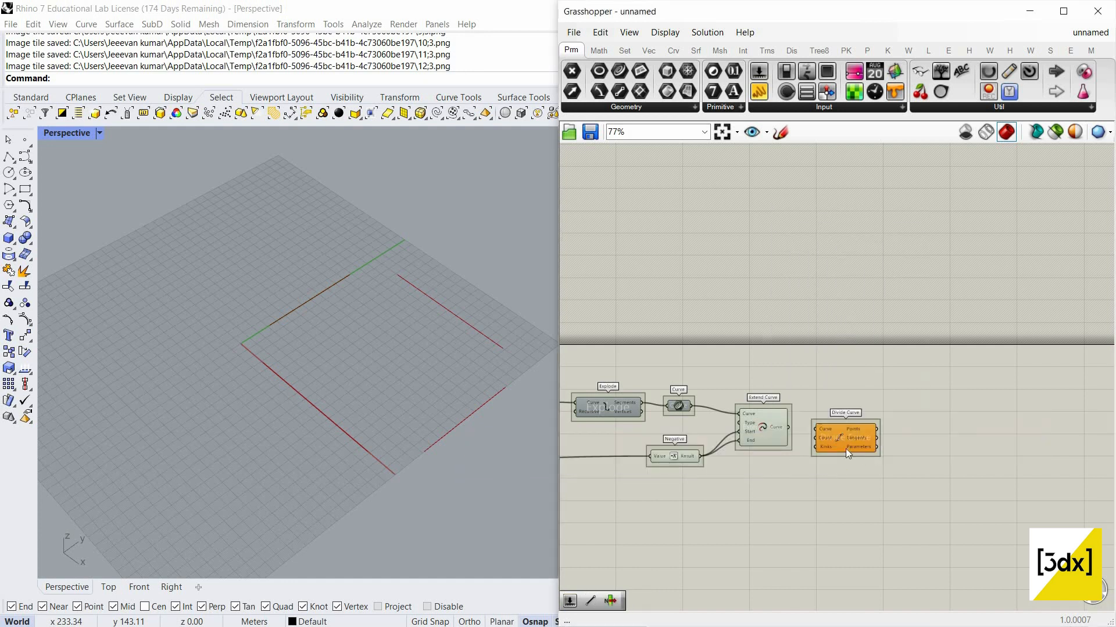
scroll(845, 442, up, 3)
drag(820, 445, 746, 419)
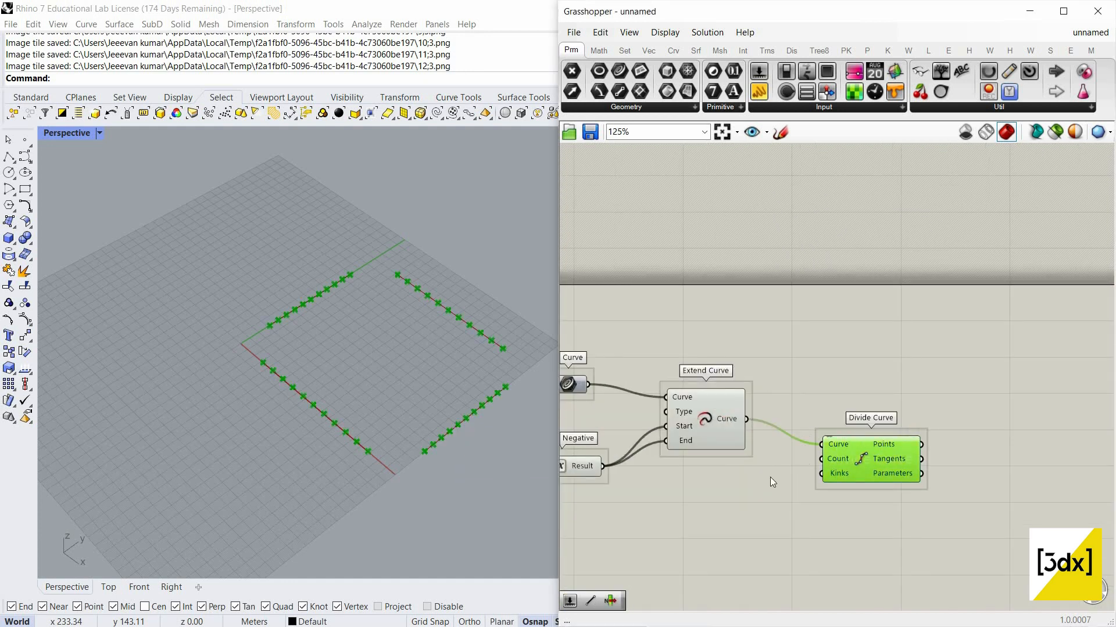
drag(854, 470, 864, 453)
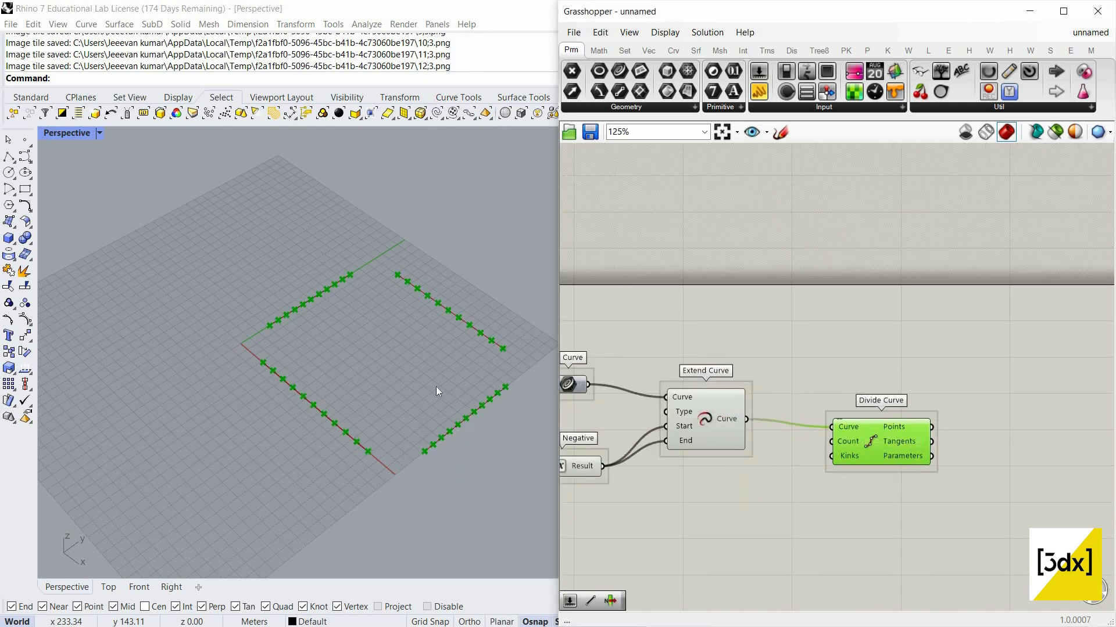
Add a number slider with value 1 below Extend Curve and connect it to the Count input of Divide Curve
click(723, 491)
double_click(724, 491)
text(1)
key(Return)
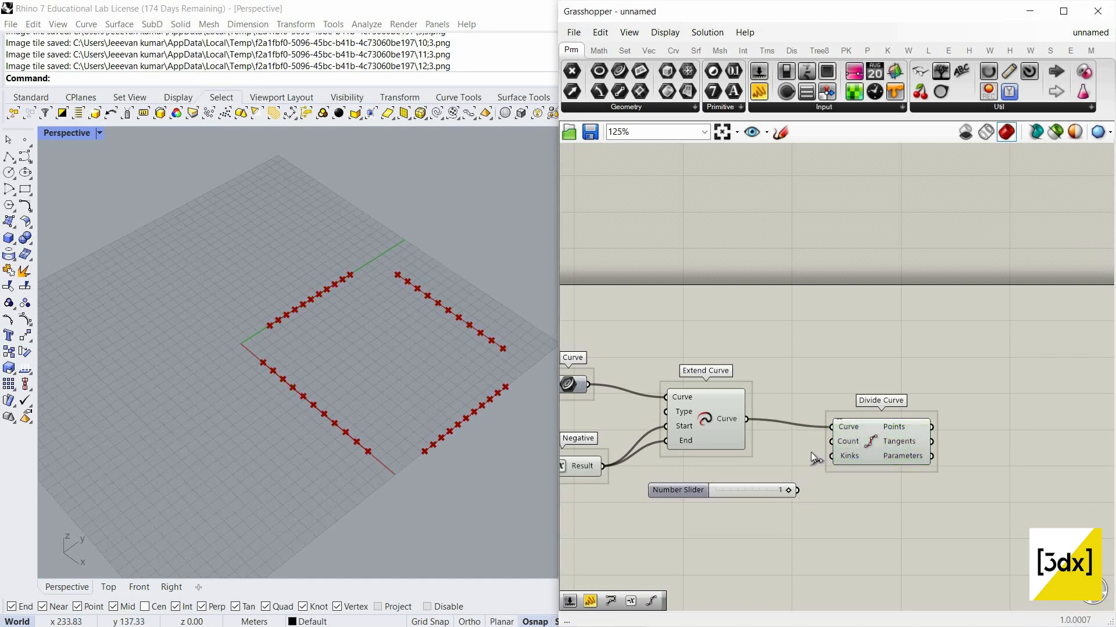
drag(830, 441, 797, 490)
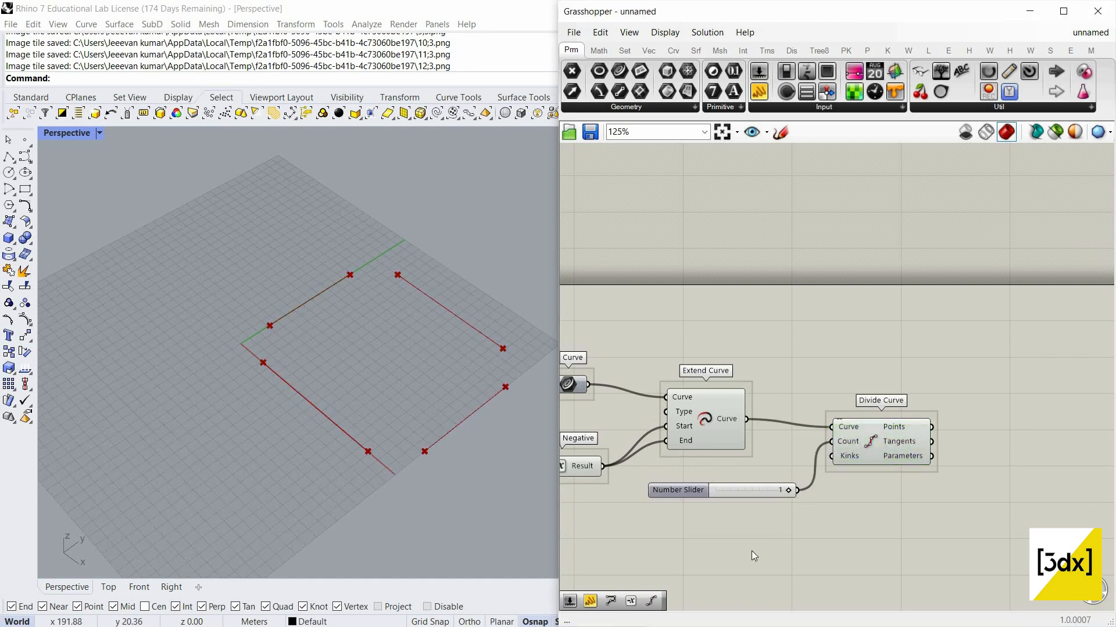
Turn off the preview of Extend Curve and the components before it
drag(752, 544, 695, 289)
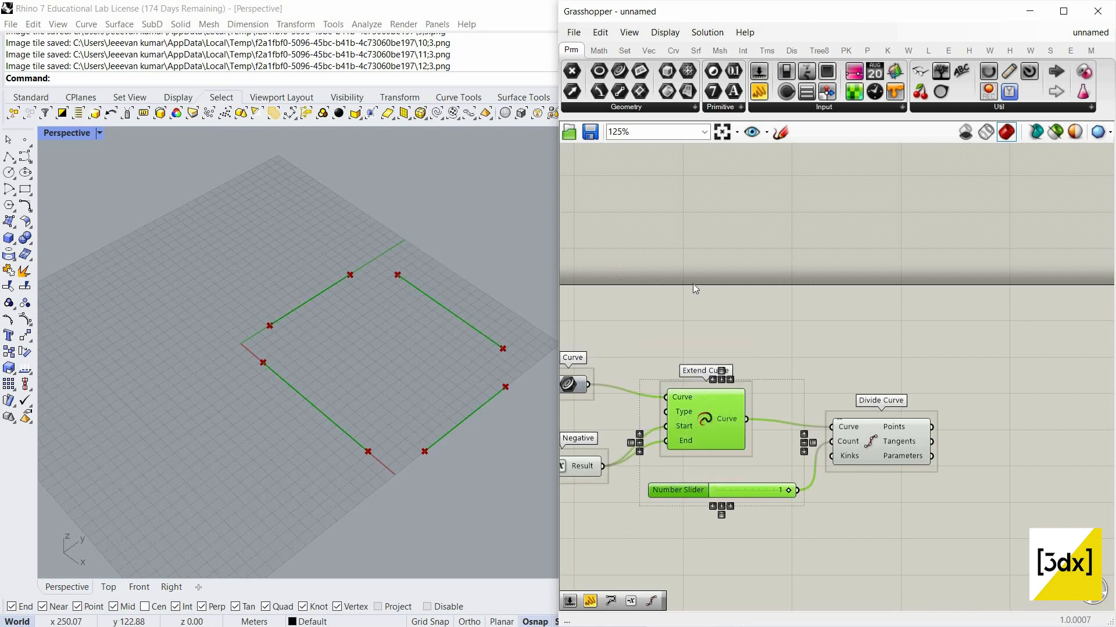
right_click(720, 301)
click(732, 307)
scroll(809, 341, down, 2)
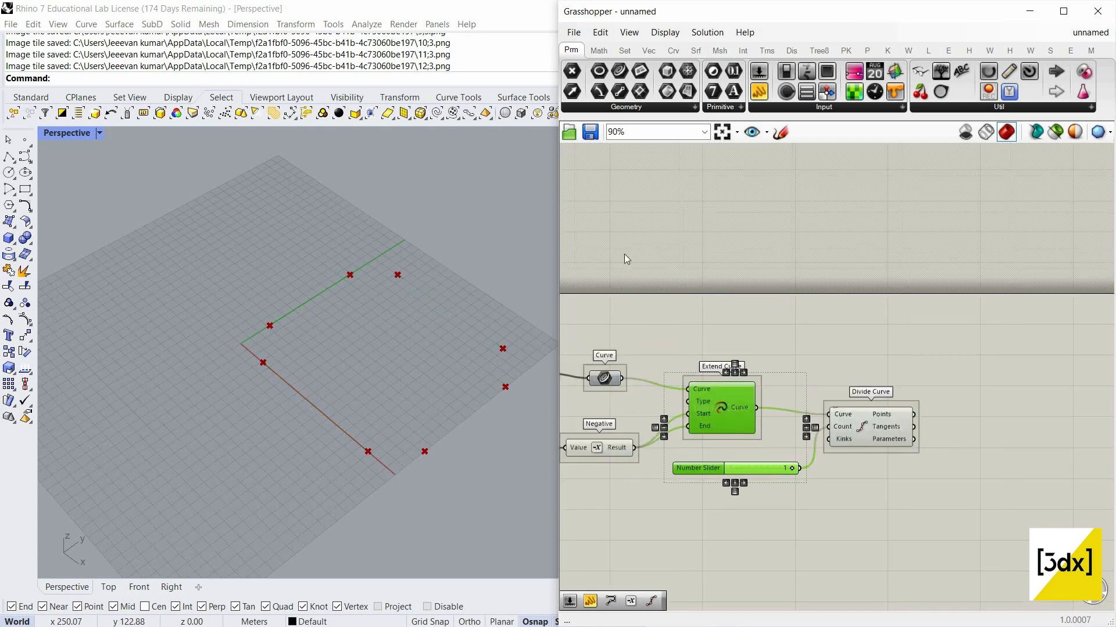
scroll(813, 341, down, 2)
drag(779, 493, 580, 266)
right_click(627, 254)
click(695, 277)
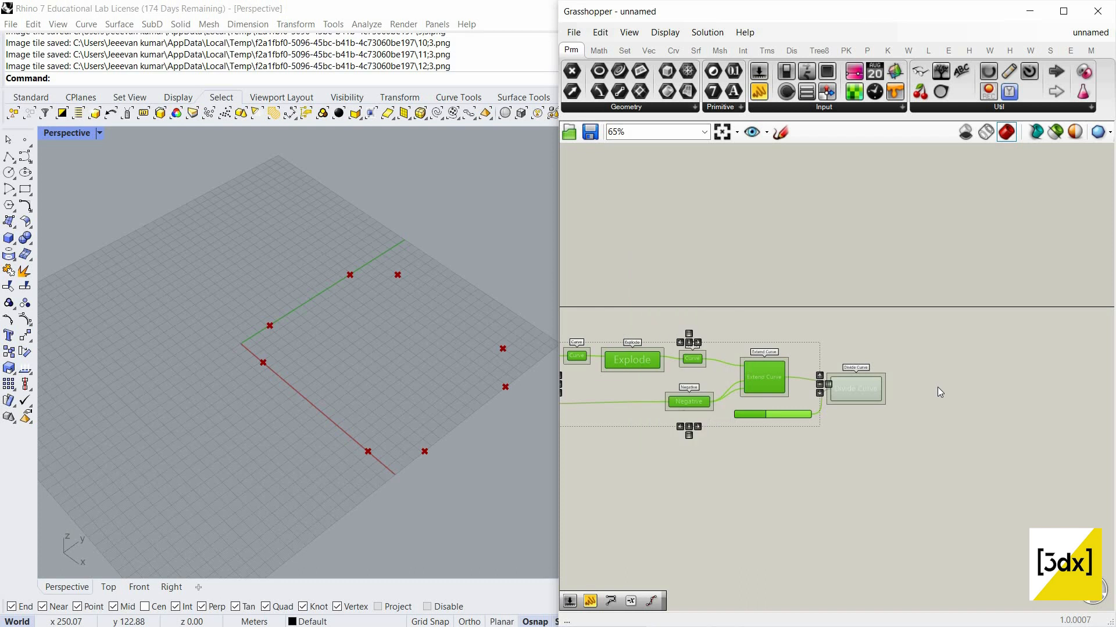
Add a Nurbs Curve component after Divide Curve, connect the Points output to its Vertices input and reposition the component
scroll(940, 393, up, 5)
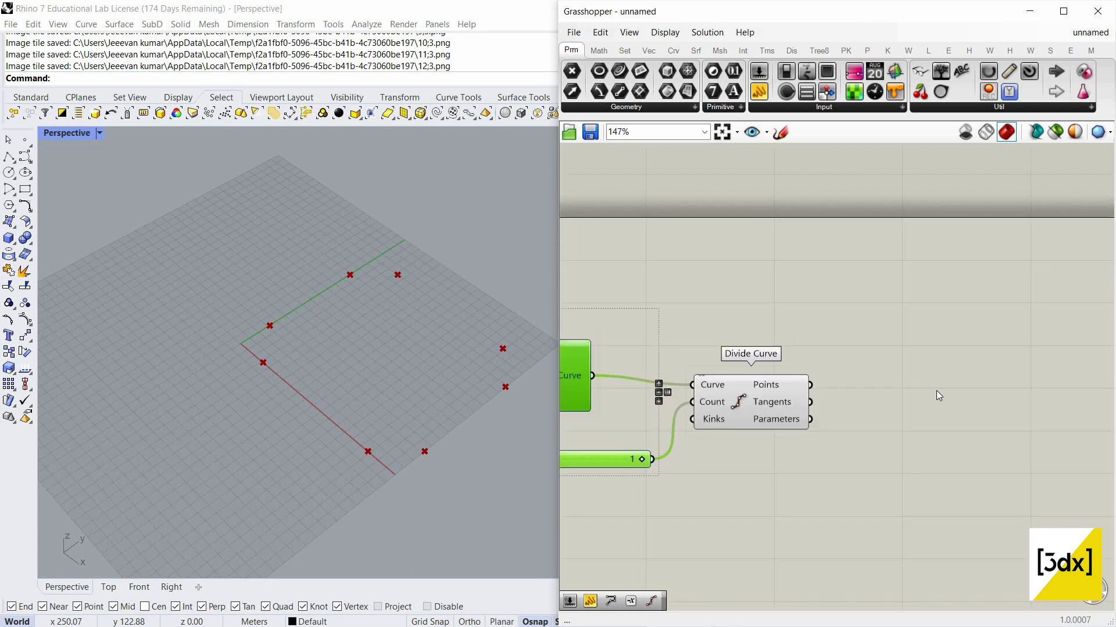
scroll(904, 420, up, 1)
double_click(904, 420)
text(nurbs)
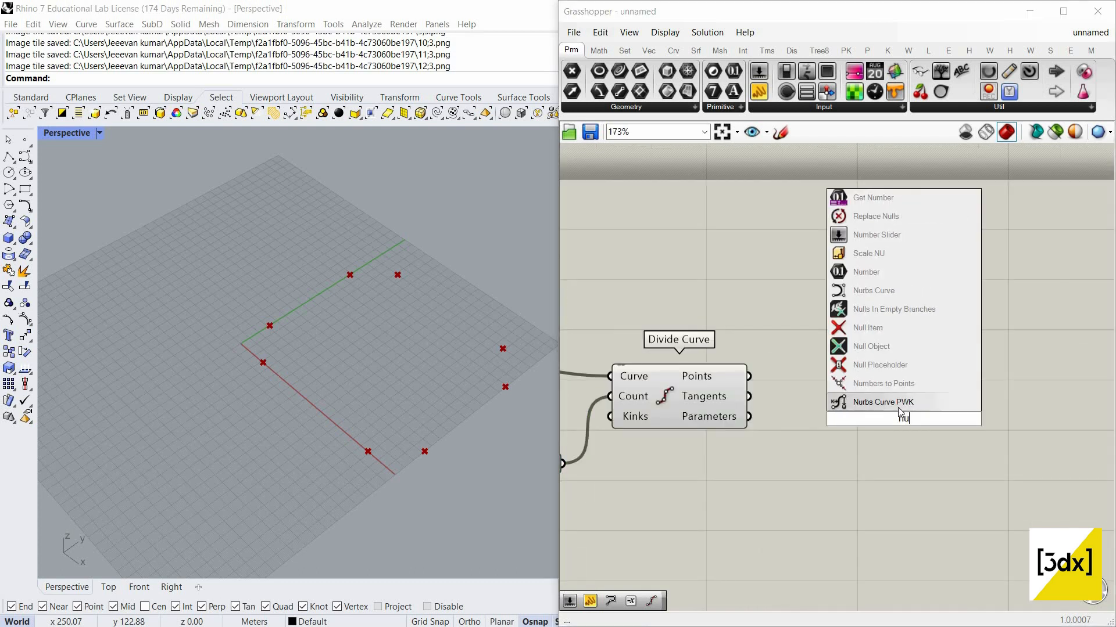
key(Return)
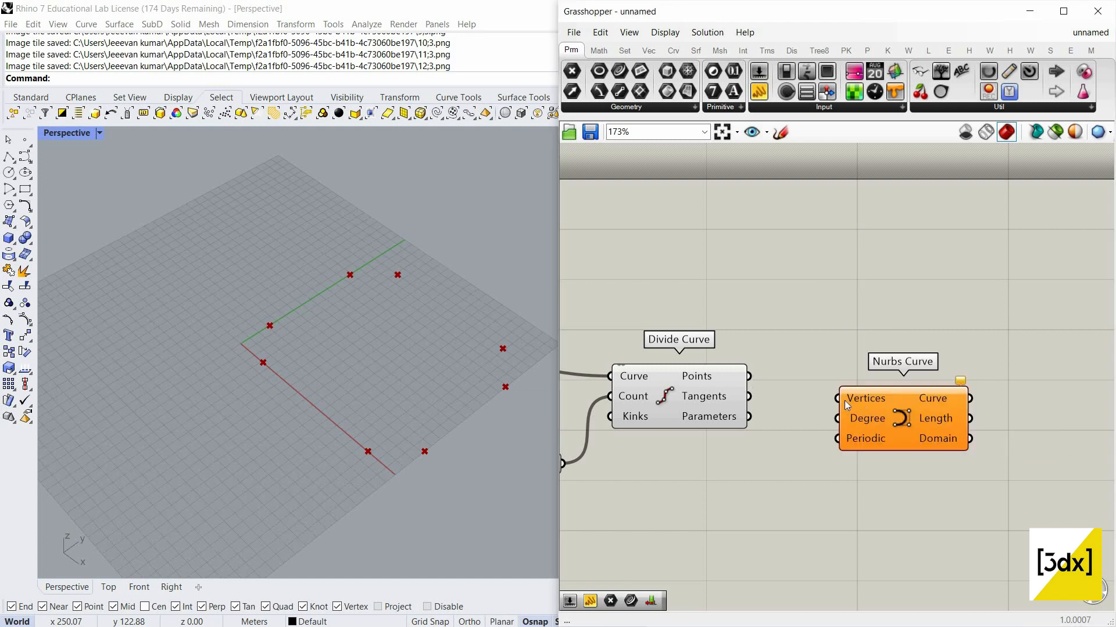
drag(780, 422, 783, 420)
drag(908, 448, 909, 450)
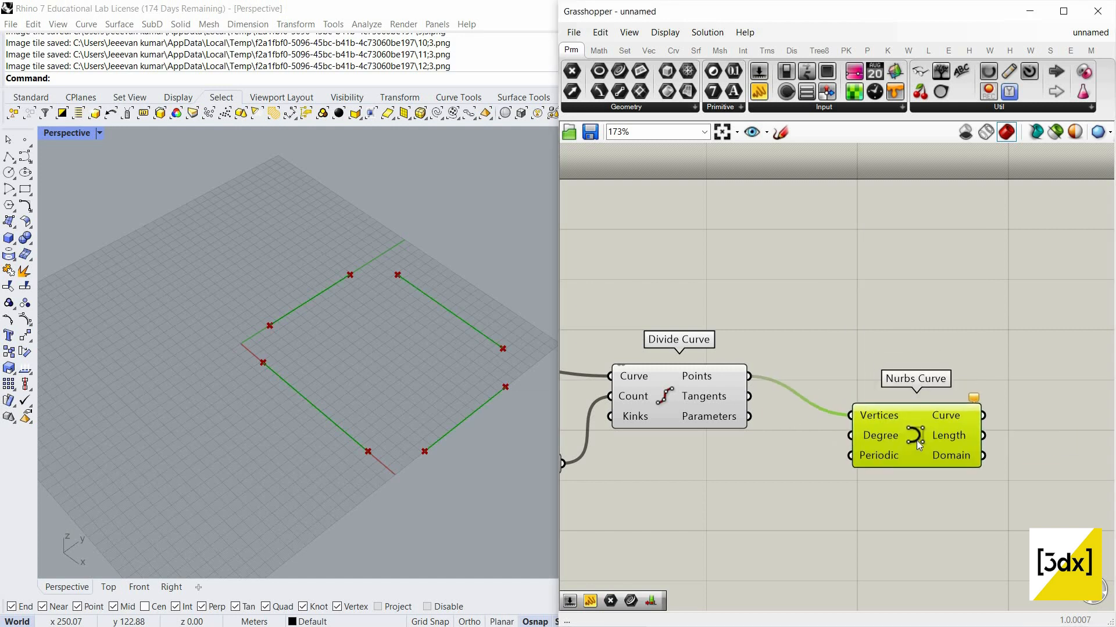
Check the Divide Curve Points in a temporary Panel, flatten the Points output and delete the panel
right_click(724, 377)
click(816, 248)
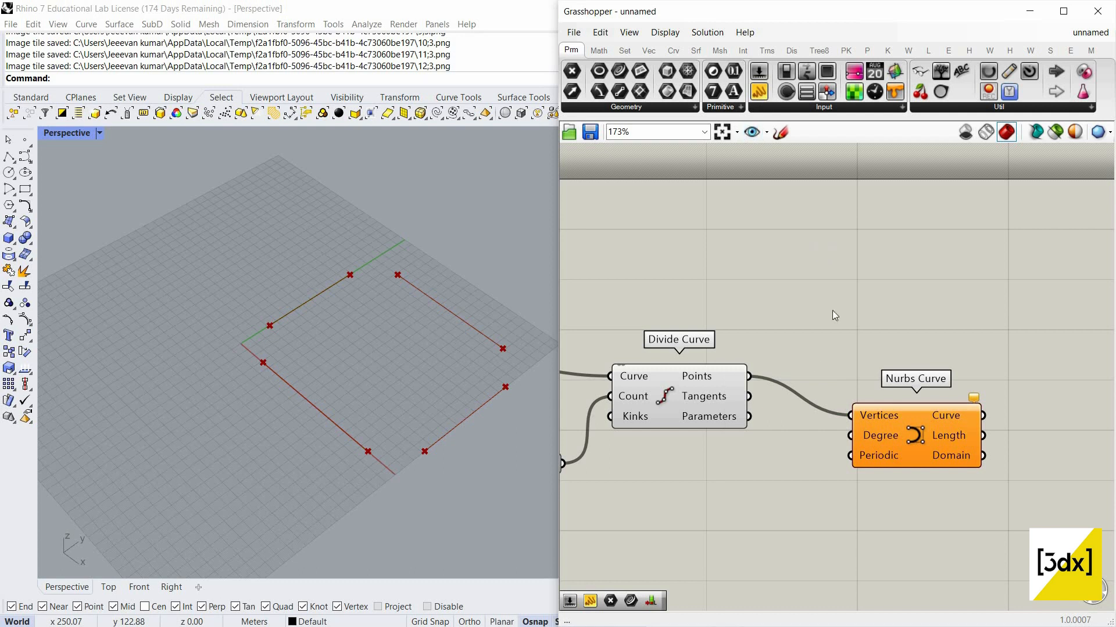
drag(749, 379, 736, 253)
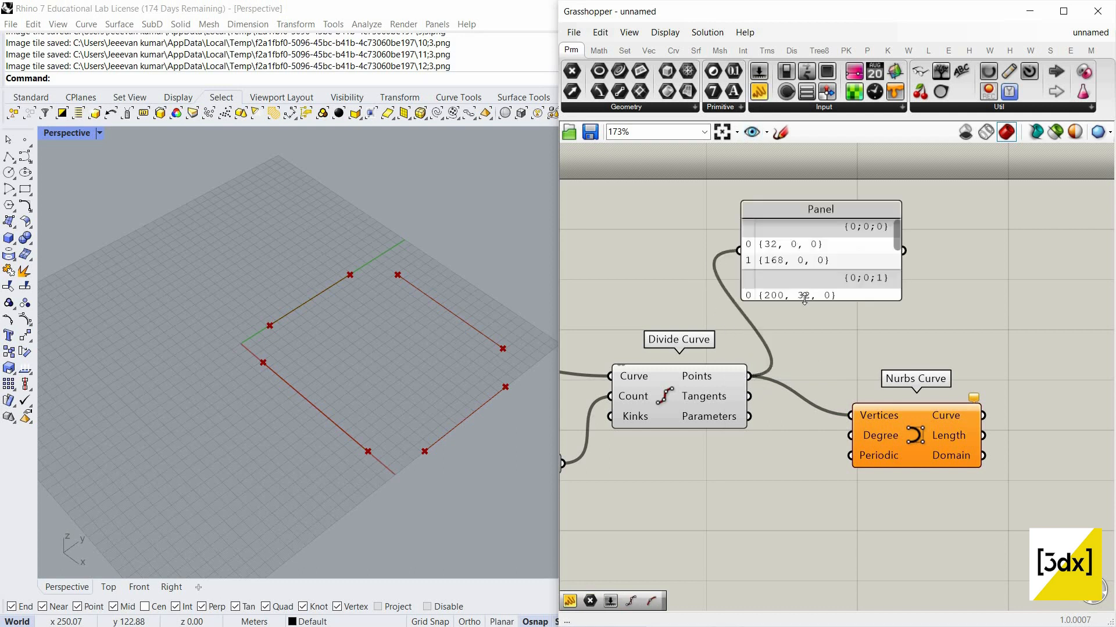
drag(804, 300, 755, 566)
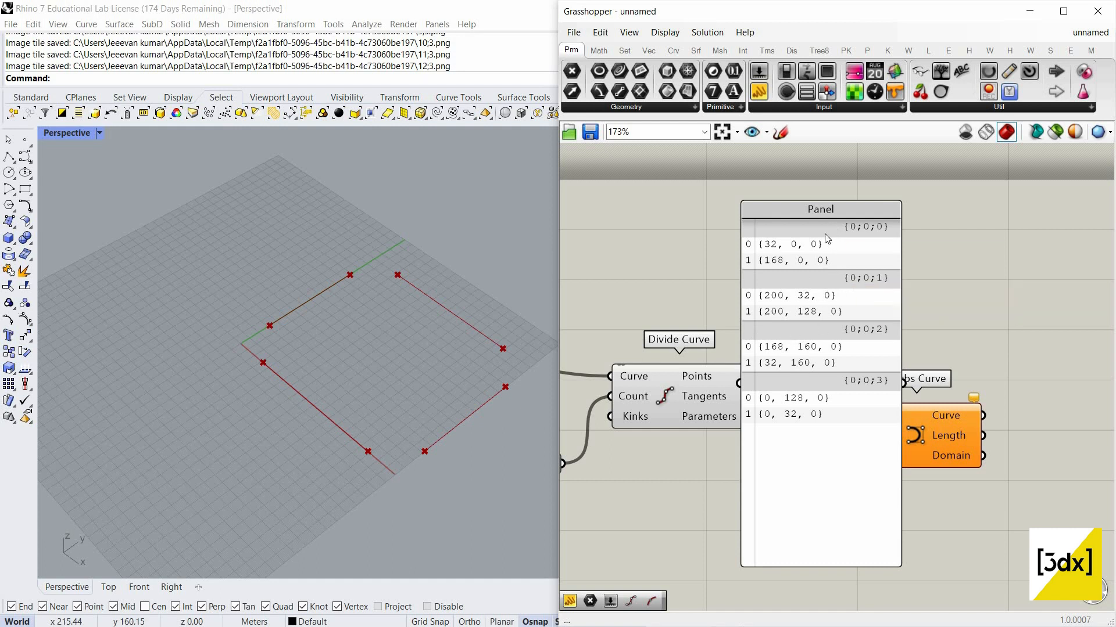
click(851, 277)
key(Delete)
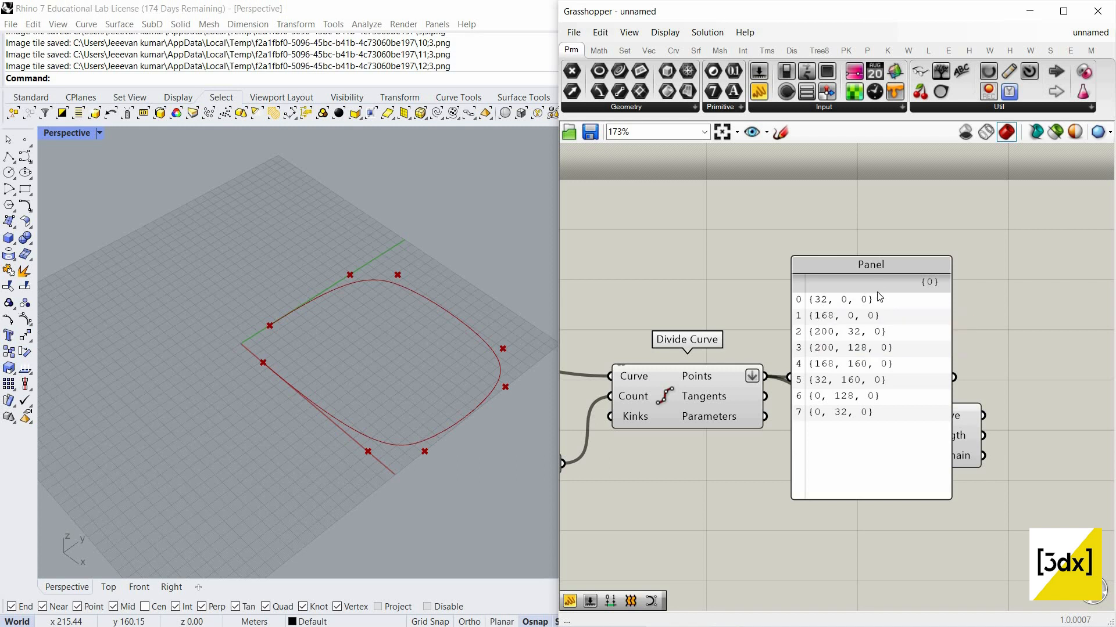
drag(878, 295, 873, 299)
key(Delete)
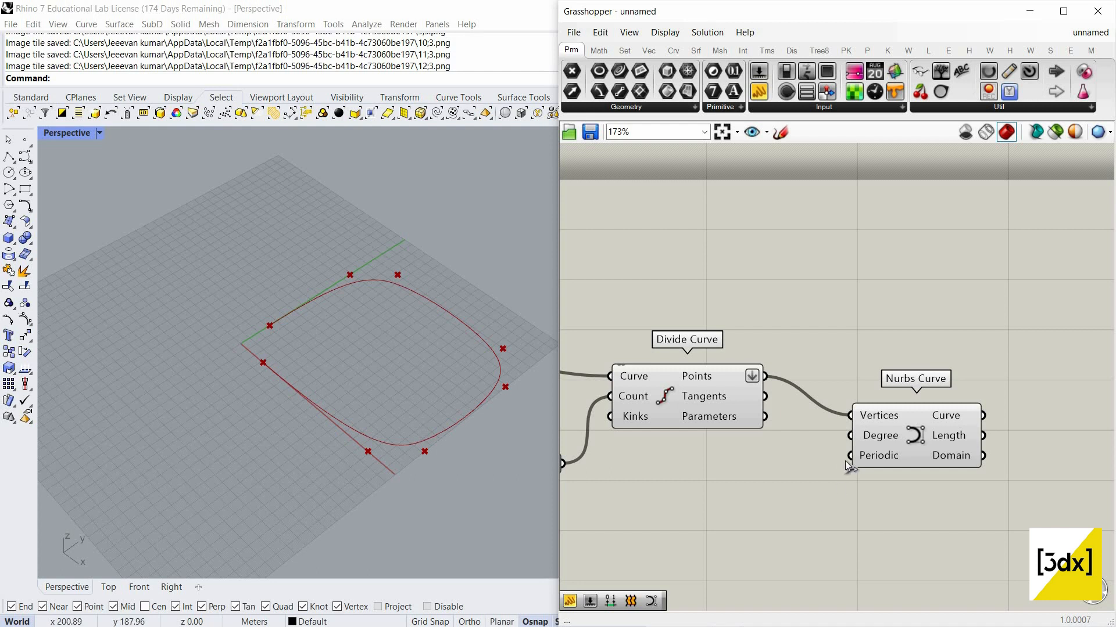
Invert the Periodic input of the Nurbs Curve component to close the curve
right_click(869, 456)
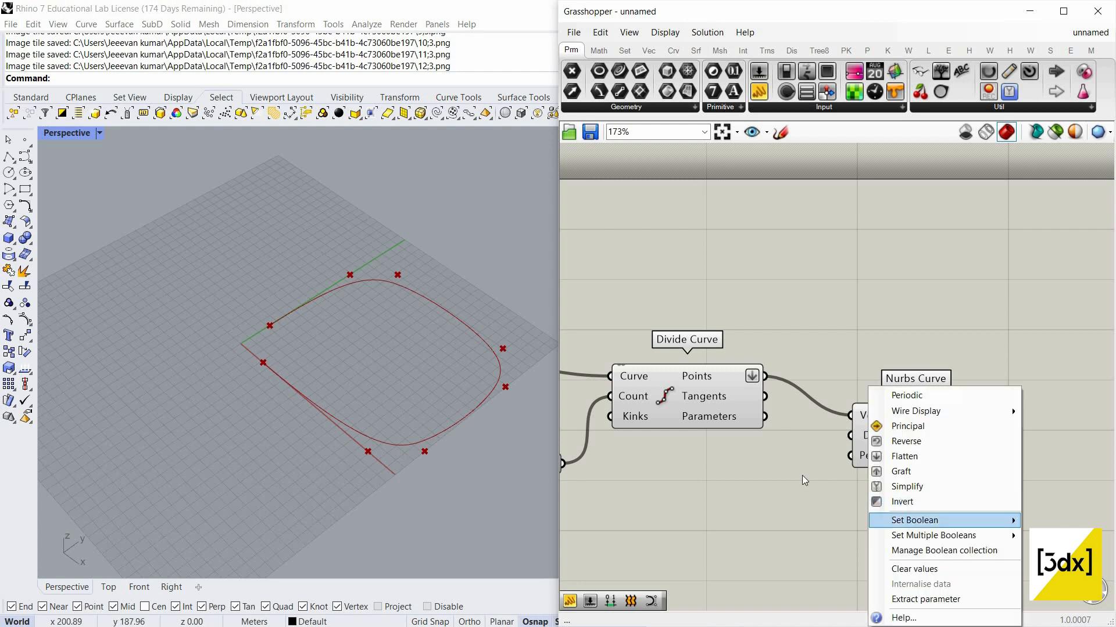
click(897, 502)
scroll(405, 296, down, 6)
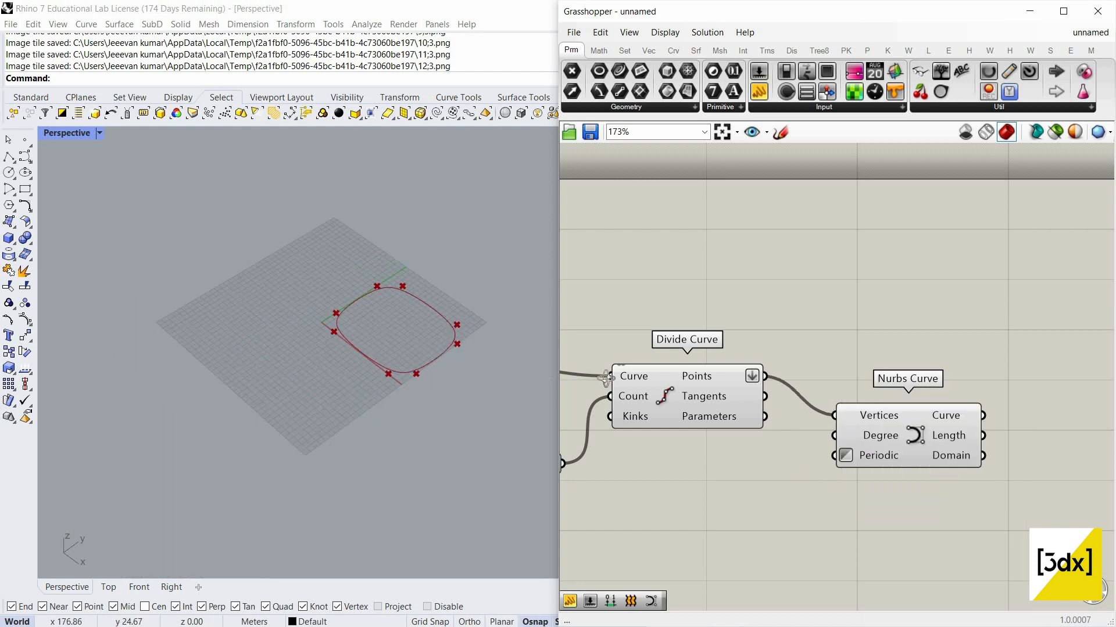
right_drag(326, 343, 831, 501)
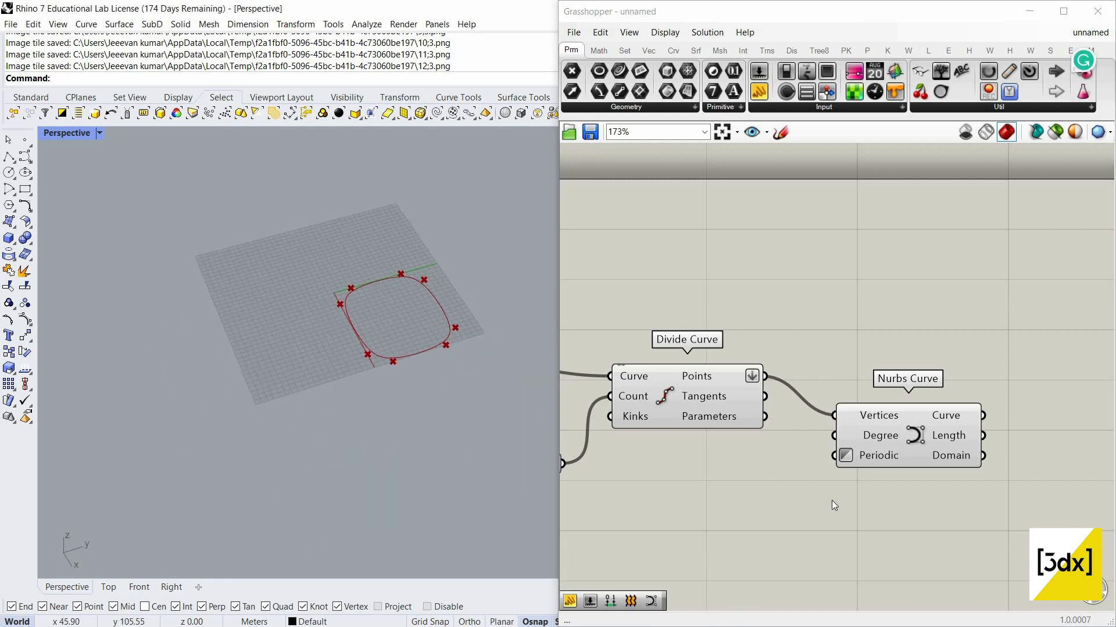
Turn off the preview of the Divide Curve component to hide its division points
scroll(837, 496, down, 4)
scroll(706, 500, up, 3)
drag(612, 499, 735, 266)
right_click(735, 266)
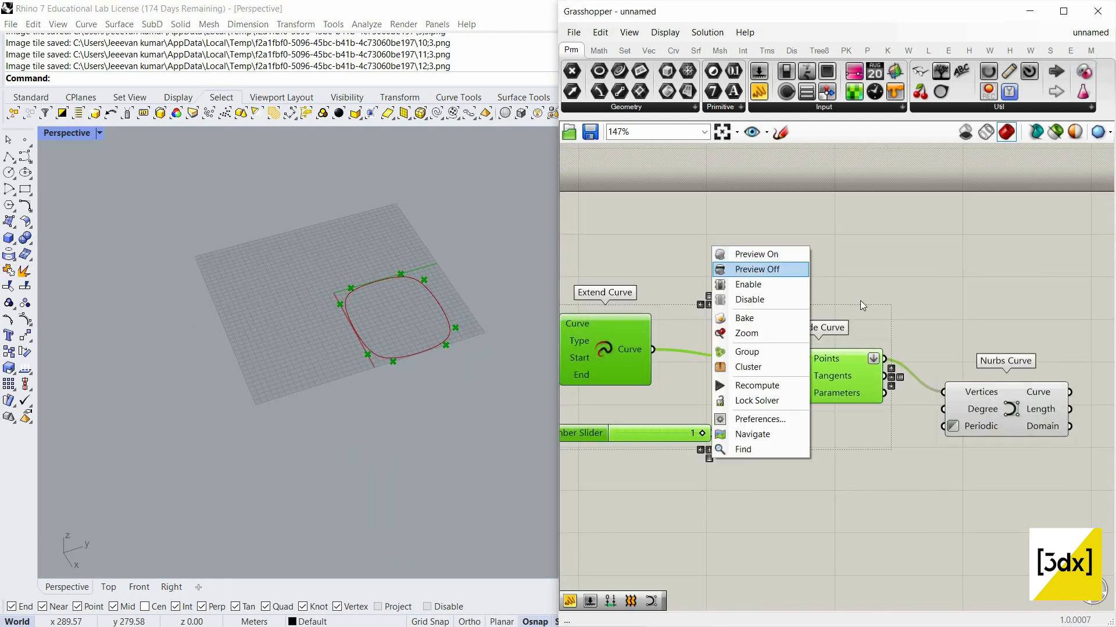
click(772, 266)
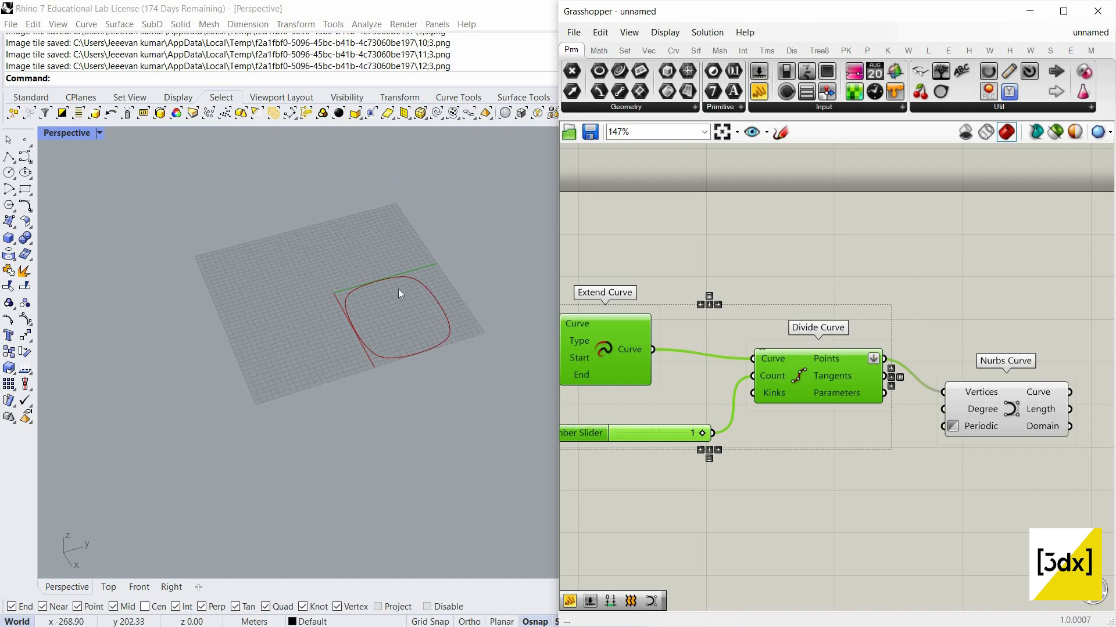
Examine the closed Nurbs curve, comparing it with the original rectangle by temporarily previewing the Curve component after Rectangle
scroll(425, 270, up, 2)
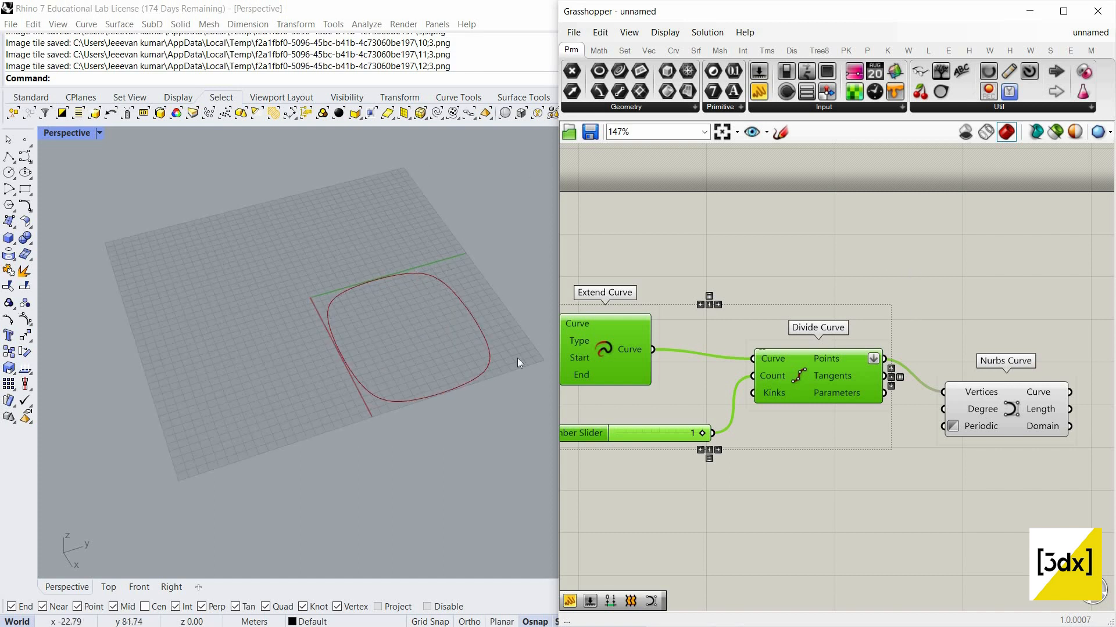
right_drag(517, 358, 510, 381)
scroll(503, 366, up, 2)
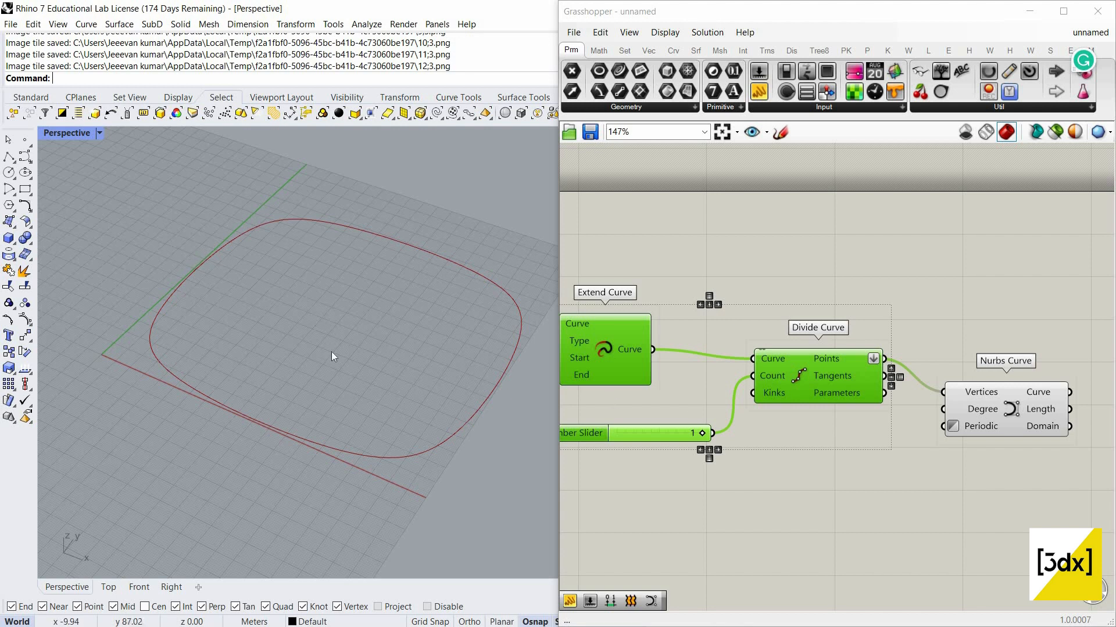
scroll(409, 359, down, 4)
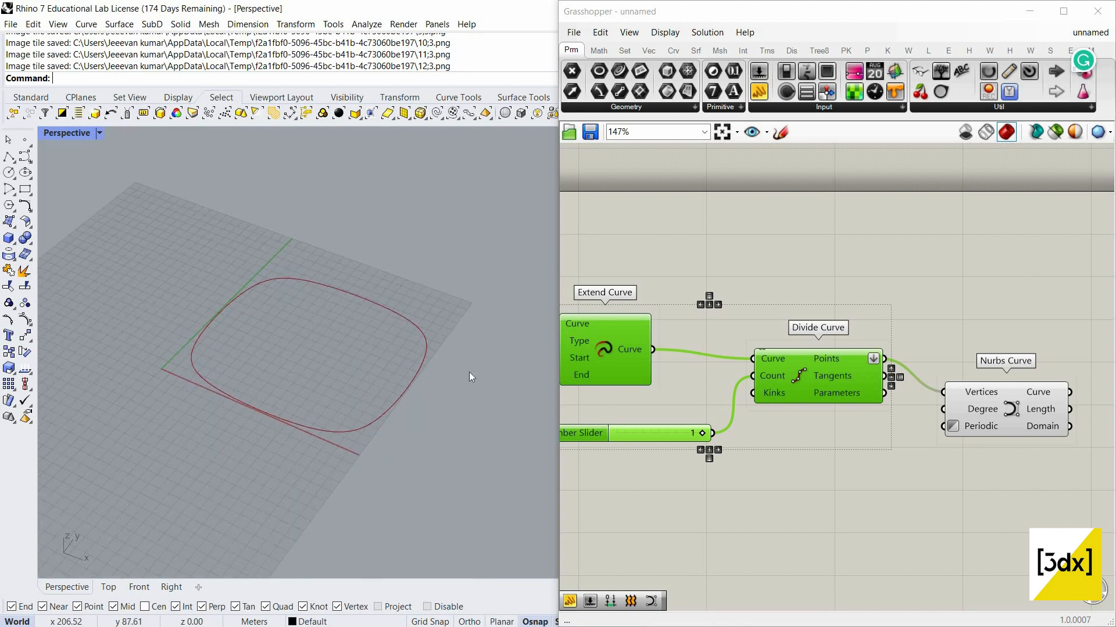
scroll(737, 417, down, 5)
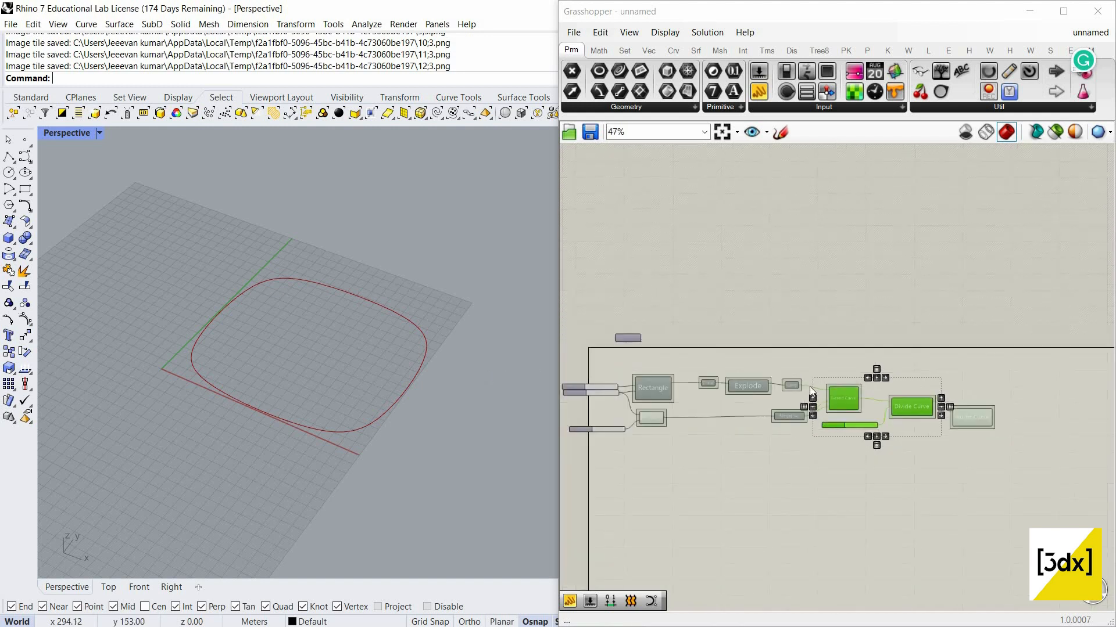
scroll(866, 417, up, 5)
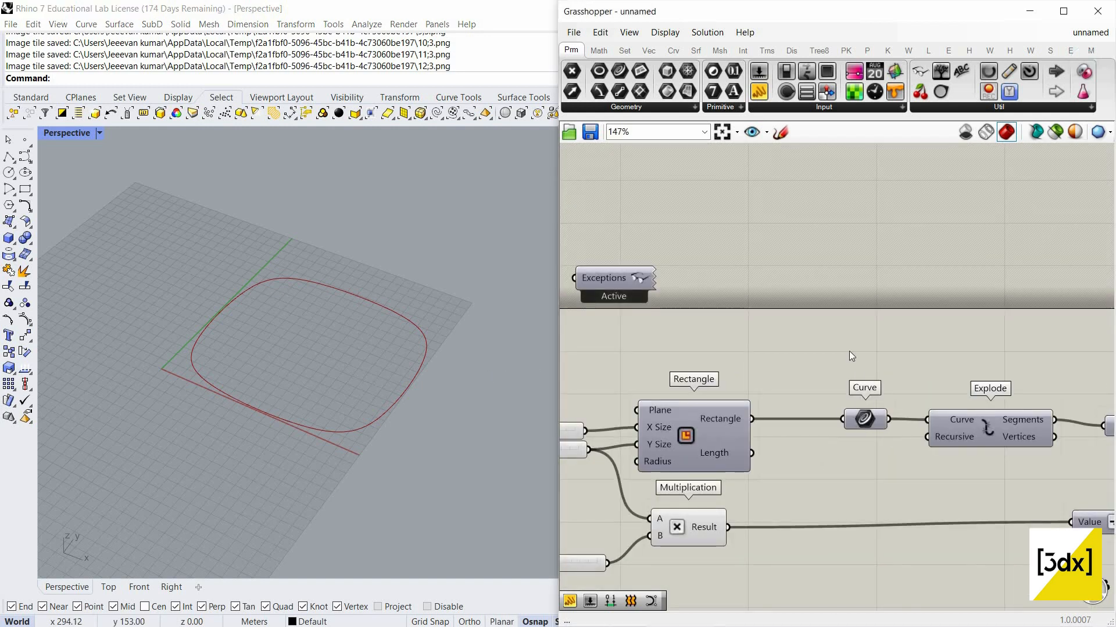
right_click(864, 360)
click(883, 433)
scroll(442, 401, up, 5)
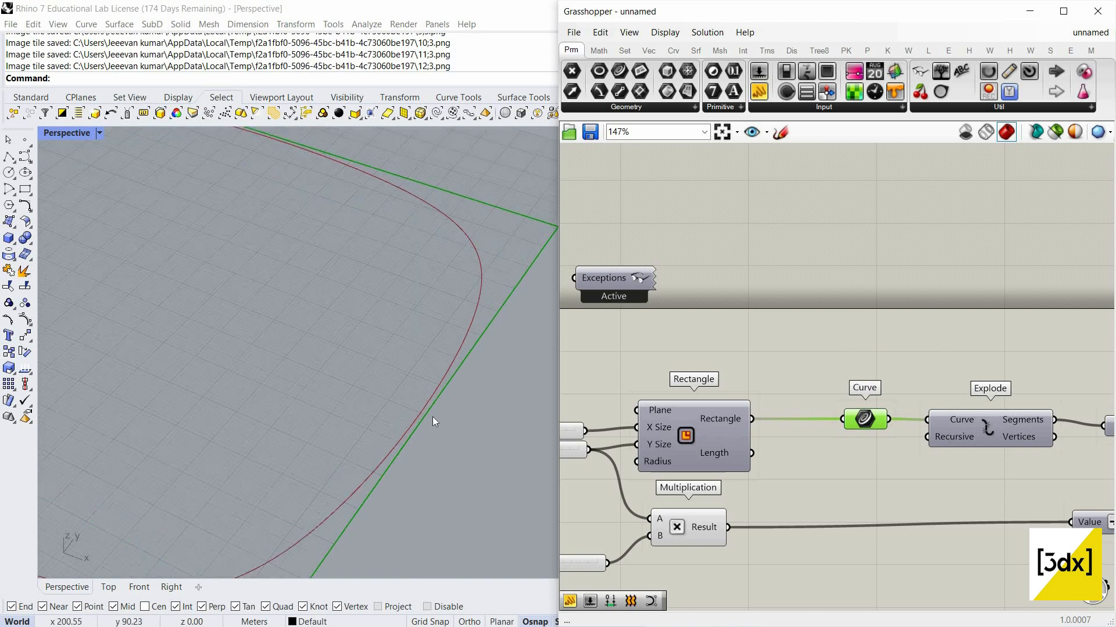
middle_click(888, 389)
click(894, 398)
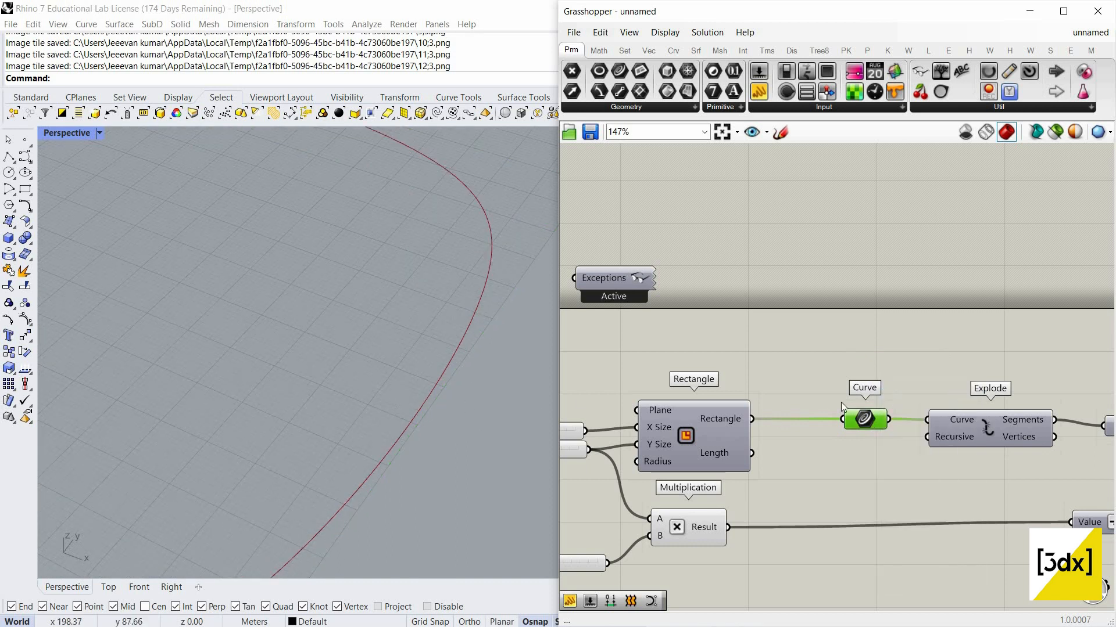
scroll(400, 406, down, 7)
scroll(489, 420, down, 3)
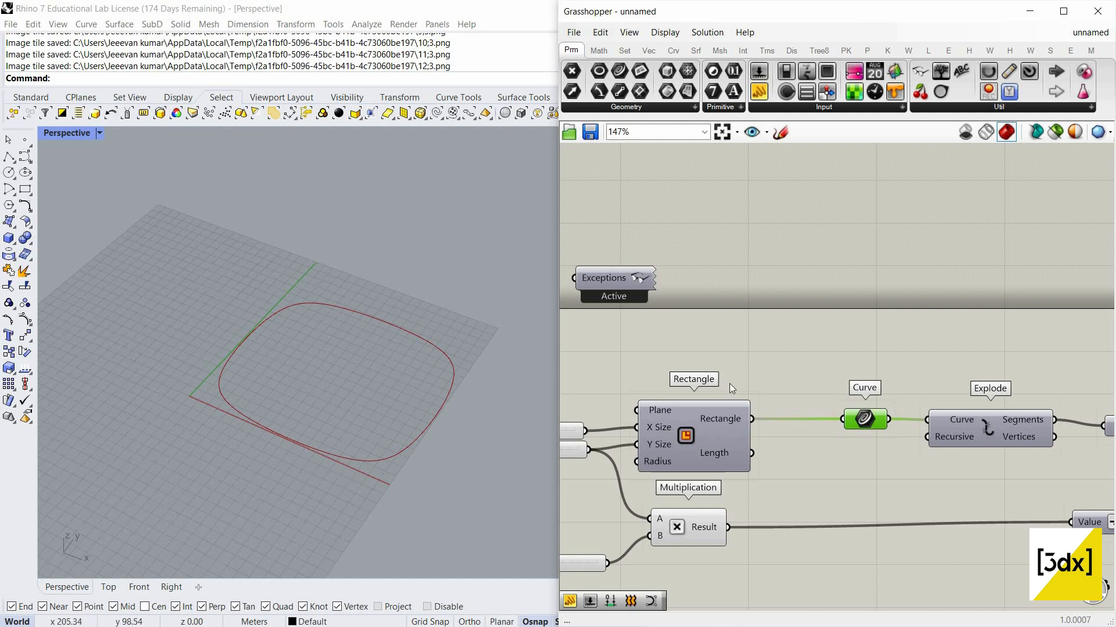
scroll(729, 384, down, 5)
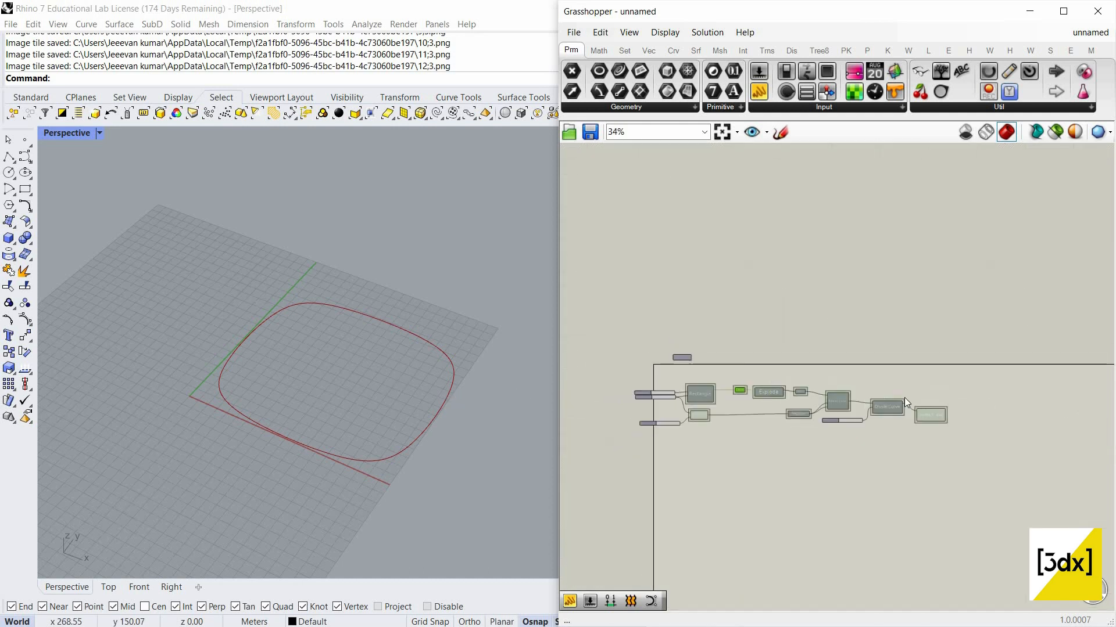
Add a Curve | Line intersection component after the Nurbs Curve and feed the Nurbs Curve's Curve output into its Curve input
scroll(888, 393, up, 4)
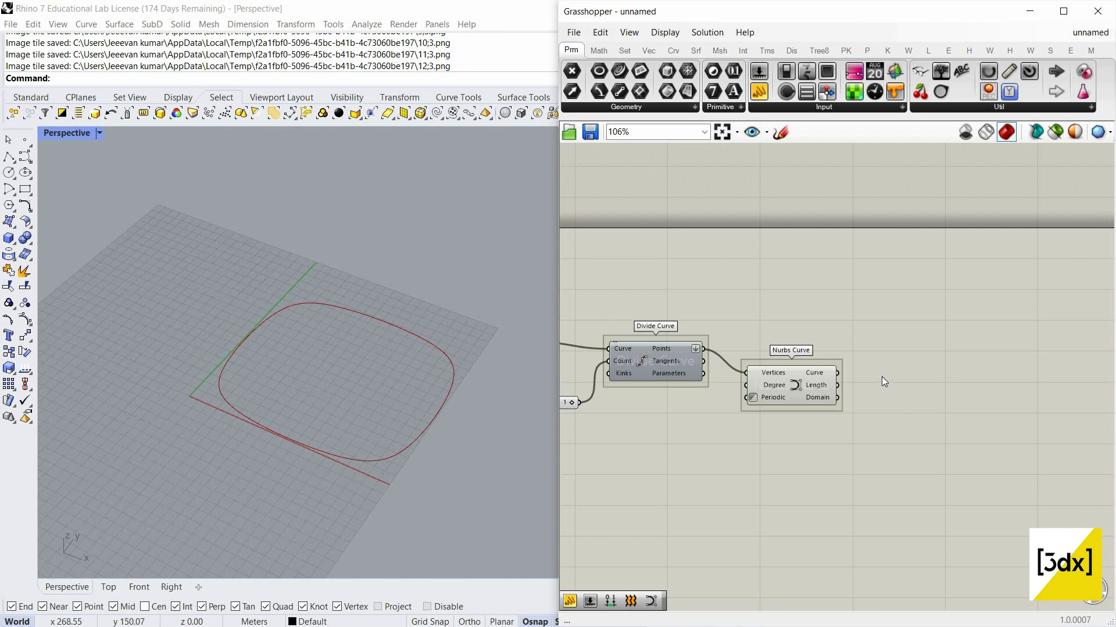
scroll(968, 392, down, 1)
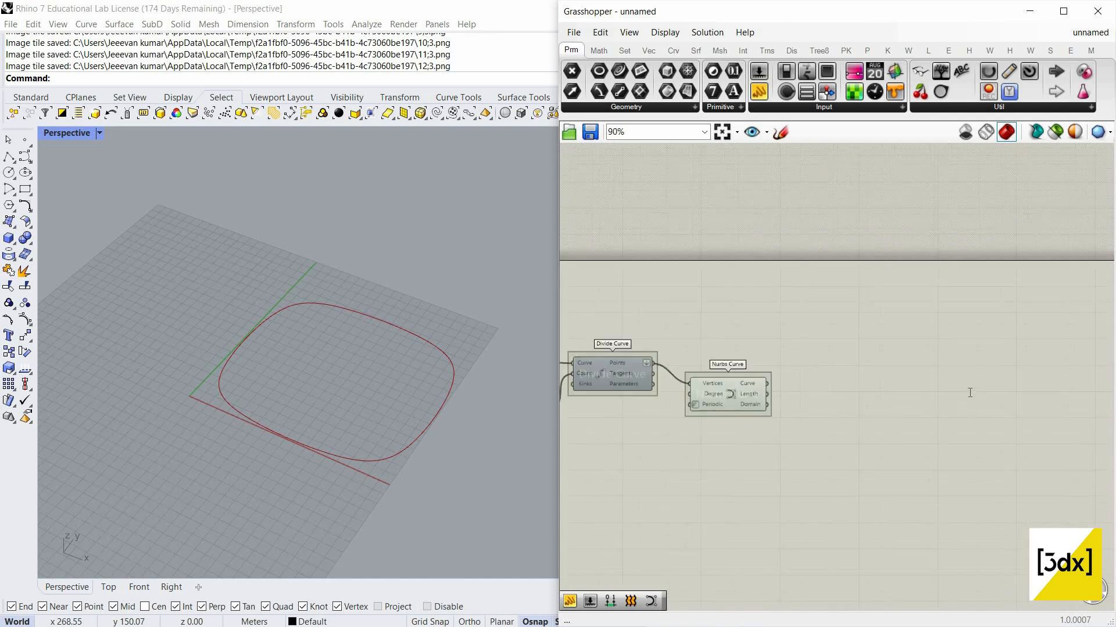
double_click(967, 392)
text(cu)
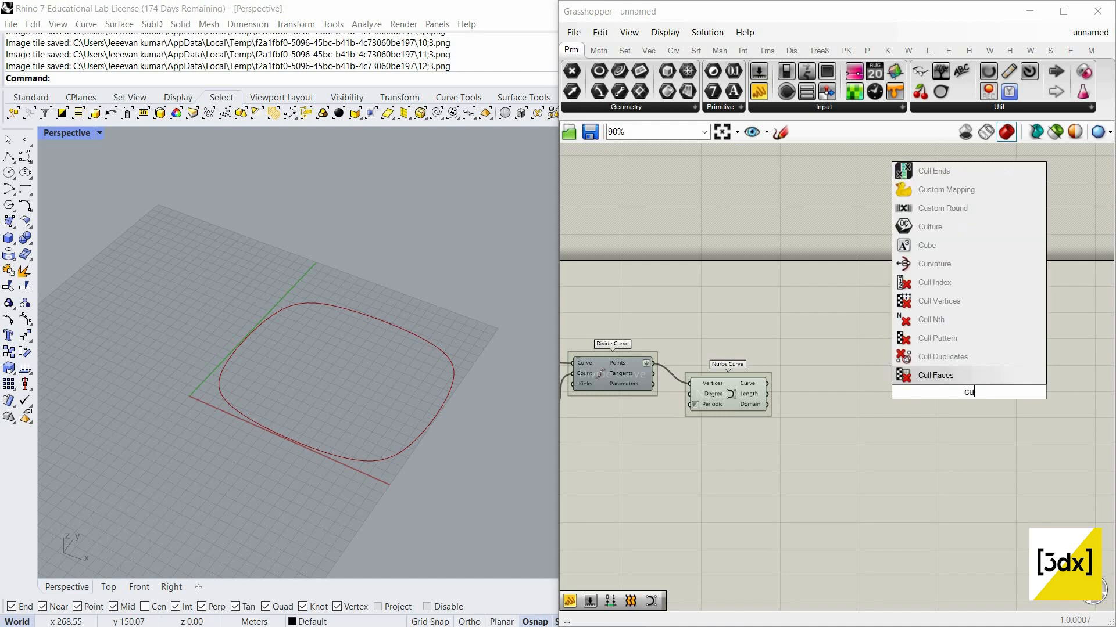
text(rve lin)
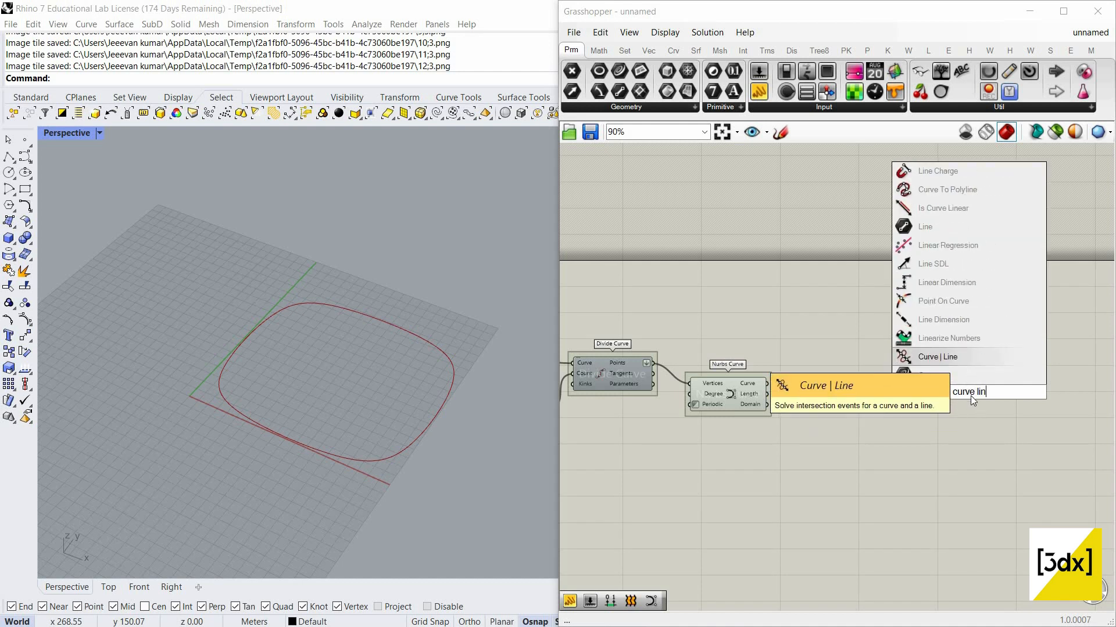
click(961, 357)
scroll(926, 331, up, 8)
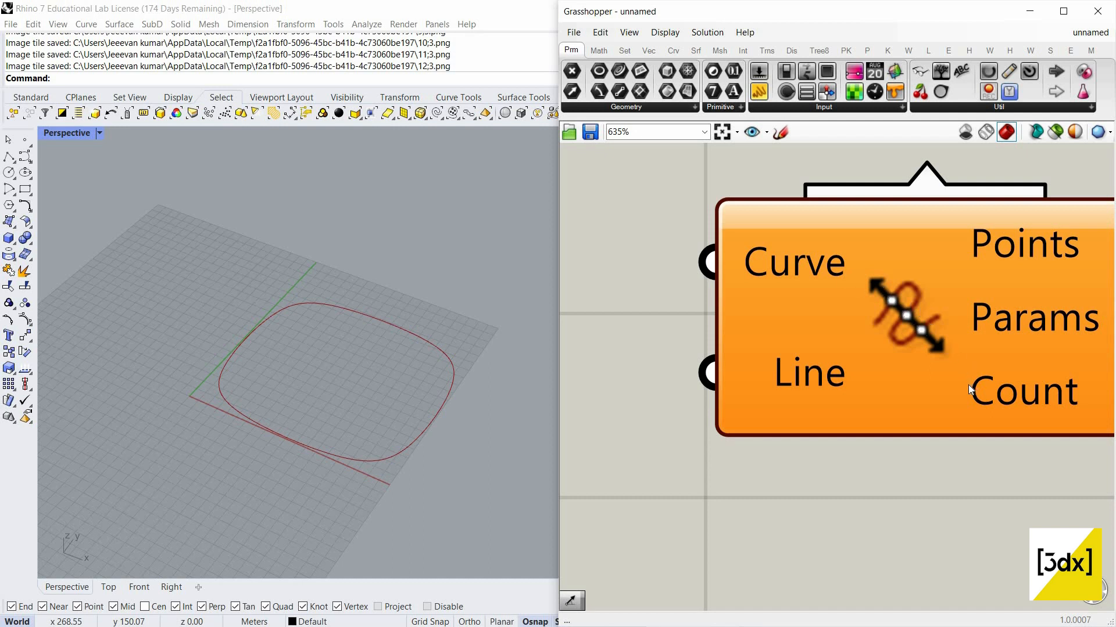
scroll(968, 385, down, 6)
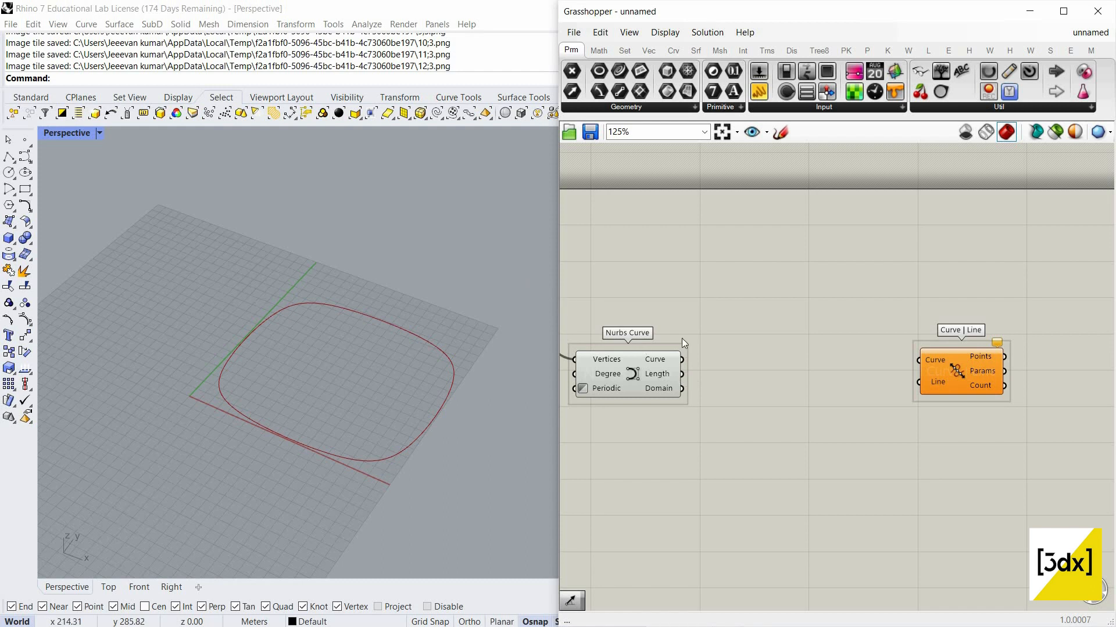
mouse_move(703, 363)
mouse_down()
mouse_move(942, 354)
mouse_move(683, 370)
mouse_up()
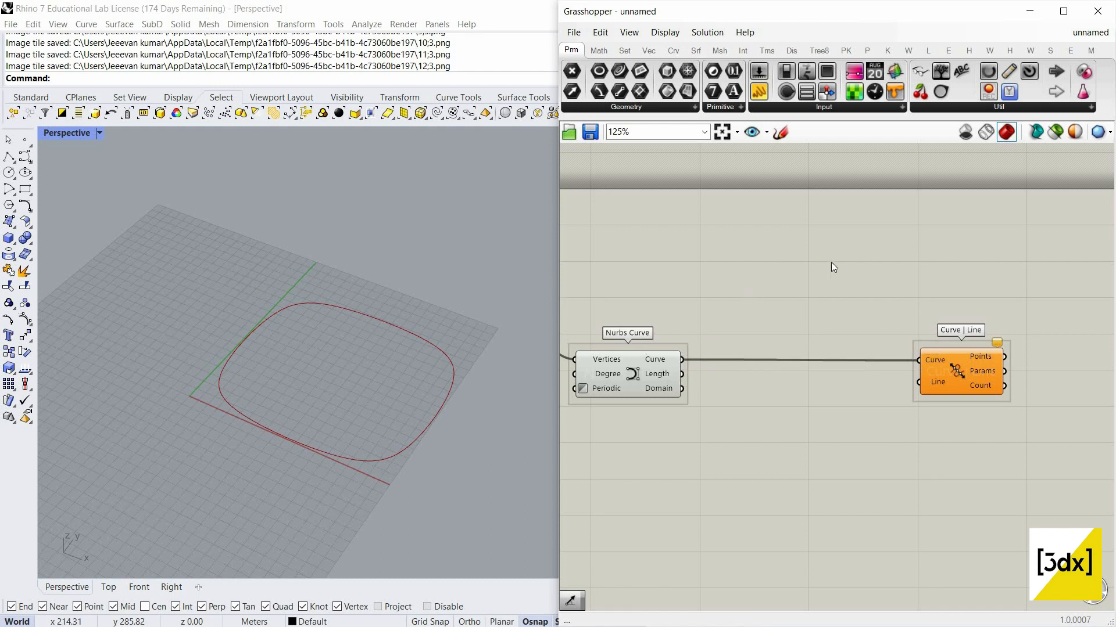
Add a Line SDL component to the canvas above the wire between Nurbs Curve and Curve | Line
double_click(852, 259)
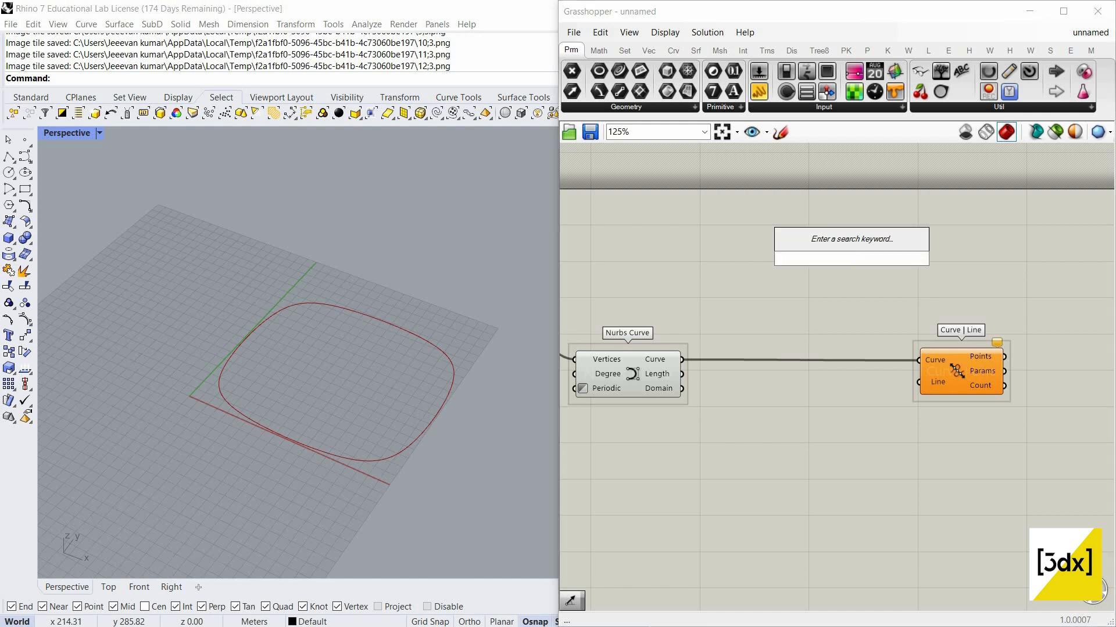
text(sdl)
click(842, 238)
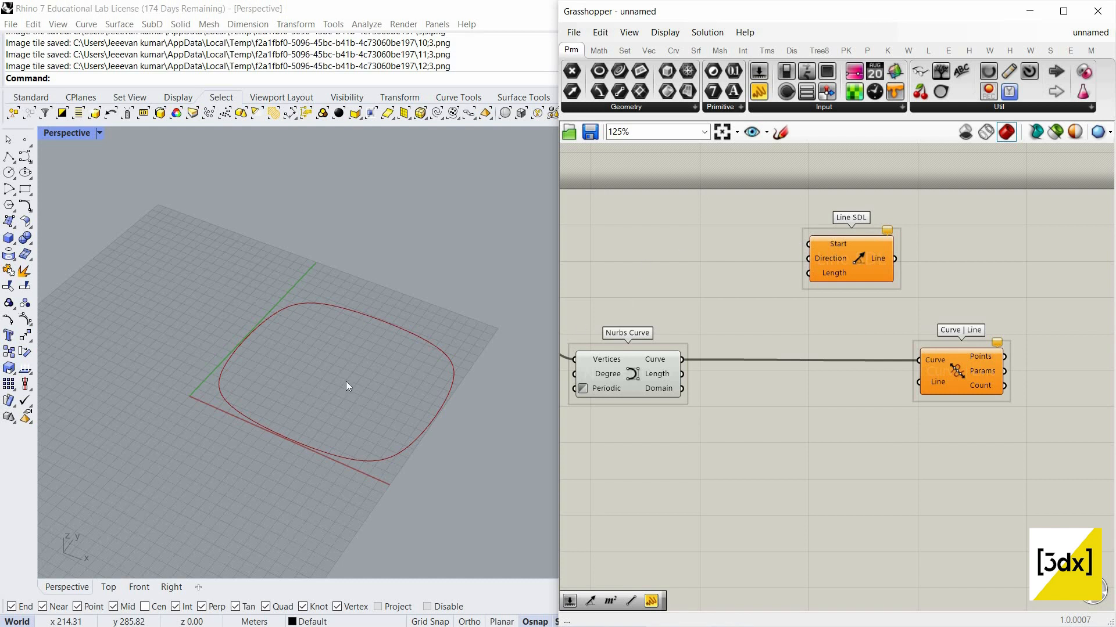
Add an Area component above the Nurbs Curve and connect the Nurbs Curve's Curve output to its Geometry input
scroll(324, 359, up, 4)
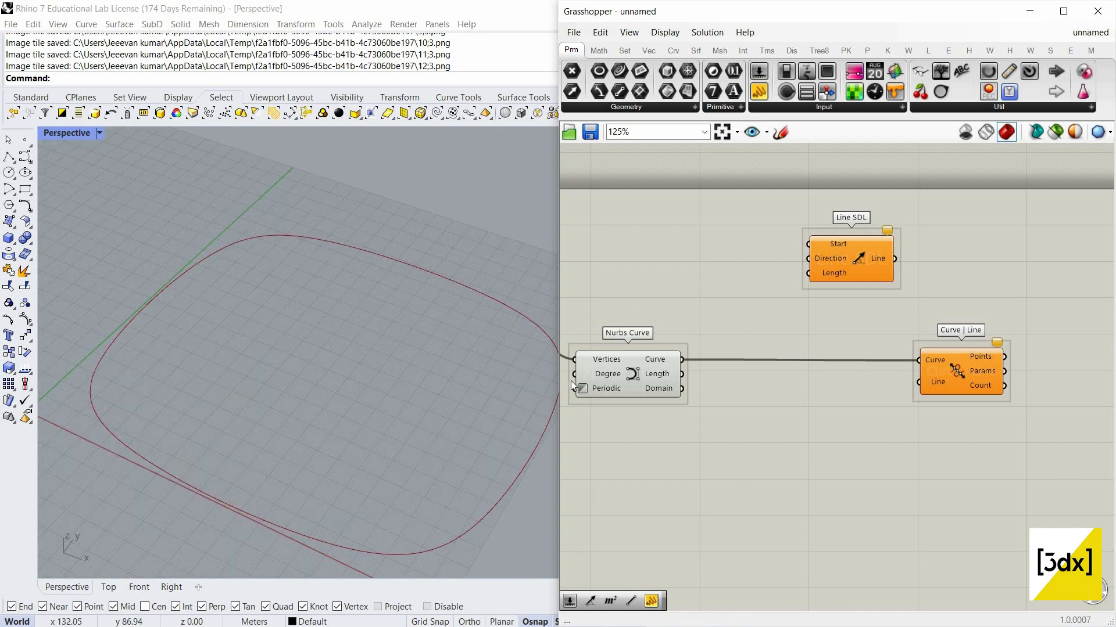
text(a)
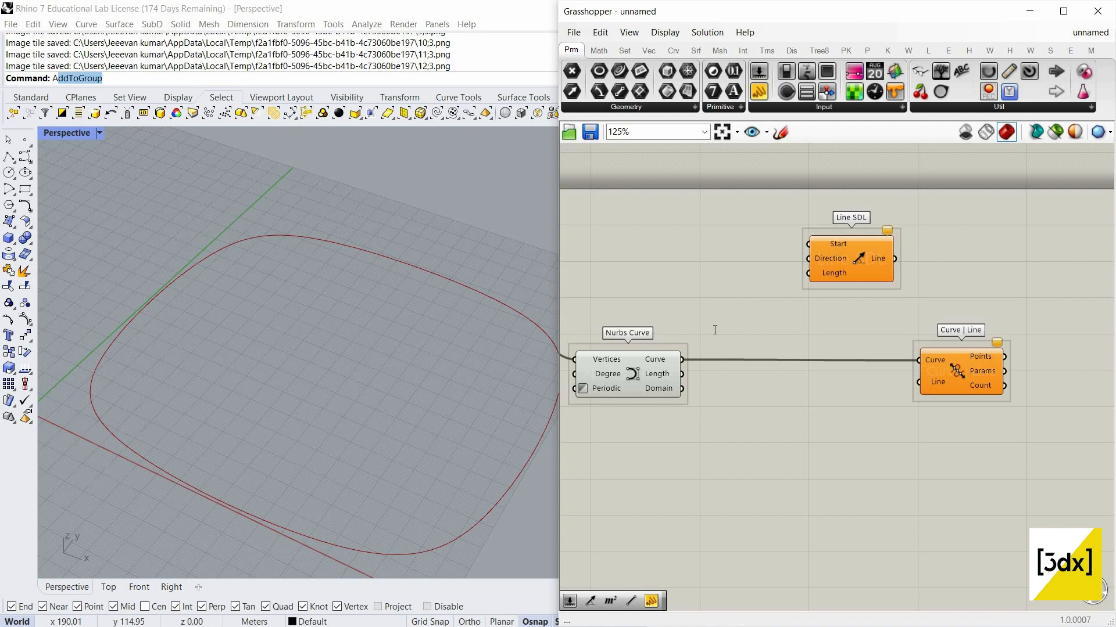
double_click(714, 330)
text(ar)
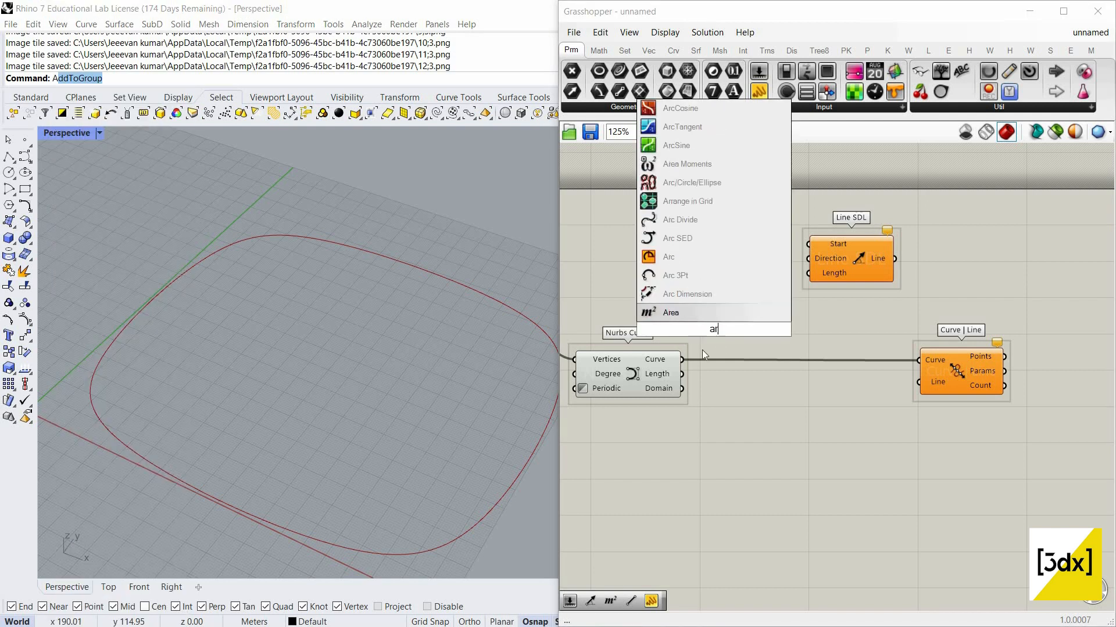
text(ea)
key(Return)
drag(682, 359, 660, 245)
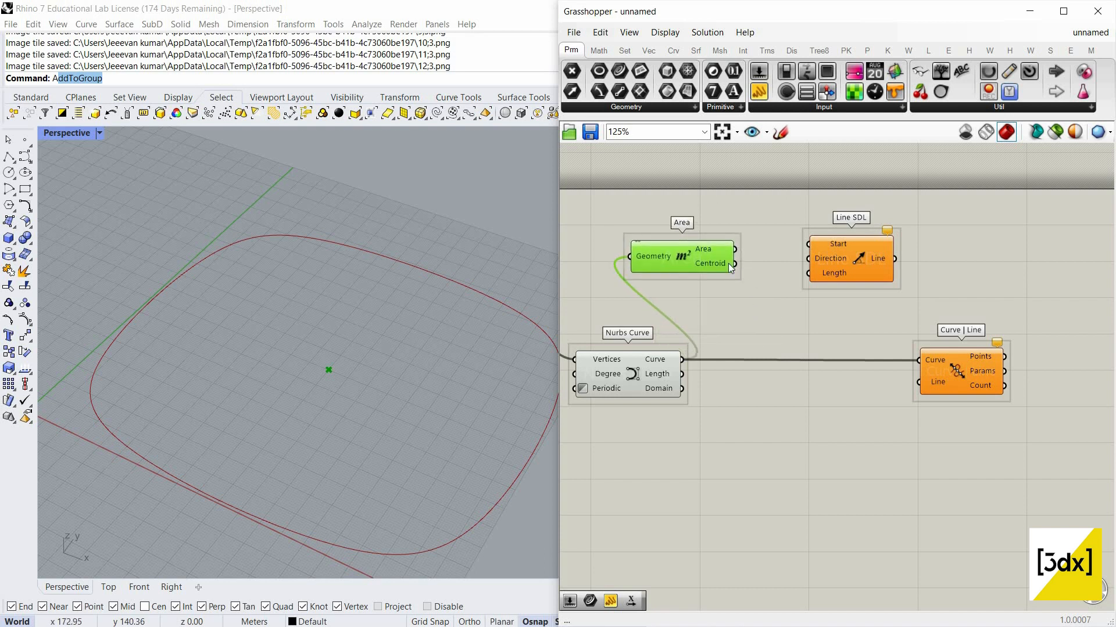
Connect the Area component's Centroid output to the Start input of Line SDL and shift Line SDL slightly away from Area
mouse_move(728, 263)
drag(735, 263, 808, 244)
drag(860, 281, 881, 302)
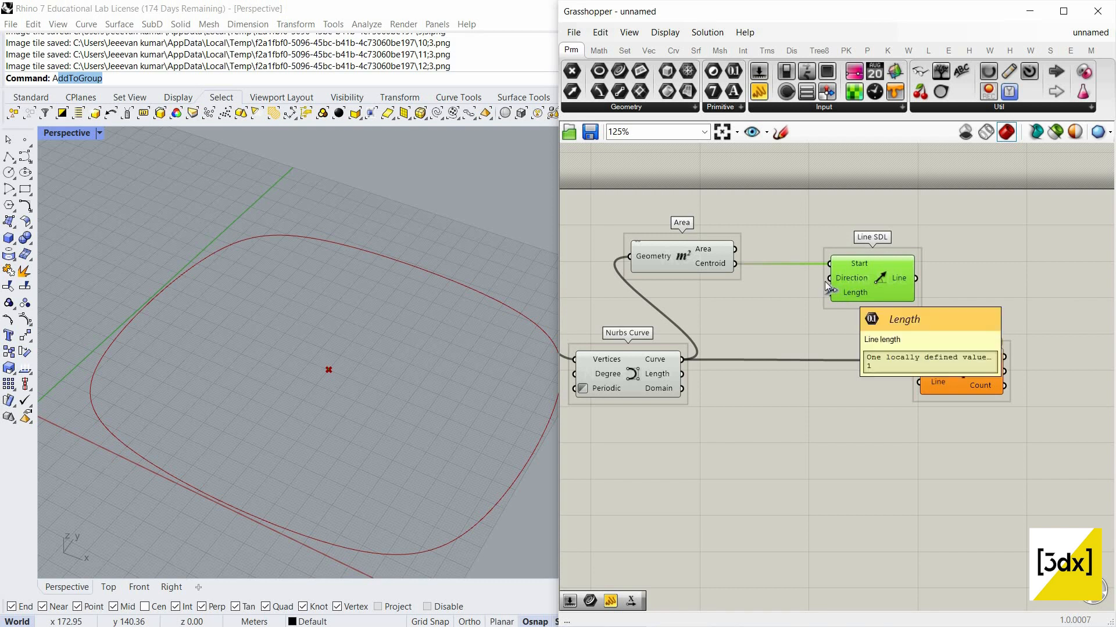
Add a Unit X component below Area and connect its Unit vector output to the Direction input of Line SDL
double_click(727, 293)
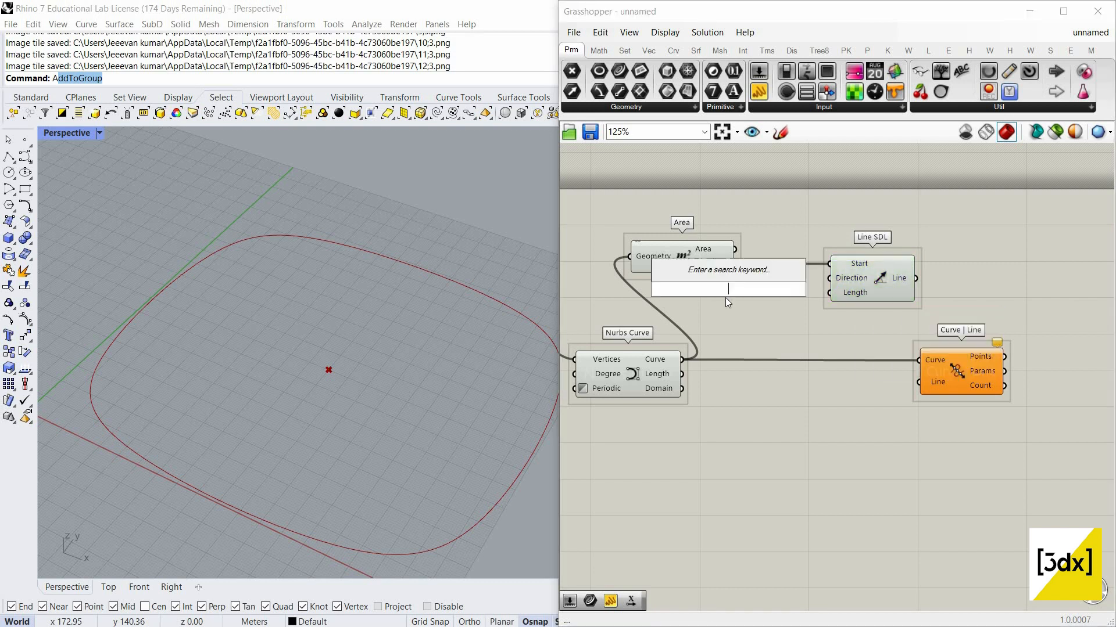
text(x)
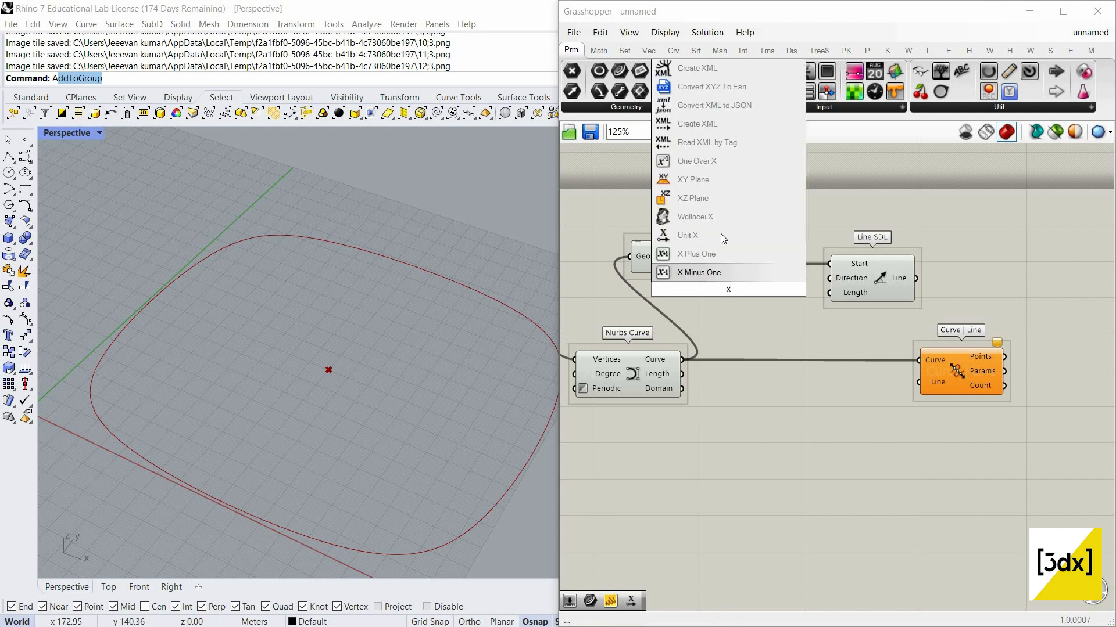
click(721, 235)
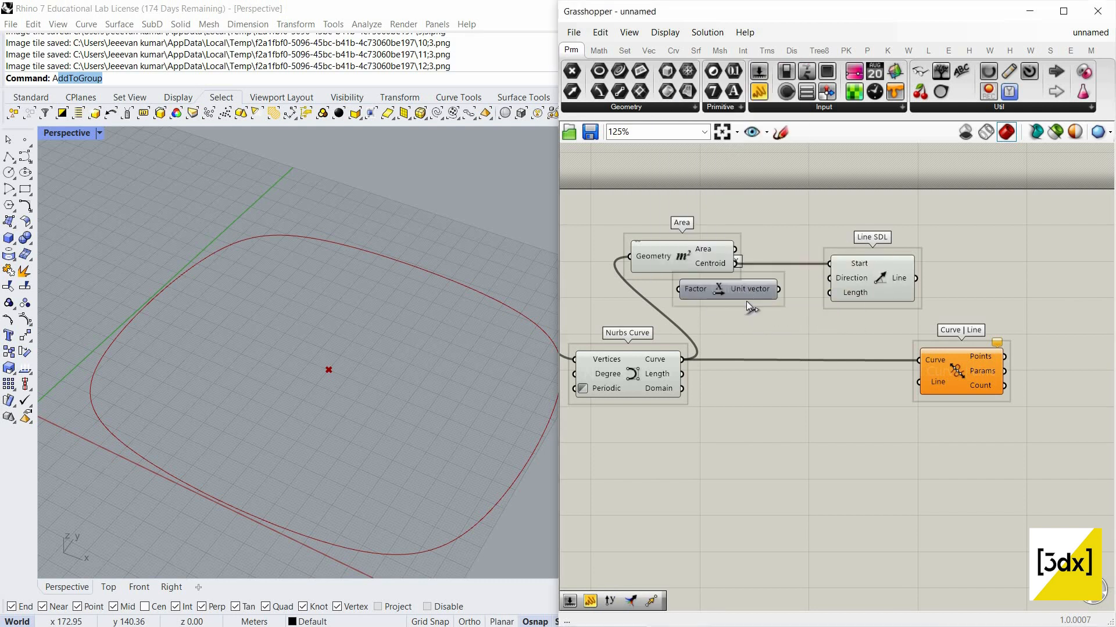
drag(746, 301, 709, 308)
drag(741, 298, 862, 282)
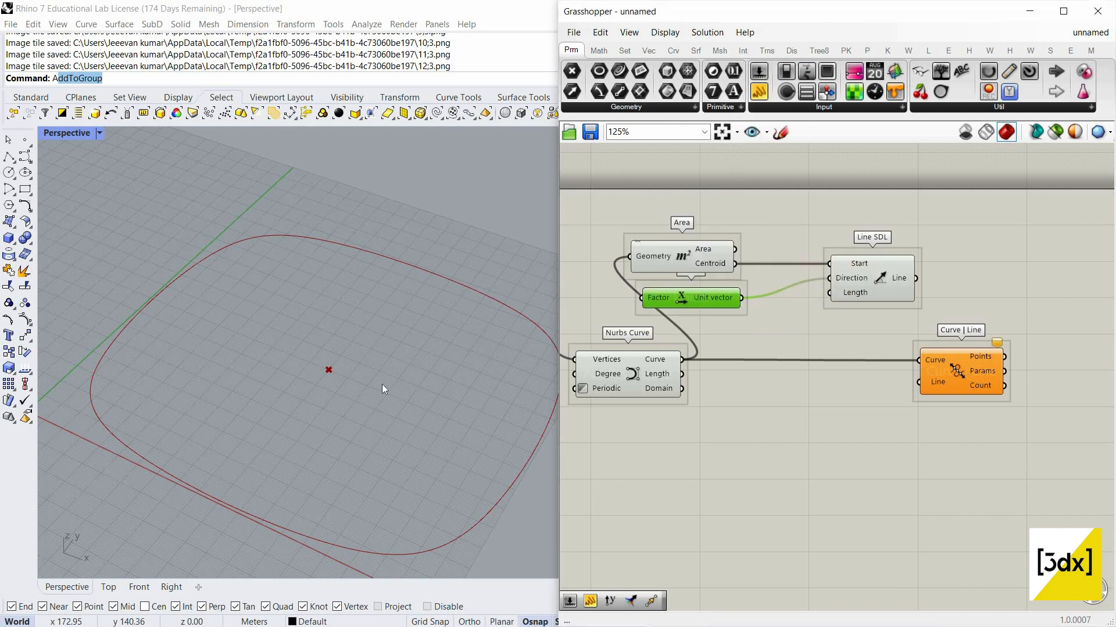
Inspect the short line at the curve's centroid and turn off the preview of the Area and Unit X components
scroll(378, 381, up, 8)
scroll(296, 375, down, 6)
scroll(273, 354, up, 10)
scroll(296, 245, up, 5)
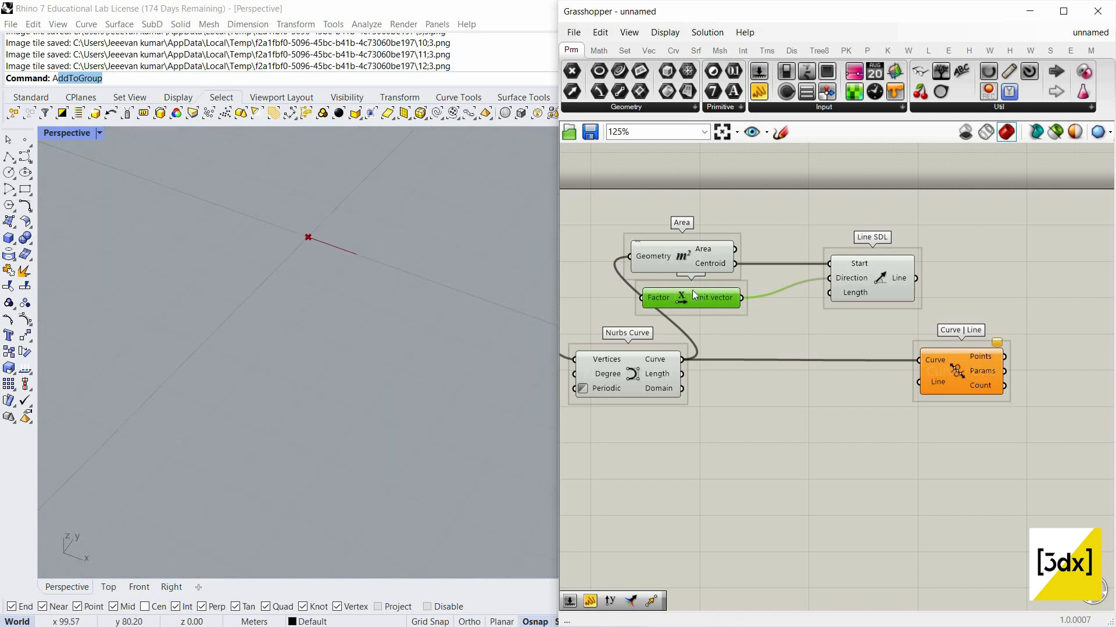
drag(759, 315, 696, 198)
right_click(696, 199)
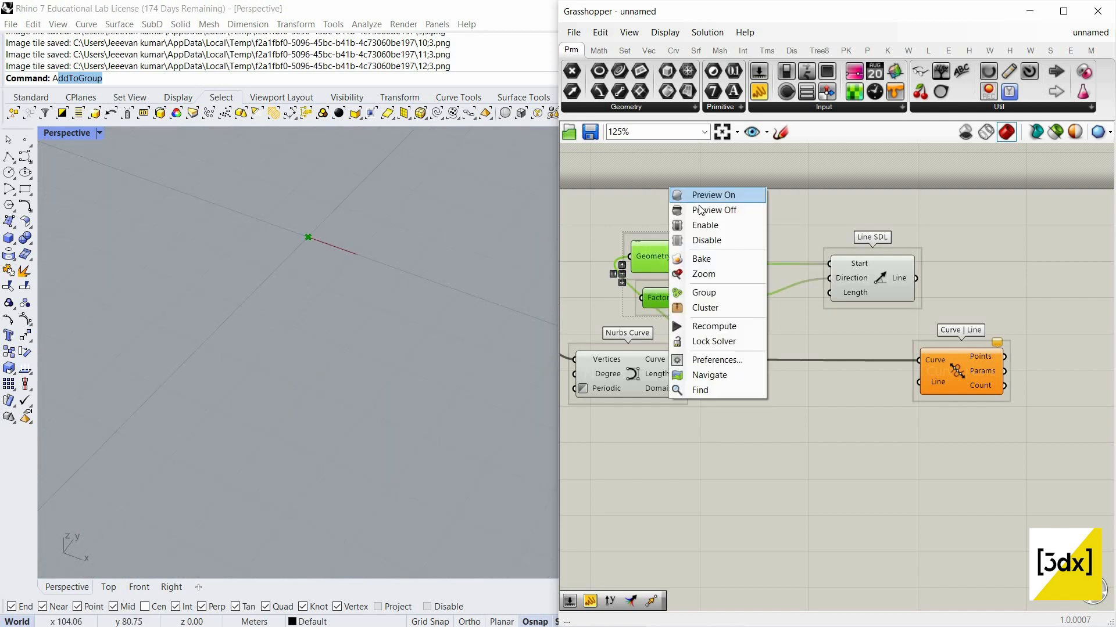
Connect the Line output of Line SDL to the Line input of Curve | Line to intersect it with the closed curve
scroll(372, 311, down, 15)
right_drag(359, 302, 355, 297)
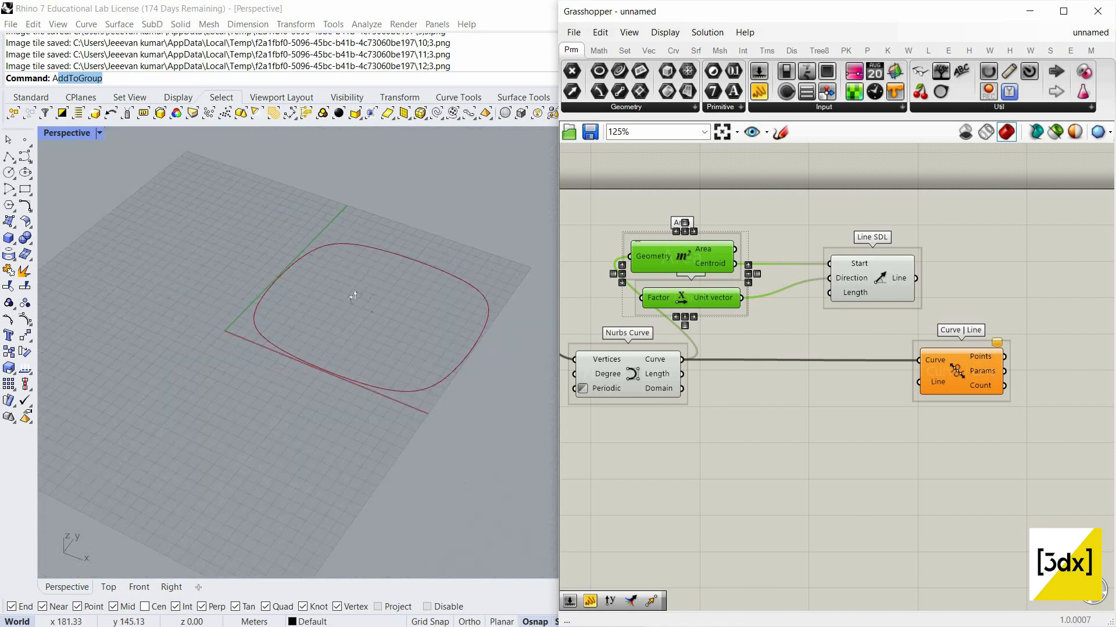
scroll(392, 318, up, 8)
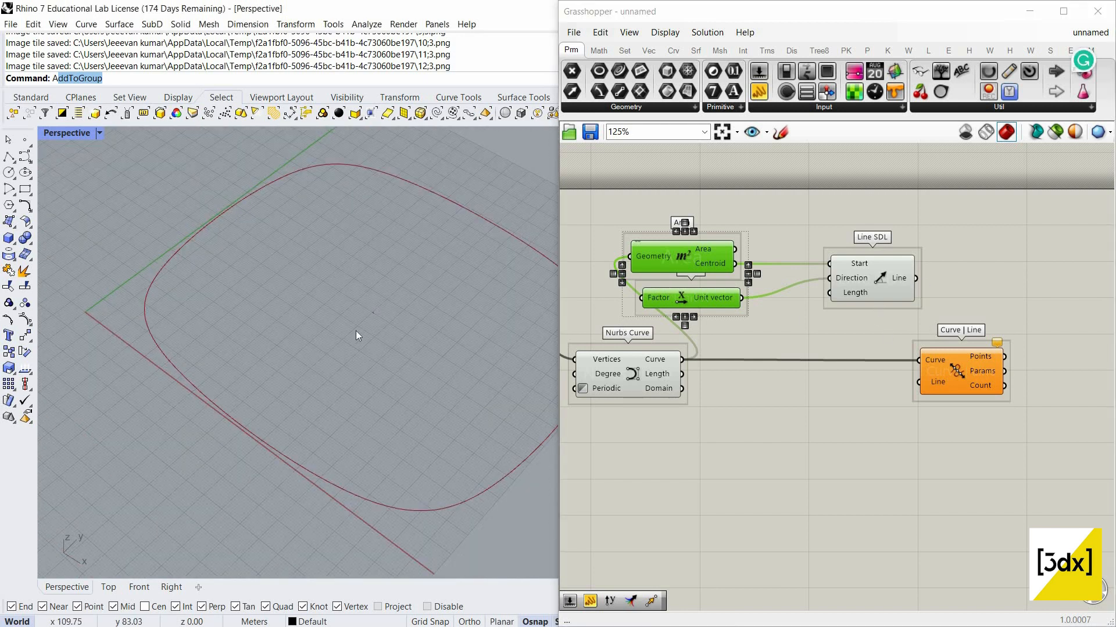
scroll(355, 330, down, 3)
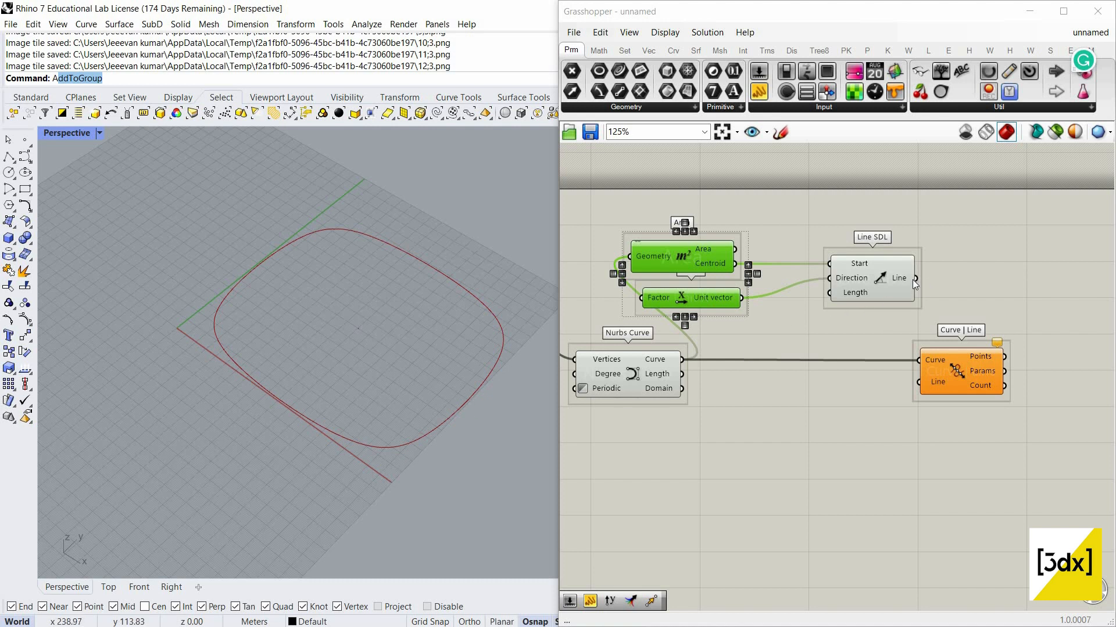
drag(916, 279, 918, 381)
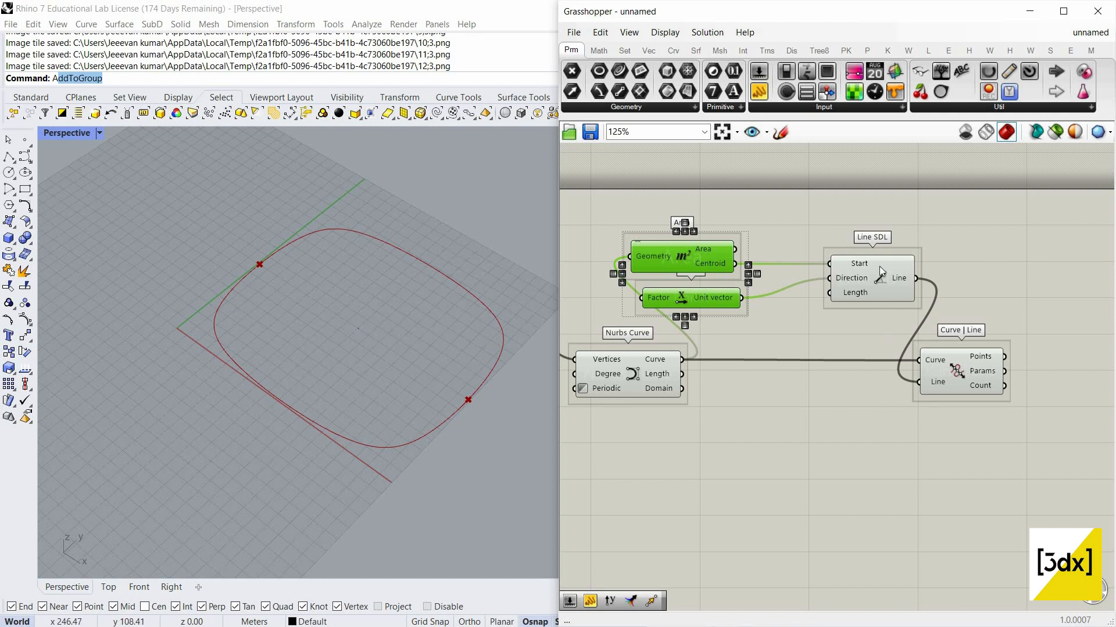
Turn off the preview of the Line SDL component
drag(815, 225, 929, 320)
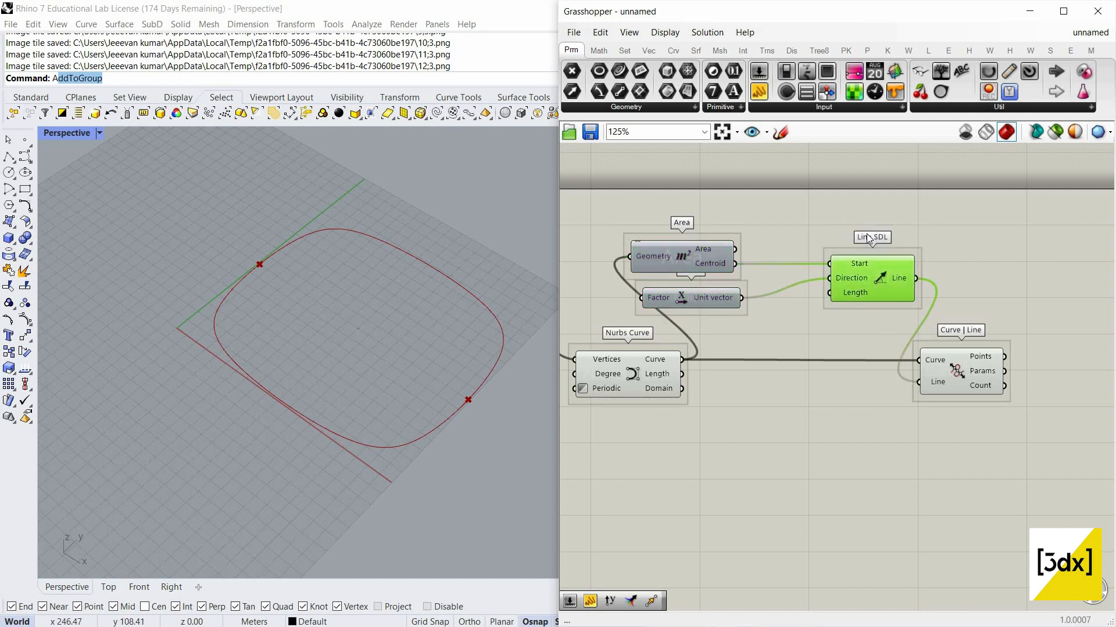
right_click(838, 214)
click(906, 238)
scroll(994, 312, down, 3)
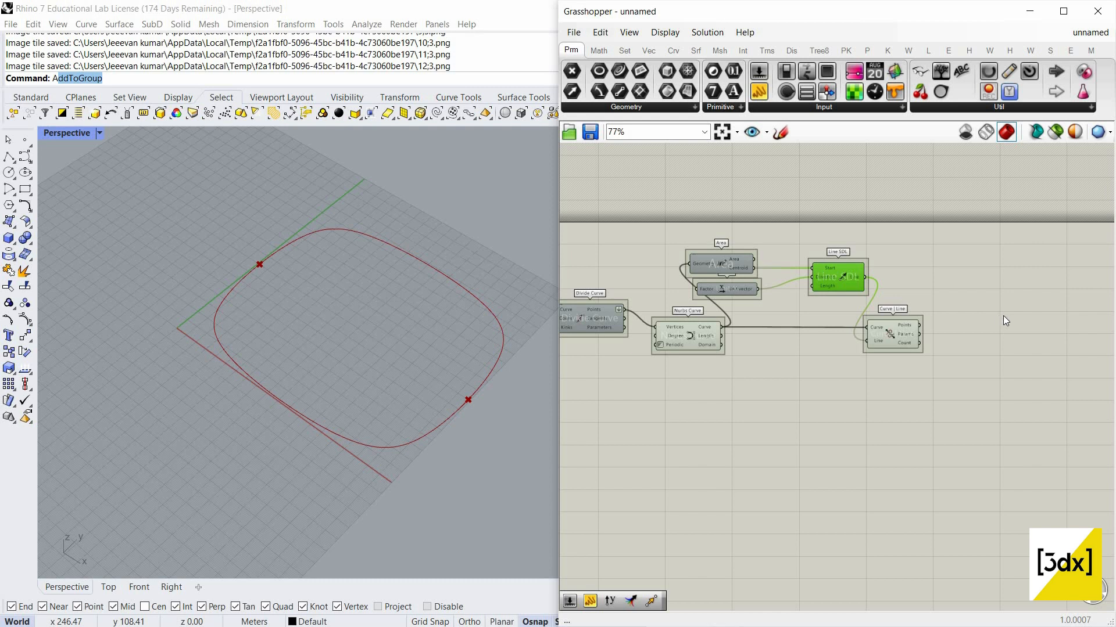
scroll(840, 319, up, 1)
right_drag(840, 320, 710, 290)
scroll(710, 290, down, 2)
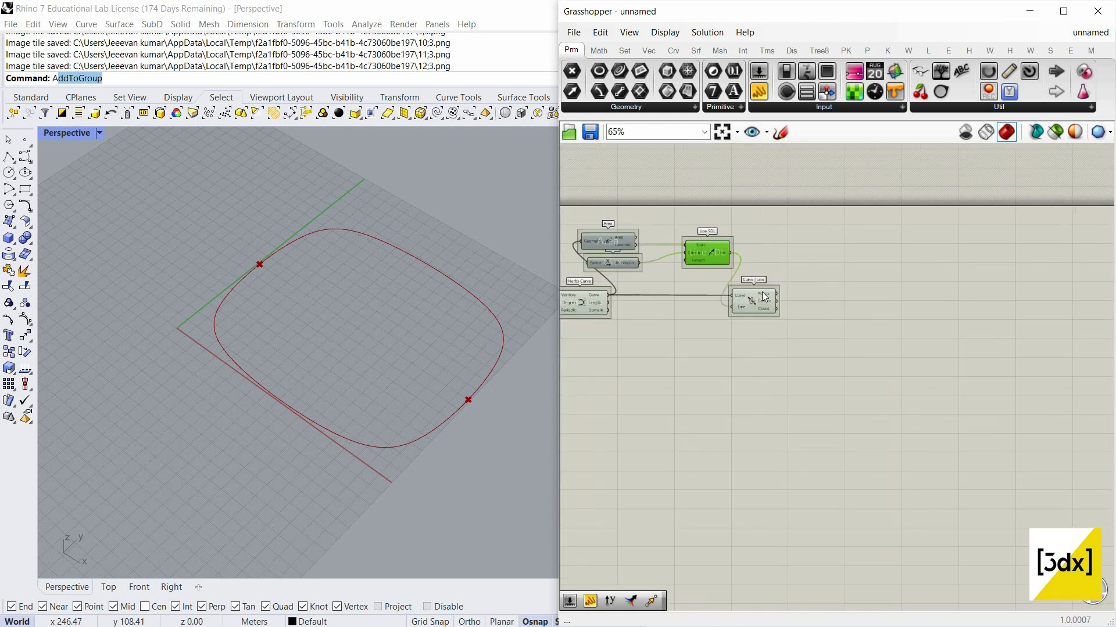
scroll(868, 308, up, 3)
double_click(821, 298)
click(695, 284)
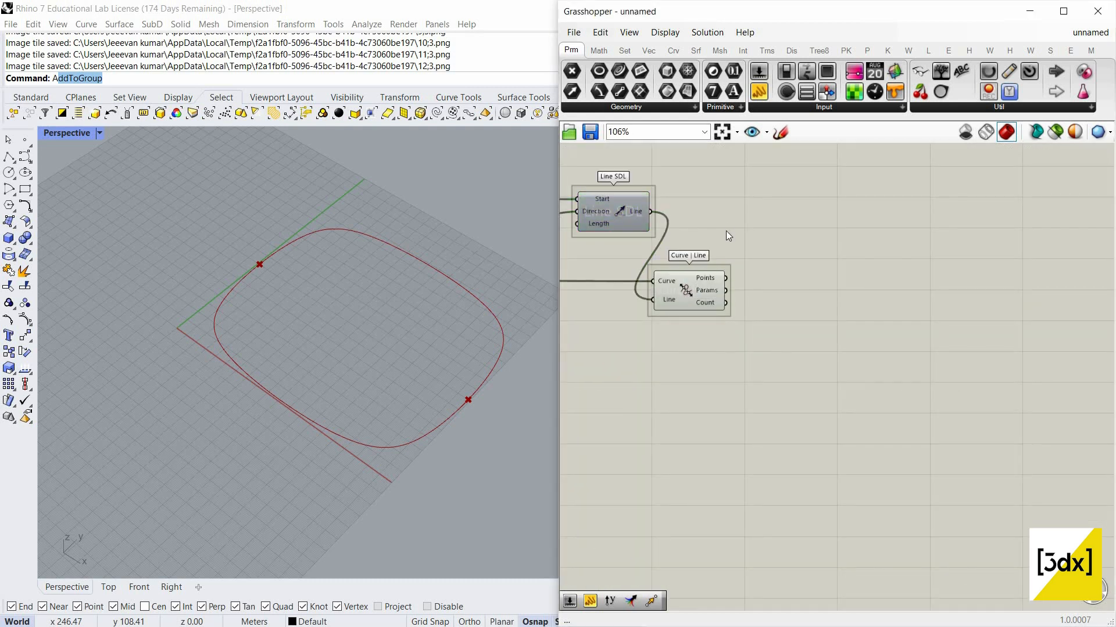
double_click(774, 305)
text(l)
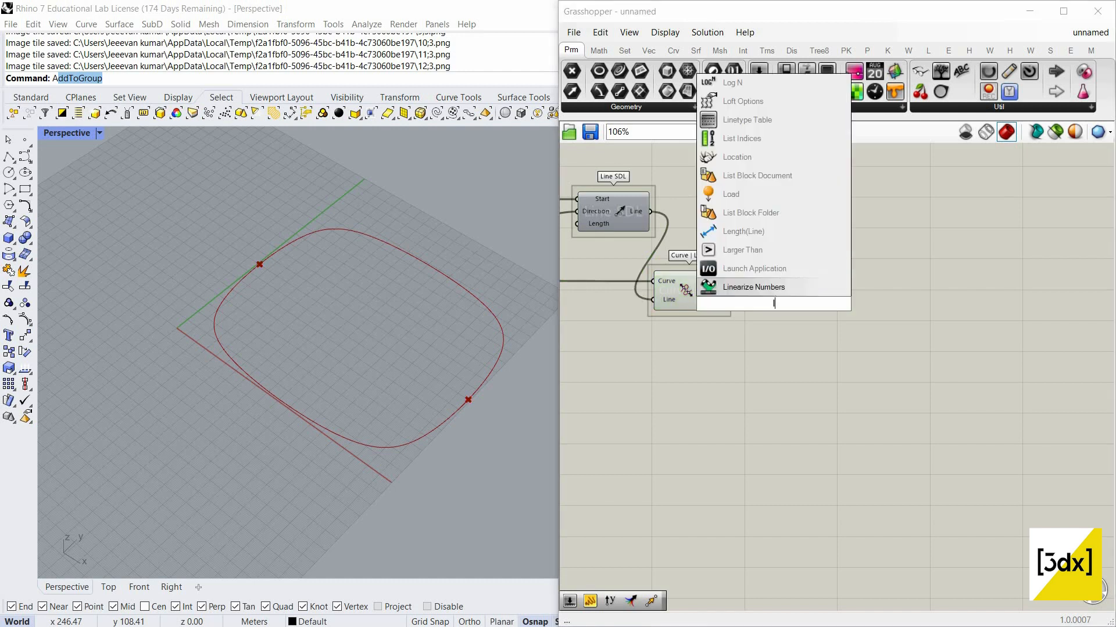
text(is)
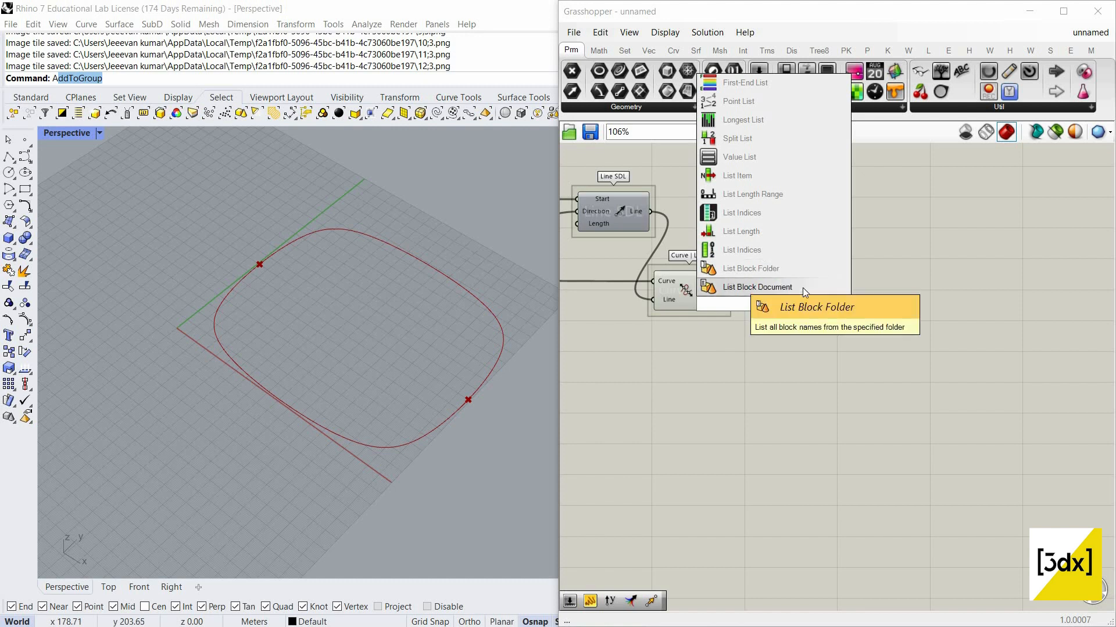
key(Escape)
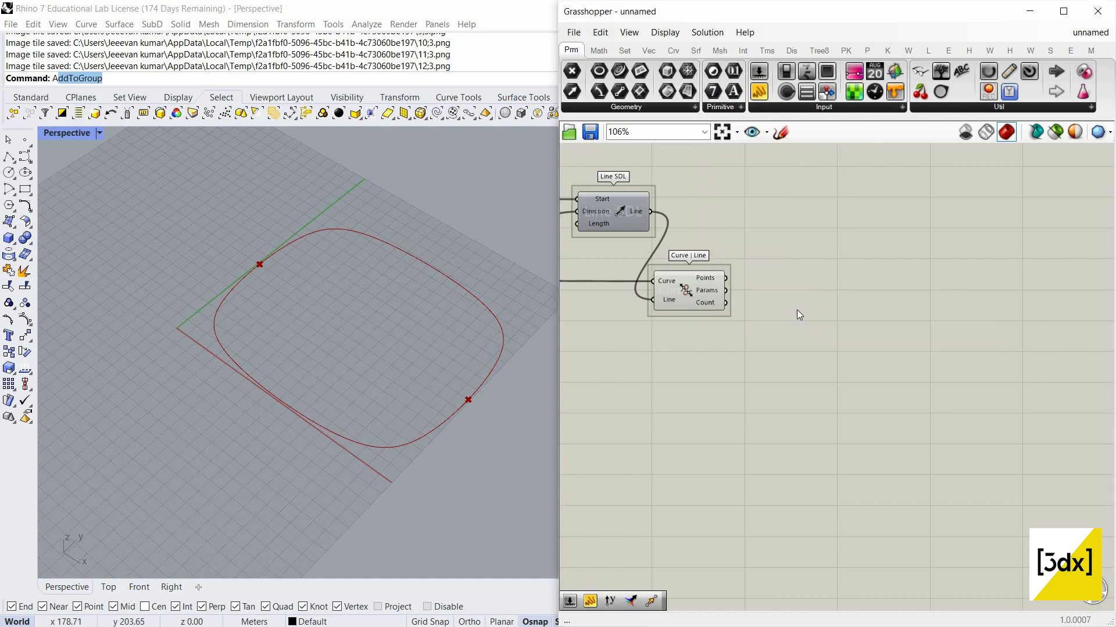
text(li)
key(Escape)
Add a List Item component beside the Curve | Line component
double_click(800, 308)
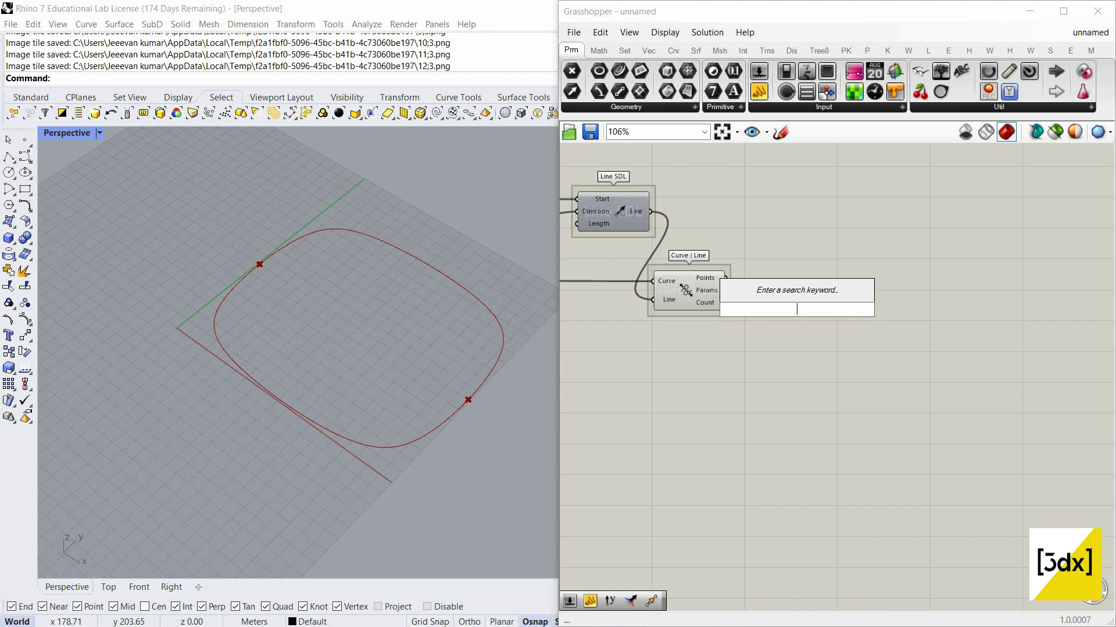
text(list)
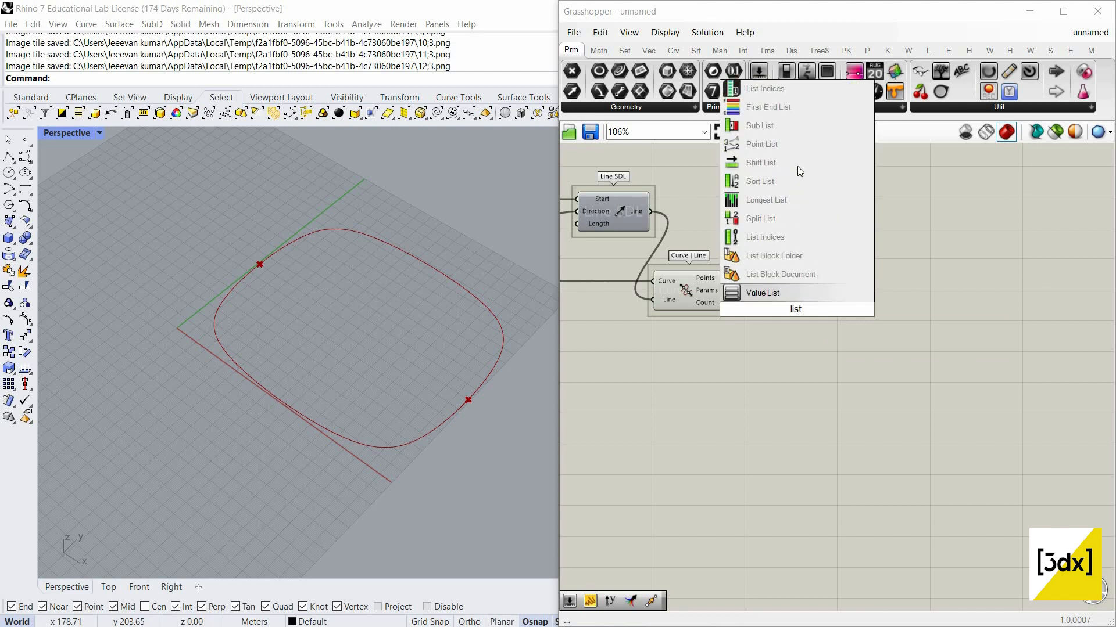
text( it)
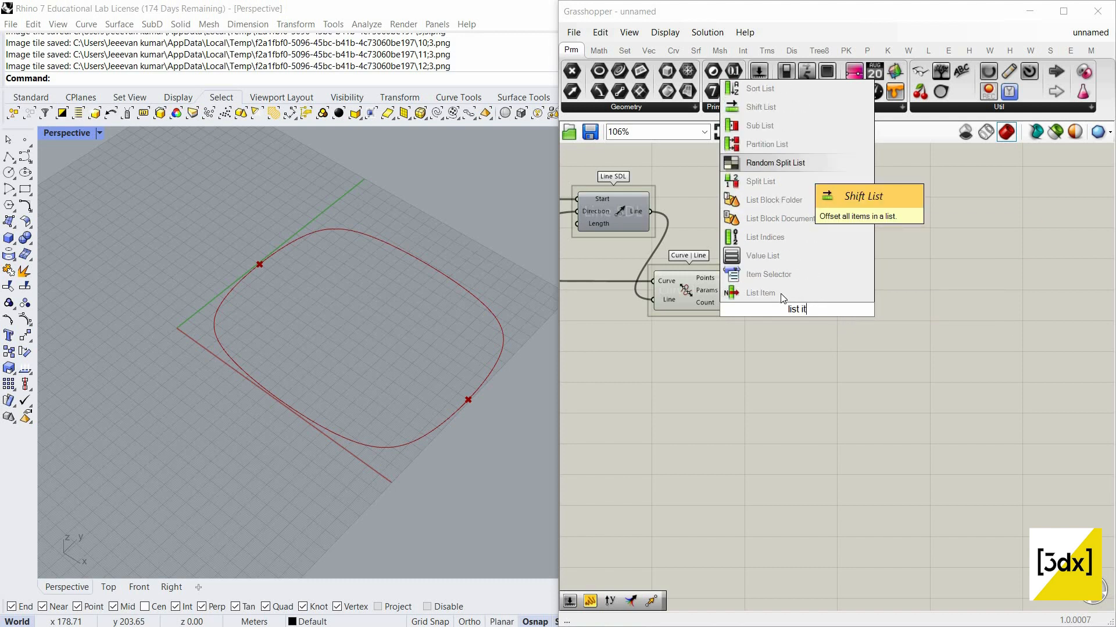
click(761, 293)
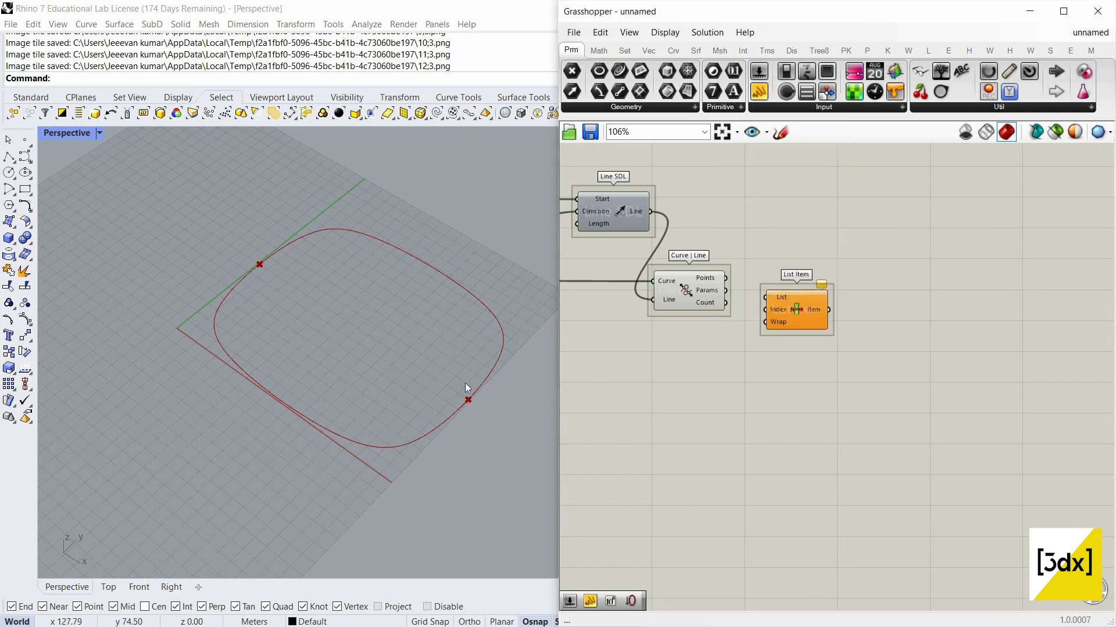
Turn off the Curve | Line component's preview and connect its Points output to the List input of List Item
click(668, 281)
right_click(721, 193)
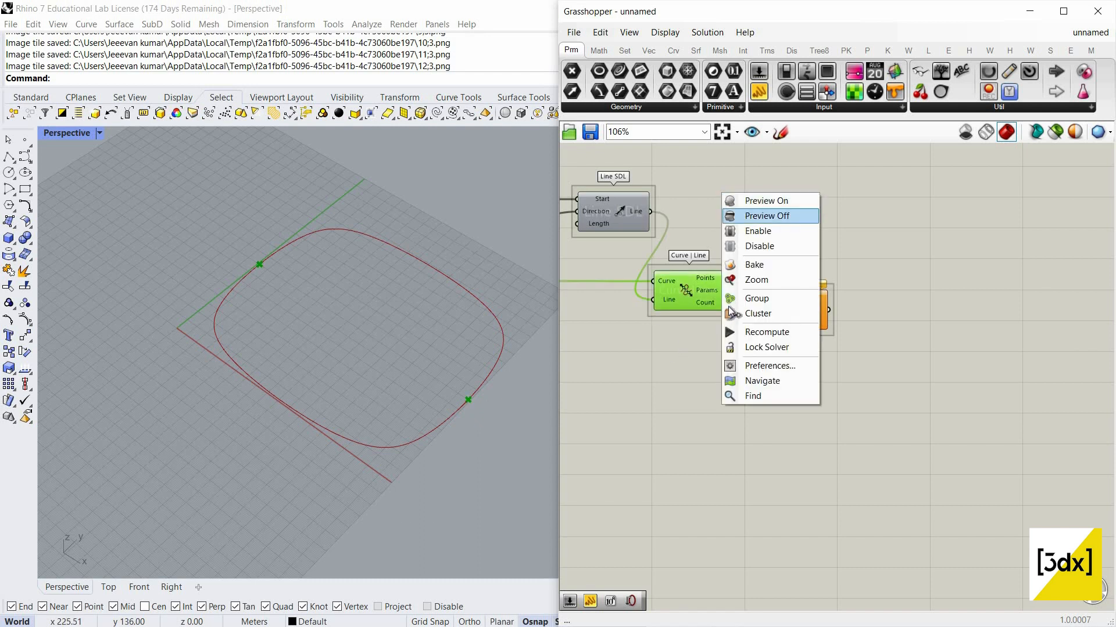
click(743, 215)
scroll(728, 306, up, 3)
drag(723, 260, 855, 317)
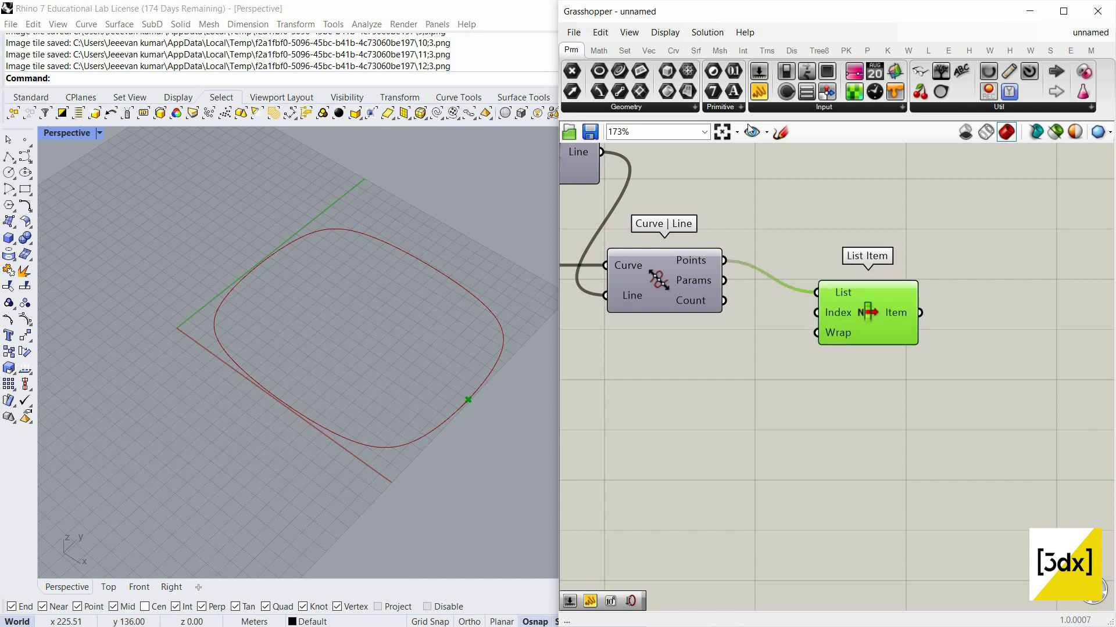
Add a Panel above List Item and connect the Points output of Curve | Line to it
click(761, 95)
click(811, 195)
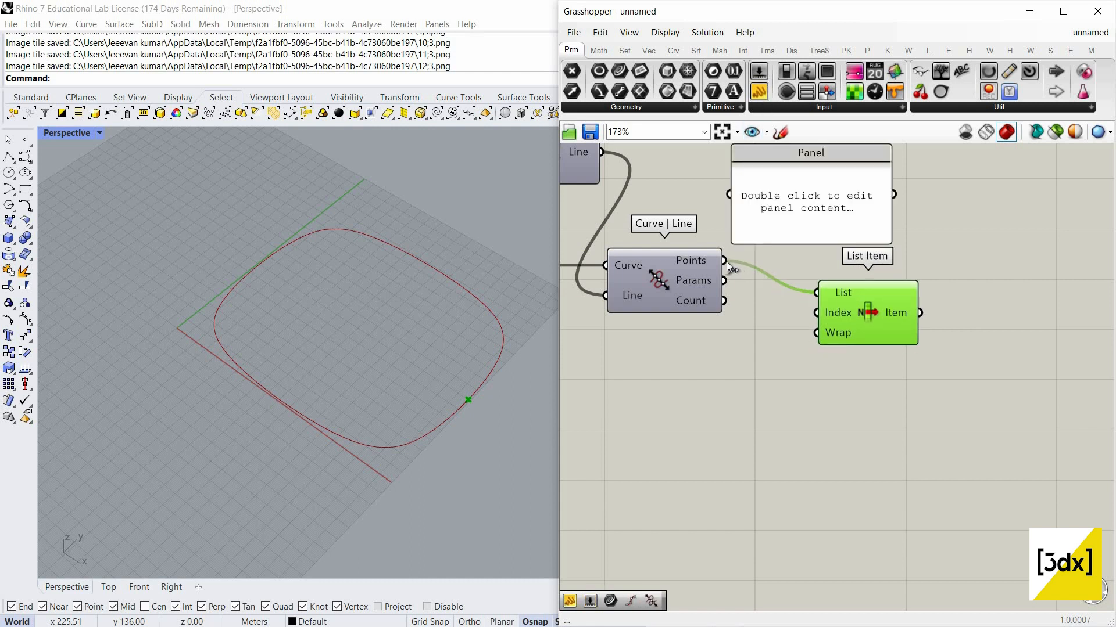
drag(726, 262, 729, 195)
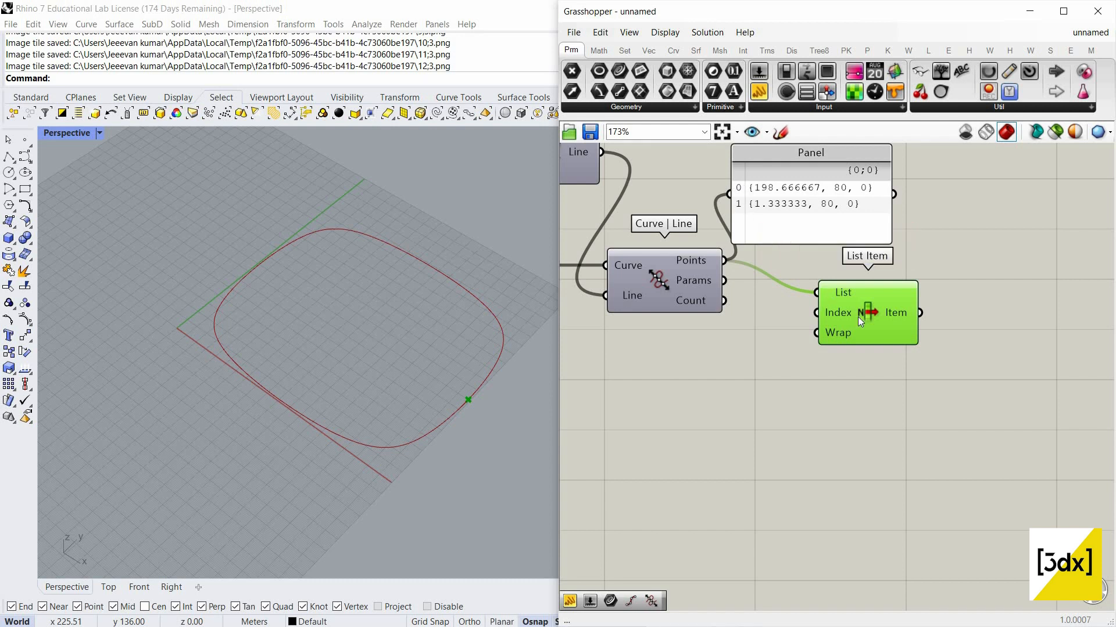
mouse_move(841, 319)
Add a number slider with the value 1 and connect it to the Index input of List Item
double_click(750, 327)
text(1)
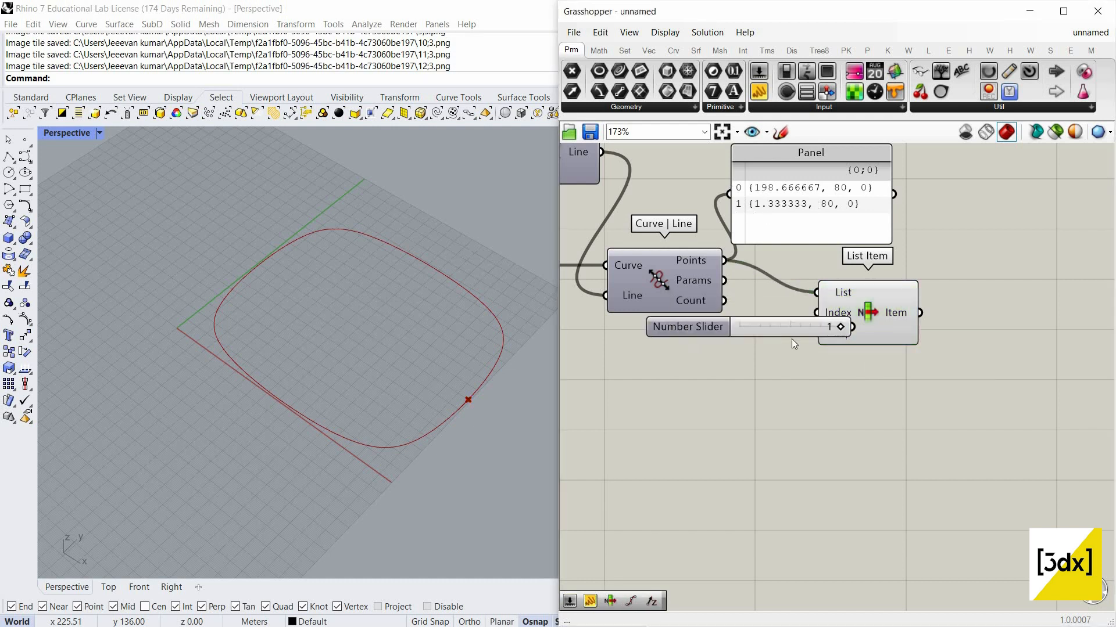
key(Return)
drag(748, 338, 817, 312)
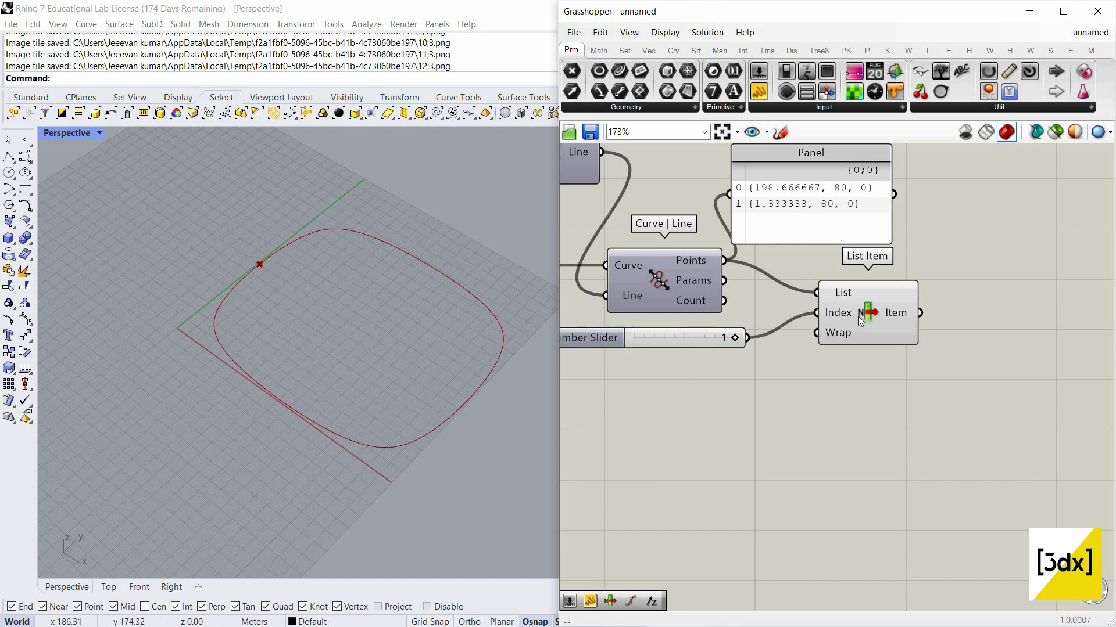
Delete the points panel and the number slider that drives the List Item index
click(793, 213)
key(Delete)
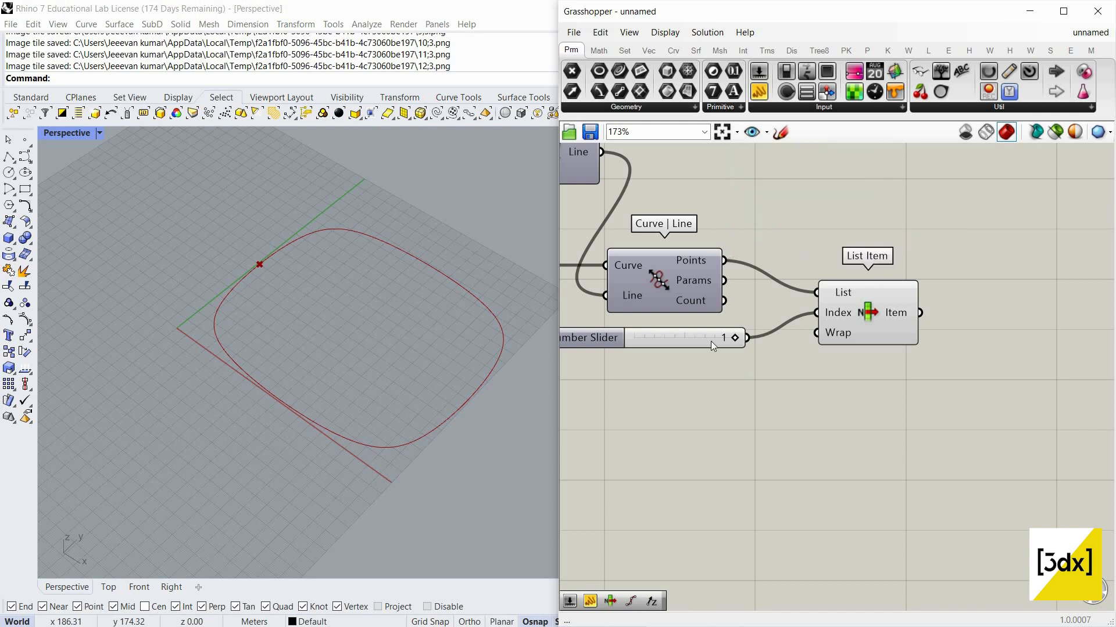
click(710, 340)
key(Delete)
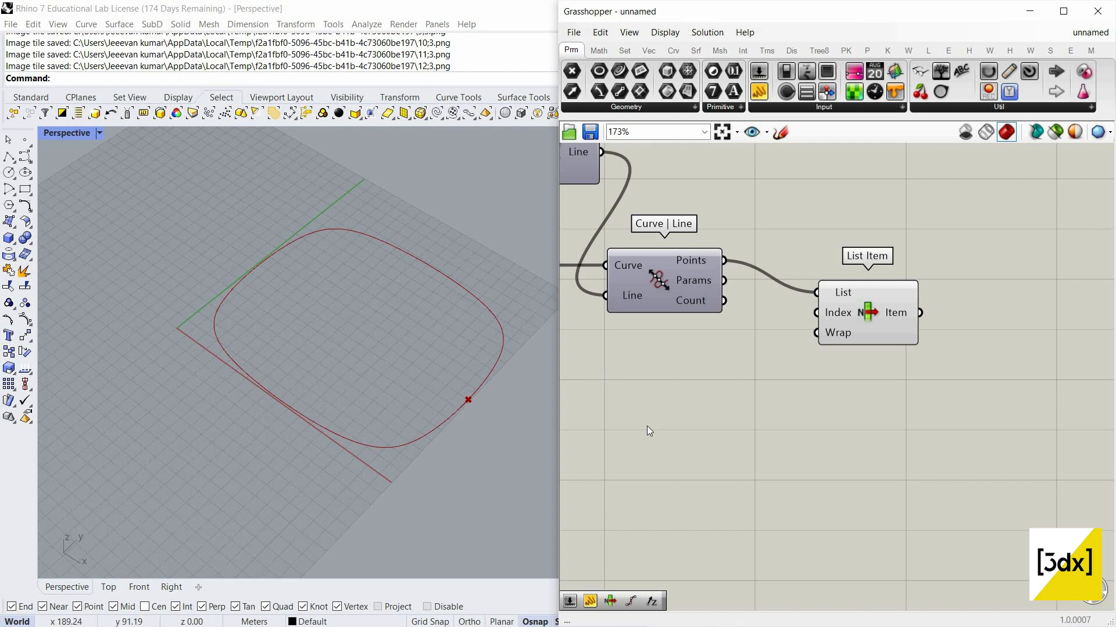
Add a Seam component beside the List Item component
scroll(825, 381, down, 1)
right_drag(831, 373, 718, 377)
scroll(841, 382, up, 1)
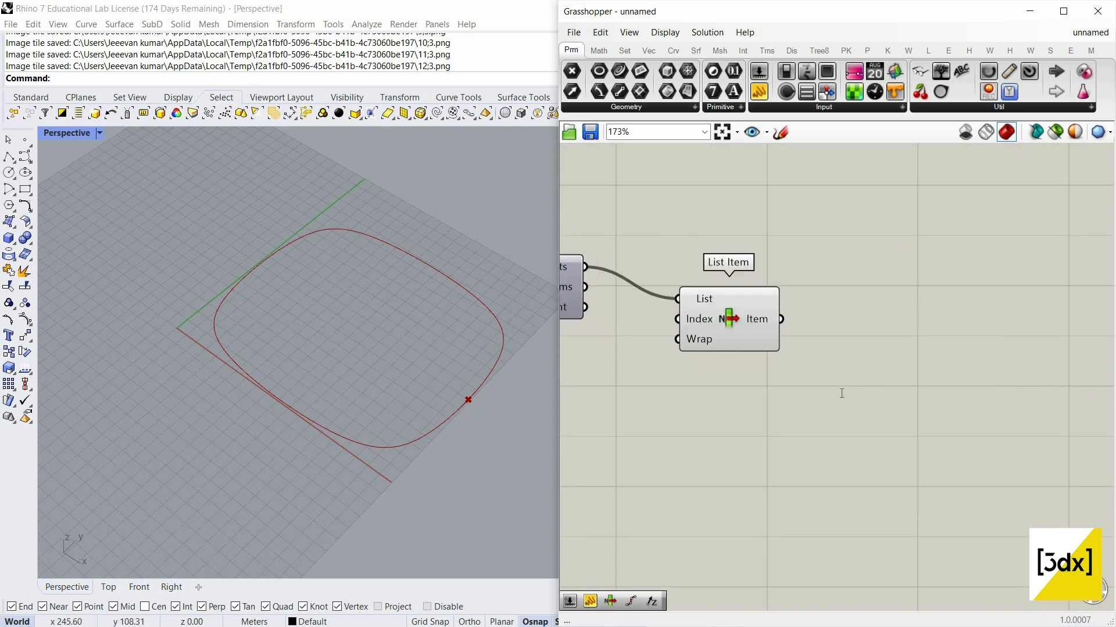
double_click(840, 392)
text(Seam)
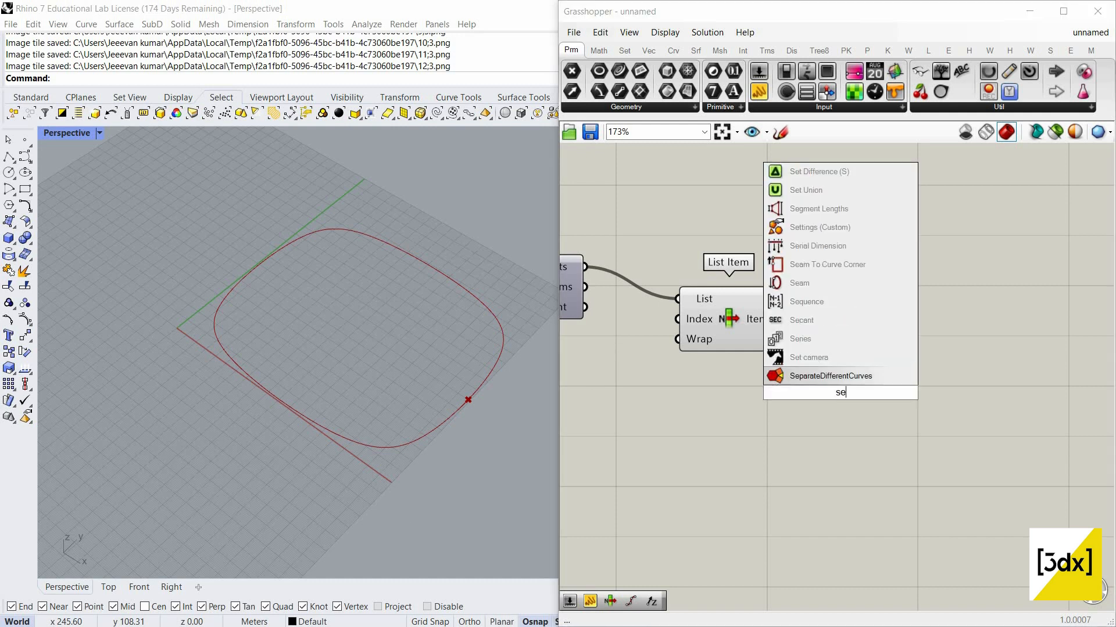
key(Return)
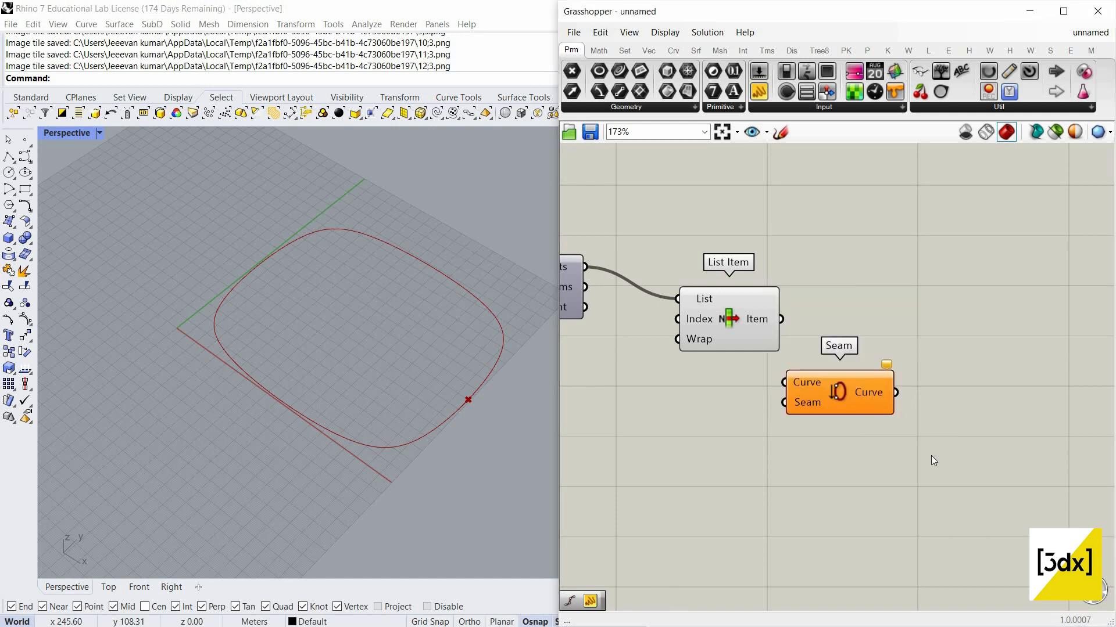
Add a Divide Curve component below List Item
scroll(931, 455, down, 2)
double_click(825, 437)
text(divi)
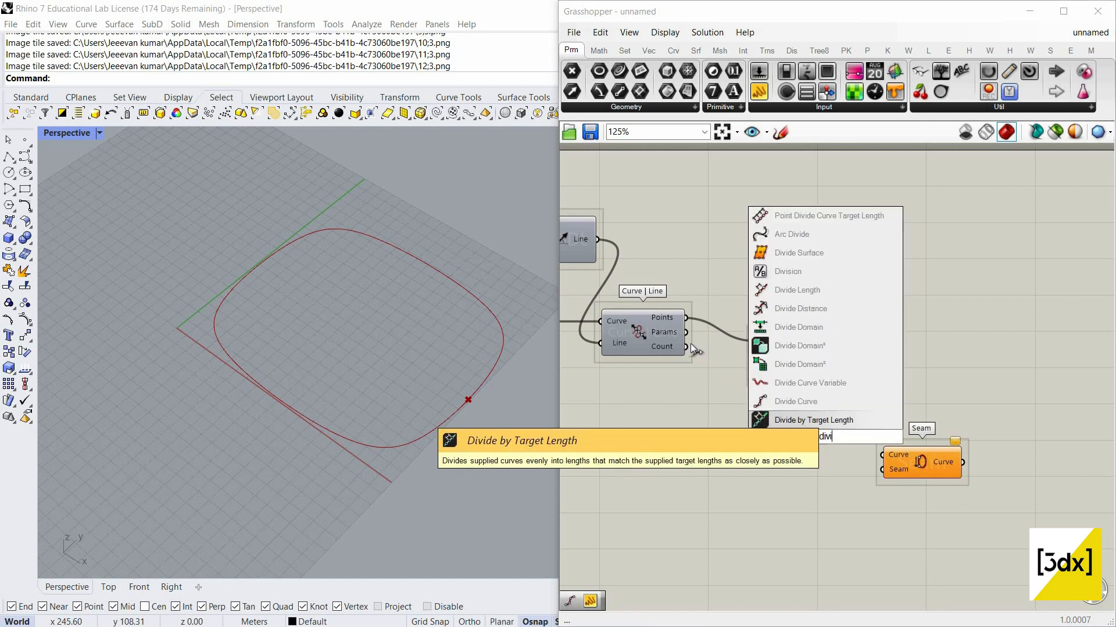
click(829, 400)
drag(686, 317, 807, 429)
drag(806, 431, 686, 317)
drag(814, 443, 791, 469)
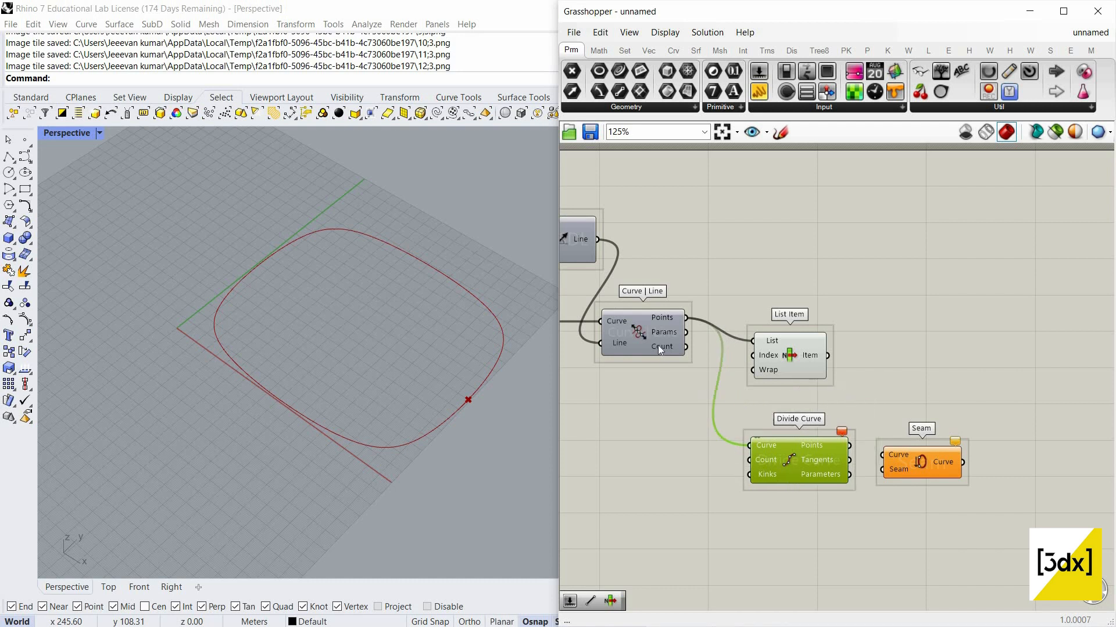
click(657, 345)
key(ctrl+z)
scroll(885, 448, down, 1)
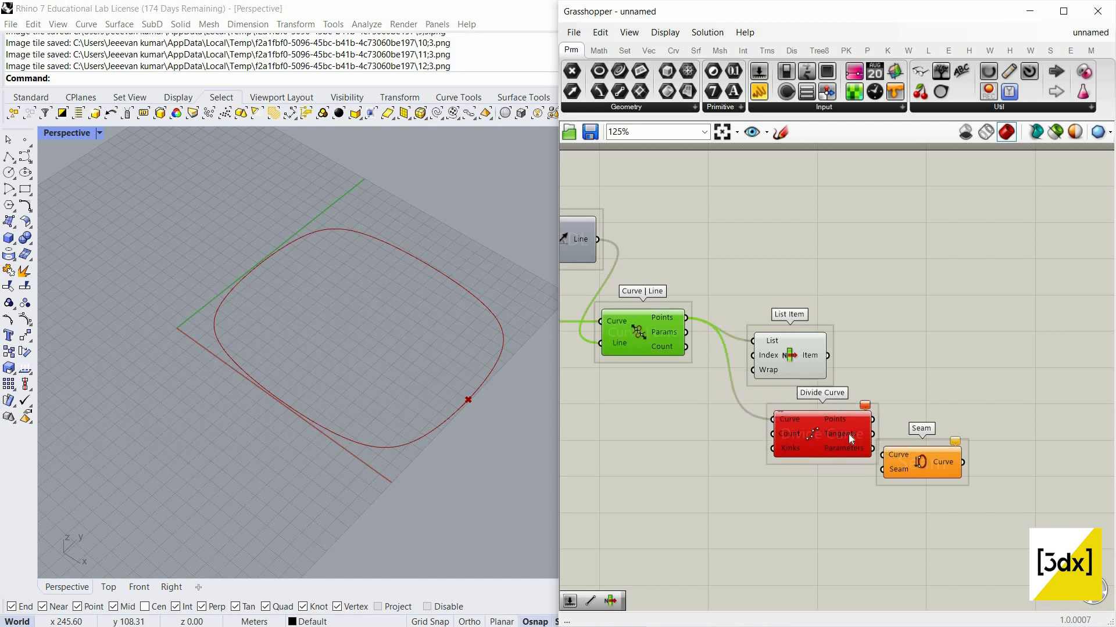
key(ctrl+z)
Connect the Curve output of Nurbs Curve to Divide Curve and inspect where the division points start along the curve
drag(846, 434, 779, 449)
scroll(780, 447, down, 1)
right_drag(659, 430, 763, 455)
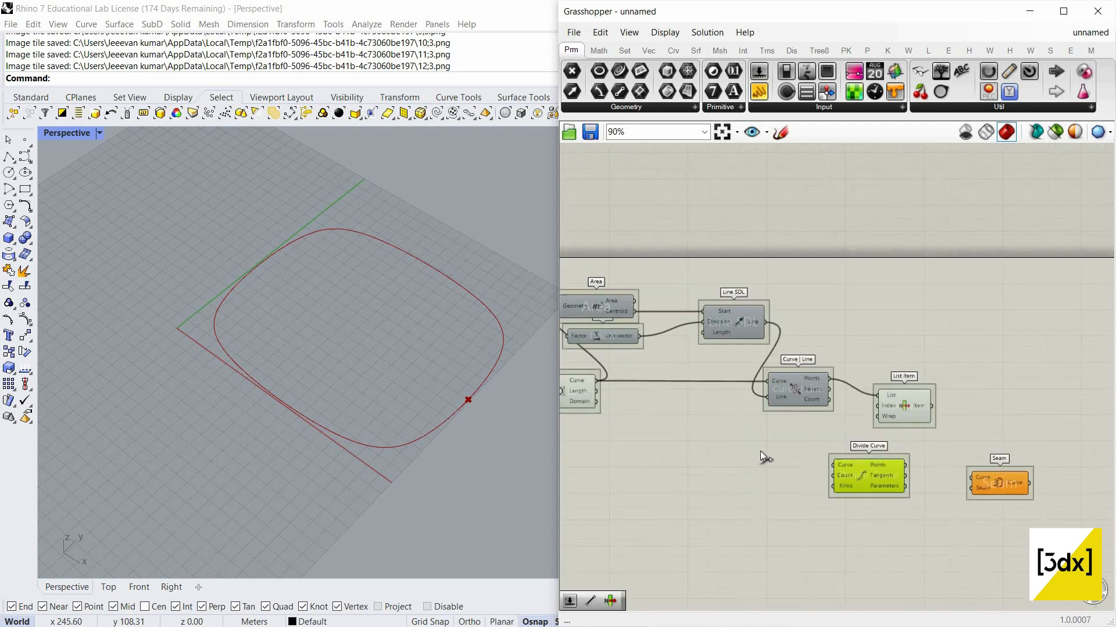
drag(596, 381, 790, 473)
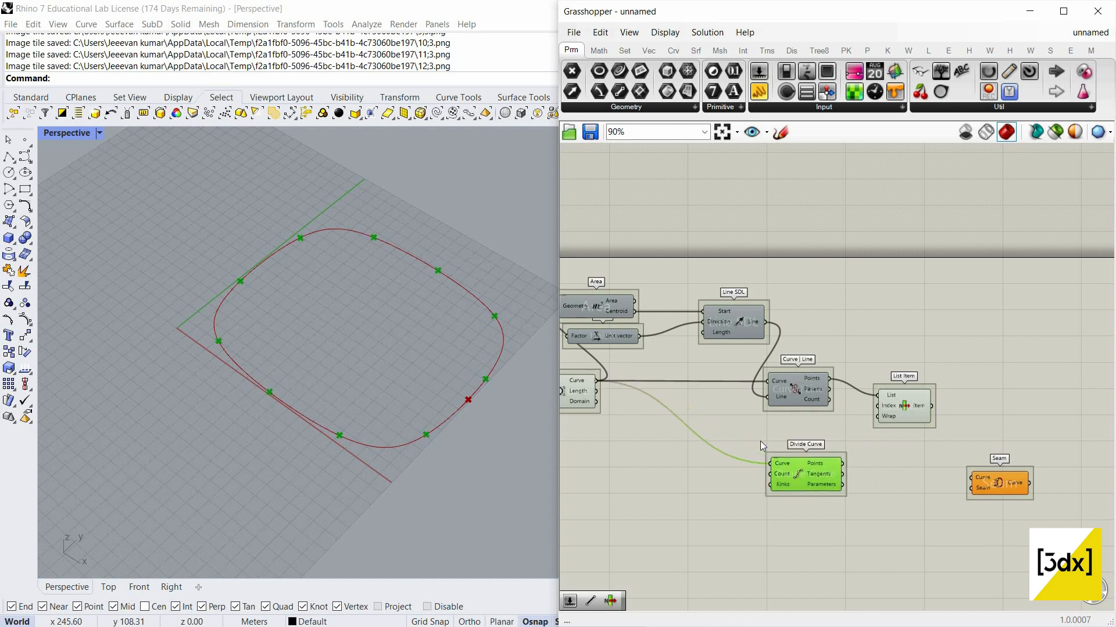
scroll(468, 377, up, 3)
scroll(489, 366, down, 3)
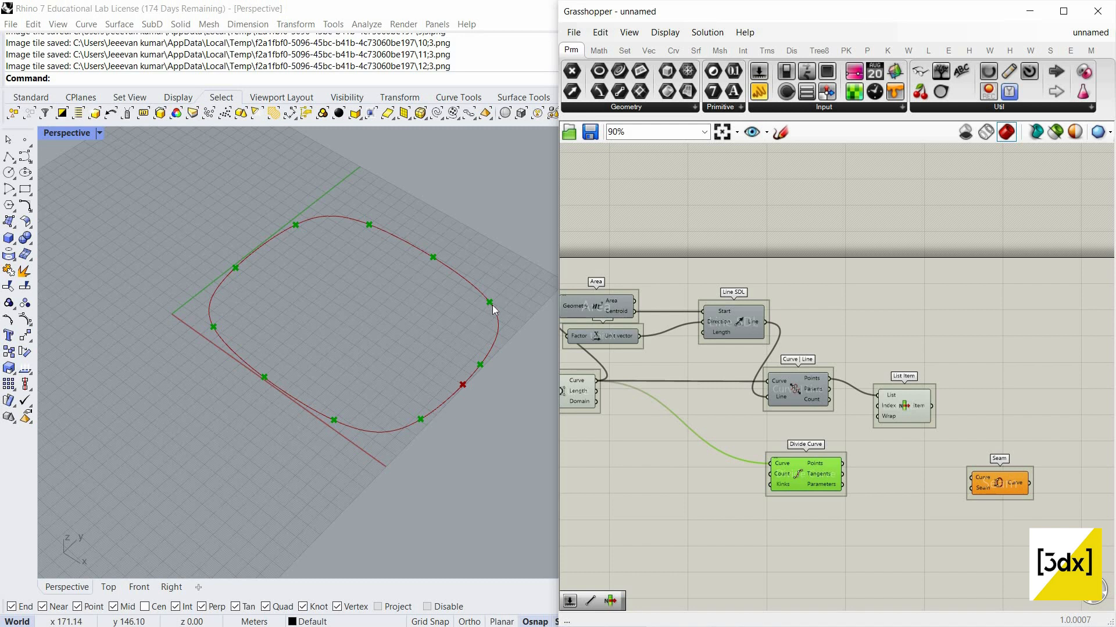
scroll(472, 388, up, 3)
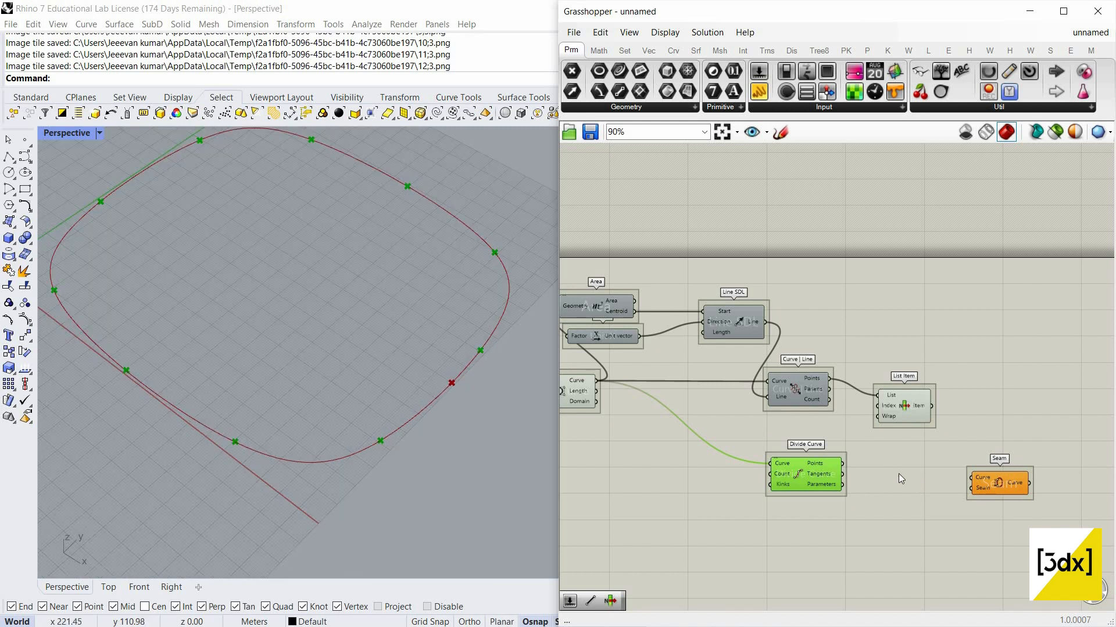
Connect List Item's Item output to the Seam input and Nurbs Curve's Curve output to the Curve input of the Seam component
scroll(968, 476, down, 2)
right_drag(968, 476, 881, 465)
scroll(881, 465, up, 2)
drag(854, 409, 857, 414)
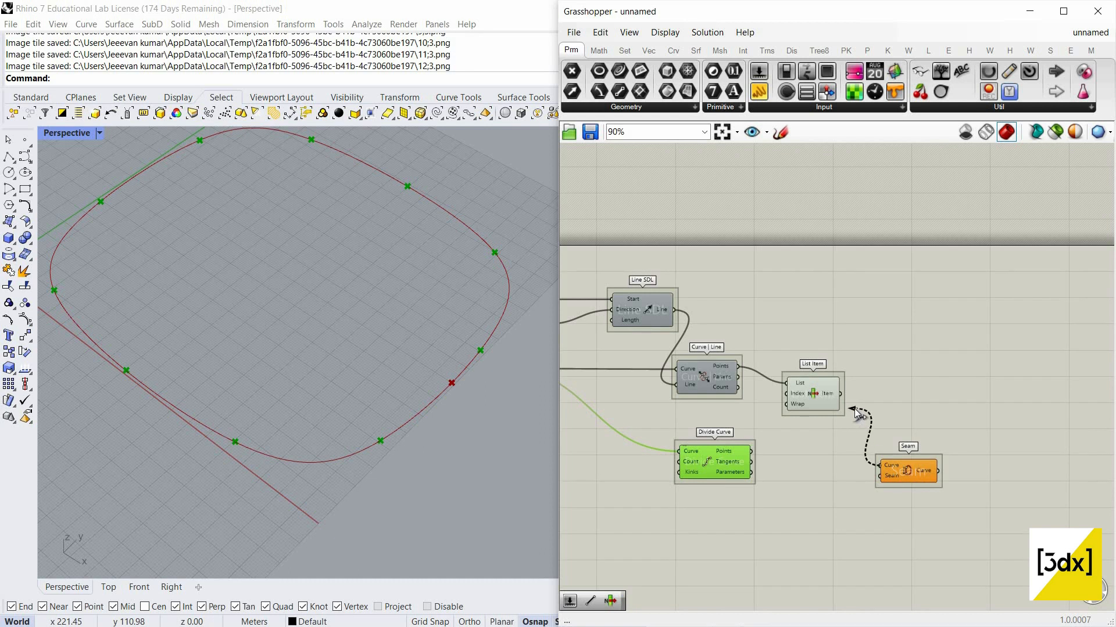
drag(877, 466, 854, 453)
drag(840, 395, 879, 476)
drag(879, 466, 713, 401)
scroll(715, 409, down, 4)
scroll(712, 401, up, 3)
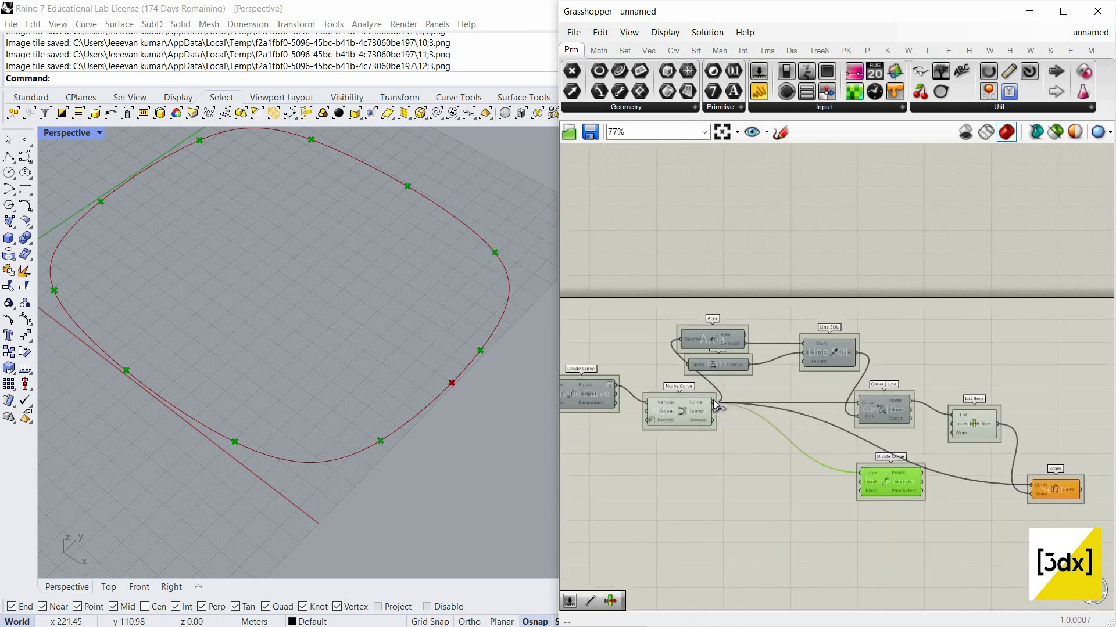
Duplicate the Divide Curve component, feed the copy with Seam's Curve output and compare both sets of division points
scroll(723, 434, down, 2)
right_drag(680, 422, 583, 406)
scroll(875, 468, up, 2)
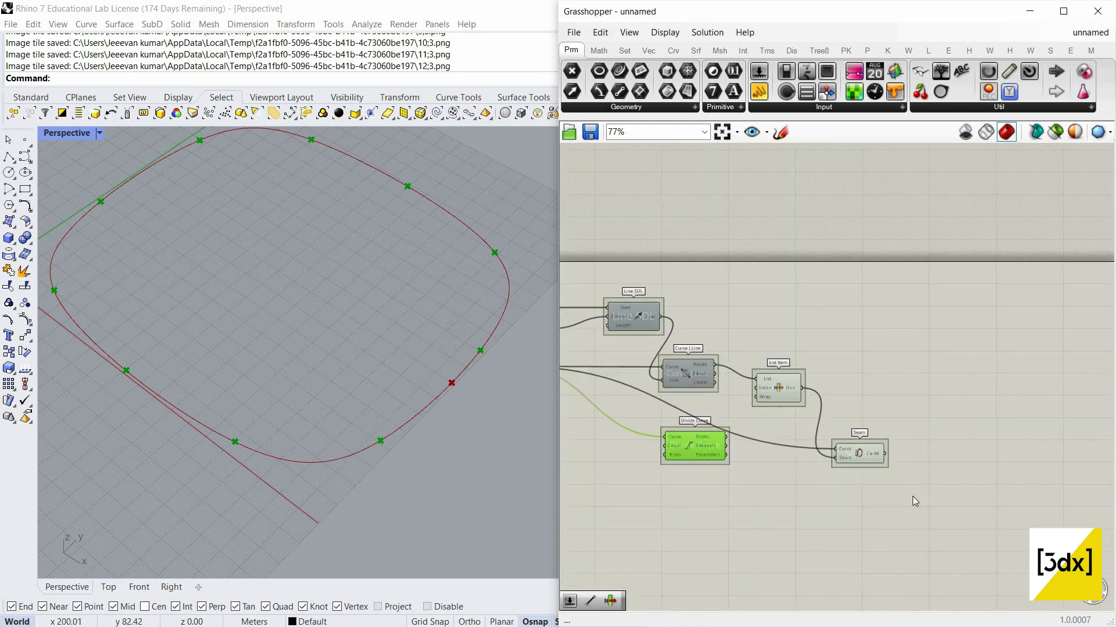
scroll(610, 430, up, 2)
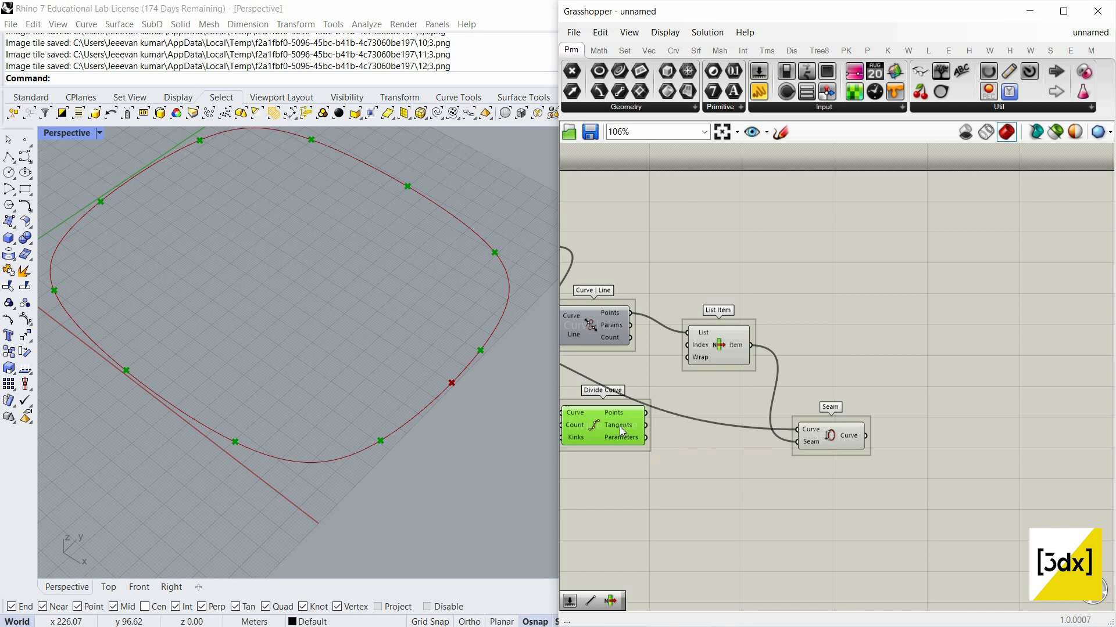
alt+drag(620, 427, 953, 517)
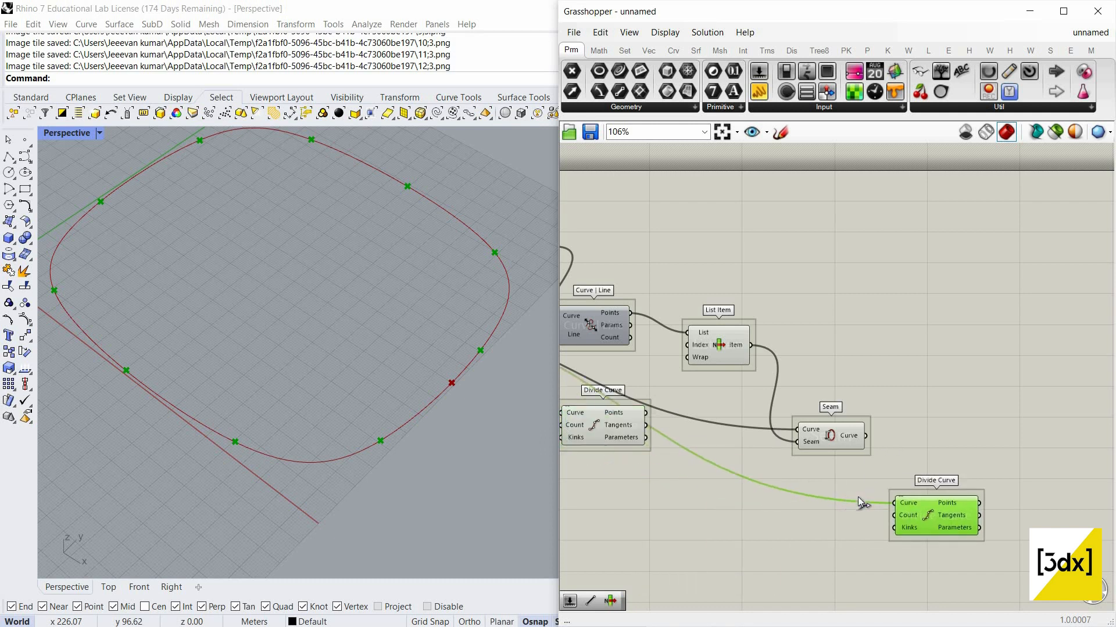
drag(865, 436, 891, 503)
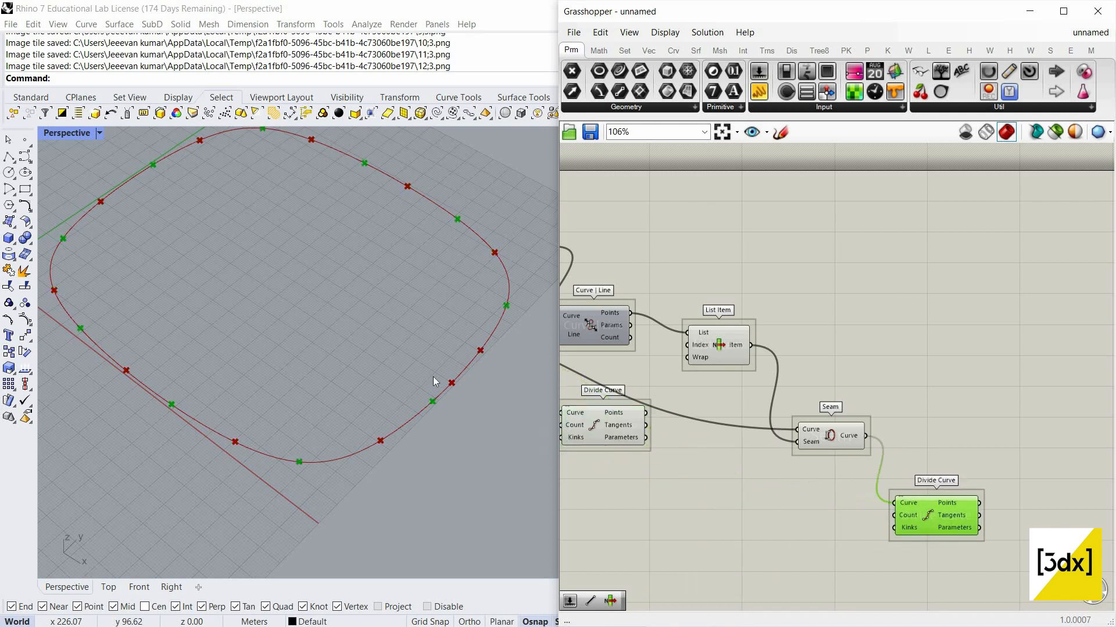
scroll(479, 384, up, 3)
scroll(438, 434, down, 2)
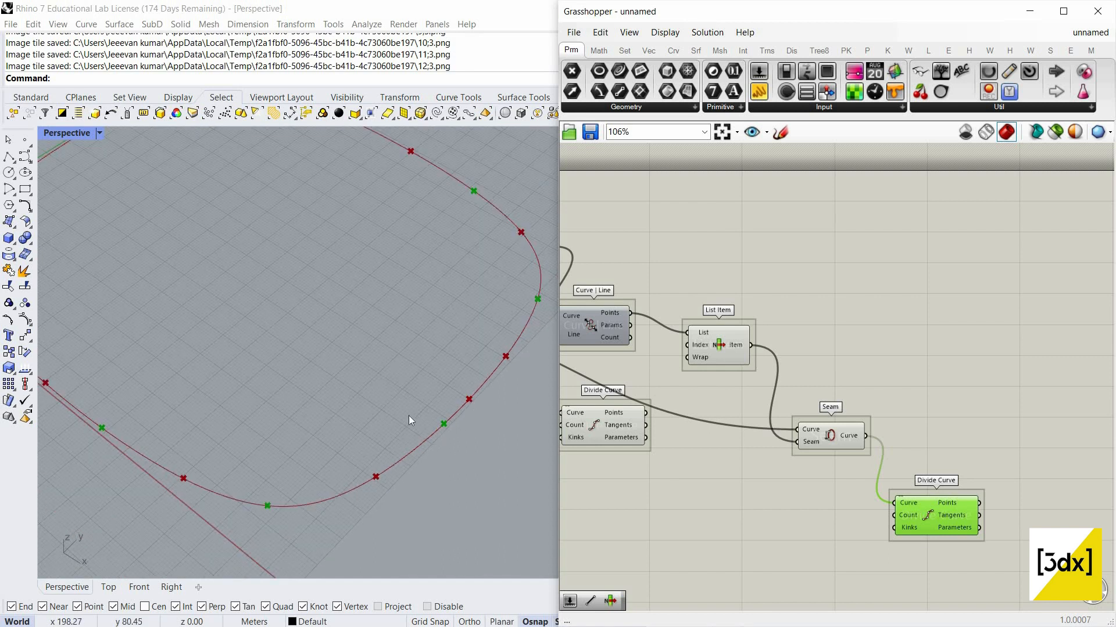
Delete the original Divide Curve component and its copy attached to Seam
scroll(784, 456, down, 1)
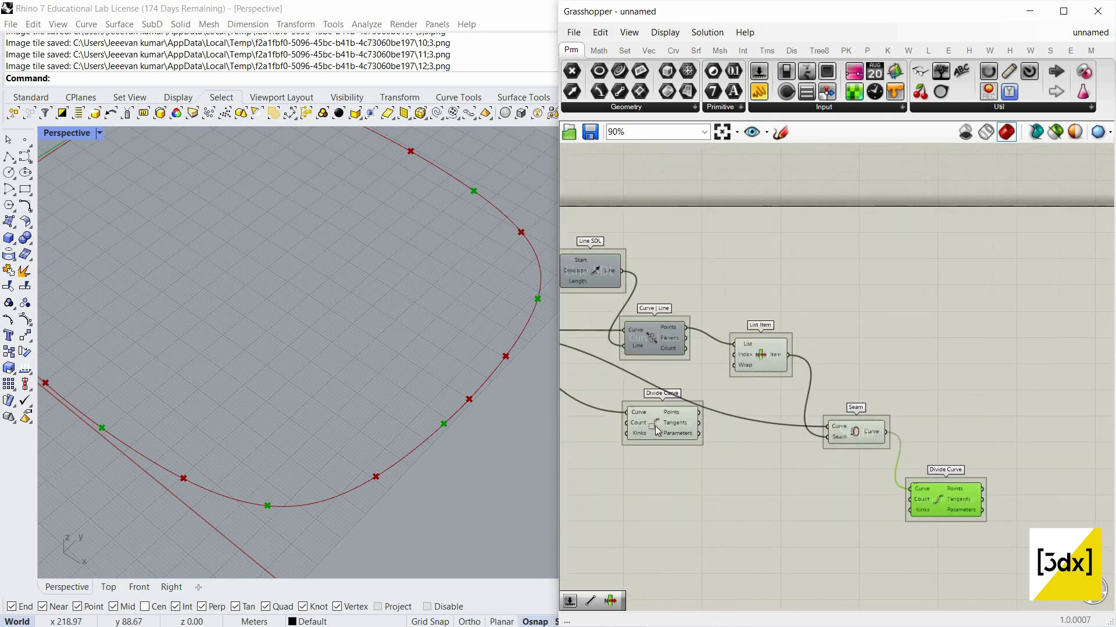
click(655, 427)
key(Delete)
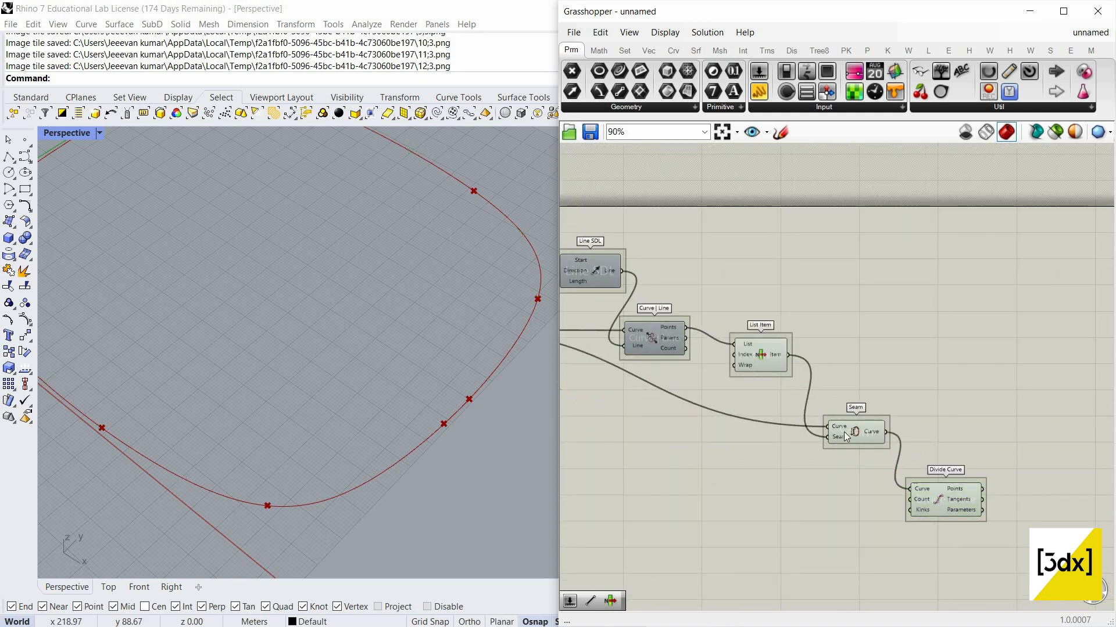
scroll(844, 431, up, 10)
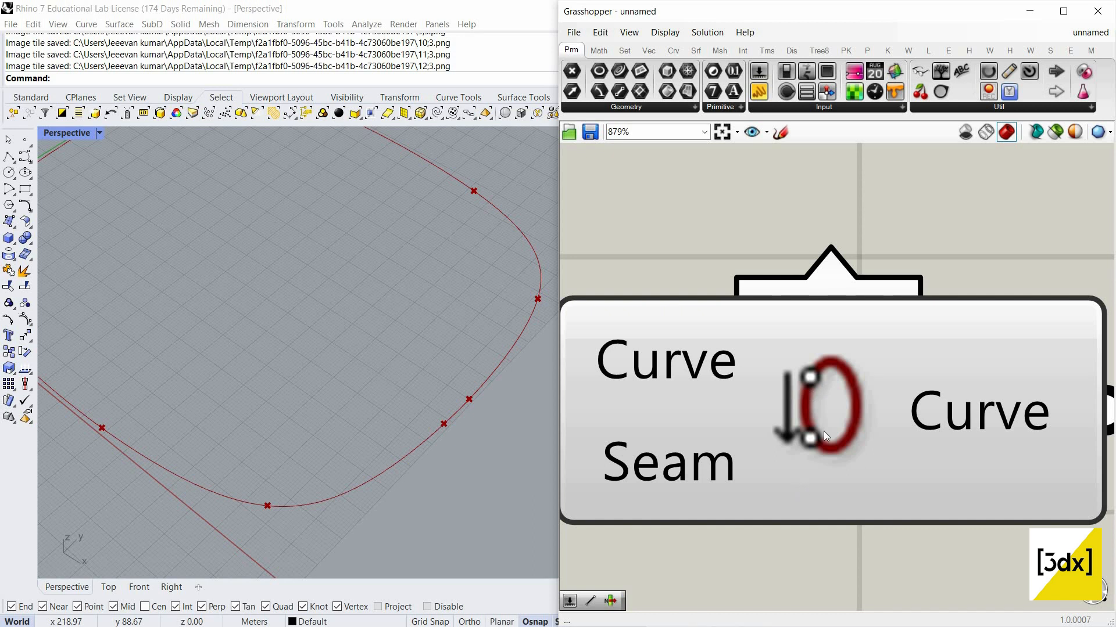
scroll(824, 431, down, 9)
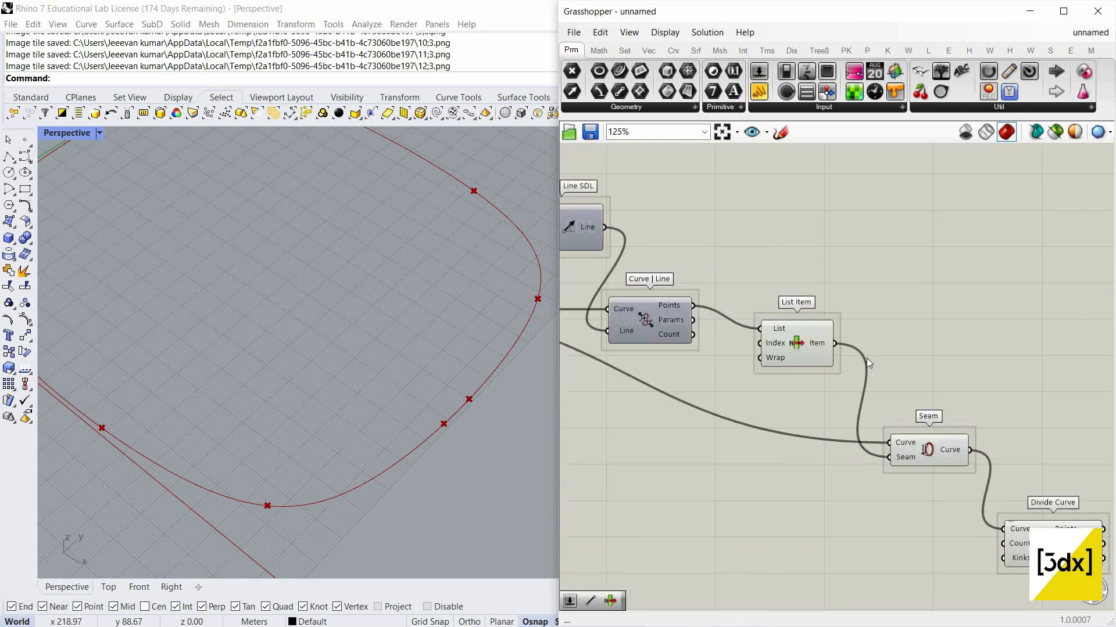
click(1045, 529)
key(Delete)
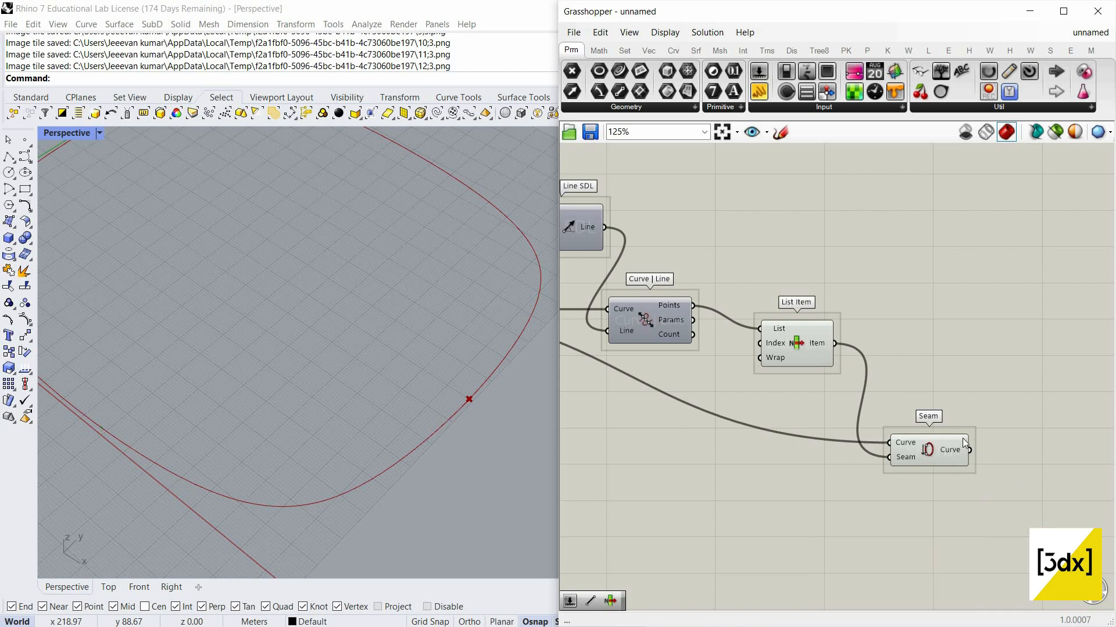
Add a Divide Curve component beside Seam and connect Seam's Curve output to its Curve input
mouse_move(962, 438)
scroll(488, 360, down, 5)
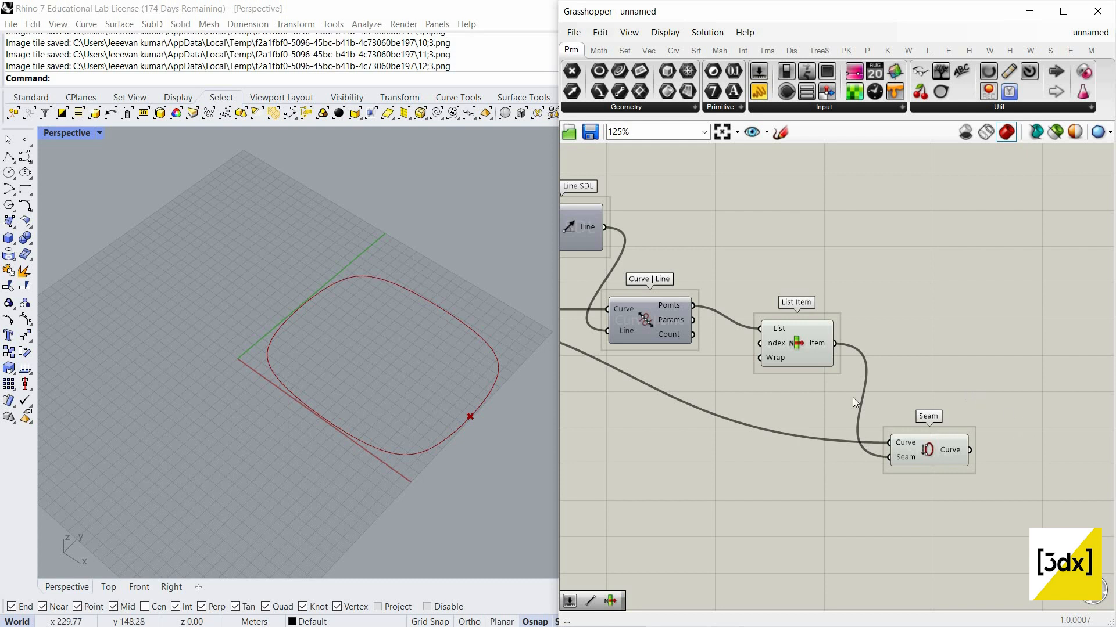
scroll(931, 416, down, 2)
scroll(930, 421, up, 2)
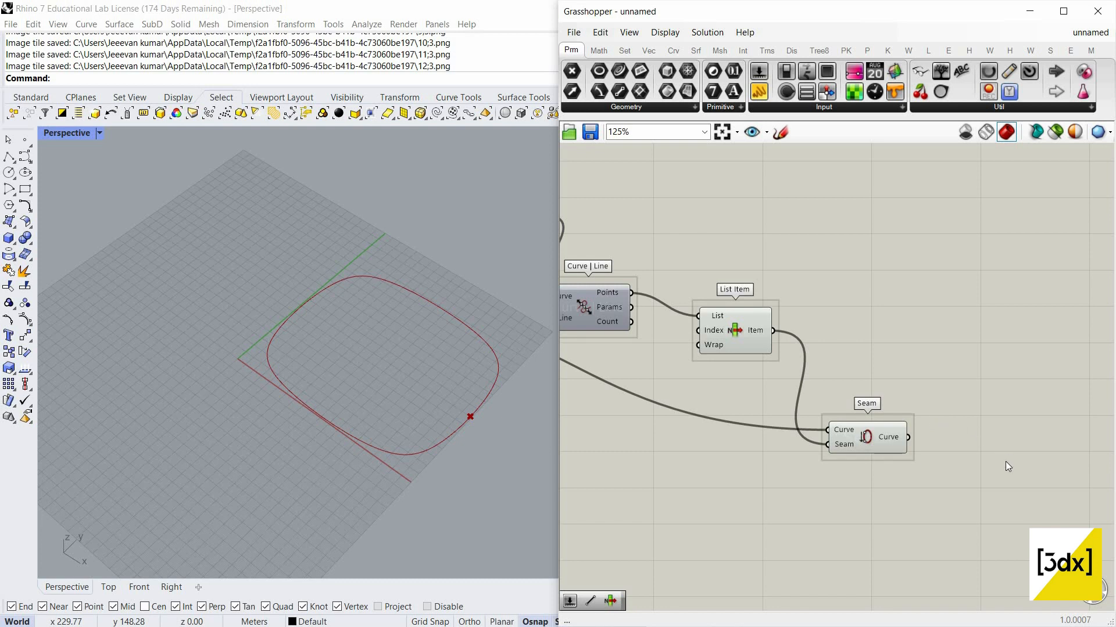
drag(844, 396, 1001, 486)
double_click(1000, 482)
text(d)
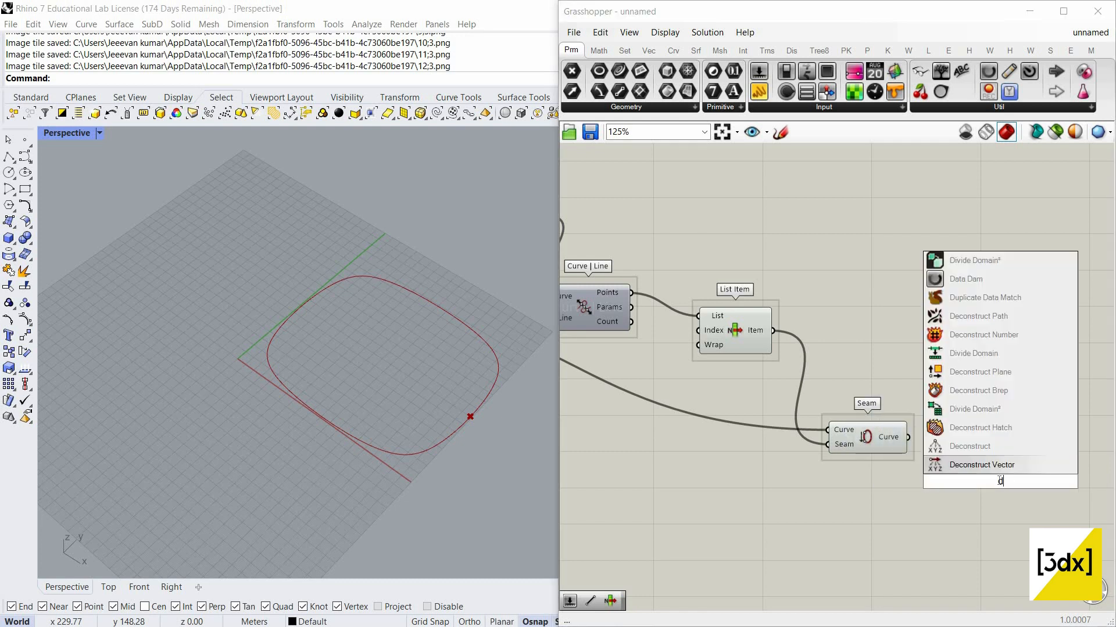
text(ivi)
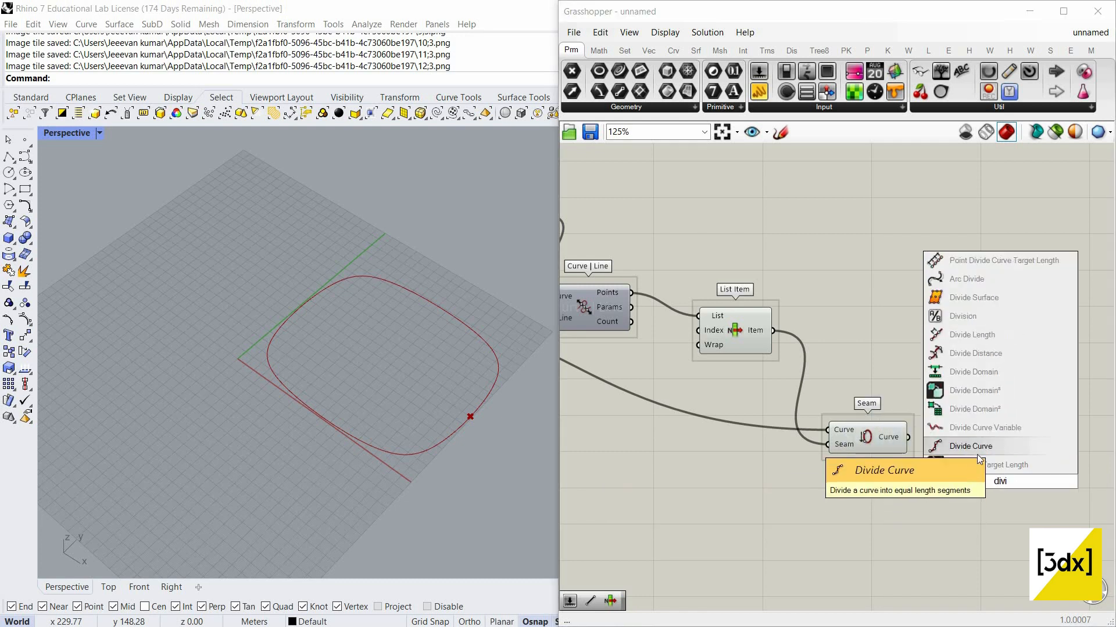
click(978, 456)
drag(951, 467, 909, 438)
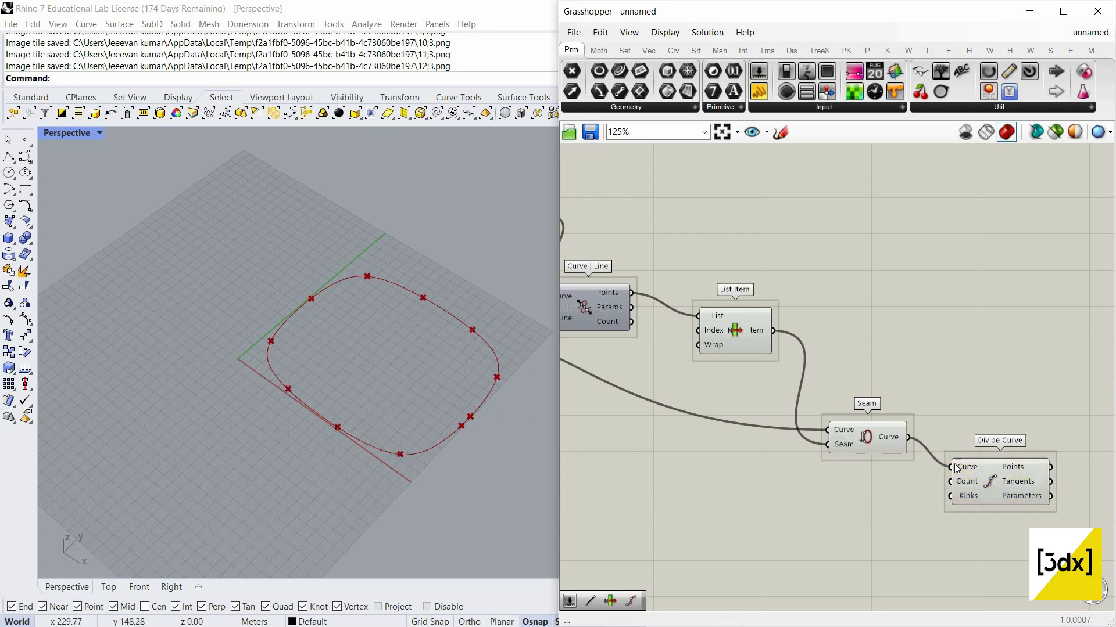
Add a Number Slider with value 20 and connect it to the Count input of Divide Curve
double_click(773, 504)
text(20)
key(Return)
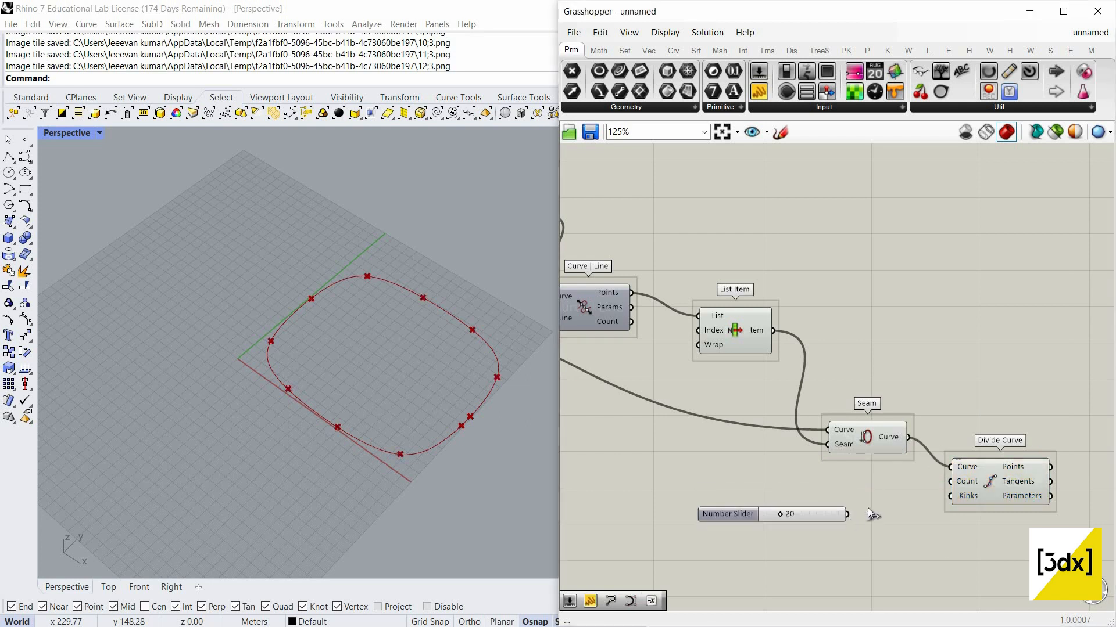
drag(956, 481, 815, 488)
Turn off the viewport preview of the List Item and Seam components
drag(886, 470, 734, 286)
right_click(739, 256)
click(781, 281)
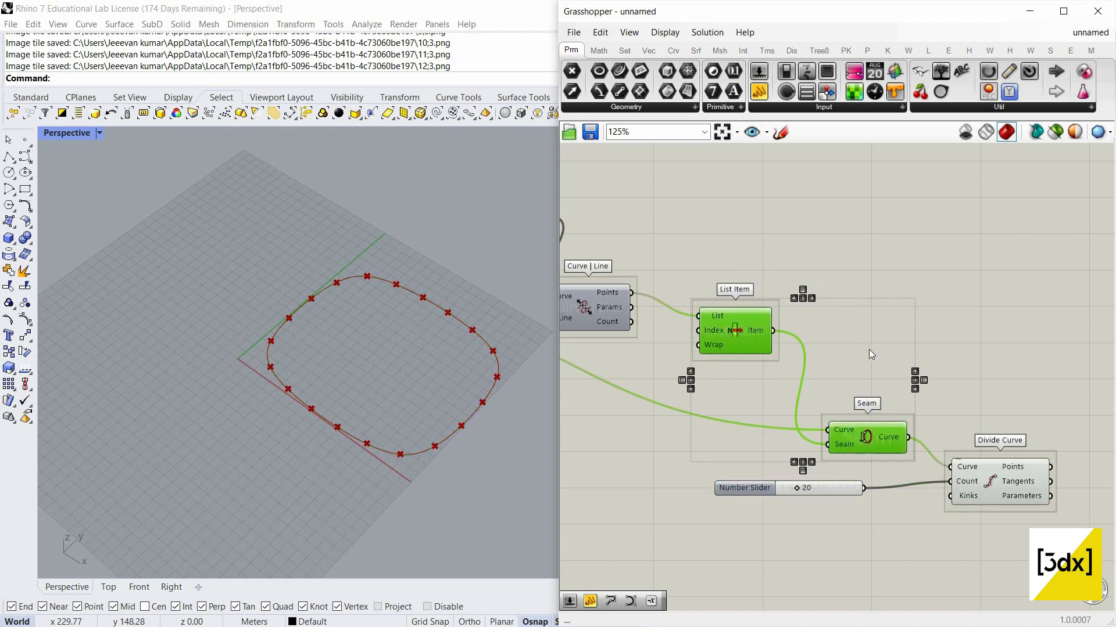
Try to turn off the preview of the Area, Unit X, Line SDL and Nurbs Curve components
scroll(831, 382, down, 5)
scroll(782, 381, down, 2)
scroll(748, 368, up, 1)
drag(760, 372, 678, 277)
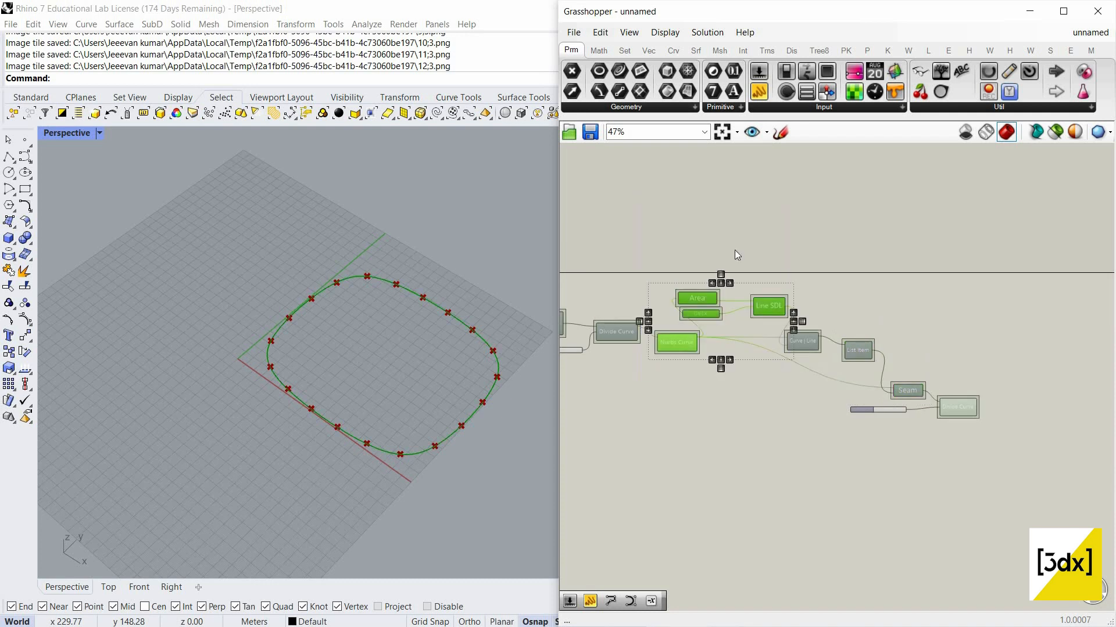
right_click(684, 217)
click(729, 240)
scroll(630, 251, up, 1)
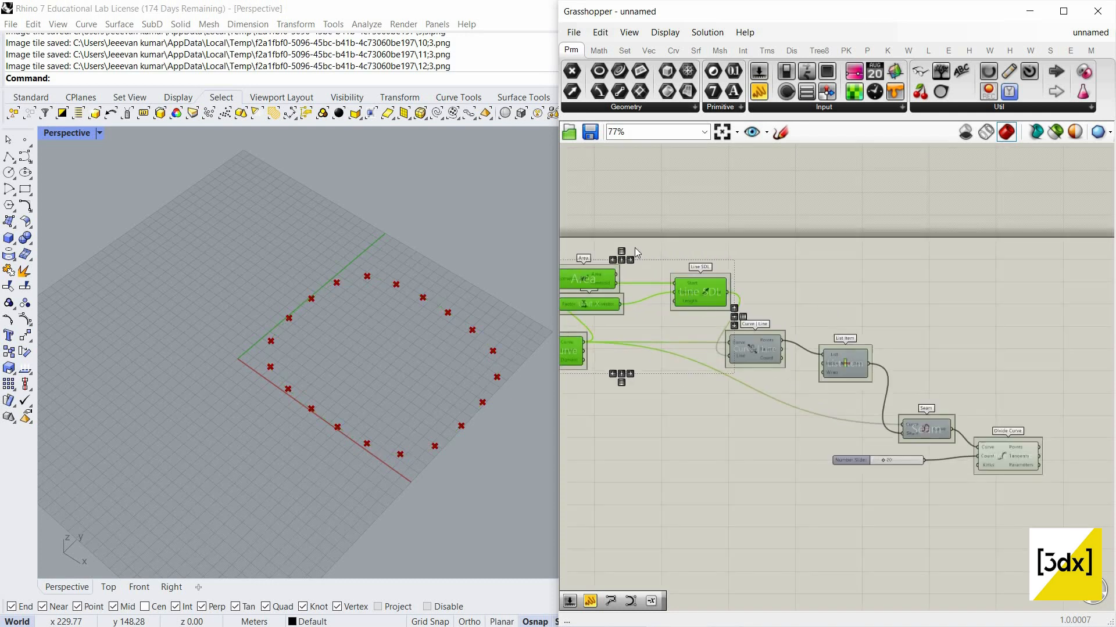
scroll(674, 221, up, 1)
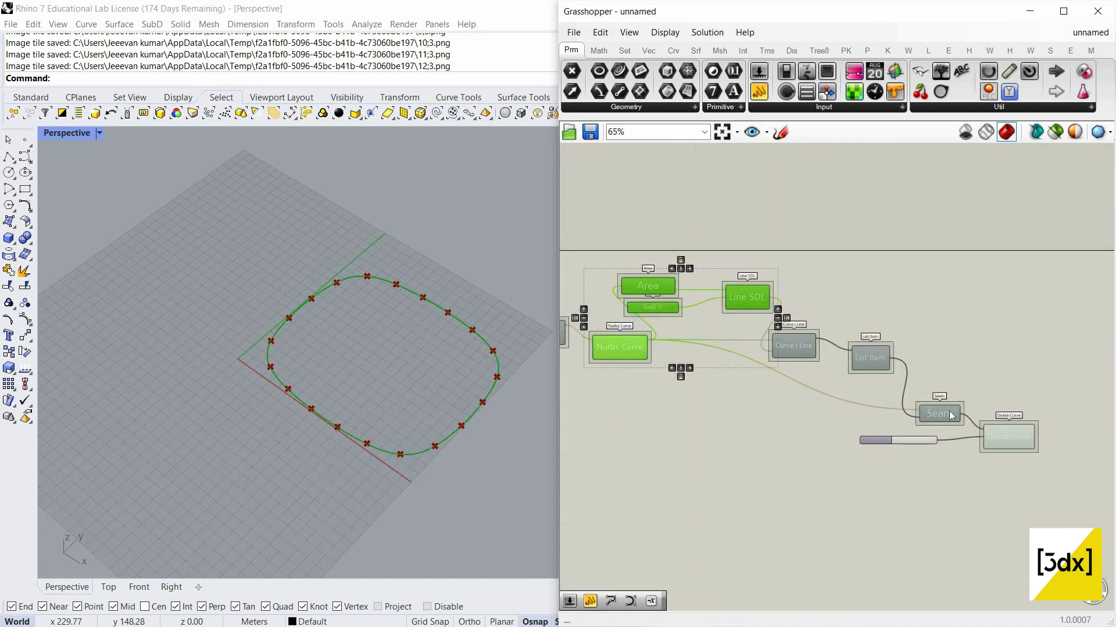
click(1009, 446)
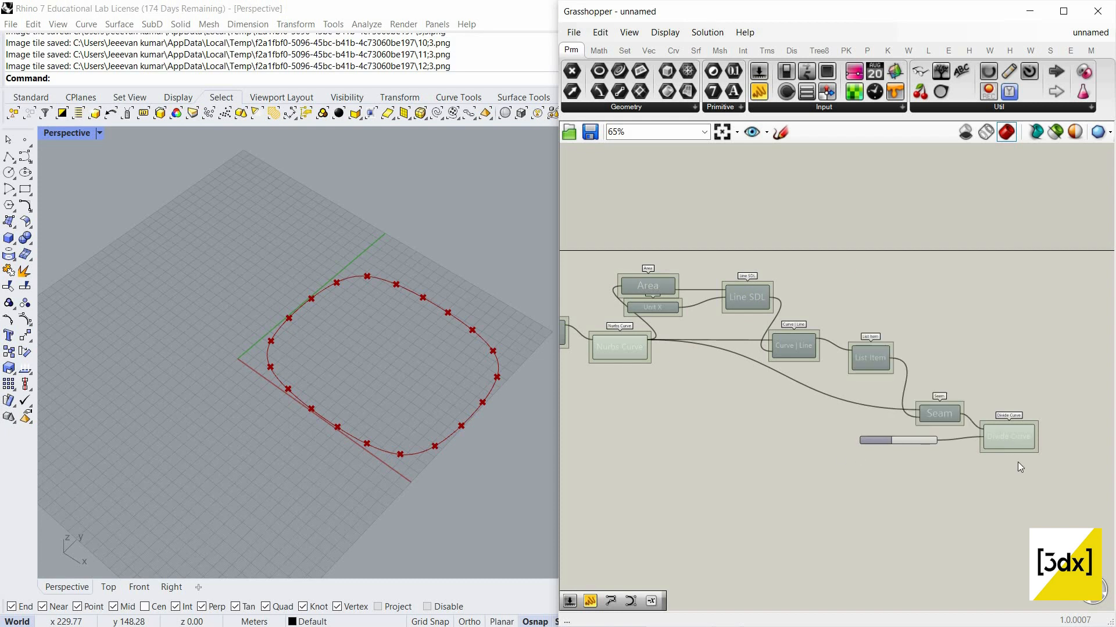
Add a Move component beside Divide Curve and connect Divide Curve's Points output to its Geometry input
scroll(1018, 463, down, 4)
scroll(1018, 463, up, 4)
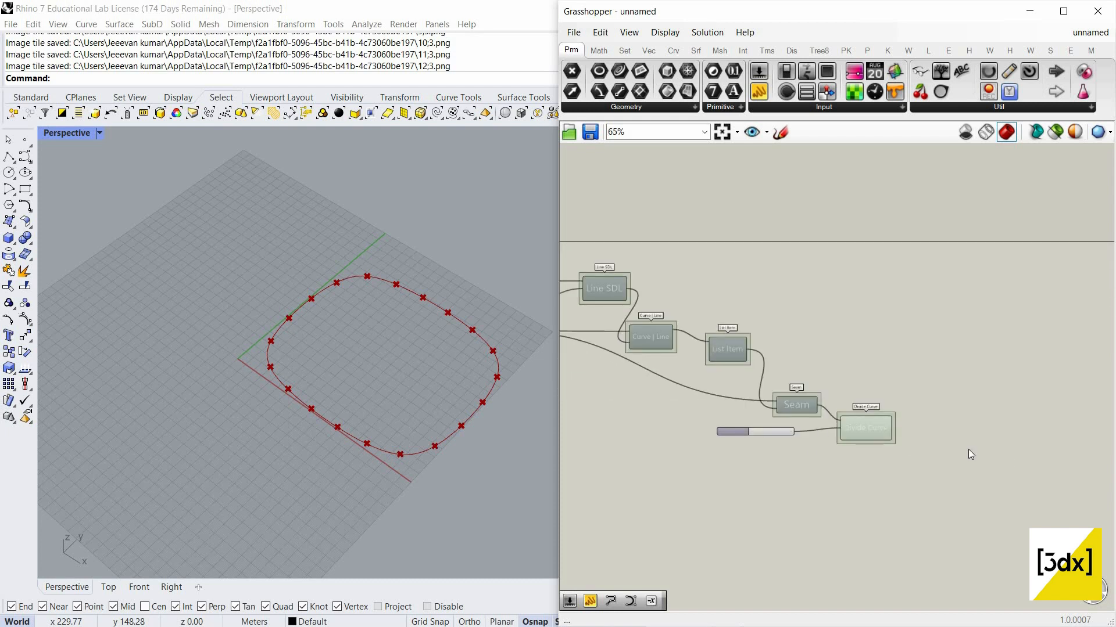
scroll(915, 436, up, 4)
double_click(918, 429)
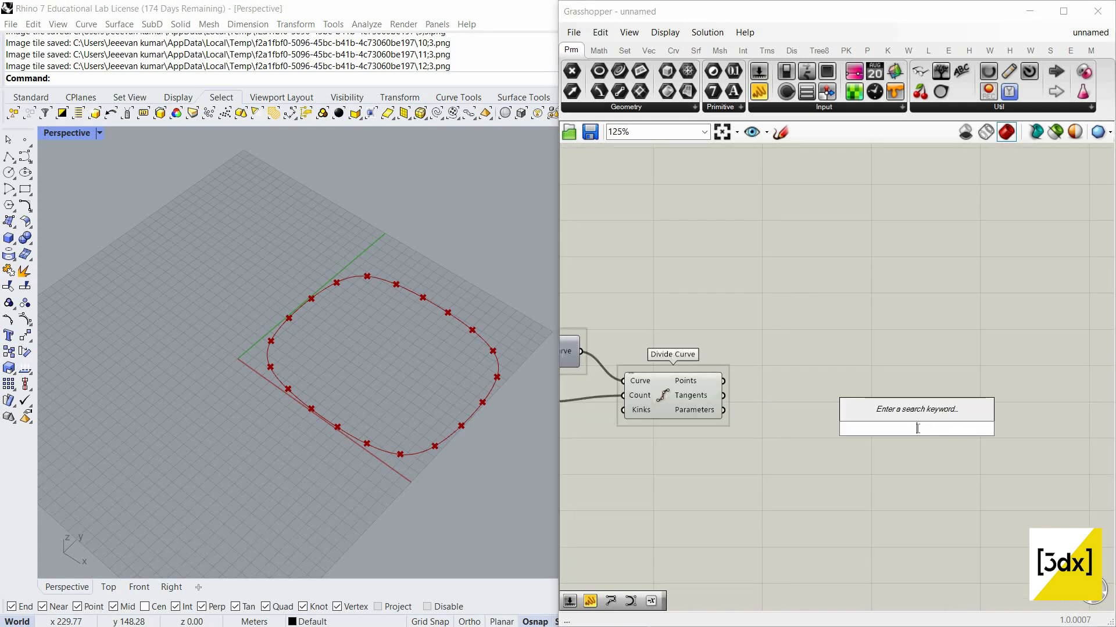
text(move)
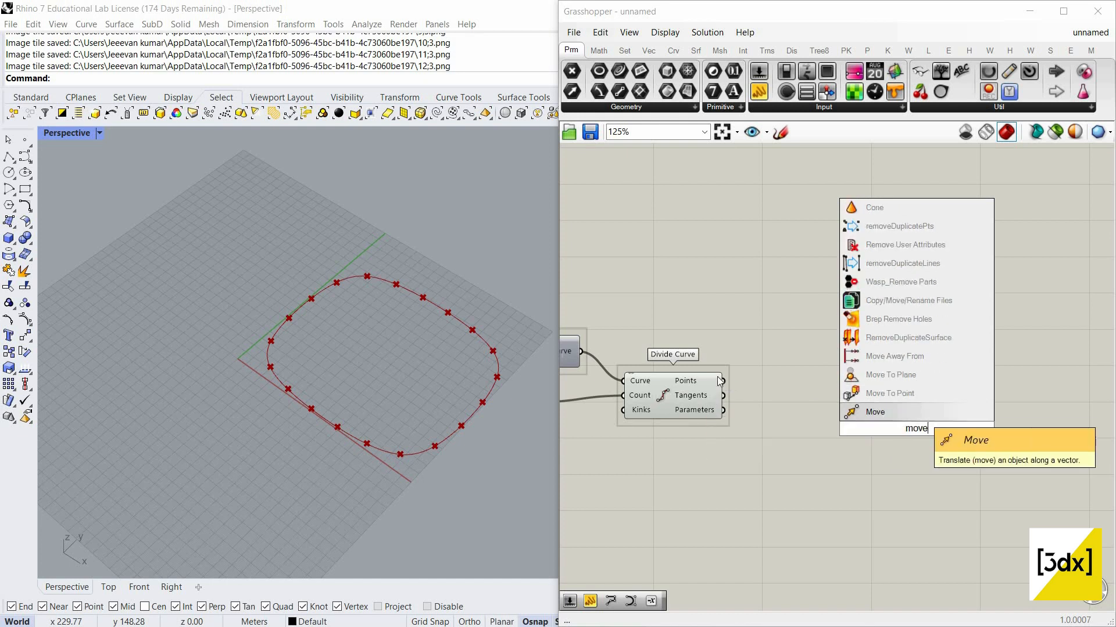
click(918, 413)
drag(920, 421, 919, 394)
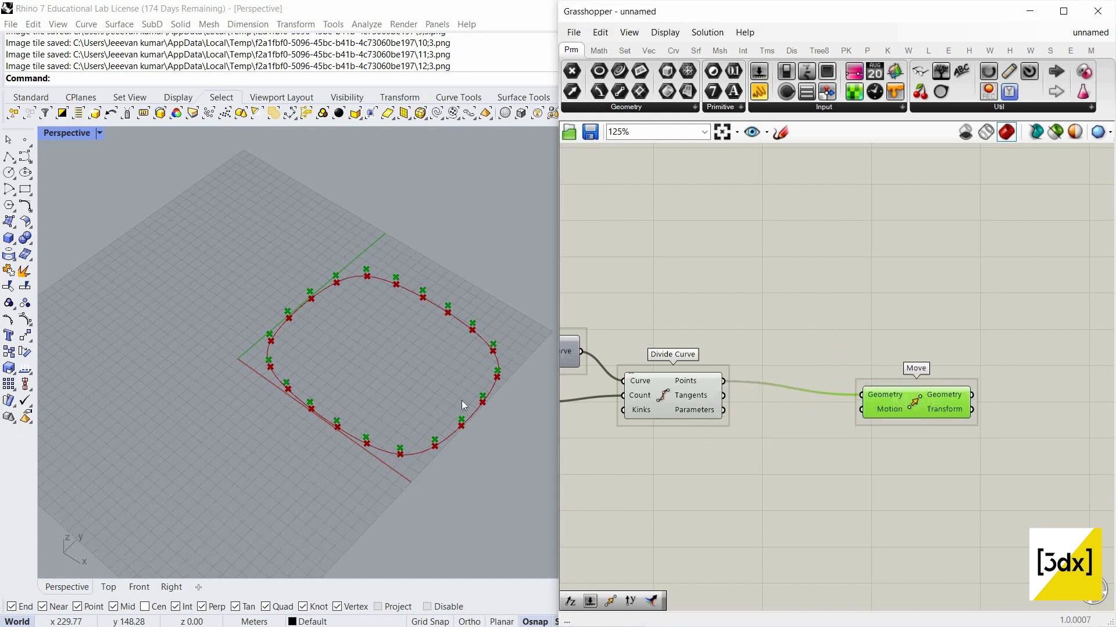
Add a Unit Z component below Divide Curve and connect its Unit vector output to Move's Motion input
right_drag(444, 303, 448, 291)
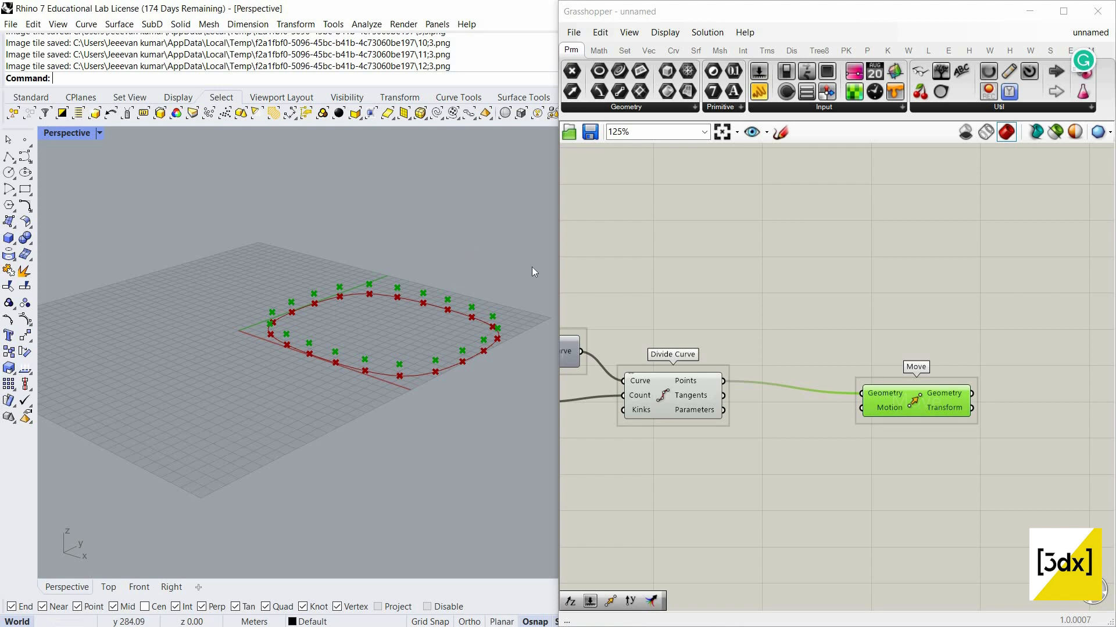
scroll(877, 370, down, 3)
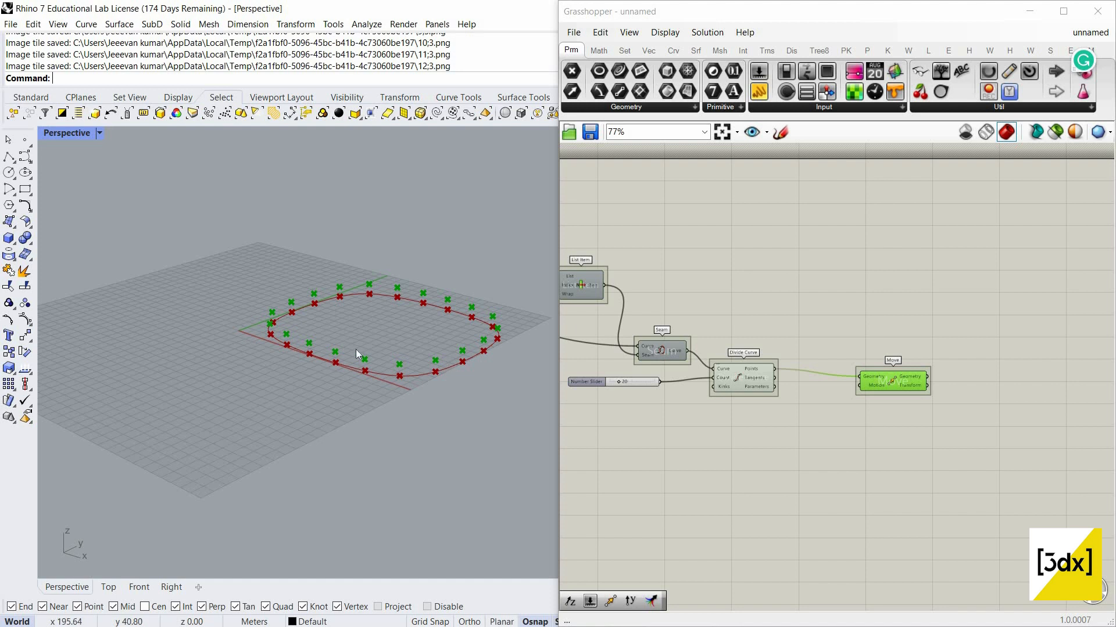
scroll(449, 363, up, 2)
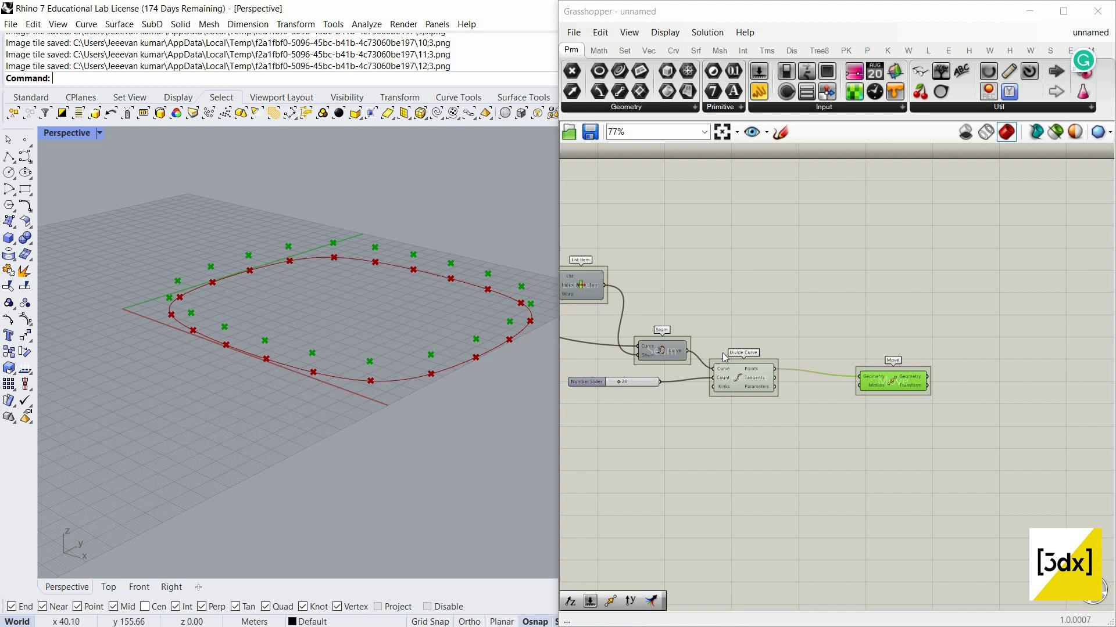
scroll(870, 441, down, 3)
scroll(869, 441, up, 3)
double_click(869, 441)
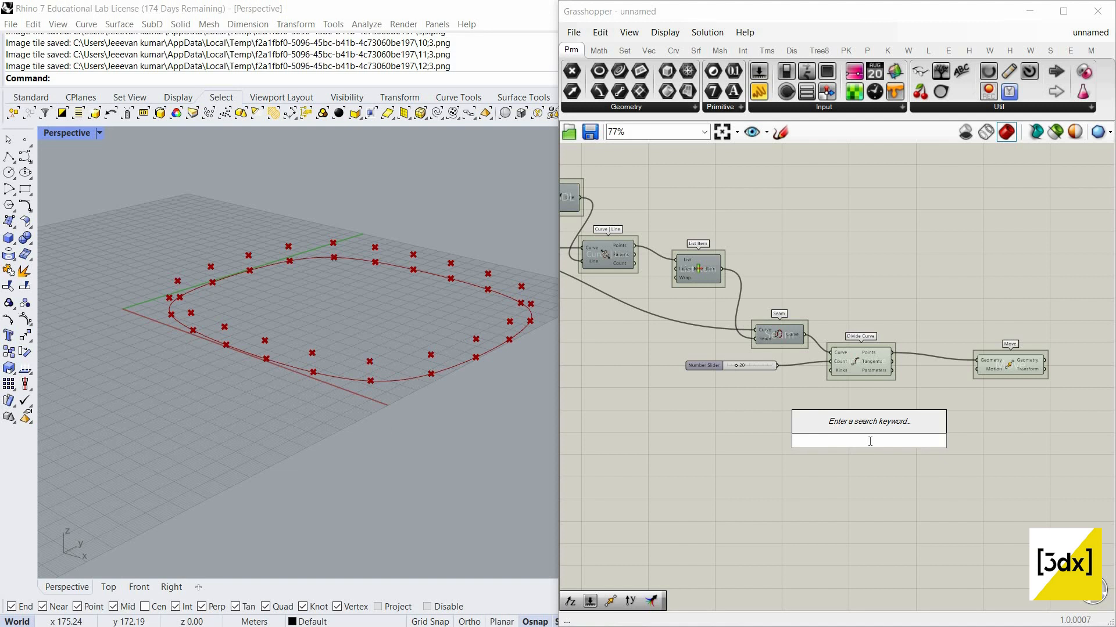
text(unit z)
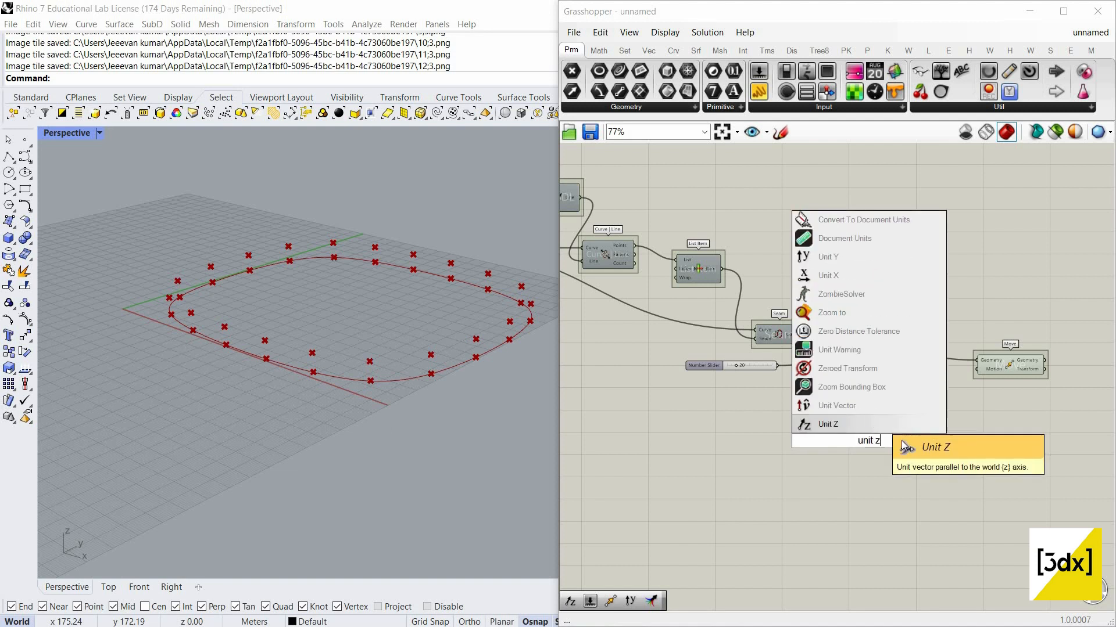
click(877, 424)
drag(977, 370, 900, 440)
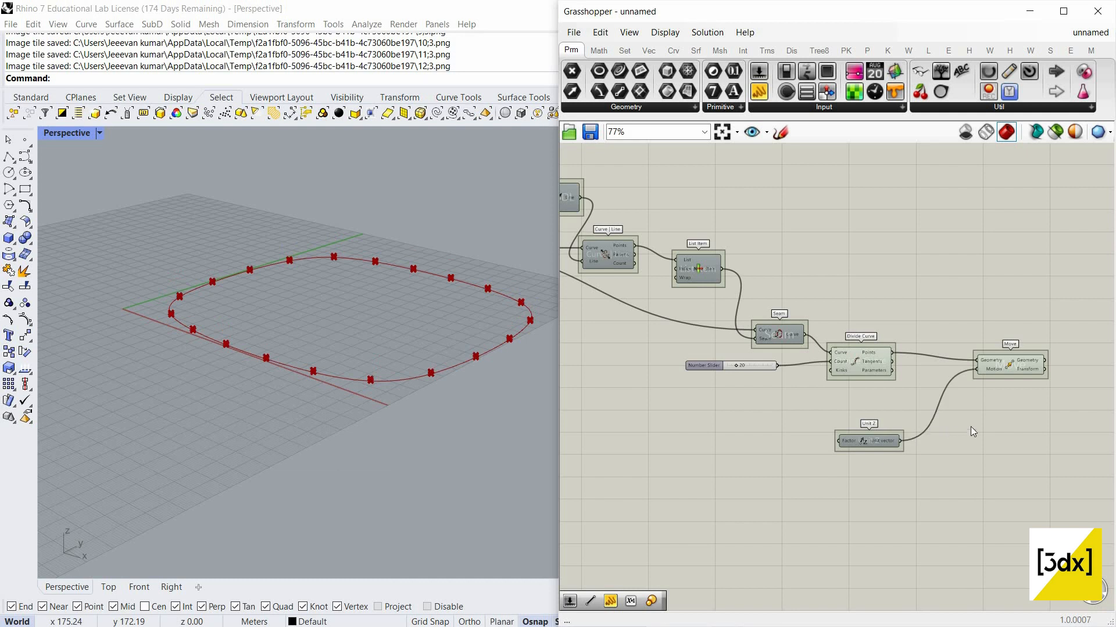
Add an Expression component in the empty canvas area before Unit Z
right_drag(620, 450, 710, 444)
double_click(710, 444)
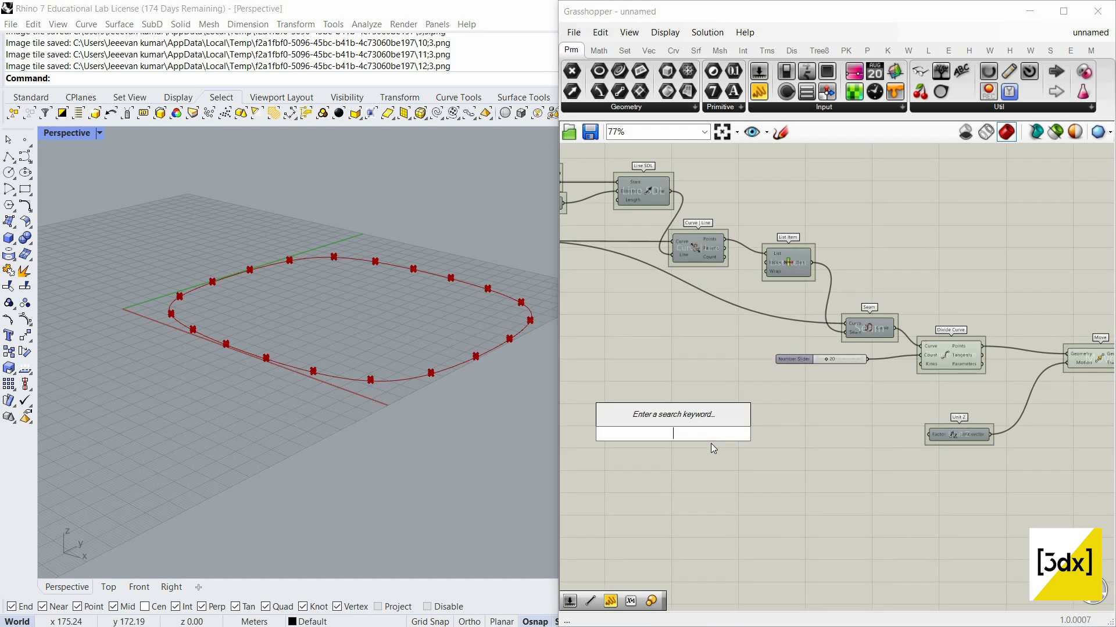
text(expre)
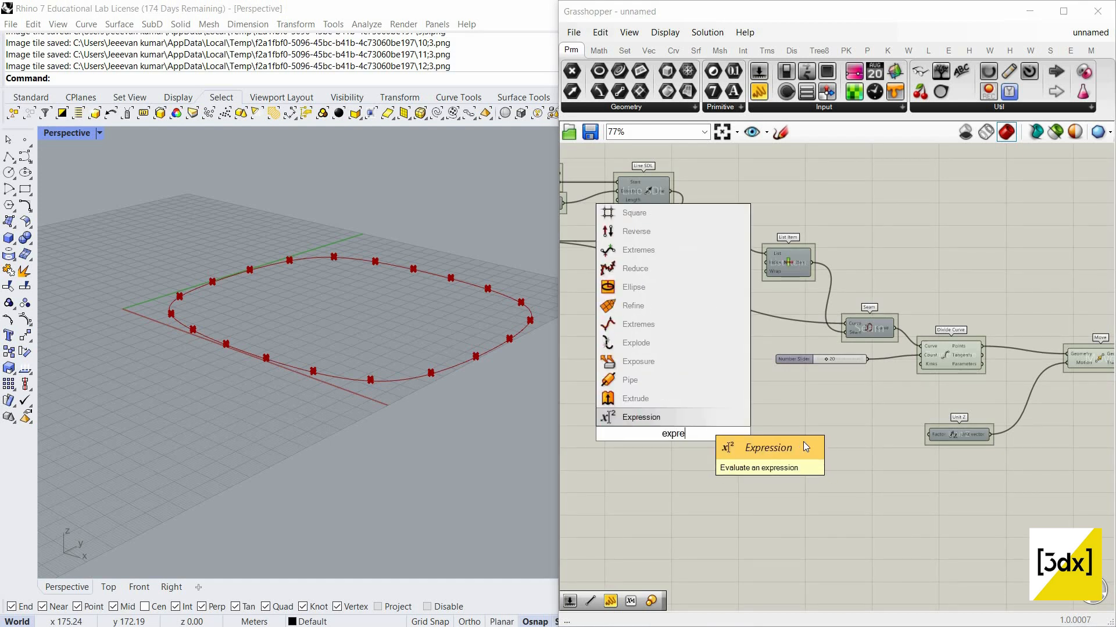
key(Return)
Rename the Expression component's Variable x input as x and its Variable y input as r
scroll(759, 444, up, 3)
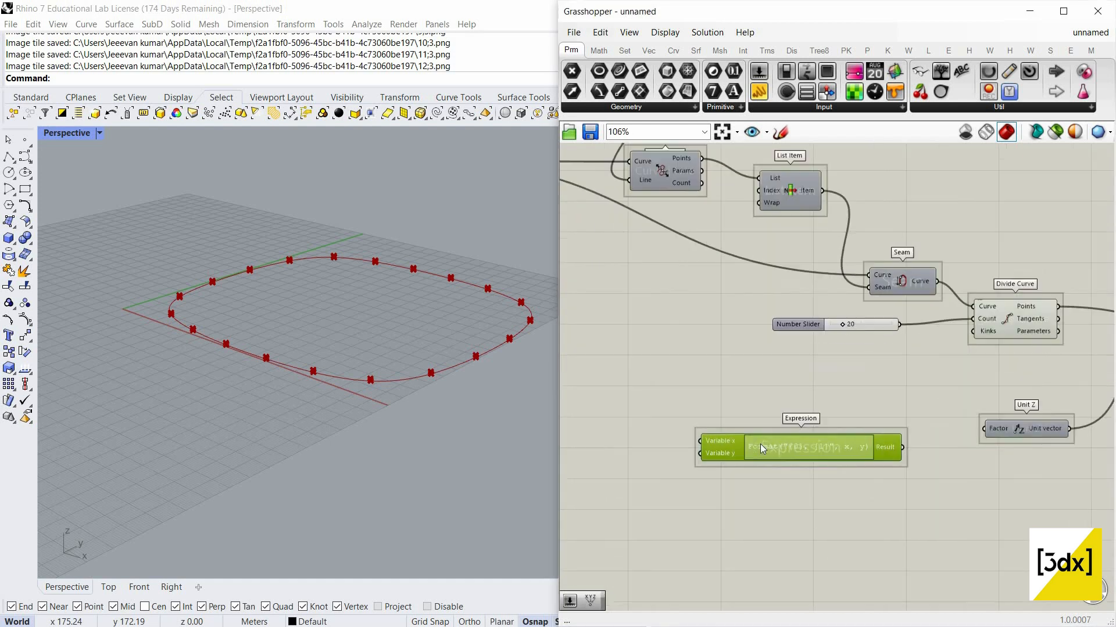
scroll(738, 452, up, 4)
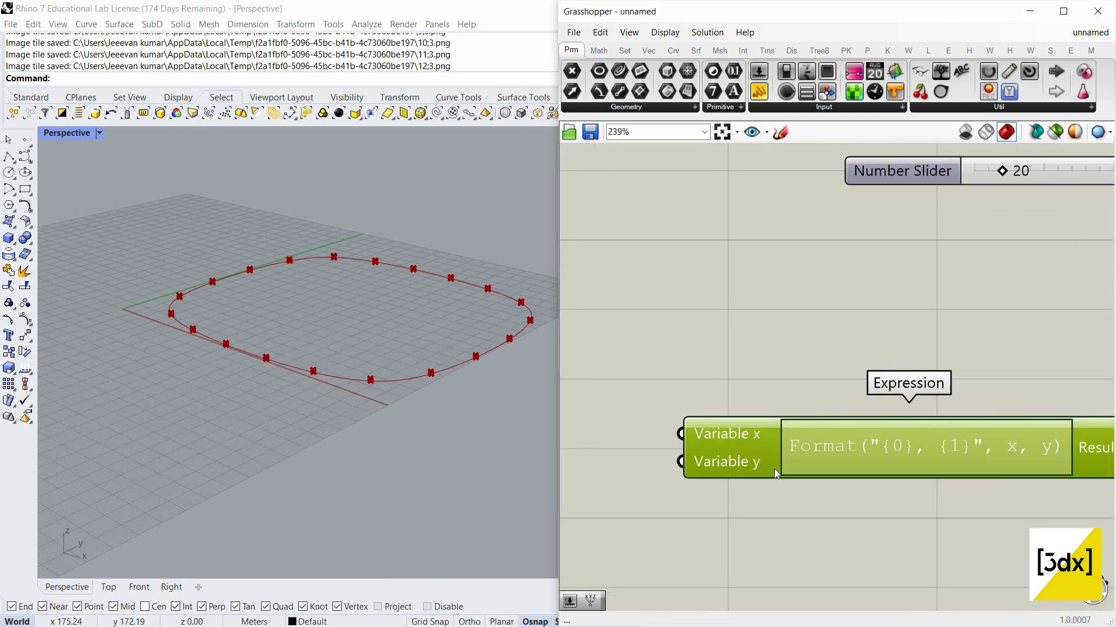
right_click(726, 436)
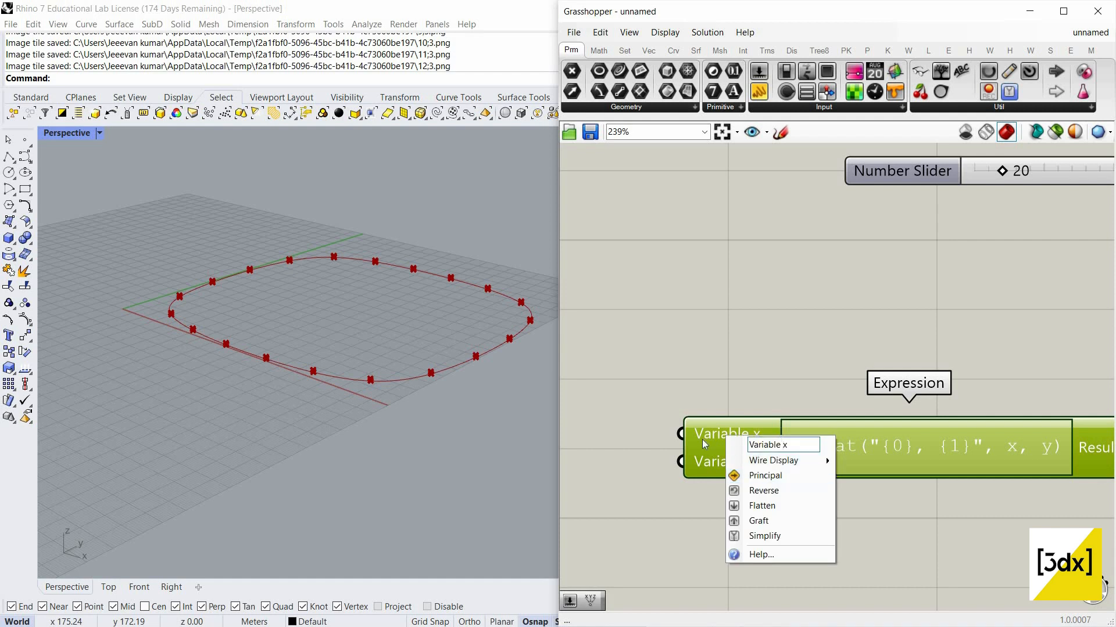
key(ctrl+a)
text(x)
key(Return)
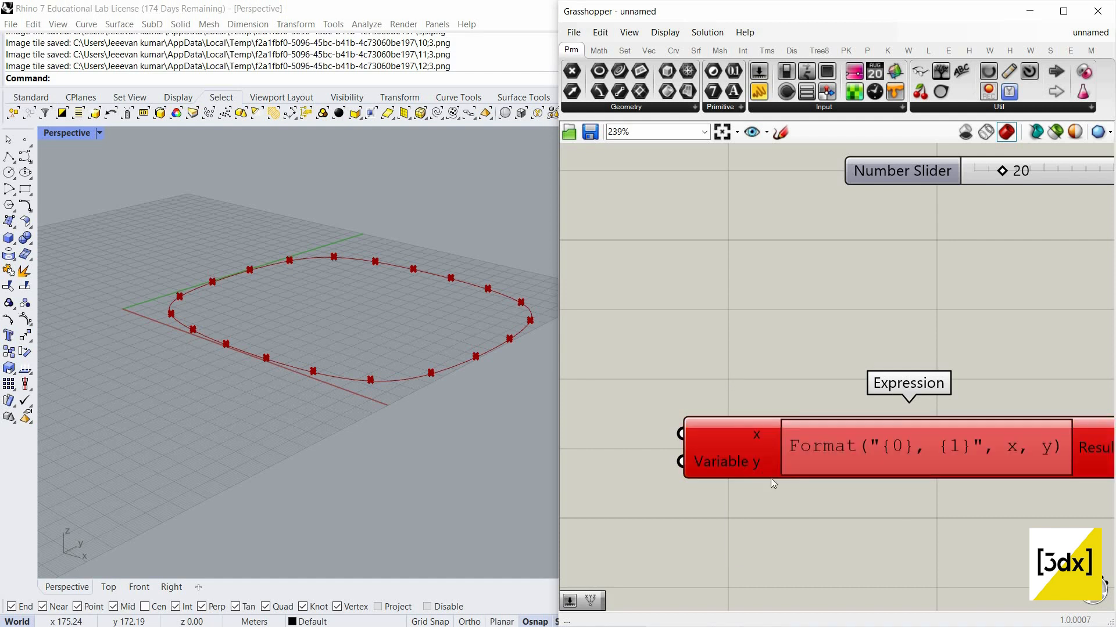
right_click(748, 463)
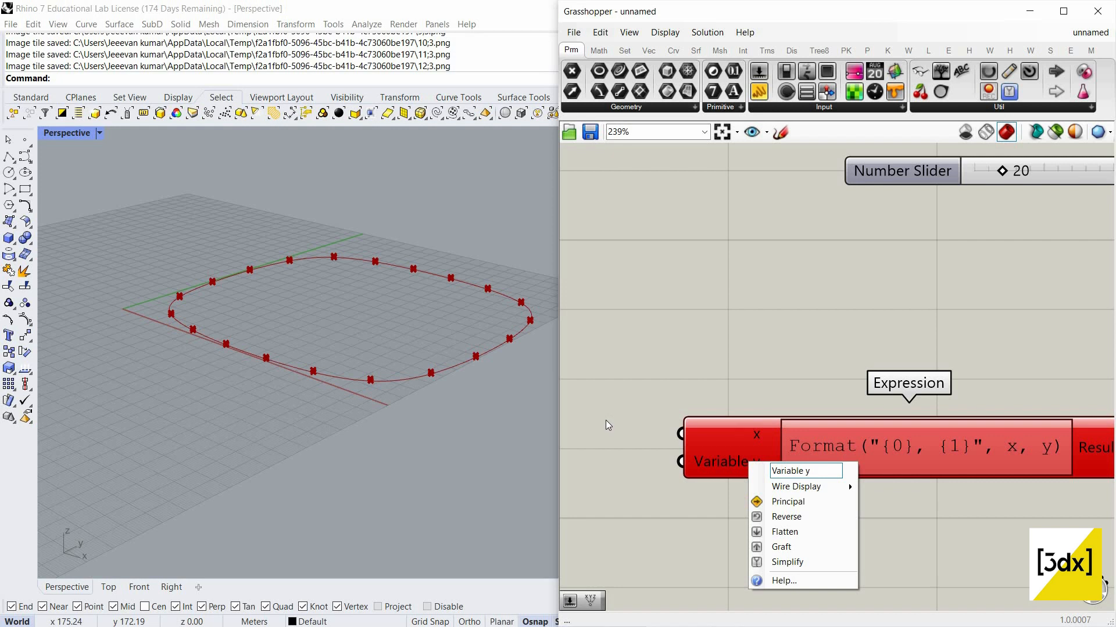
key(ctrl+a)
text(y)
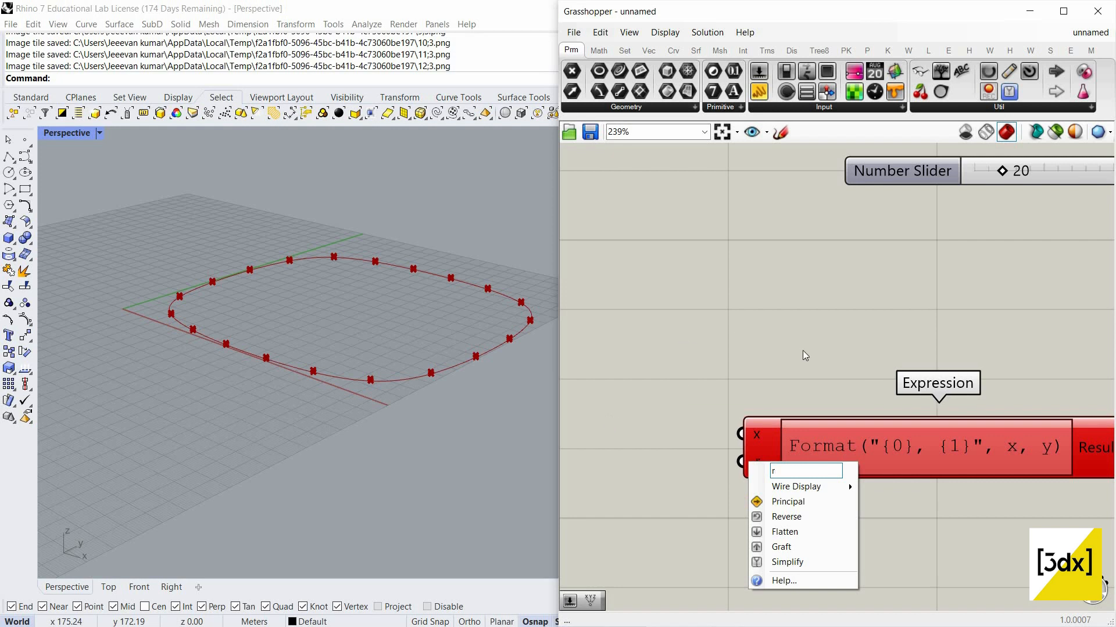
key(Return)
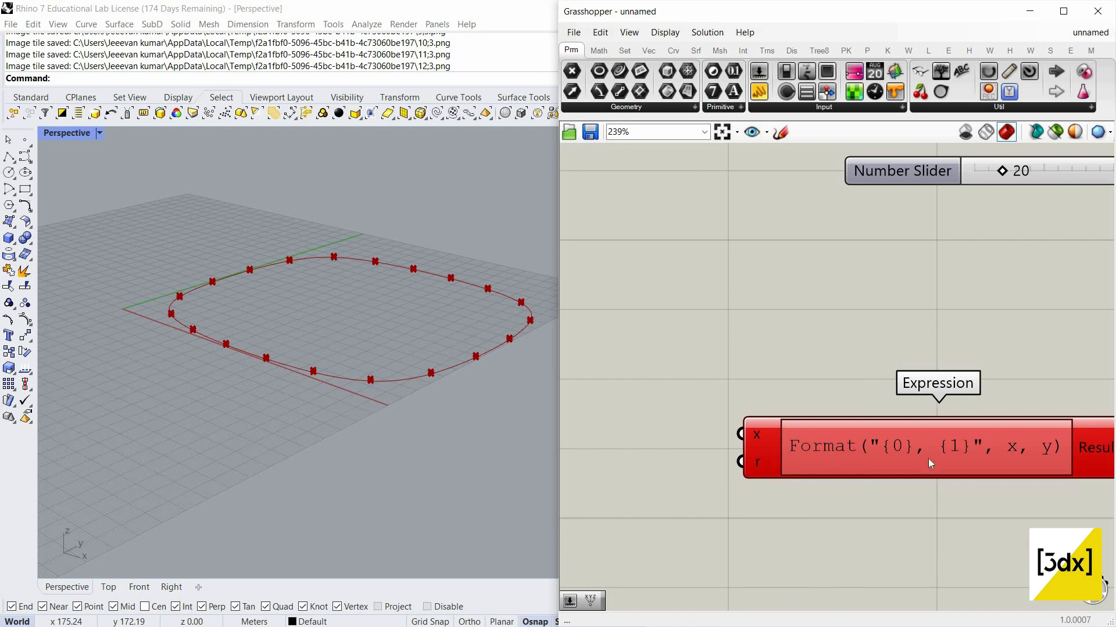
Try to replace the Expression component's formula with cos(x)*r, closing the Expression Designer without applying it
double_click(926, 459)
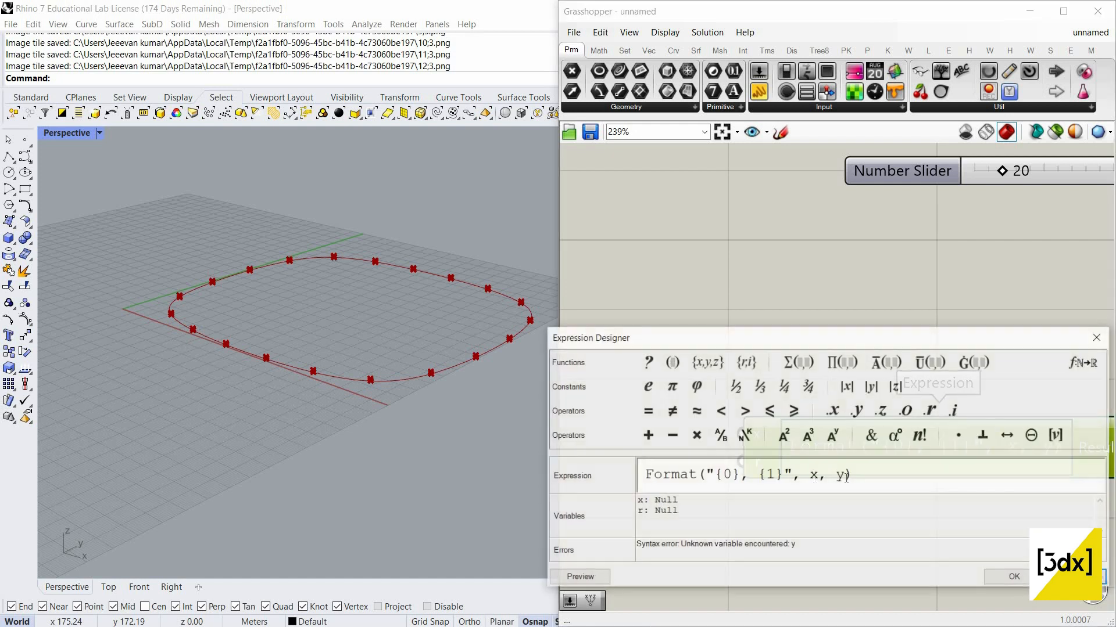
key(ctrl+a)
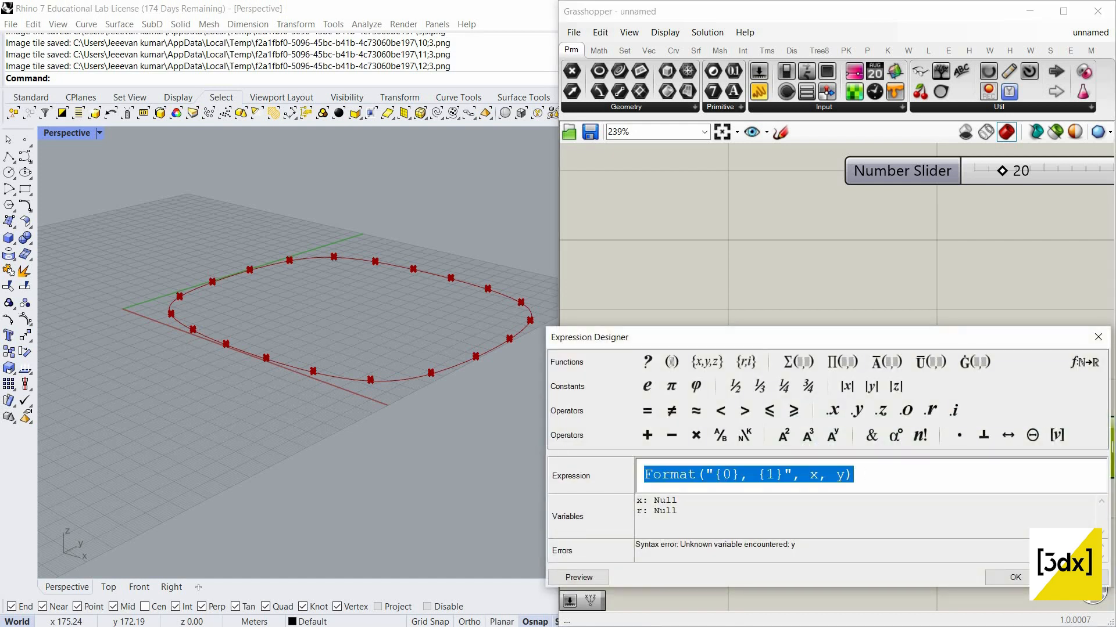
text(cos)
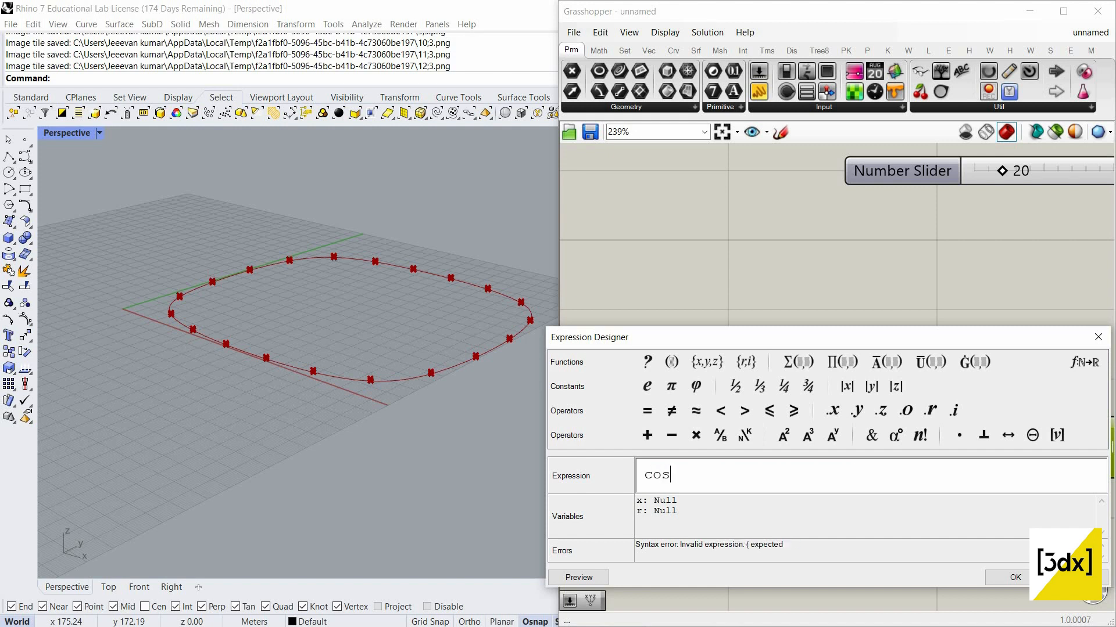
text( (x))
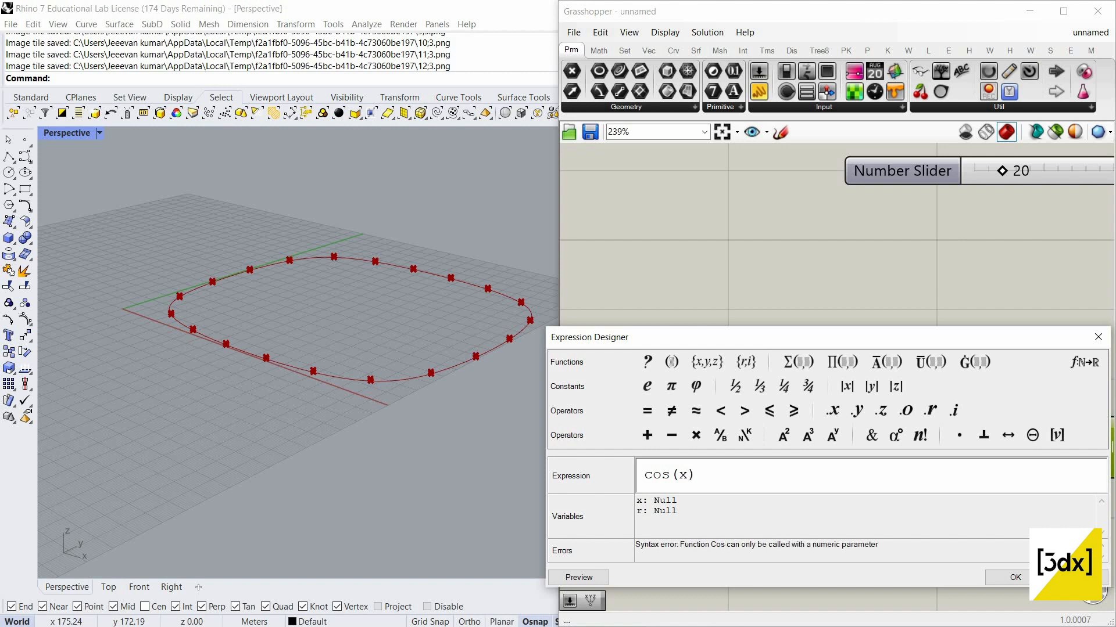
text(*)
text(r)
drag(715, 474, 674, 471)
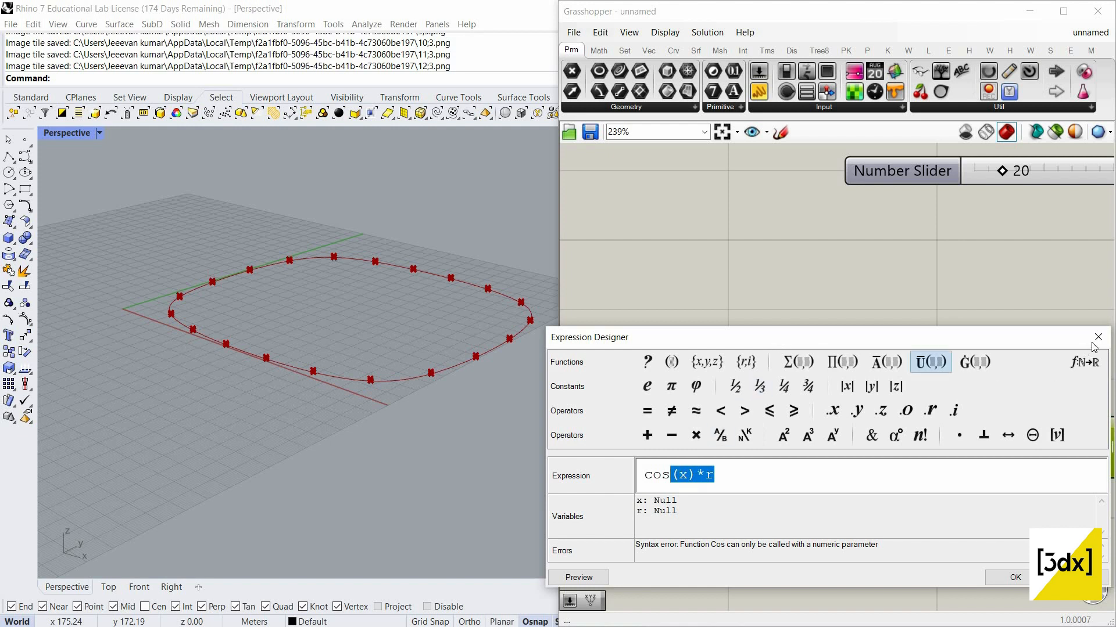
click(843, 373)
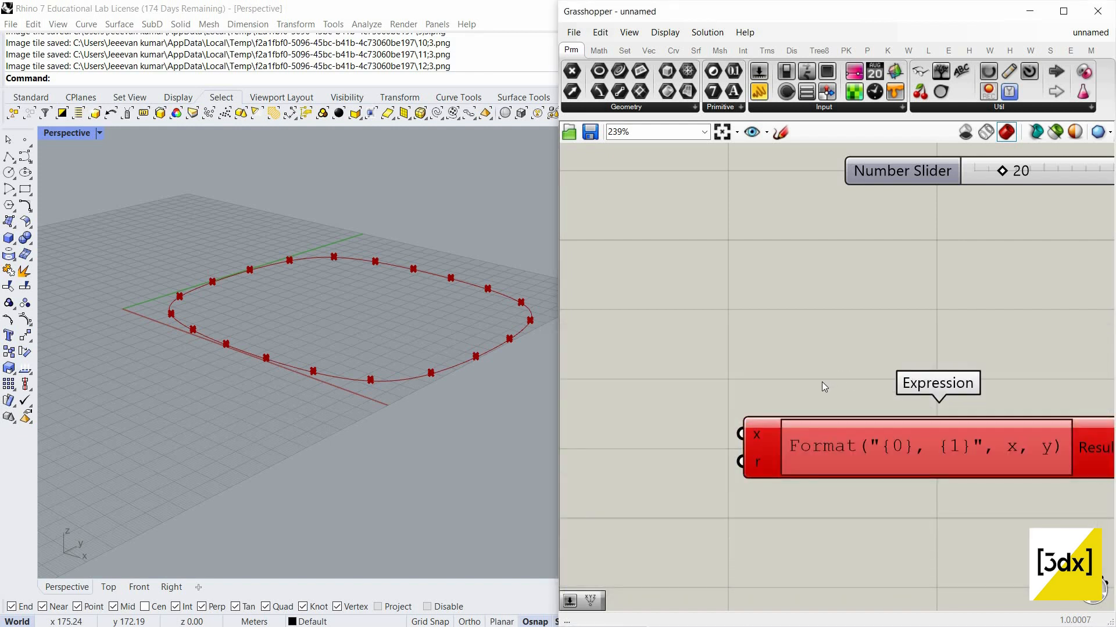
Undo the renaming of both Expression component inputs
key(ctrl+z)
key(ctrl+z)
click(726, 463)
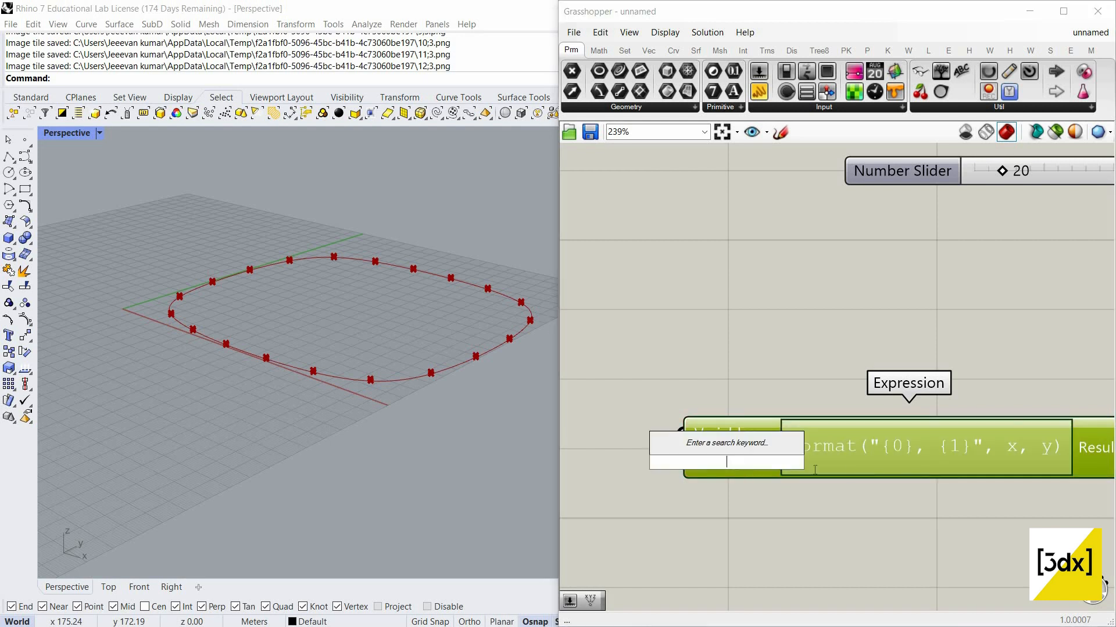
Replace the Expression component's formula with cos(x)*r and apply it
double_click(851, 451)
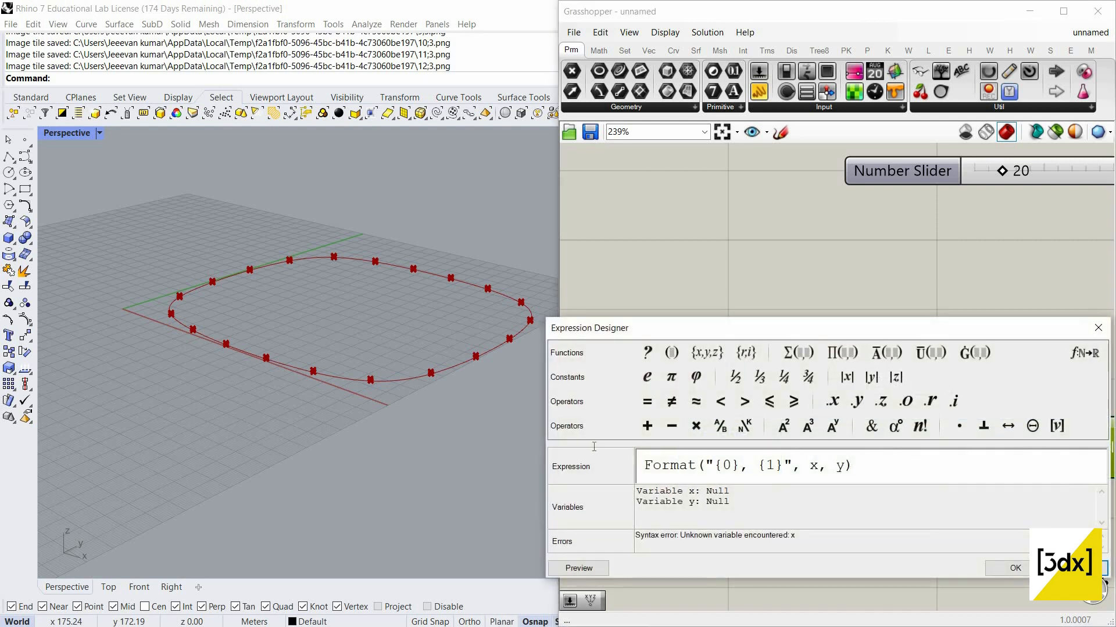
key(ctrl+a)
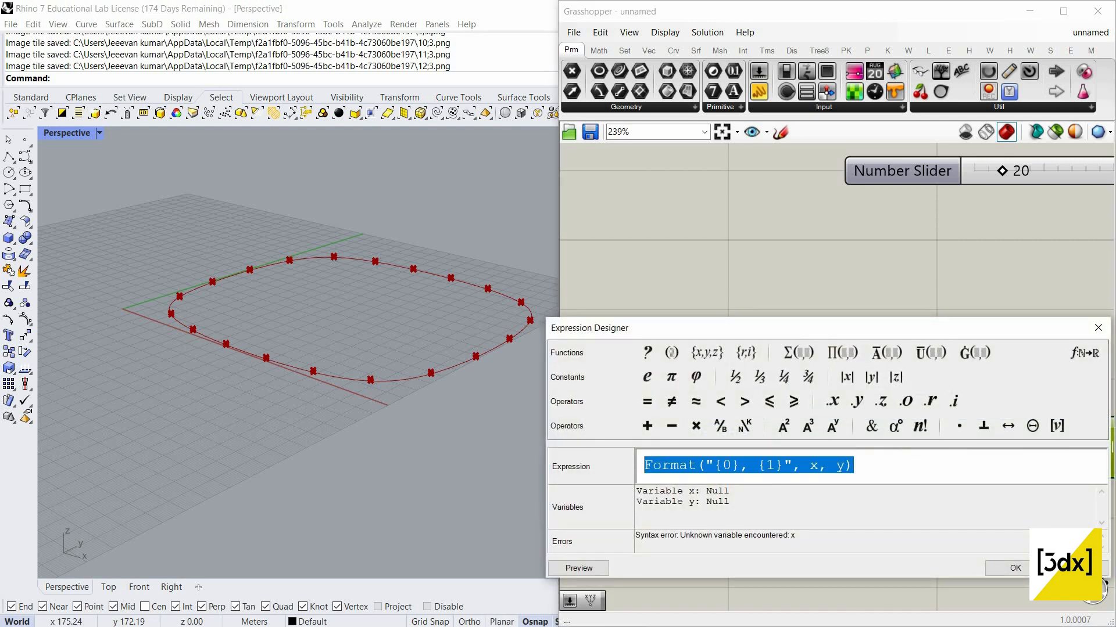
text(Cos)
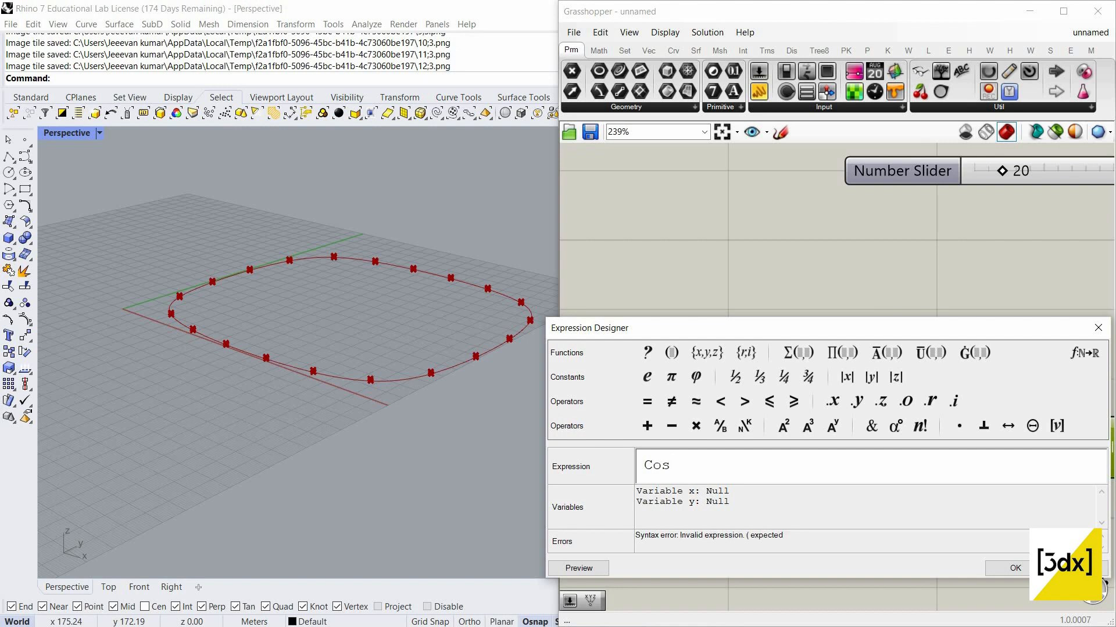
key(BackSpace)
key(BackSpace)
key(BackSpace)
text(cos)
click(671, 352)
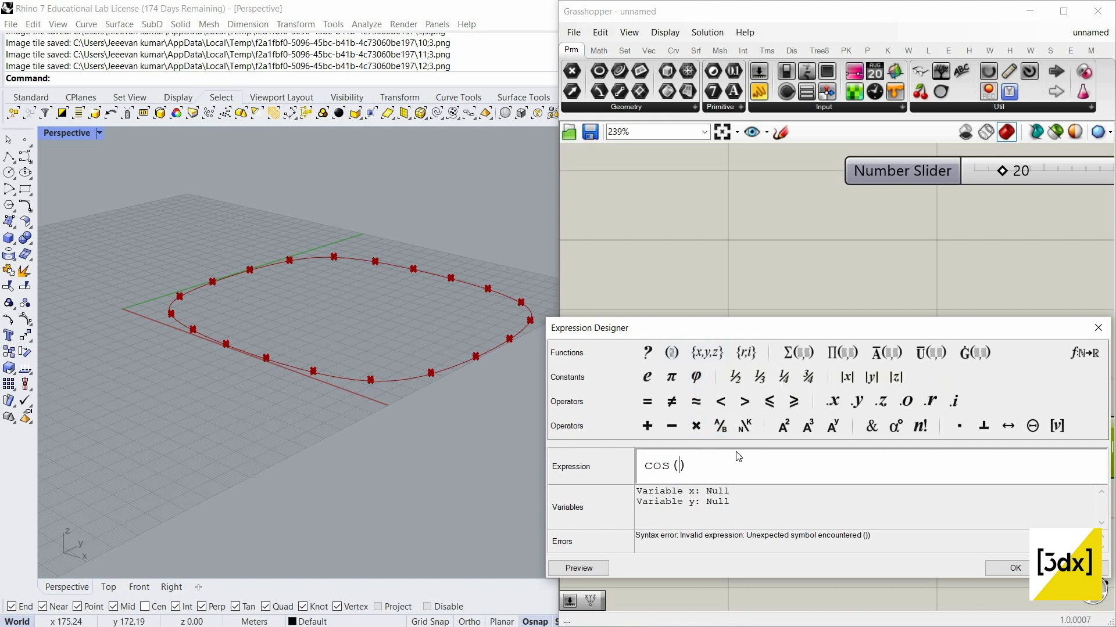
text(x)
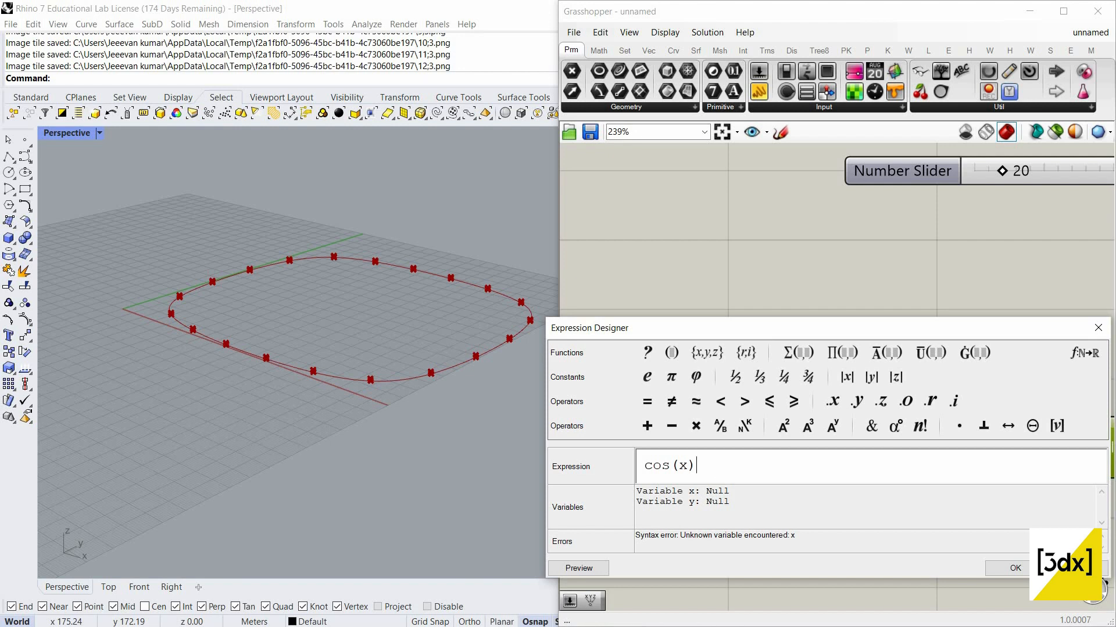
text(*r)
click(1013, 568)
Rename the Expression component's Variable x input as x and check the variable list in the Expression Designer
scroll(840, 435, up, 3)
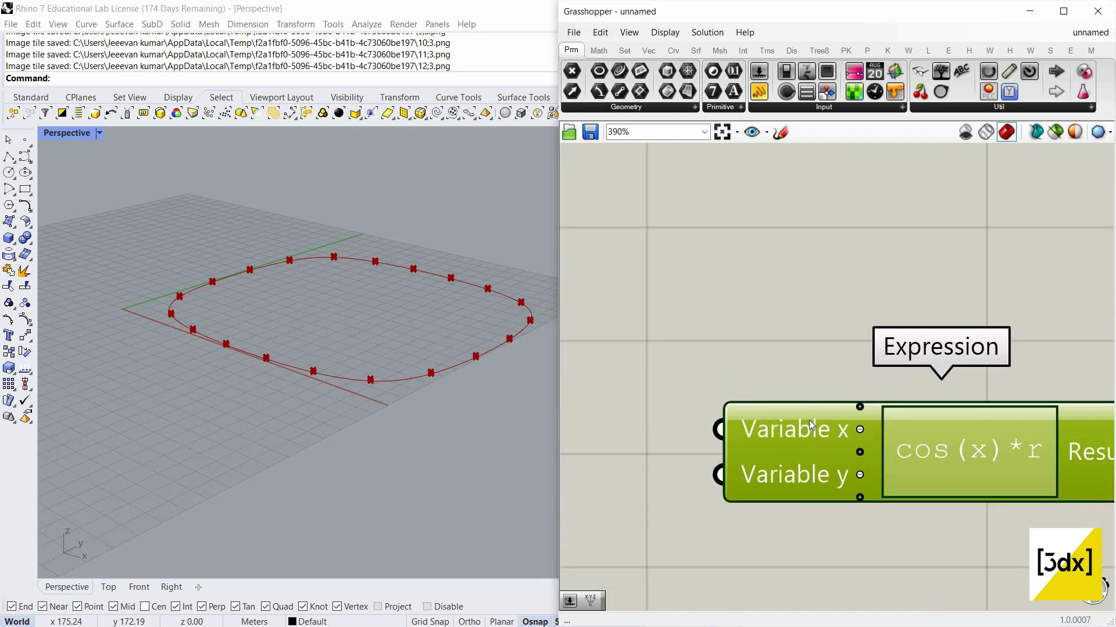
right_click(808, 431)
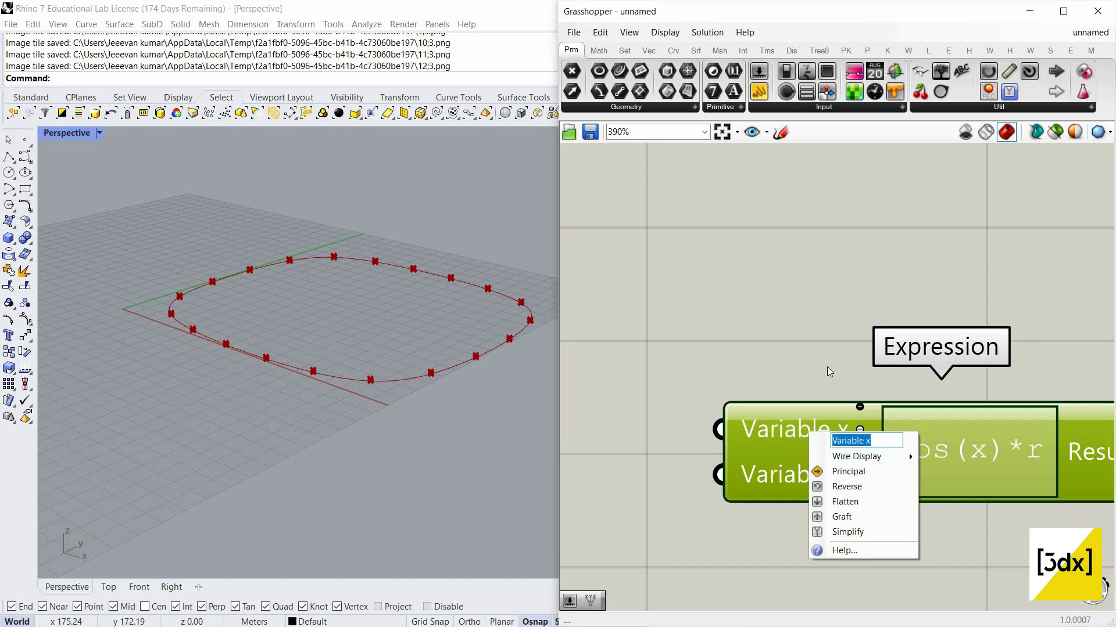
text(x)
key(Return)
double_click(950, 441)
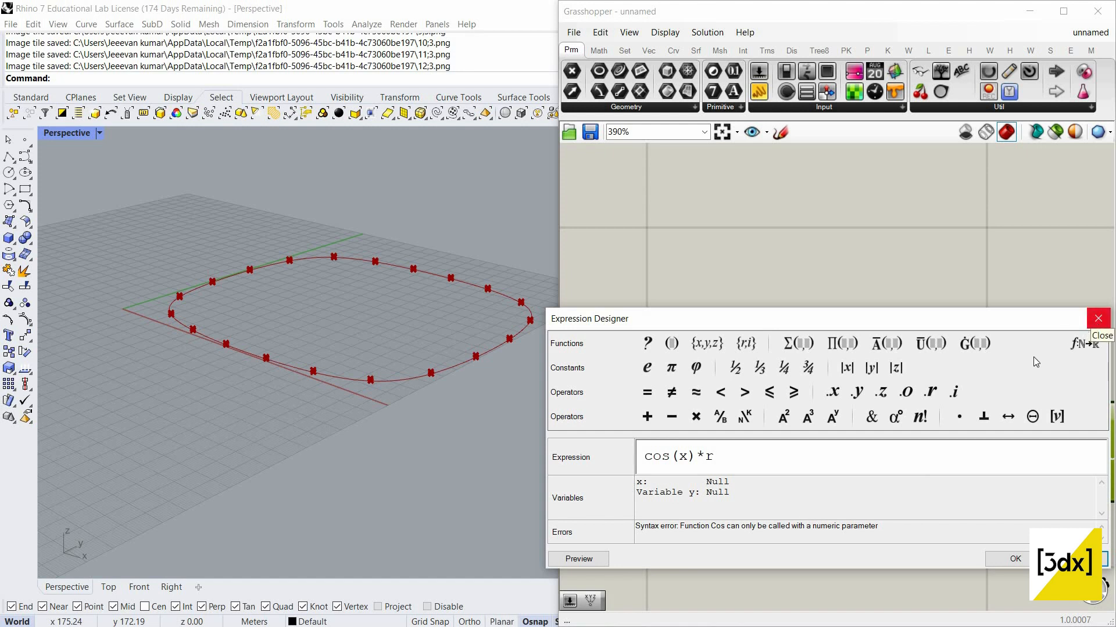
click(1097, 319)
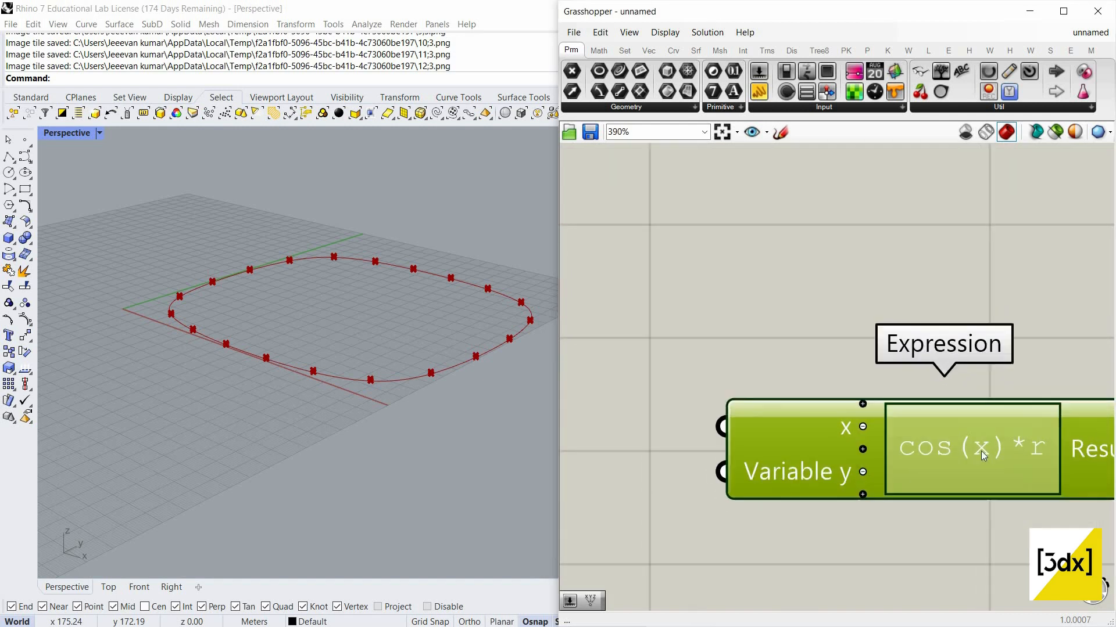
scroll(821, 417, down, 5)
scroll(796, 434, up, 2)
double_click(796, 435)
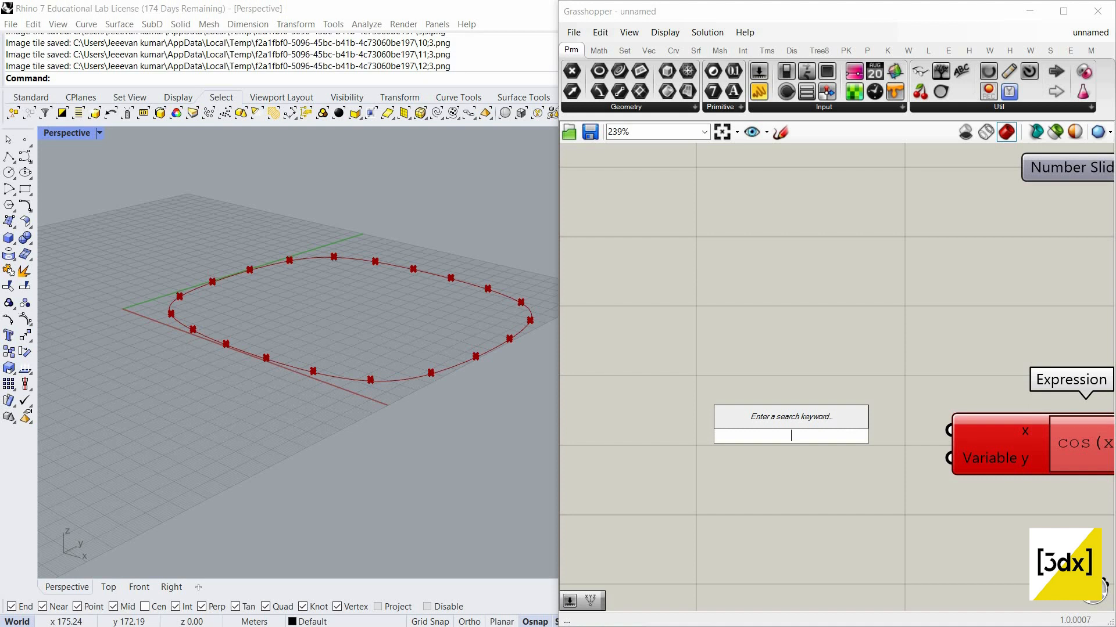
text(re)
key(Escape)
Add a number slider with value 1 before the Expression component and connect it to the x input
double_click(832, 410)
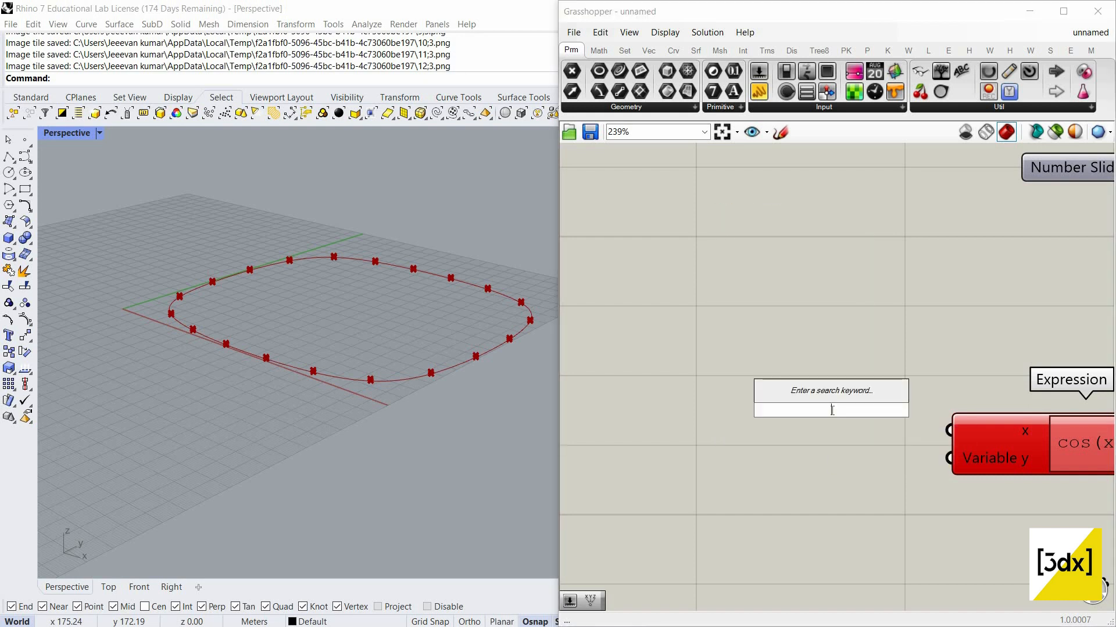
text(1)
key(Return)
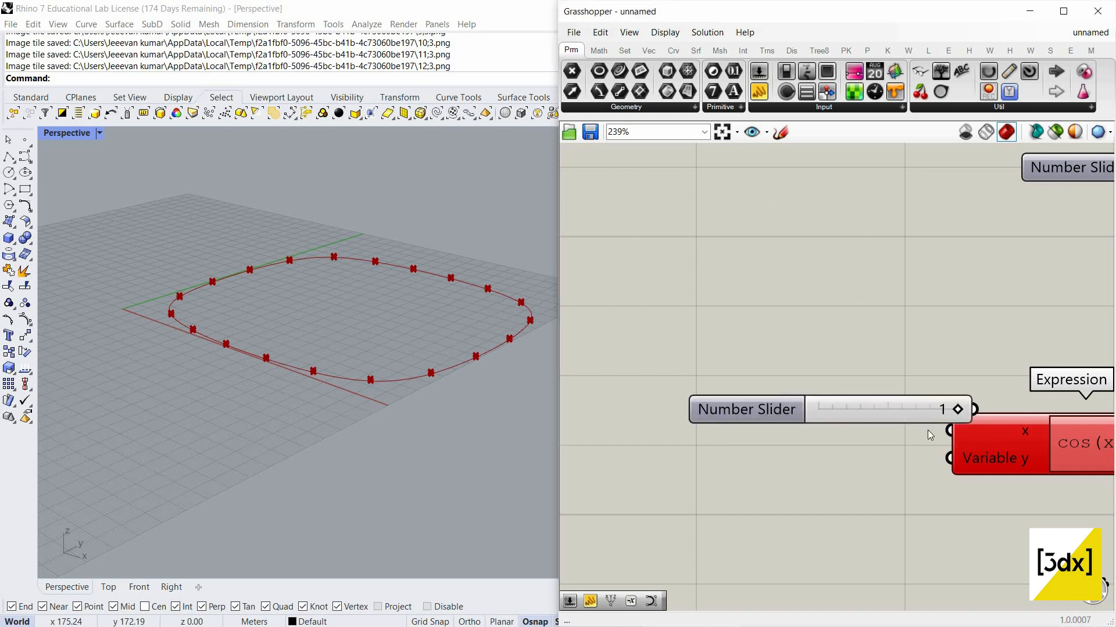
drag(905, 419, 950, 431)
Rename the Expression component's Variable y input as r and check the formula in the Expression Designer
scroll(1006, 448, down, 2)
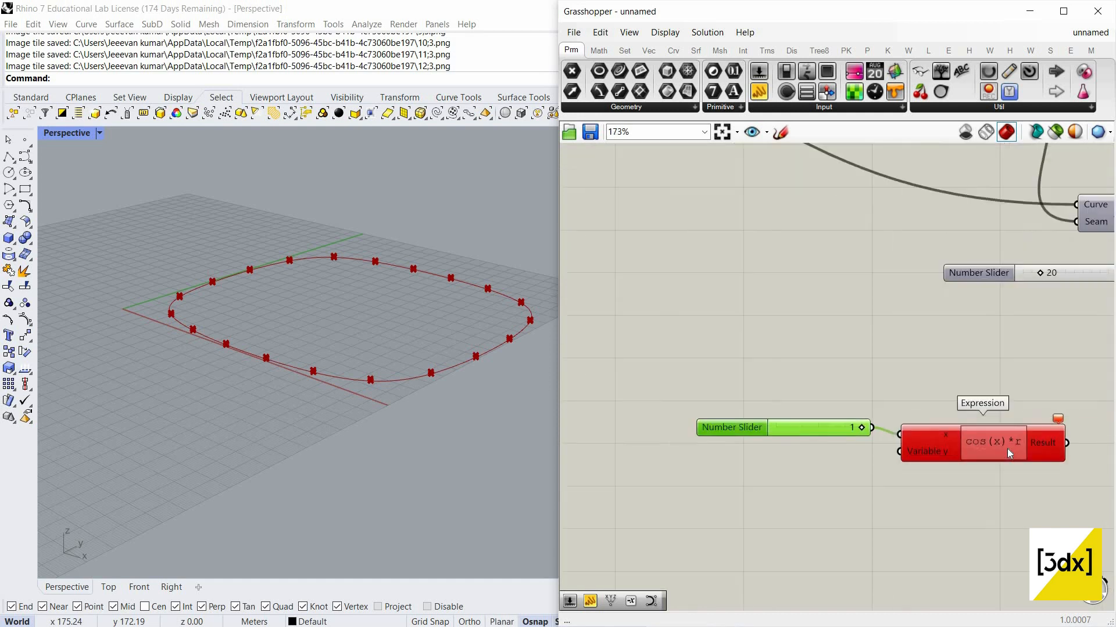
scroll(1007, 449, up, 2)
click(1006, 449)
double_click(1006, 448)
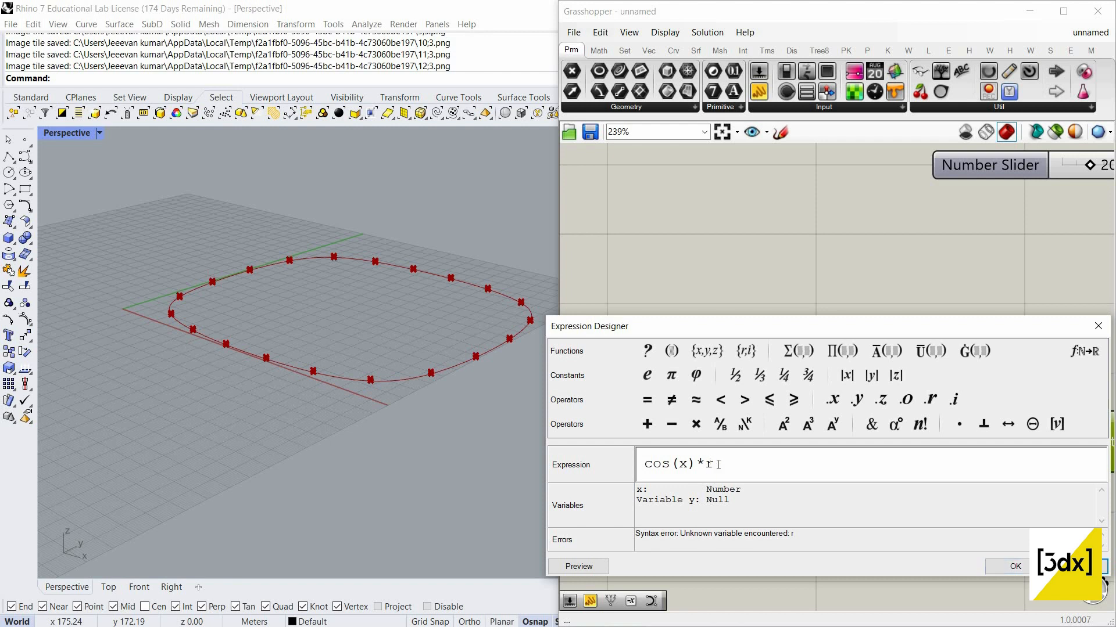
click(1014, 567)
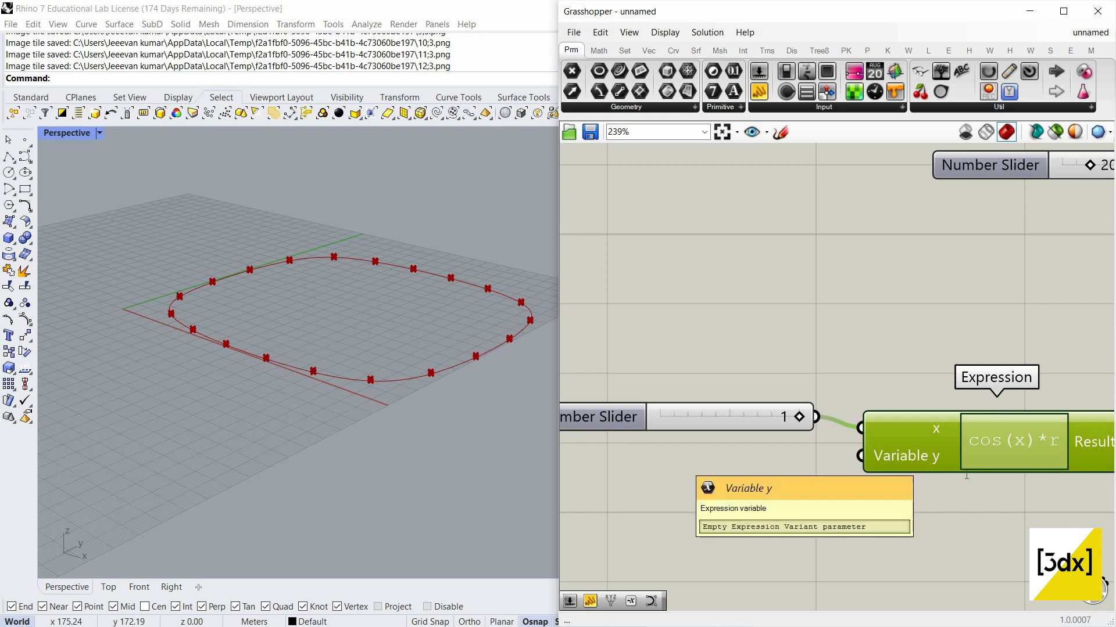
right_click(925, 459)
key(ctrl+a)
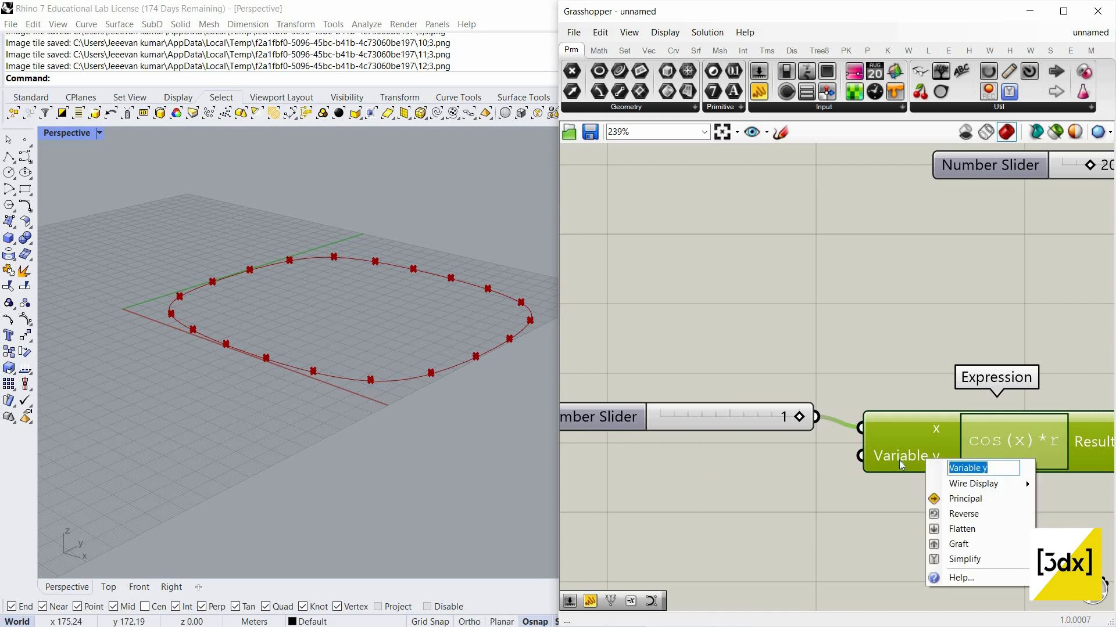
text(r)
key(Return)
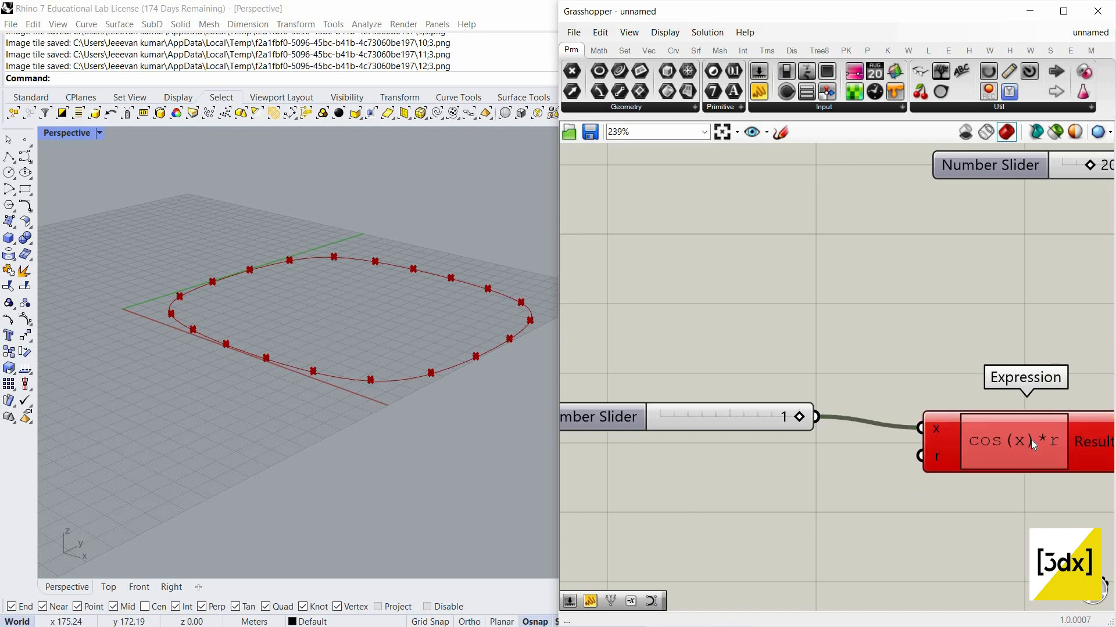
double_click(1031, 440)
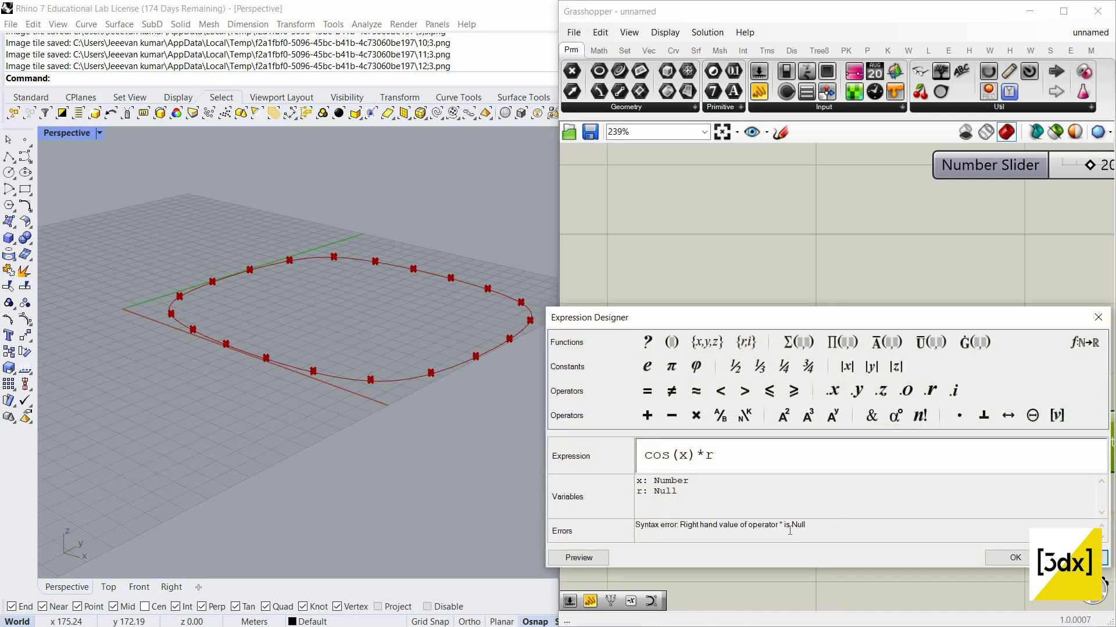
click(1015, 558)
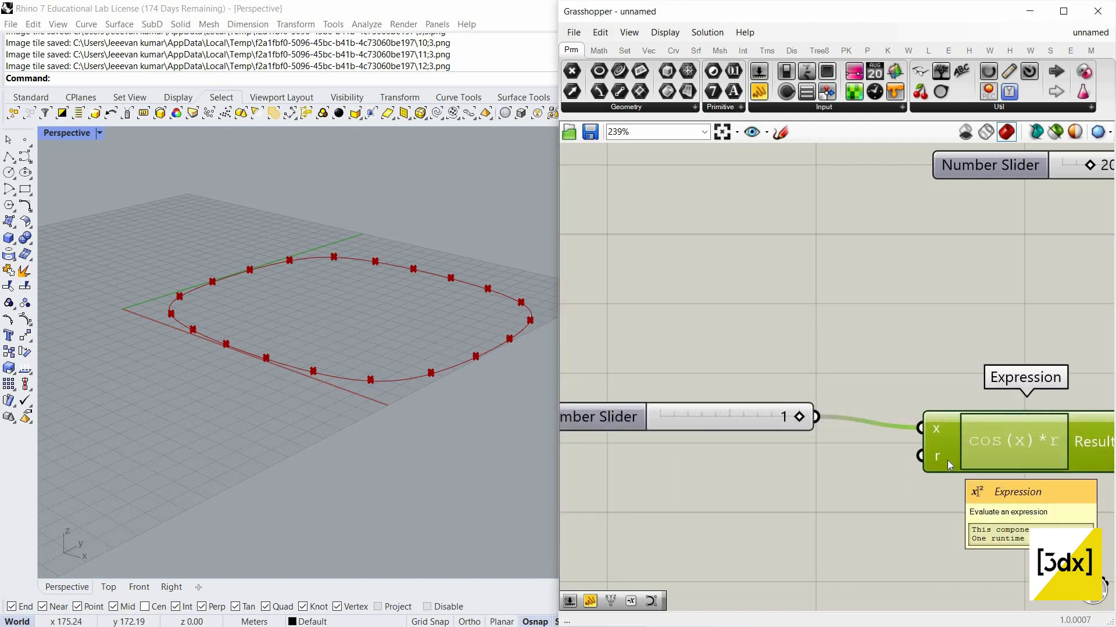
Add a number slider with value 10, connect it to the r input, and check the formula for syntax errors
double_click(755, 507)
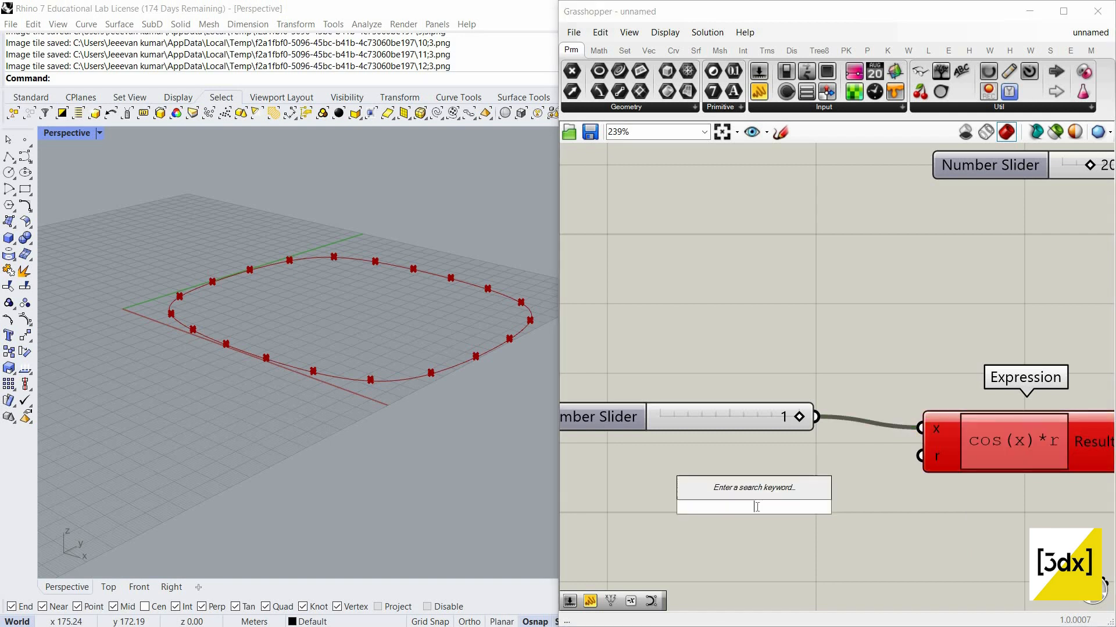
text(10)
key(Return)
drag(897, 507, 926, 470)
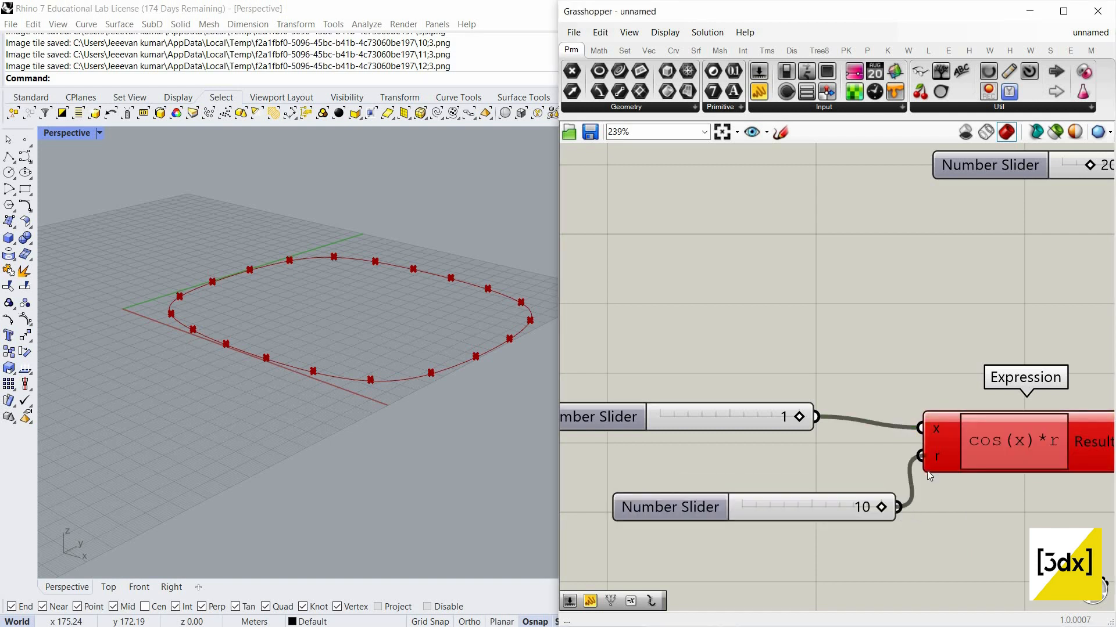
double_click(978, 451)
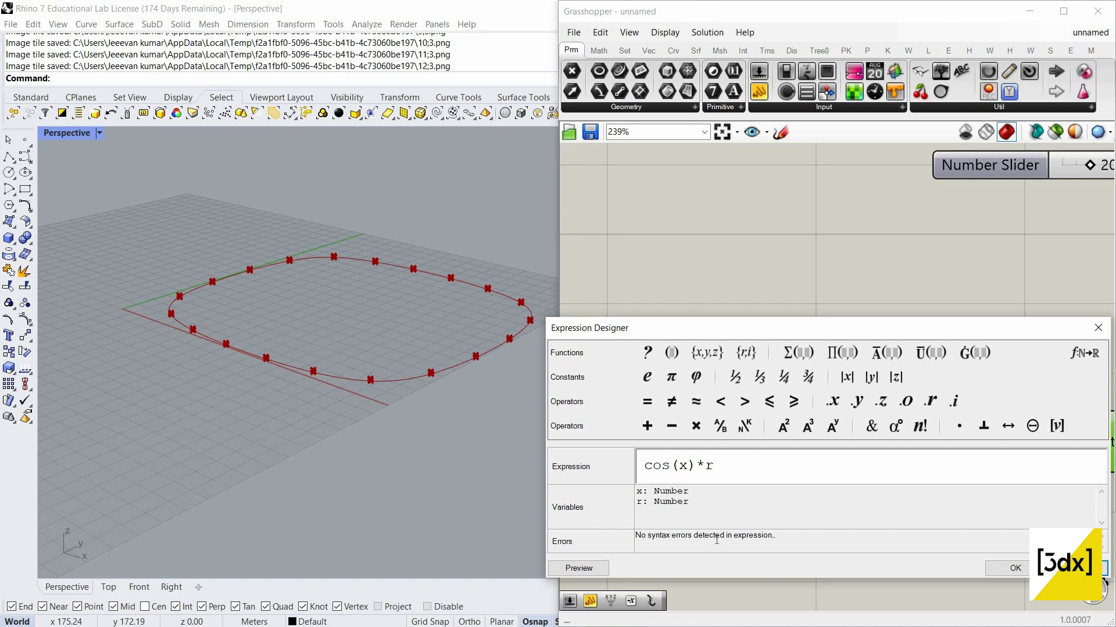
click(1098, 327)
Connect the Expression component's Result output to the Unit Z component's Factor input
scroll(888, 403, down, 4)
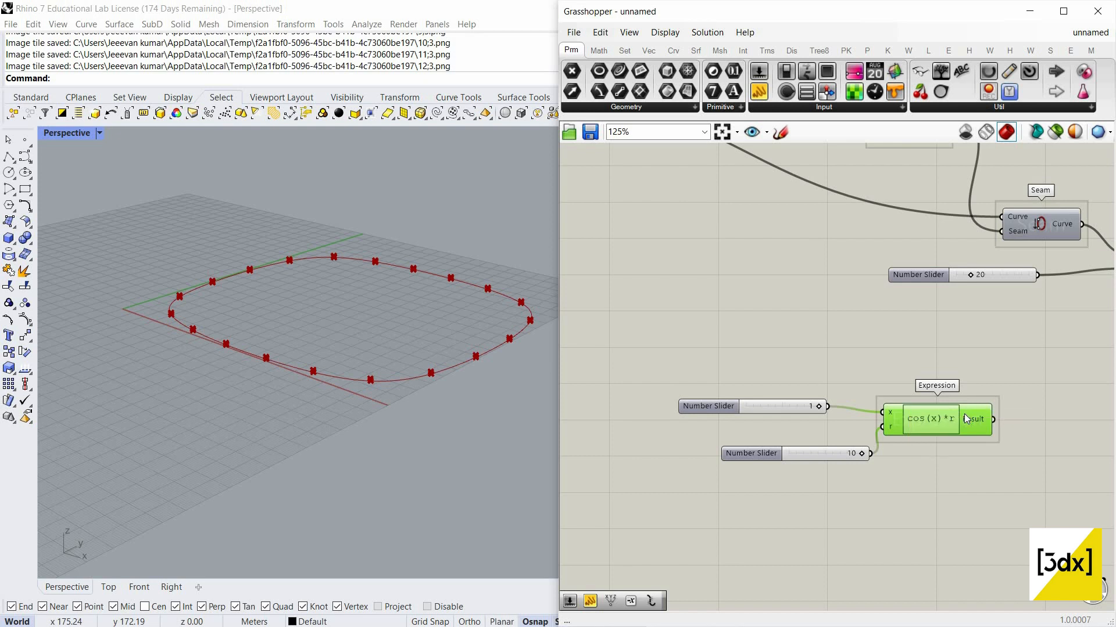
mouse_move(966, 417)
scroll(918, 408, down, 3)
scroll(909, 409, up, 2)
scroll(906, 421, down, 3)
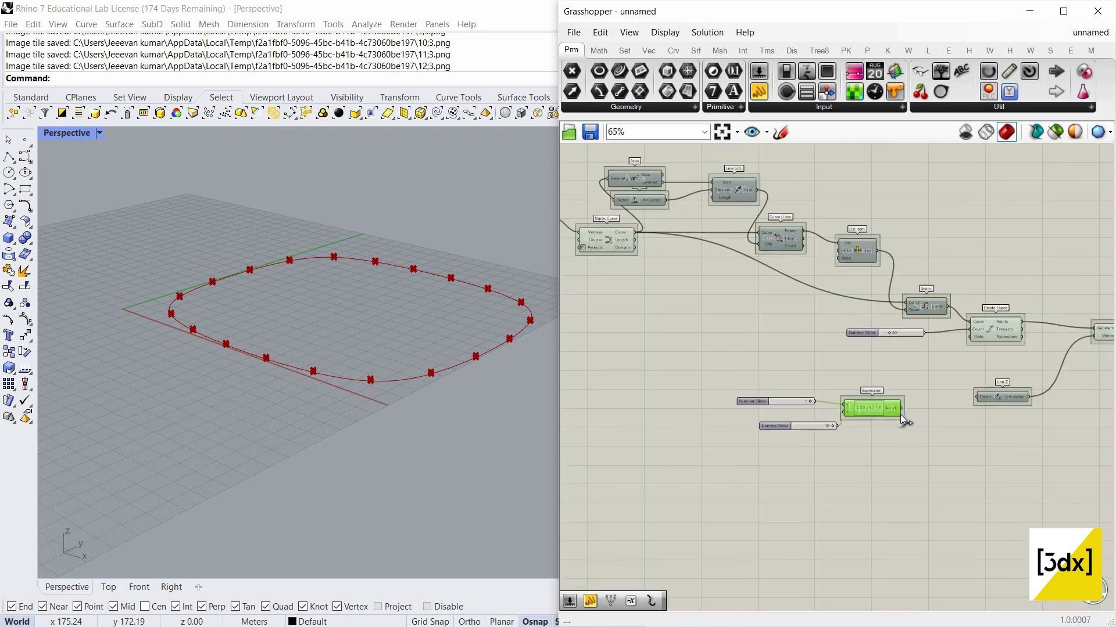
scroll(907, 423, up, 3)
drag(1021, 395, 899, 413)
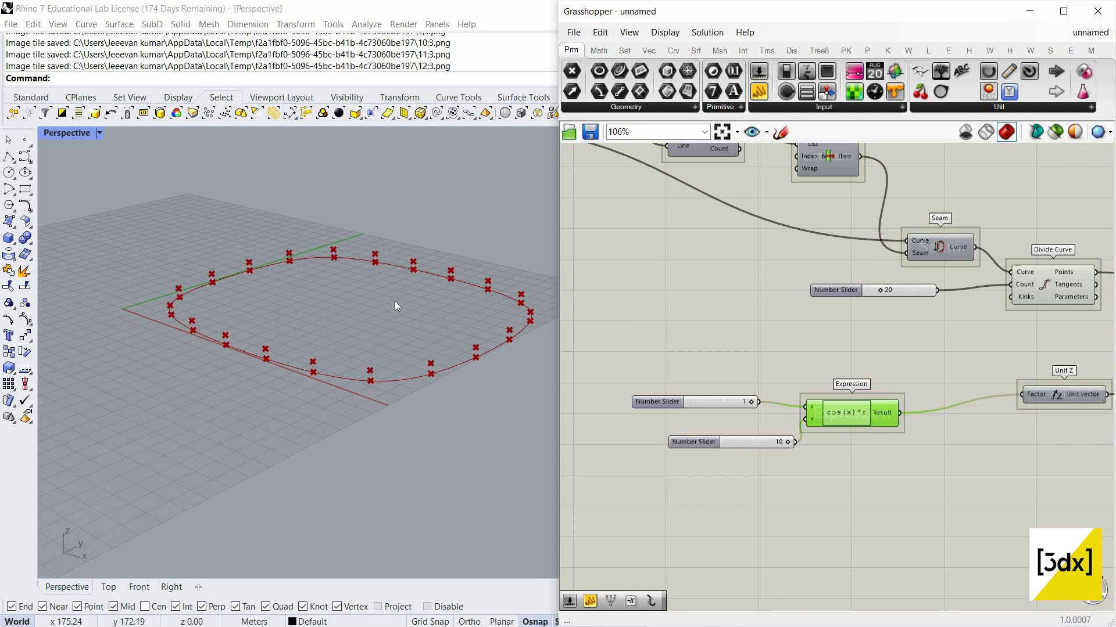
Inspect the raised points in the Perspective viewport and delete the number slider feeding the Expression's x input
right_drag(395, 302, 461, 299)
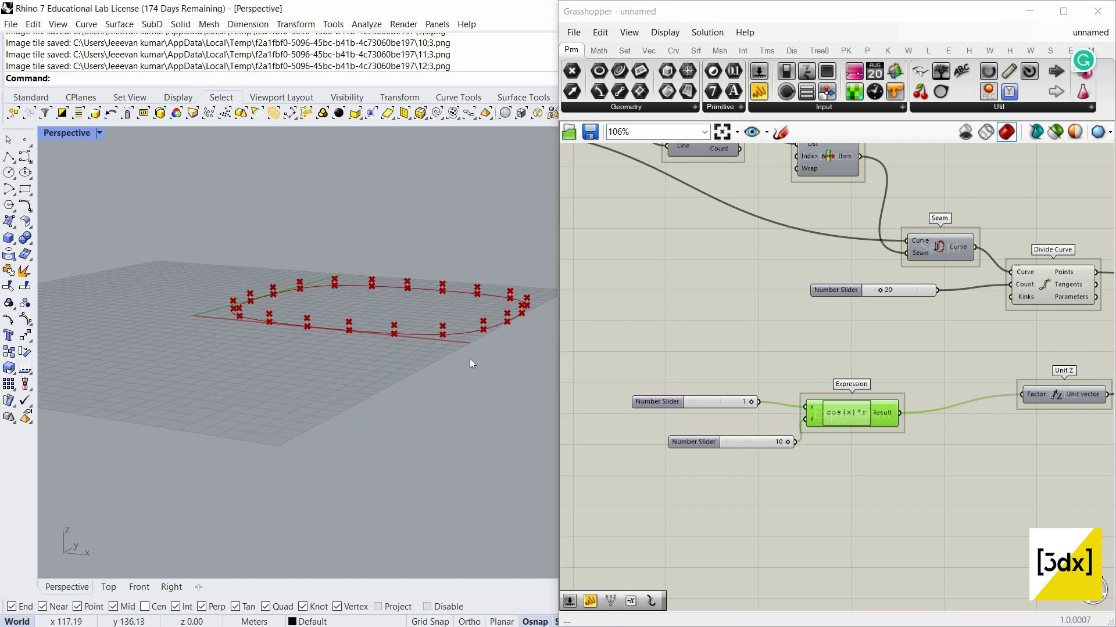
scroll(594, 369, down, 3)
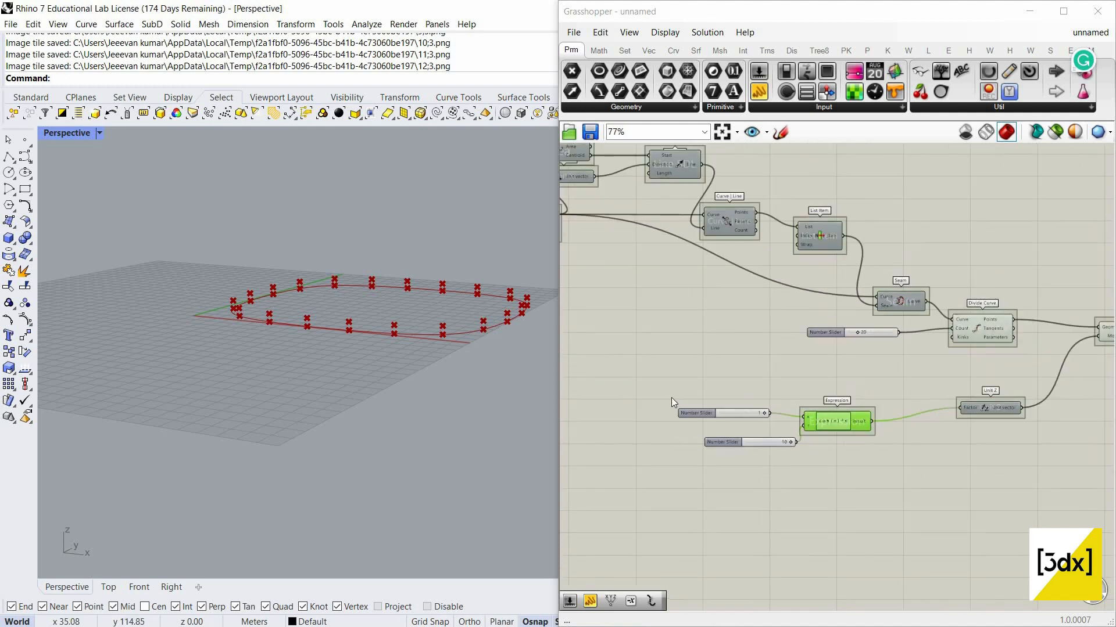
scroll(790, 399, up, 5)
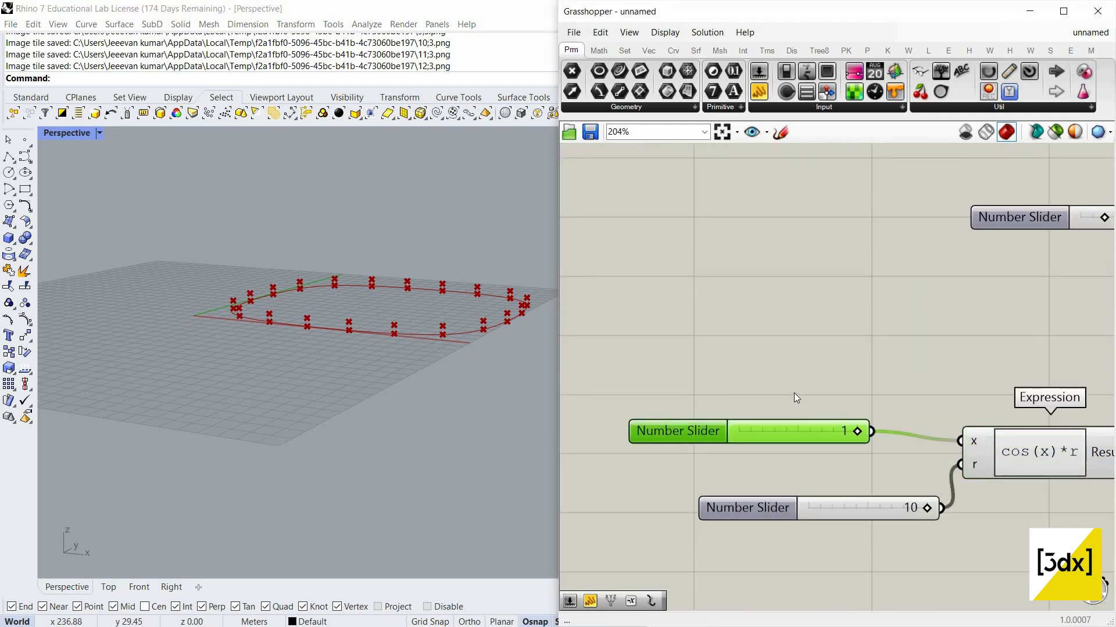
key(Delete)
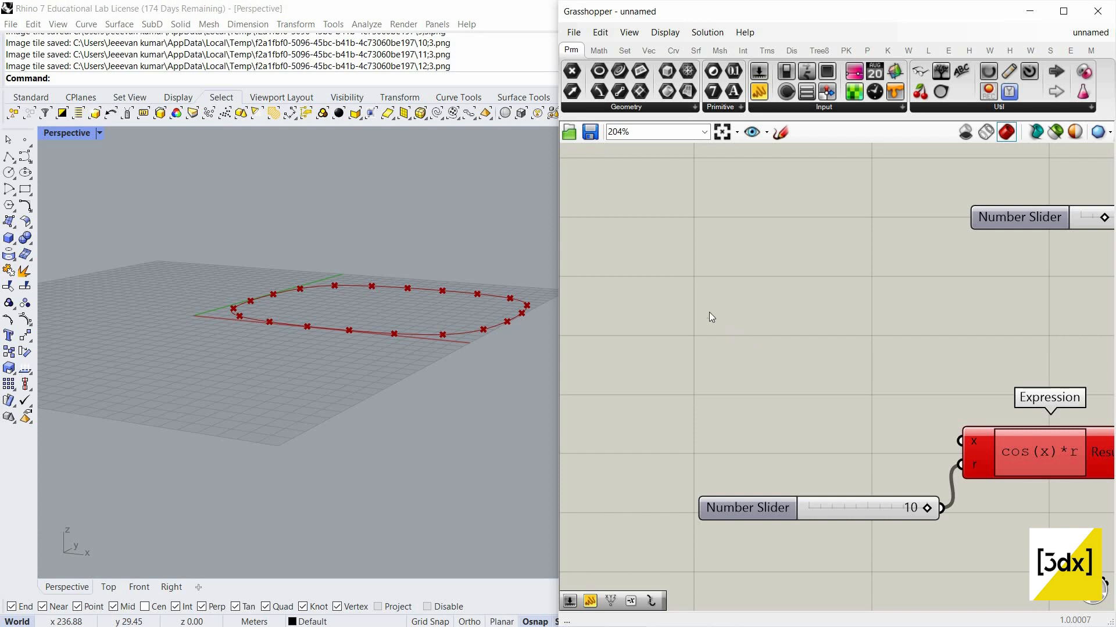
Add a Range component in the empty canvas area before the Expression component
double_click(687, 288)
text(ra)
scroll(853, 430, down, 3)
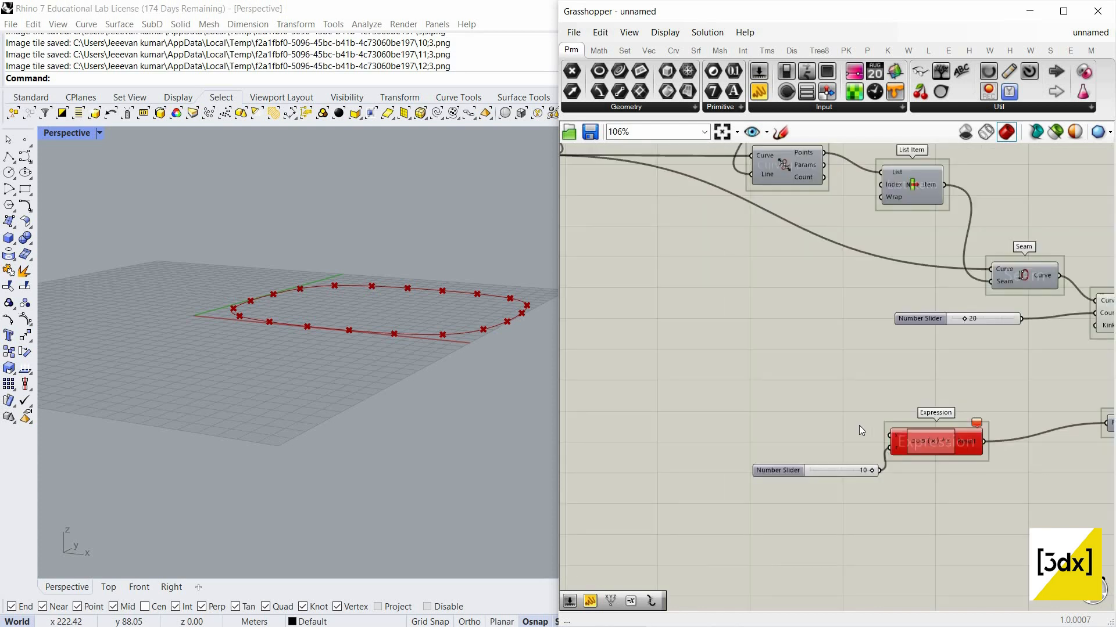
scroll(803, 372, down, 2)
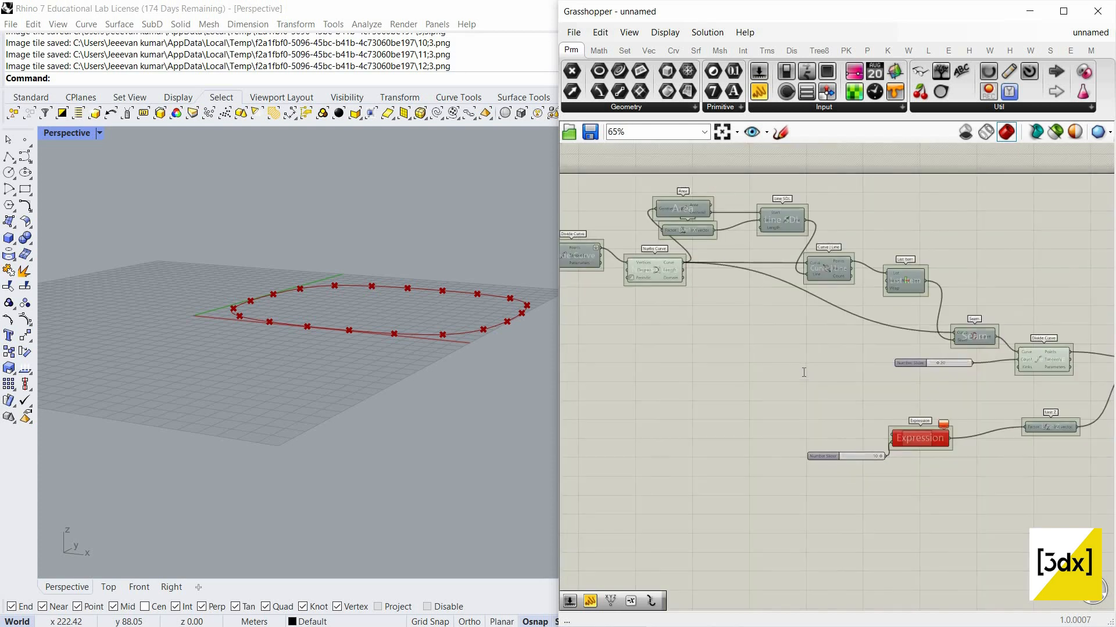
double_click(802, 372)
text(range)
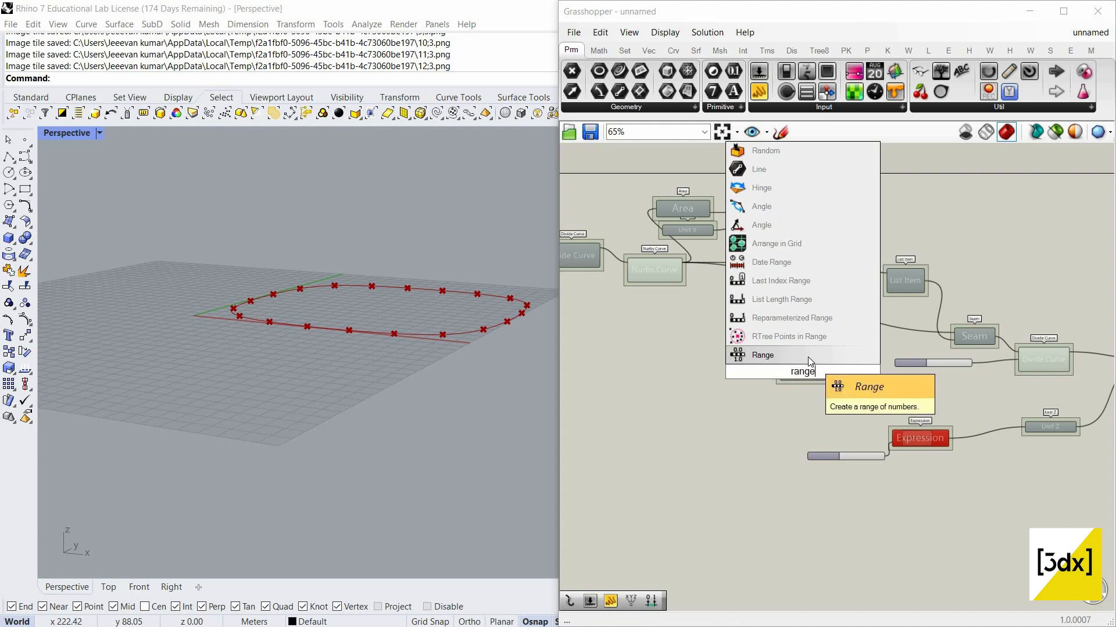
click(807, 356)
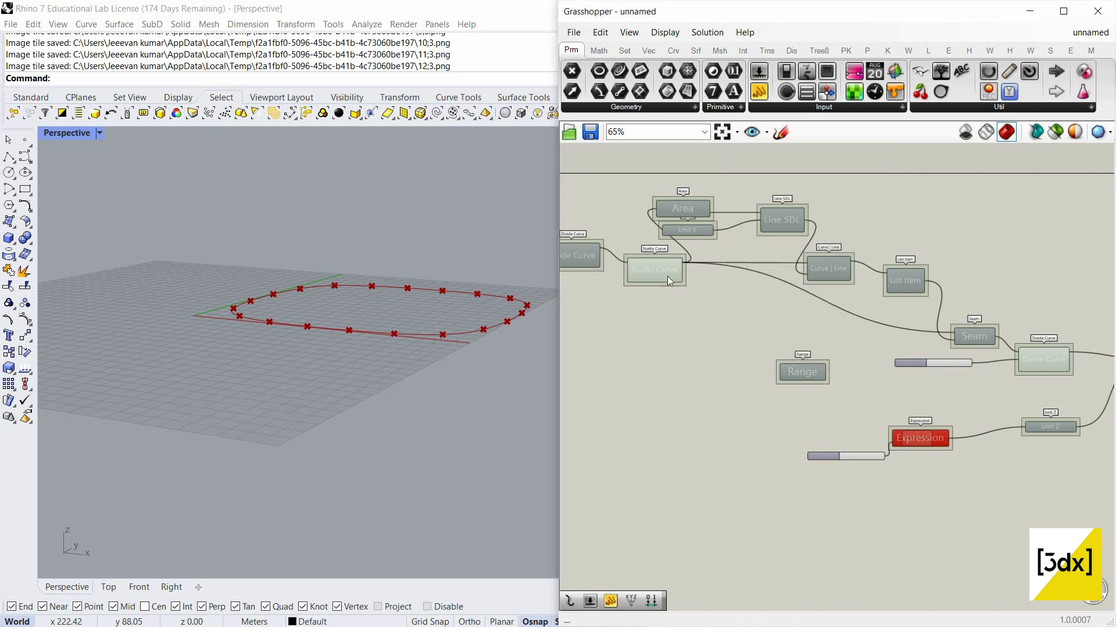
scroll(672, 257, up, 3)
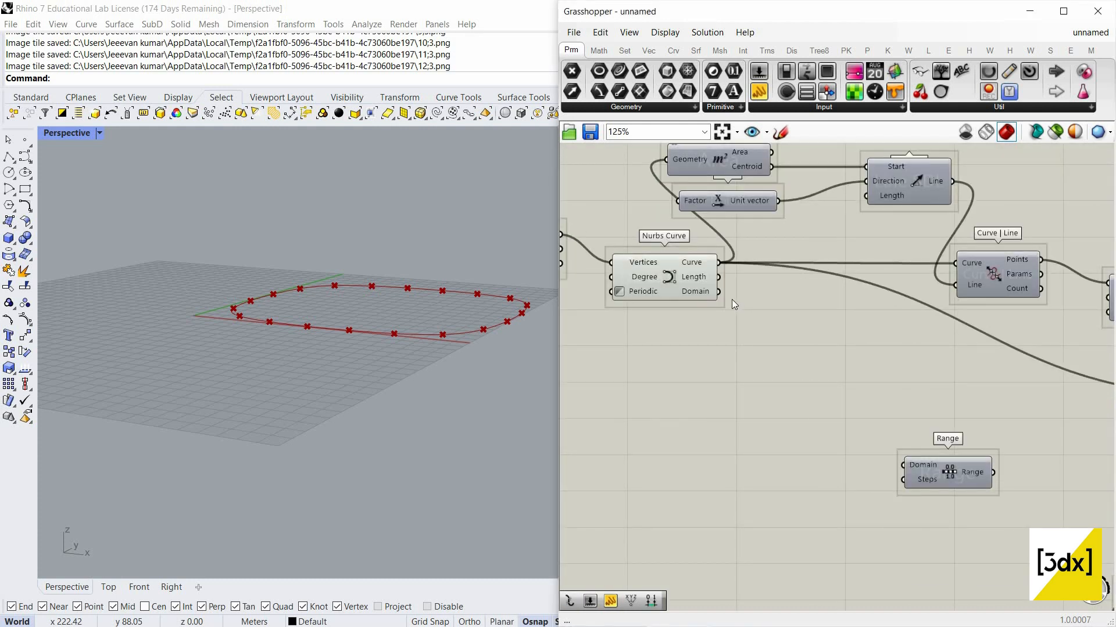
scroll(864, 406, down, 3)
right_drag(832, 424, 810, 426)
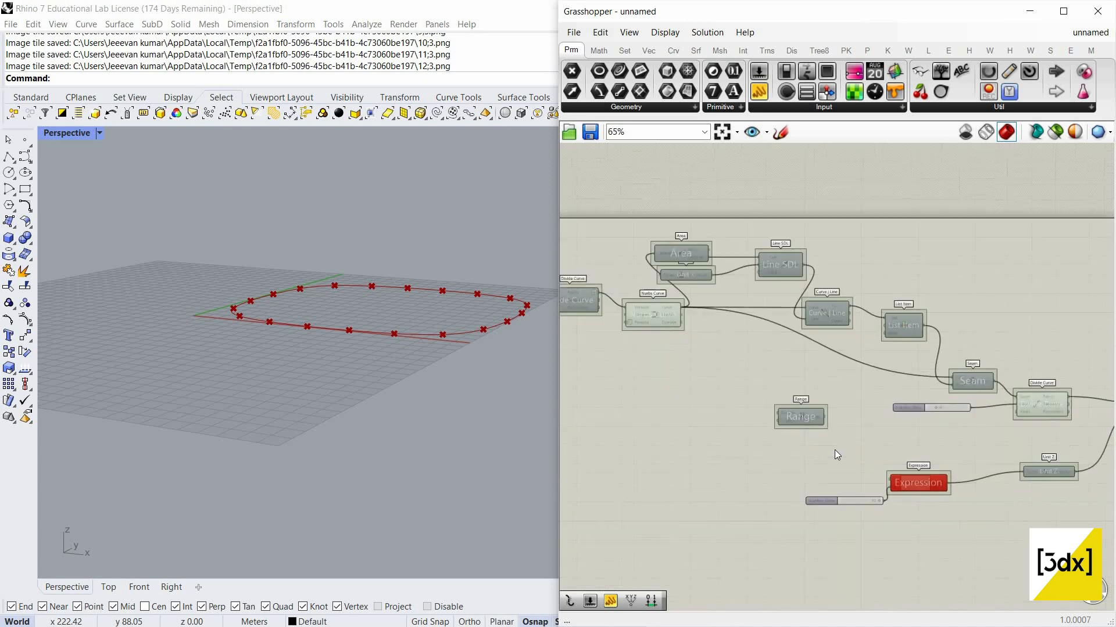
Connect the number slider set to 20 to the Range component's Steps input
drag(797, 416, 840, 456)
scroll(1006, 376, up, 3)
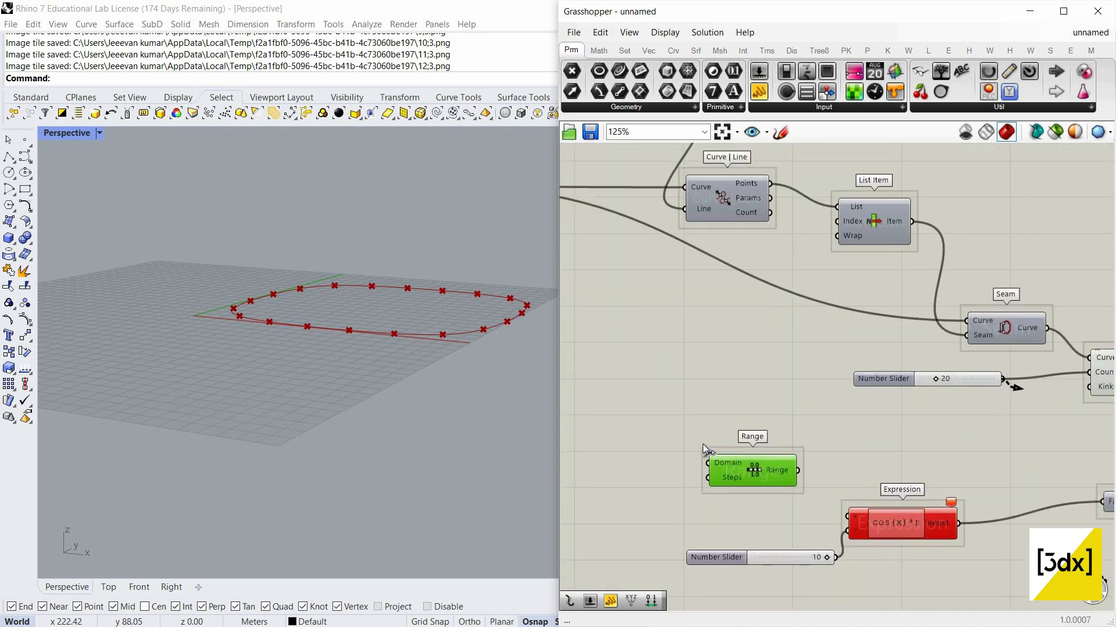
drag(1003, 379, 820, 485)
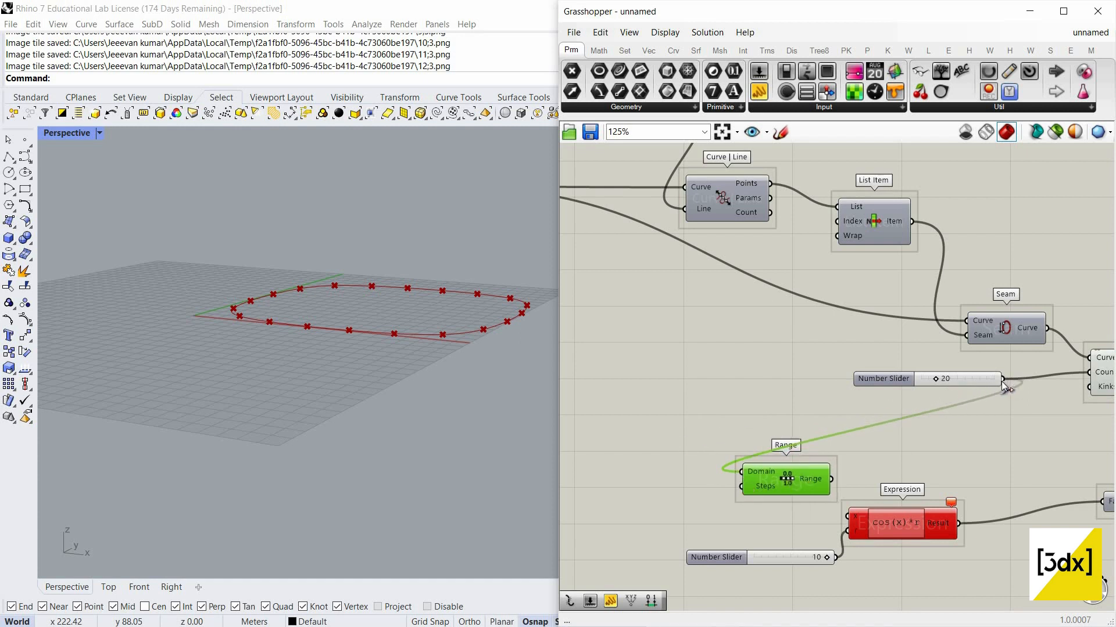
key(ctrl+z)
key(ctrl+z)
drag(894, 434, 778, 497)
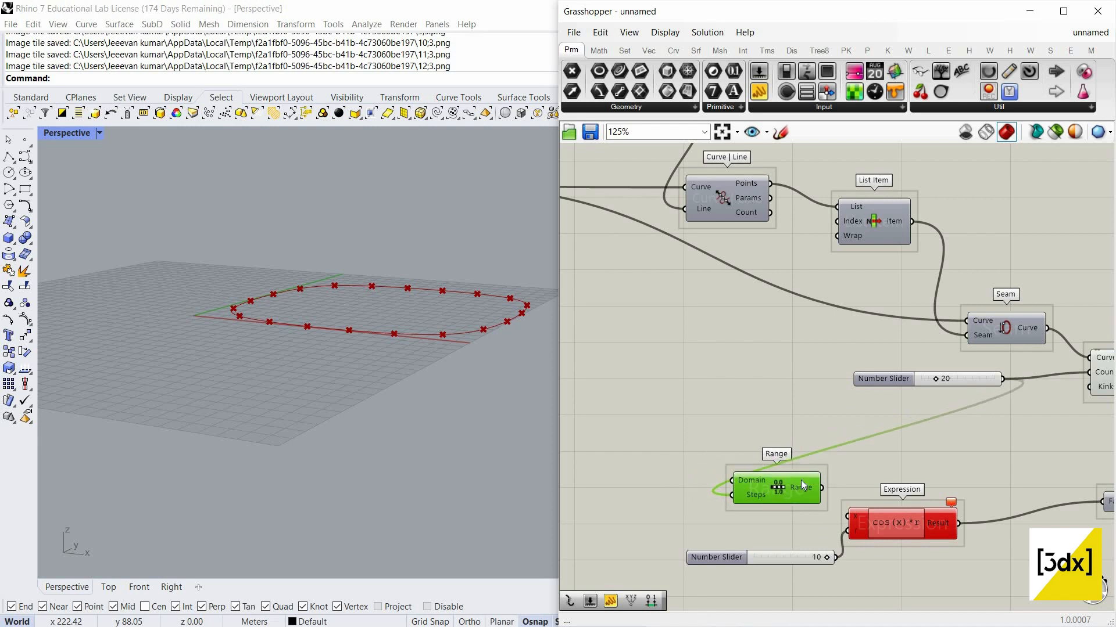
Apply the expression x-1 to the Range component's Steps input
scroll(800, 482, up, 3)
mouse_move(801, 480)
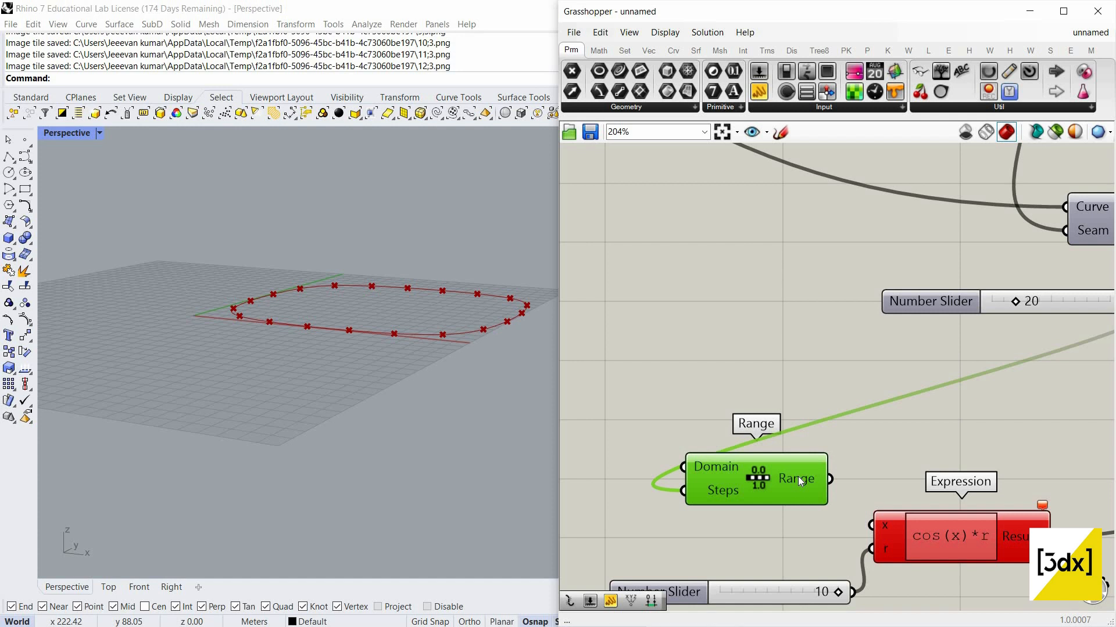
right_click(724, 491)
mouse_move(863, 502)
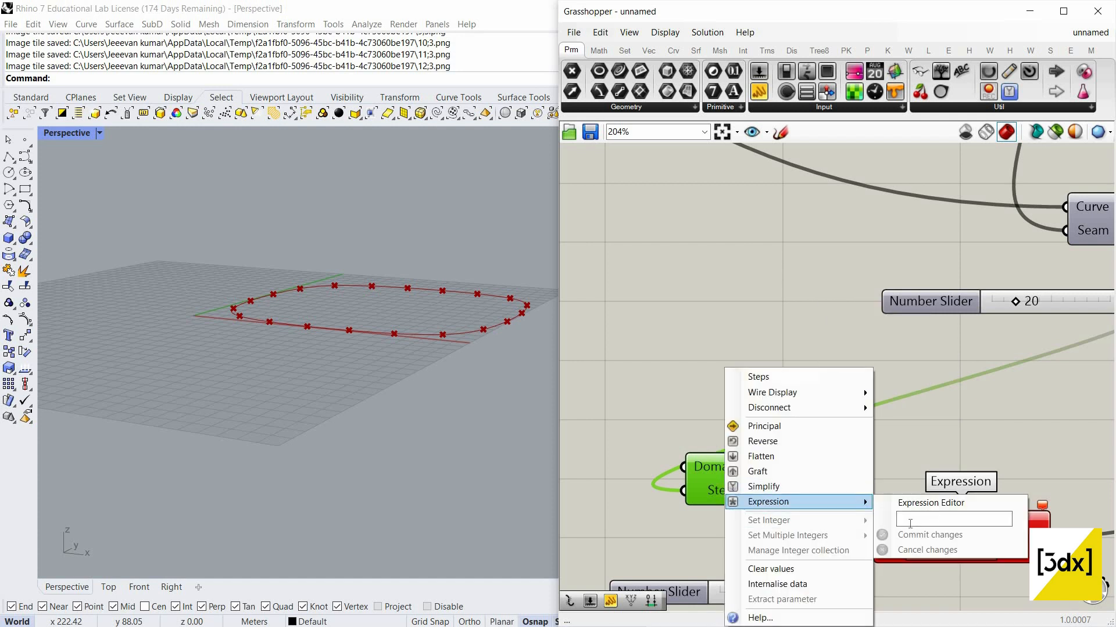
click(910, 524)
text(x)
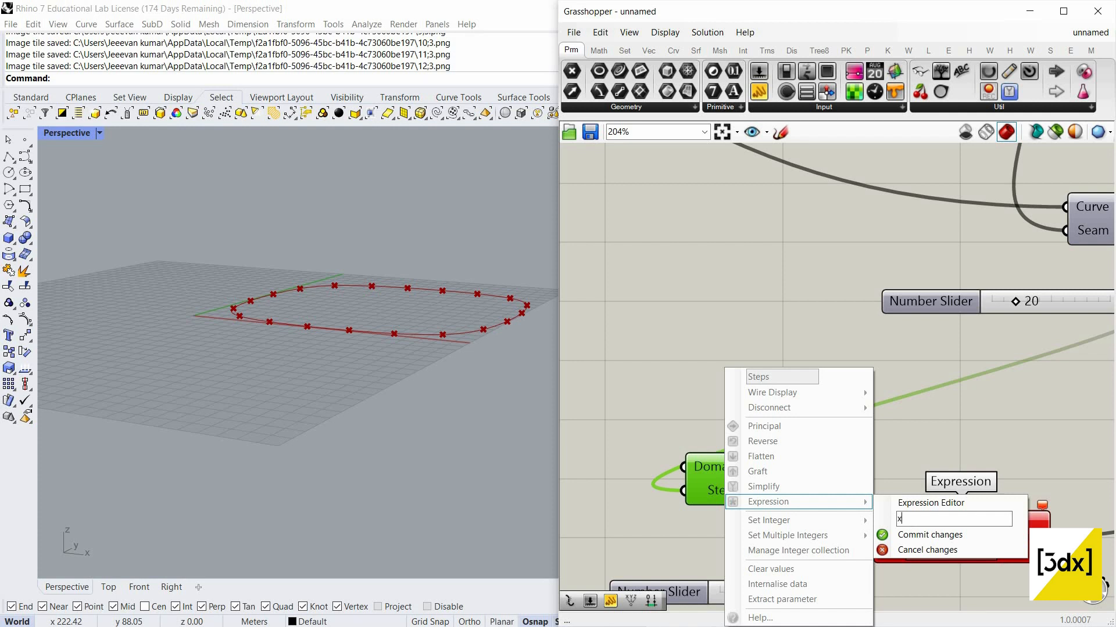
text(-1)
key(Return)
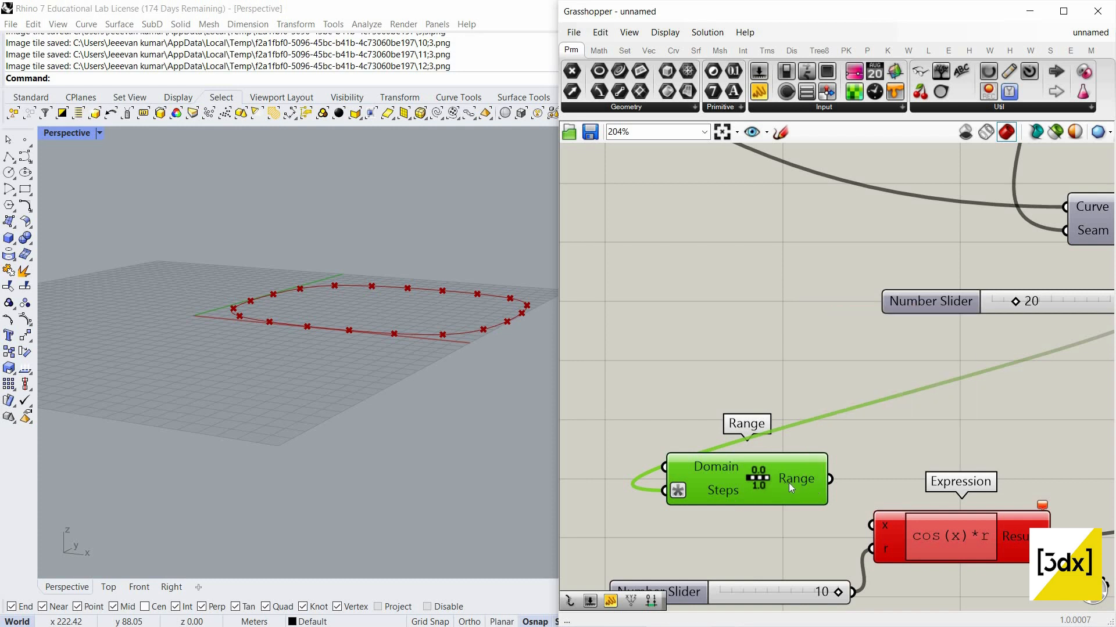
drag(788, 483, 792, 483)
scroll(671, 493, down, 4)
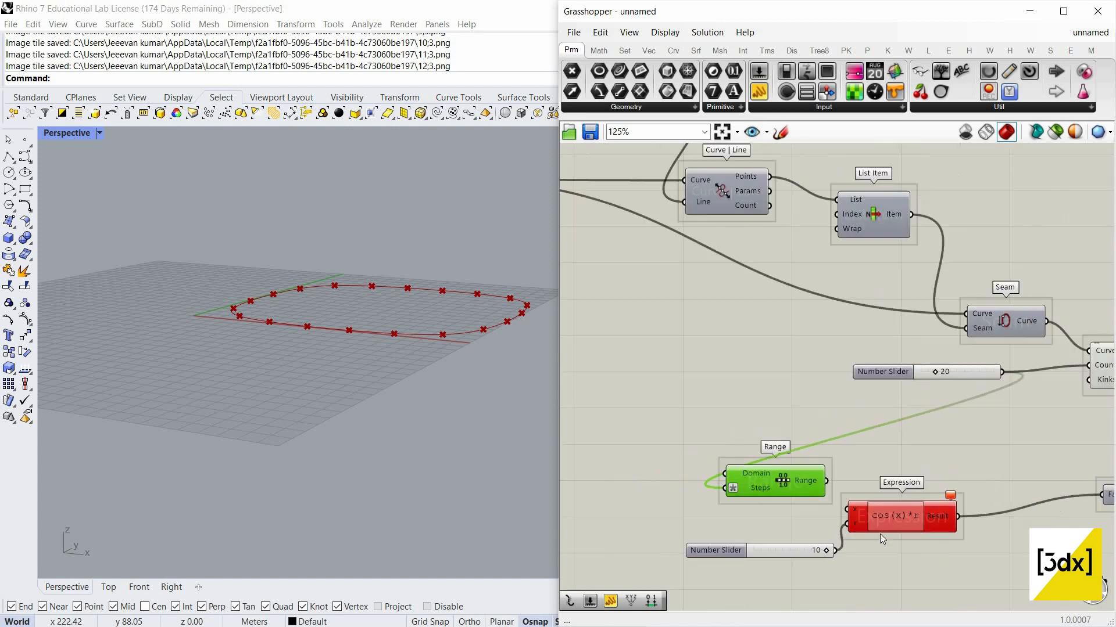
scroll(635, 510, up, 3)
scroll(635, 510, down, 3)
double_click(665, 500)
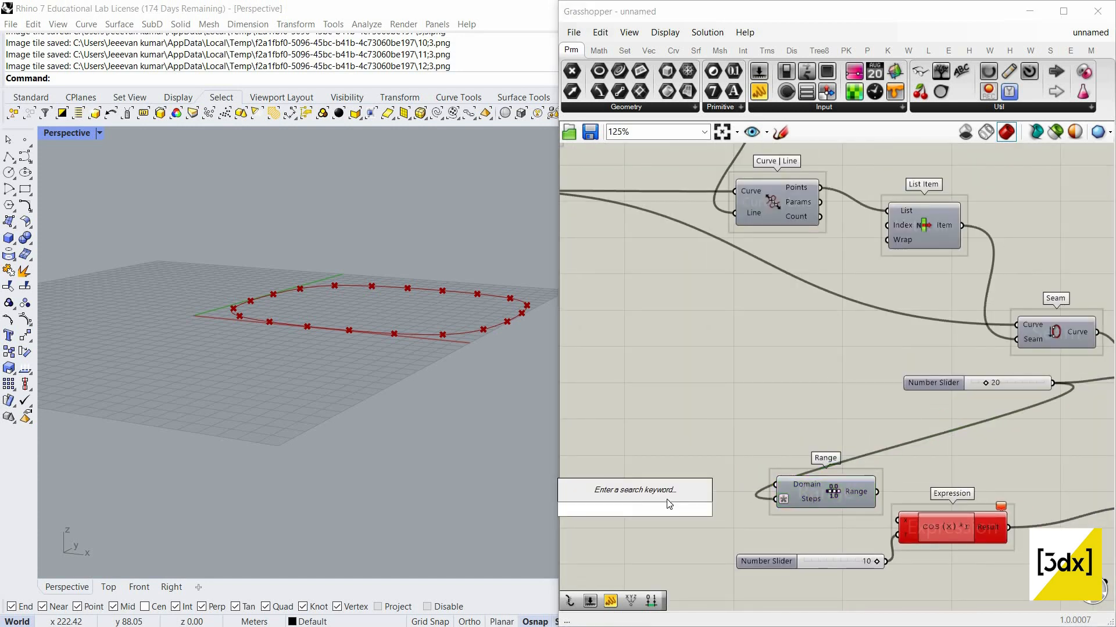
text(9)
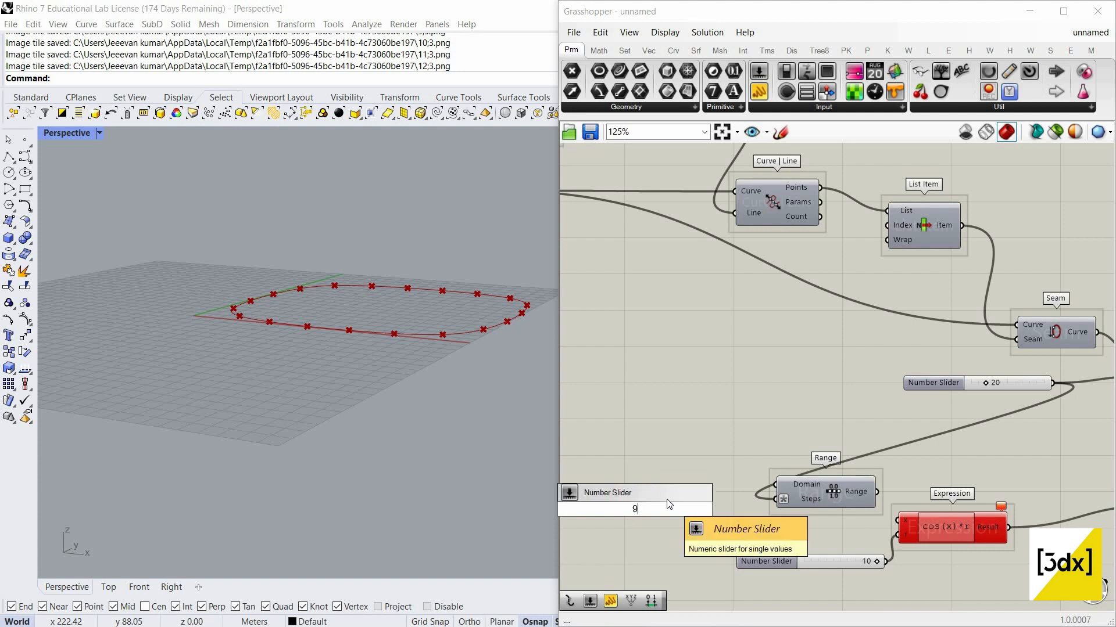
key(BackSpace)
key(Escape)
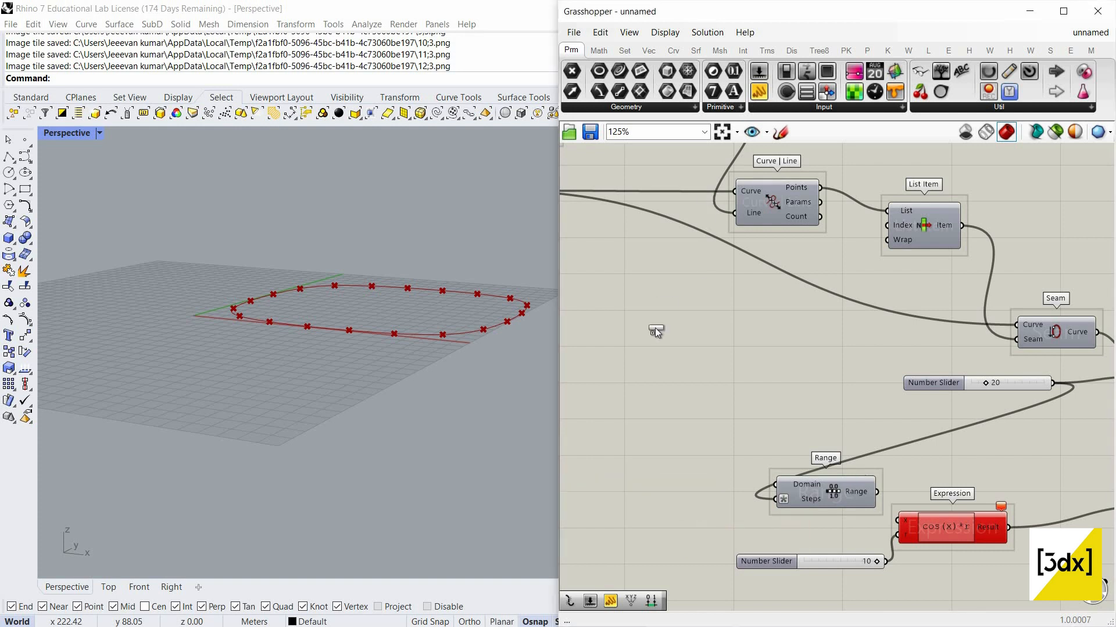
Add a panel containing "pi to 5*pi" and connect it to the Range component's Domain input
drag(666, 451, 667, 451)
double_click(666, 452)
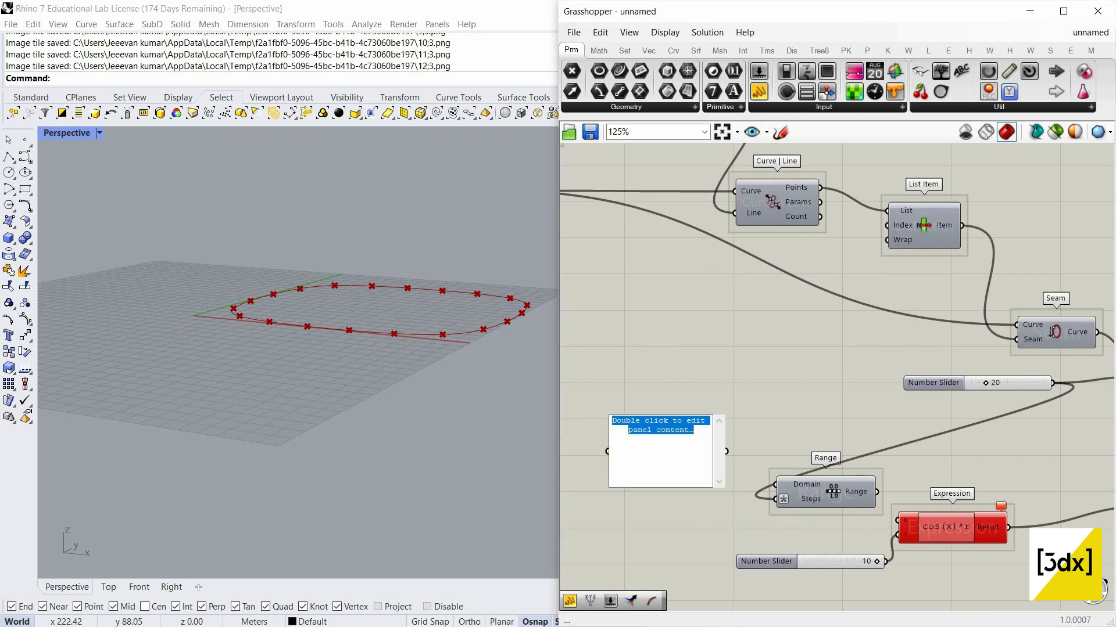
text(P)
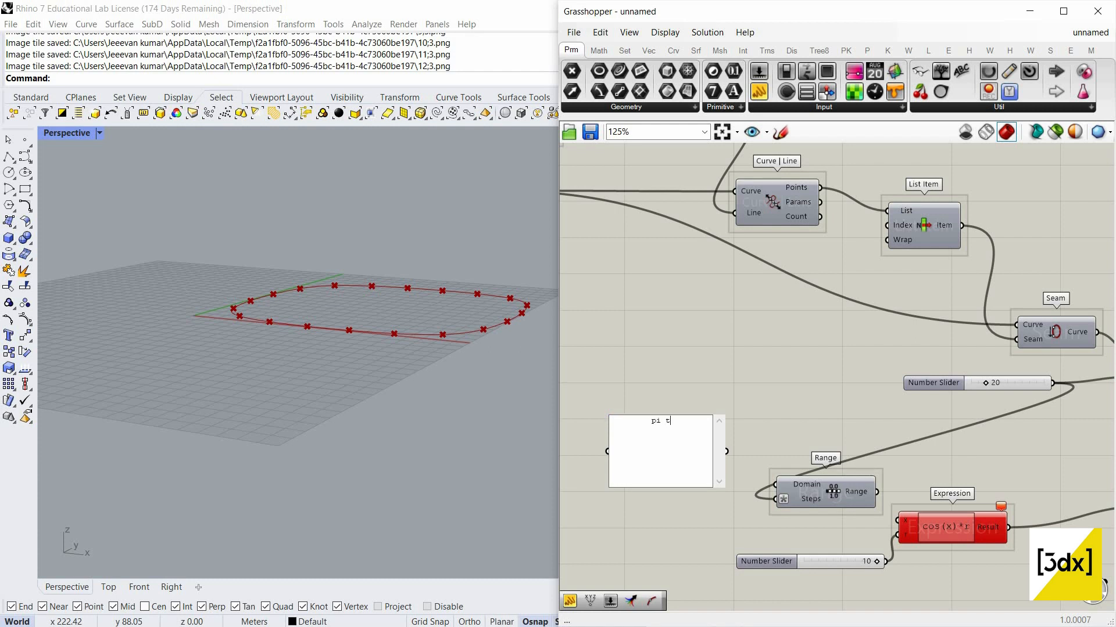
text(i to 5pi)
text(*)
click(719, 386)
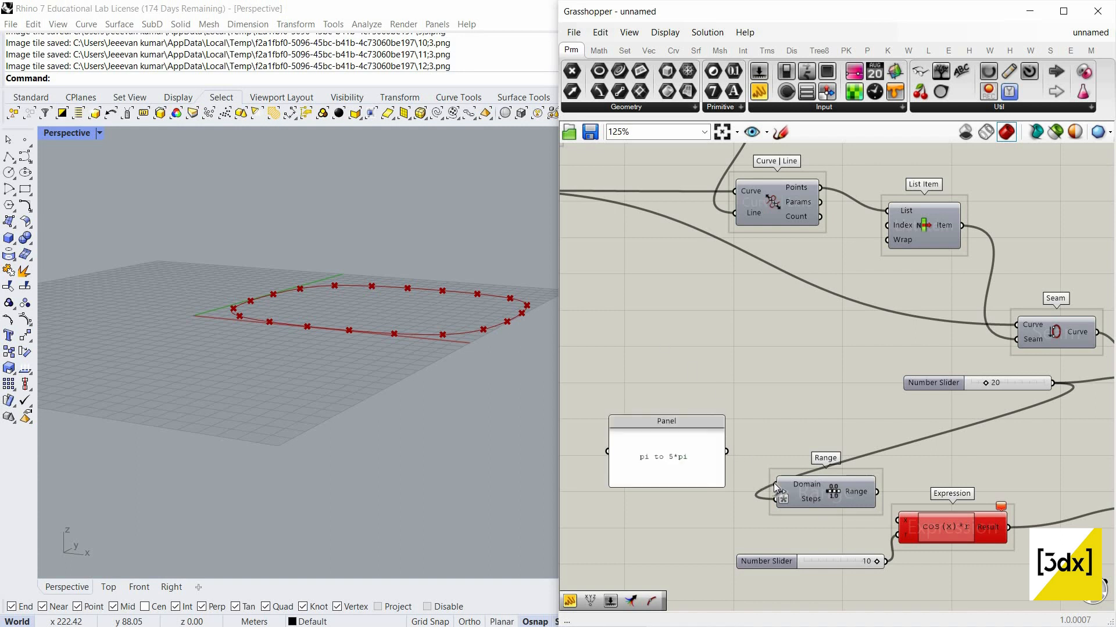
drag(773, 483, 776, 485)
Read the Range output values in a temporary panel and delete that panel
drag(760, 101, 889, 491)
drag(939, 526, 907, 468)
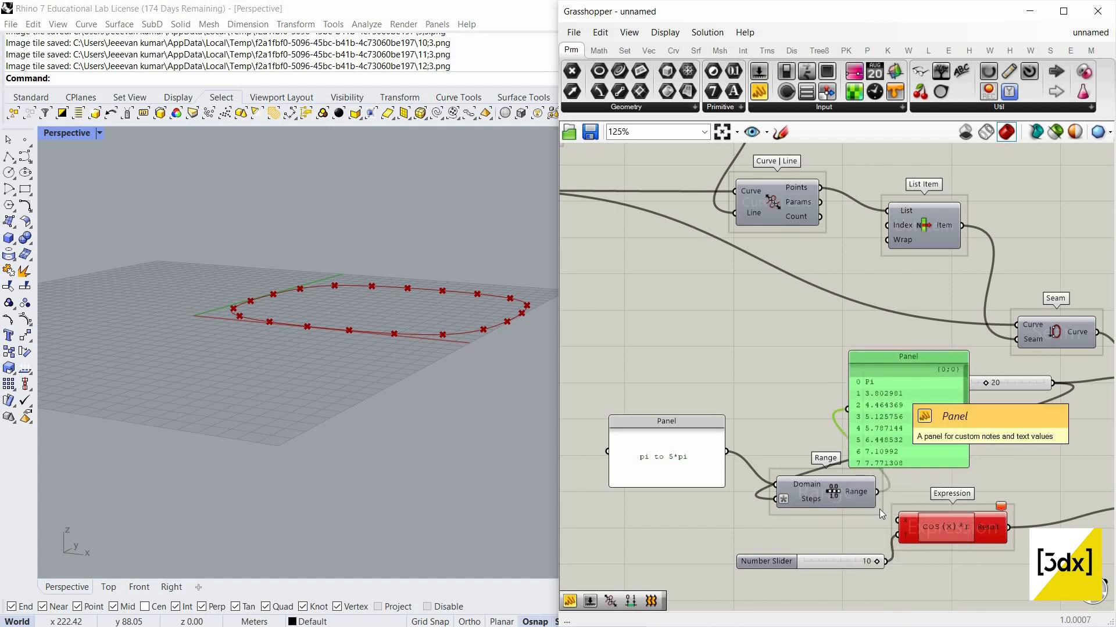
key(Delete)
Connect the Range output to the Expression component's x input and check the moved points in the Perspective viewport
drag(900, 525, 878, 492)
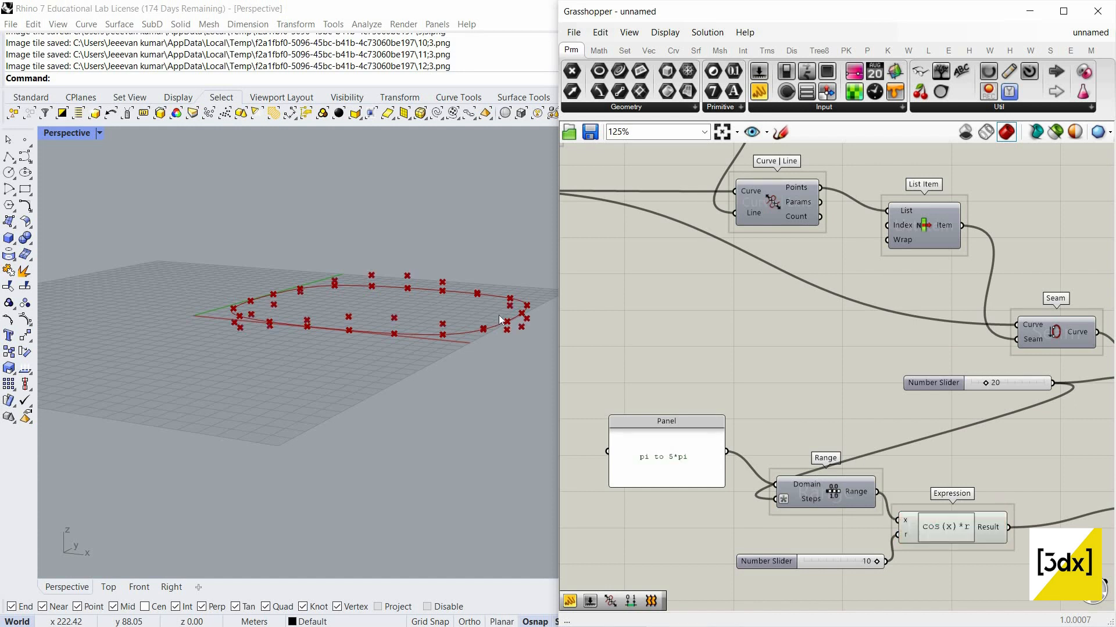
right_drag(477, 326, 541, 360)
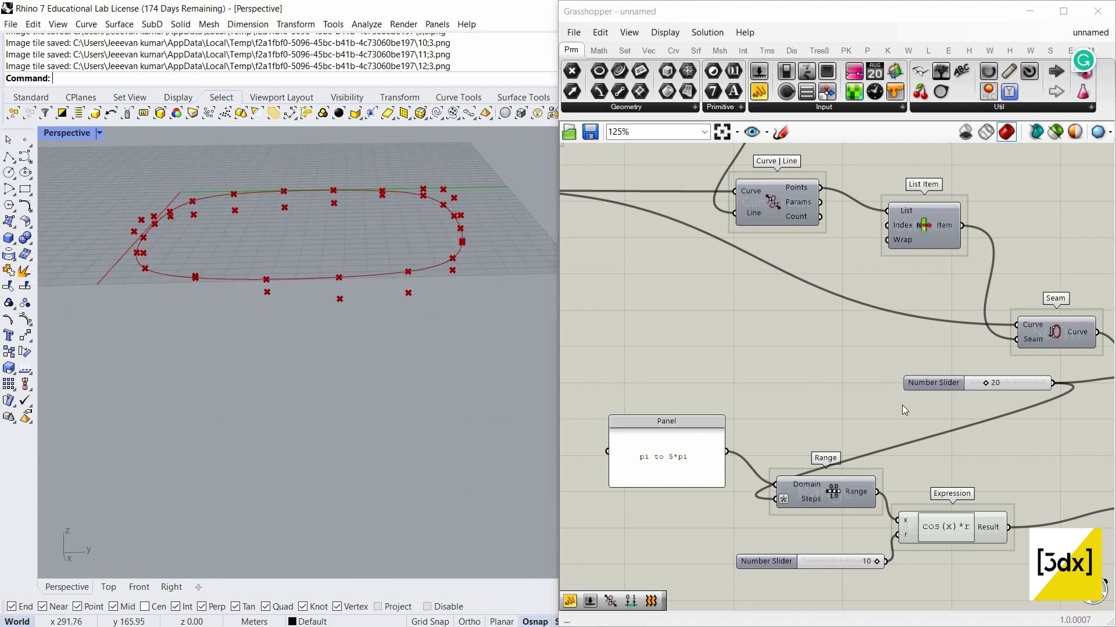
Add a Nurbs Curve component after the Move component
scroll(902, 405, down, 5)
scroll(894, 386, up, 4)
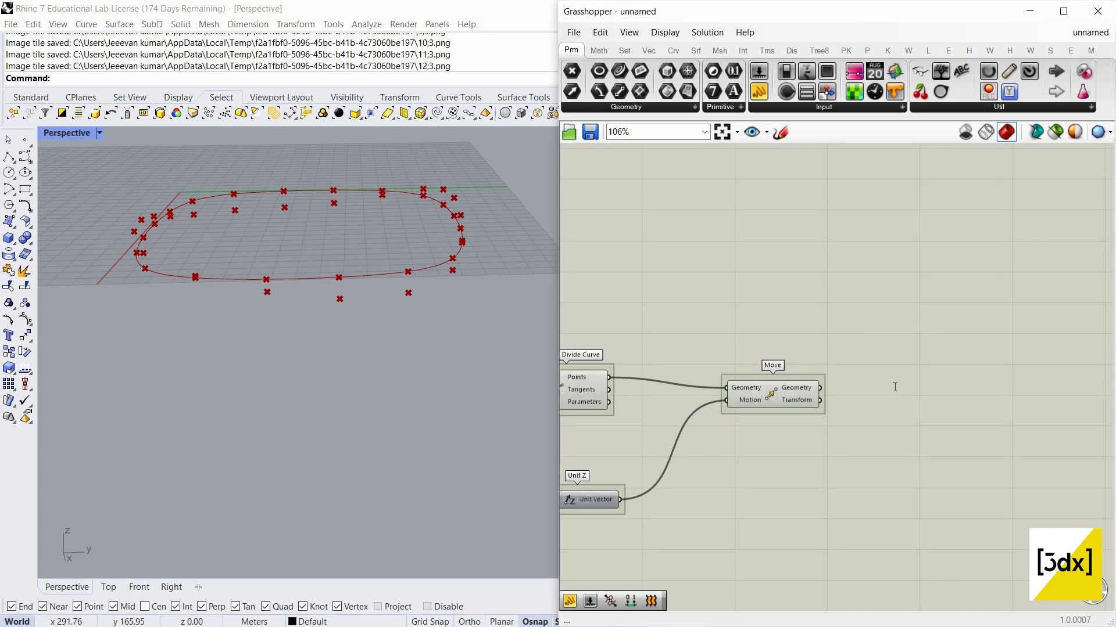
double_click(895, 386)
text(nu)
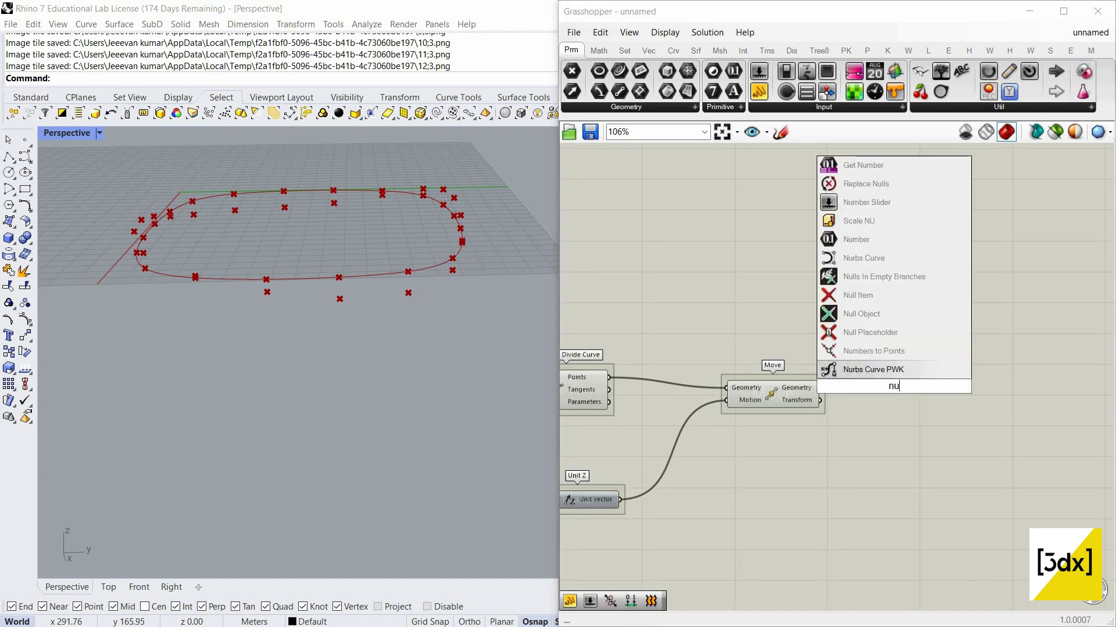
text(rbs)
key(Return)
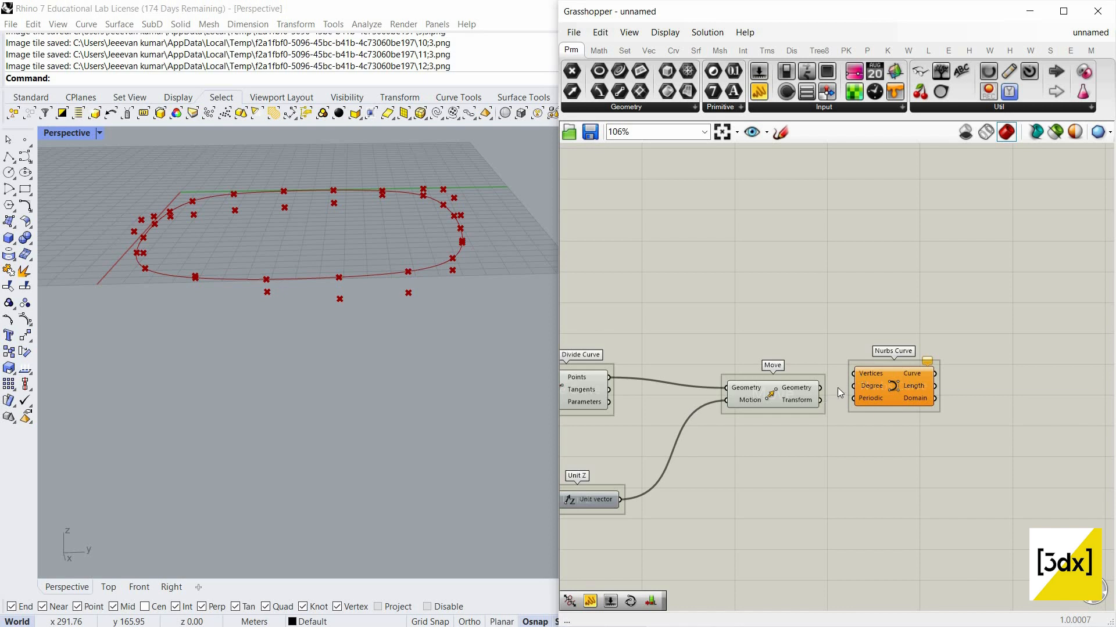
Connect Move's Geometry output to the Nurbs Curve's Vertices input and invert its Periodic input
right_click(876, 398)
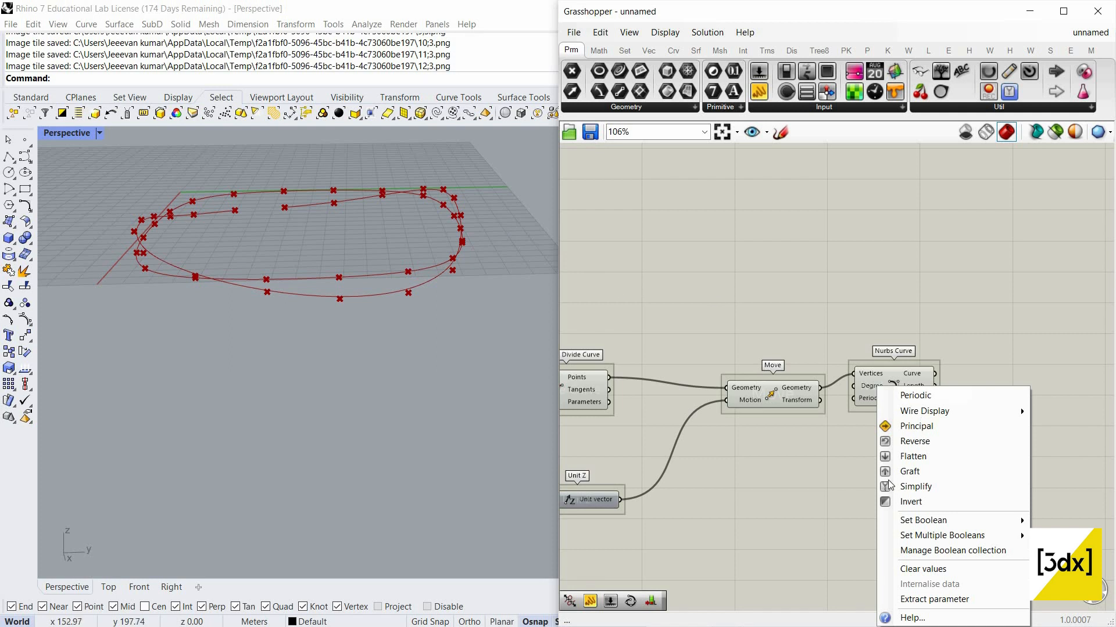
click(906, 502)
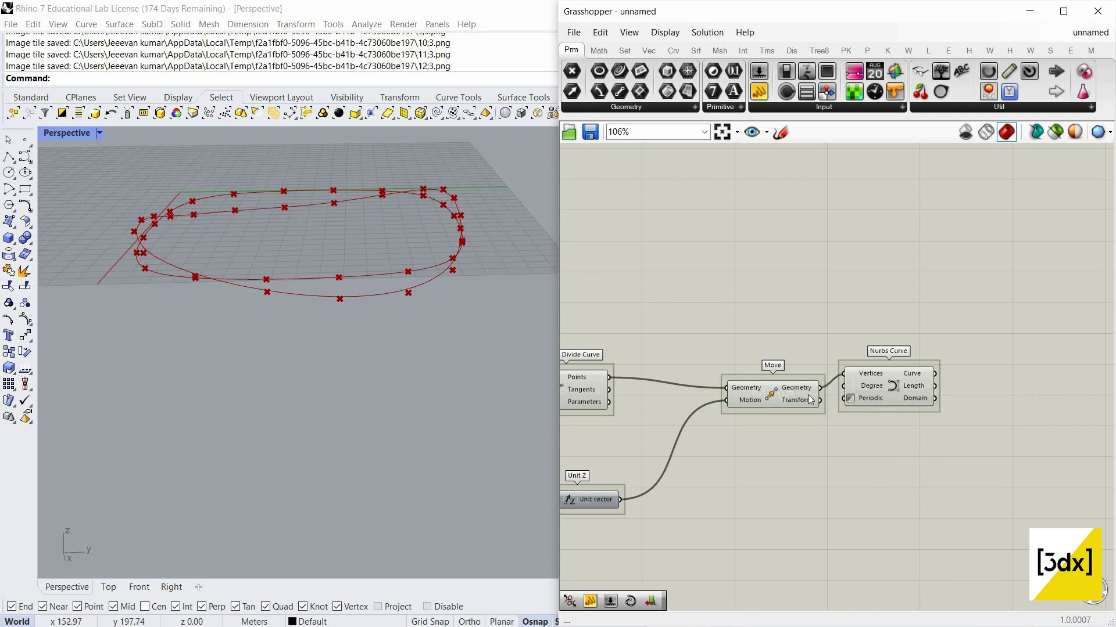
Turn off the preview of the Divide Curve and Move components
scroll(907, 415, down, 5)
scroll(373, 294, down, 4)
scroll(793, 387, down, 2)
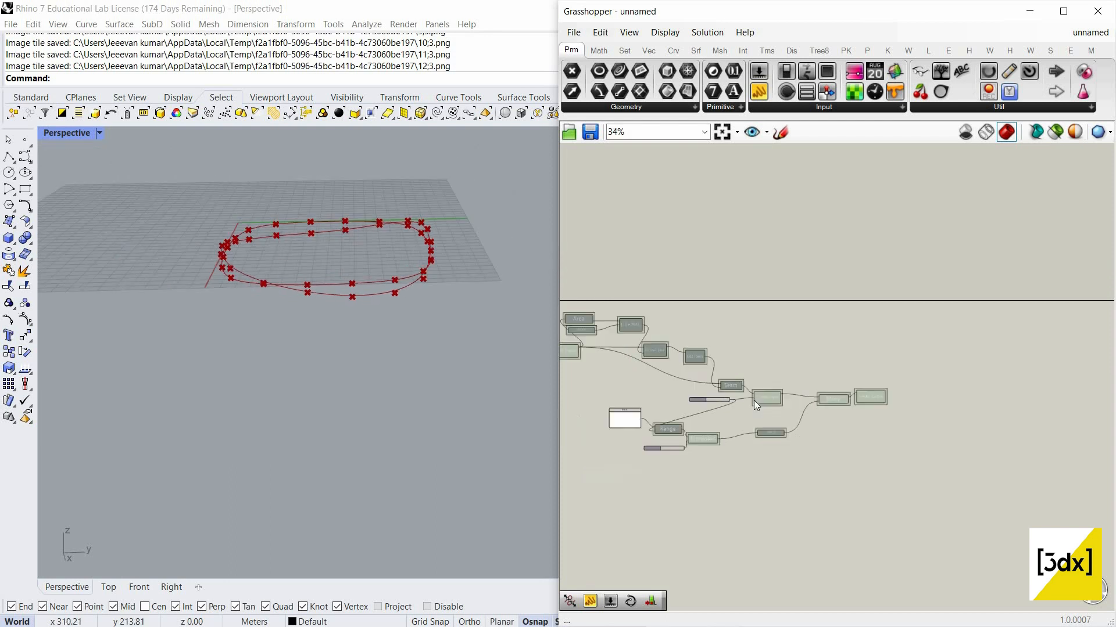
scroll(767, 400, up, 2)
drag(868, 368, 753, 401)
right_click(806, 349)
click(812, 357)
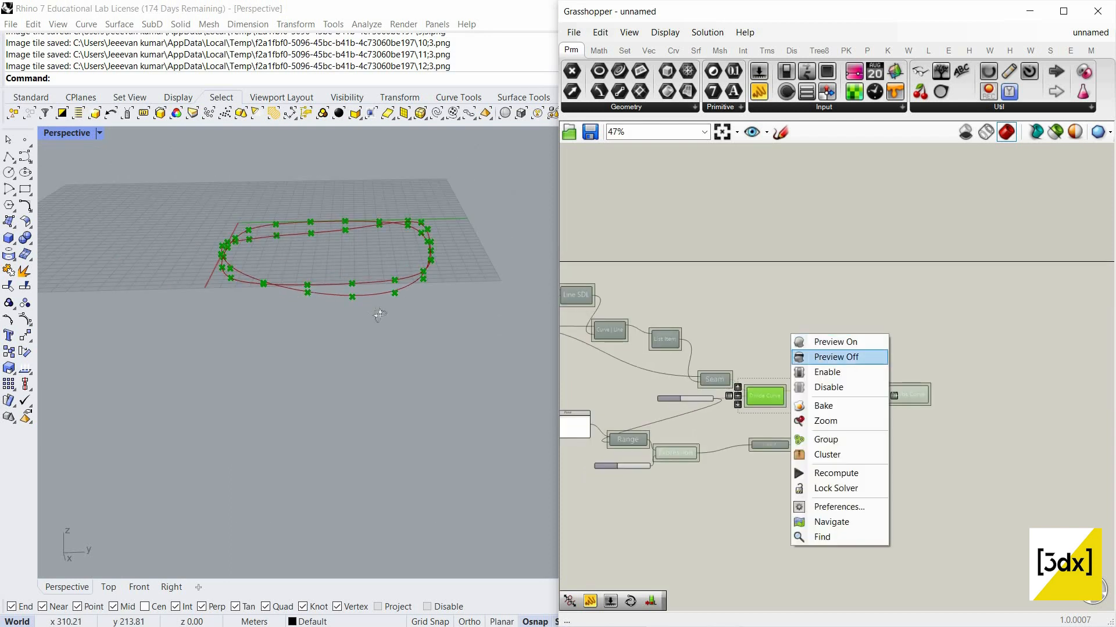
Examine the wavy curve's height relative to the flat base curve from several angles in the Perspective viewport
right_drag(470, 306, 694, 438)
scroll(813, 410, down, 3)
scroll(692, 437, up, 9)
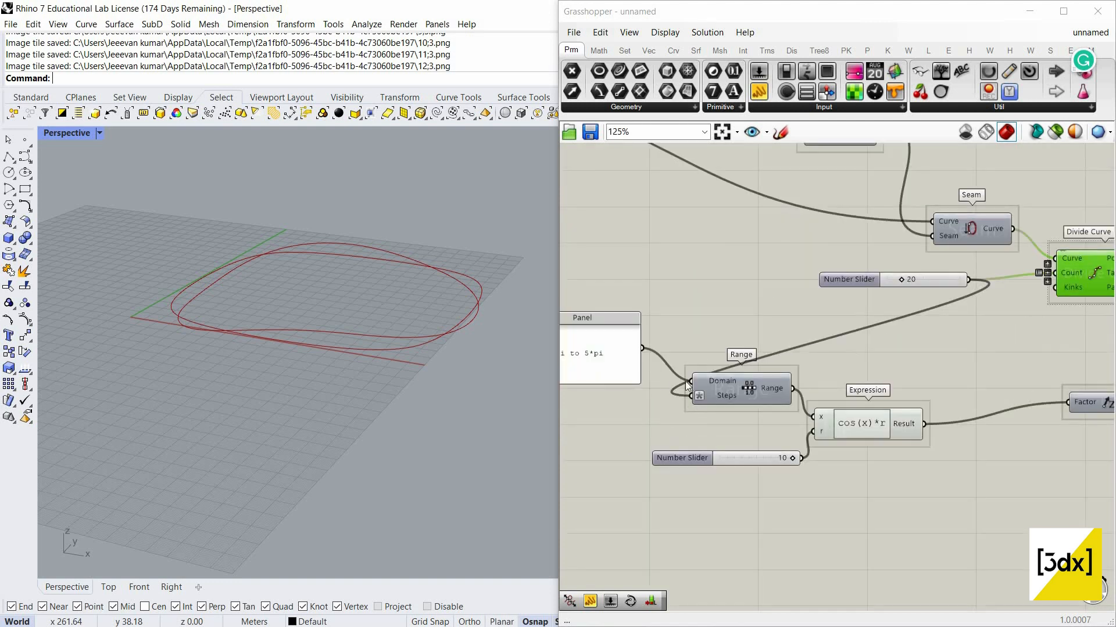
scroll(775, 387, down, 4)
right_drag(387, 324, 377, 299)
scroll(377, 283, up, 5)
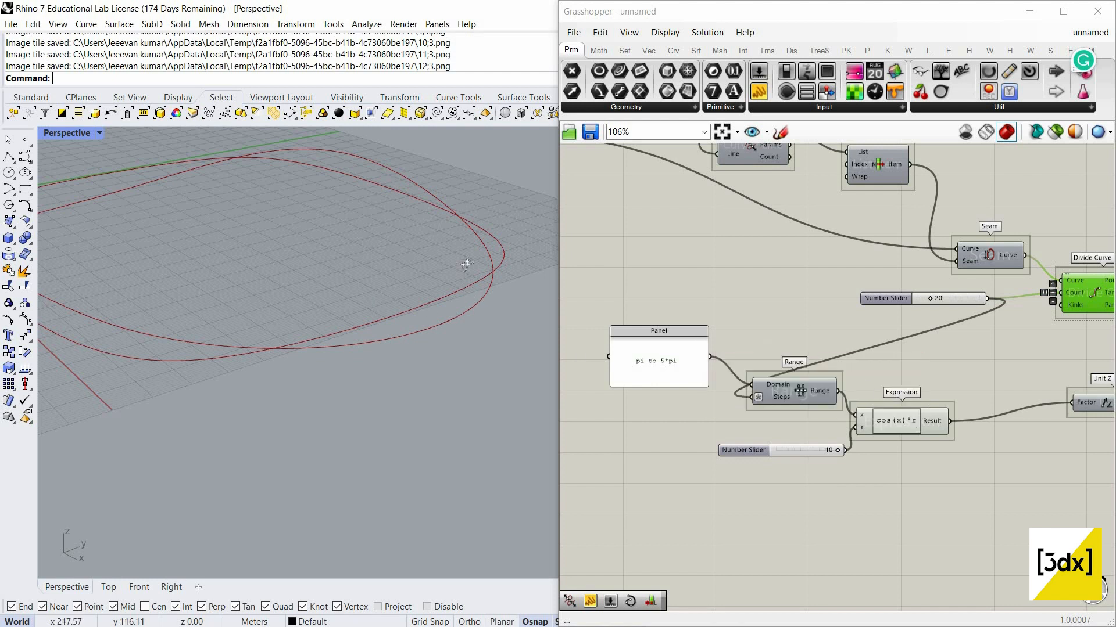
scroll(466, 269, down, 8)
mouse_move(456, 288)
right_down()
mouse_move(458, 247)
mouse_move(456, 283)
mouse_move(457, 269)
mouse_move(406, 248)
mouse_move(465, 263)
mouse_move(463, 235)
mouse_move(467, 256)
mouse_move(473, 245)
mouse_move(457, 249)
mouse_move(458, 269)
right_up()
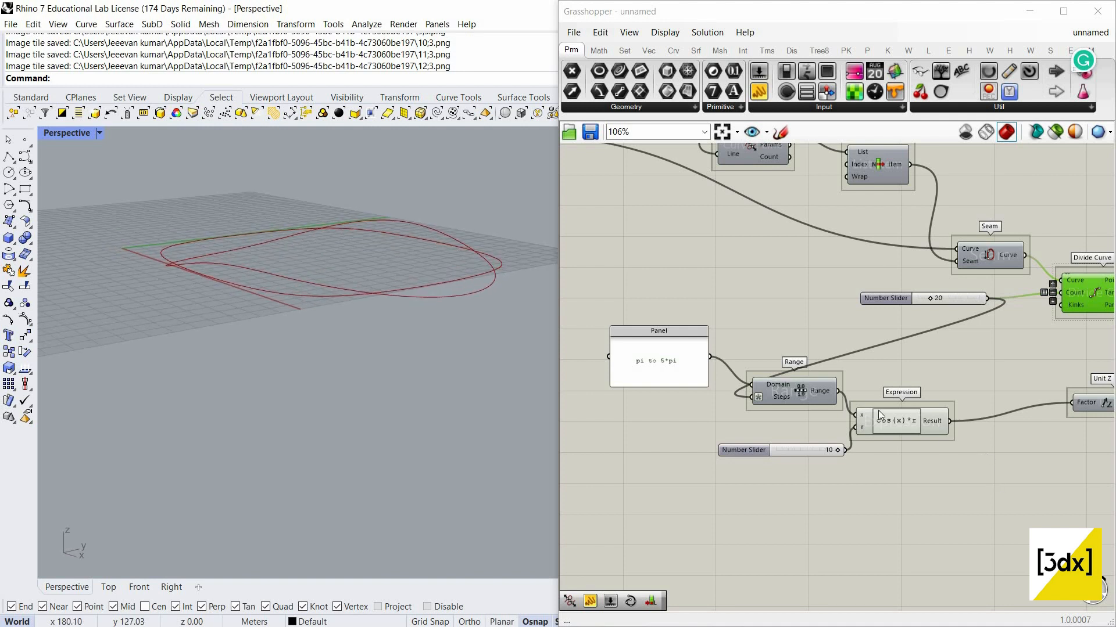
Change the Expression component's formula to cos(x)*r+r and check the raised curve in the Perspective viewport
scroll(832, 389, up, 2)
scroll(832, 388, up, 2)
double_click(813, 398)
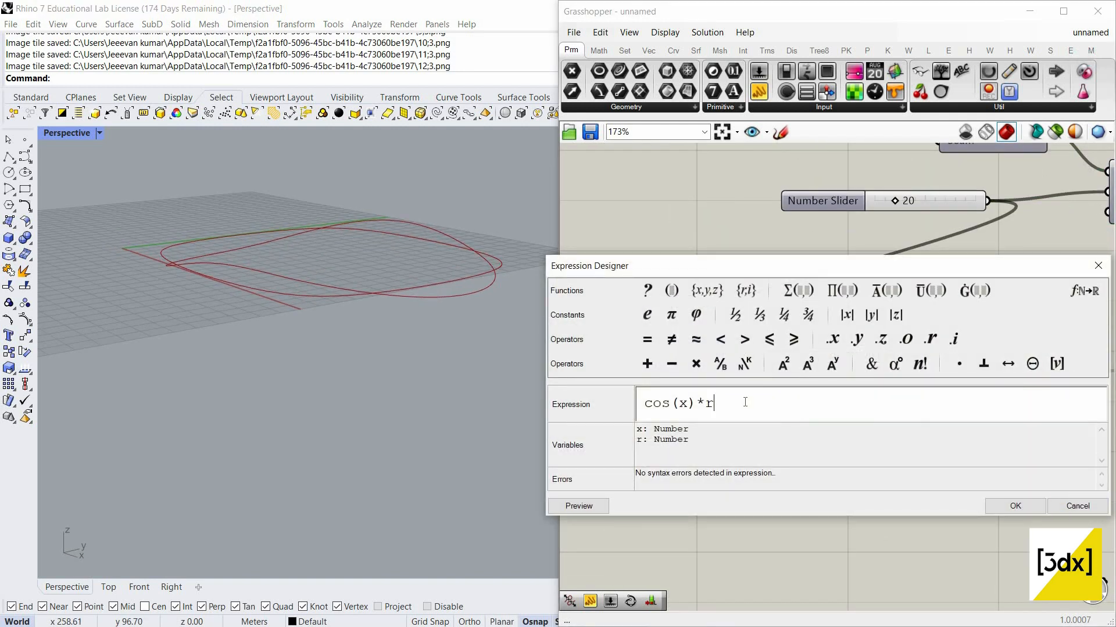
text(+)
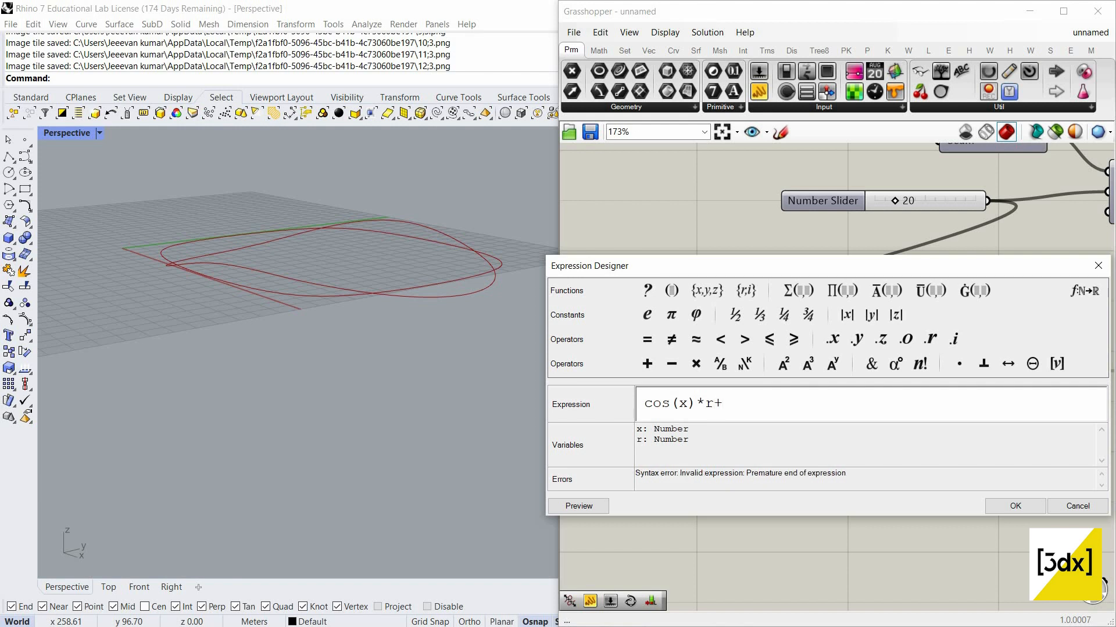
text(r)
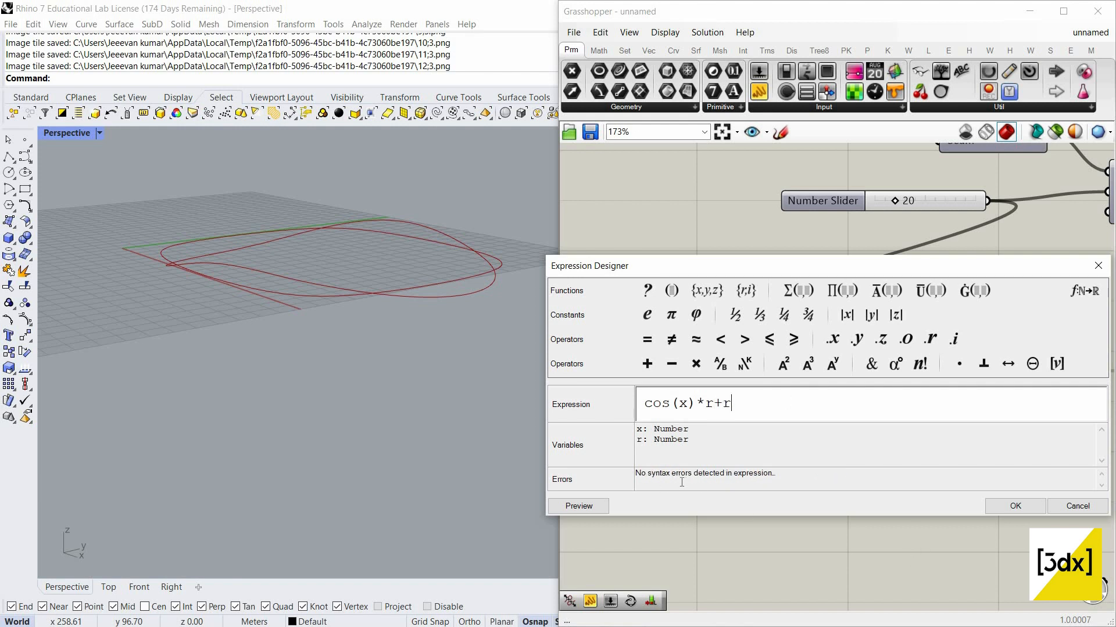
click(1000, 507)
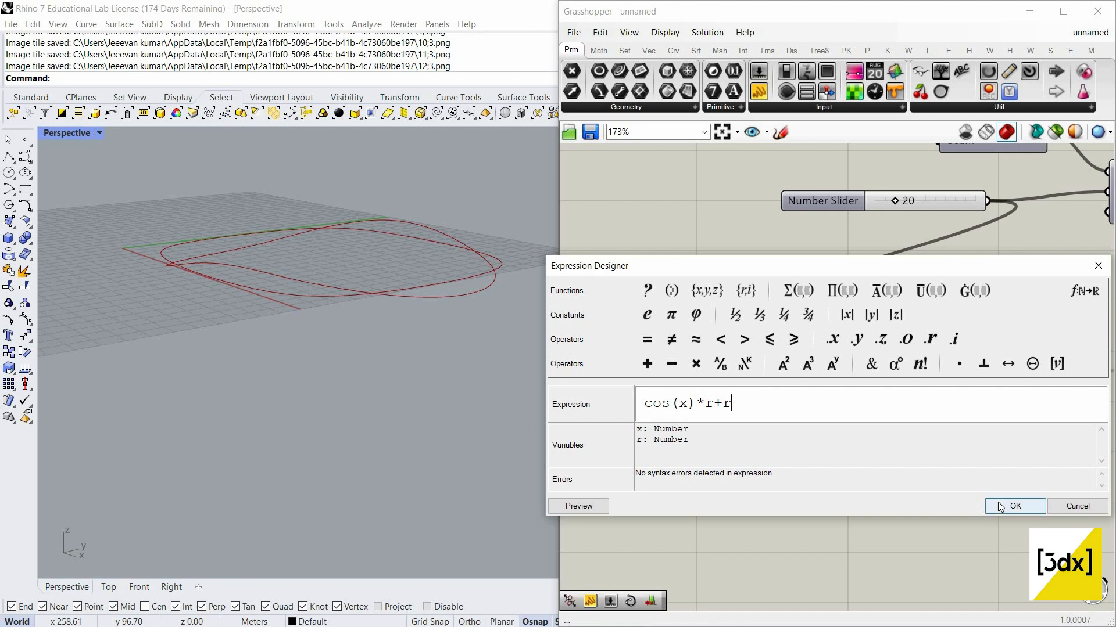
right_drag(455, 207, 489, 257)
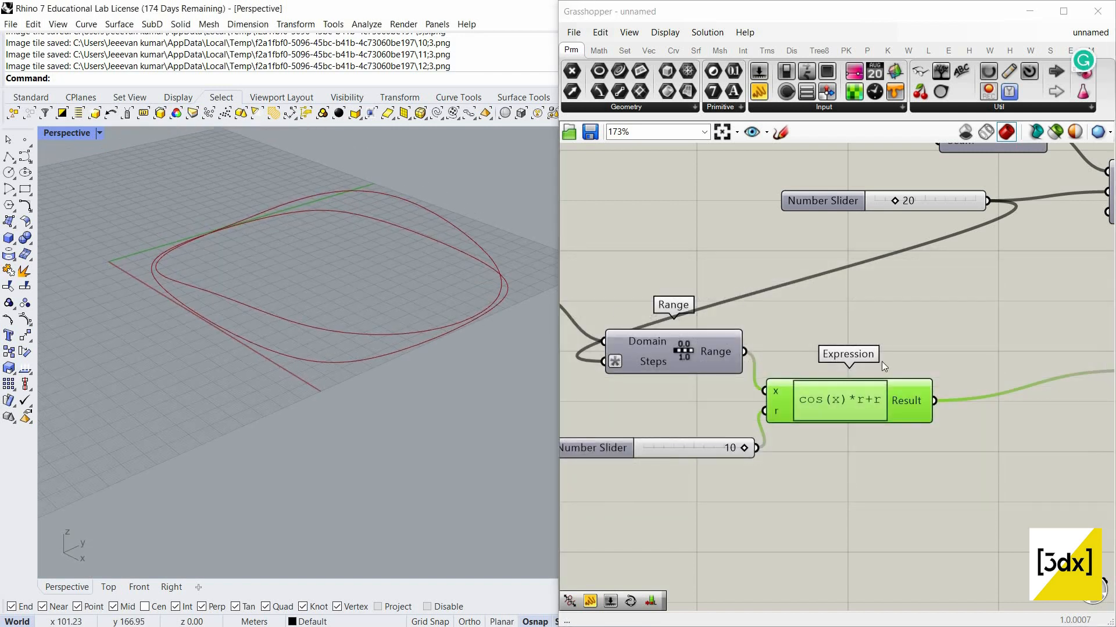
Start a freehand sketch on the canvas and write "Cos(1)" beneath the Expression component
right_drag(904, 409, 855, 403)
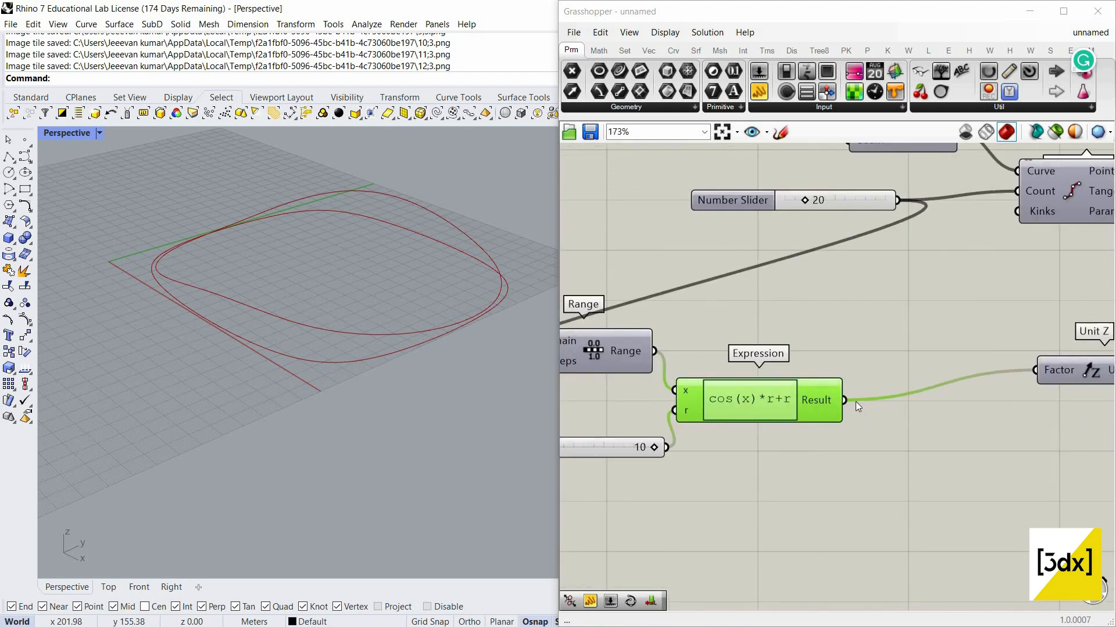
right_drag(734, 406, 829, 404)
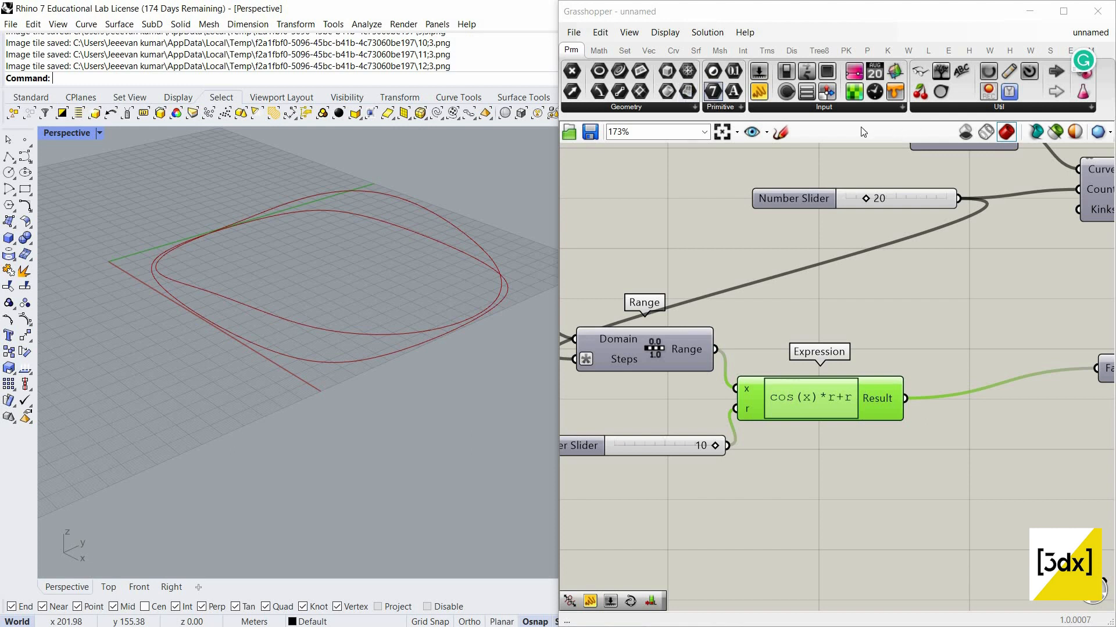
click(782, 132)
scroll(799, 485, down, 3)
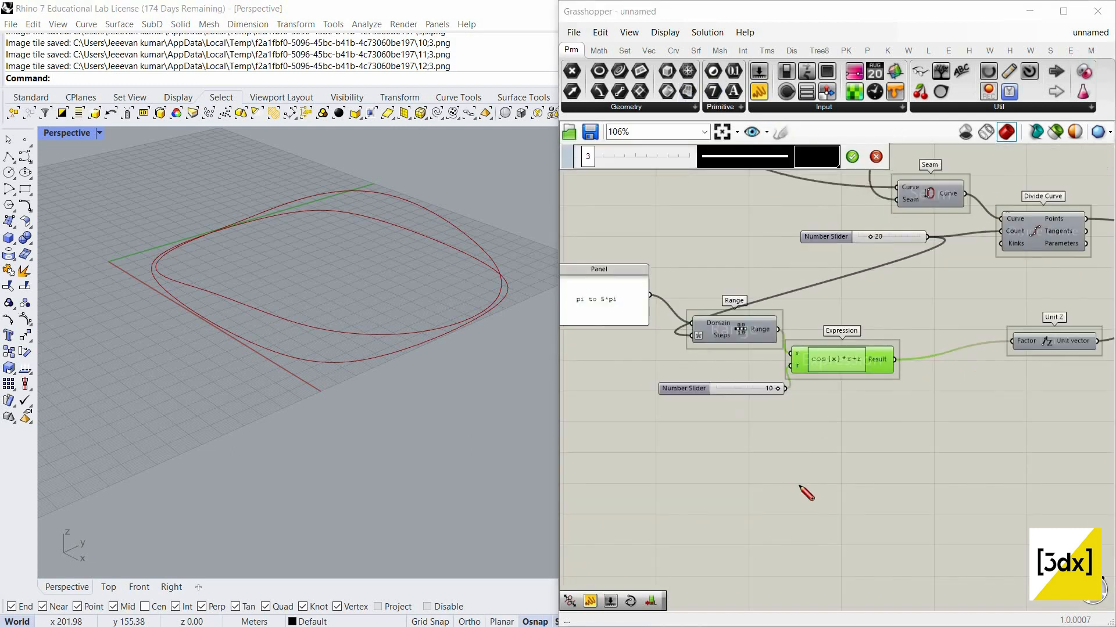
scroll(819, 469, up, 2)
mouse_move(811, 445)
mouse_down()
mouse_move(814, 478)
mouse_move(851, 480)
mouse_move(898, 452)
mouse_move(899, 480)
mouse_up()
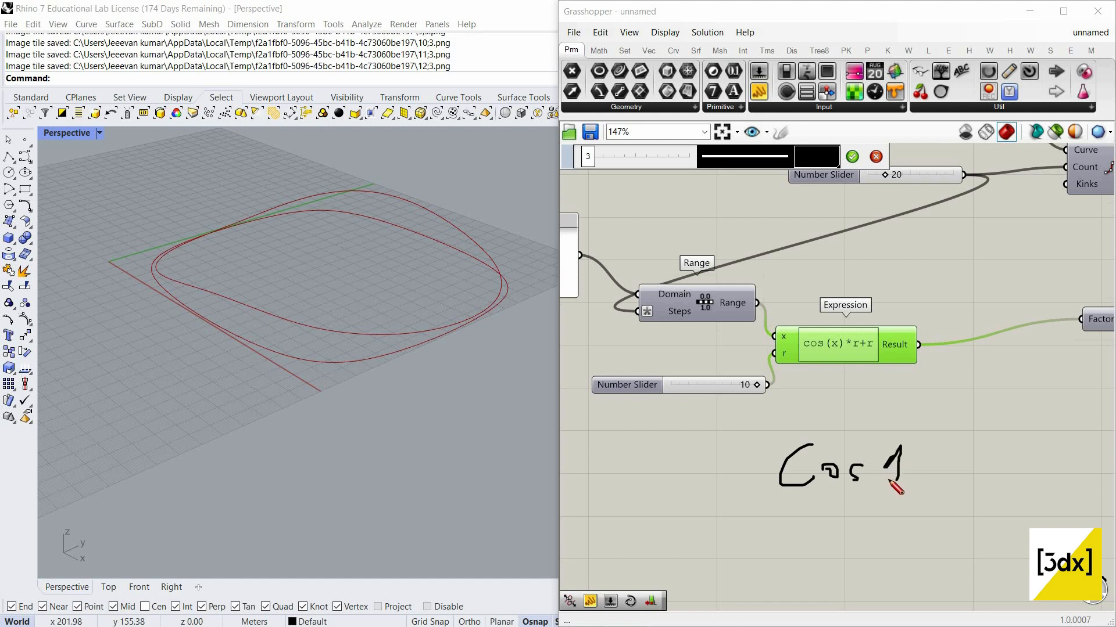
drag(914, 436, 917, 492)
drag(884, 440, 877, 488)
scroll(923, 473, down, 2)
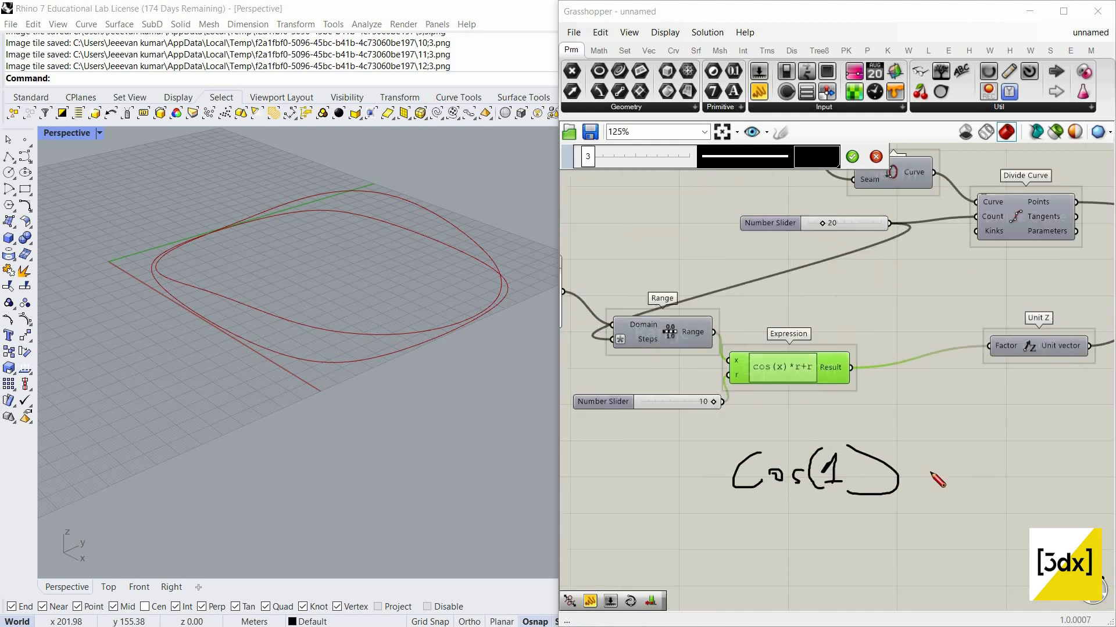
Extend the handwritten formula with "* 10", enclose it in outer brackets and add an equals sign
mouse_move(939, 450)
mouse_down()
mouse_move(941, 478)
mouse_move(959, 465)
mouse_move(932, 477)
mouse_up()
mouse_move(933, 462)
mouse_down()
mouse_move(992, 492)
mouse_move(1002, 459)
mouse_move(1034, 520)
mouse_up()
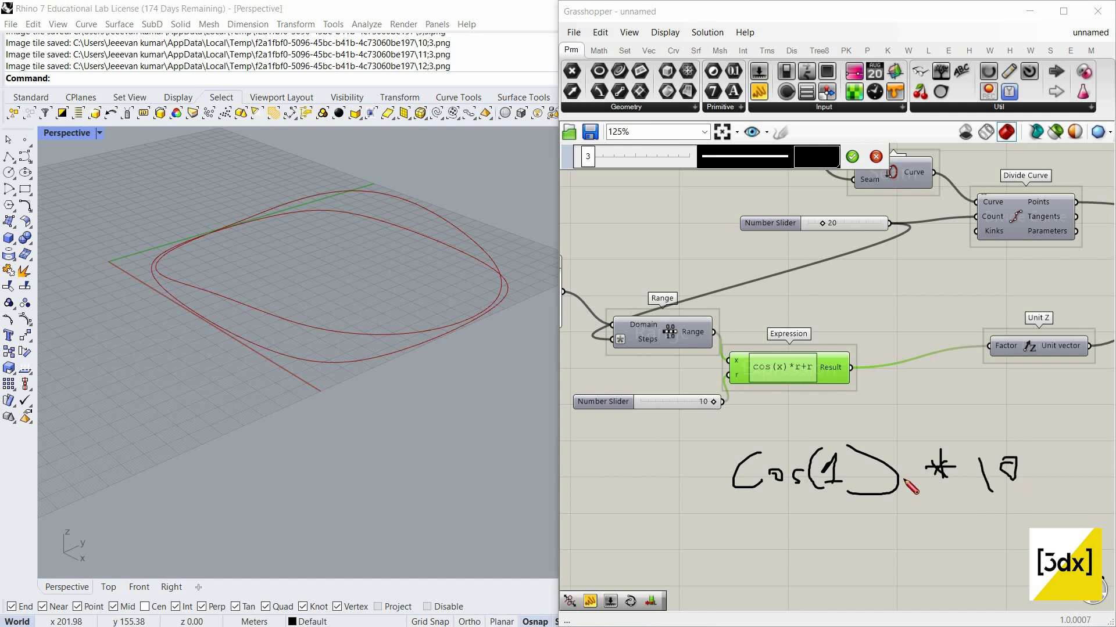
drag(728, 443, 726, 493)
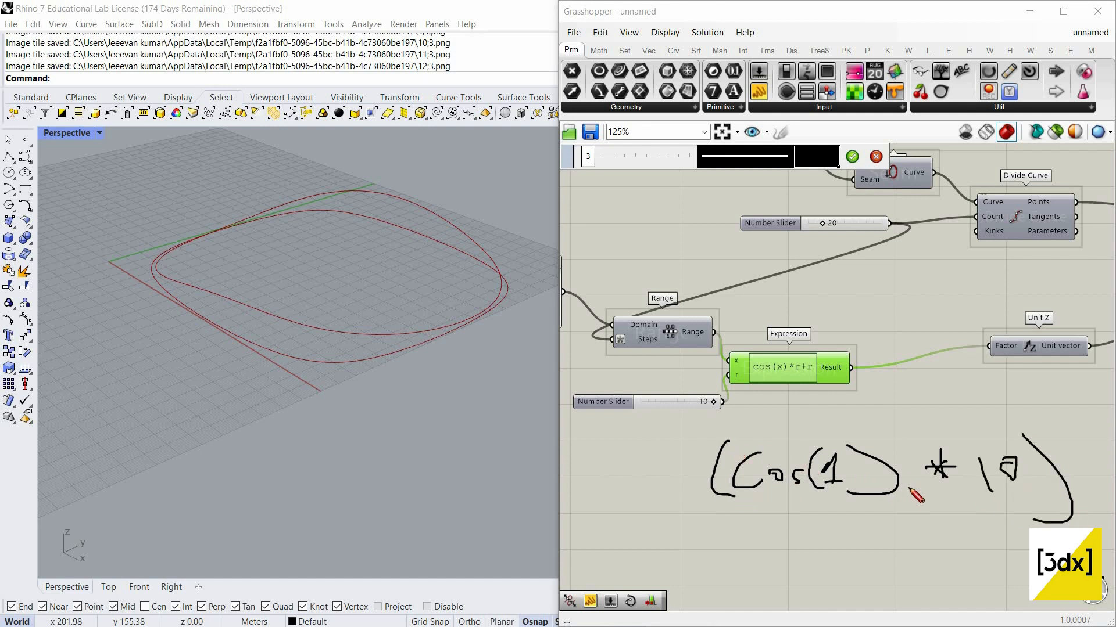
scroll(914, 496, down, 3)
drag(931, 479, 944, 486)
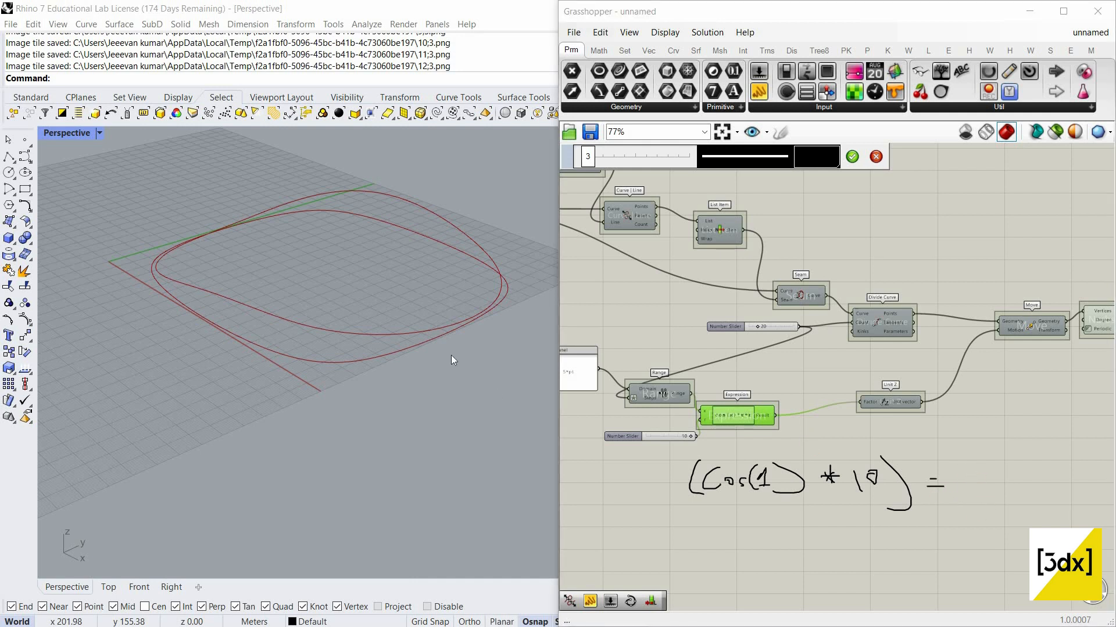
Handwrite "+ r" after the formula's equals sign and "+ 10" beneath it
mouse_move(451, 354)
right_down()
mouse_move(458, 270)
mouse_move(470, 258)
mouse_move(468, 287)
mouse_move(499, 205)
right_up()
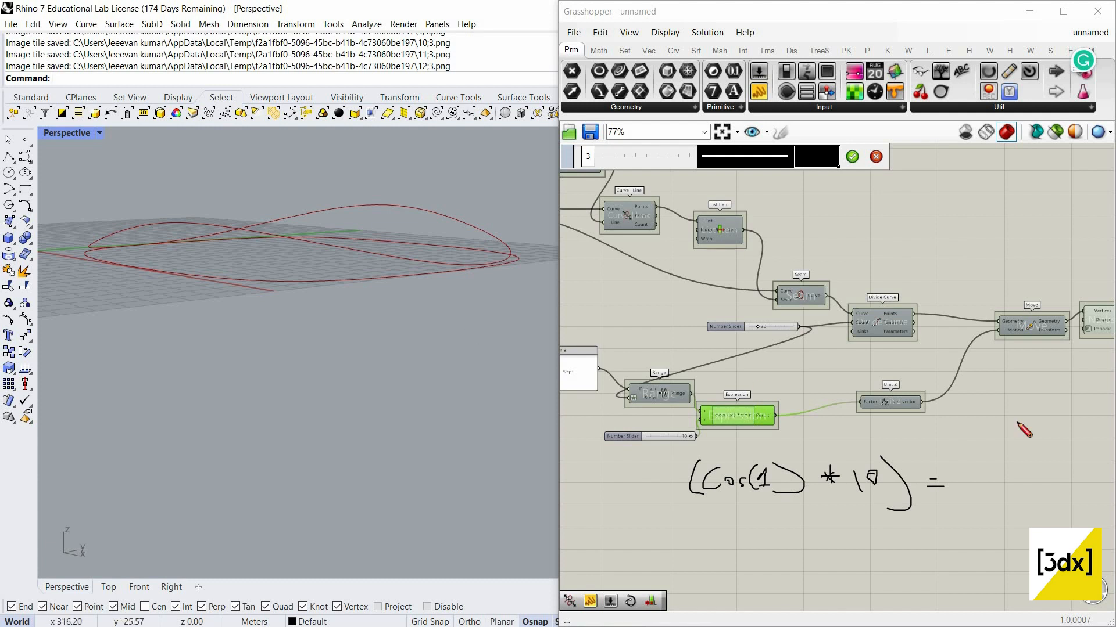
scroll(997, 478, up, 2)
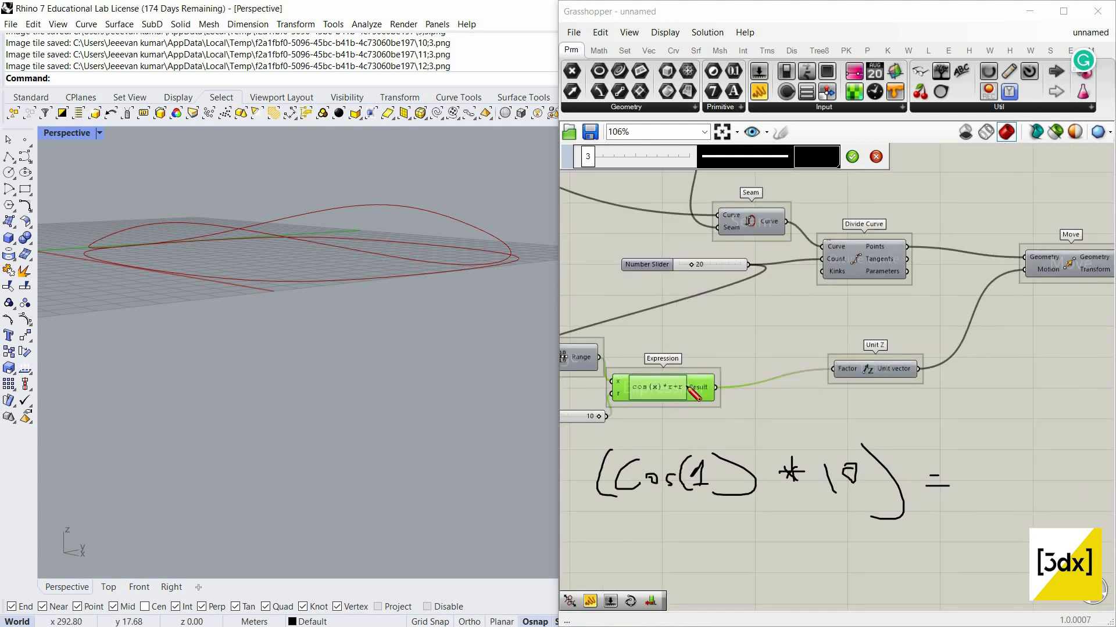
mouse_move(968, 452)
mouse_down()
mouse_move(968, 490)
mouse_move(1005, 472)
mouse_move(1018, 480)
mouse_up()
right_drag(979, 518, 930, 503)
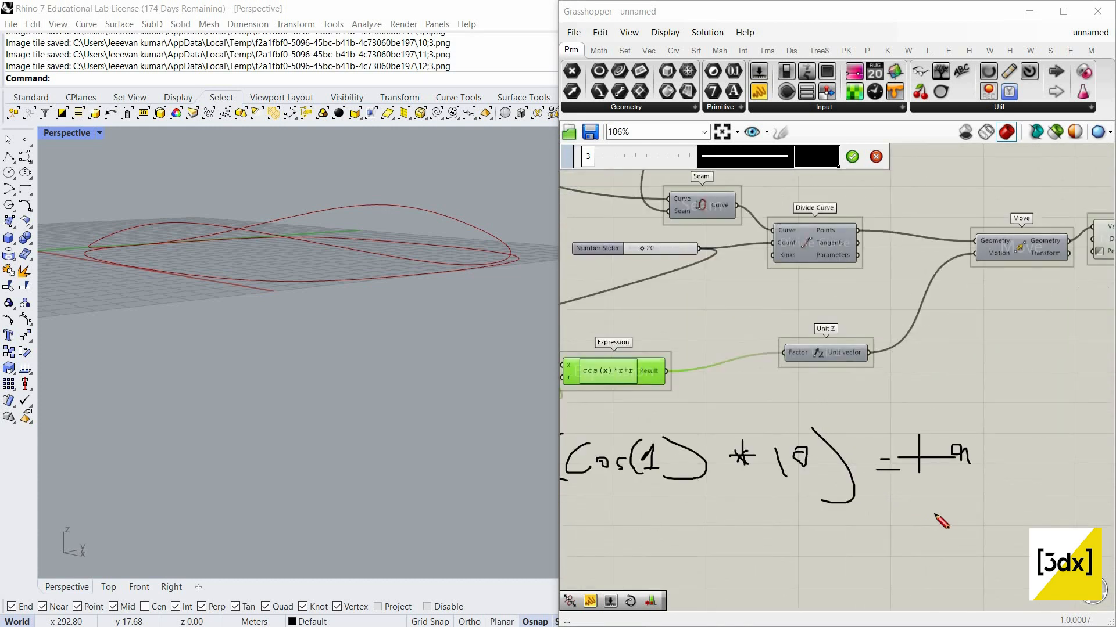
mouse_move(918, 495)
mouse_down()
mouse_move(919, 523)
mouse_move(927, 512)
mouse_move(966, 521)
mouse_up()
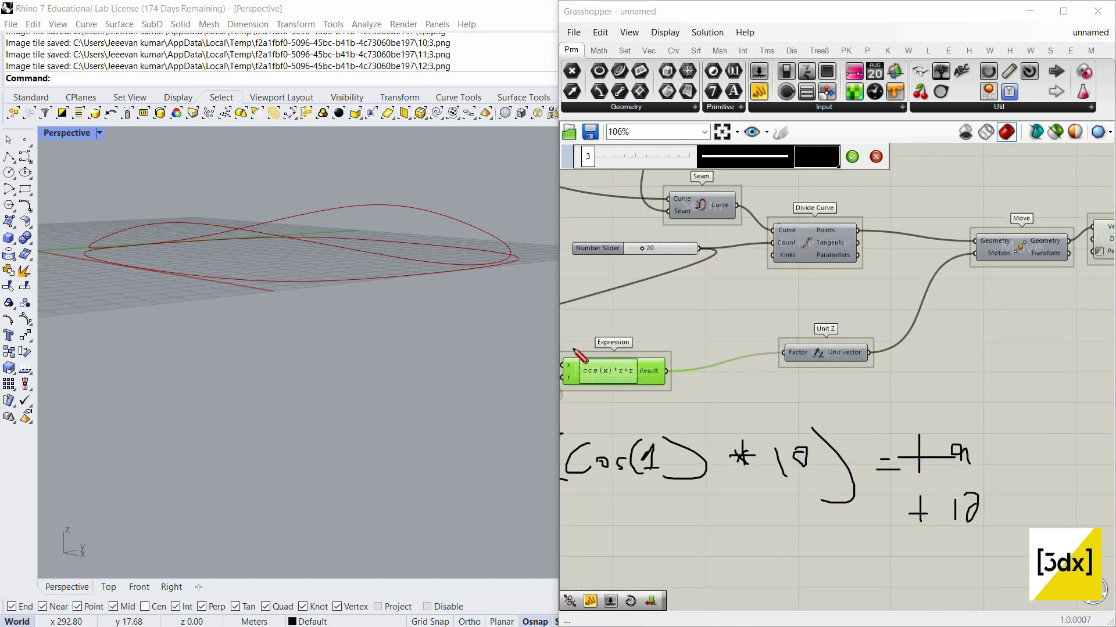
Examine the wavy curve in the Perspective viewport against the cos(x)*r+r expression that drives its heights
scroll(525, 356, down, 2)
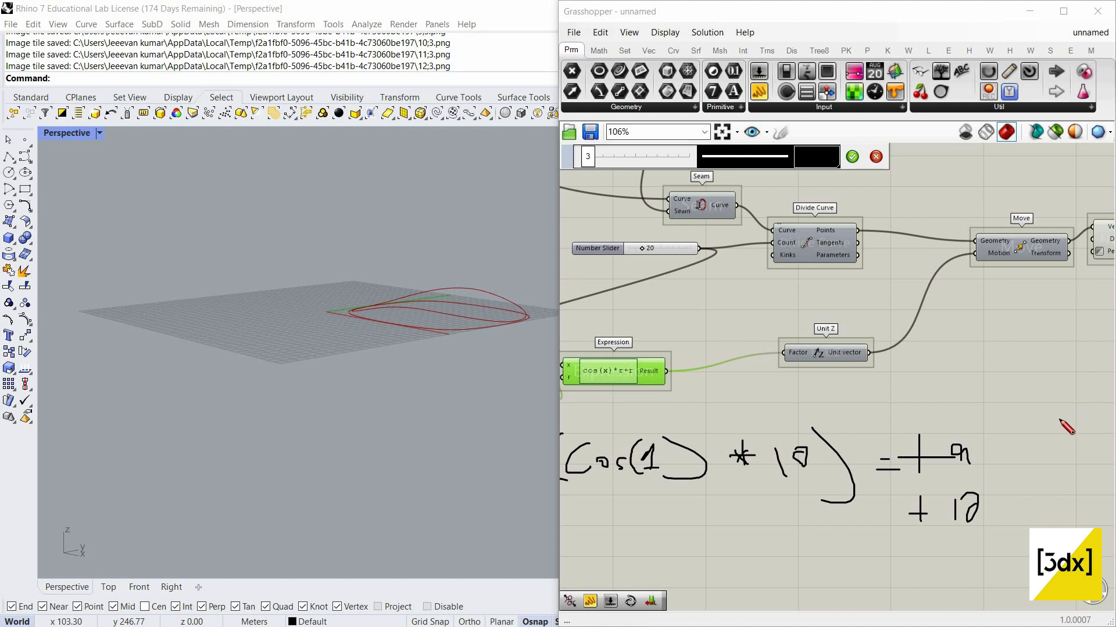
scroll(1069, 433, down, 4)
scroll(1056, 418, up, 2)
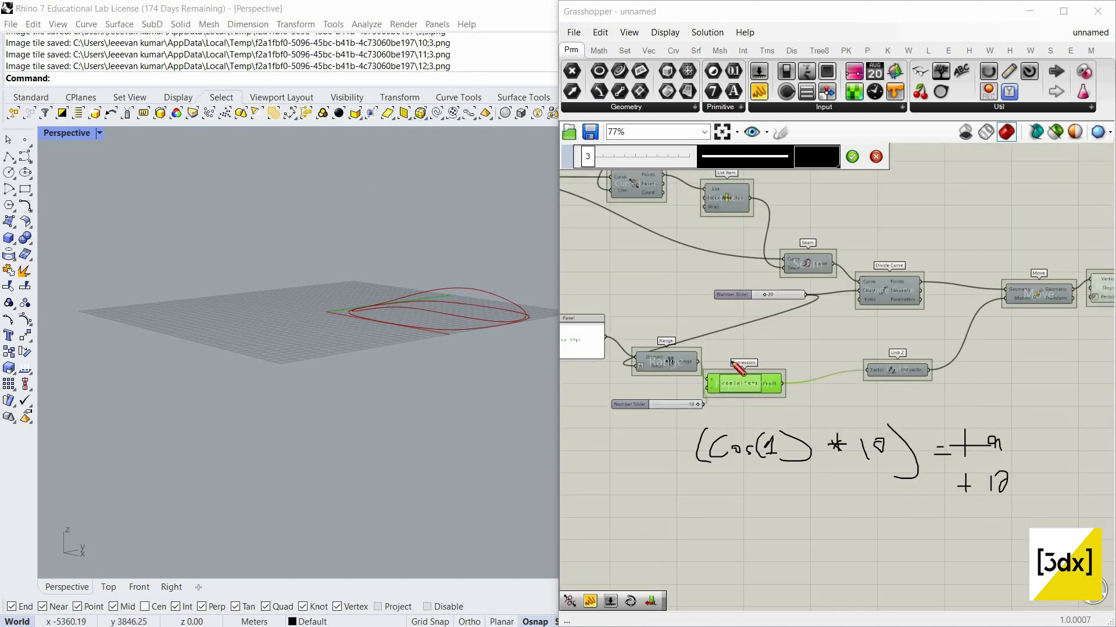
scroll(739, 402, up, 2)
right_drag(471, 314, 473, 343)
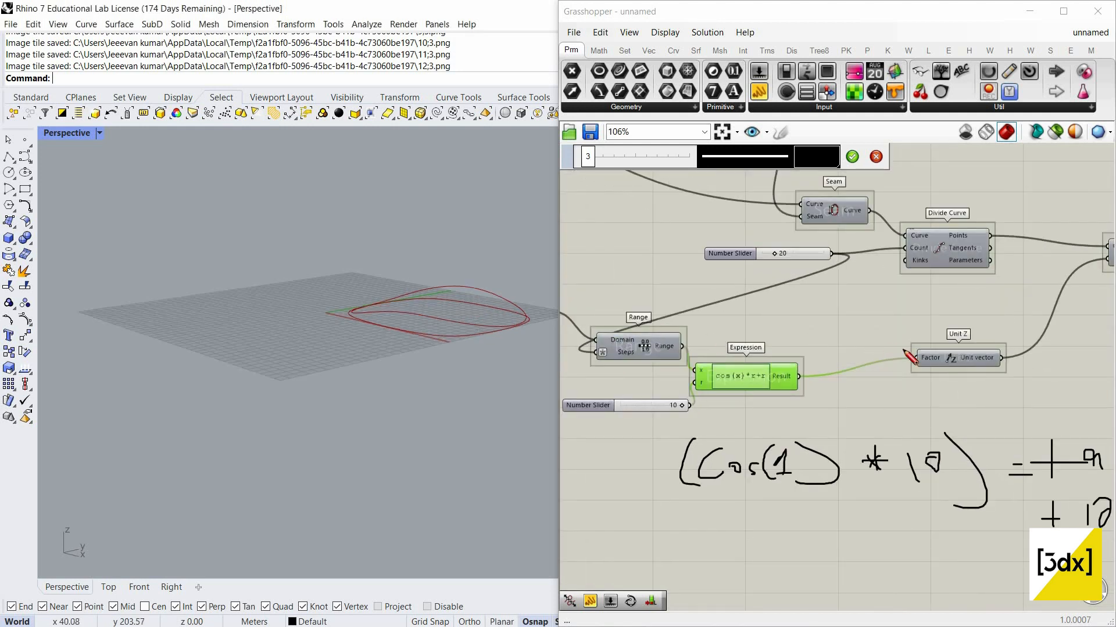
scroll(967, 337, up, 2)
scroll(958, 352, down, 2)
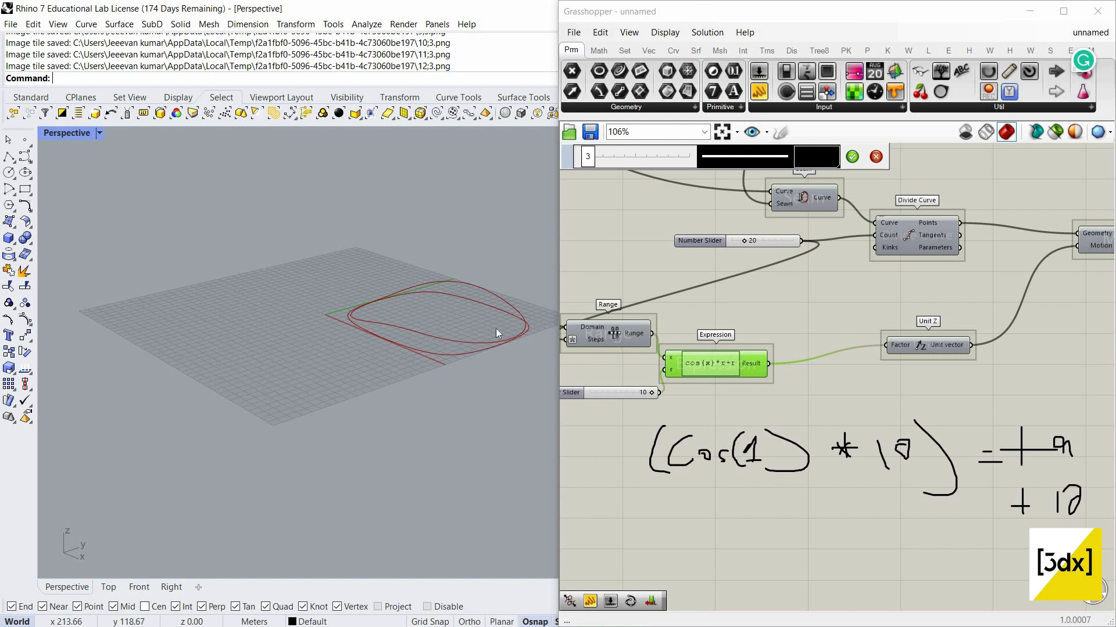
scroll(753, 355, up, 4)
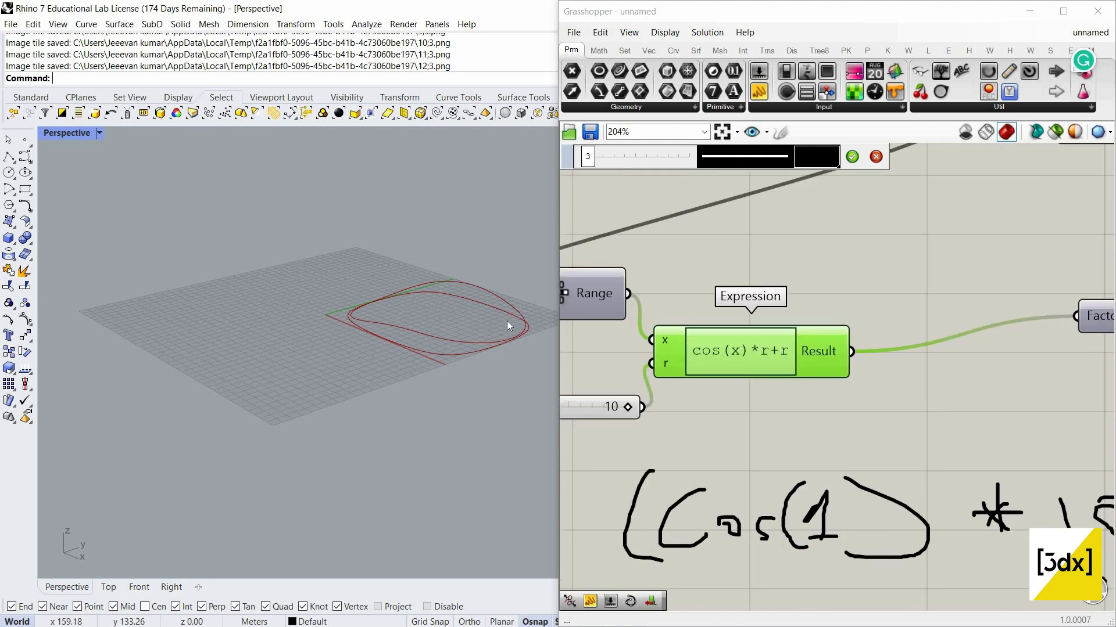
scroll(386, 355, up, 6)
scroll(293, 325, down, 5)
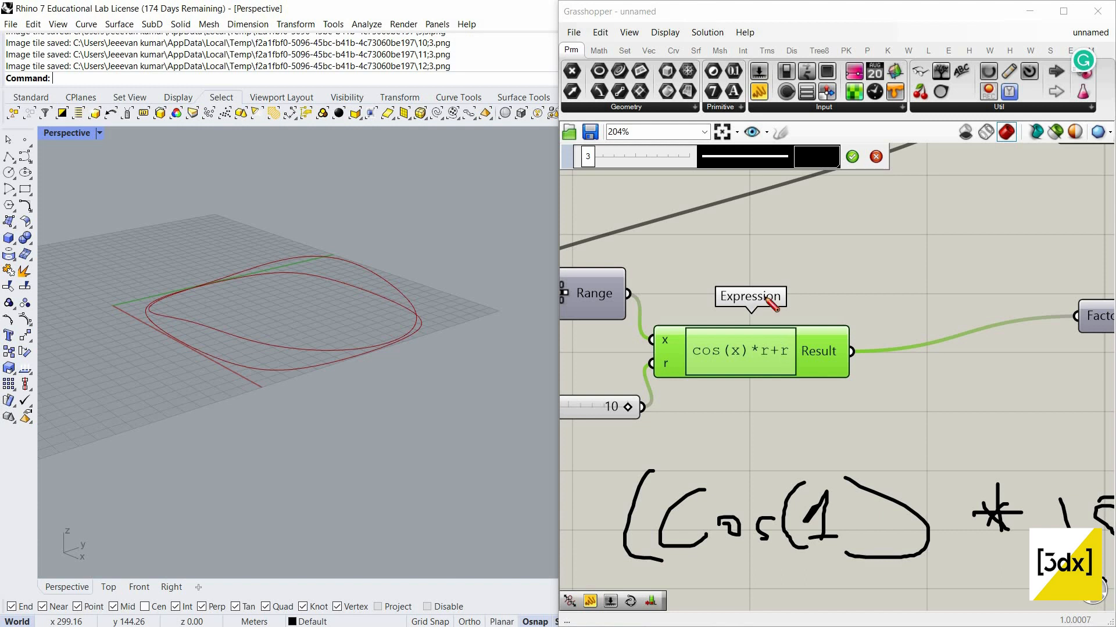
Handwrite the word "BODMAS" beneath the formula on the canvas
scroll(792, 510, down, 4)
mouse_move(816, 537)
mouse_down()
mouse_move(846, 511)
mouse_move(812, 543)
mouse_up()
mouse_move(881, 510)
mouse_down()
mouse_move(875, 548)
mouse_move(932, 527)
mouse_move(944, 557)
mouse_move(964, 513)
mouse_move(972, 542)
mouse_move(973, 530)
mouse_move(984, 544)
mouse_up()
scroll(872, 517, down, 2)
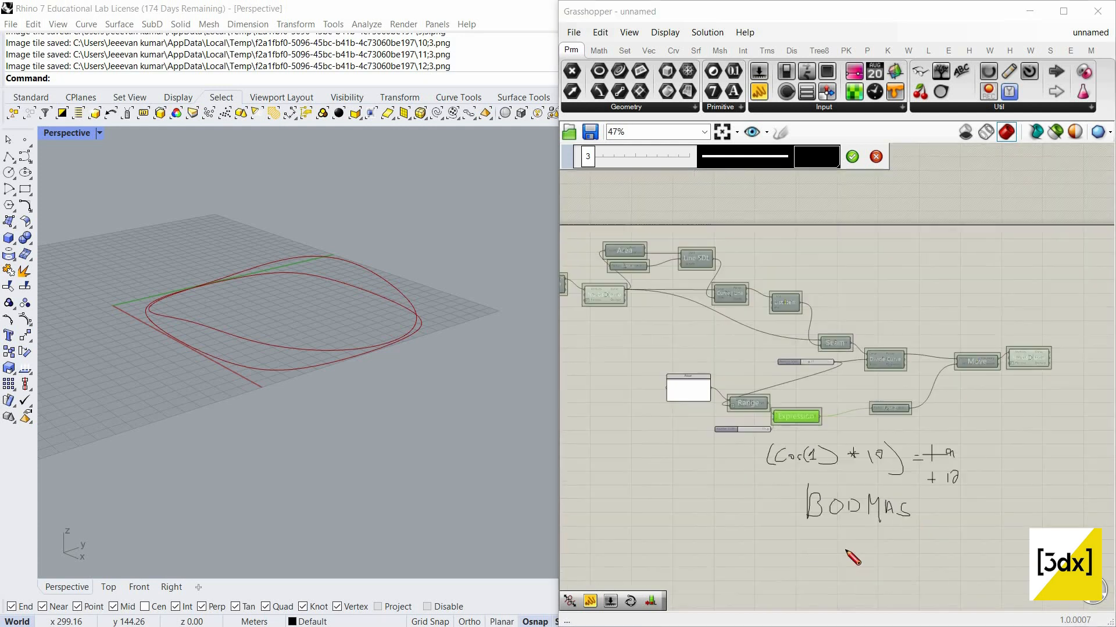
Draw a dividing stroke between the M and A of the handwritten BODMAS, comparing it with the expression
scroll(730, 533, up, 4)
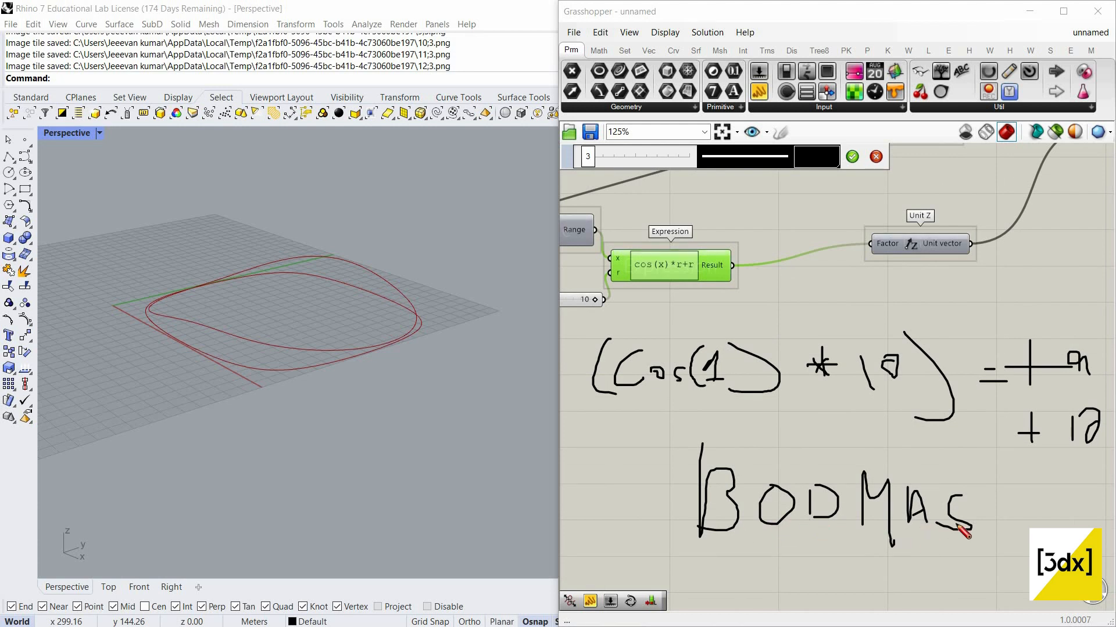
scroll(947, 512, down, 2)
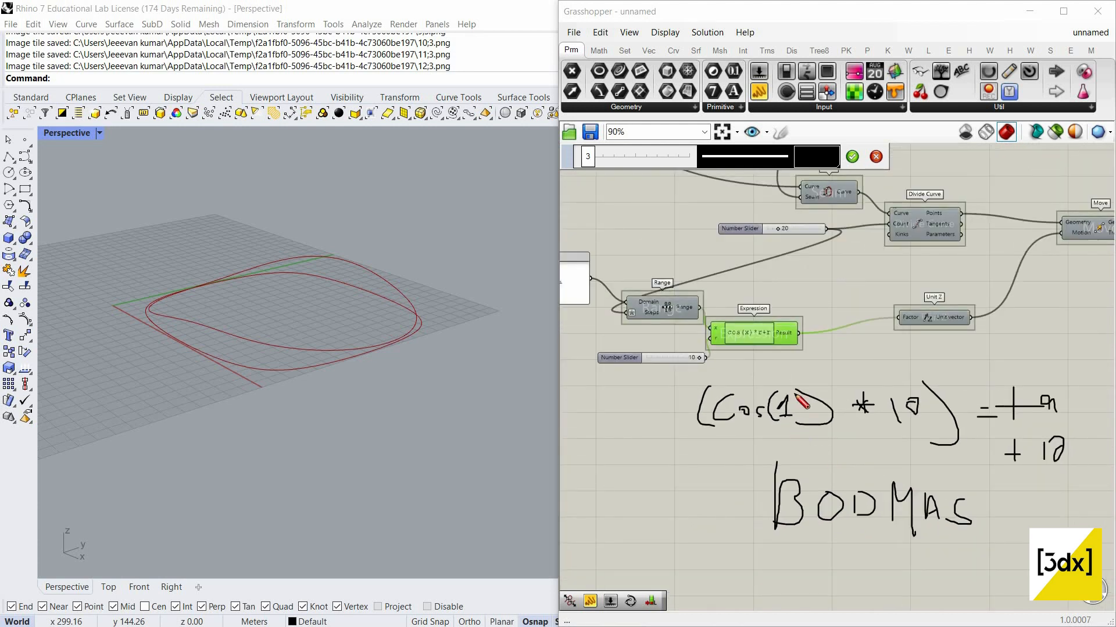
scroll(827, 463, up, 2)
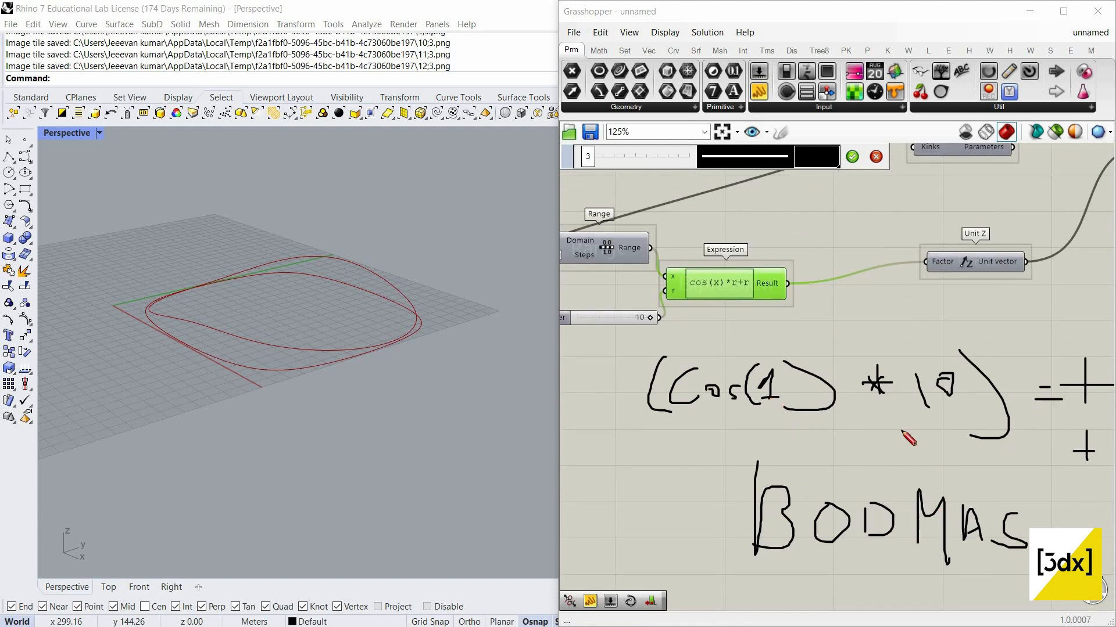
scroll(864, 416, down, 2)
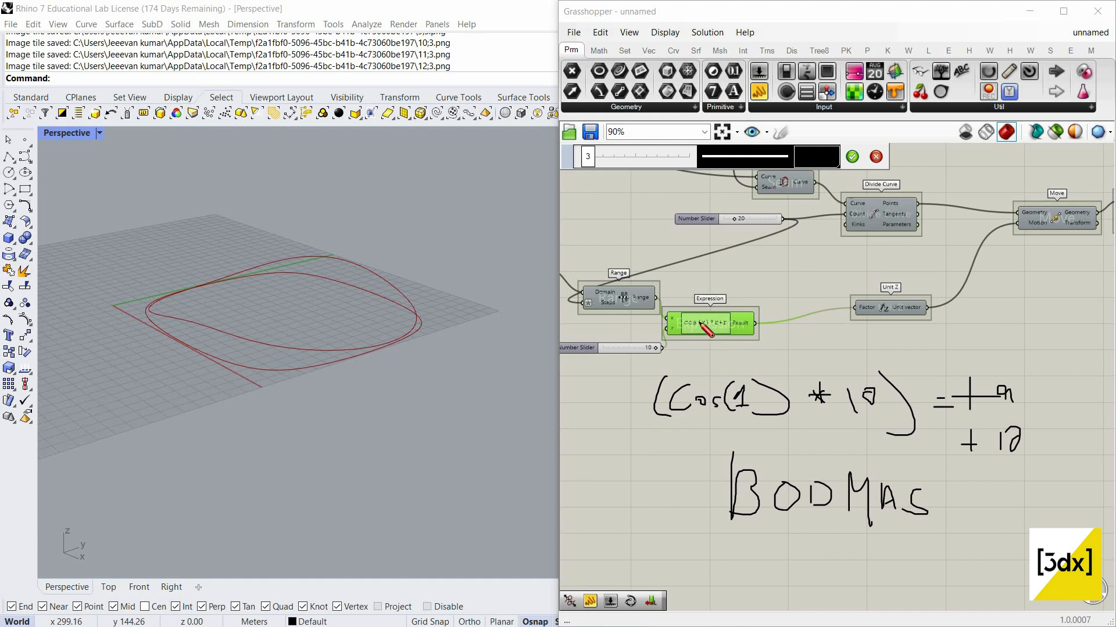
scroll(731, 329, up, 3)
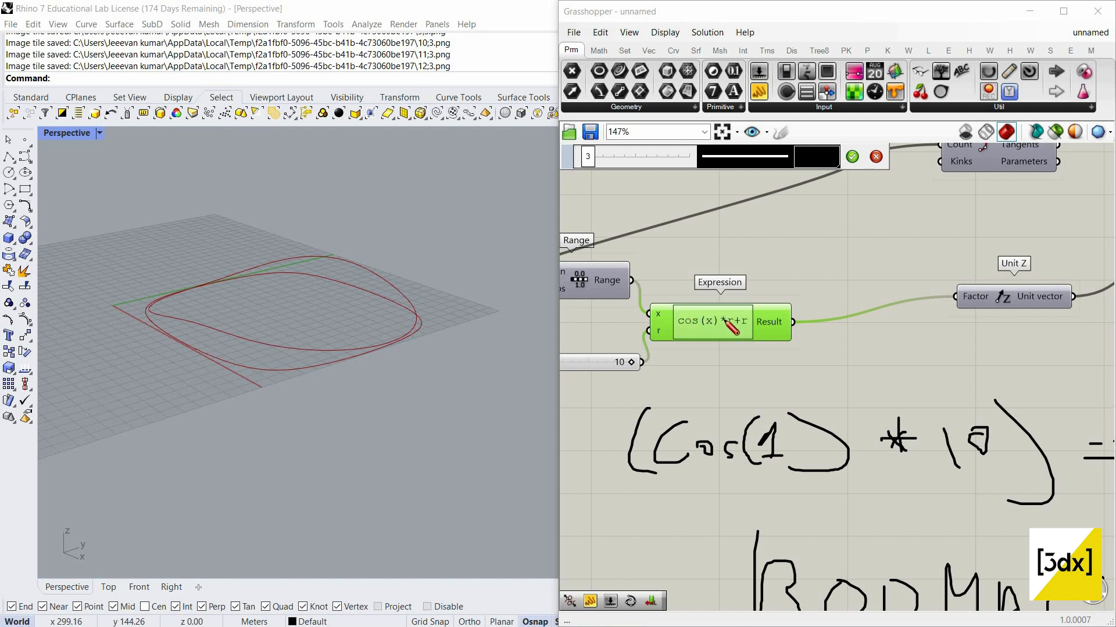
scroll(832, 352, down, 2)
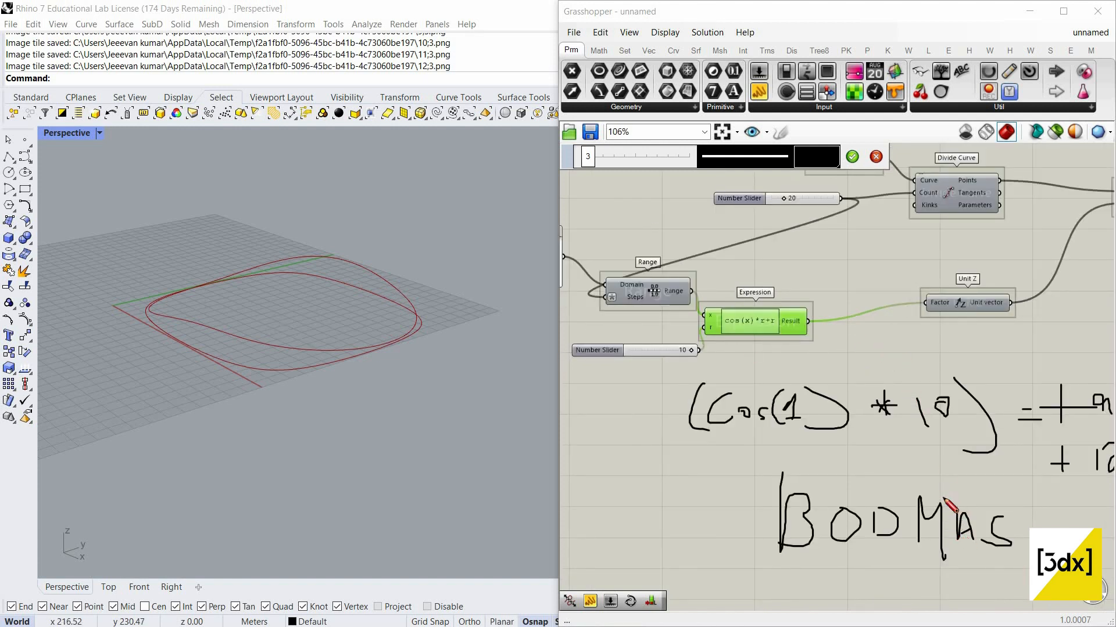
drag(940, 484, 959, 610)
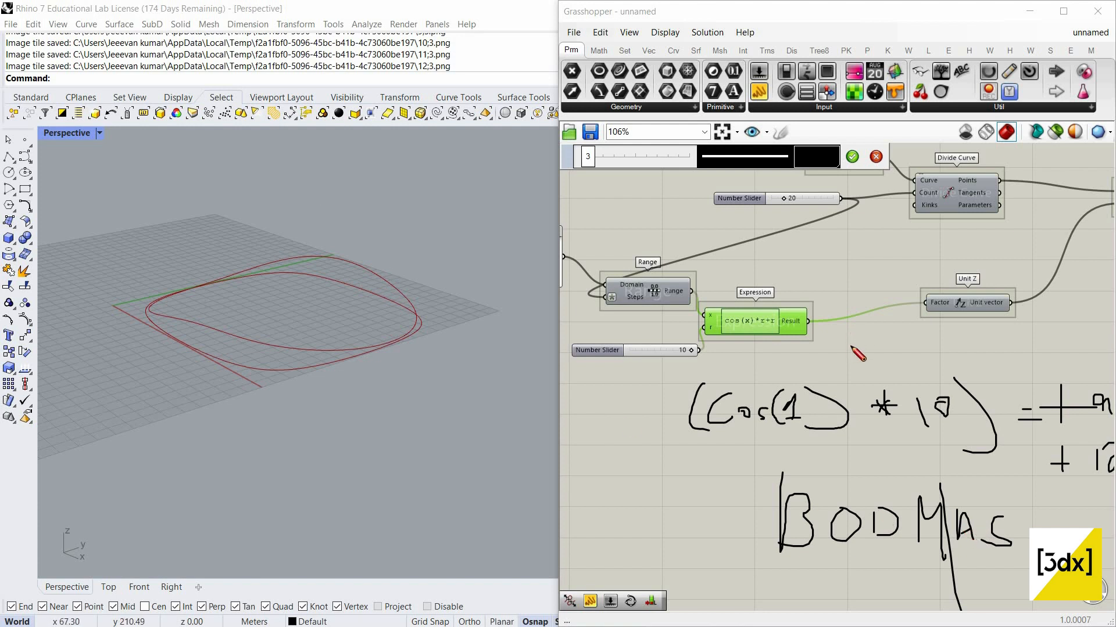
Handwrite "+ 2" after the closing outer bracket of the cosine formula
scroll(895, 418, down, 3)
scroll(895, 386, up, 3)
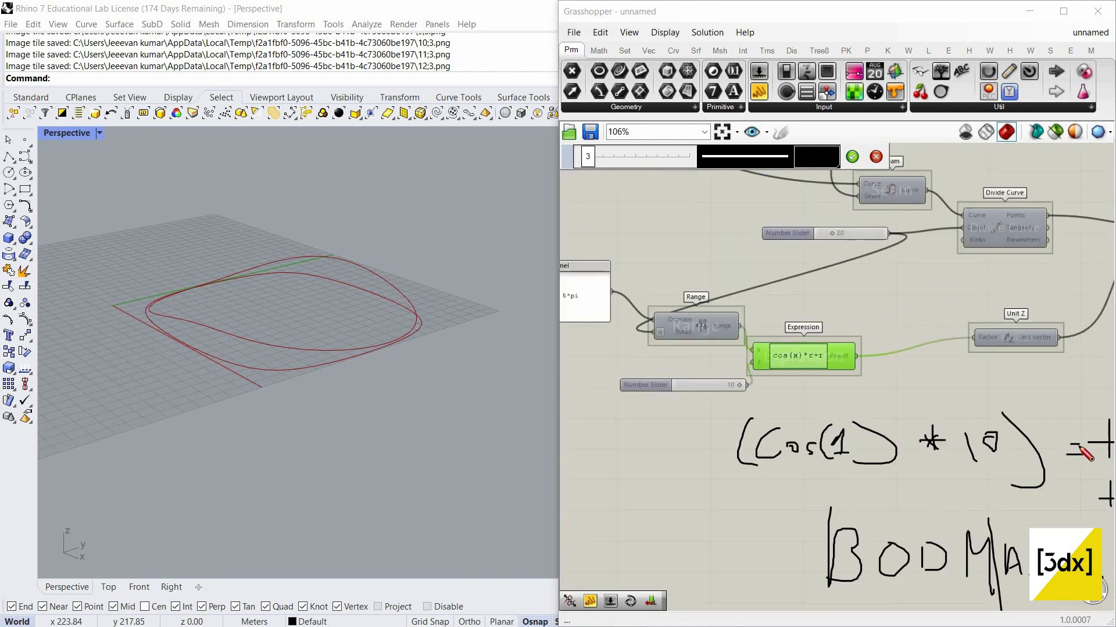
scroll(971, 494, down, 2)
scroll(960, 451, up, 3)
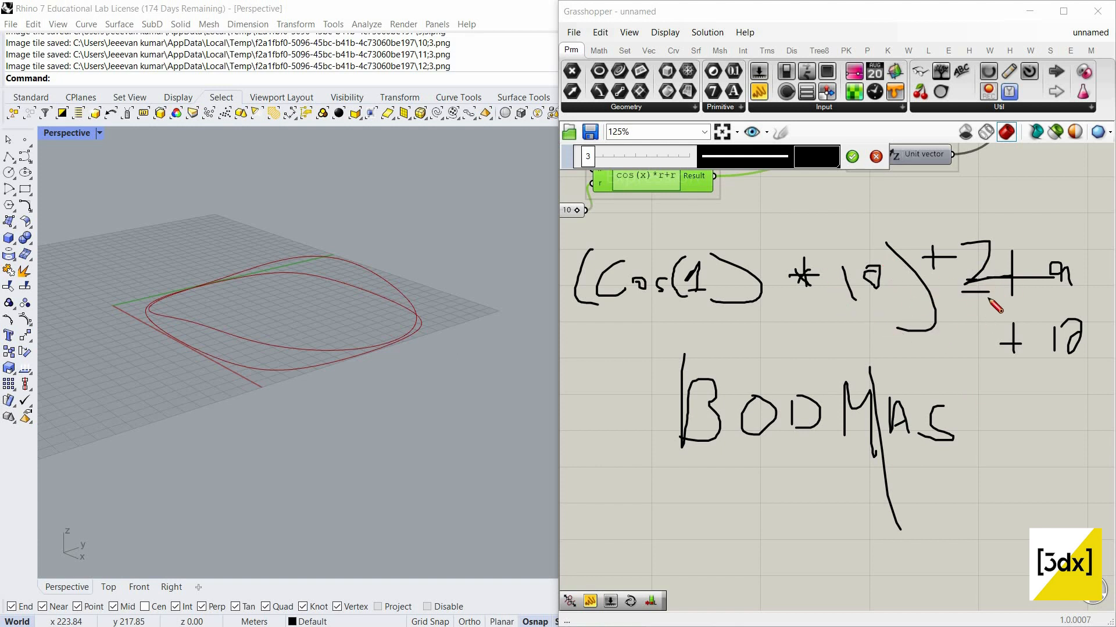
scroll(959, 335, down, 2)
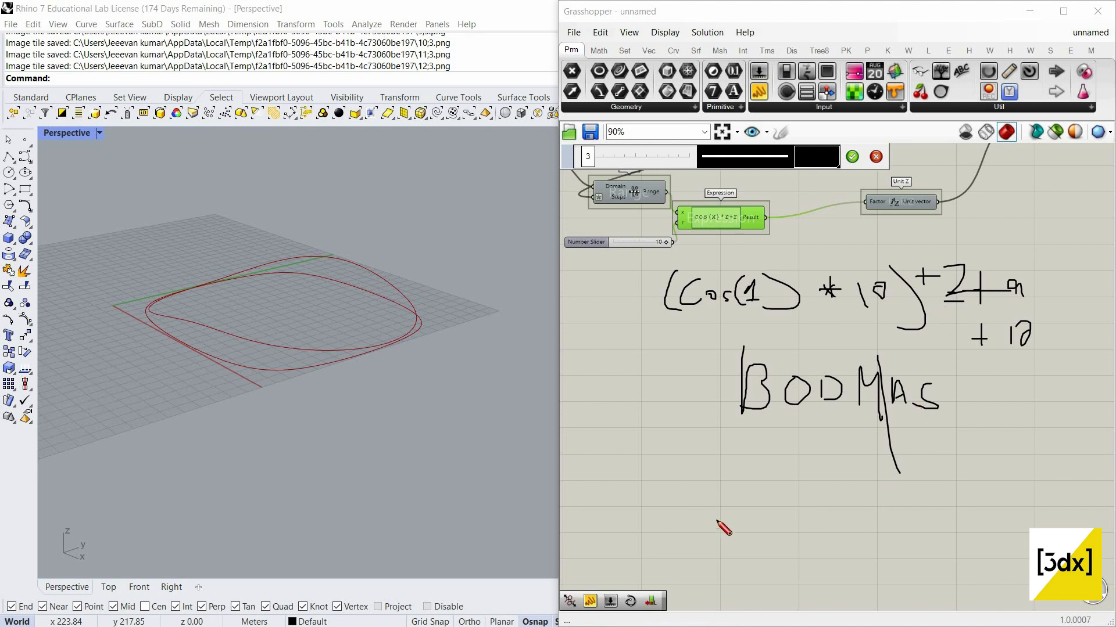
Sketch three small crosses beneath BODMAS, with an upward arrow labelled "z" under each one
drag(733, 509, 792, 481)
drag(847, 503, 862, 508)
drag(860, 505, 850, 510)
right_drag(745, 572, 739, 520)
mouse_move(740, 523)
mouse_down()
mouse_move(735, 474)
mouse_move(785, 512)
mouse_up()
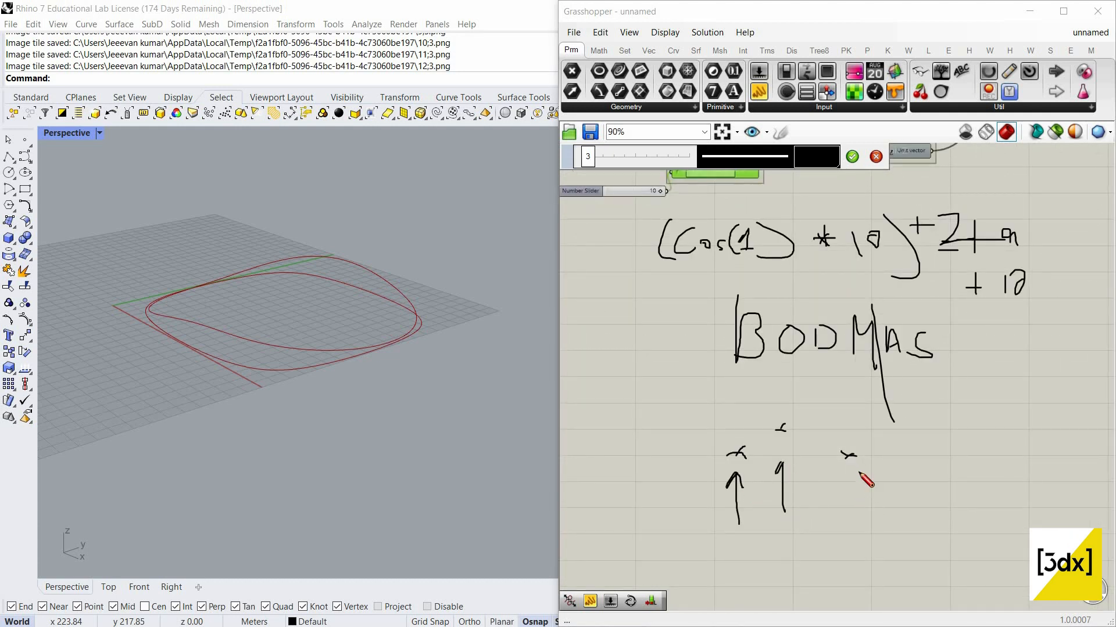
mouse_move(856, 472)
mouse_down()
mouse_move(855, 499)
mouse_move(851, 479)
mouse_move(890, 507)
mouse_move(935, 507)
mouse_up()
drag(799, 491, 831, 497)
drag(729, 484, 749, 503)
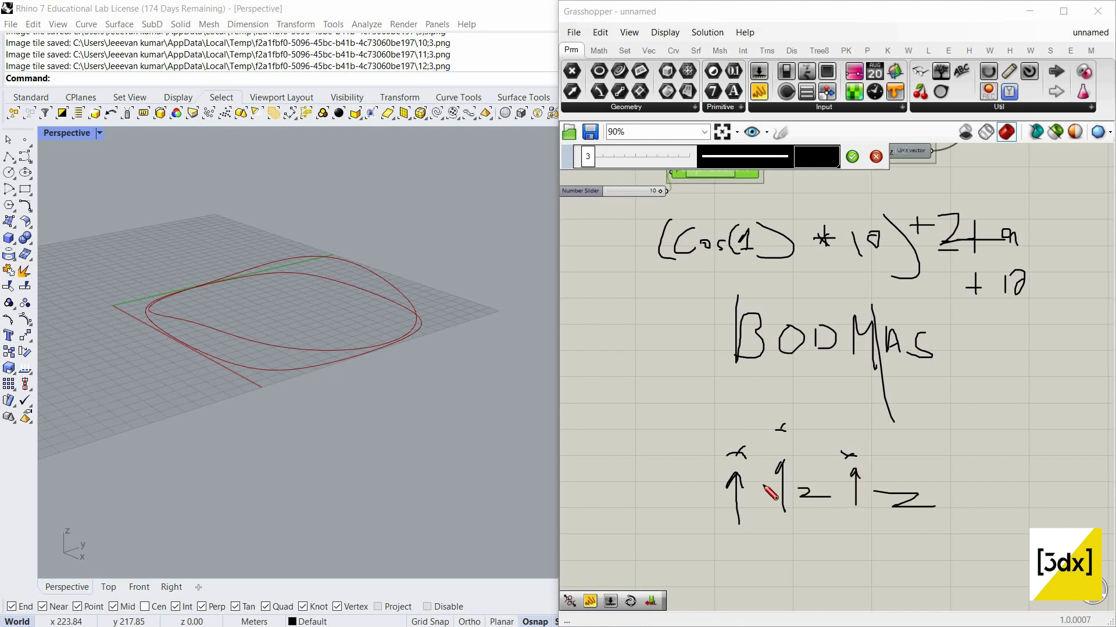
Sketch a wave through the three crosses and handwrite "(cos(x)*r)+" beside it on the canvas
mouse_move(804, 432)
mouse_down()
mouse_move(889, 453)
mouse_move(895, 443)
mouse_move(939, 455)
mouse_move(961, 449)
mouse_up()
mouse_move(967, 408)
mouse_down()
mouse_move(993, 446)
mouse_move(1045, 446)
mouse_up()
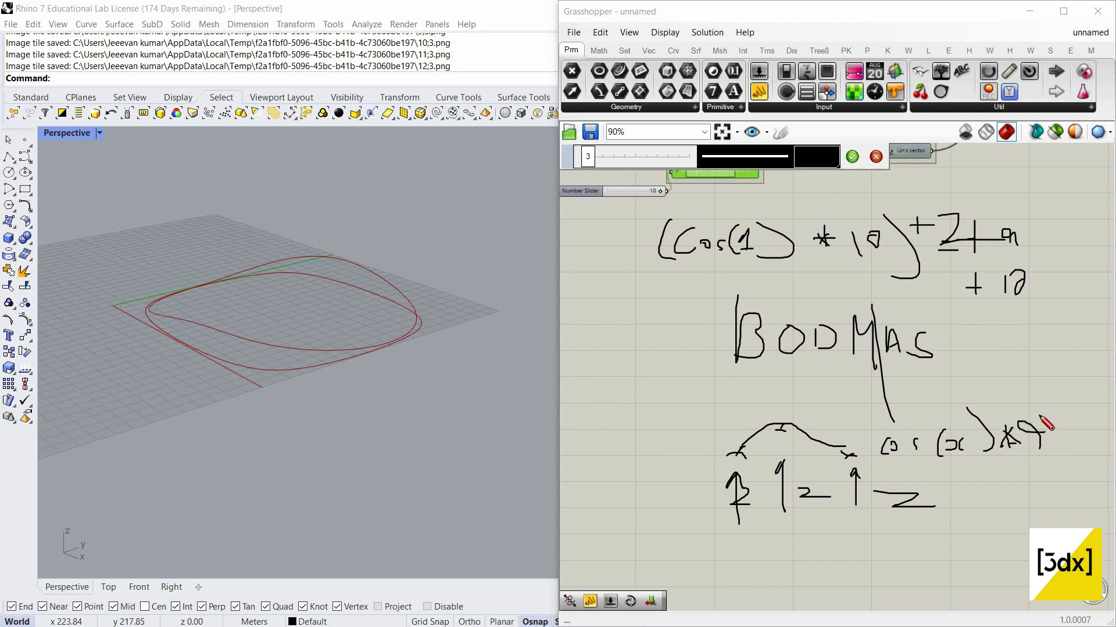
drag(1044, 399, 1038, 468)
drag(888, 424, 907, 462)
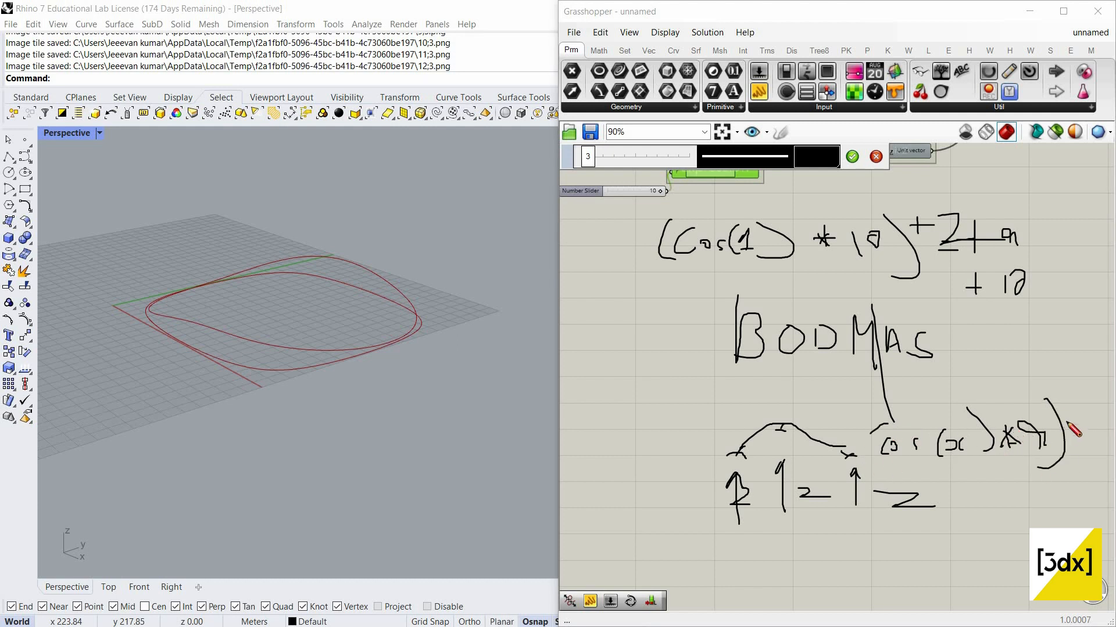
mouse_move(1075, 418)
mouse_down()
mouse_move(1079, 447)
mouse_move(1095, 434)
mouse_up()
Discard the handwritten sketch and leave sketch mode on the canvas
scroll(929, 459, down, 3)
scroll(921, 448, up, 1)
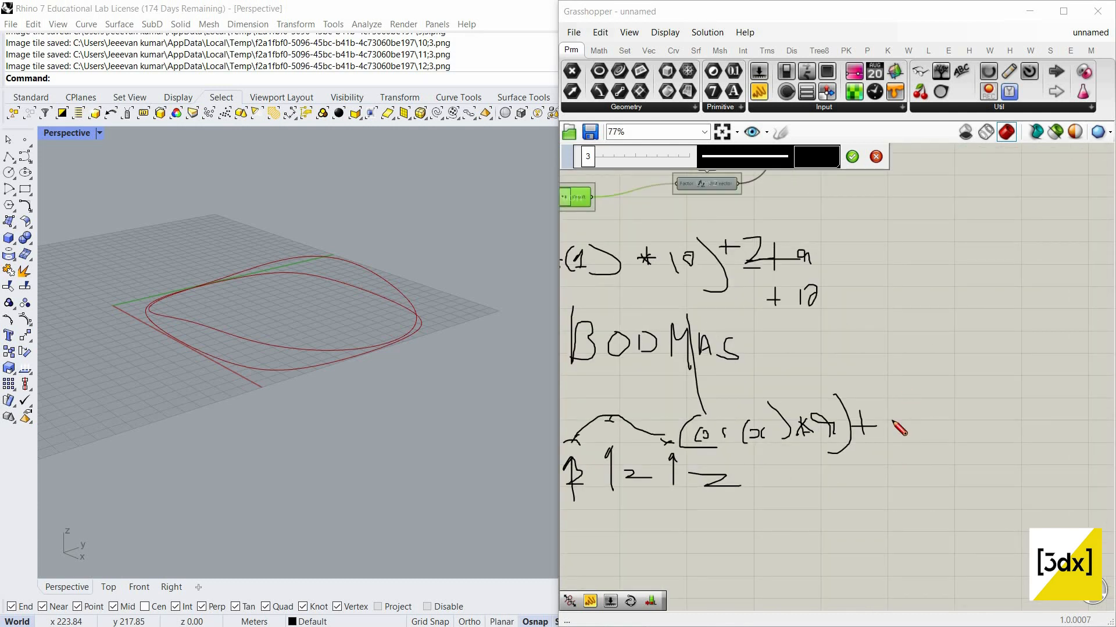
scroll(888, 433, down, 2)
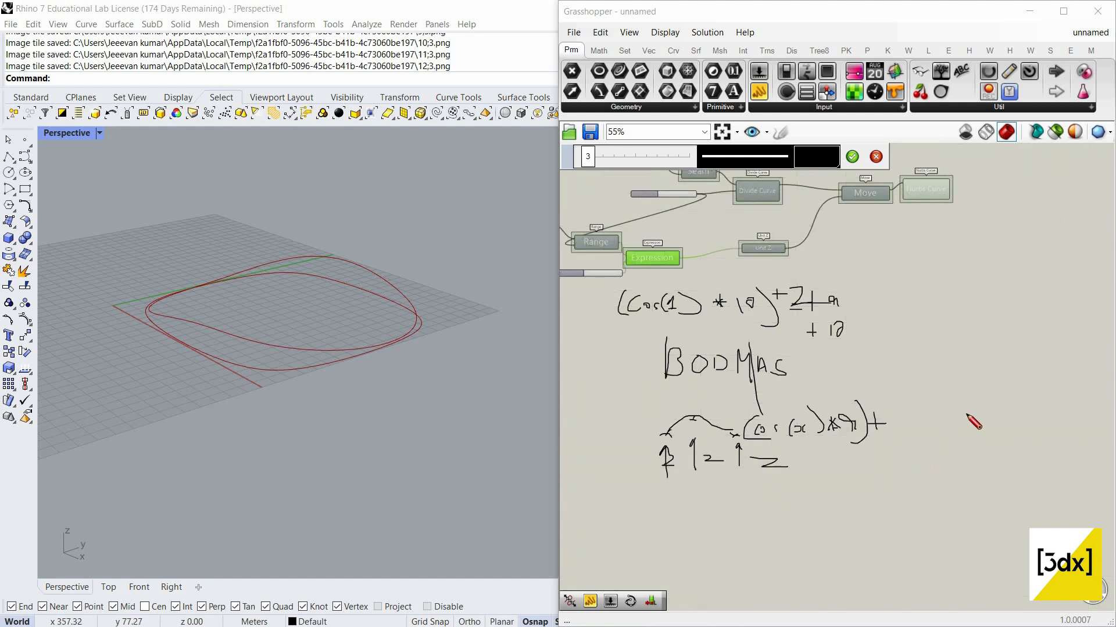
scroll(847, 277, down, 3)
scroll(847, 276, up, 3)
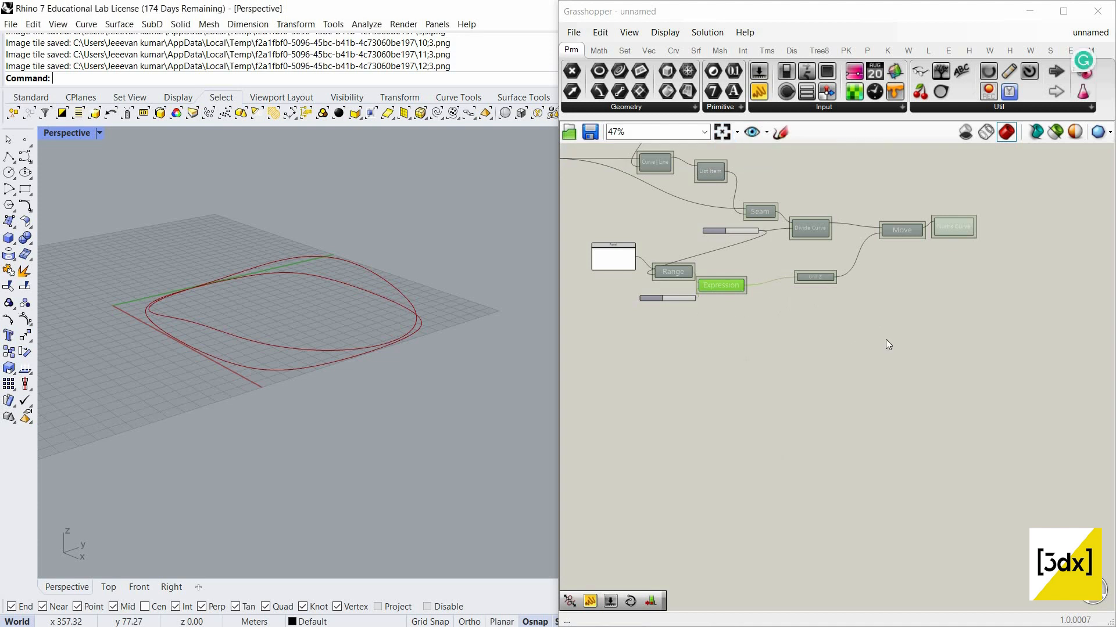
Change the Expression component's formula to (cos(x)*r+r)+z
scroll(796, 290, up, 4)
right_drag(796, 290, 865, 325)
scroll(859, 326, down, 2)
scroll(767, 325, up, 2)
scroll(828, 298, up, 5)
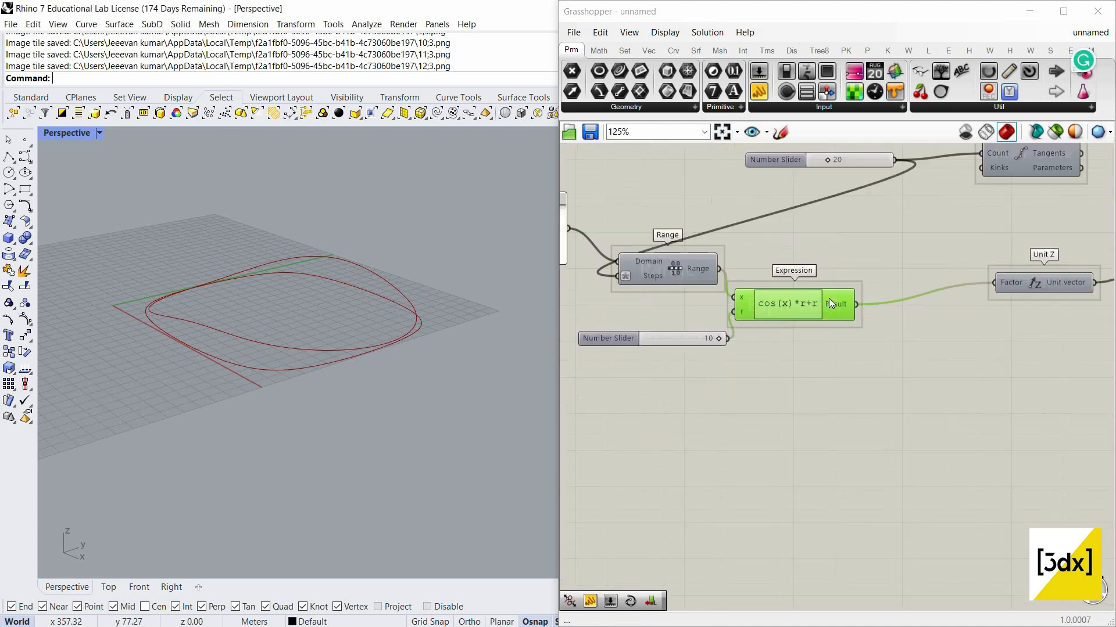
double_click(842, 301)
click(756, 312)
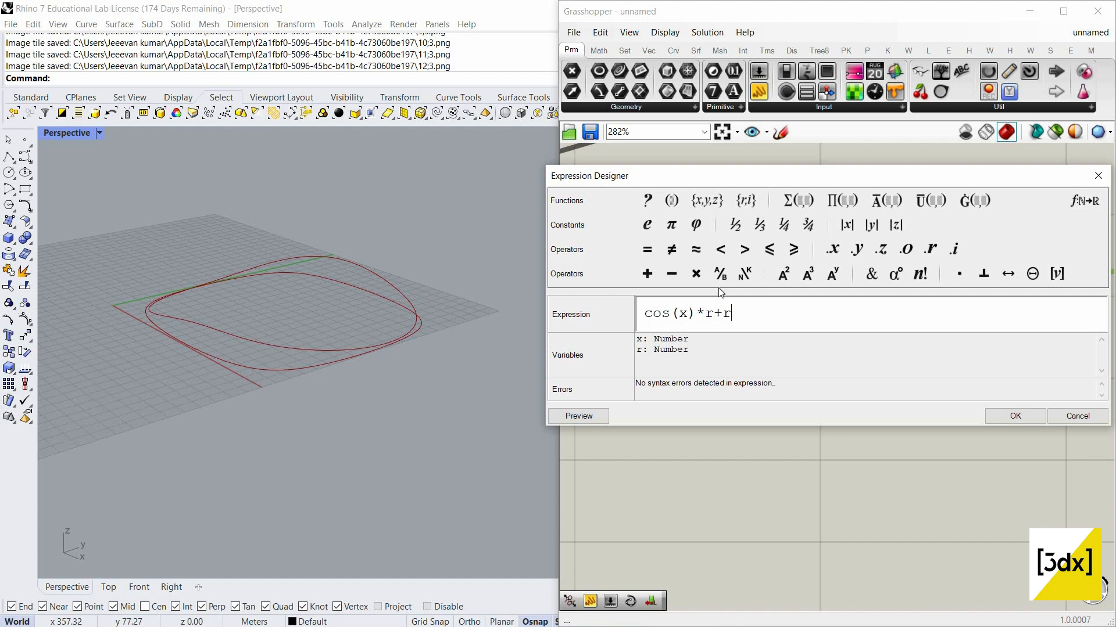
text())
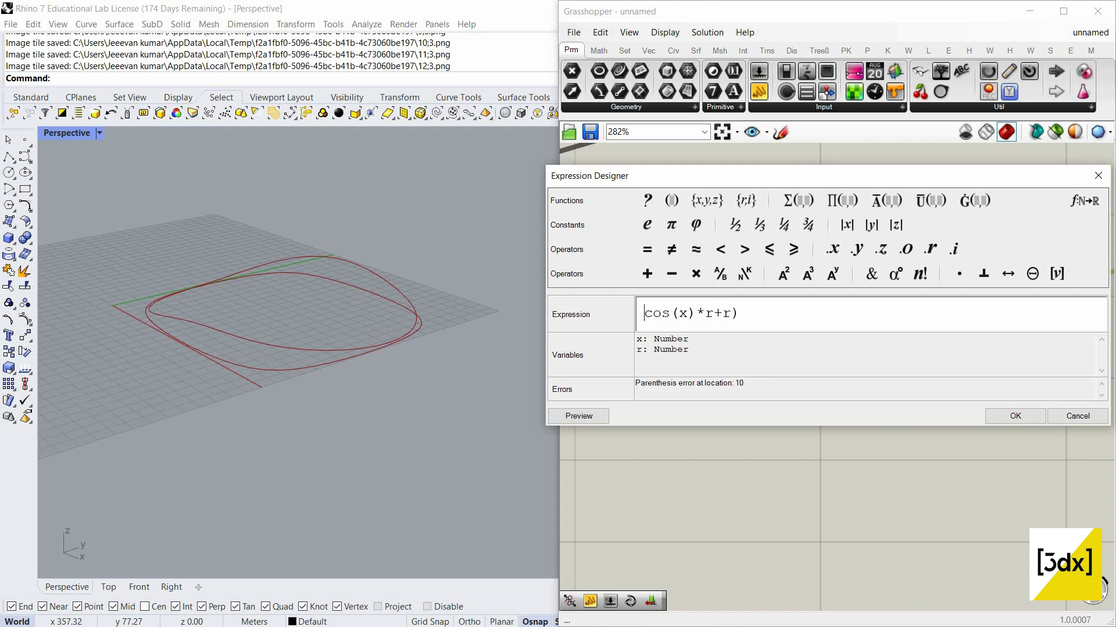
text(()
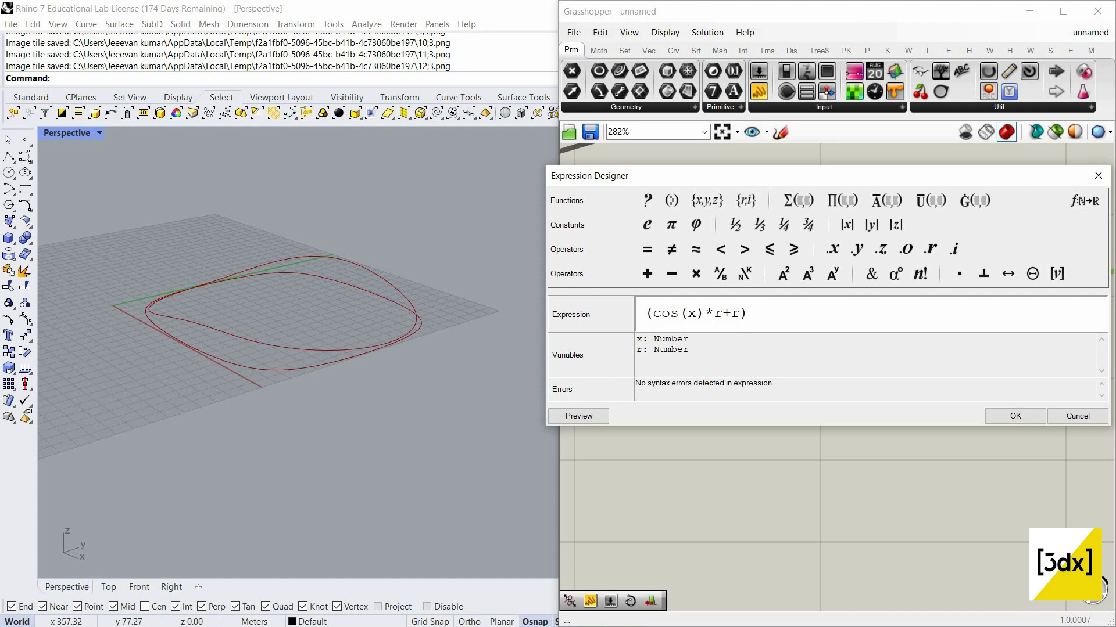
text(+)
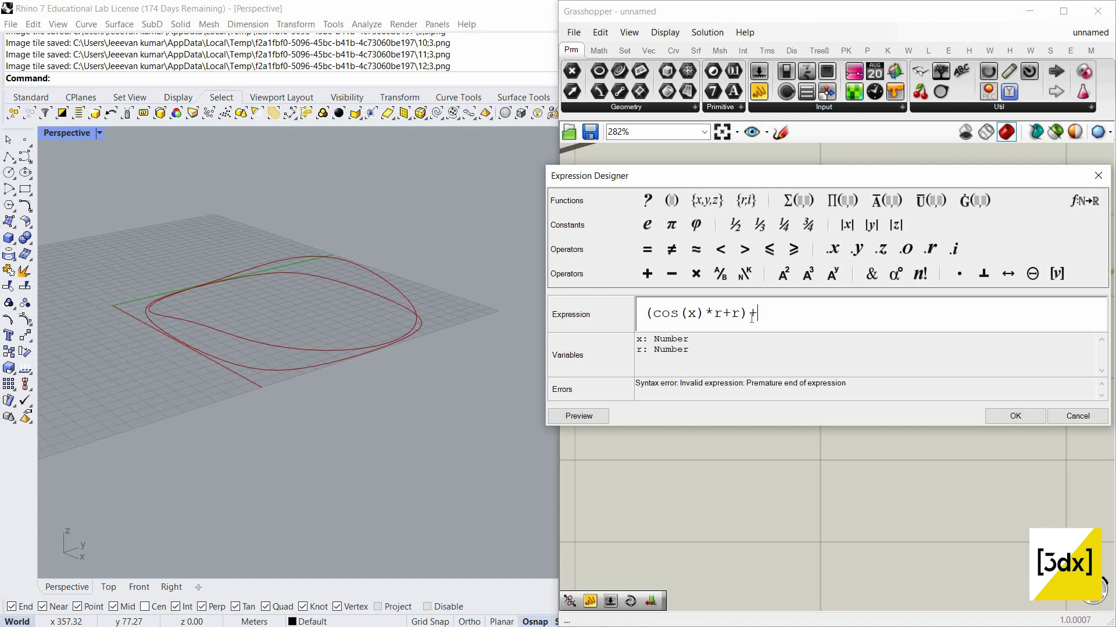
text(z)
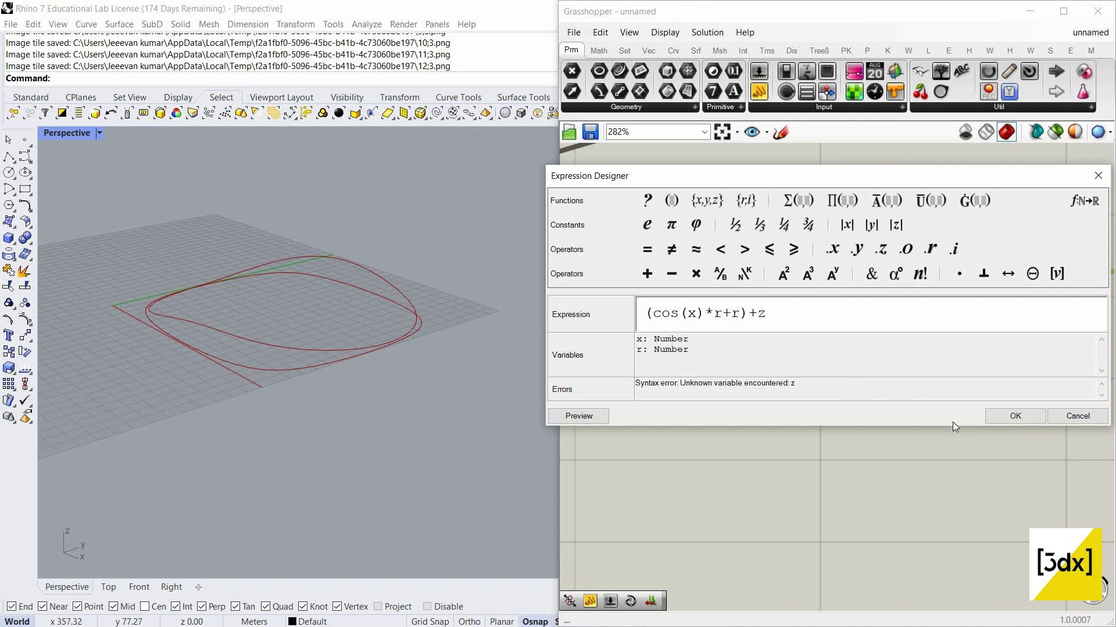
click(1015, 416)
Move the number slider feeding the r input away from the Expression component to open space beside it
scroll(696, 330, down, 2)
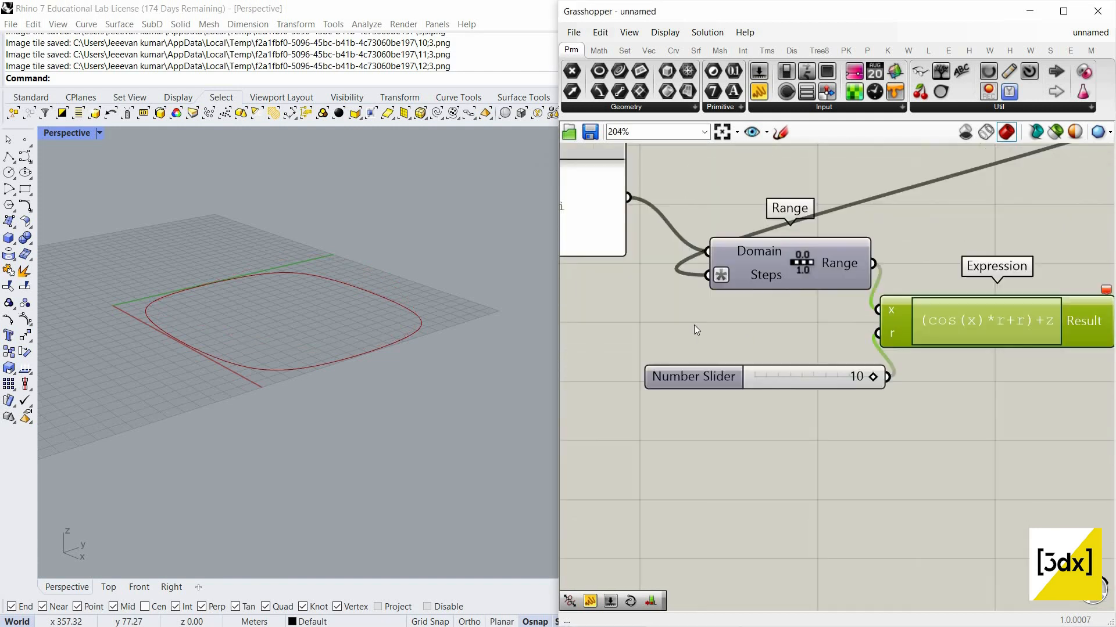
scroll(696, 330, up, 1)
drag(701, 377, 633, 324)
double_click(702, 425)
click(924, 353)
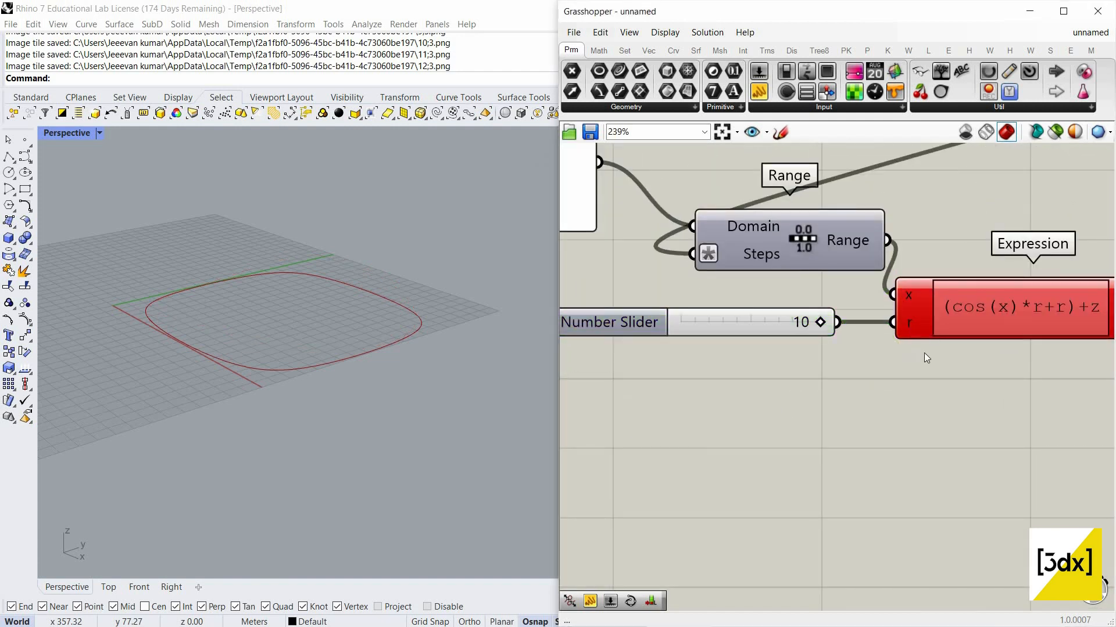
Add a third input to the Expression component and name it z
scroll(924, 353, up, 4)
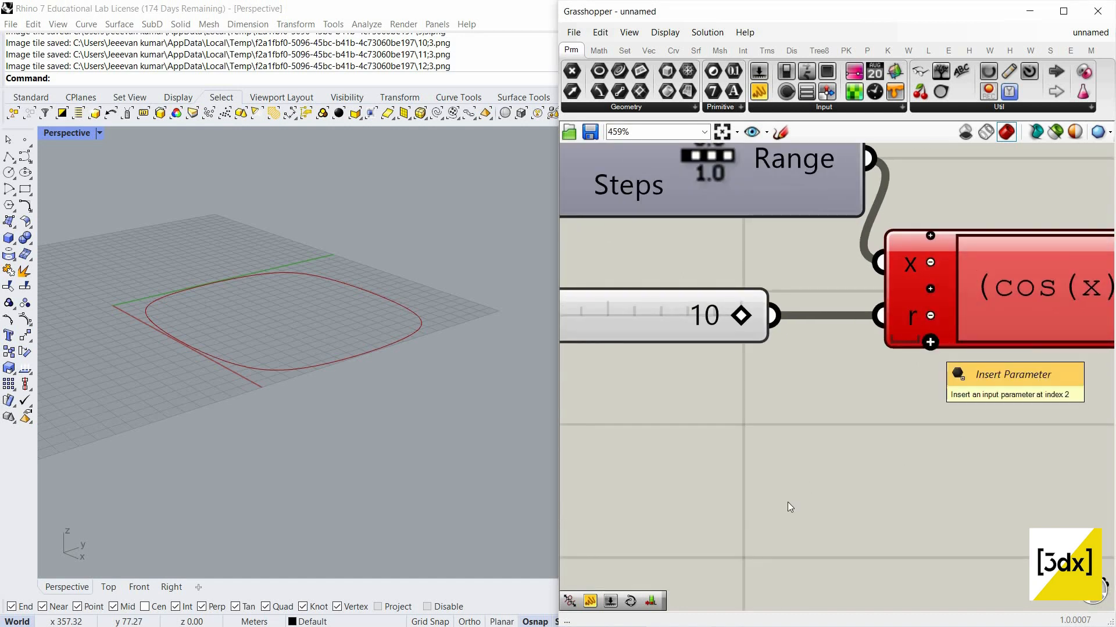
click(930, 343)
scroll(953, 406, down, 1)
right_drag(947, 363, 1106, 298)
scroll(1092, 299, up, 1)
right_click(1057, 299)
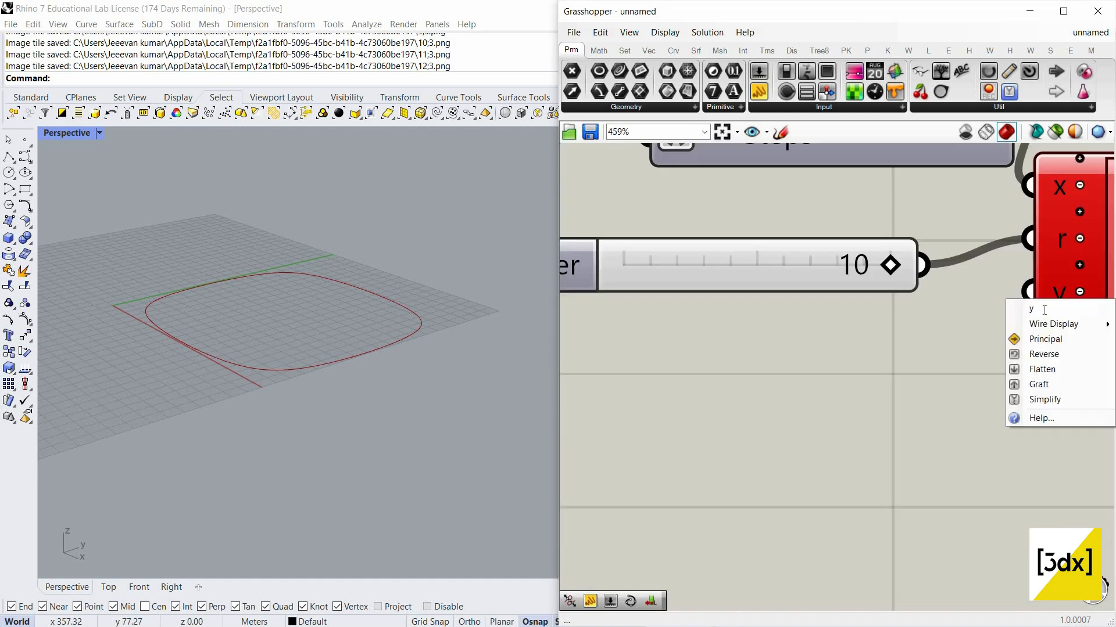
text(z)
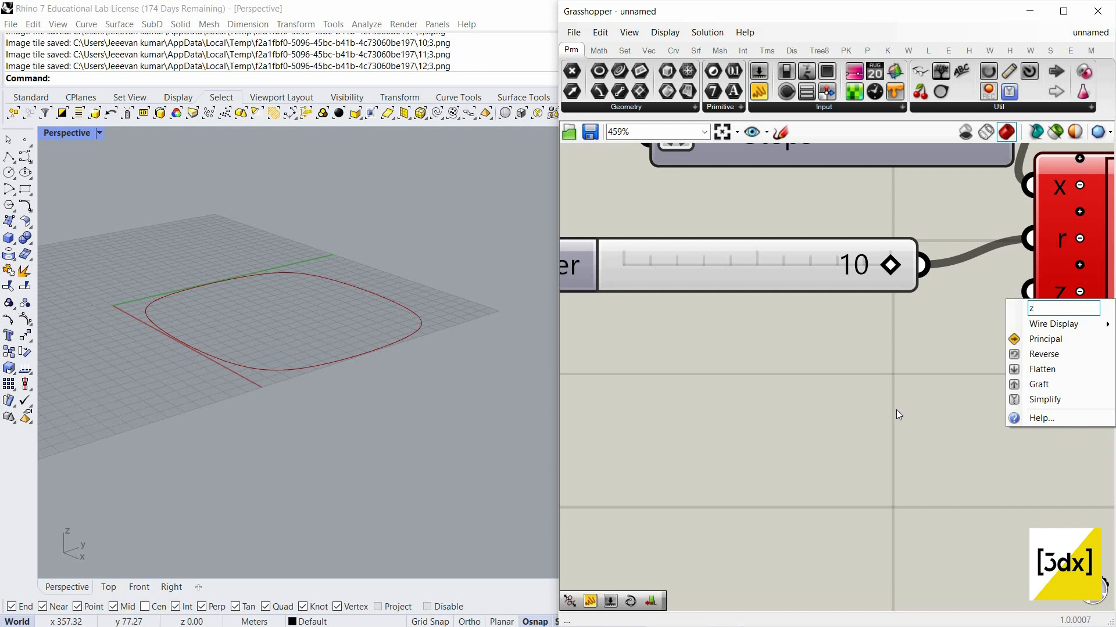
Create a number slider set to 30 and connect it to the Expression component's z input
scroll(822, 413, down, 3)
double_click(822, 408)
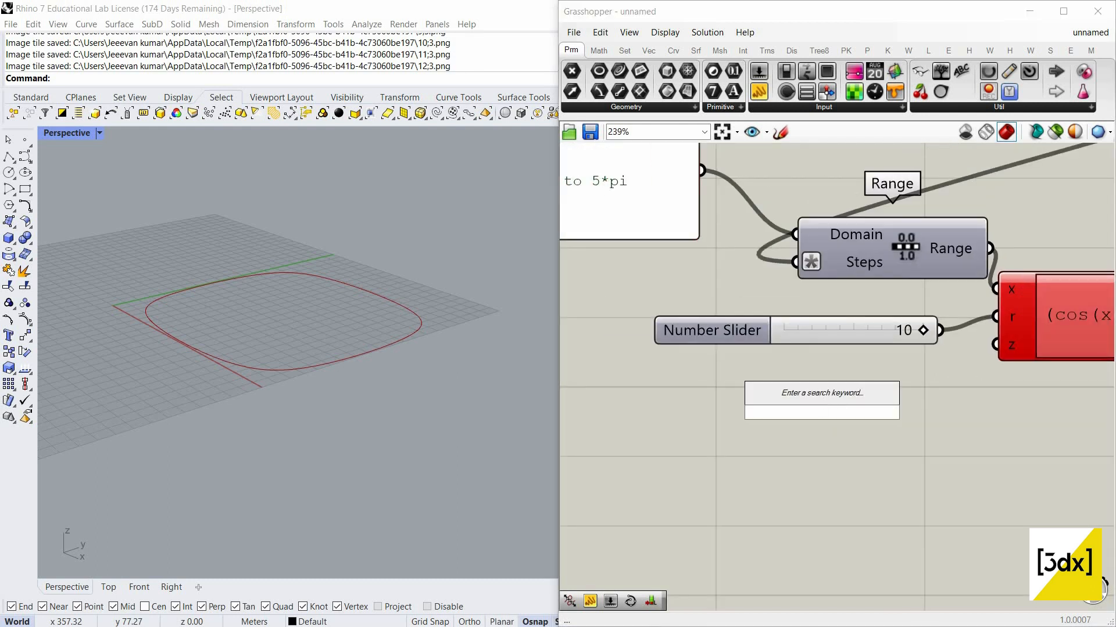
text(30)
key(Return)
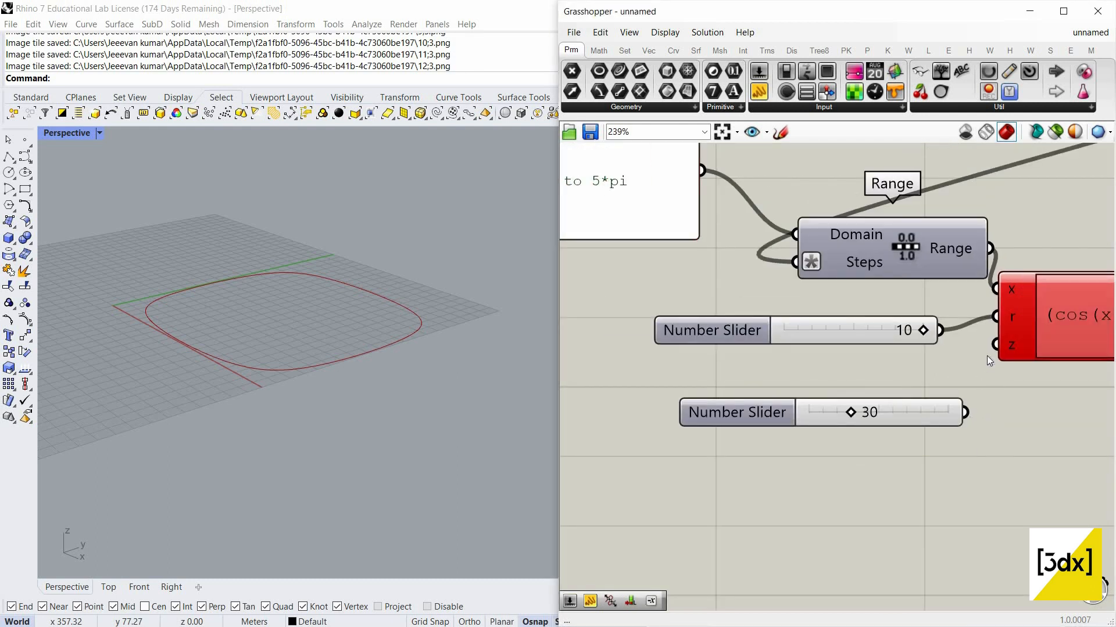
drag(995, 346, 965, 413)
Set the number slider feeding the Expression's z input to 35
scroll(675, 361, down, 3)
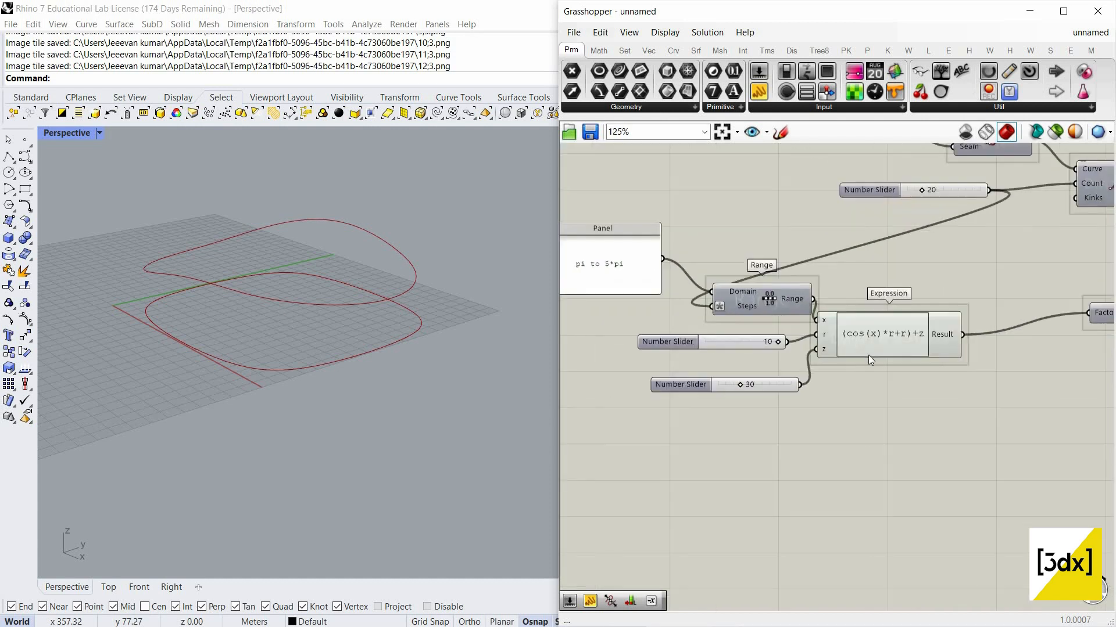
scroll(830, 333, down, 2)
scroll(831, 334, up, 2)
scroll(643, 390, down, 1)
scroll(643, 389, up, 1)
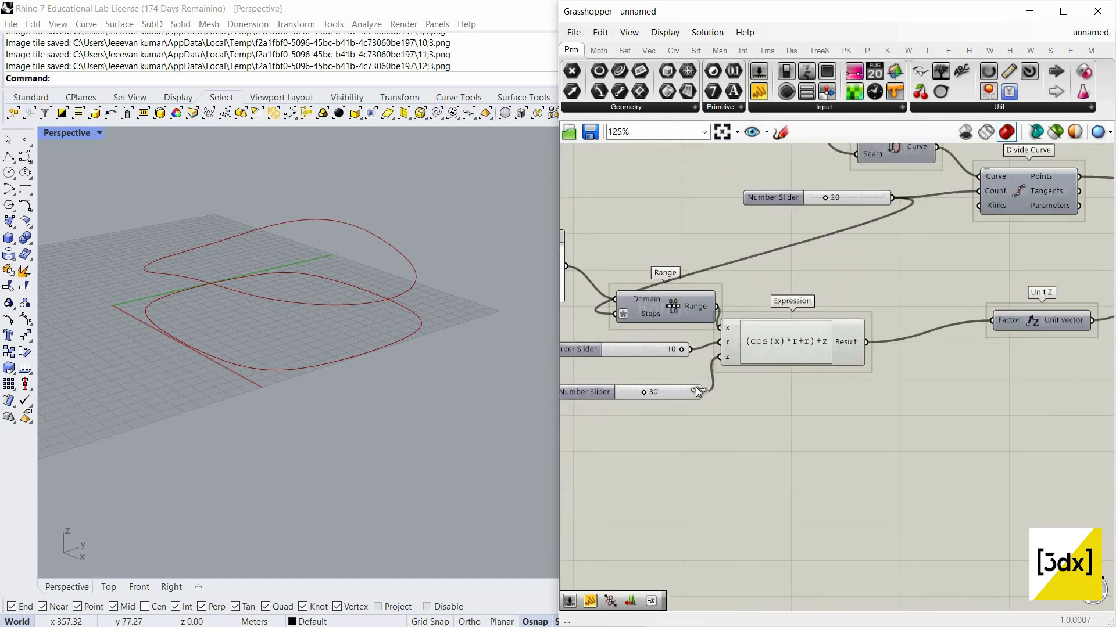
mouse_move(642, 393)
mouse_down()
mouse_move(631, 396)
mouse_move(647, 395)
mouse_up()
Try the slider driving Divide Curve's Count and the Range steps at 100, and return it to 20
scroll(786, 330, down, 3)
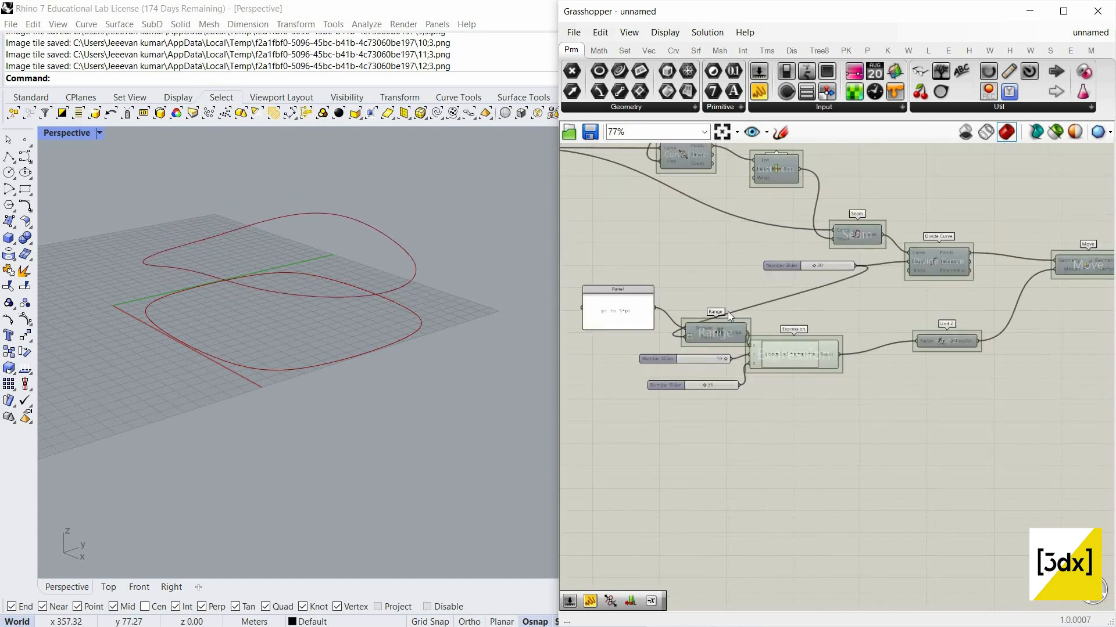
scroll(842, 274, up, 3)
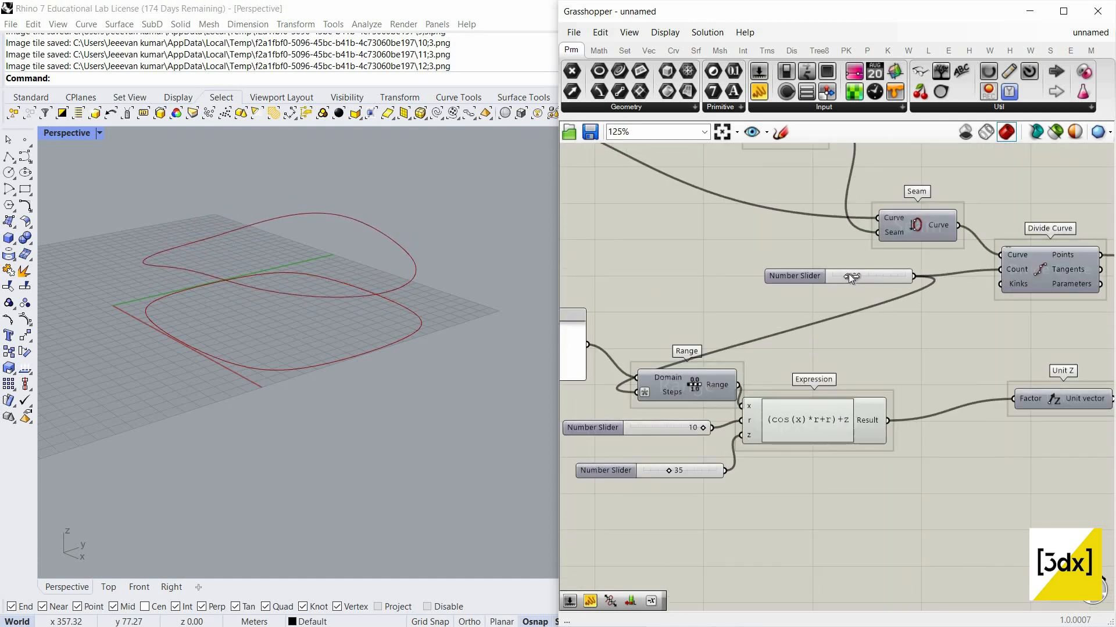
drag(848, 274, 898, 273)
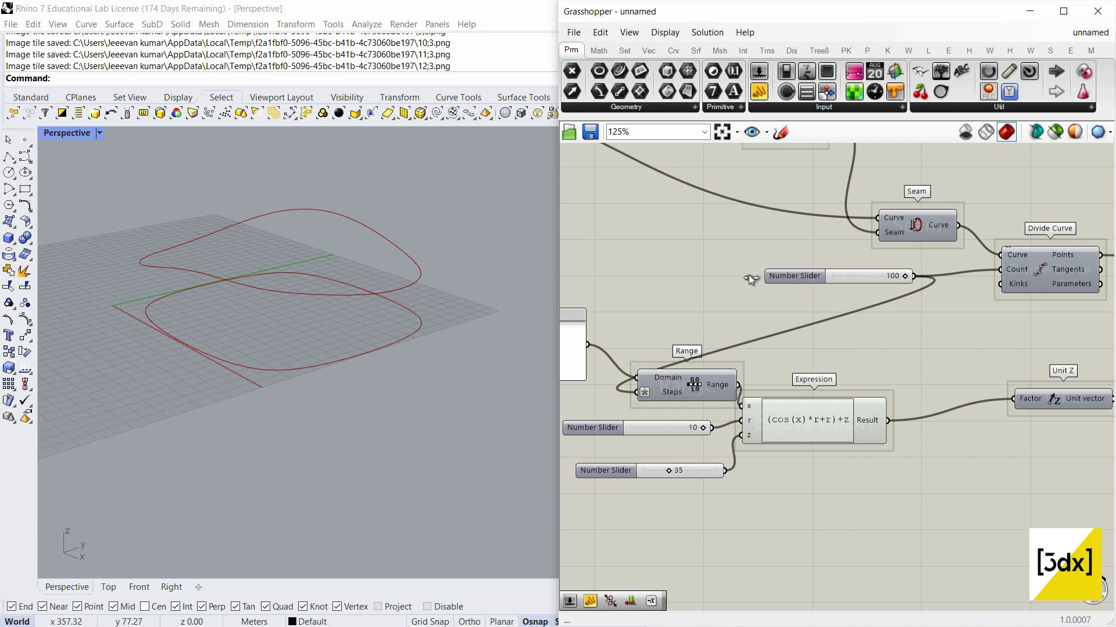
drag(749, 276, 845, 281)
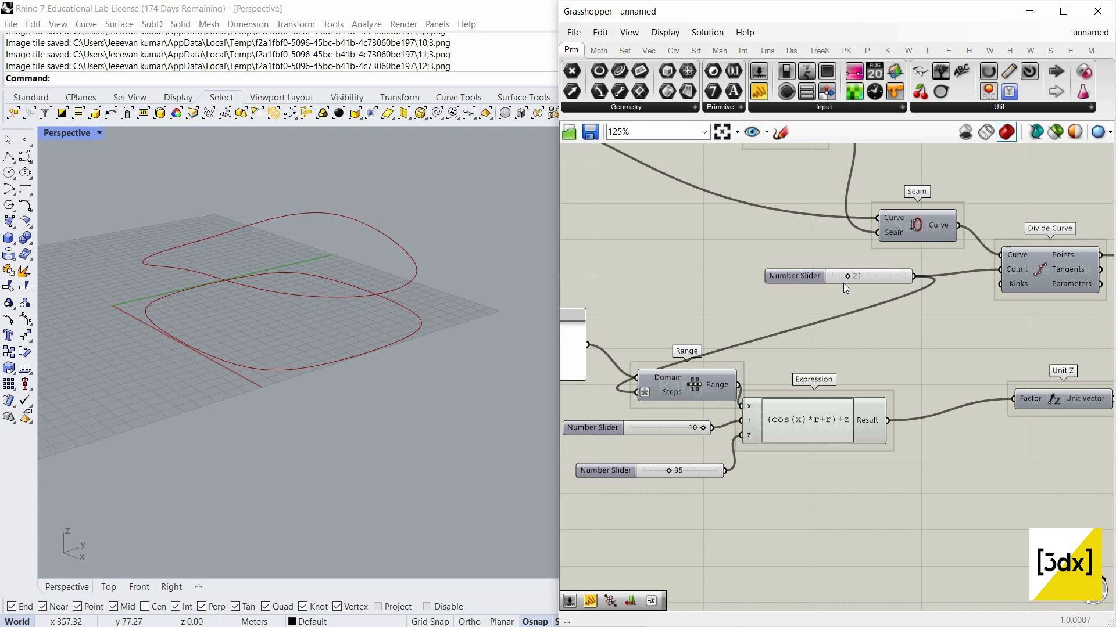
scroll(807, 312, up, 8)
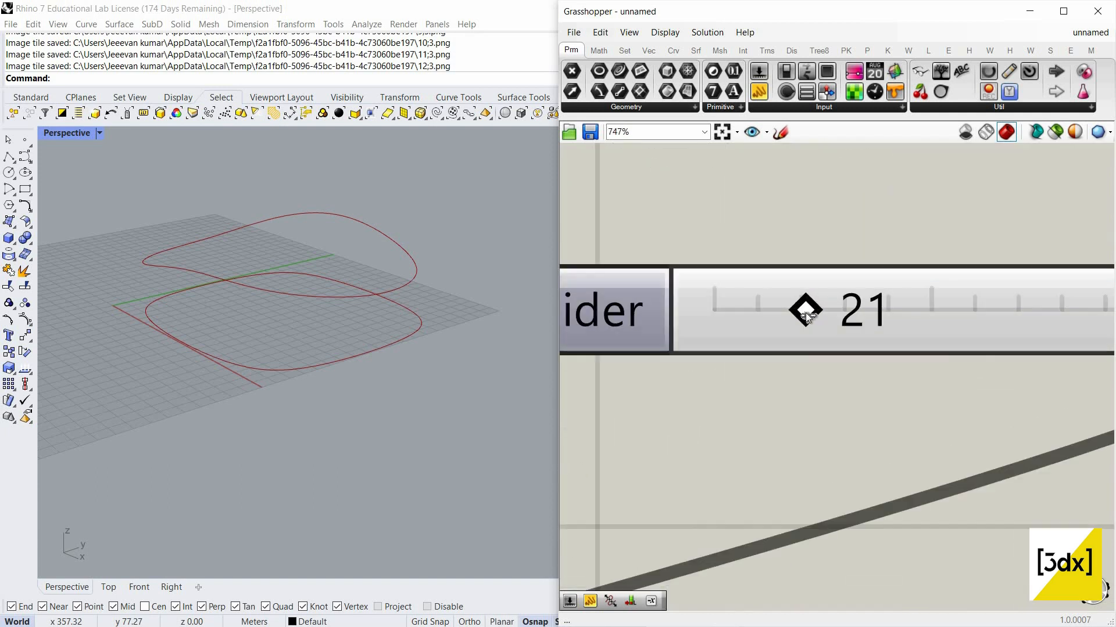
scroll(705, 341, down, 5)
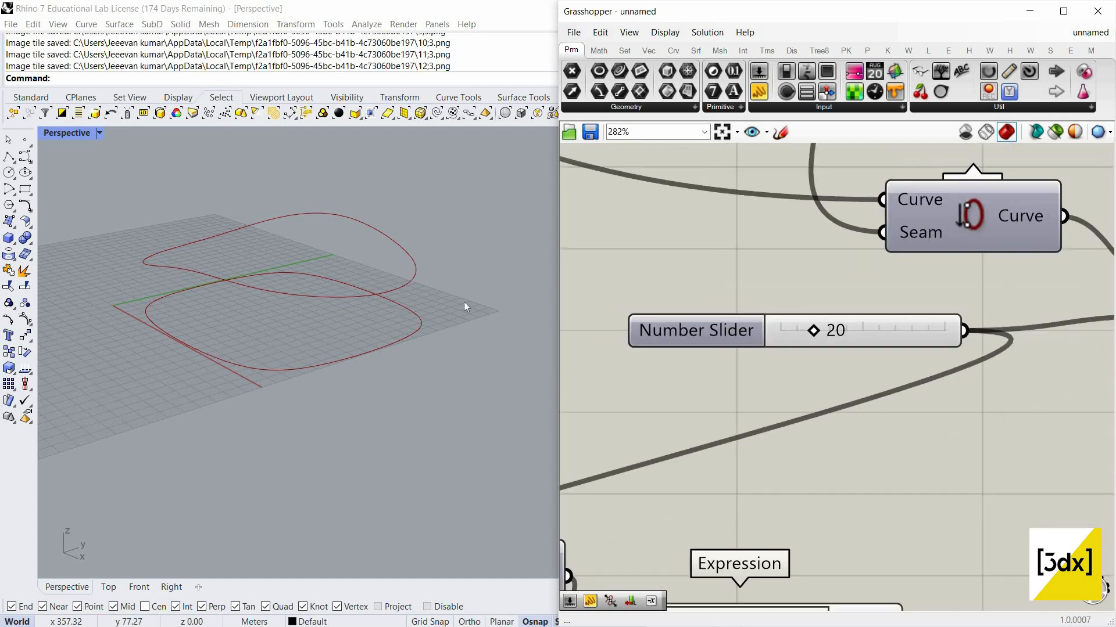
Add a Tween Curve component to the canvas beyond the Nurbs Curve component
scroll(464, 305, down, 3)
key(alt)
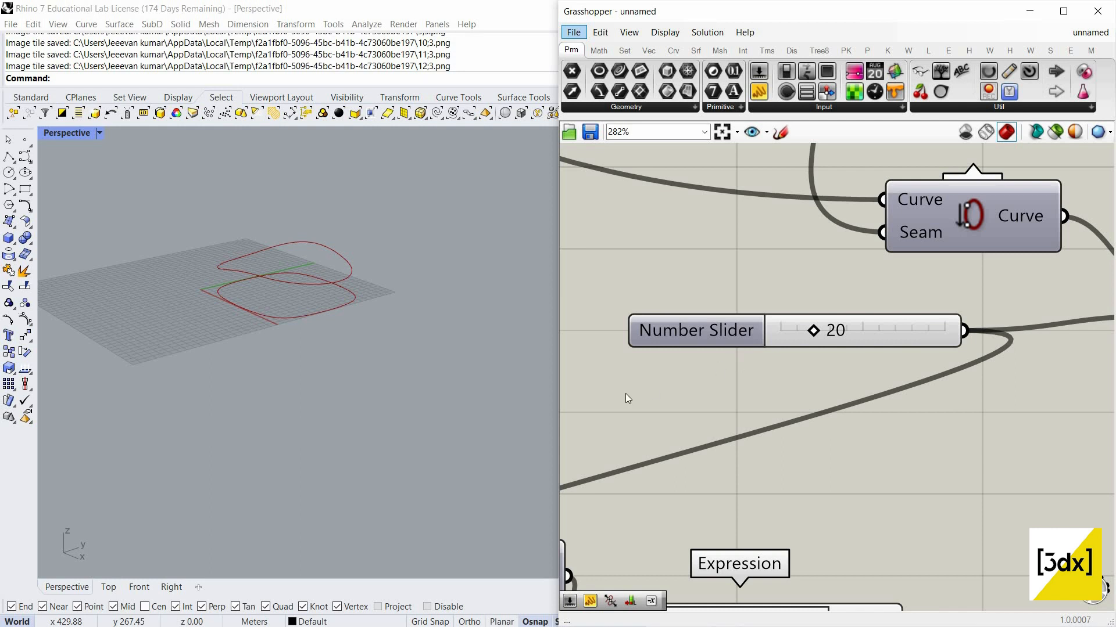
scroll(625, 392, down, 7)
scroll(967, 406, up, 1)
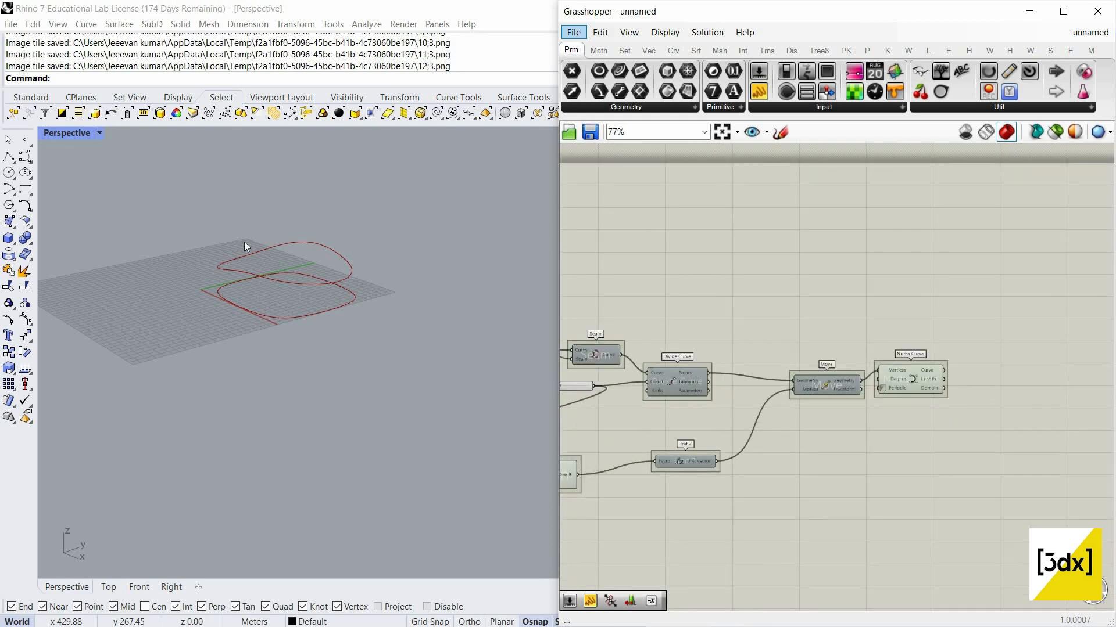
scroll(307, 331, up, 4)
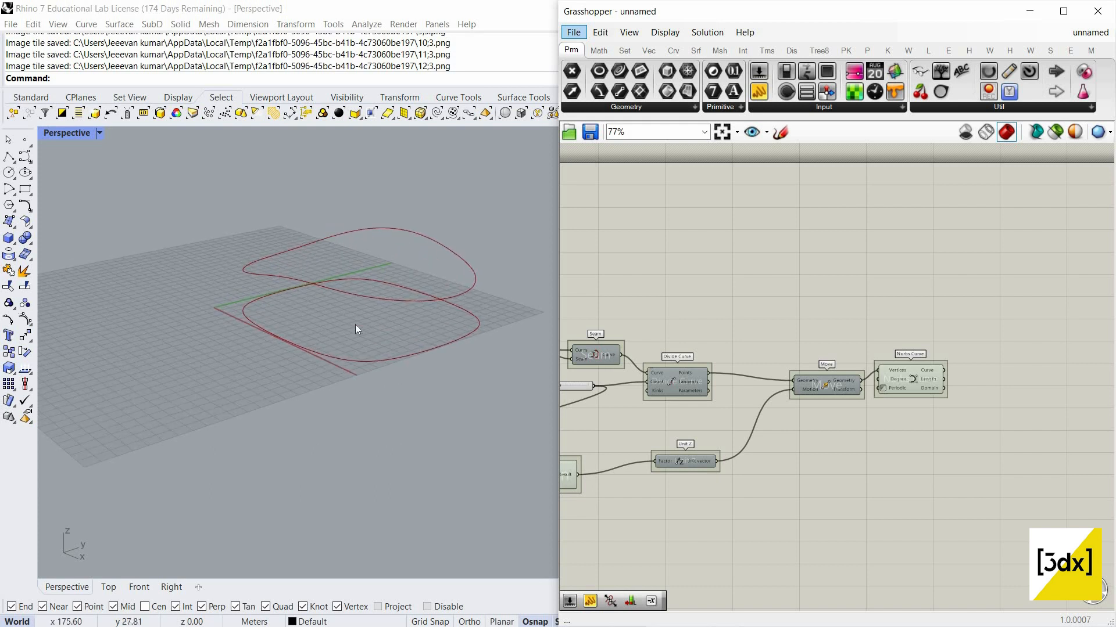
scroll(357, 329, up, 1)
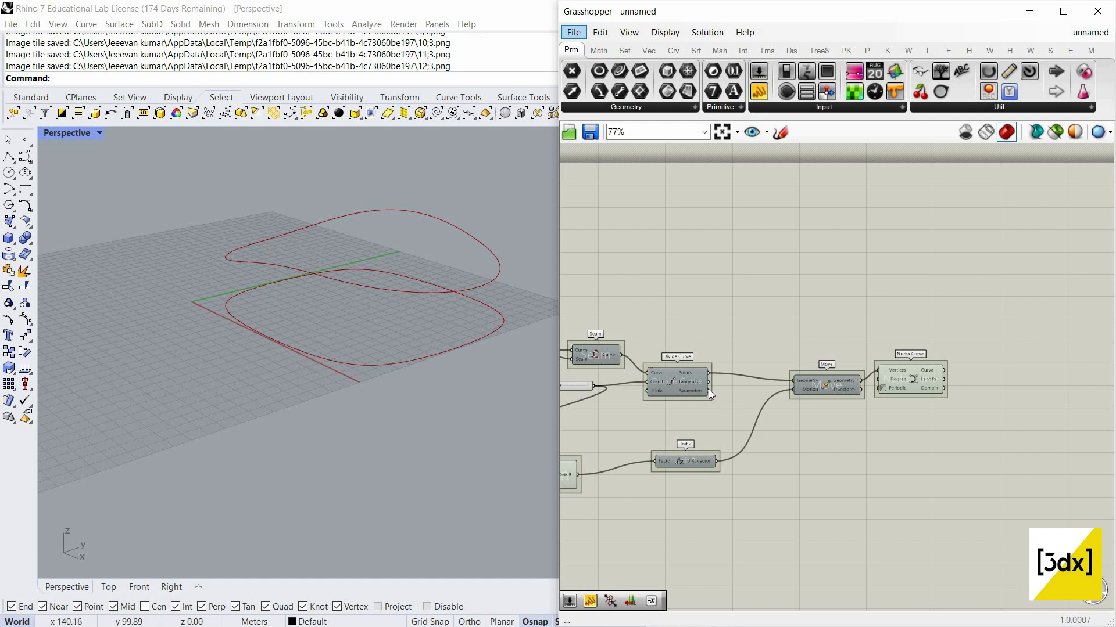
scroll(975, 382, down, 2)
double_click(973, 375)
text(tw)
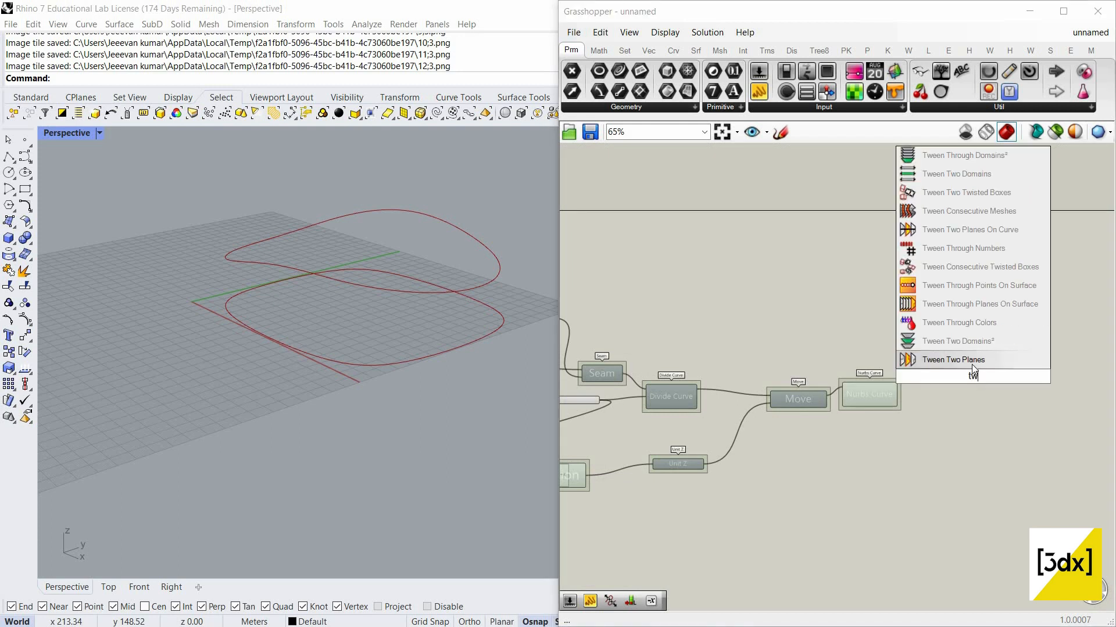
text(een)
key(Return)
Connect the base curve to Tween Curve's Curve A input and the Nurbs Curve output to Curve B
scroll(971, 376, up, 8)
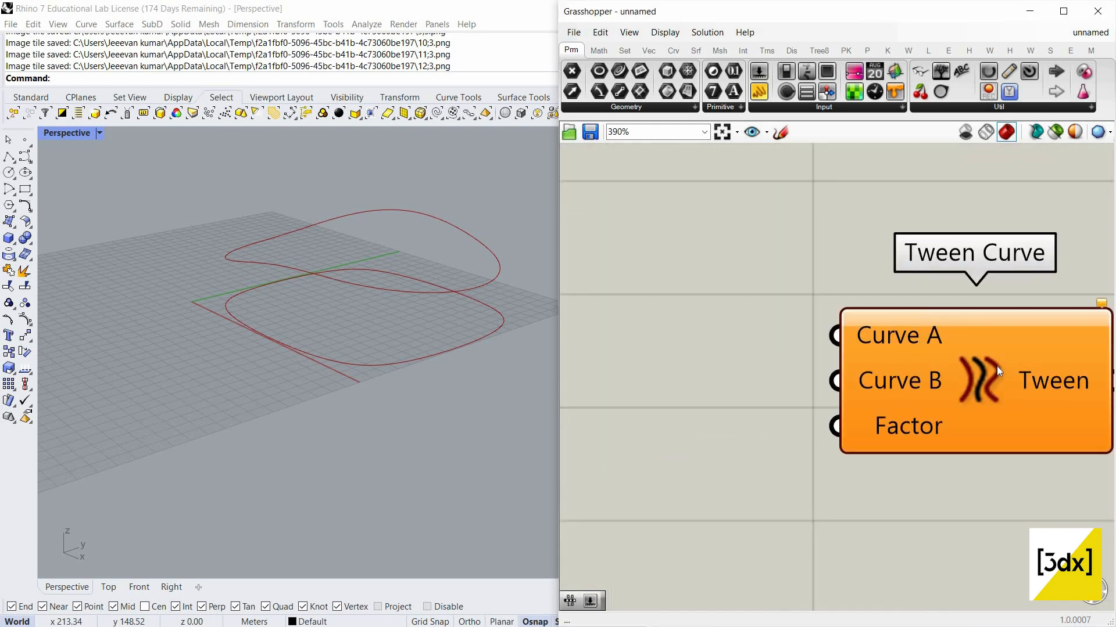
scroll(1002, 381, down, 2)
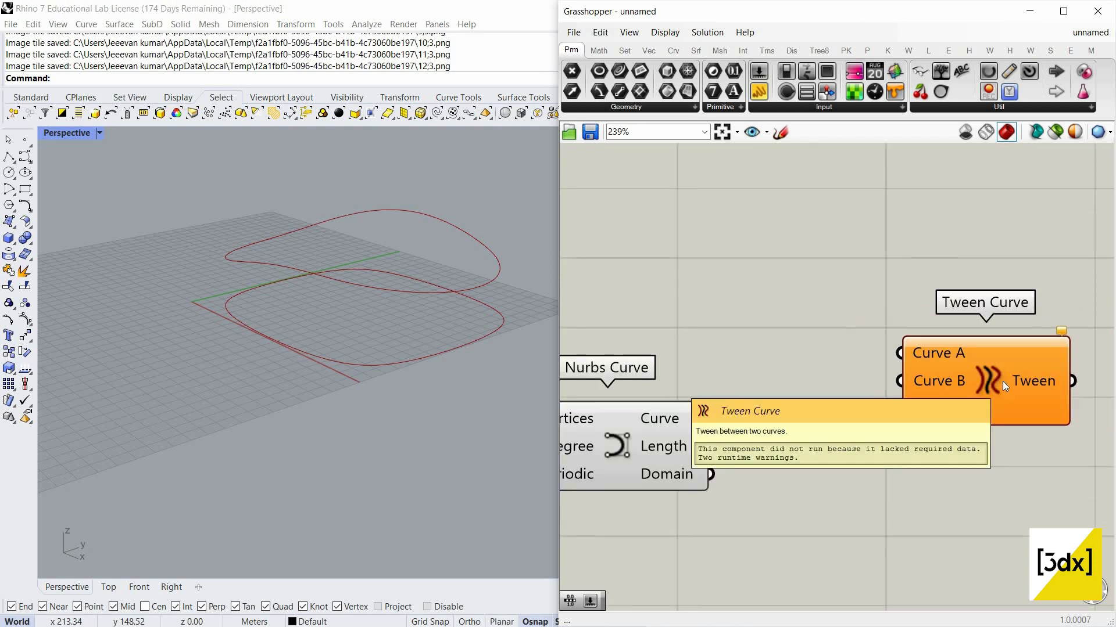
scroll(919, 386, down, 7)
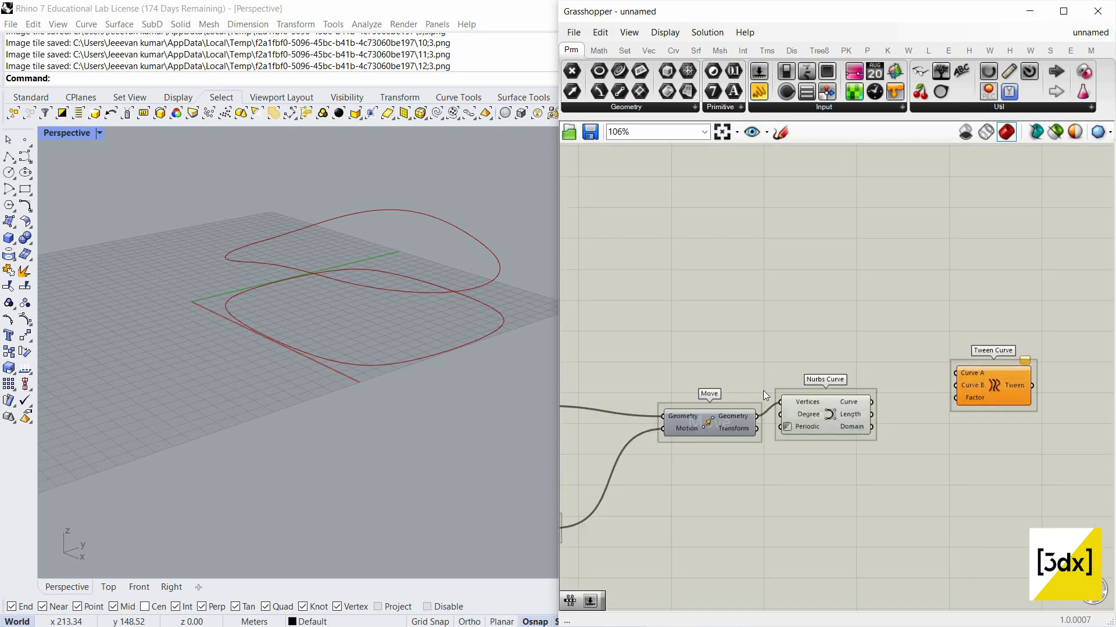
scroll(736, 404, up, 4)
drag(738, 406, 833, 410)
scroll(871, 356, down, 6)
scroll(936, 366, up, 4)
scroll(942, 370, up, 3)
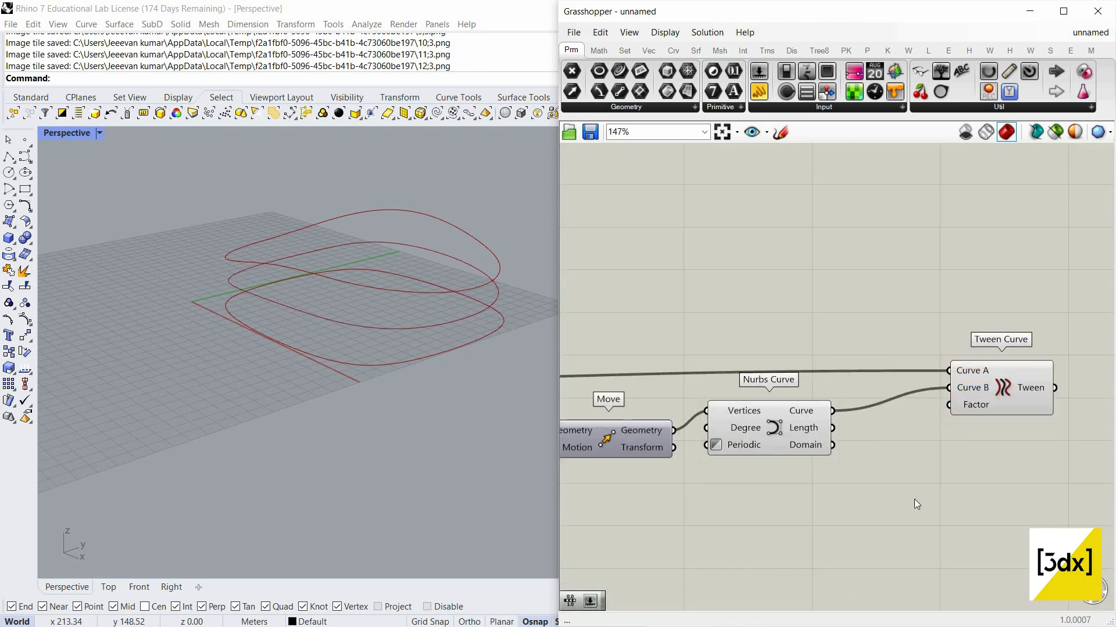
Add a Range component below Nurbs Curve and connect its output to Tween Curve's Factor input
double_click(760, 517)
text(rang)
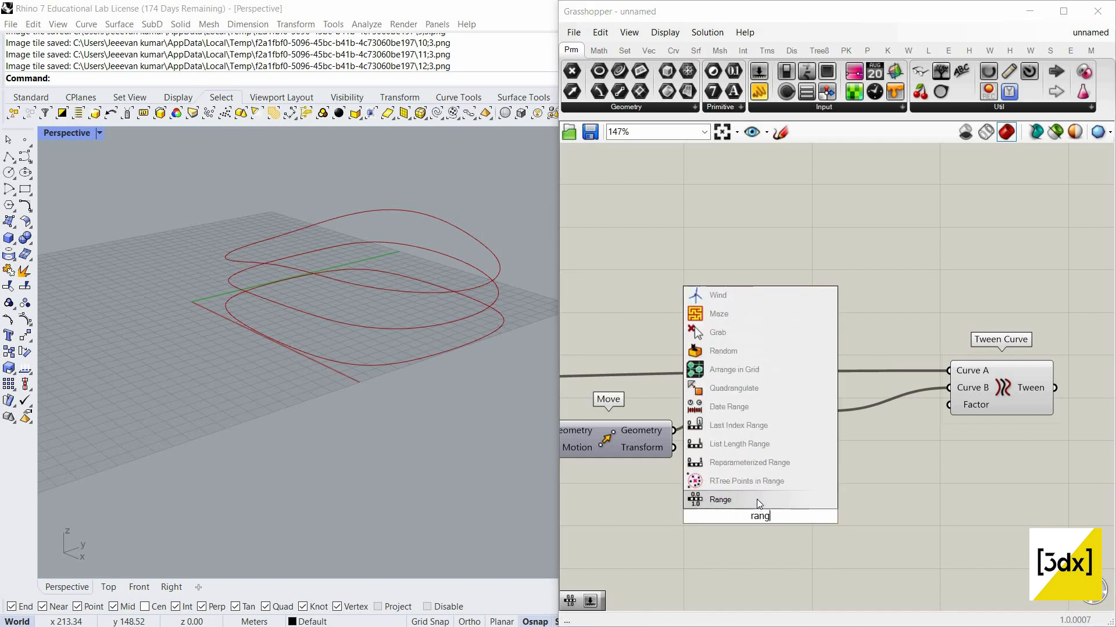
text(e)
click(772, 503)
drag(813, 515, 979, 426)
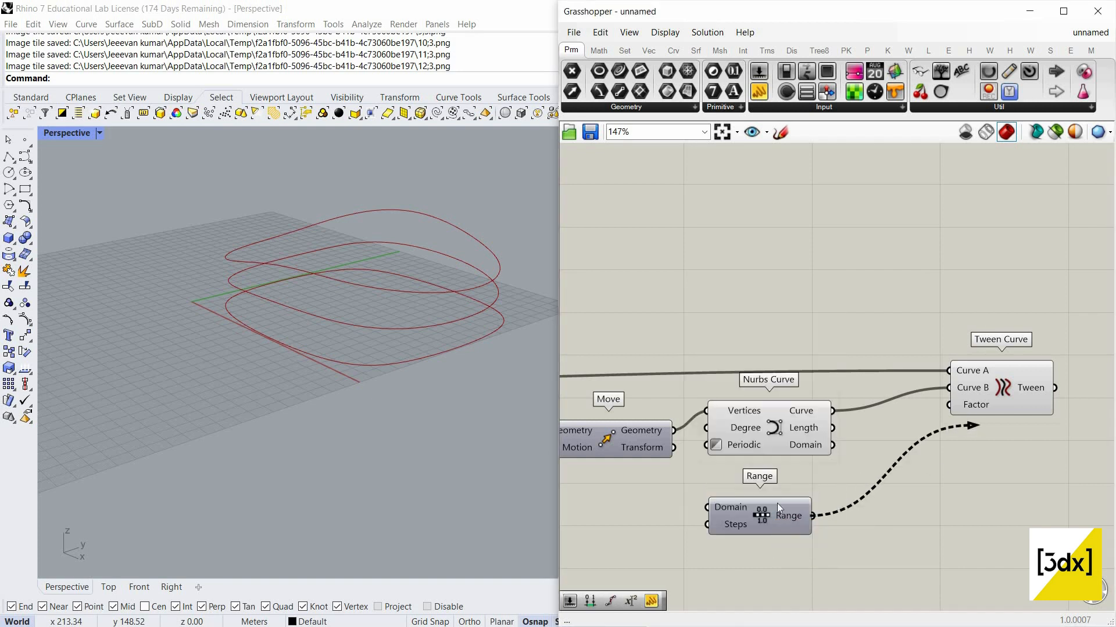
drag(772, 509, 879, 505)
Turn off the preview of the Divide Curve, Move and Nurbs Curve components that feed Tween Curve
scroll(455, 284, down, 1)
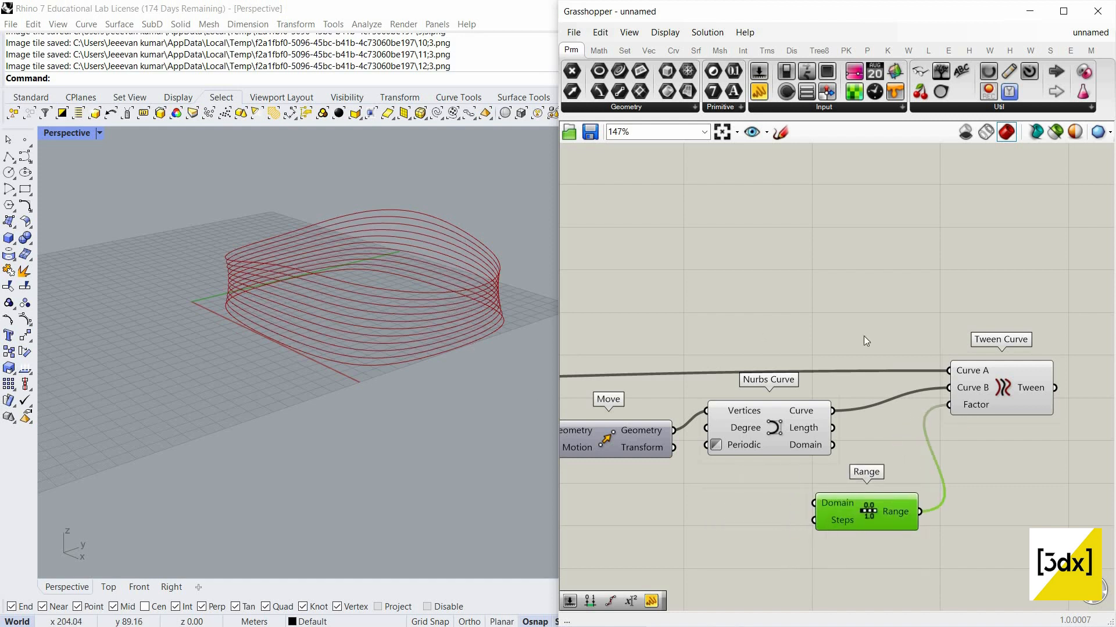
scroll(878, 345, down, 5)
right_drag(904, 335, 935, 338)
drag(907, 430, 724, 319)
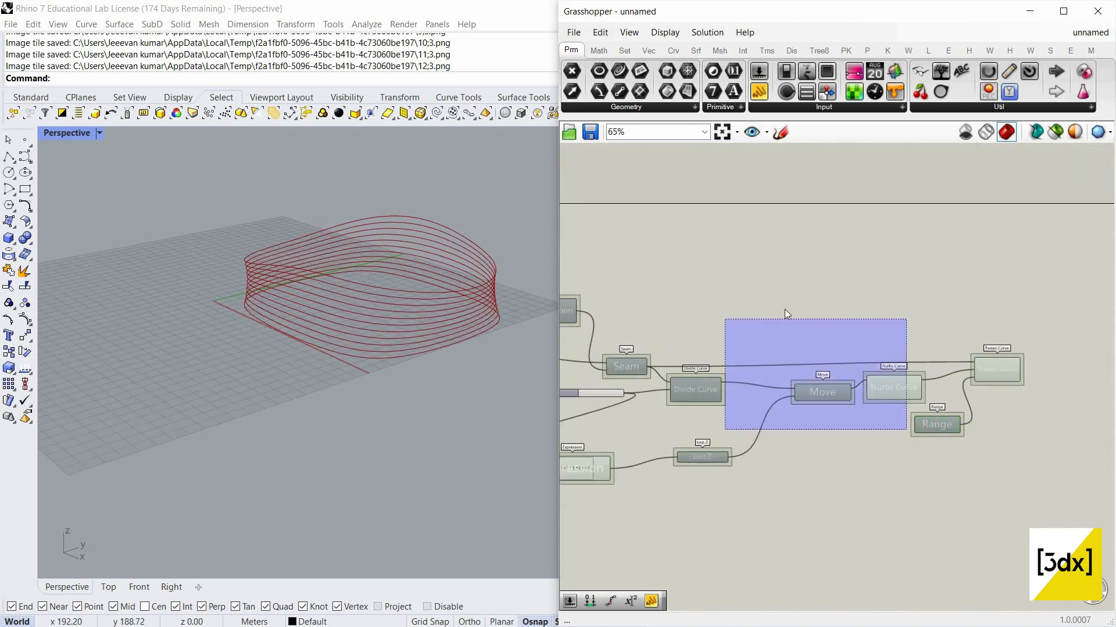
right_click(739, 284)
right_drag(400, 359, 457, 227)
scroll(470, 243, up, 5)
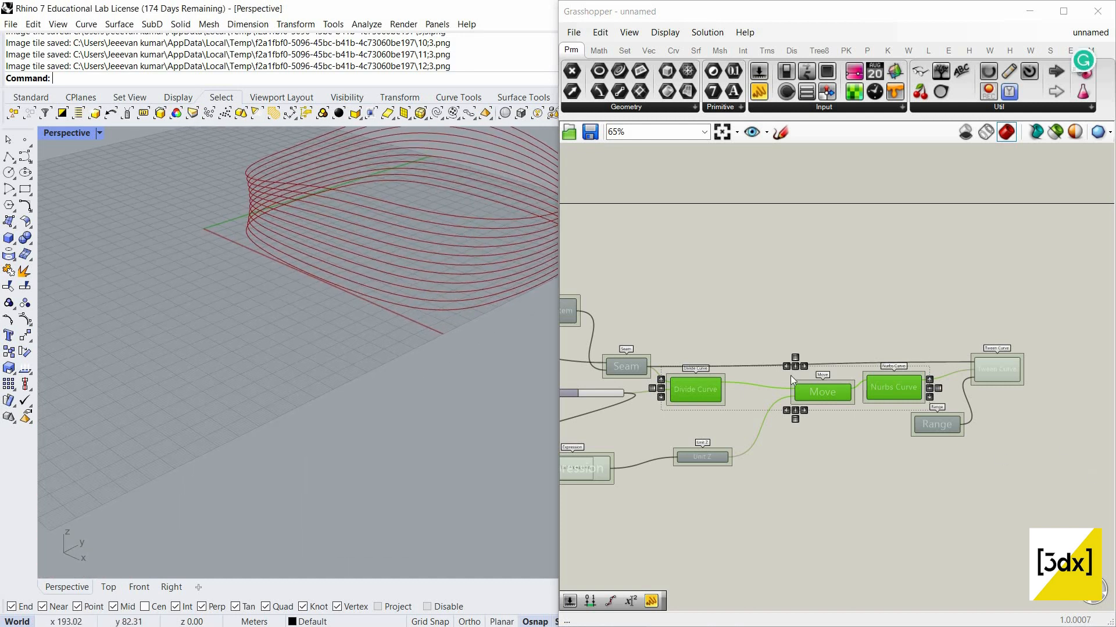
Add a number slider set to 2 and connect it to the Steps input of the Range driving Tween Curve
scroll(737, 427, up, 6)
mouse_move(741, 424)
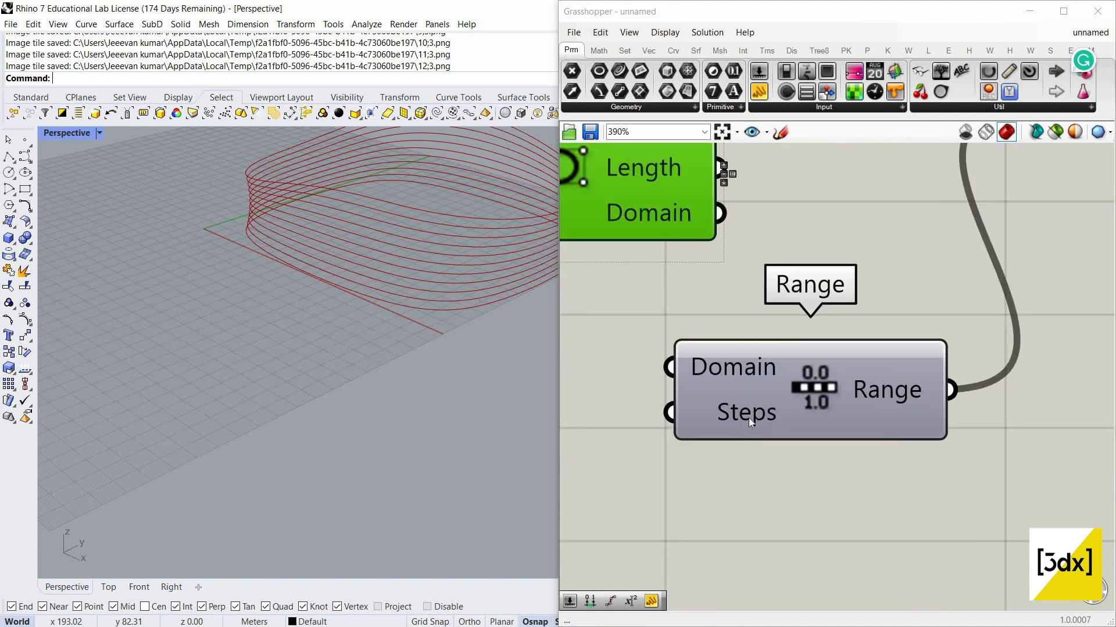
scroll(612, 436, down, 5)
scroll(611, 435, up, 4)
double_click(612, 436)
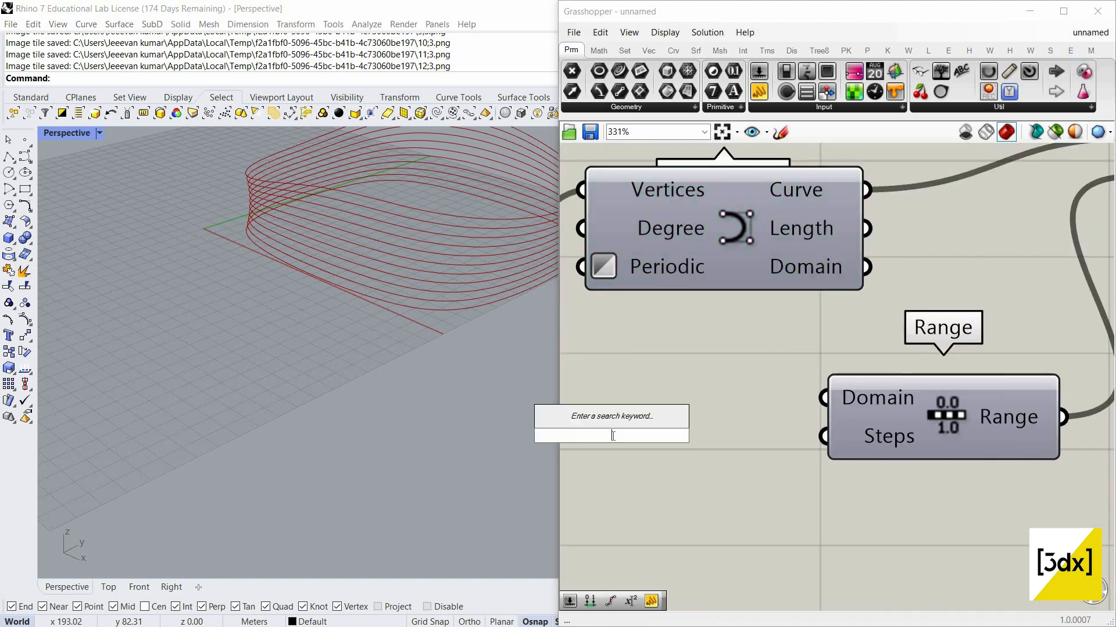
text(2)
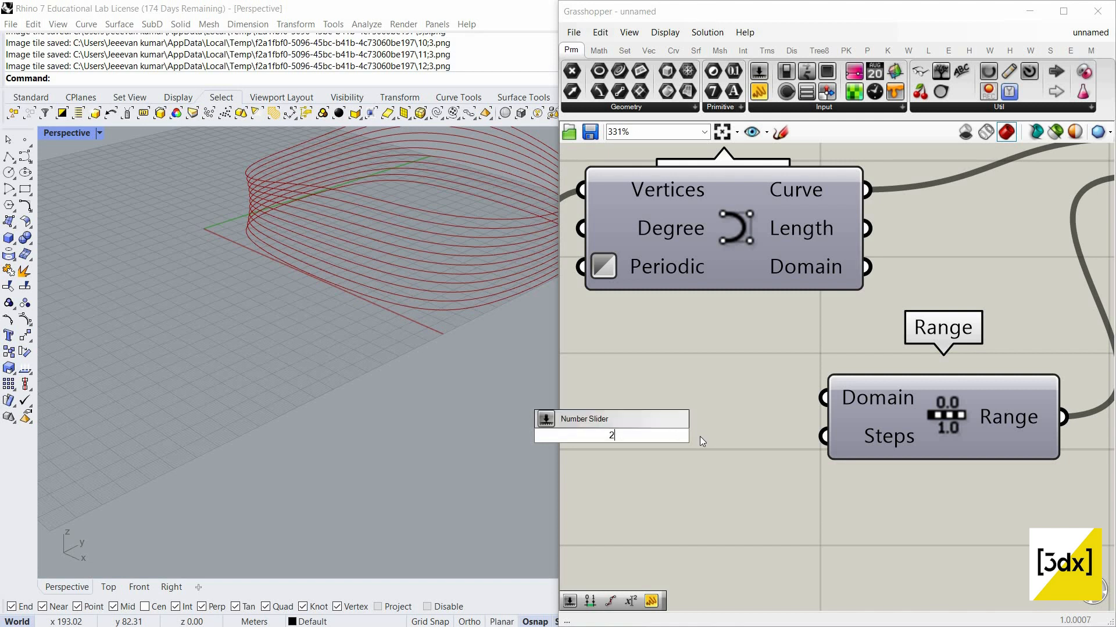
key(Return)
drag(725, 447, 700, 465)
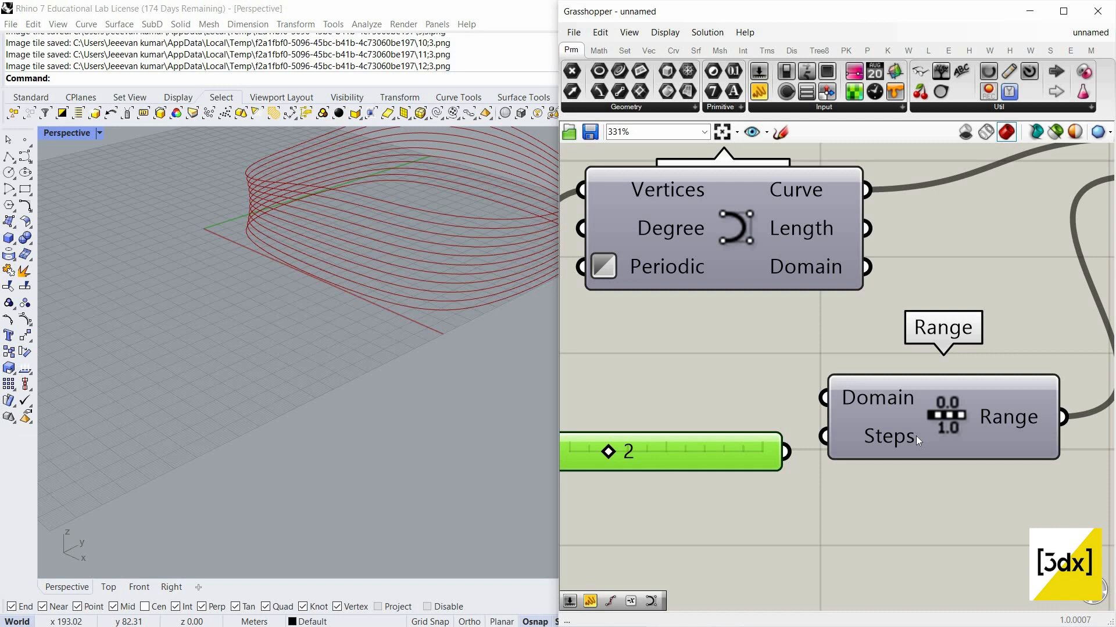
mouse_move(914, 437)
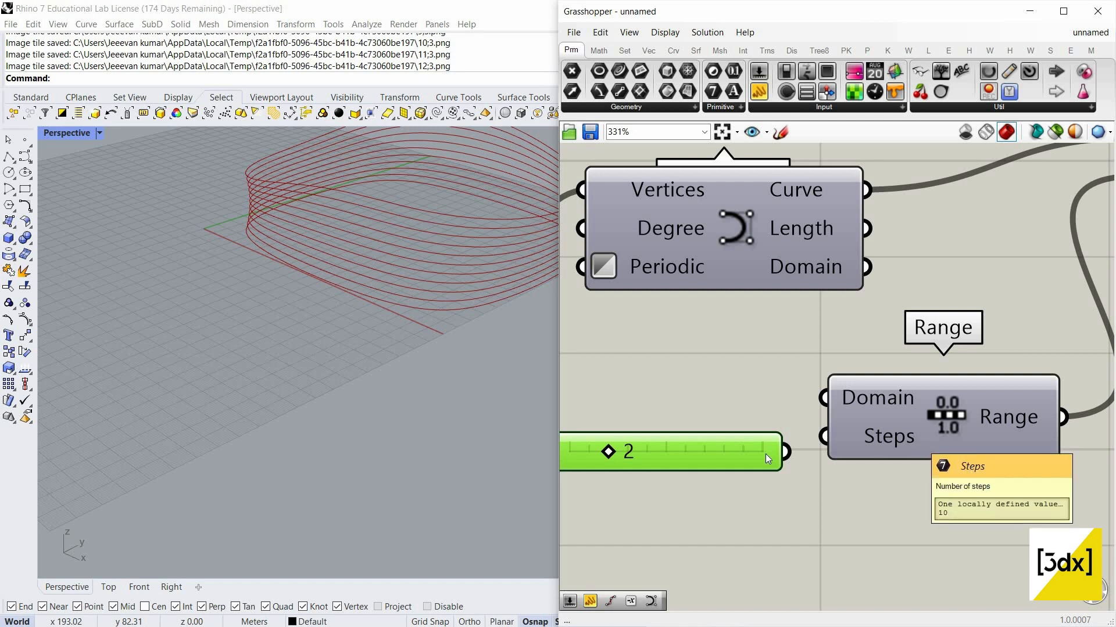
drag(785, 452, 824, 437)
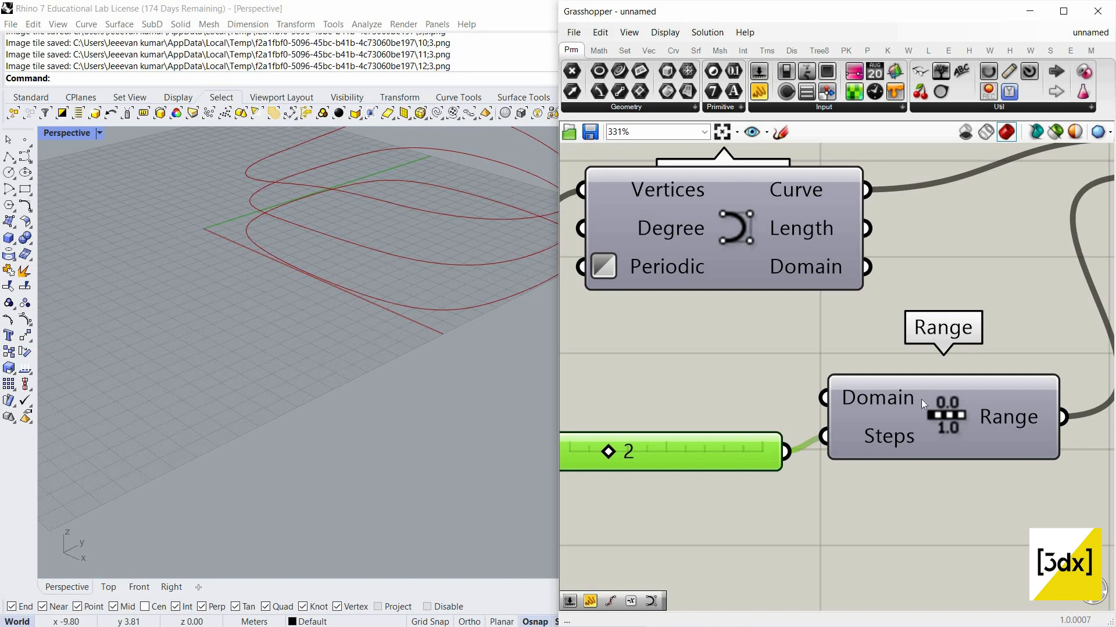
Add a Divide Curve component beyond Tween Curve and connect the Tween output to its Curve input
scroll(922, 399, down, 10)
scroll(962, 378, up, 5)
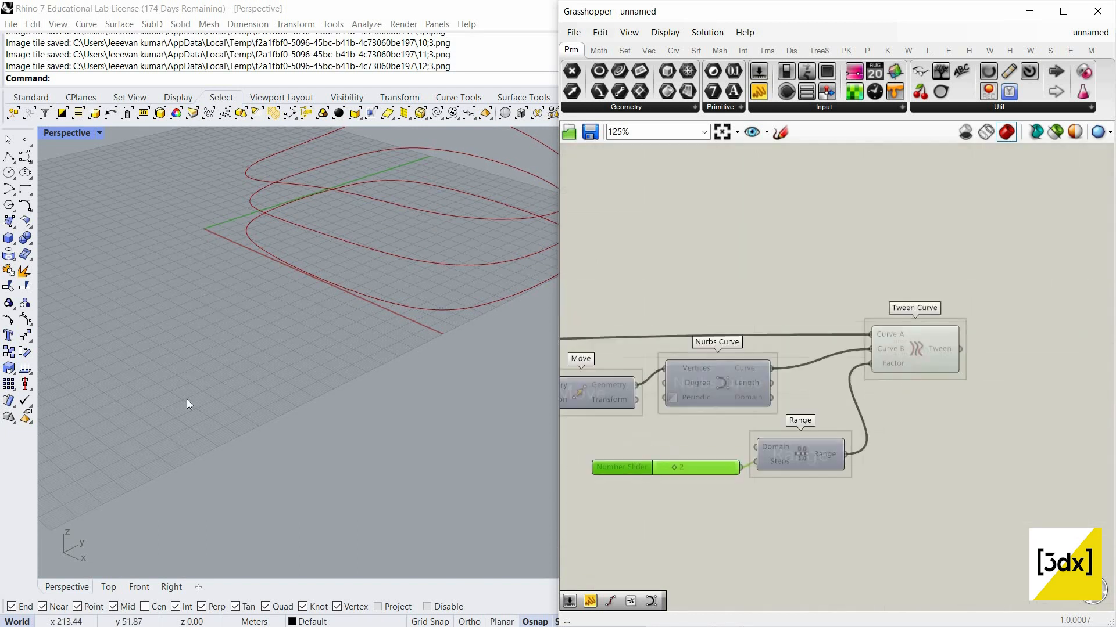
right_drag(275, 375, 397, 260)
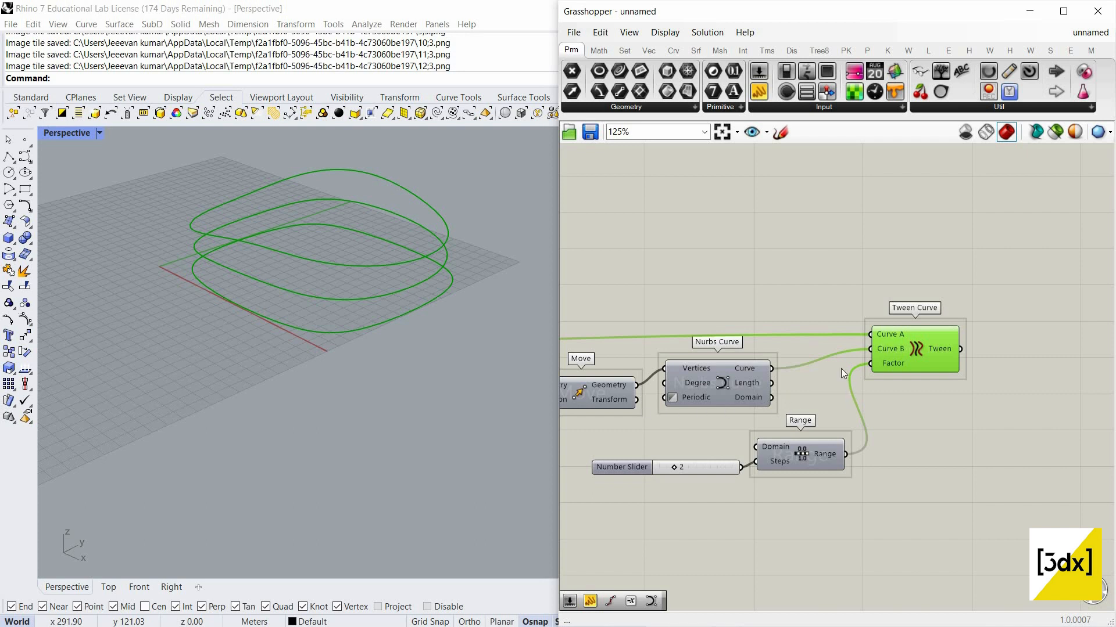
scroll(842, 368, down, 4)
scroll(814, 330, up, 4)
double_click(813, 330)
text(di)
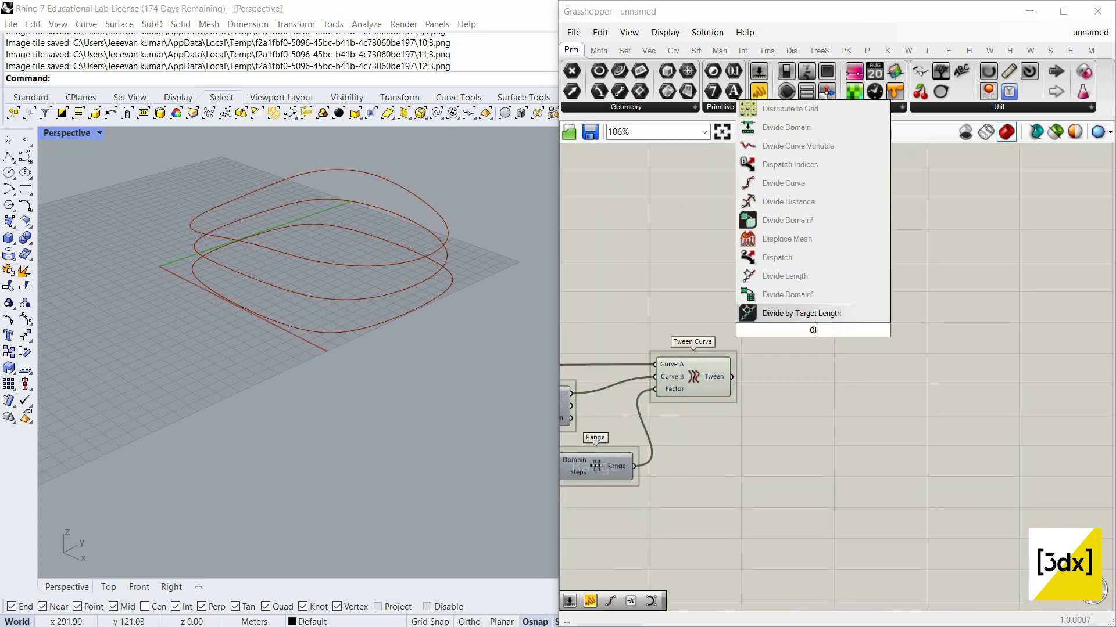
text(vi)
click(818, 294)
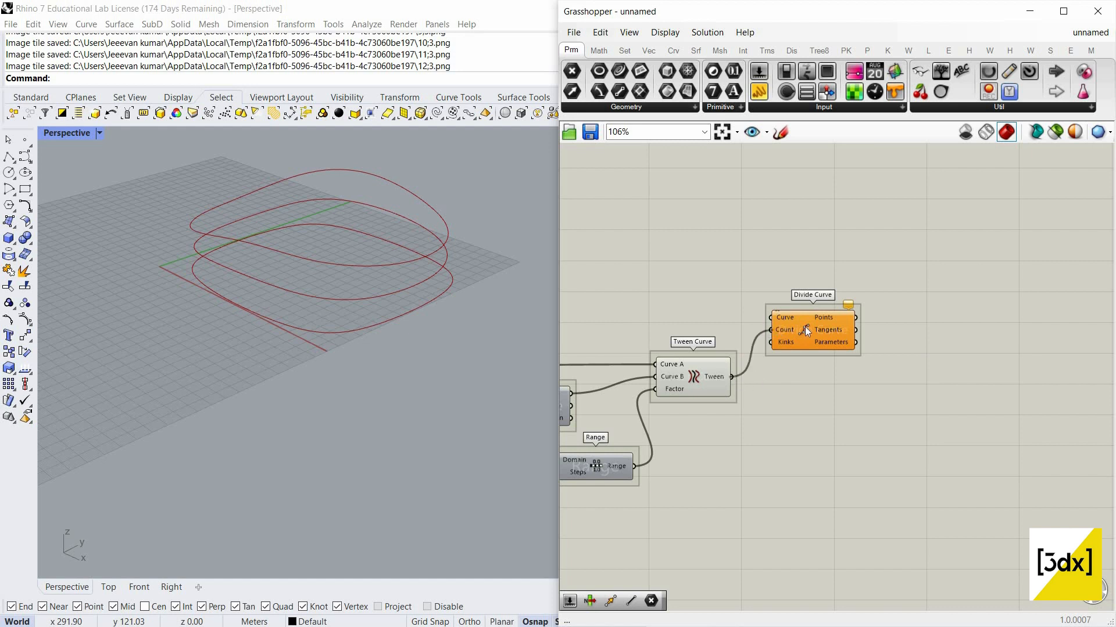
drag(805, 327, 856, 334)
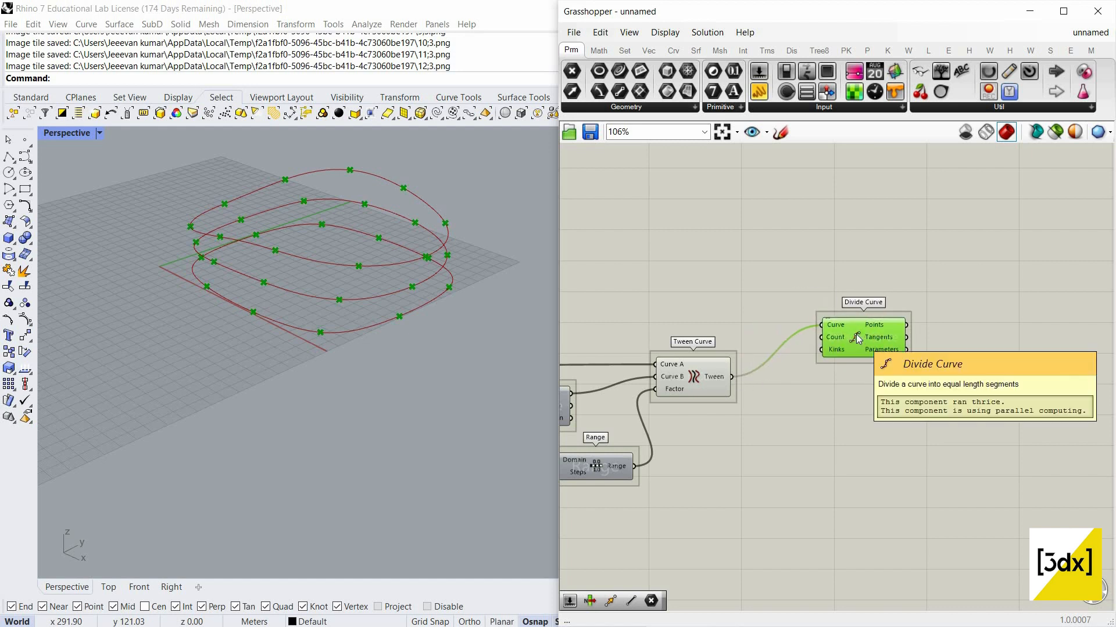
Add a number slider set to 20 and connect it to the new Divide Curve's Count input
double_click(692, 323)
text(20)
key(Return)
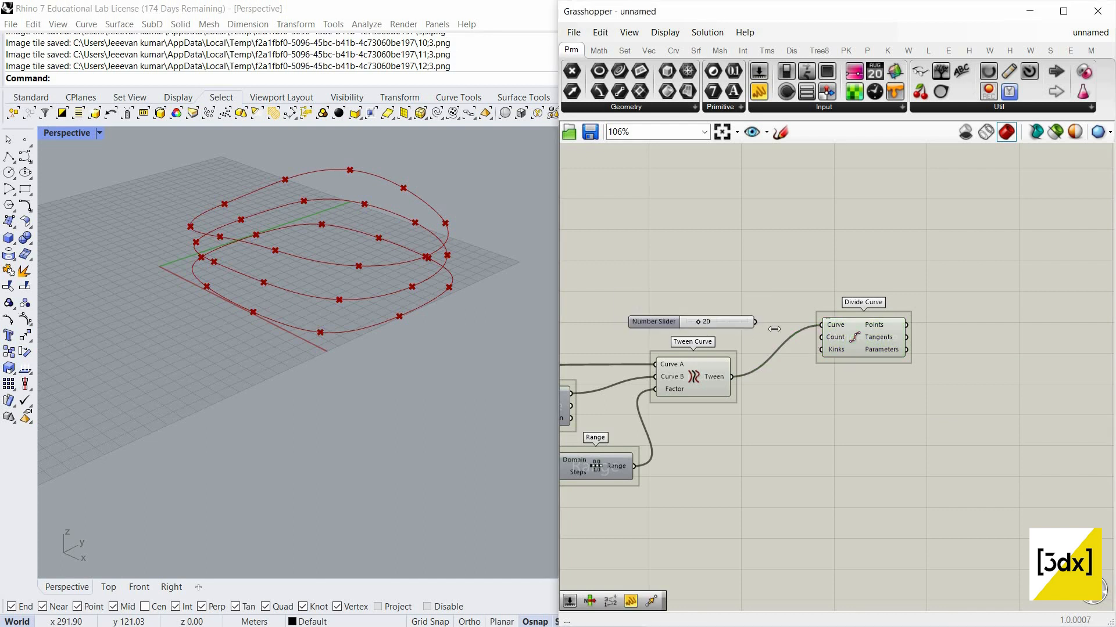
drag(778, 322, 821, 337)
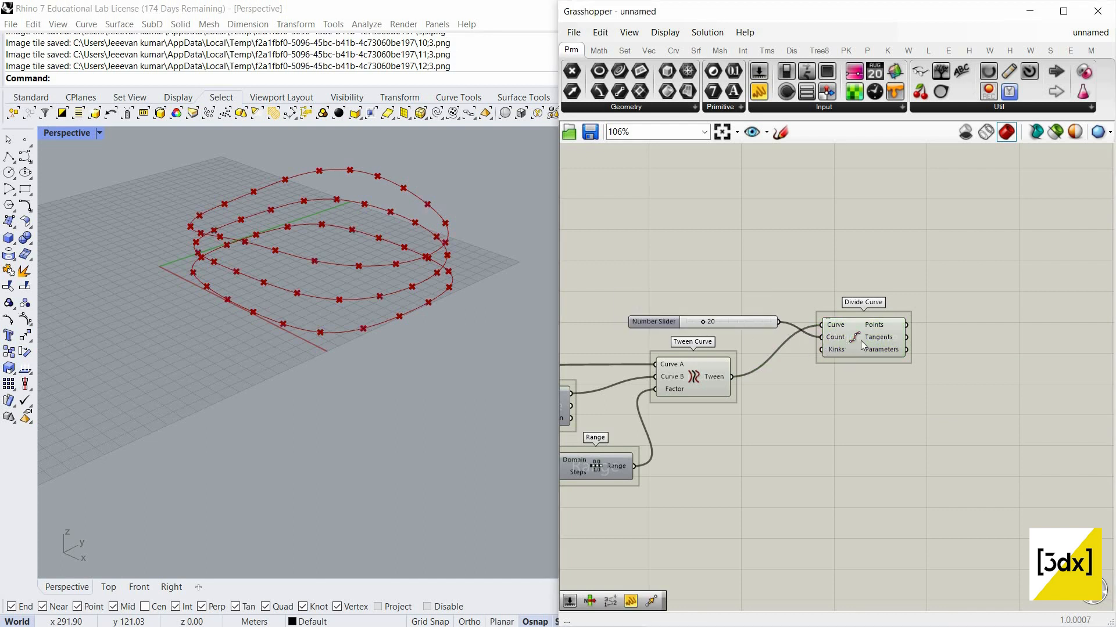
click(862, 343)
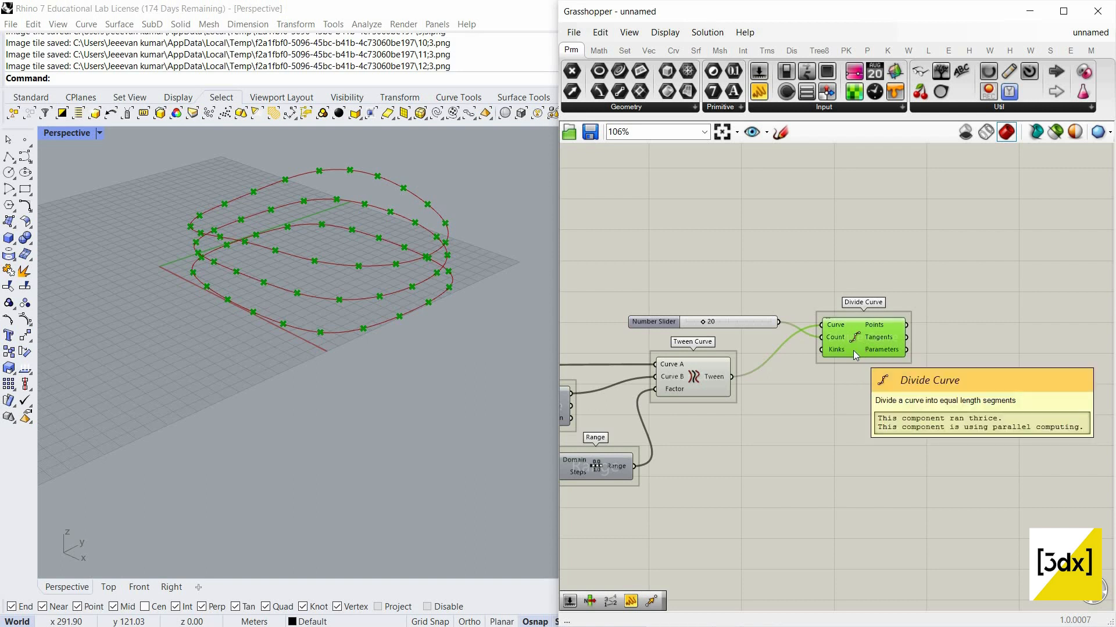
Add a Scale component below the new Divide Curve and connect the Tween output to its Geometry input
scroll(892, 412, down, 3)
scroll(892, 412, up, 1)
click(892, 412)
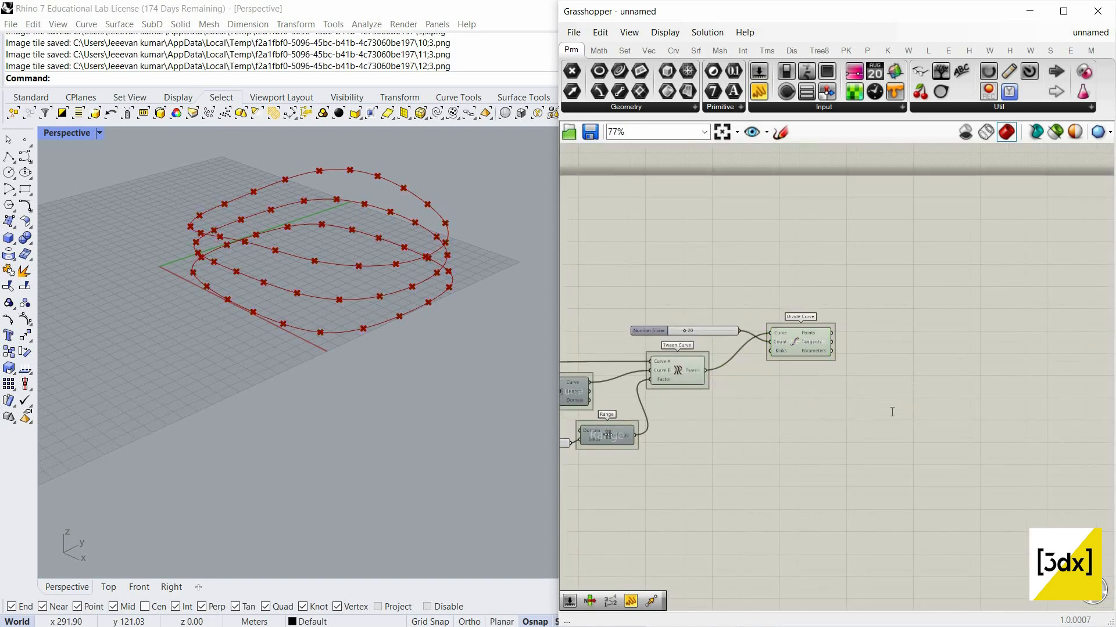
double_click(892, 412)
text(scale)
key(Return)
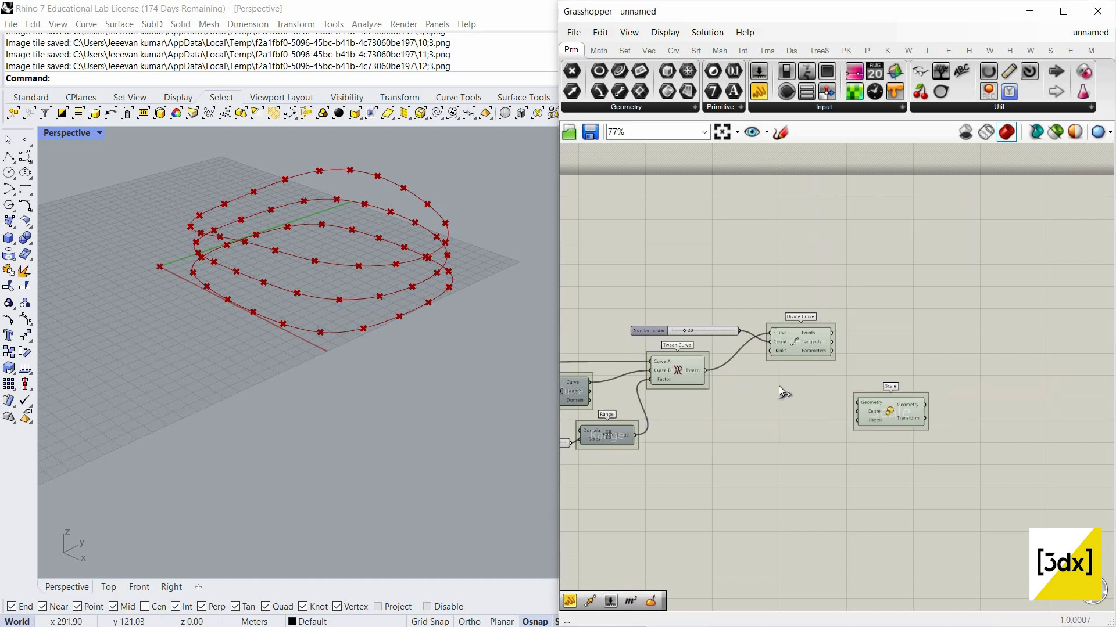
drag(857, 403, 705, 371)
drag(879, 420, 881, 439)
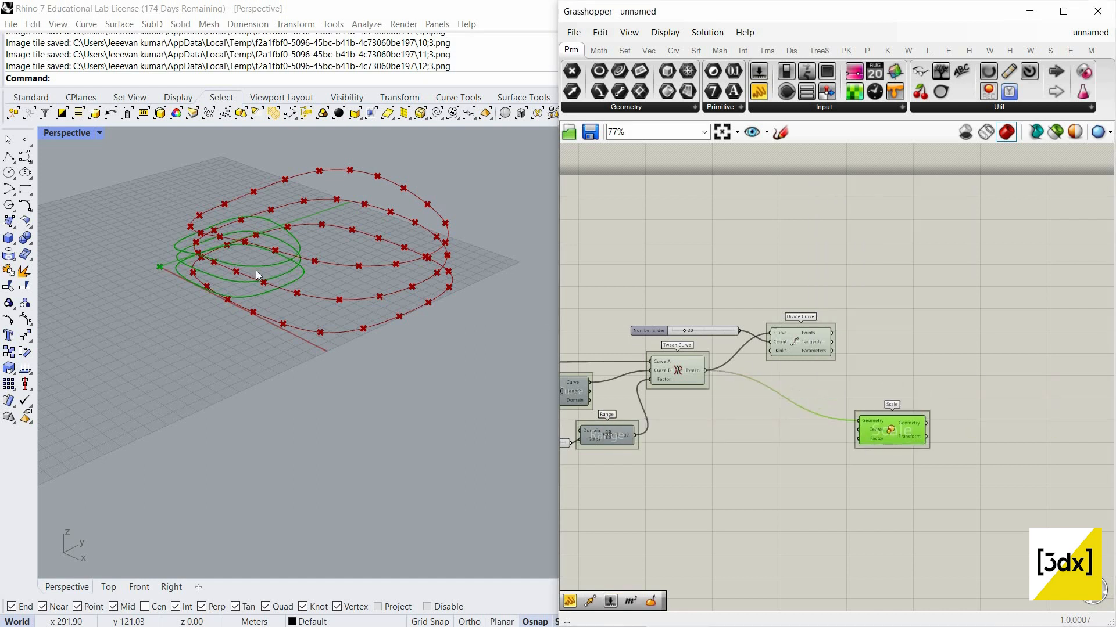
Try an Area component on the tween curves with its Centroid feeding Scale's Center, and delete it
scroll(308, 267, up, 2)
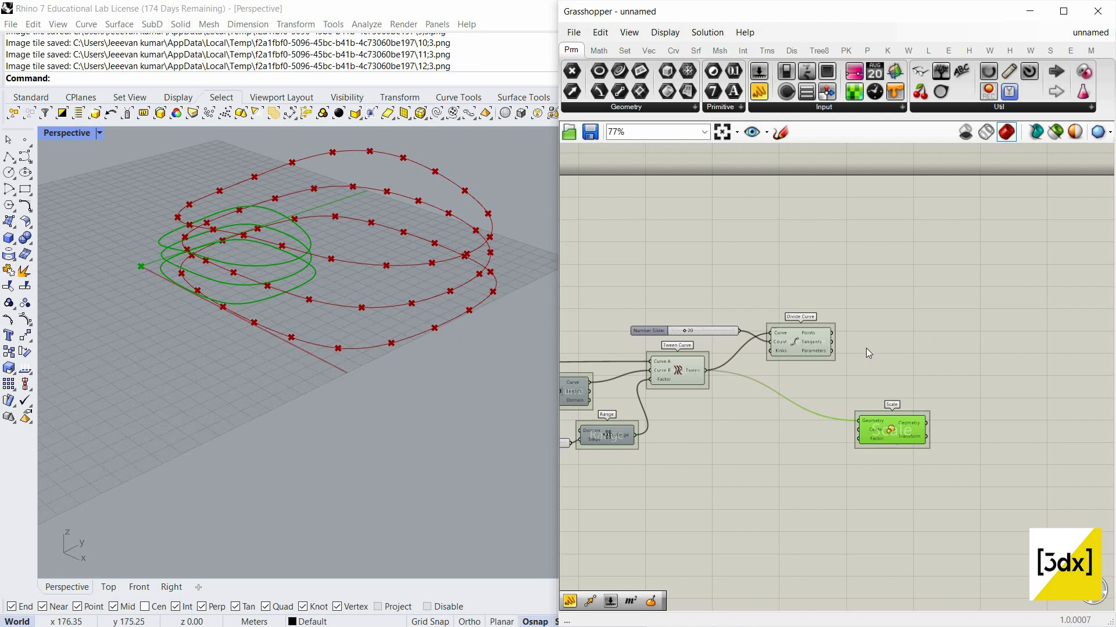
scroll(856, 322, up, 4)
double_click(860, 308)
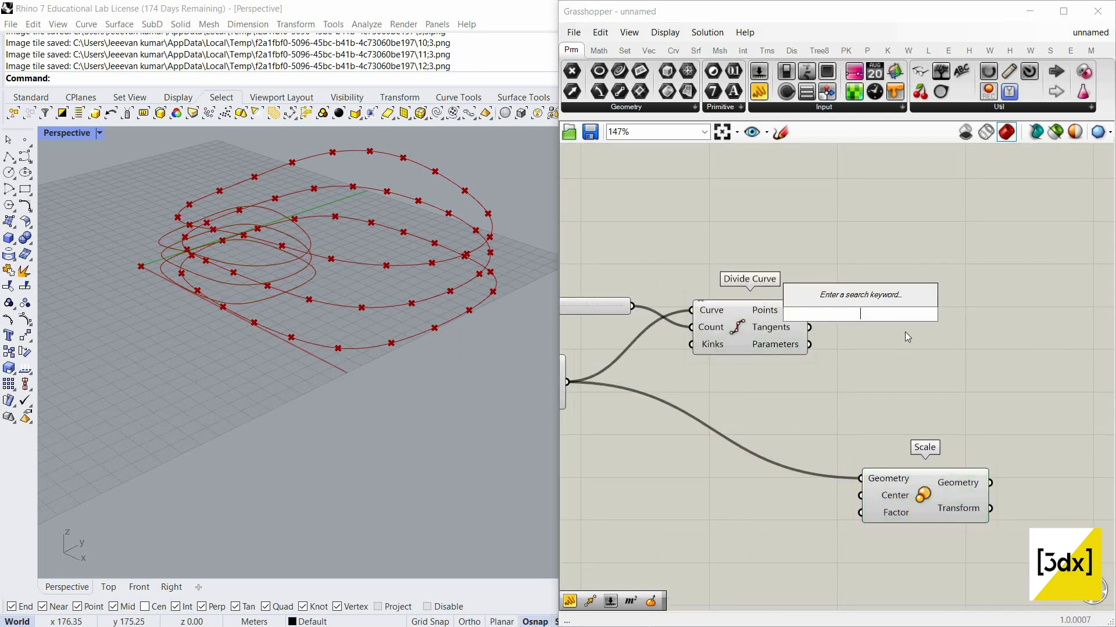
scroll(689, 398, down, 3)
scroll(707, 423, up, 3)
double_click(707, 422)
text(a)
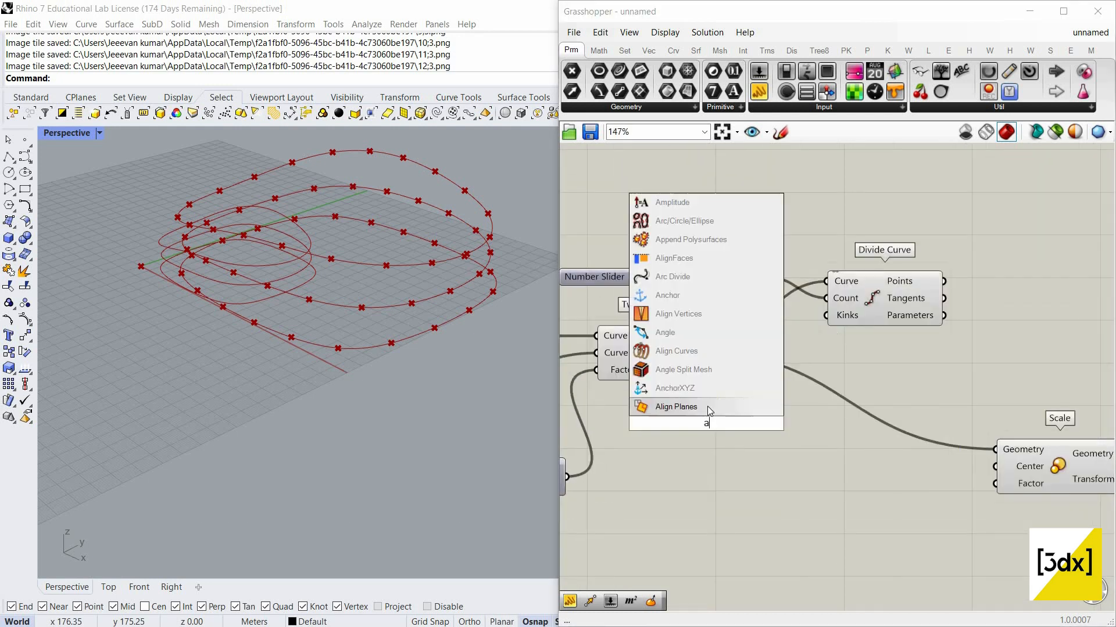
text(rea)
click(713, 408)
drag(702, 353, 644, 424)
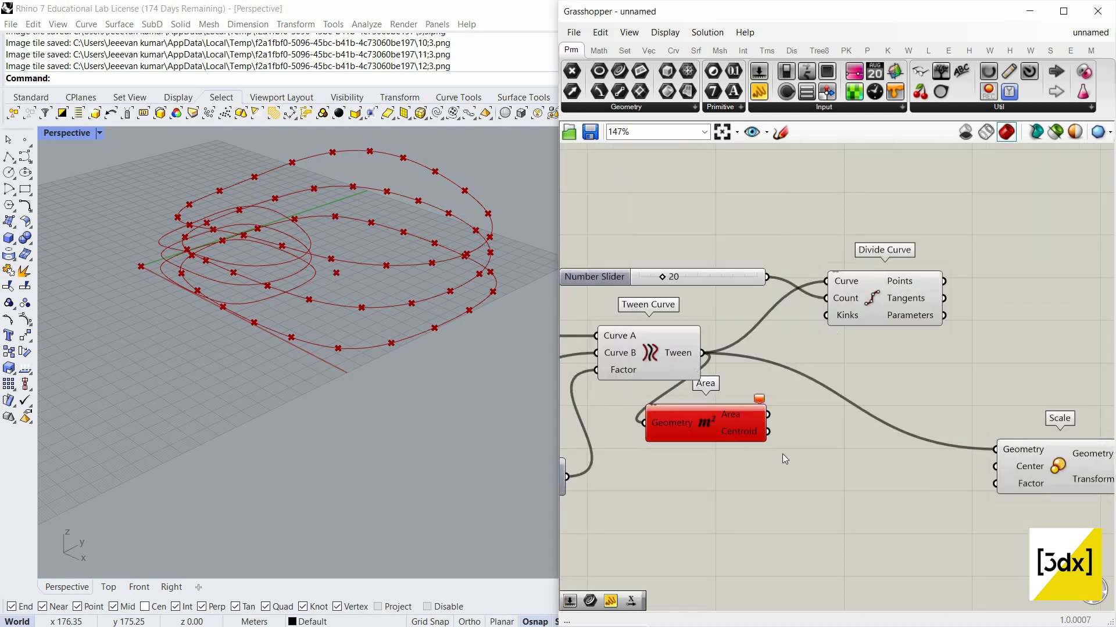
drag(760, 439, 995, 466)
scroll(450, 307, down, 1)
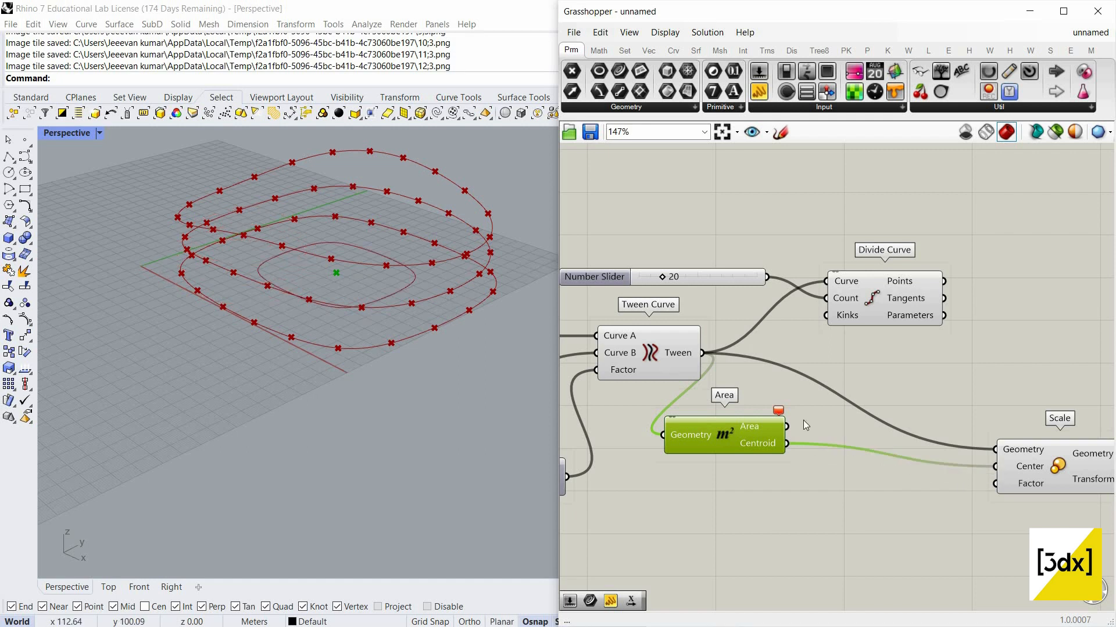
drag(703, 419, 748, 416)
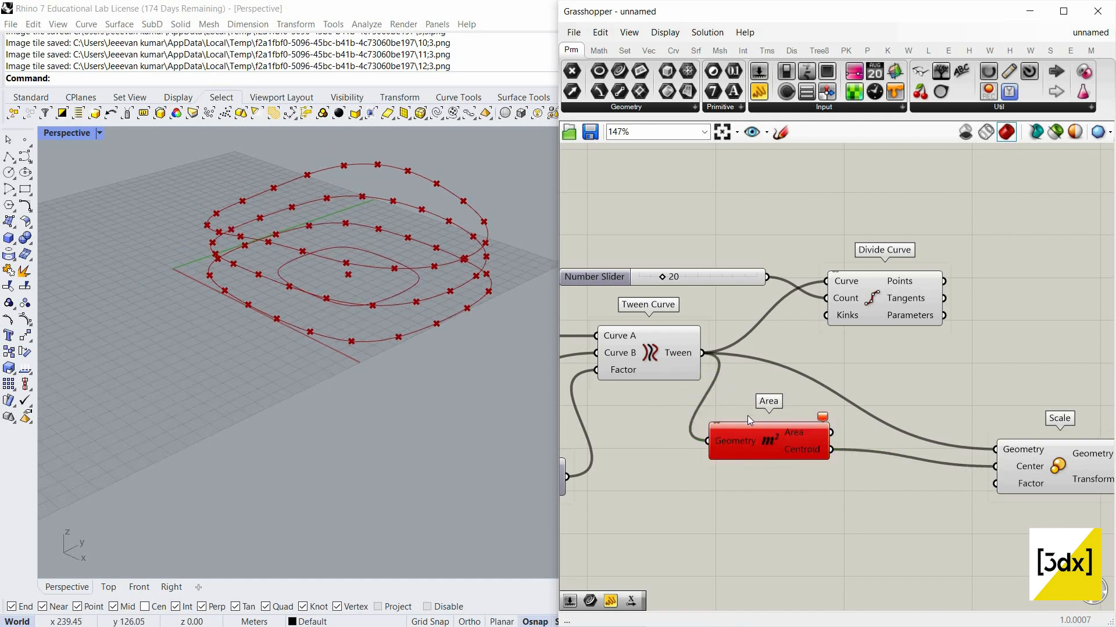
key(Delete)
Try passing the Tween output through a Curve parameter into a new Area component, and delete both components
double_click(748, 416)
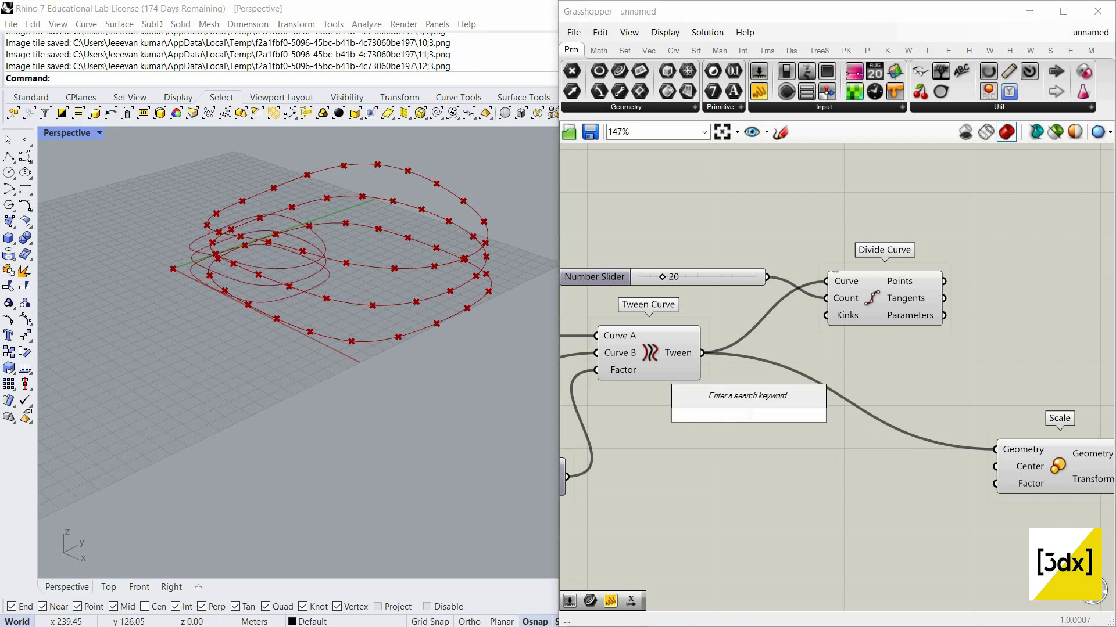
text(crv)
key(Return)
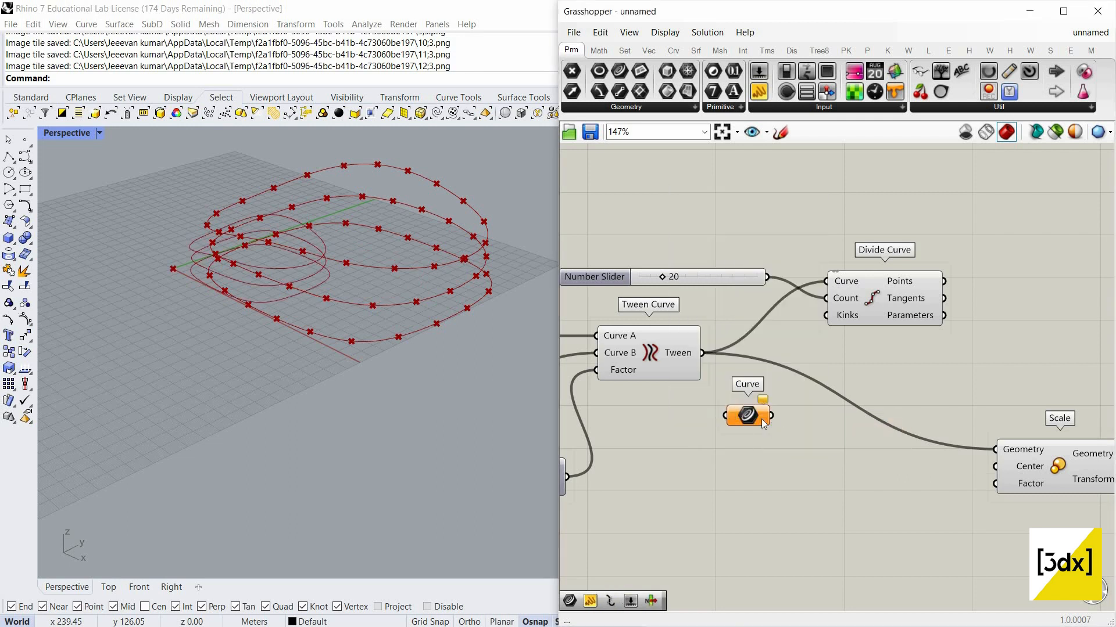
drag(702, 353, 714, 434)
double_click(823, 447)
text(area)
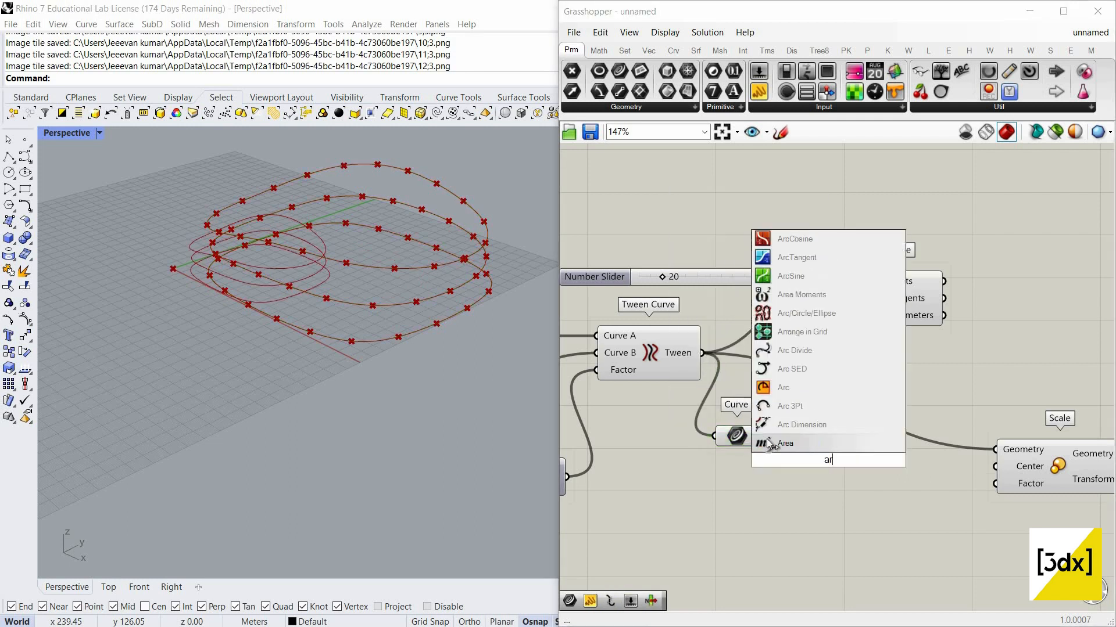
key(Return)
click(811, 456)
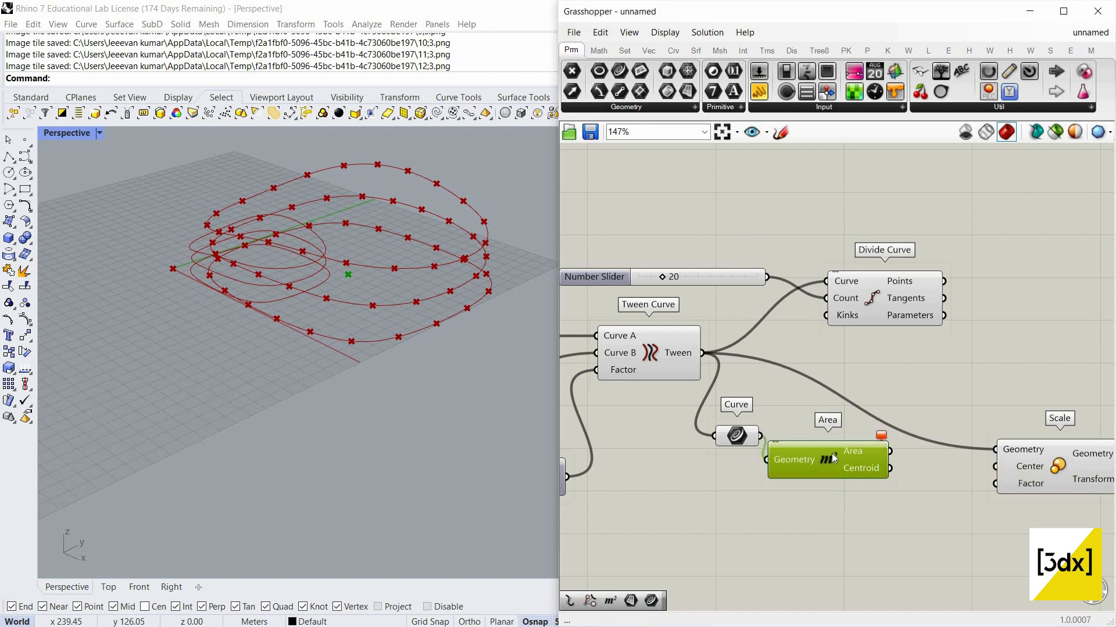
key(Delete)
click(735, 441)
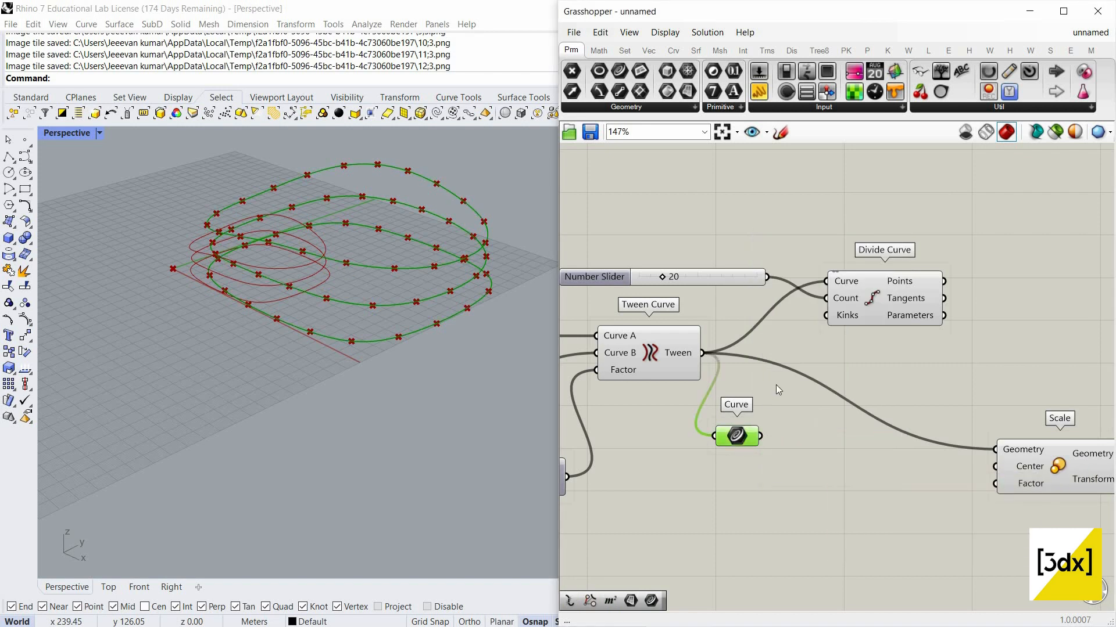
key(Delete)
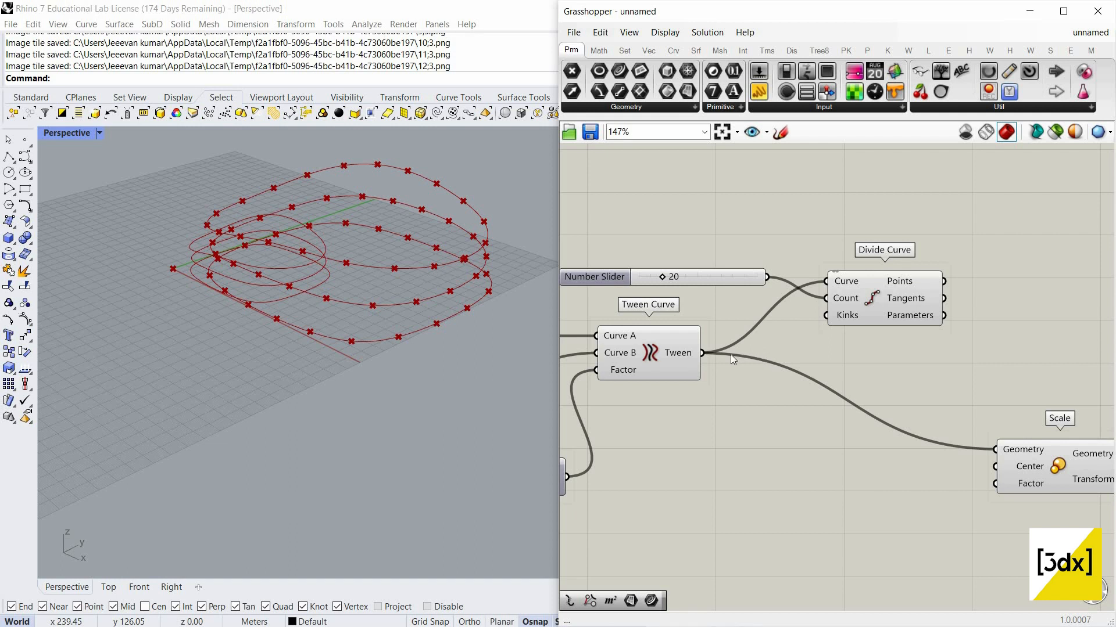
scroll(799, 352, down, 5)
scroll(801, 351, up, 4)
scroll(911, 303, down, 1)
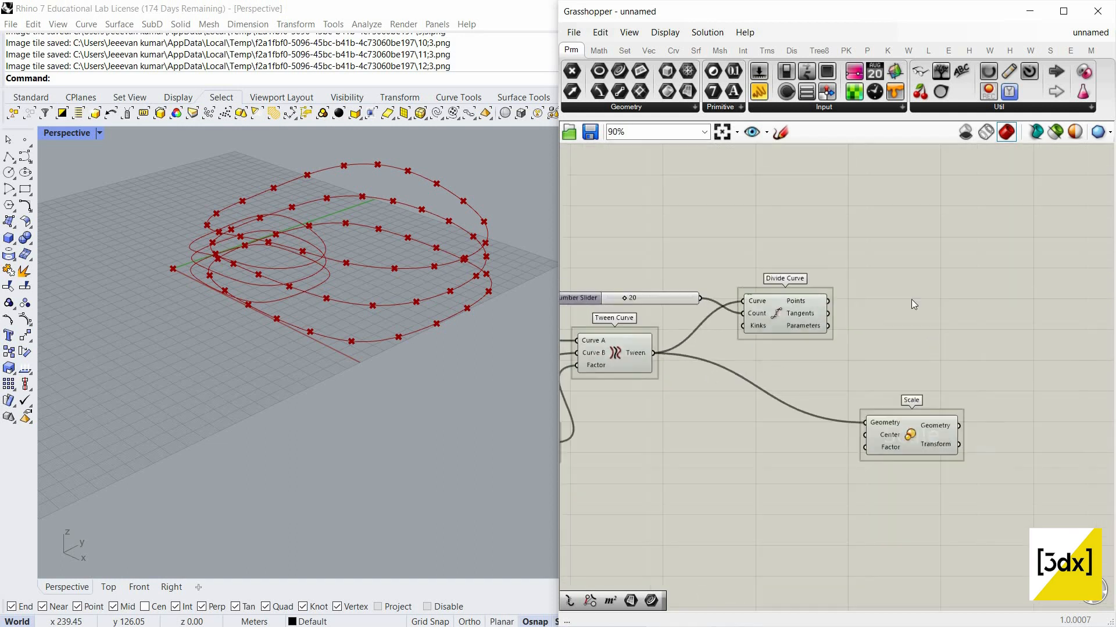
Add an Average component beside the new Divide Curve and connect the Points output to its Input
right_drag(912, 302, 880, 290)
scroll(880, 289, up, 1)
double_click(880, 289)
text(aver)
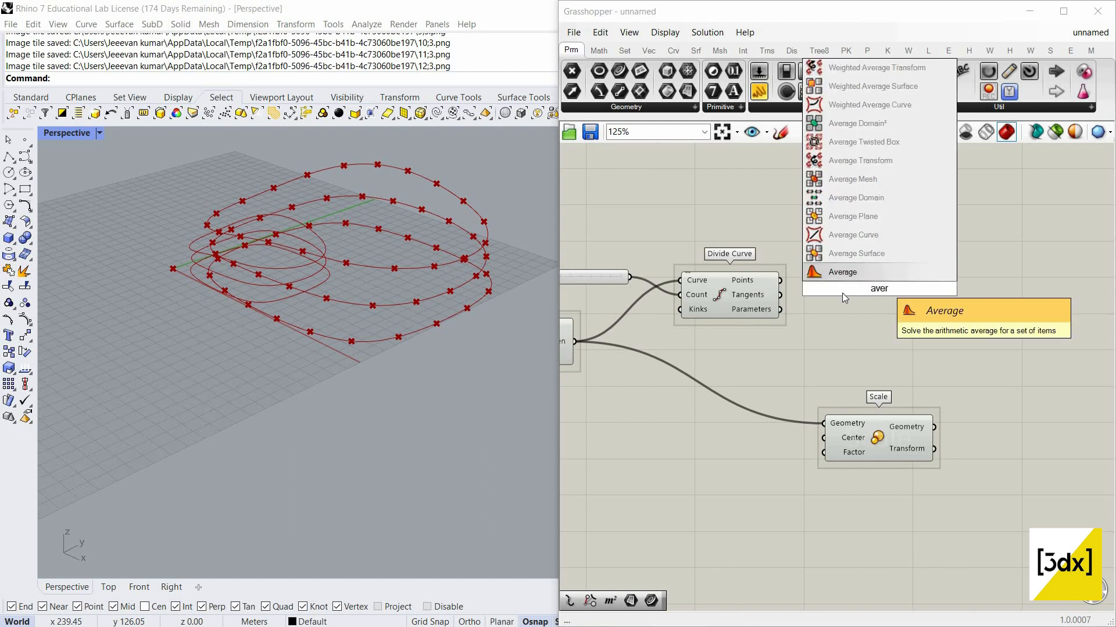
click(879, 273)
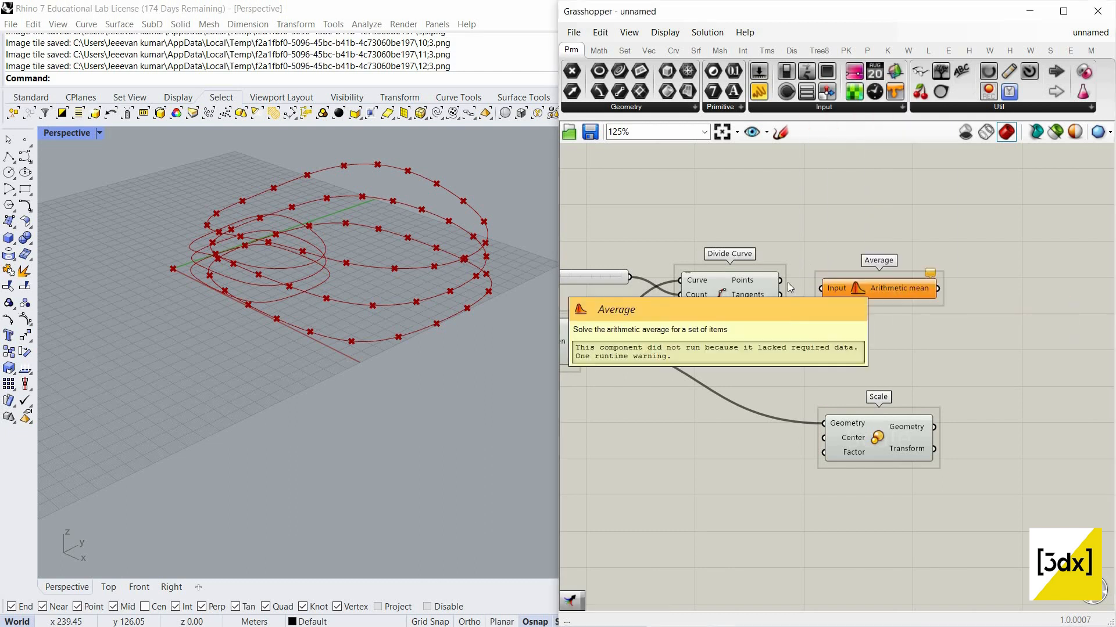
drag(781, 282, 821, 289)
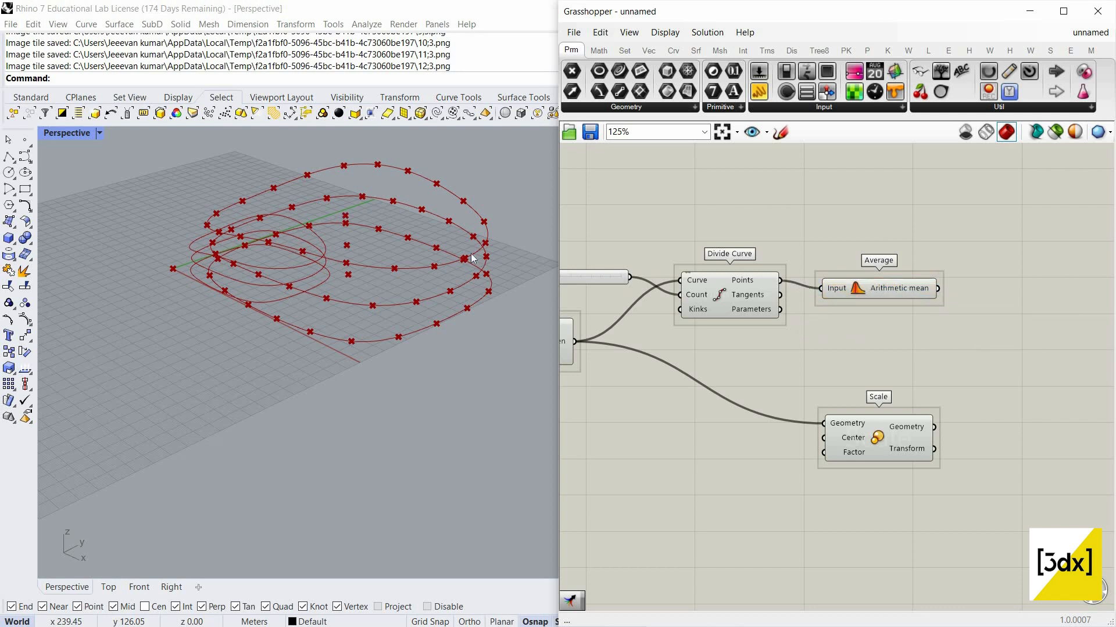
Connect Average's Arithmetic mean output to Scale's Center input and inspect the scaled curves in the perspective view
click(910, 290)
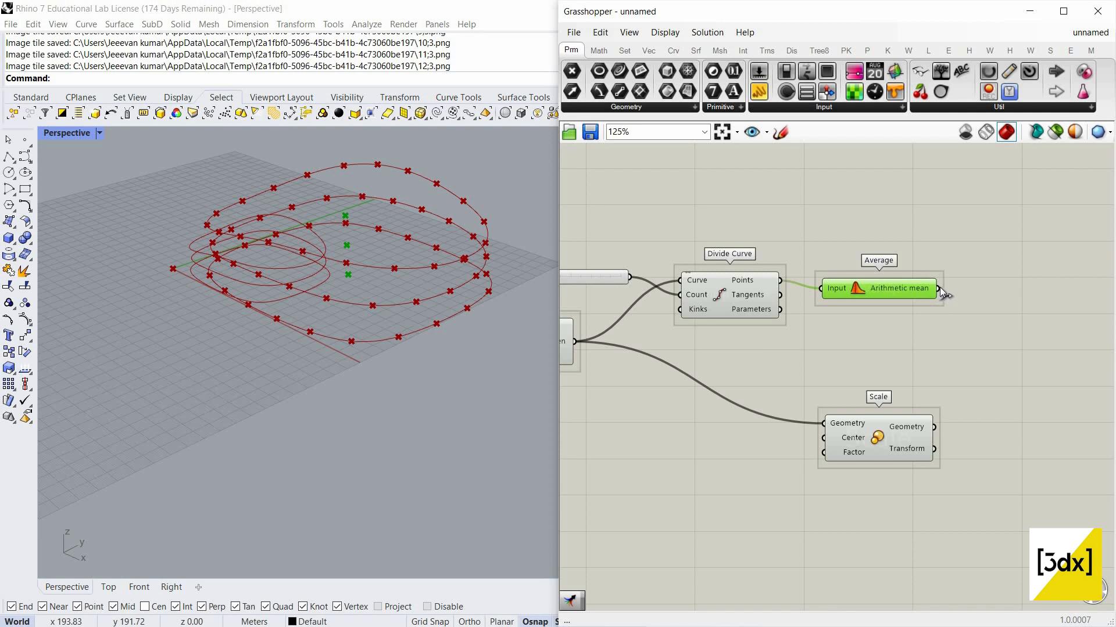
drag(937, 289, 822, 438)
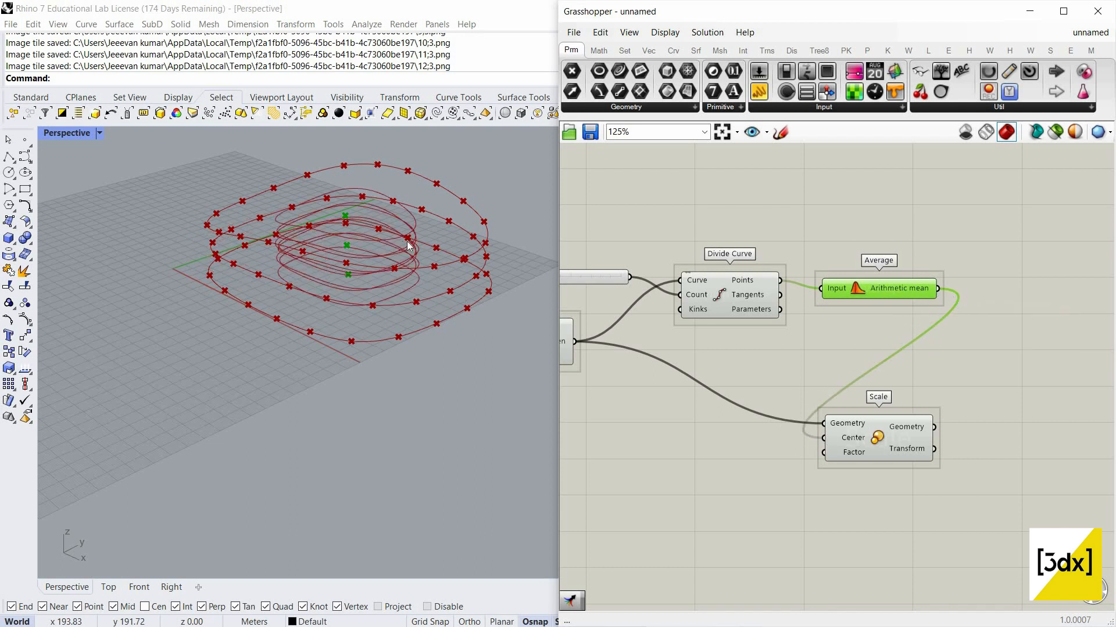
scroll(414, 258, down, 5)
right_drag(398, 311, 415, 288)
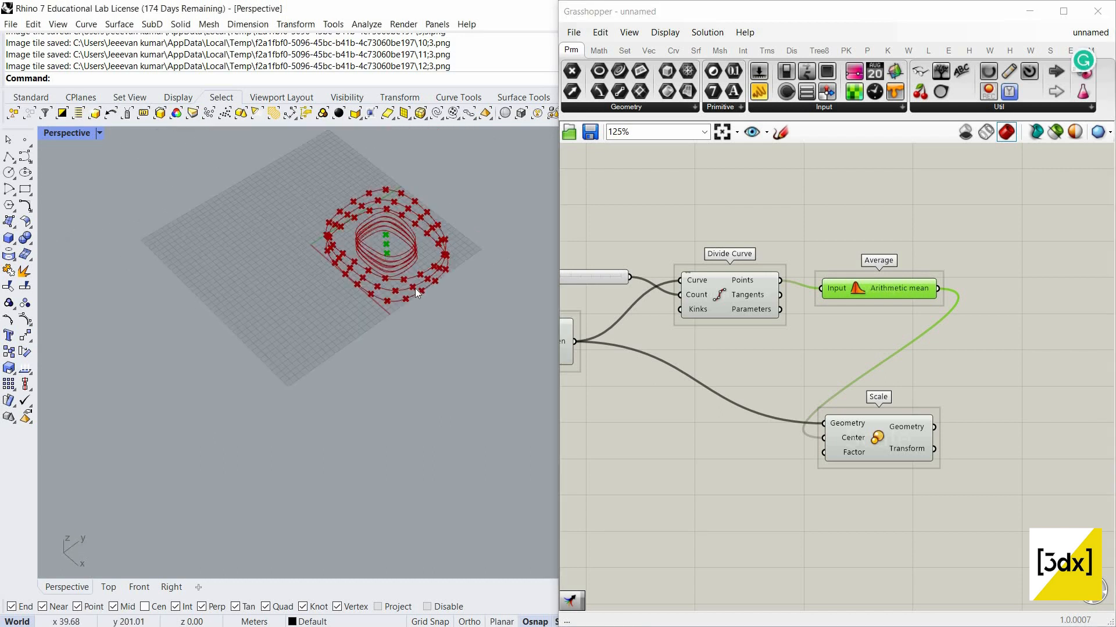
scroll(415, 288, up, 6)
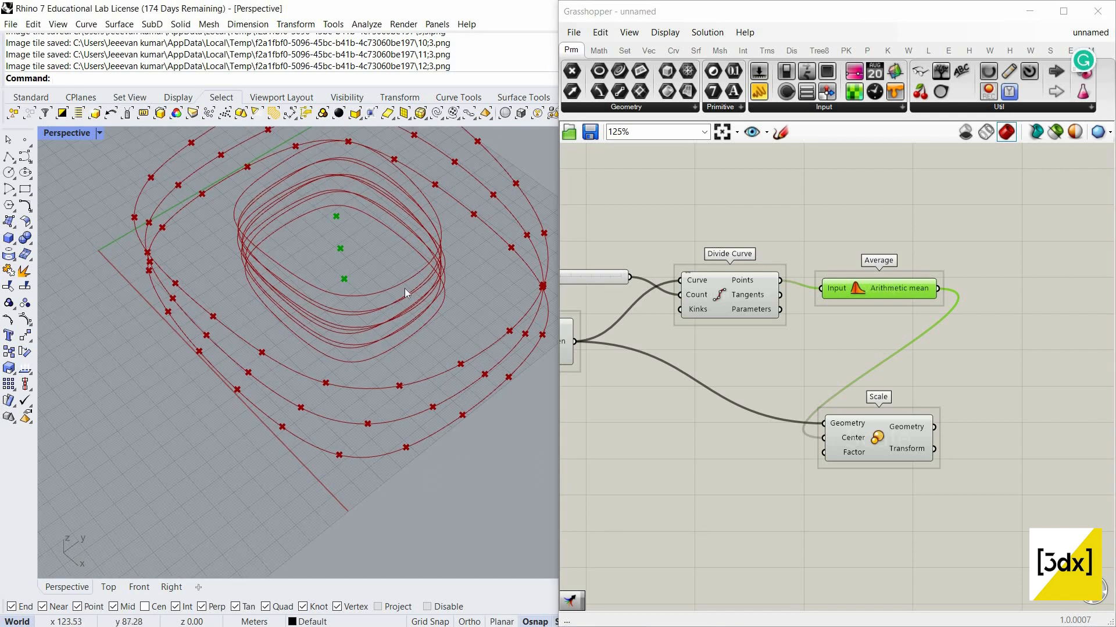
scroll(405, 289, up, 1)
Attach a Panel to Average's Arithmetic mean output and examine the data paths of the centre points
click(977, 316)
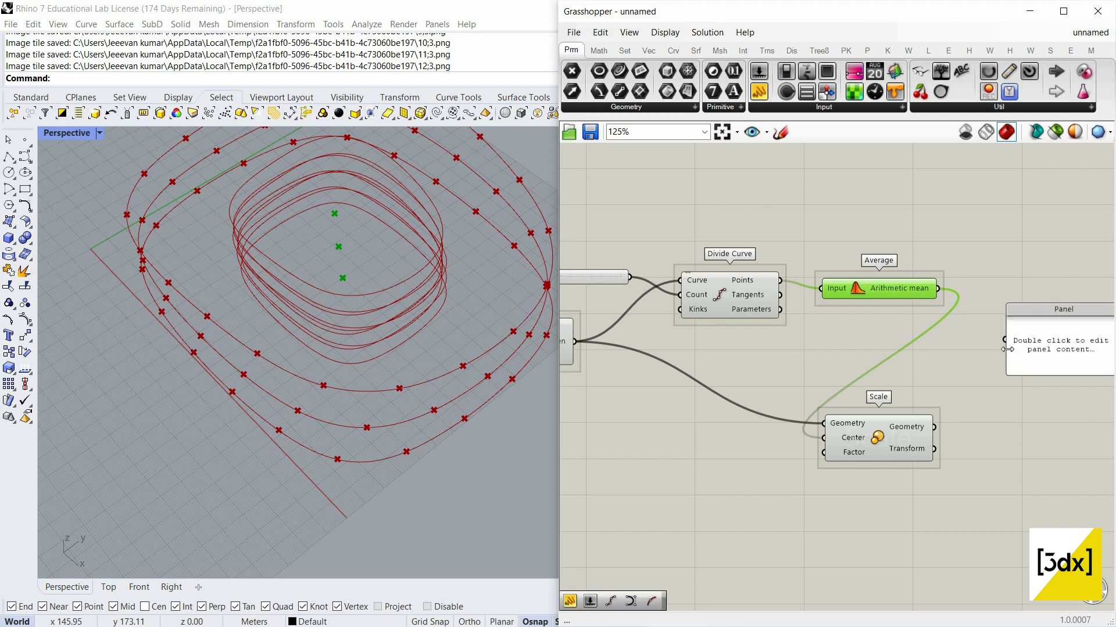
drag(938, 289, 1004, 342)
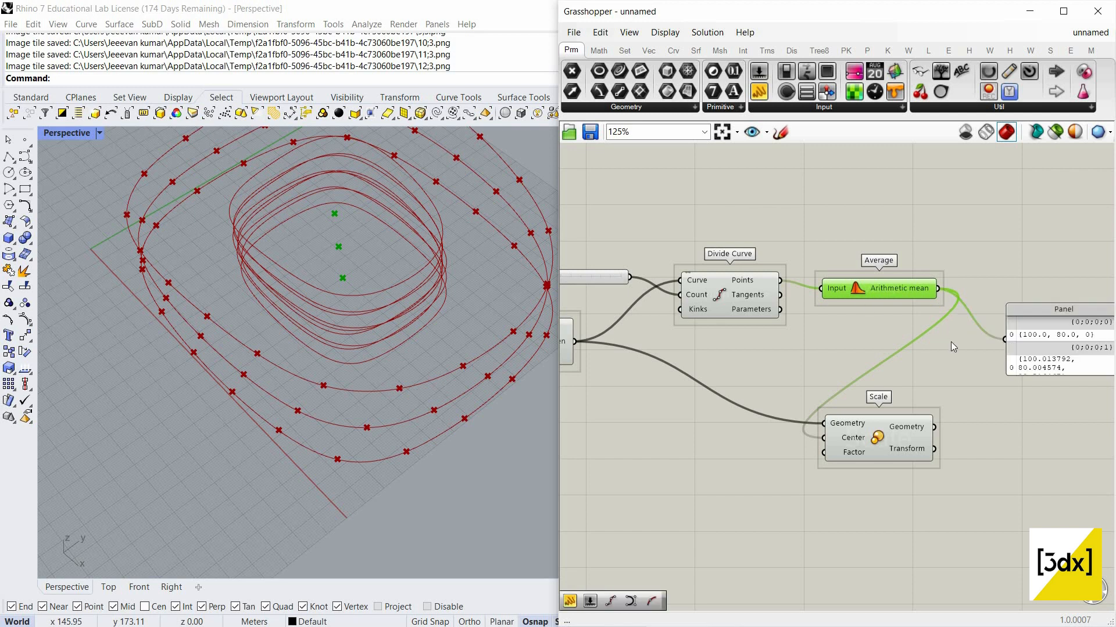
scroll(953, 347, down, 2)
drag(978, 613, 964, 412)
scroll(919, 321, up, 5)
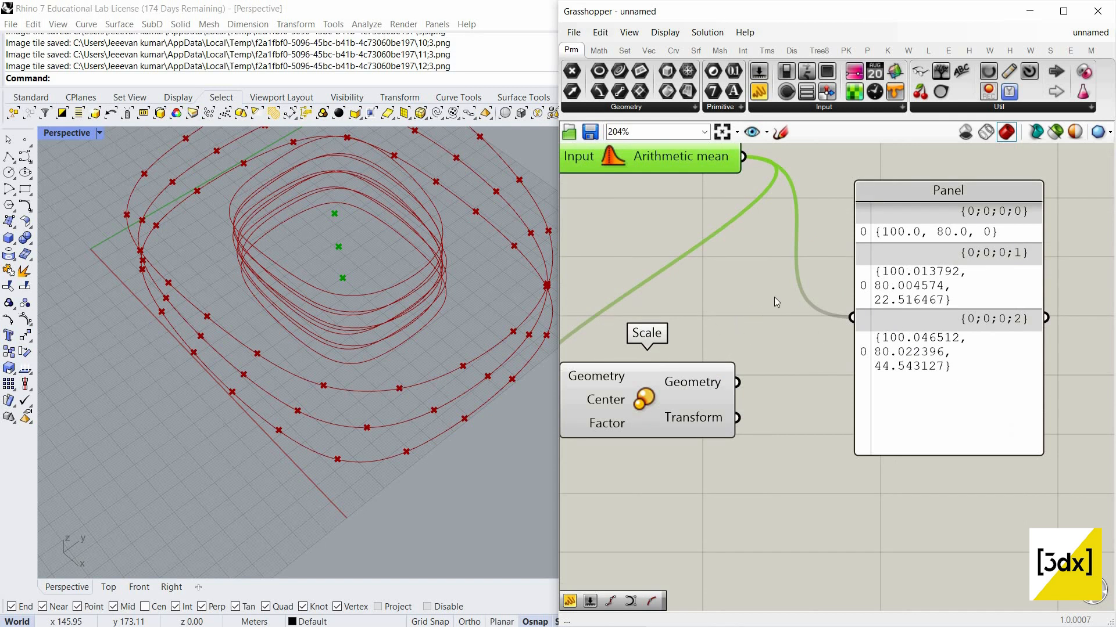
scroll(787, 305, down, 3)
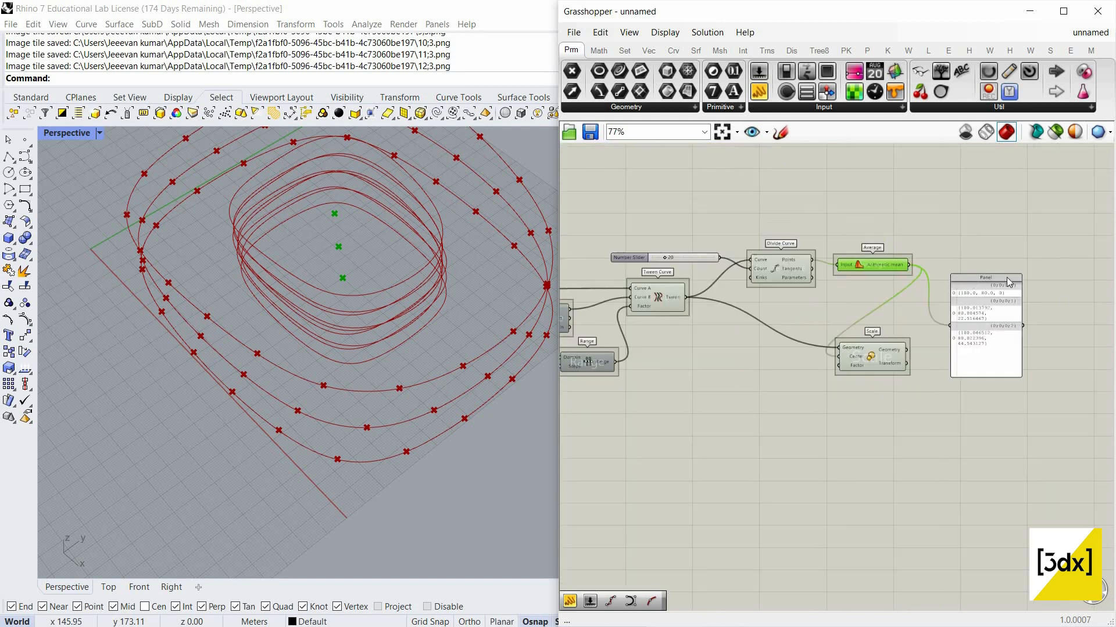
scroll(987, 279, up, 6)
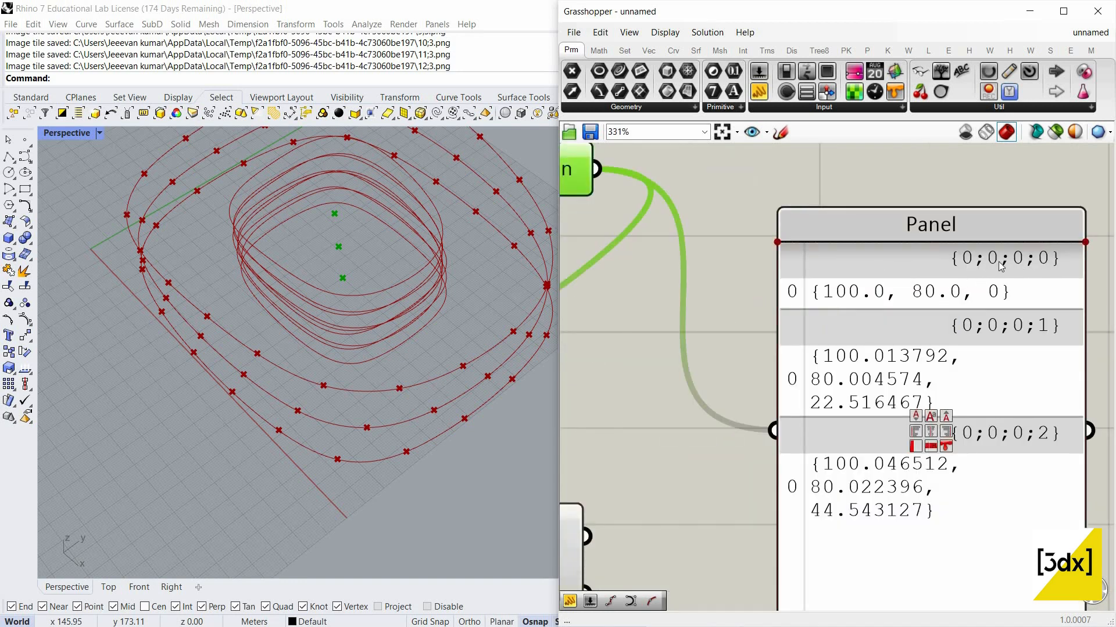
scroll(1054, 263, down, 3)
scroll(1061, 273, up, 2)
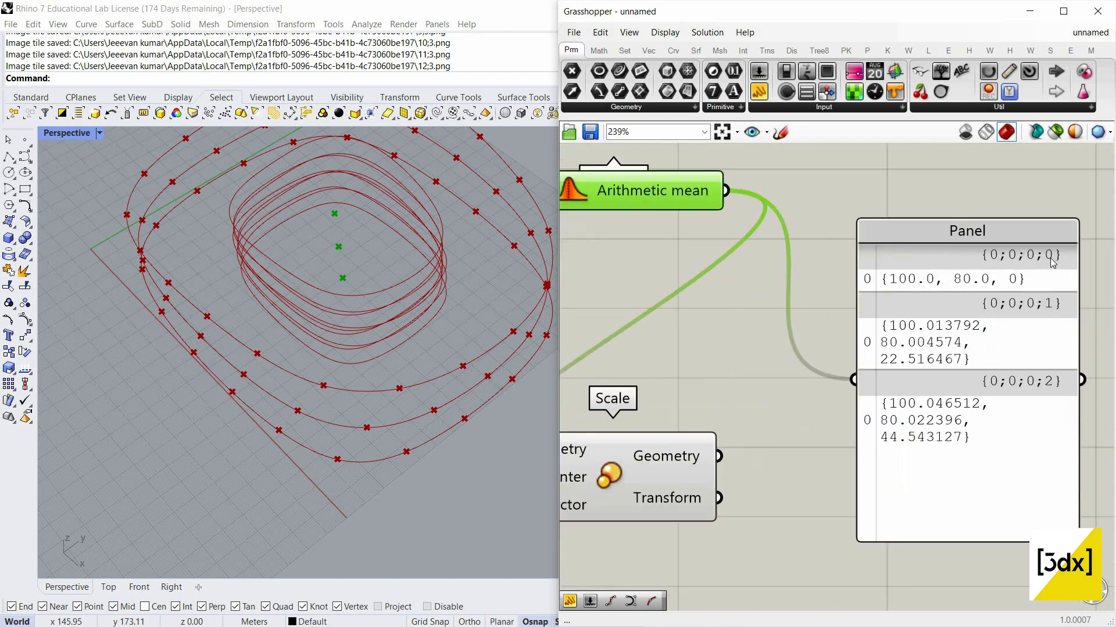
scroll(685, 323, down, 5)
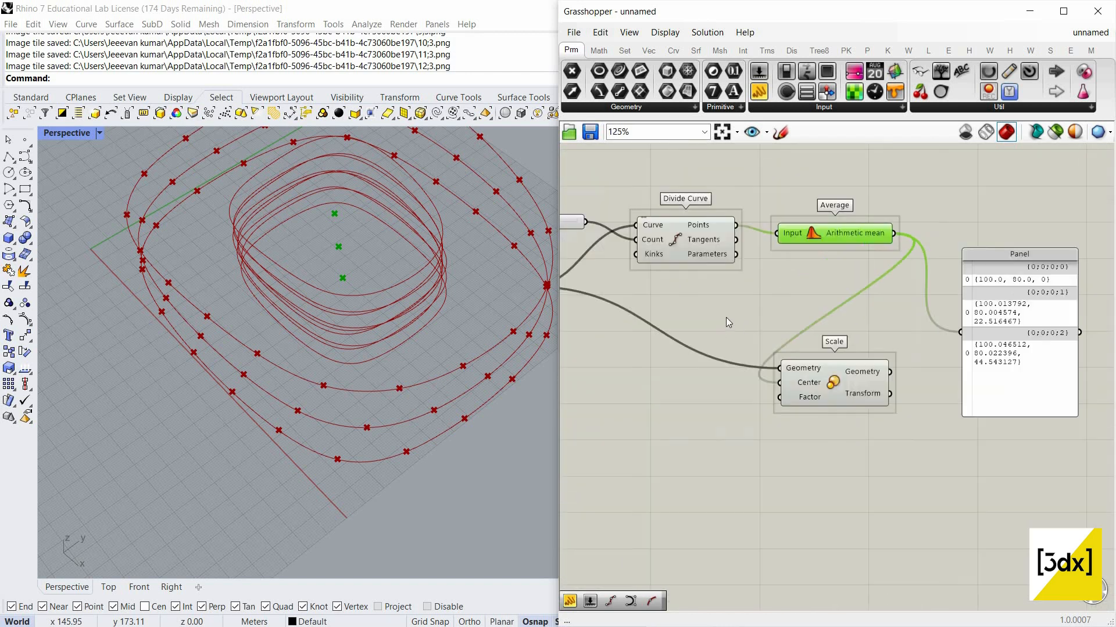
Connect the Tween output to the Panel instead and examine the data structure of the tween curves
scroll(677, 316, up, 1)
drag(676, 312, 987, 347)
scroll(1060, 294, up, 3)
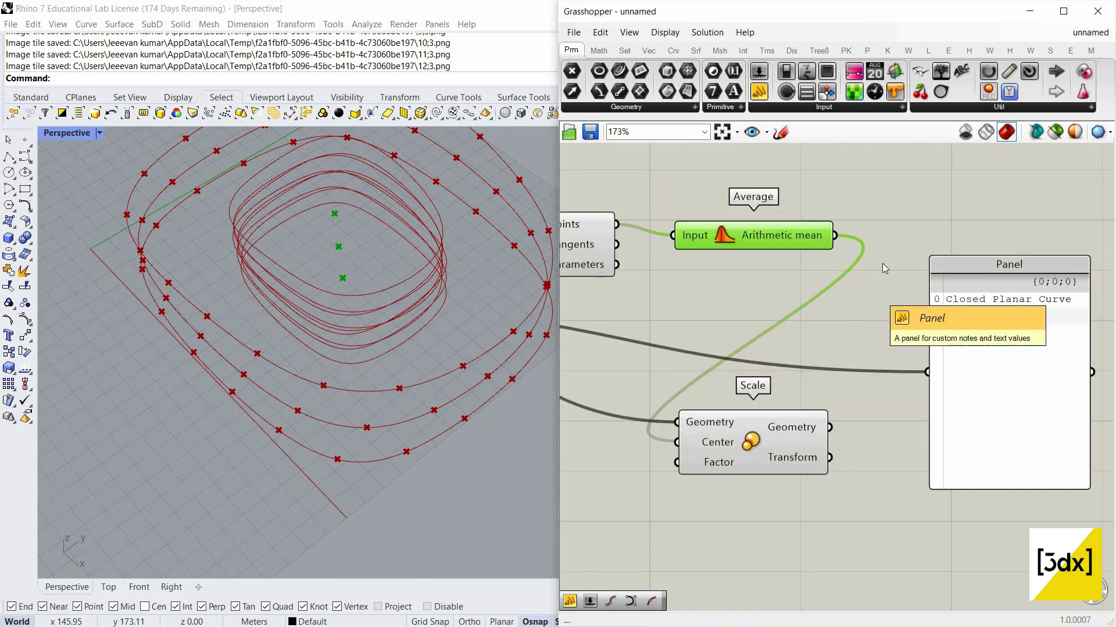
right_click(813, 244)
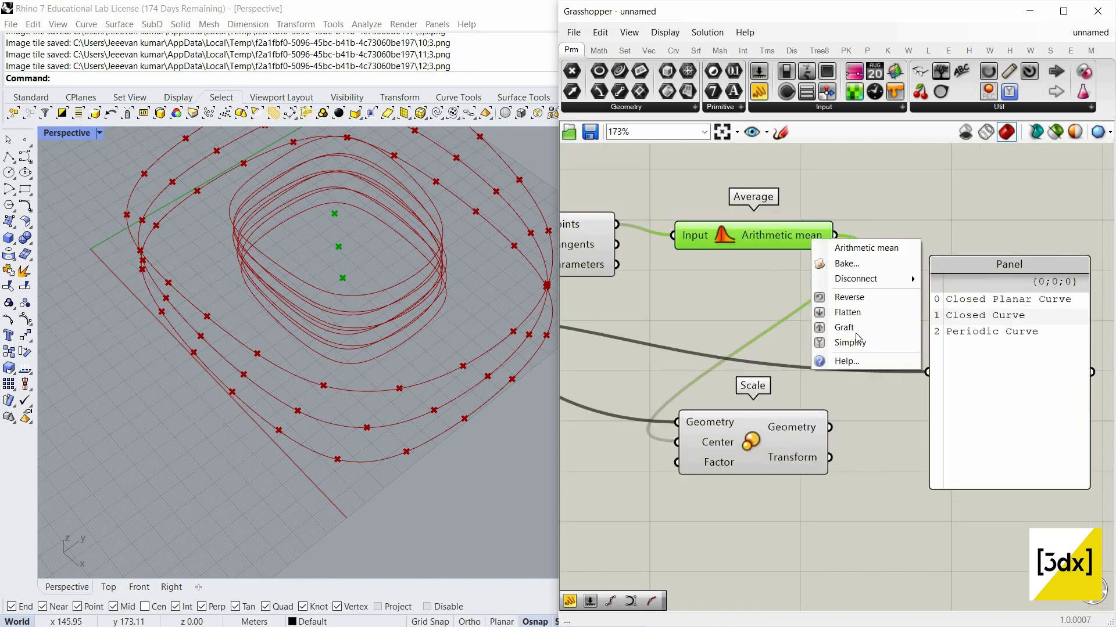
click(992, 309)
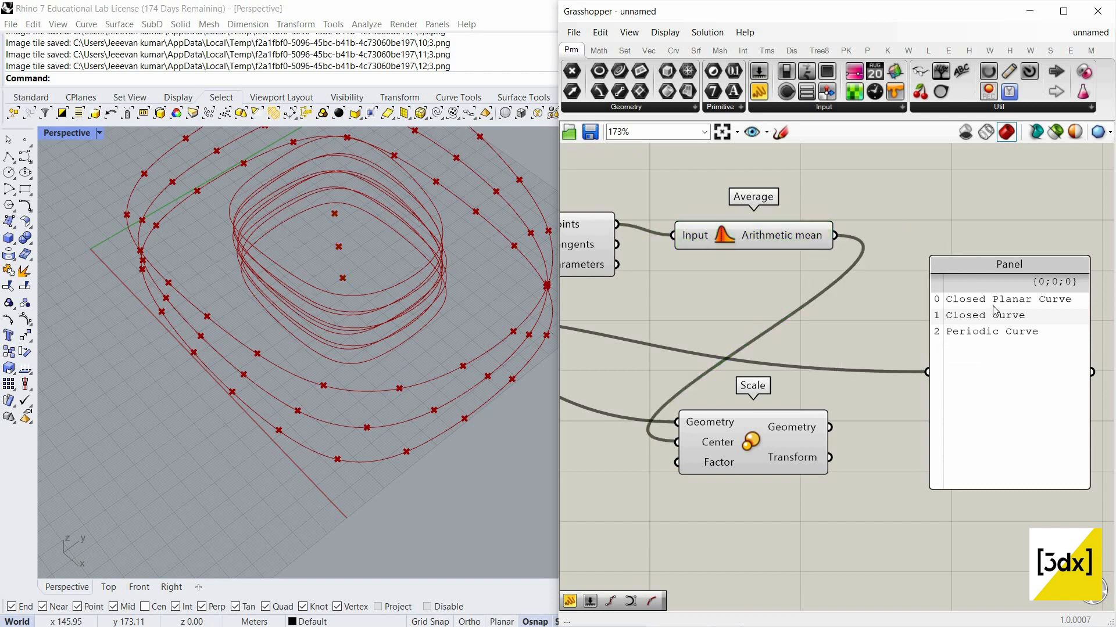
scroll(994, 317, down, 2)
right_drag(994, 323, 985, 304)
scroll(986, 305, up, 4)
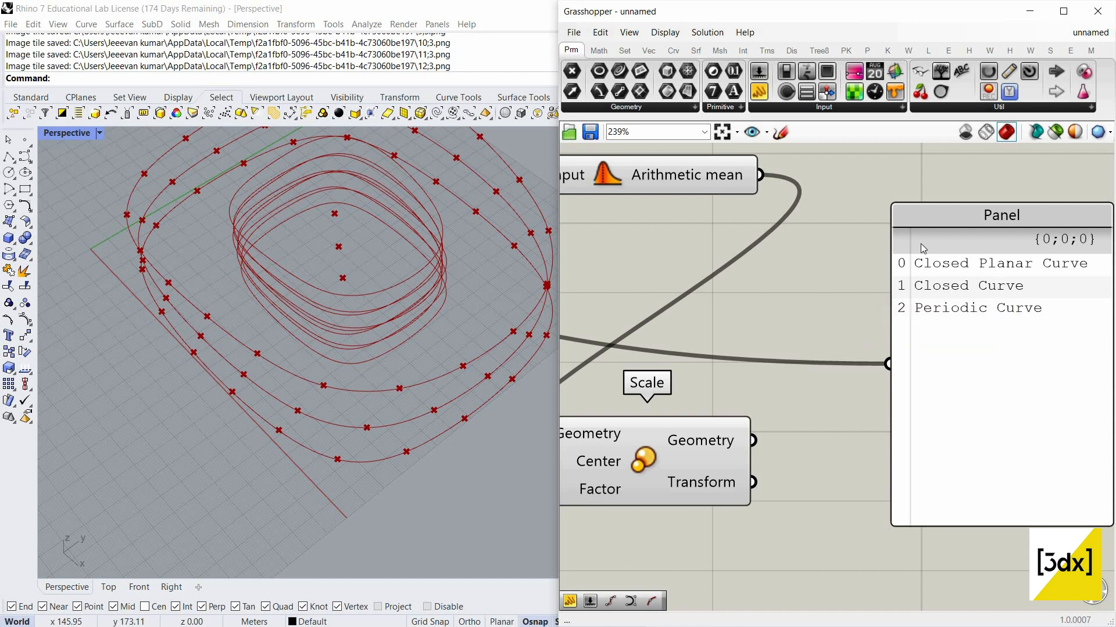
Reconnect the Arithmetic mean output to the Panel and flatten that output
shift+drag(761, 174, 888, 364)
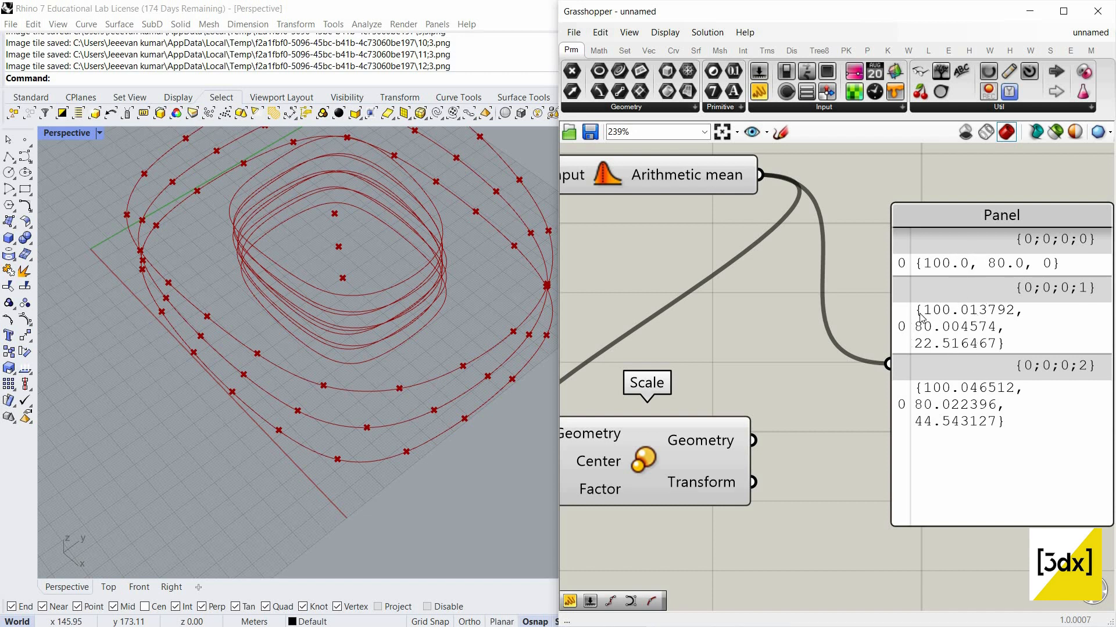
right_click(761, 175)
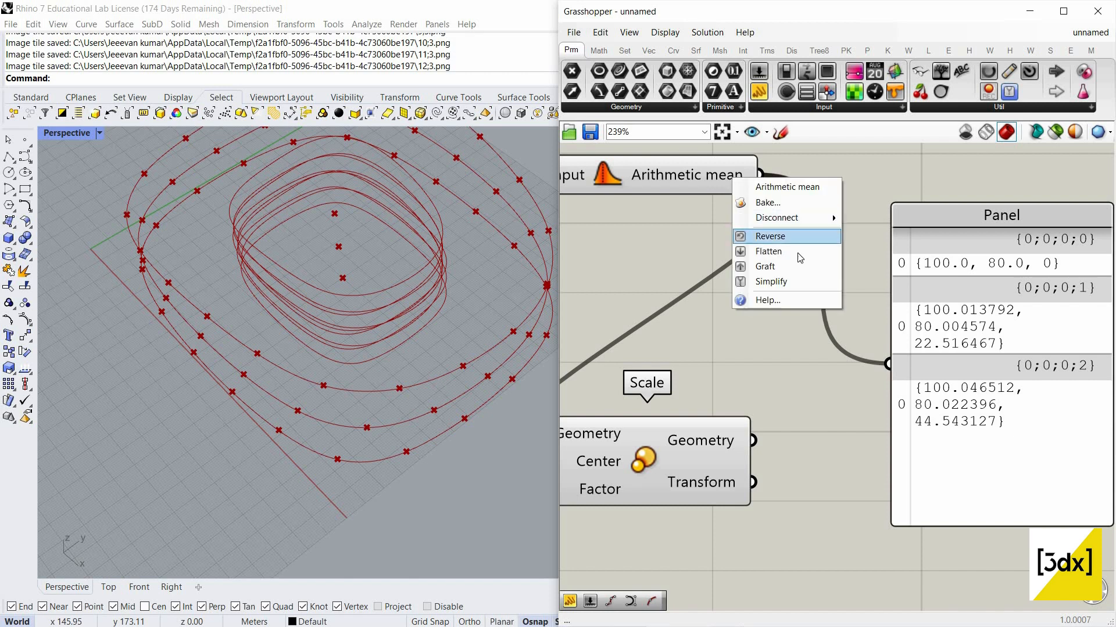
click(802, 249)
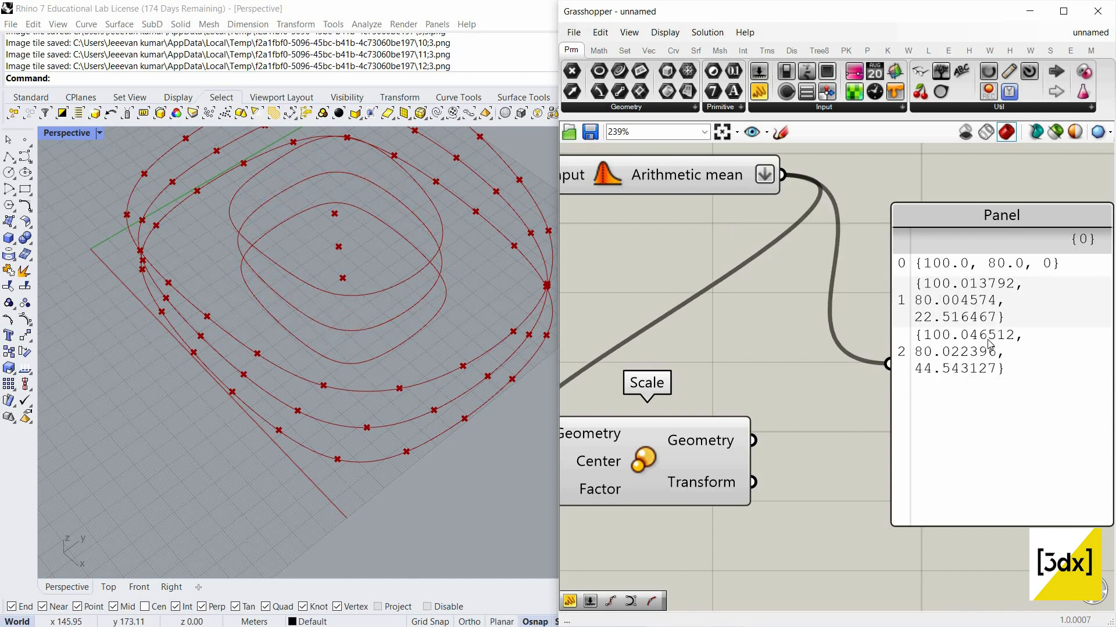
scroll(995, 405, down, 5)
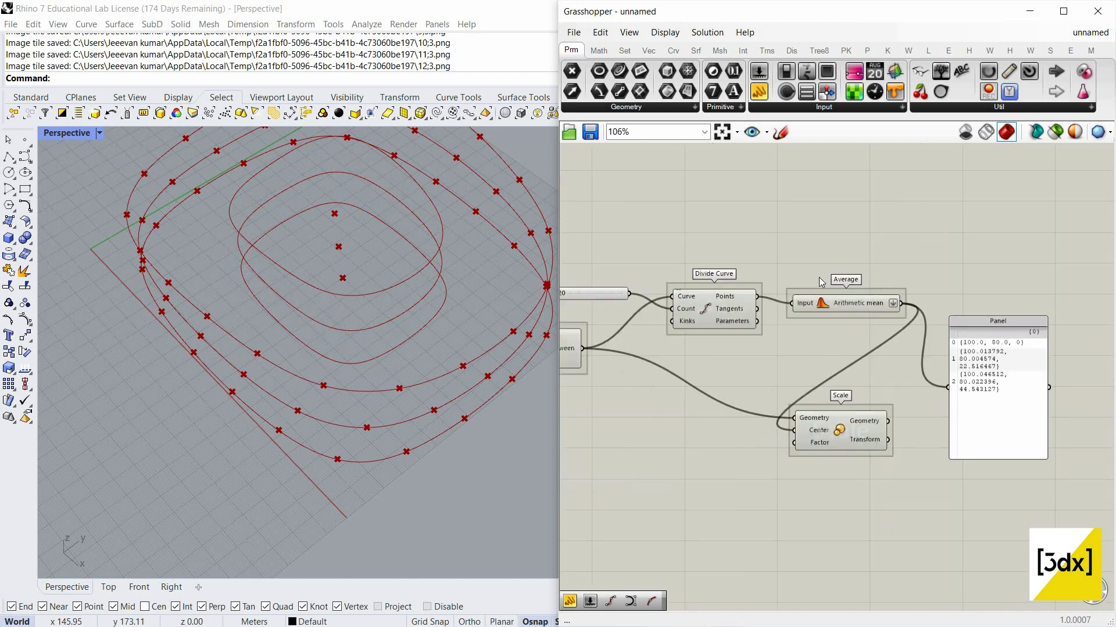
Turn off the preview of the Divide Curve and Average components
drag(850, 235, 742, 308)
middle_click(727, 236)
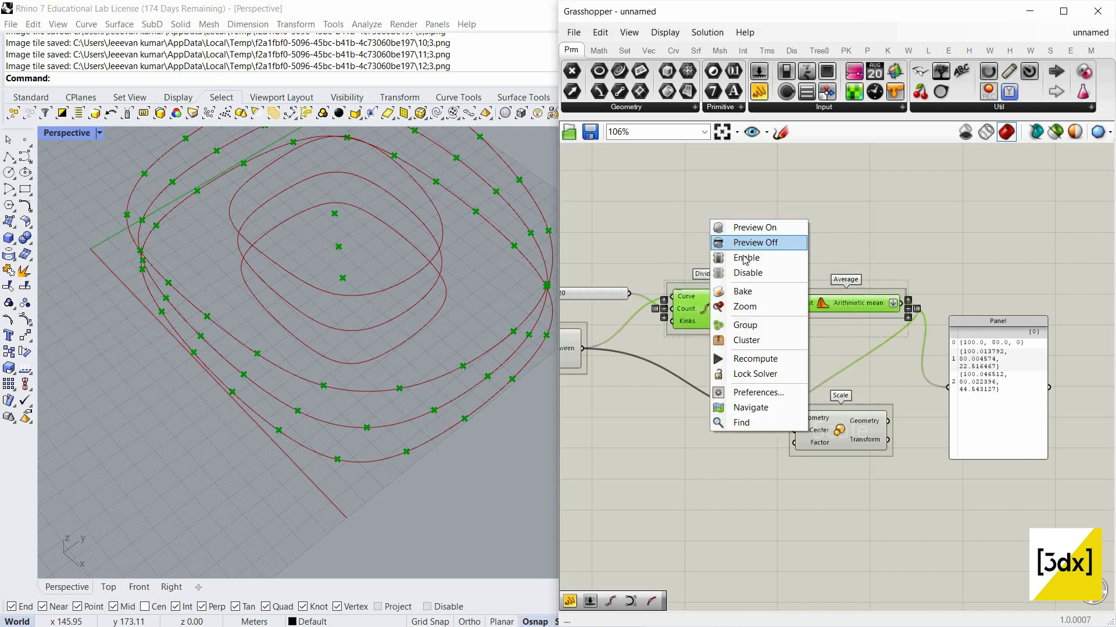
click(733, 243)
scroll(714, 230, down, 3)
scroll(721, 239, up, 1)
click(704, 289)
middle_click(729, 245)
right_drag(456, 336, 457, 336)
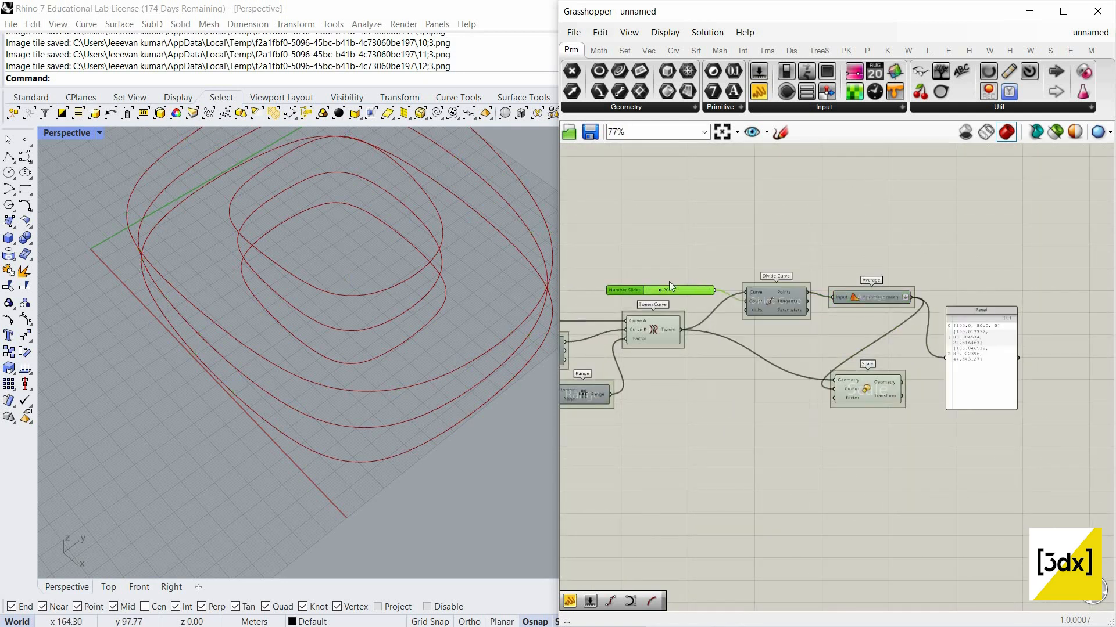
Delete the Panel attached to Average and inspect the scaled curves from a lower angle
scroll(978, 333, down, 1)
right_drag(978, 333, 943, 325)
click(940, 325)
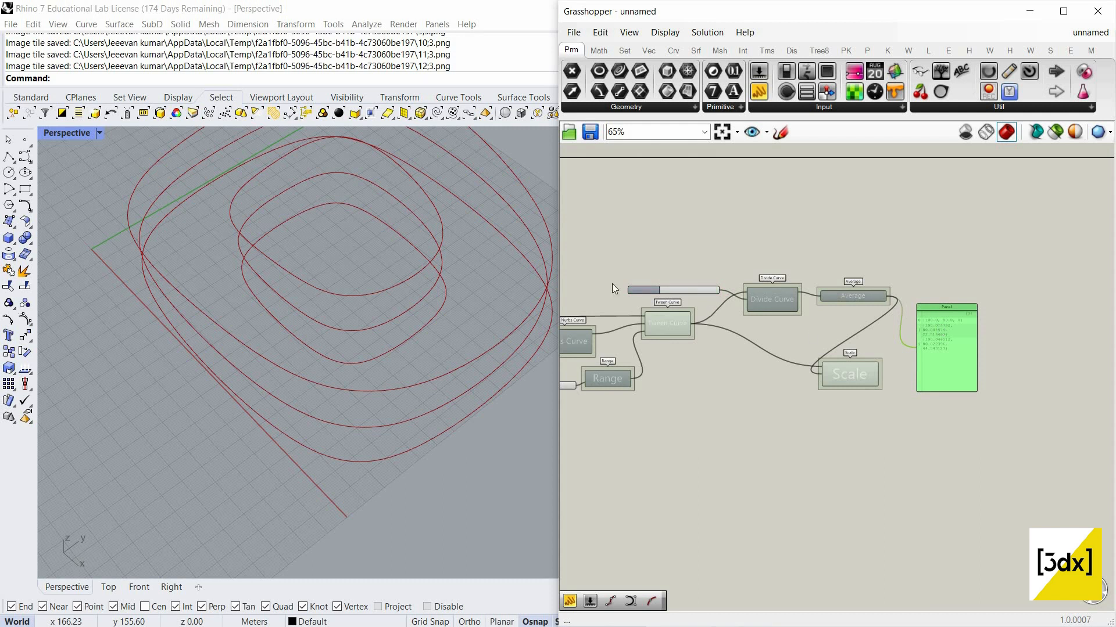
key(Delete)
right_drag(450, 317, 430, 320)
scroll(921, 335, down, 6)
right_drag(400, 427, 364, 435)
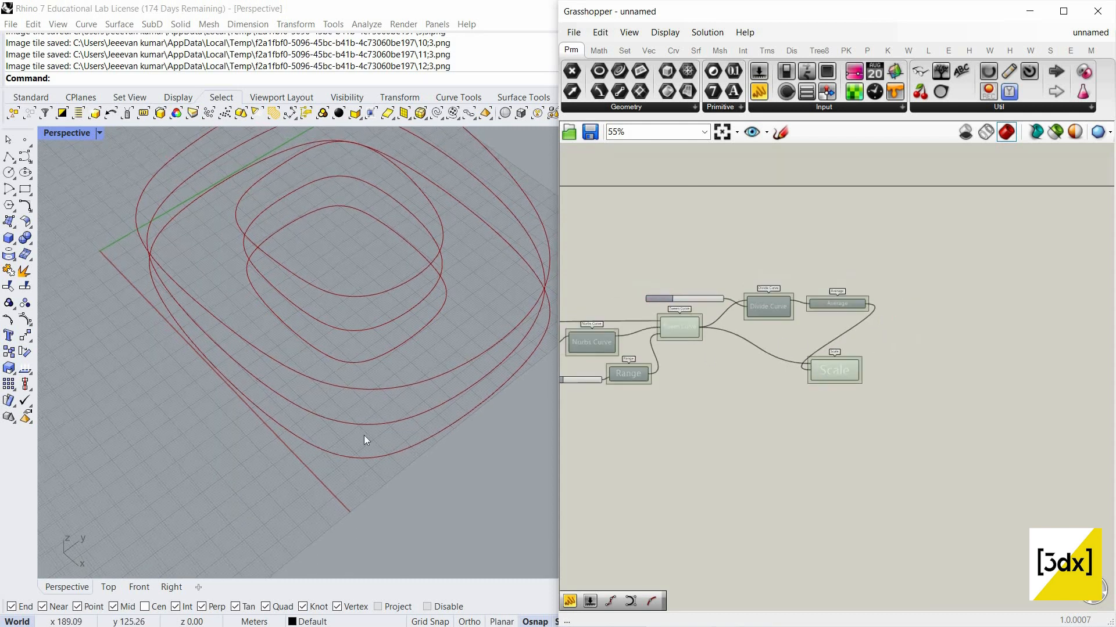
right_drag(370, 364, 423, 371)
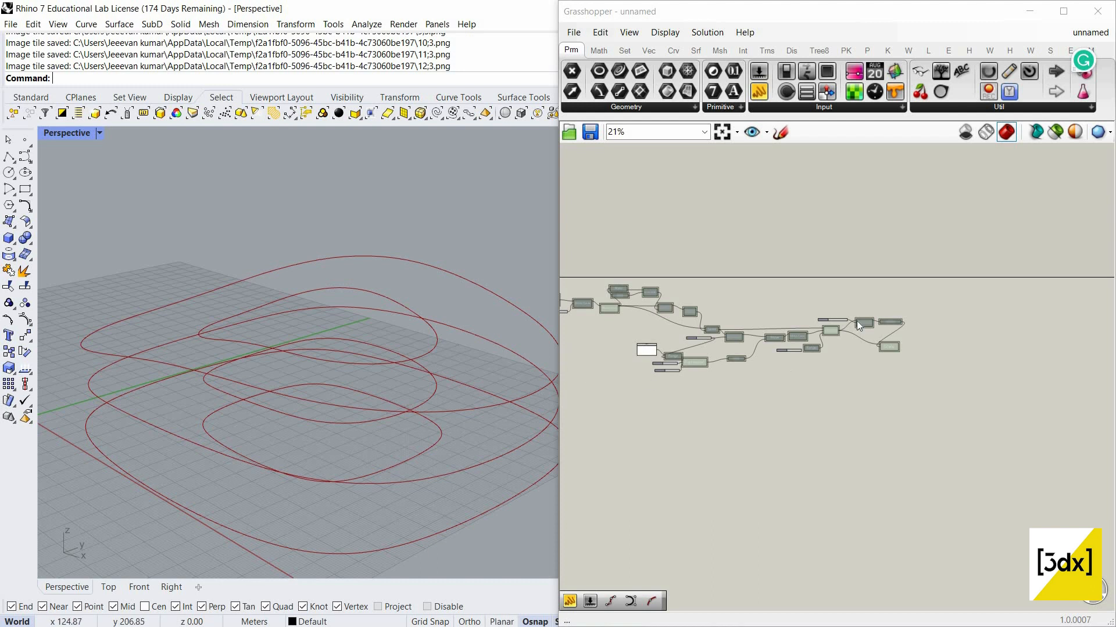
Add a Loft component beside the Scale component
scroll(857, 321, up, 2)
scroll(678, 291, up, 5)
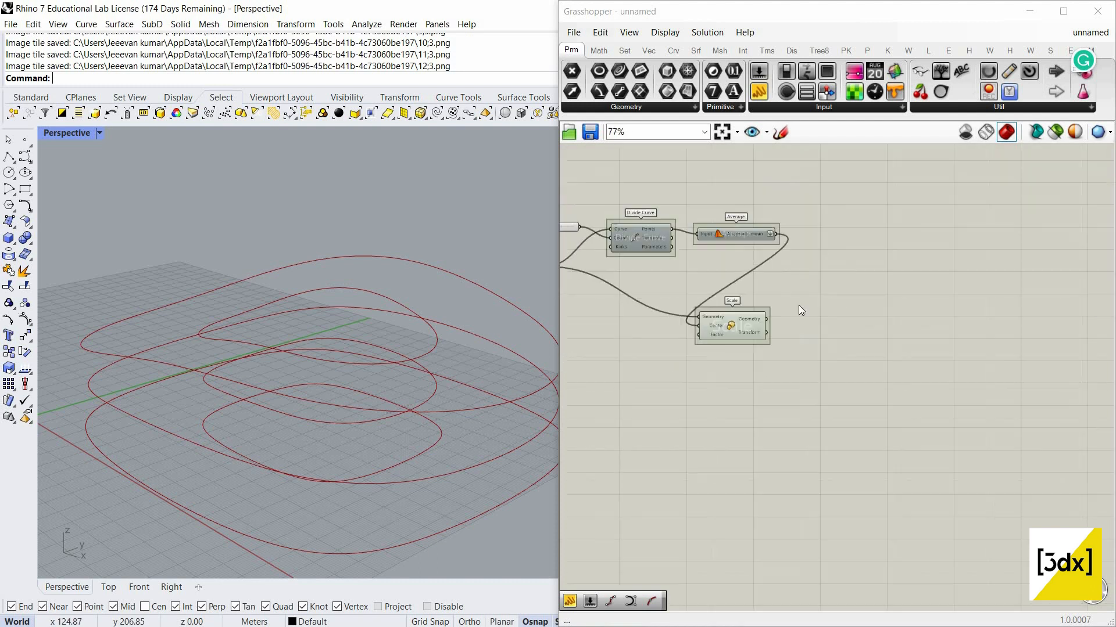
scroll(784, 324, up, 3)
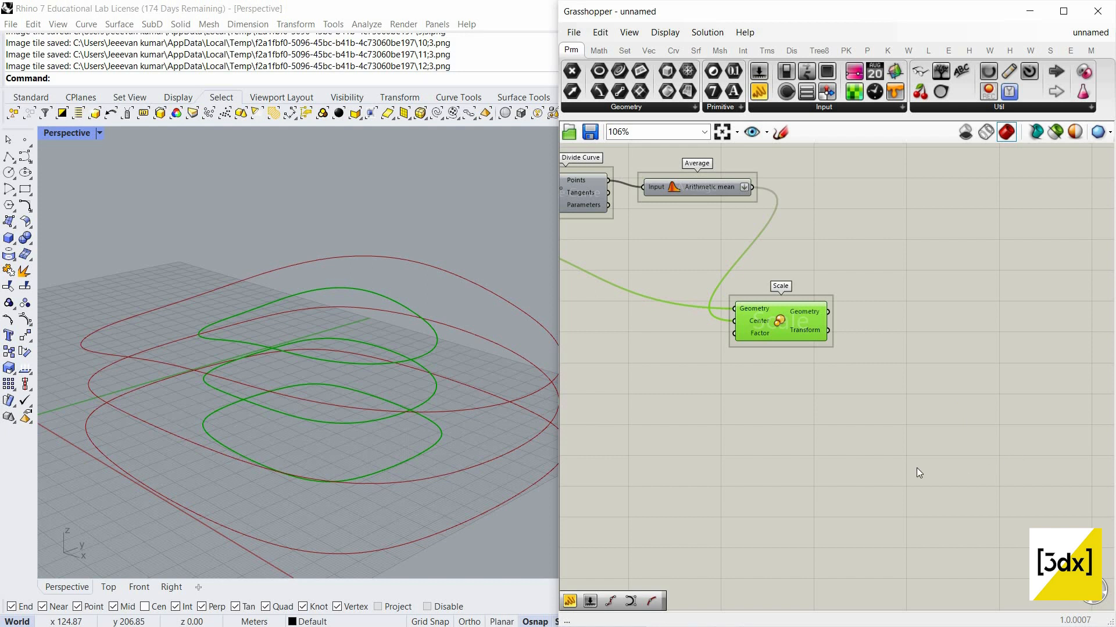
scroll(888, 340, down, 2)
scroll(887, 340, up, 2)
double_click(888, 340)
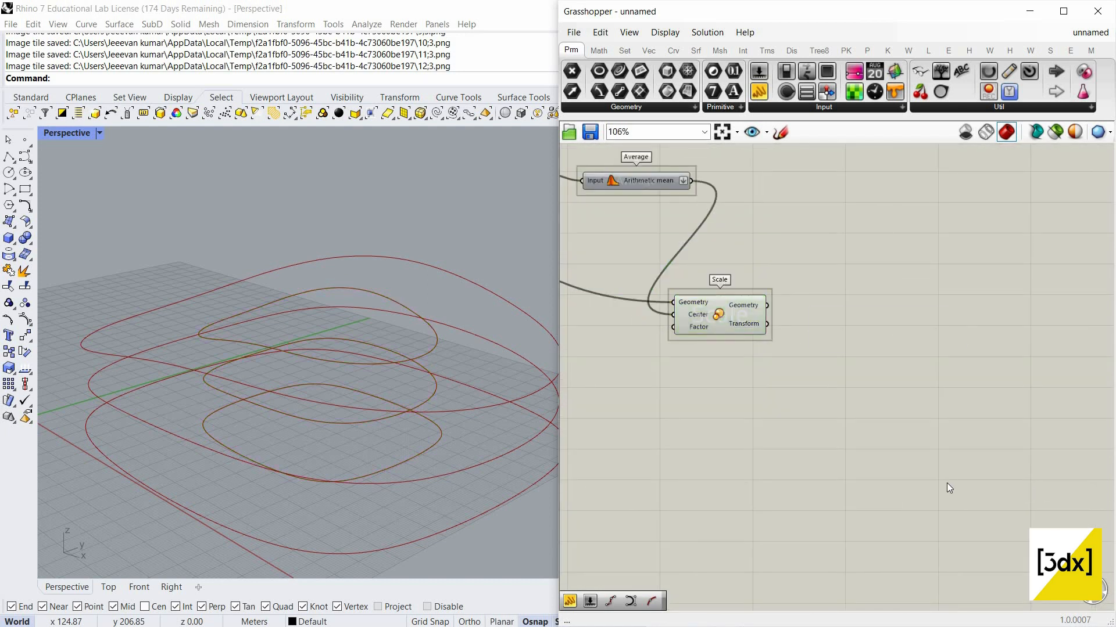
text(loft)
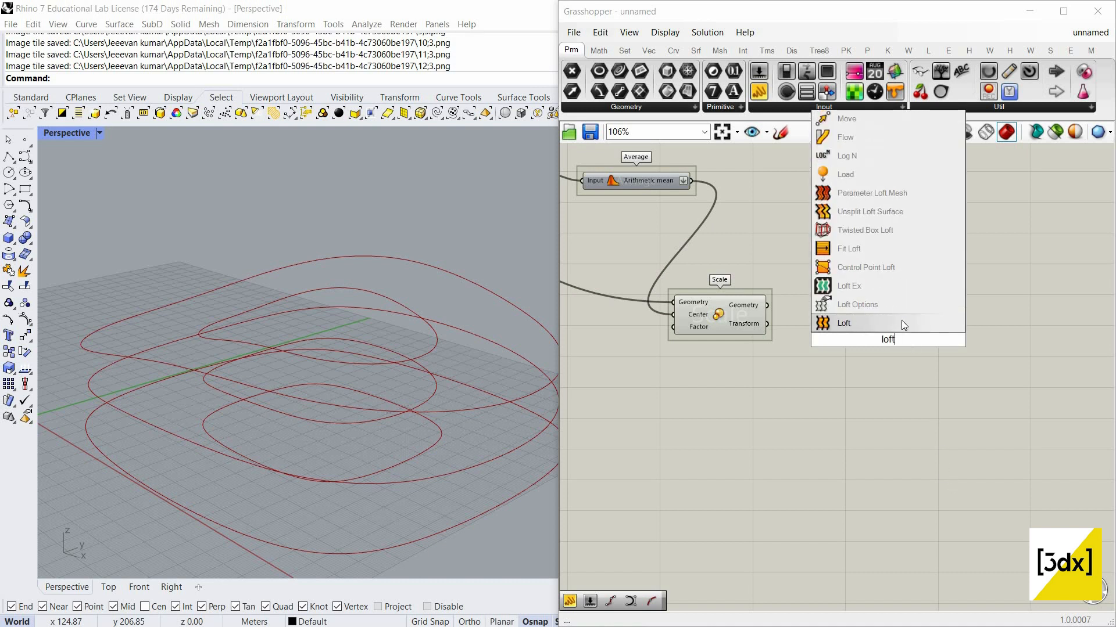
click(819, 321)
Try connecting Scale's Geometry output to Loft's Curves input, and undo the connection
drag(767, 305, 912, 386)
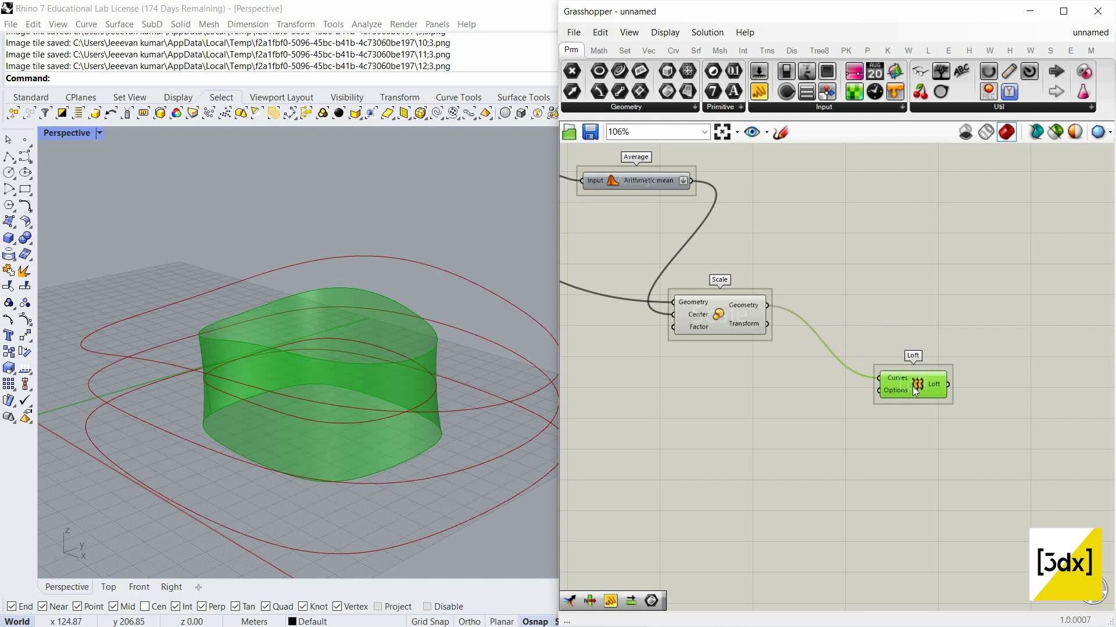
key(ctrl+z)
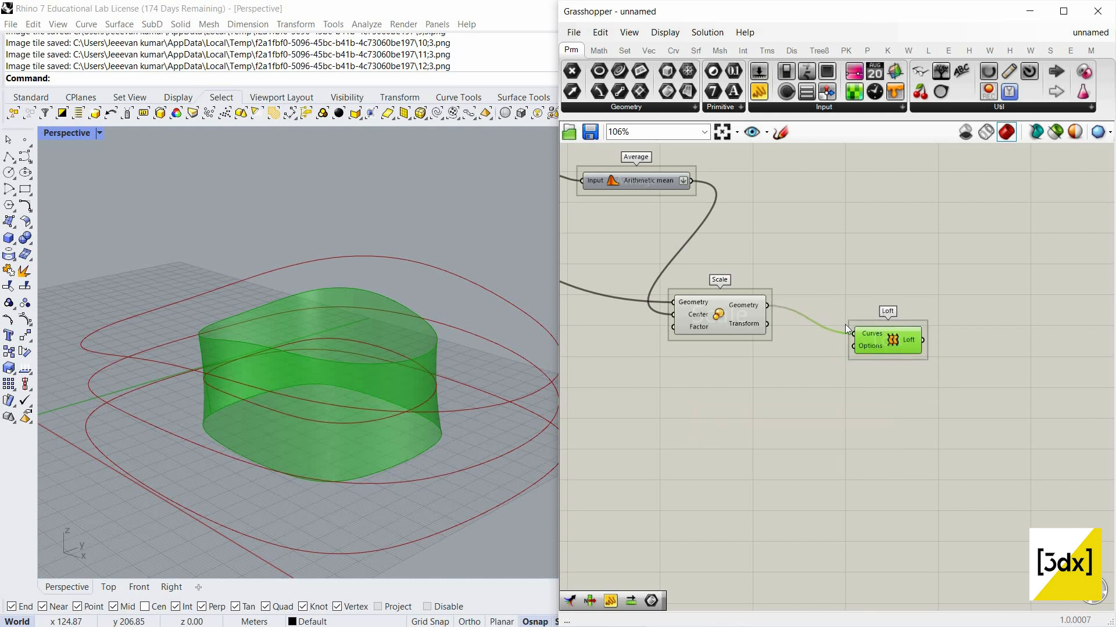
key(ctrl+z)
Move Loft aside, add a Rebuild Curve component, and feed it Scale's Geometry output
drag(871, 337, 895, 399)
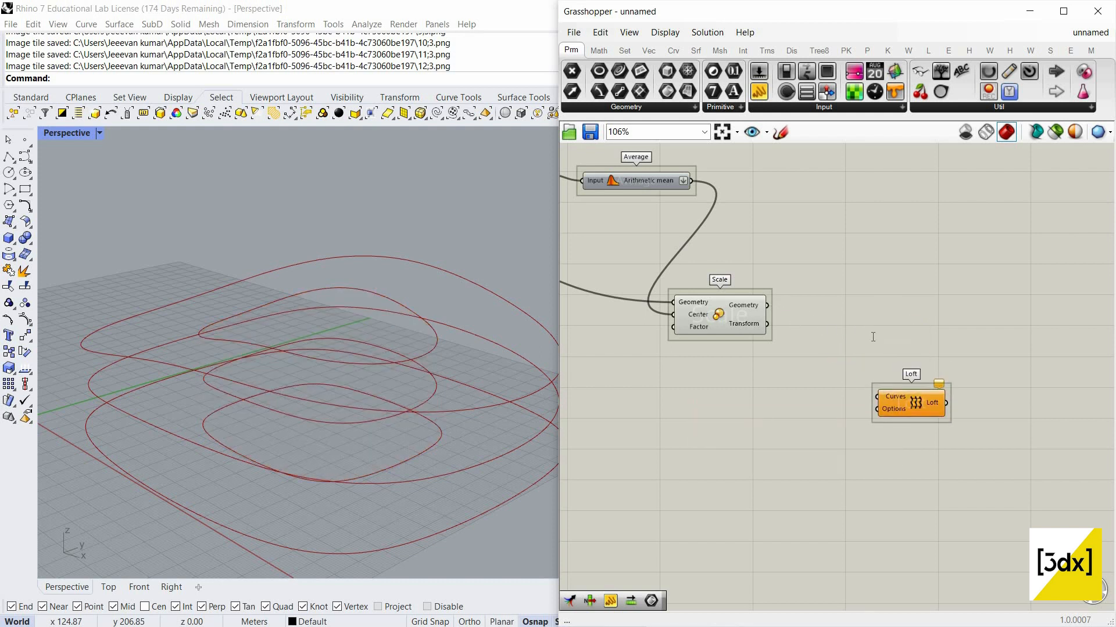
double_click(871, 337)
text(rebuil)
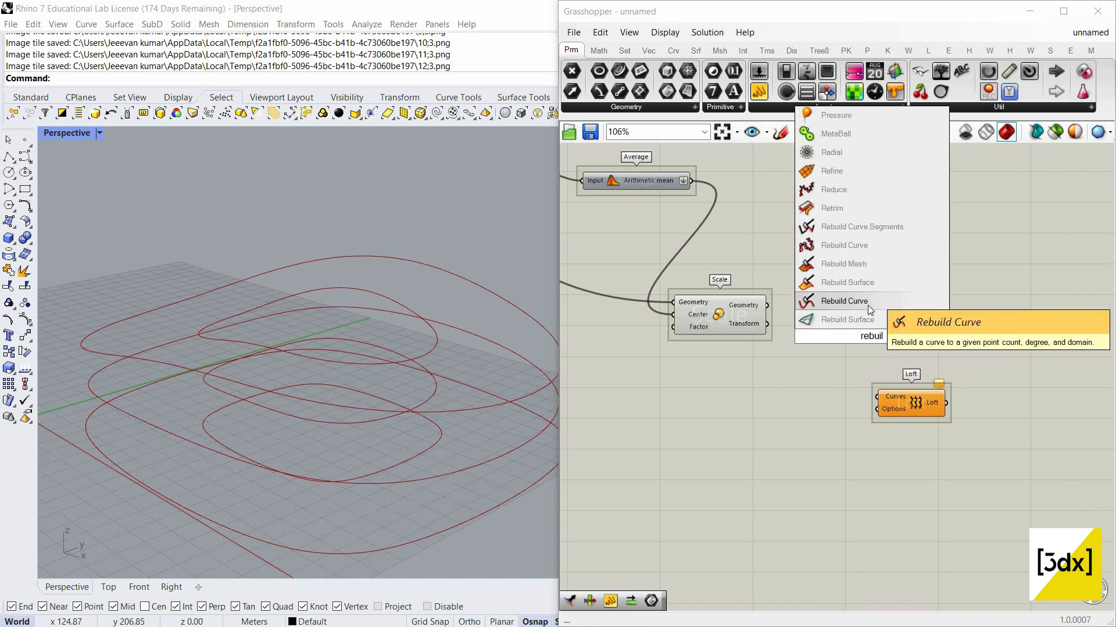
click(867, 302)
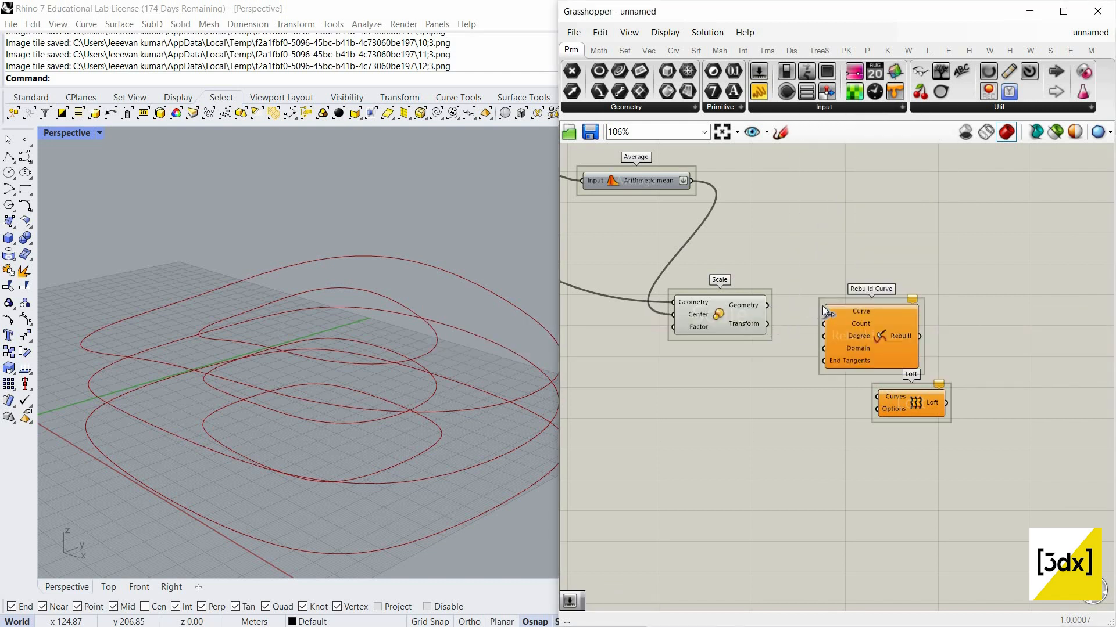
drag(823, 311, 768, 305)
drag(907, 355, 949, 382)
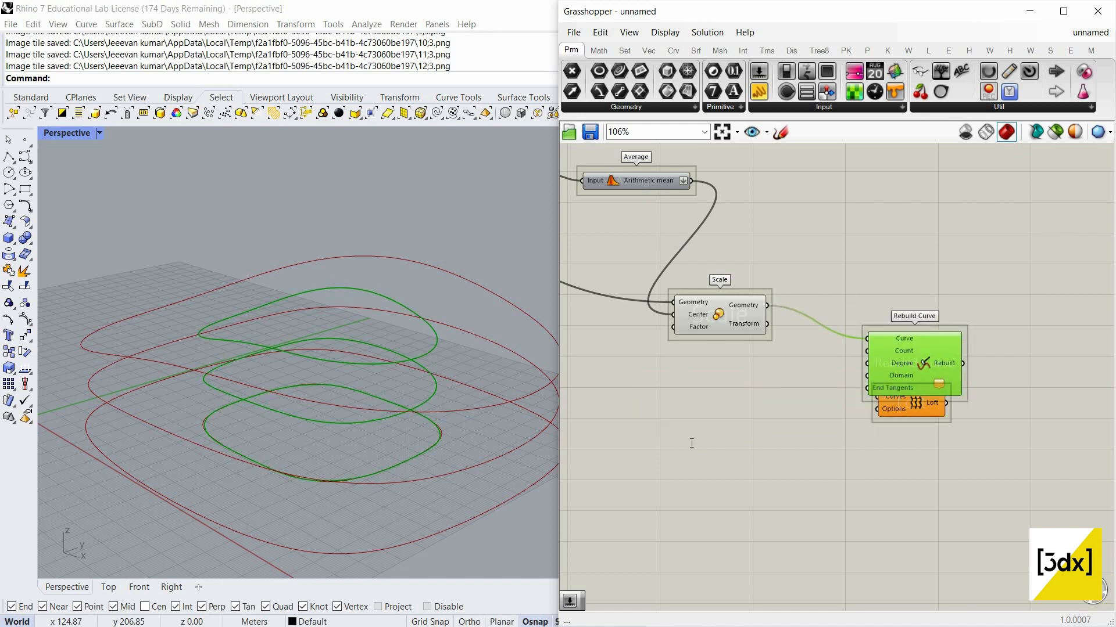
Add a number slider set to 20 and connect it to Rebuild Curve's Count input
double_click(690, 443)
text(20)
key(Return)
drag(754, 442, 785, 427)
drag(867, 351, 755, 442)
drag(667, 443, 747, 353)
Try connecting Rebuild Curve's Rebuilt output to Loft's Curves input, and undo the connection
click(904, 361)
scroll(702, 392, down, 2)
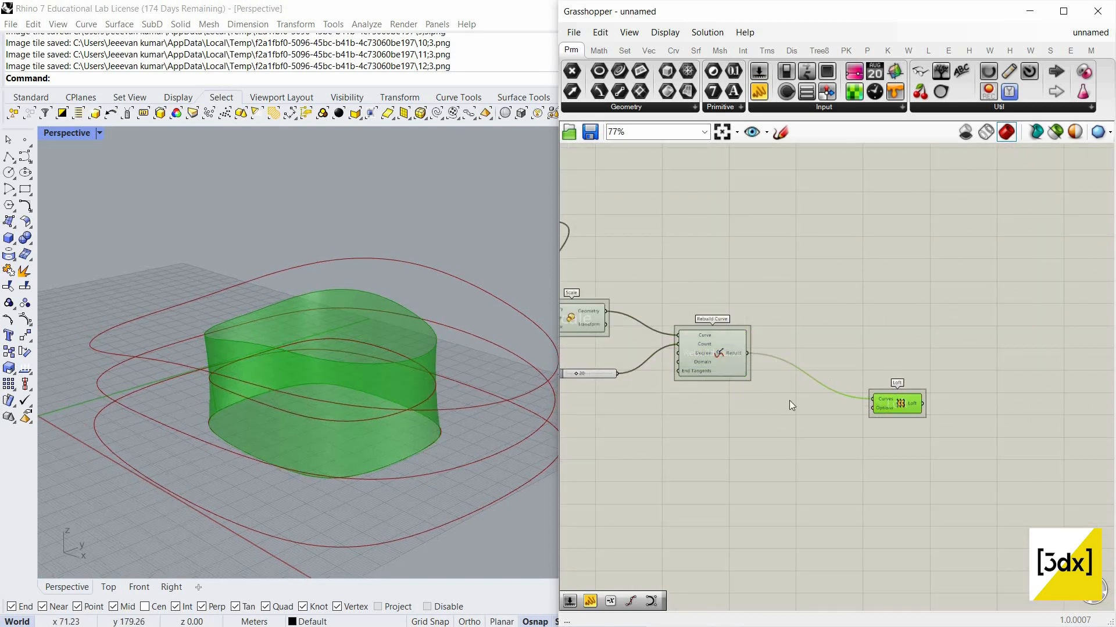
key(ctrl+z)
scroll(697, 406, down, 5)
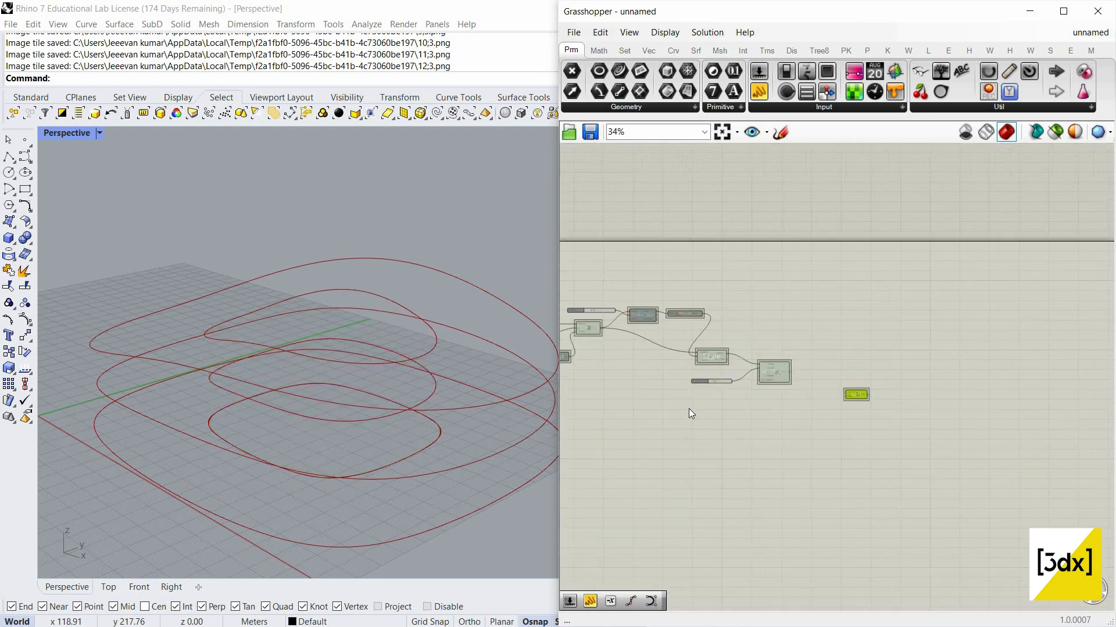
Delete the Rebuild Curve component, its Count slider and the Loft component
scroll(733, 358, up, 3)
drag(808, 408, 733, 358)
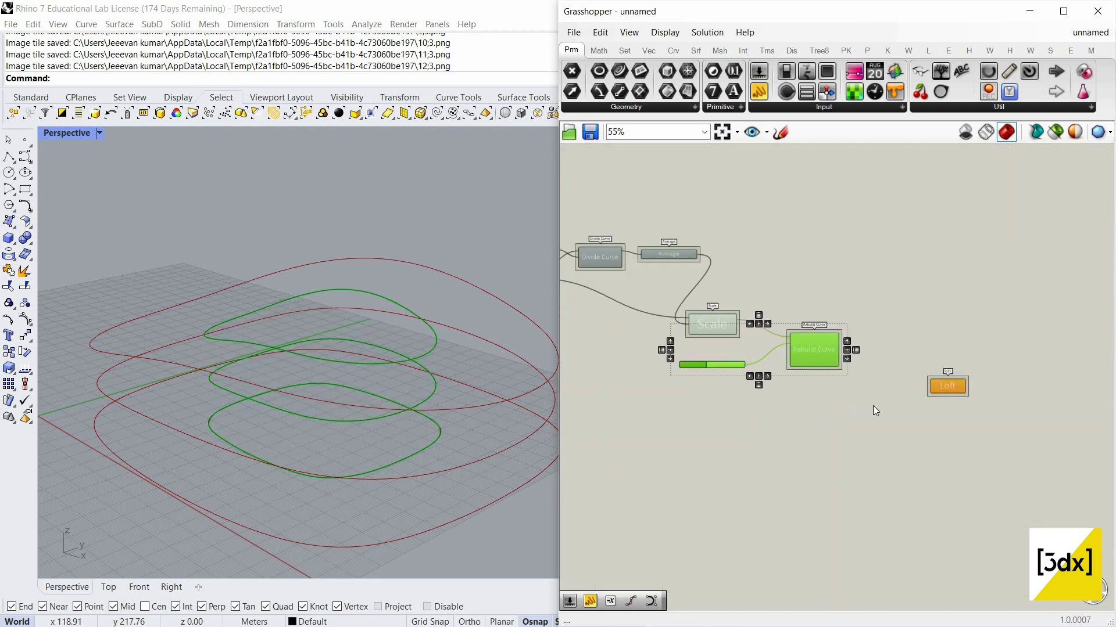
key(Delete)
click(936, 390)
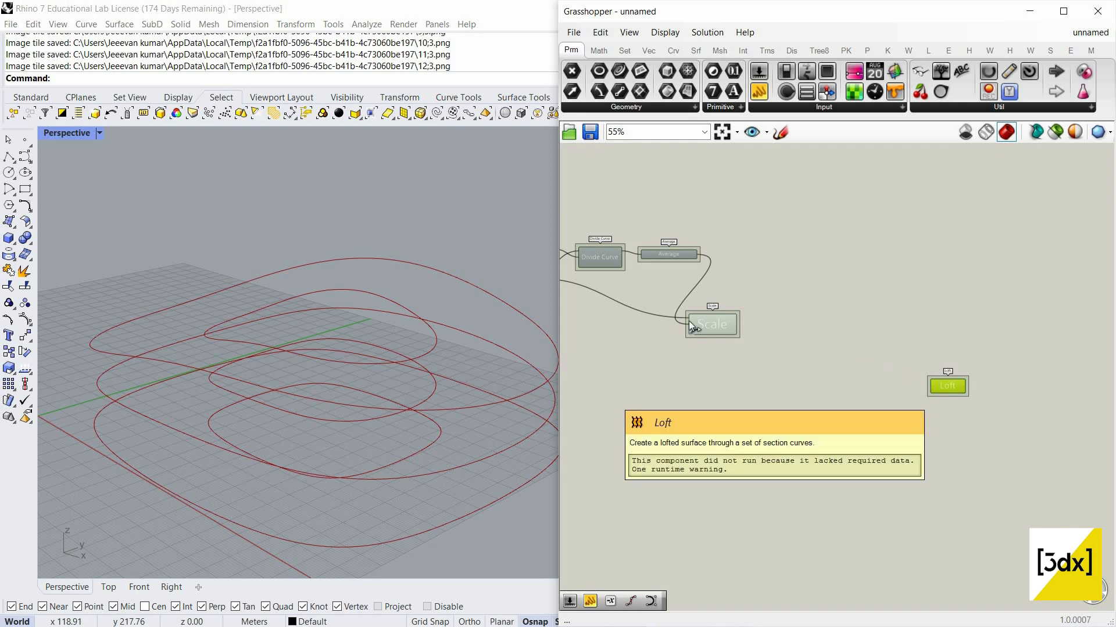
key(Delete)
Add a new Loft component directly beside the Scale component
scroll(883, 348, up, 4)
double_click(883, 347)
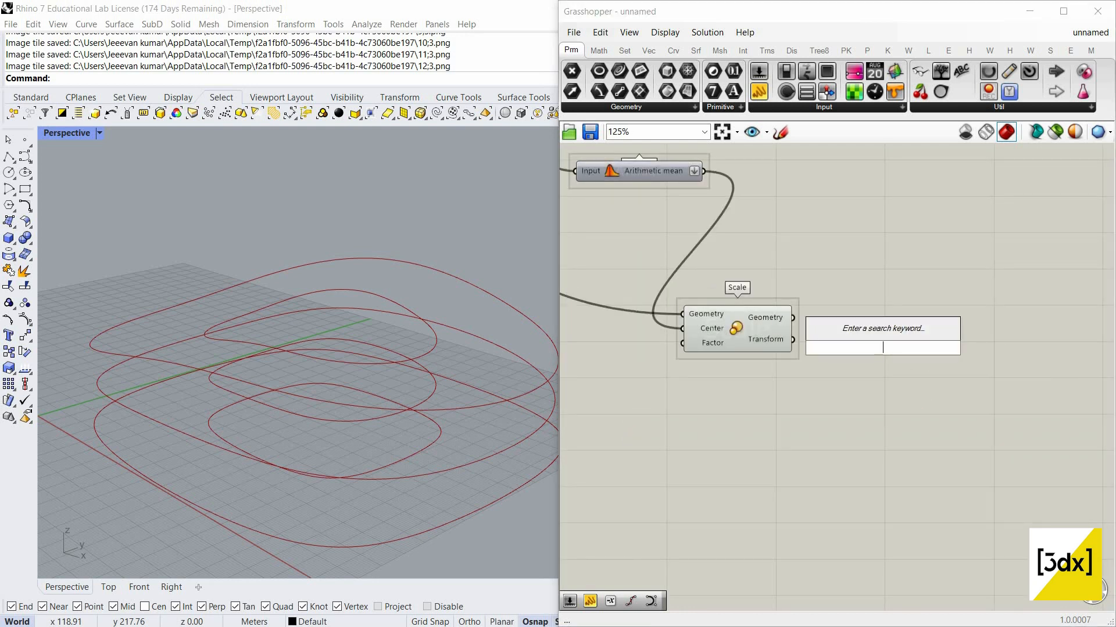
text(loft)
click(873, 332)
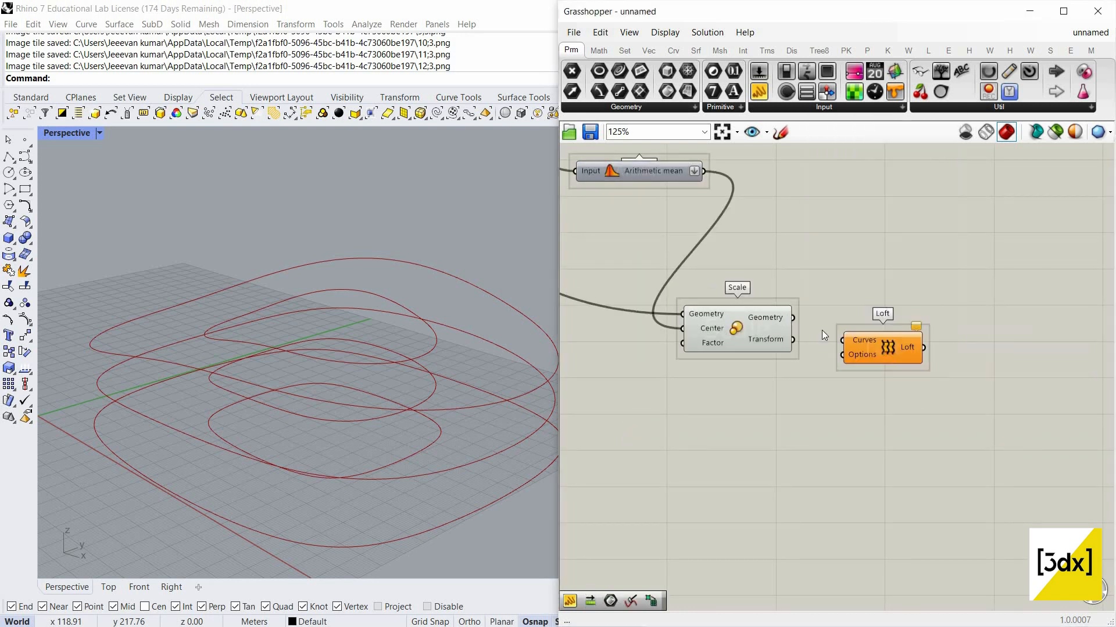
drag(783, 310, 815, 326)
Try lofting the curves from Tween Curve's Tween output, undo the connection and delete the Loft component
scroll(697, 294, down, 4)
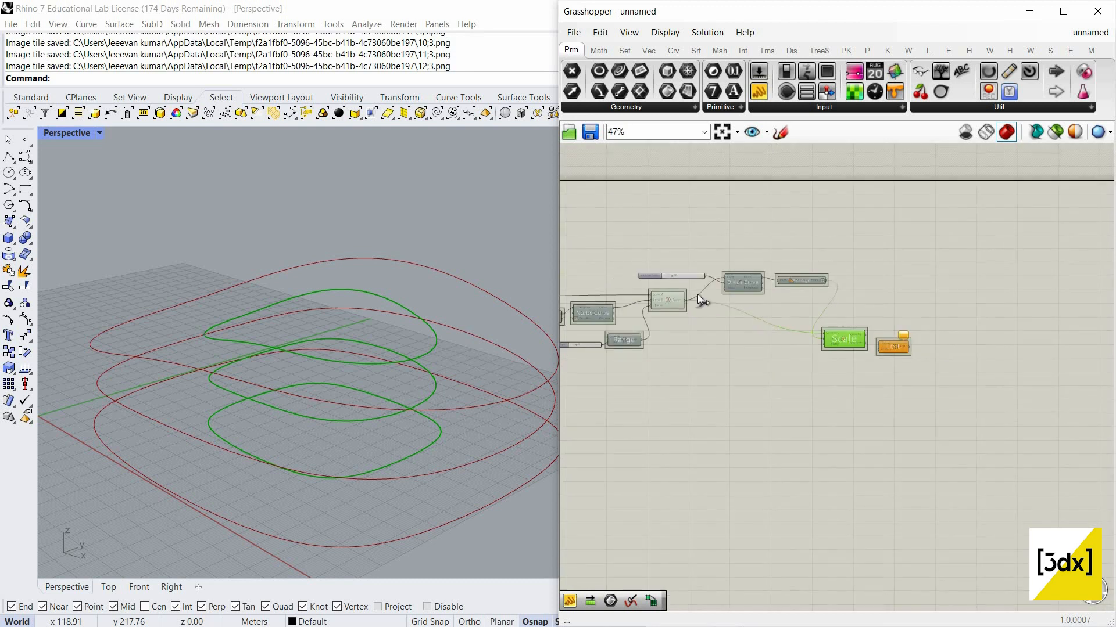
scroll(691, 325, up, 2)
scroll(776, 407, down, 2)
drag(698, 294, 986, 477)
scroll(1013, 381, up, 2)
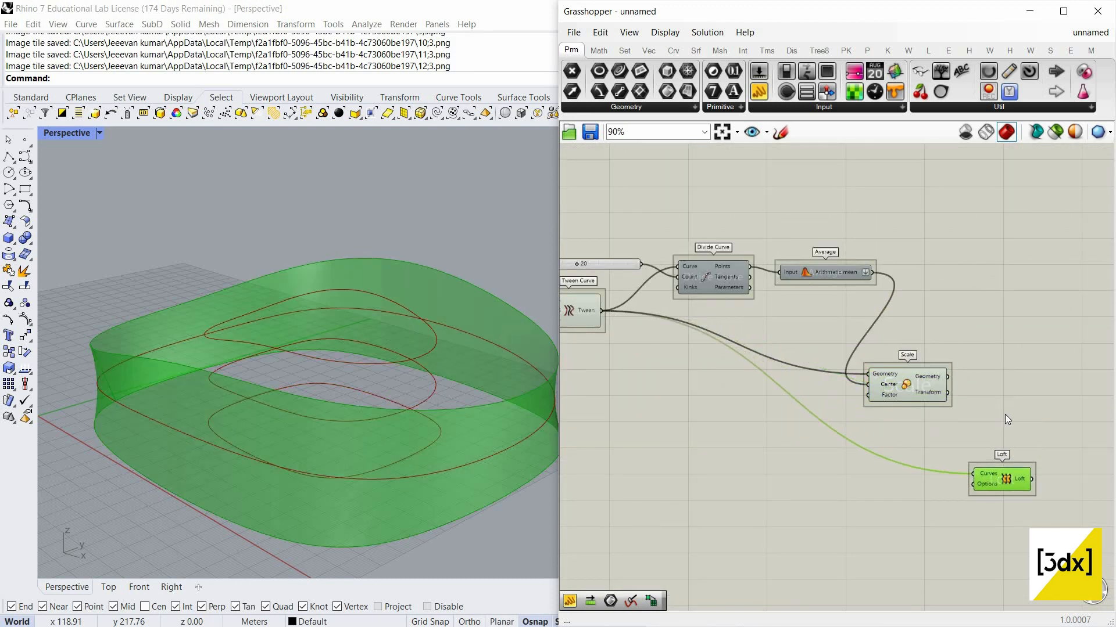
key(ctrl+z)
key(ctrl+z)
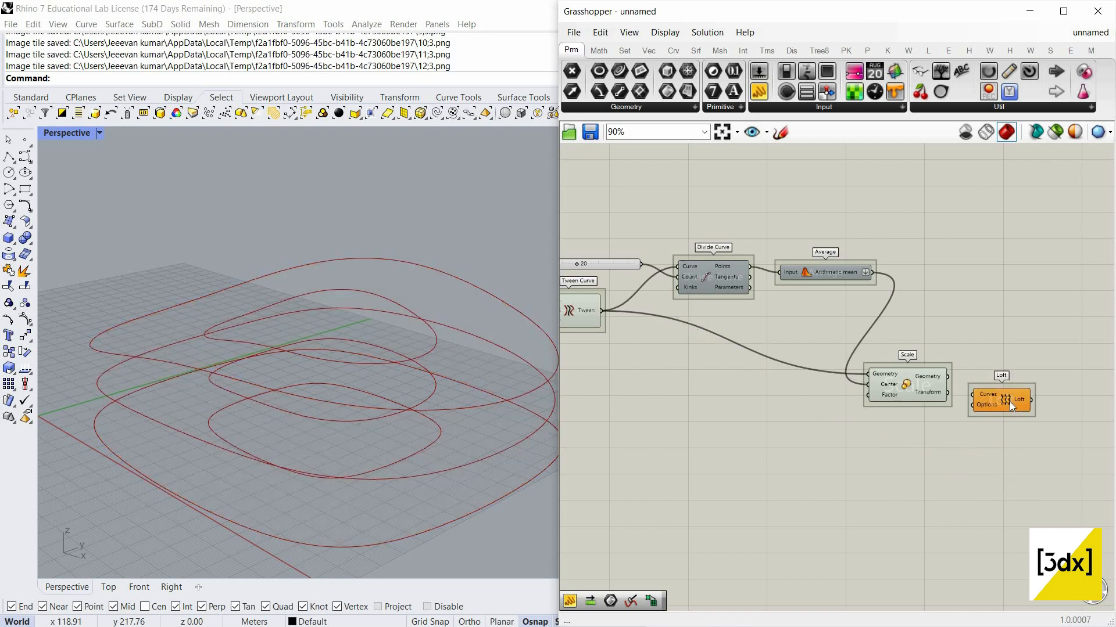
click(1010, 402)
key(Delete)
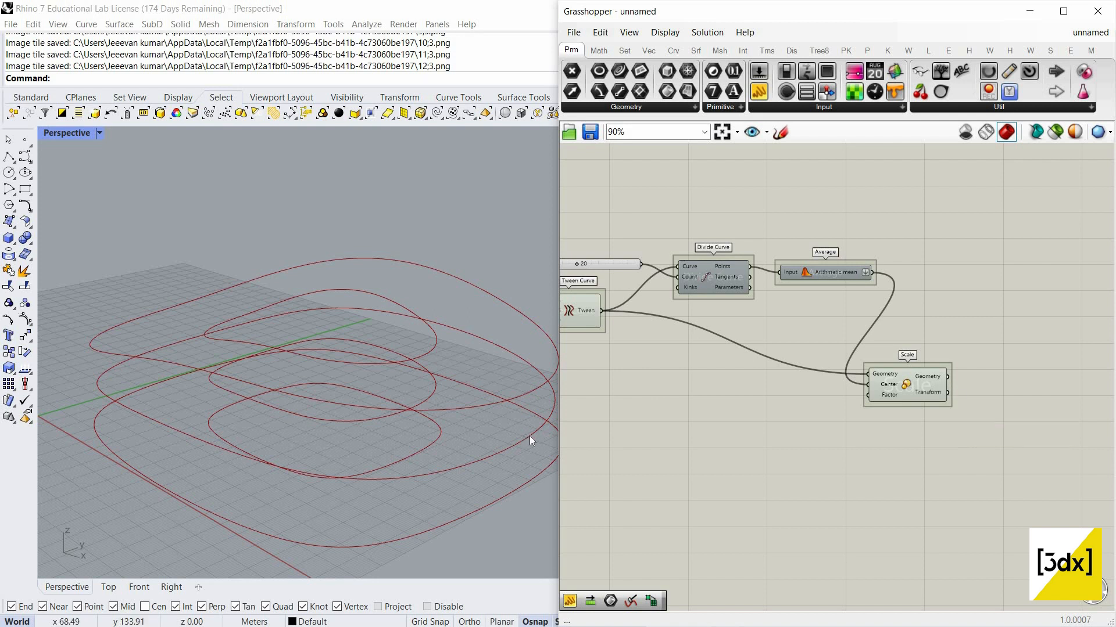
Turn off the preview of the Tween Curve component
scroll(807, 417, down, 1)
right_drag(630, 215, 699, 218)
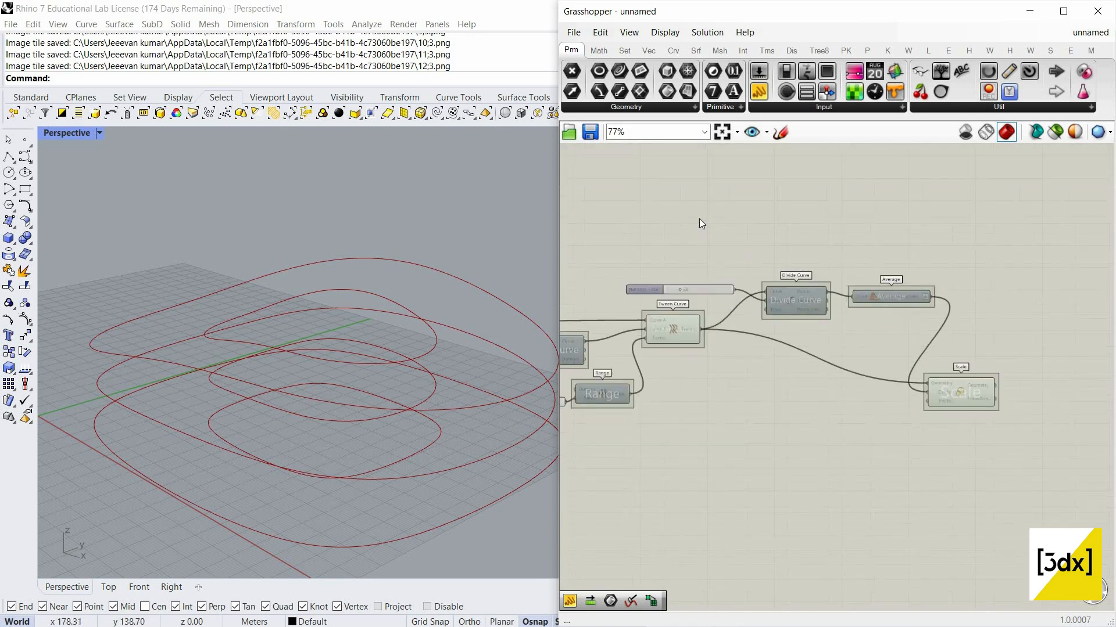
drag(716, 288, 699, 218)
middle_click(699, 218)
click(675, 395)
drag(747, 401, 635, 184)
middle_click(634, 184)
click(680, 209)
Turn off the preview of all components upstream of Divide Curve, leaving the Scale curves displayed
scroll(363, 386, down, 1)
scroll(977, 339, down, 8)
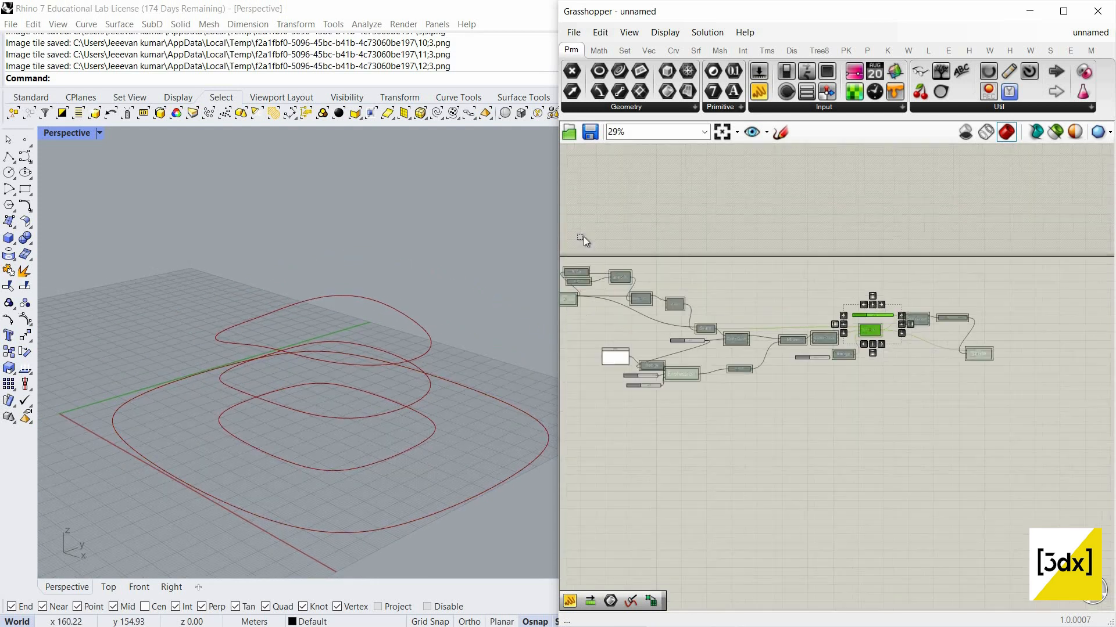
drag(583, 237, 950, 418)
middle_click(634, 203)
click(679, 227)
scroll(995, 365, up, 8)
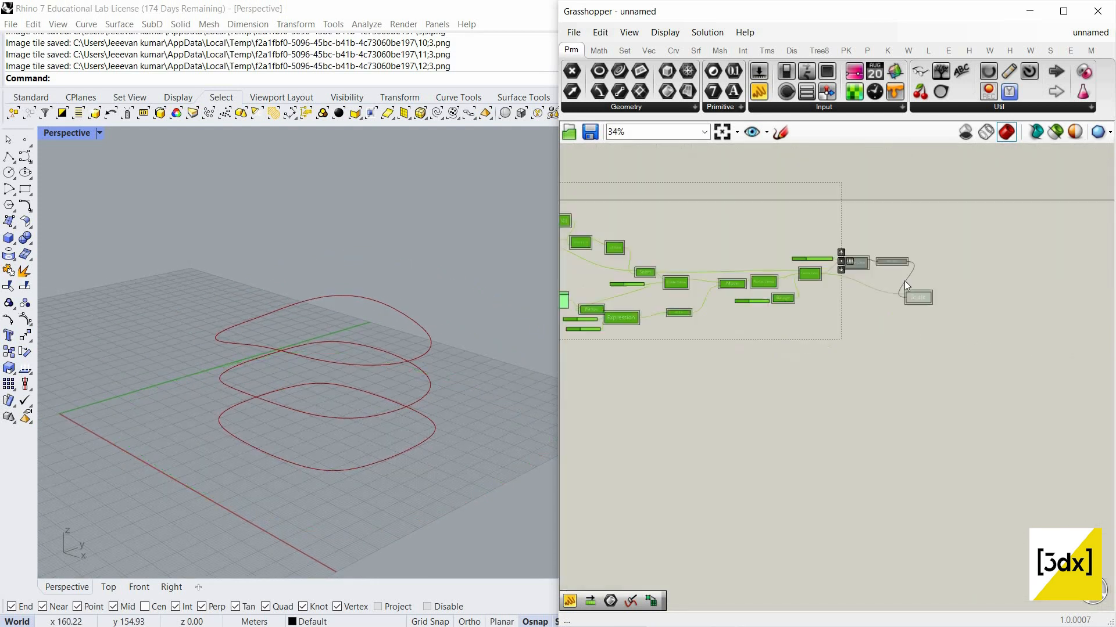
scroll(316, 389, up, 2)
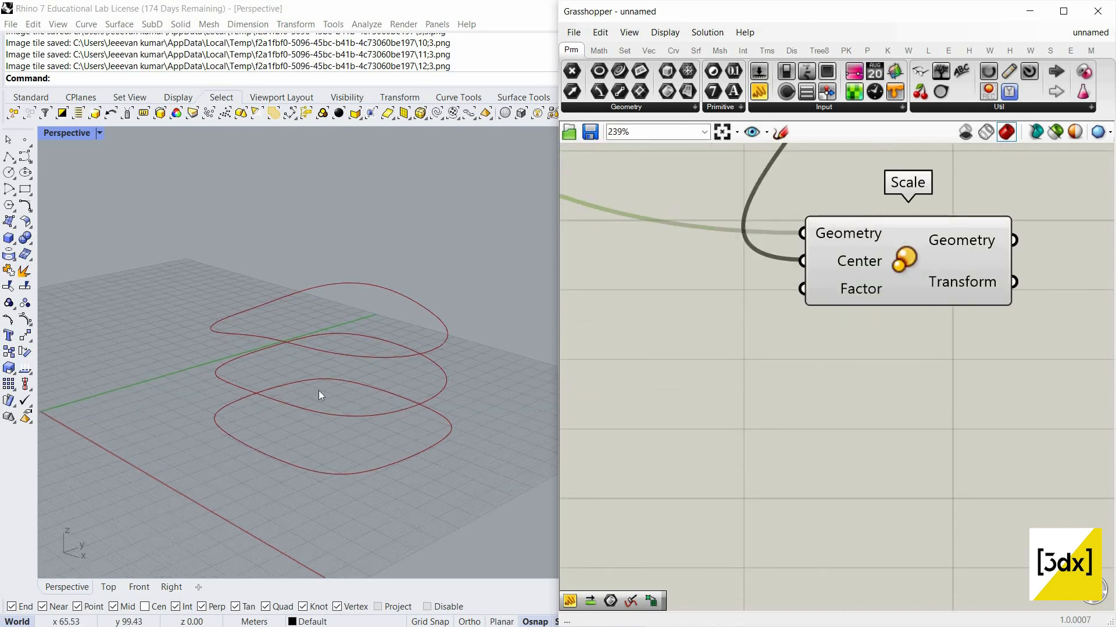
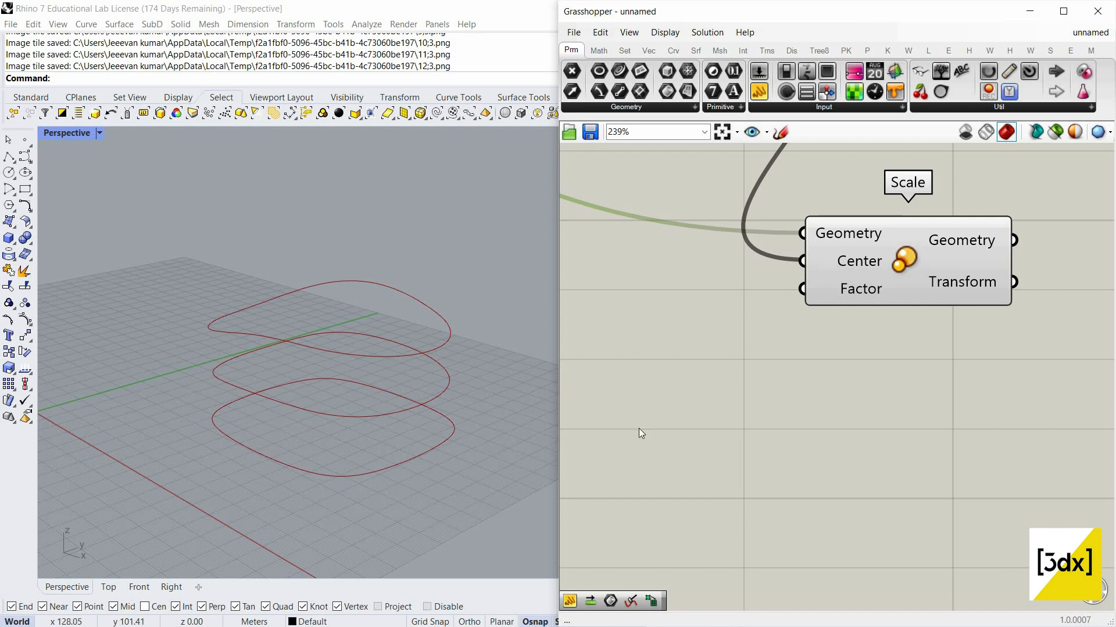
Add a Merge component beside Scale's Factor input and give it a third data input
double_click(715, 344)
text(me)
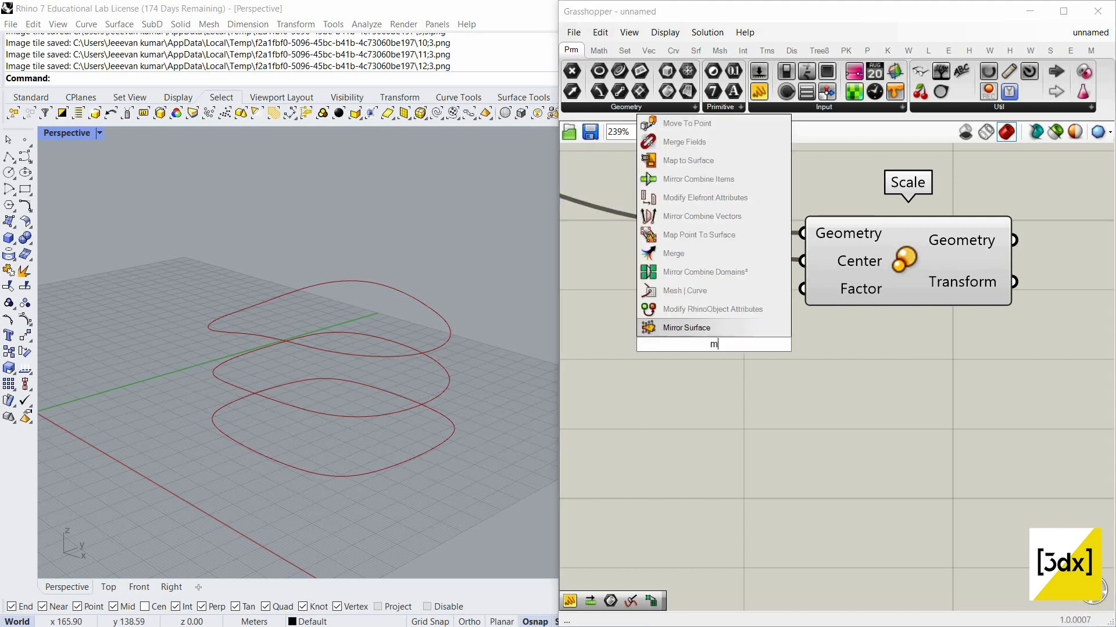
key(Return)
scroll(740, 372, down, 4)
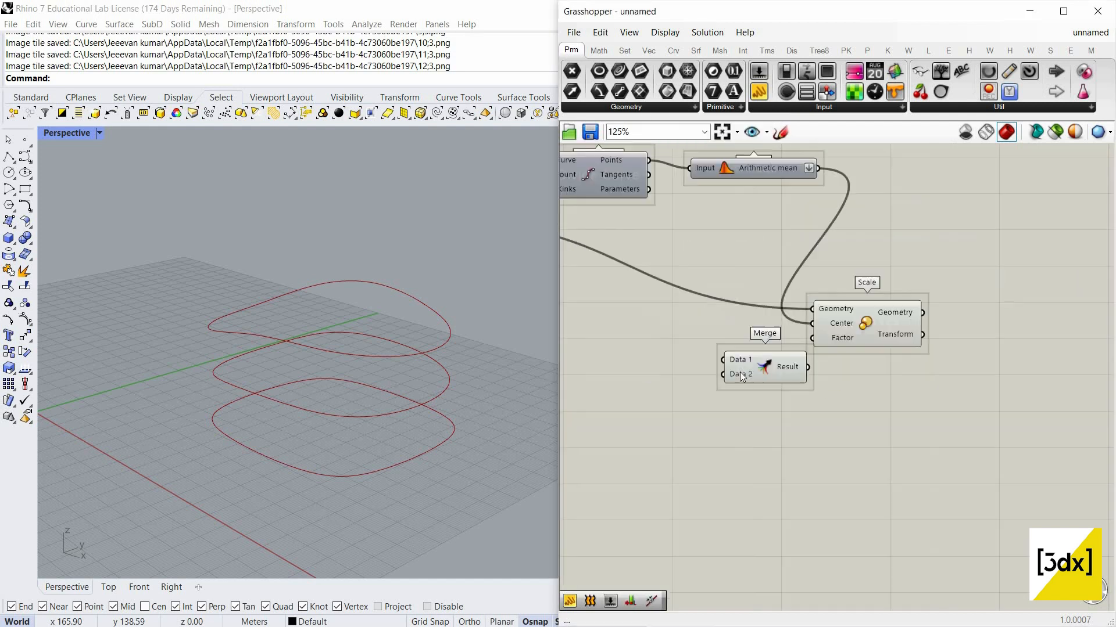
scroll(747, 379, up, 4)
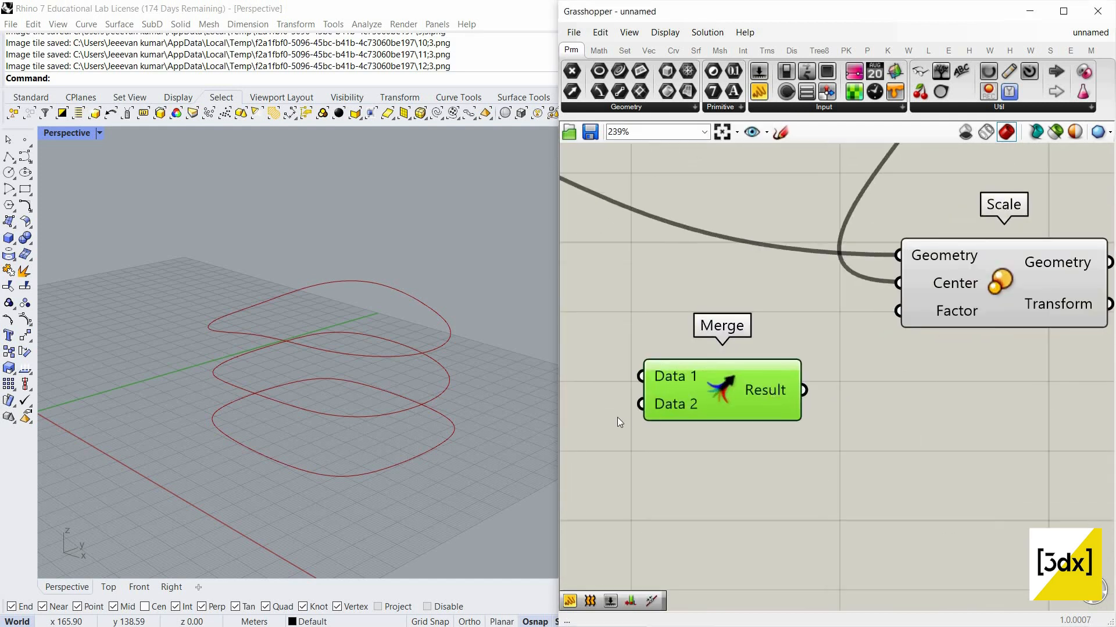
scroll(755, 412, up, 4)
click(742, 403)
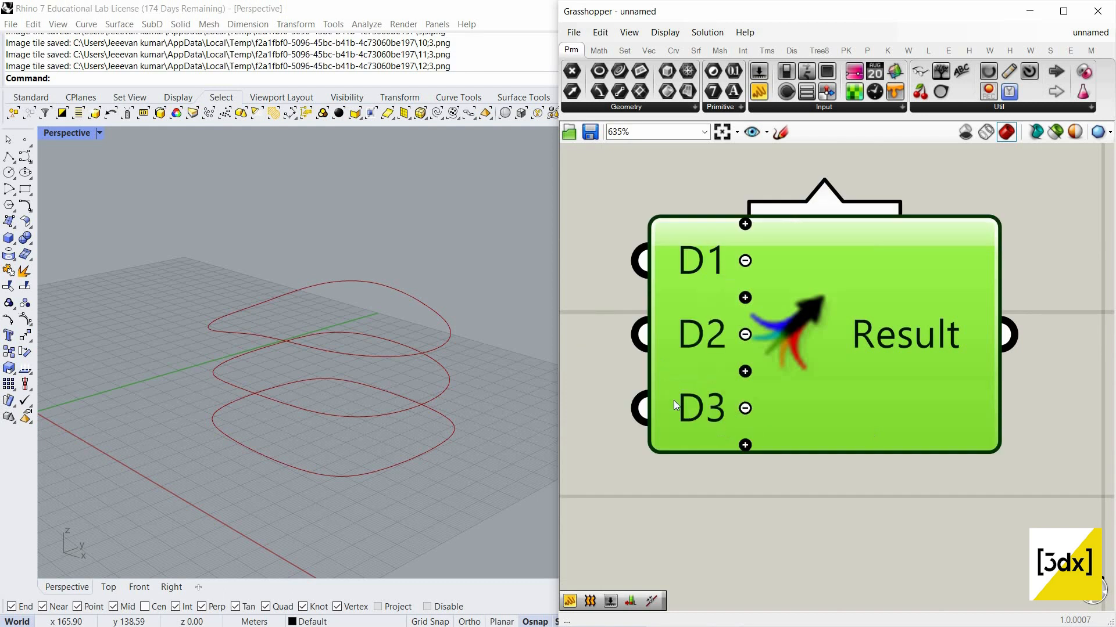
Add a number slider set to 1 and connect it to Merge's D1 input
scroll(675, 400, down, 5)
double_click(674, 400)
text(1)
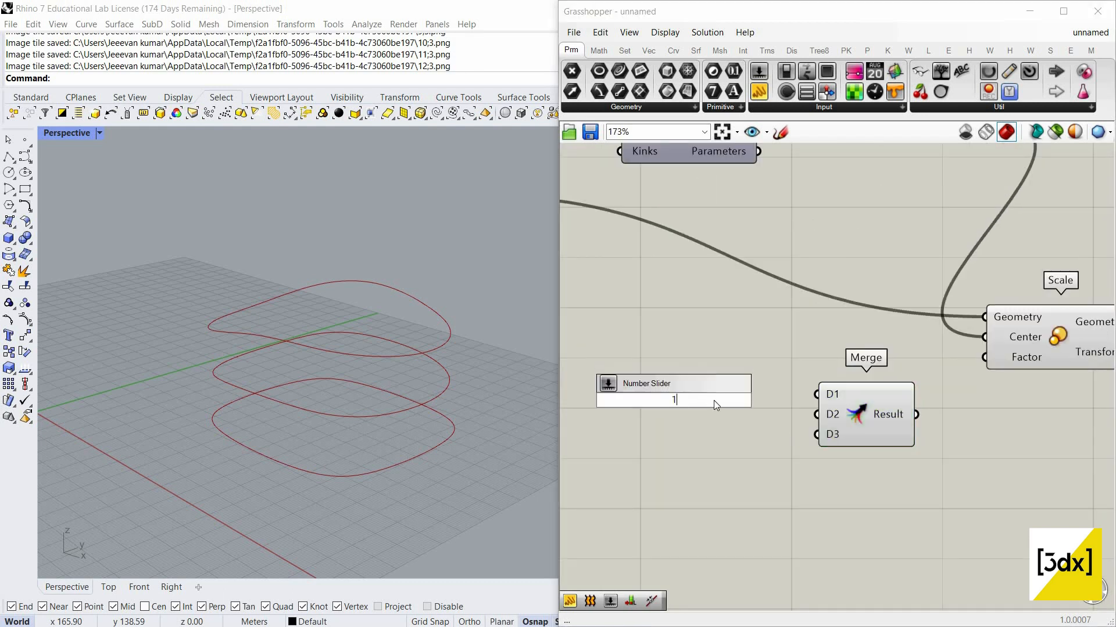
key(Return)
drag(779, 401, 816, 394)
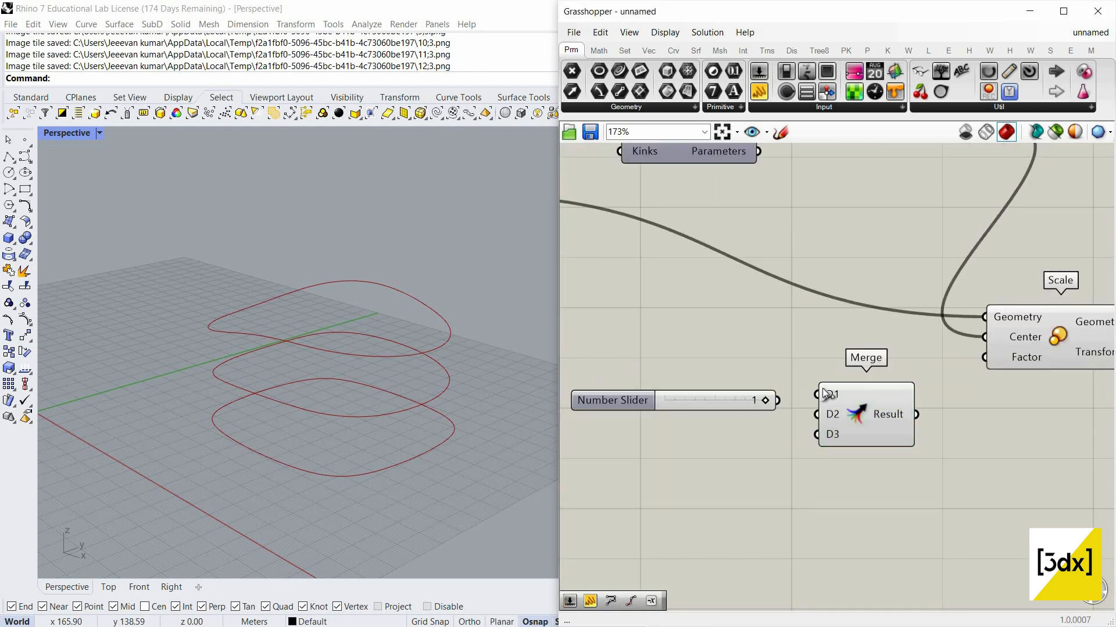
Add two more number sliders set to 1.10 and 0.93 below the first slider
double_click(702, 449)
text(1.10)
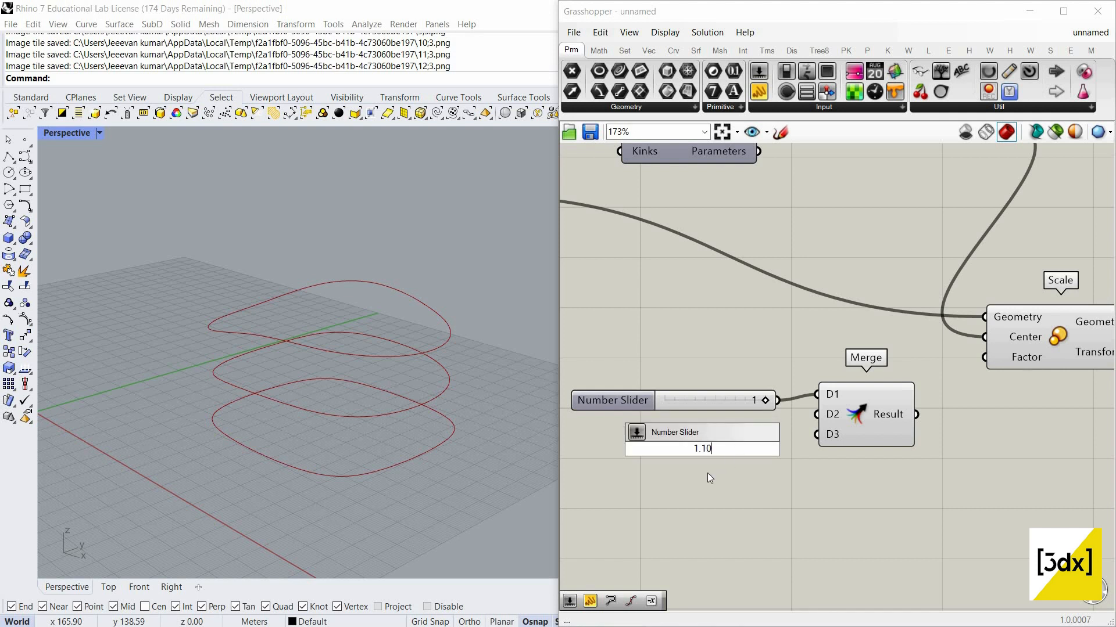
key(Return)
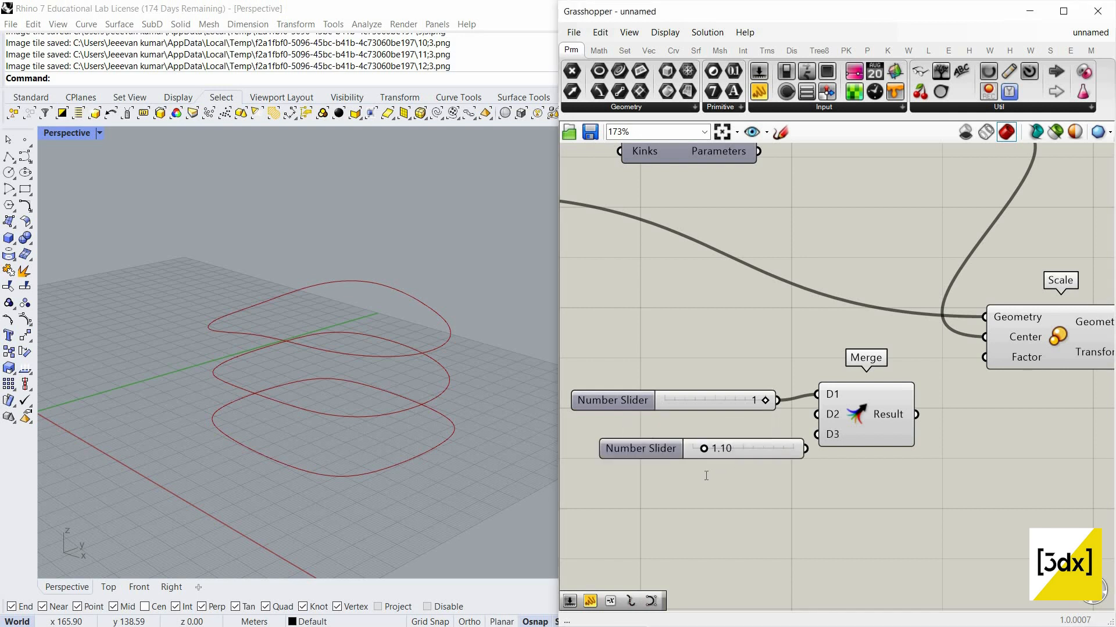
double_click(706, 476)
text(0.)
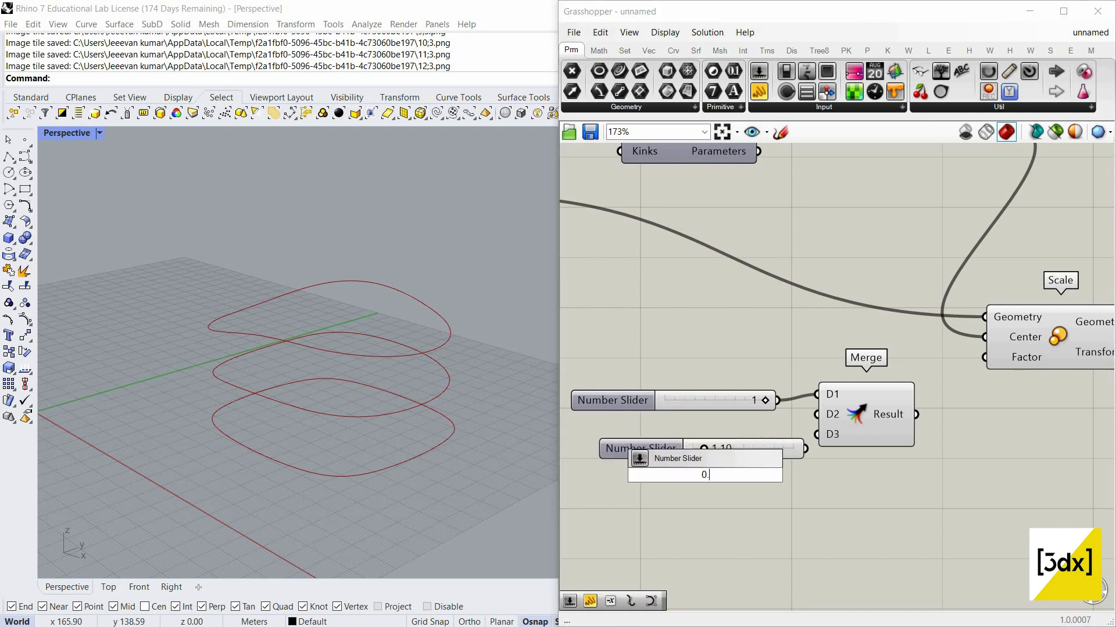
text(93)
key(Return)
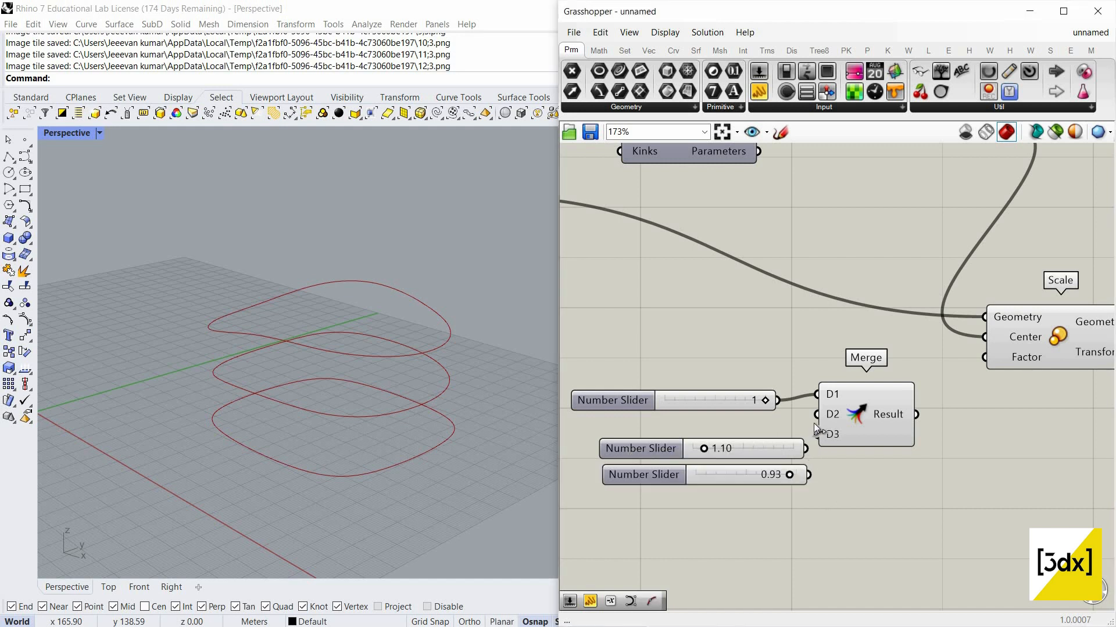
Connect the 1.10 and 0.93 sliders to Merge's D2 and D3 and its Result to Scale's Factor, stacking the sliders neatly
drag(817, 415, 806, 448)
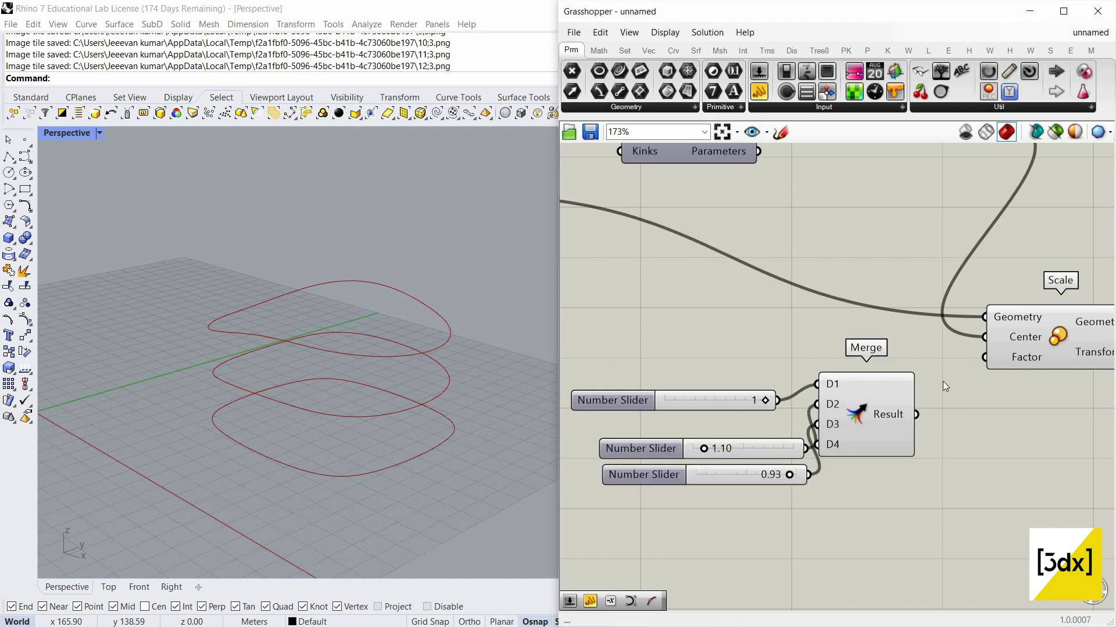
drag(916, 414, 986, 357)
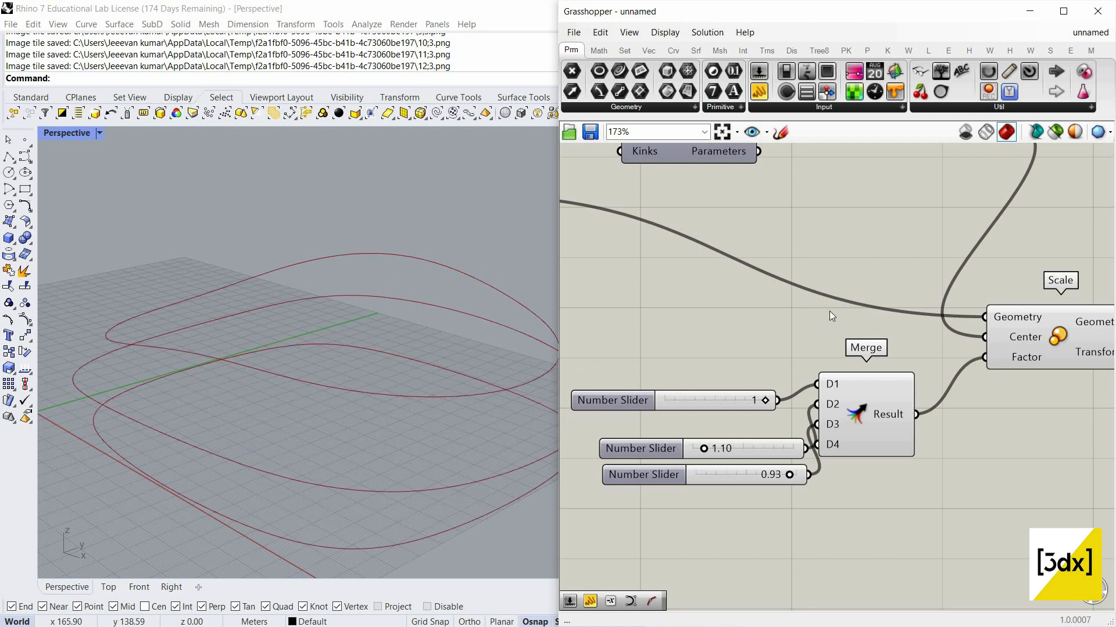
scroll(830, 314, down, 3)
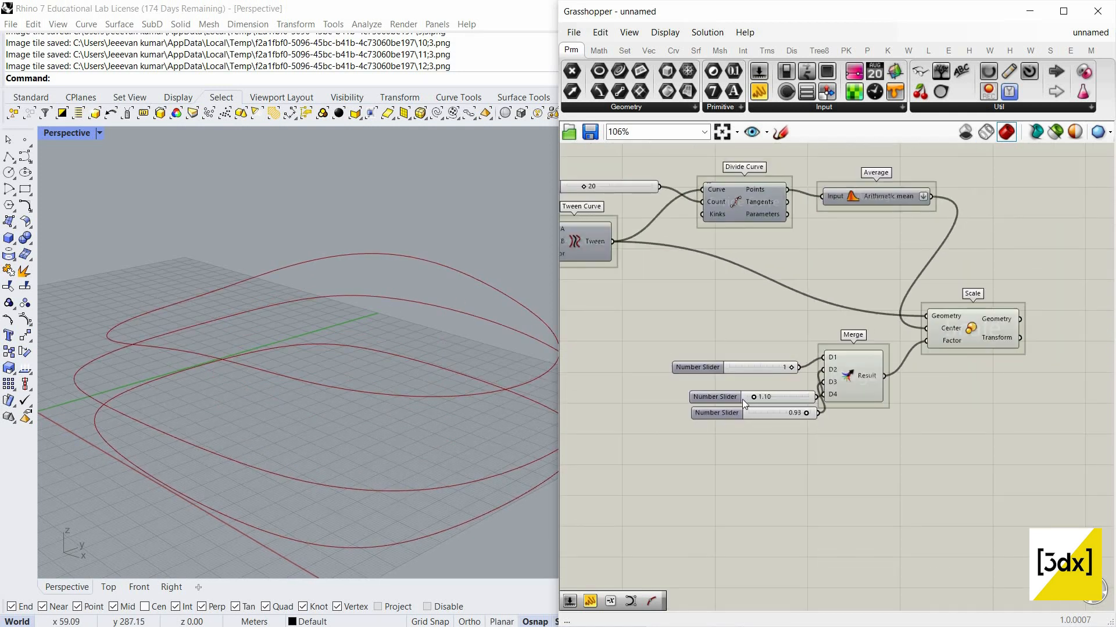
drag(737, 399, 697, 412)
scroll(724, 418, up, 3)
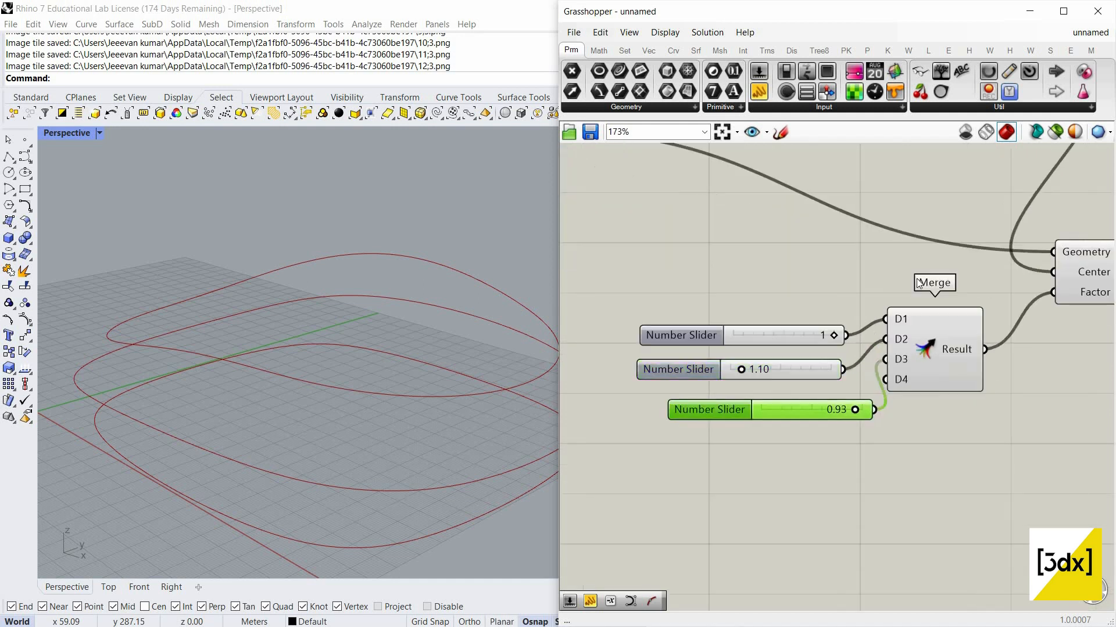
Add a Panel above Scale and connect Merge's Result output to it
scroll(918, 283, down, 3)
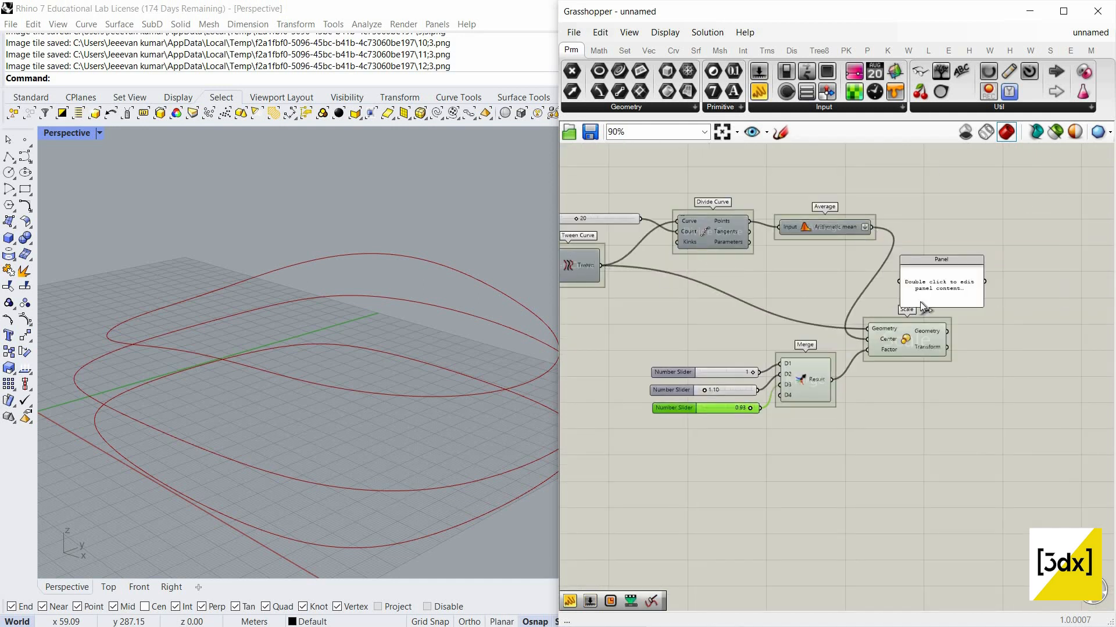
mouse_move(912, 286)
mouse_down()
mouse_move(940, 283)
mouse_move(940, 271)
mouse_move(908, 268)
mouse_up()
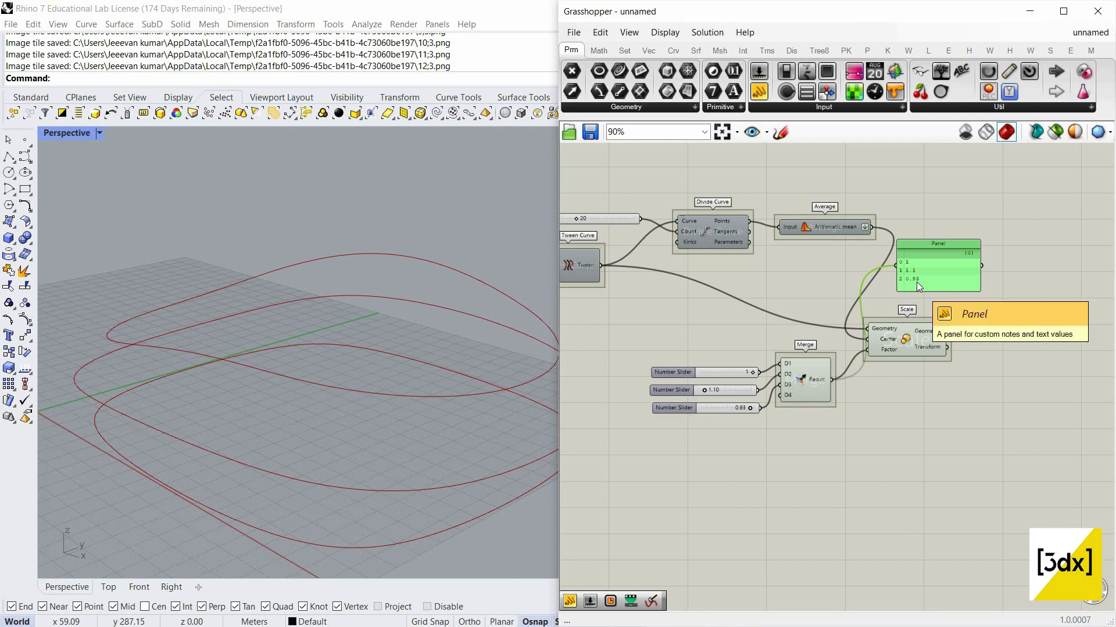
Delete the Panel, and align the three factor sliders and Merge along a shared horizontal centre line
key(Delete)
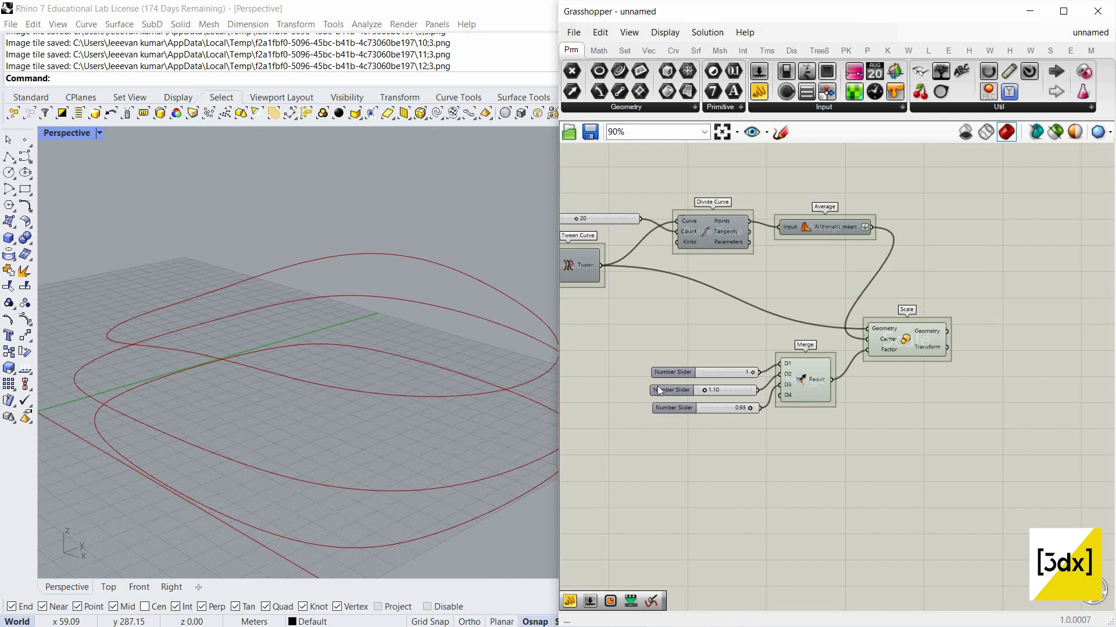
scroll(658, 386, up, 4)
drag(746, 393, 746, 394)
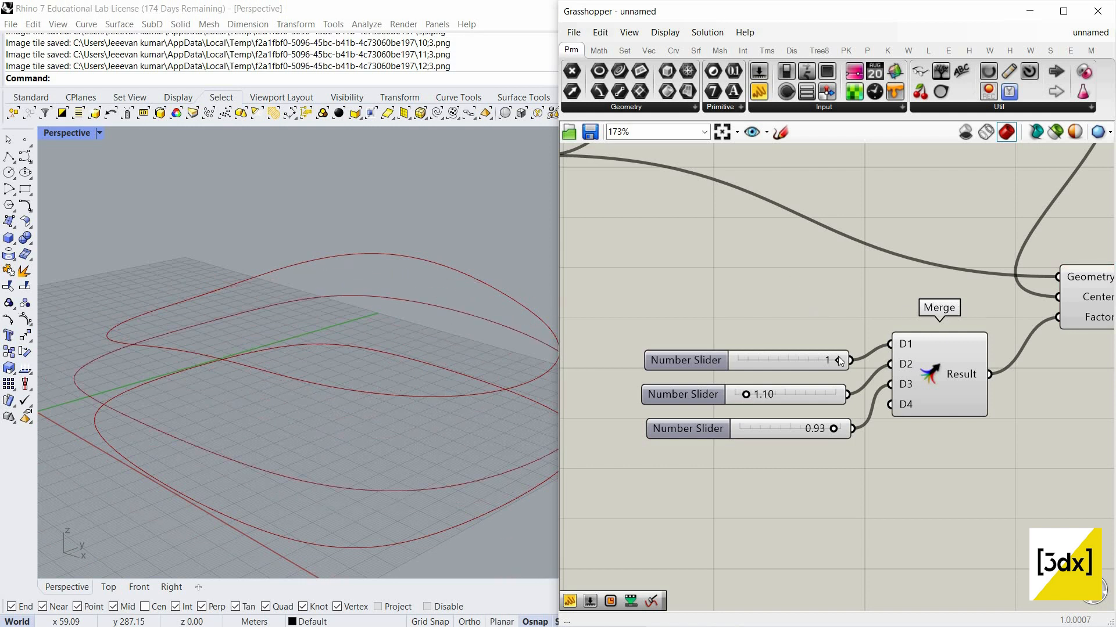
scroll(842, 238, down, 1)
scroll(959, 389, up, 1)
drag(1005, 285, 809, 412)
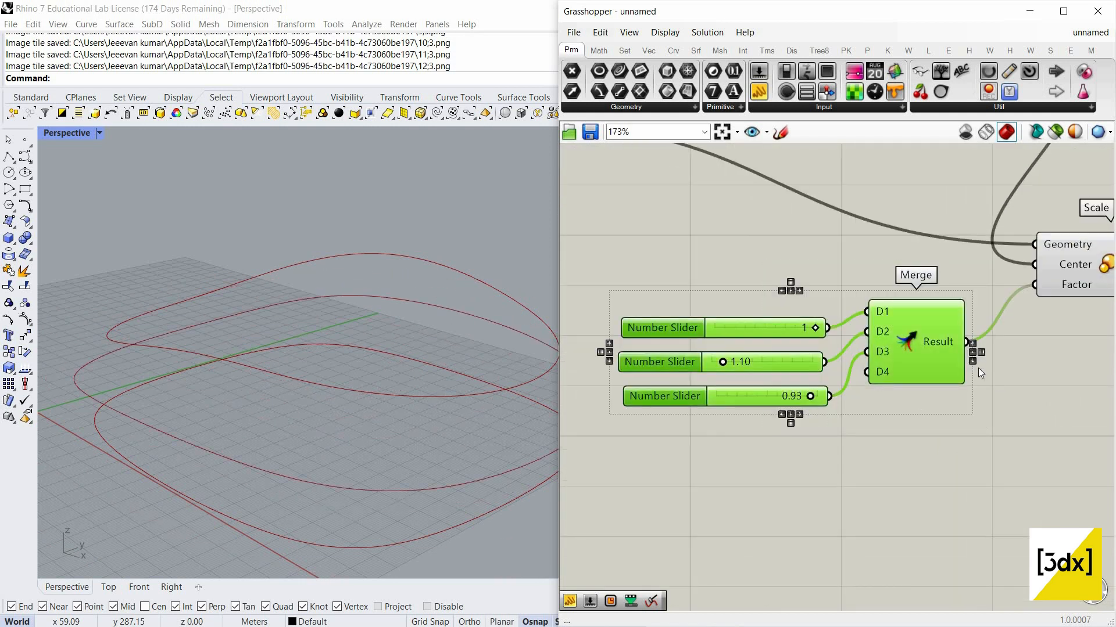
click(972, 353)
Spread the three overlapping factor sliders into a vertical stack beside Merge and align them in one column
click(744, 370)
drag(744, 358, 745, 317)
drag(674, 374, 684, 348)
drag(677, 408, 695, 393)
drag(749, 294, 716, 406)
click(716, 404)
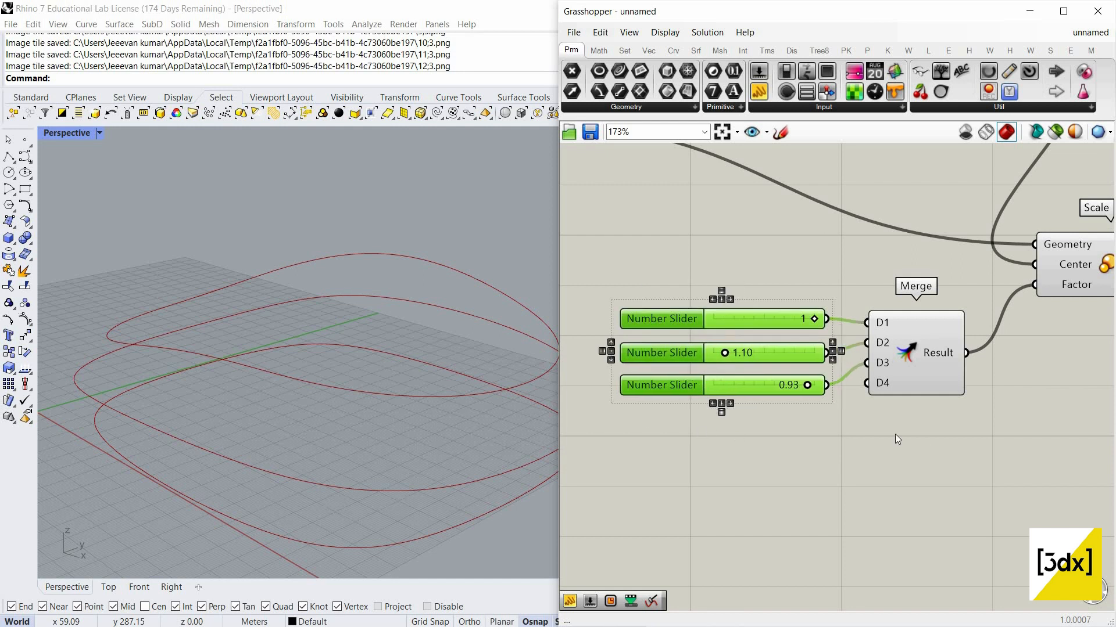
drag(802, 303, 853, 449)
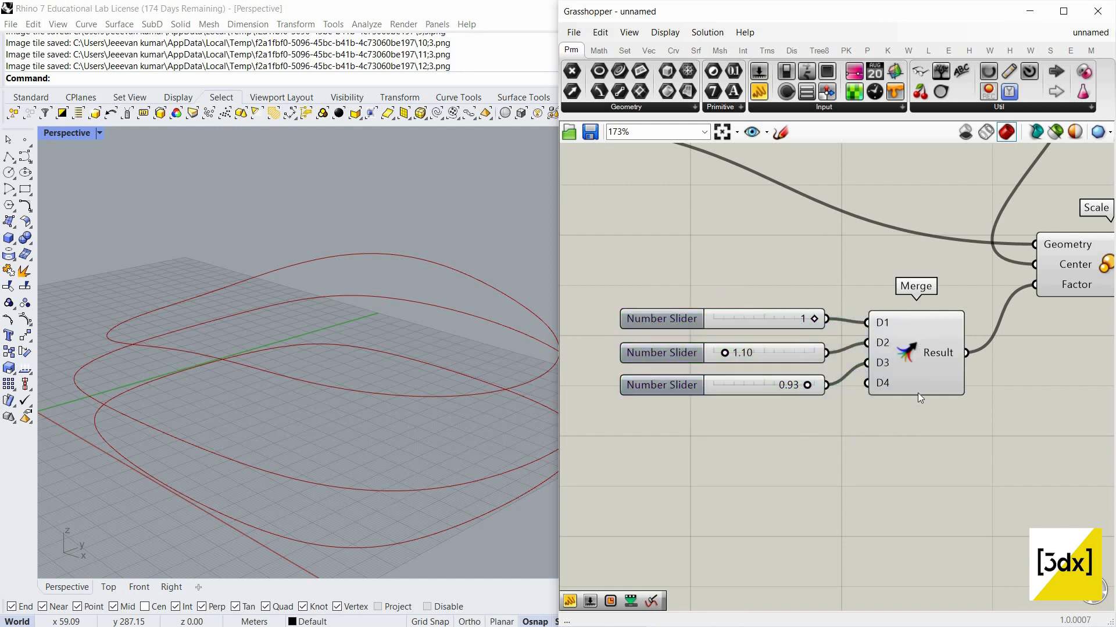
drag(918, 392, 917, 389)
click(848, 420)
Add a Loft component after Scale, connect Scale's Geometry output to its Curves input, and view the lofted surface
scroll(843, 420, down, 5)
right_drag(1007, 356, 938, 366)
scroll(939, 366, up, 2)
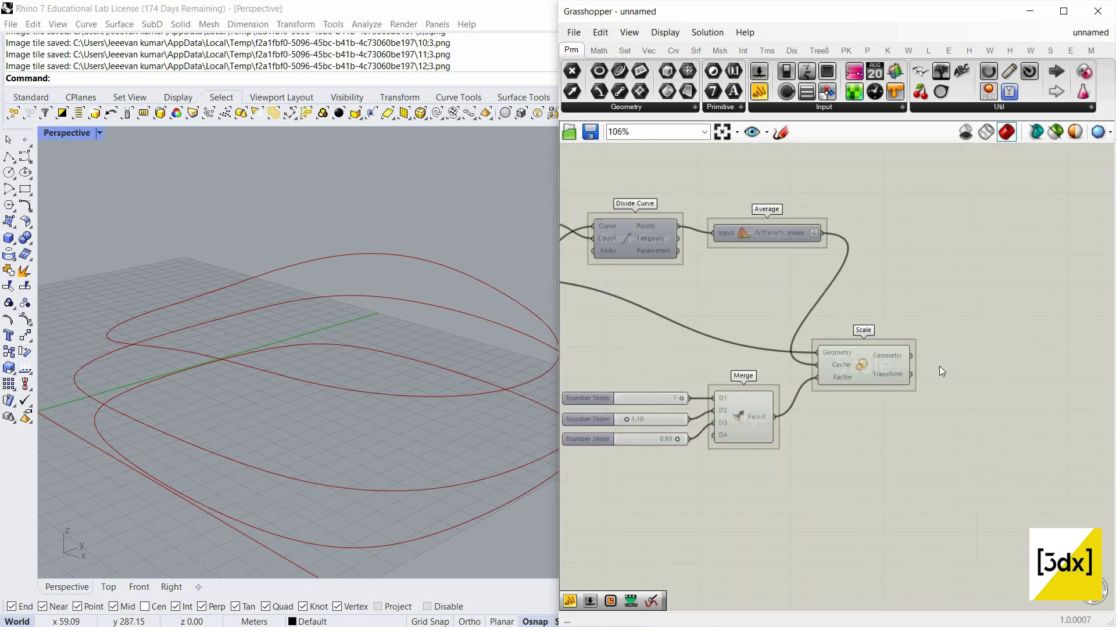
click(892, 366)
scroll(942, 365, down, 1)
double_click(941, 365)
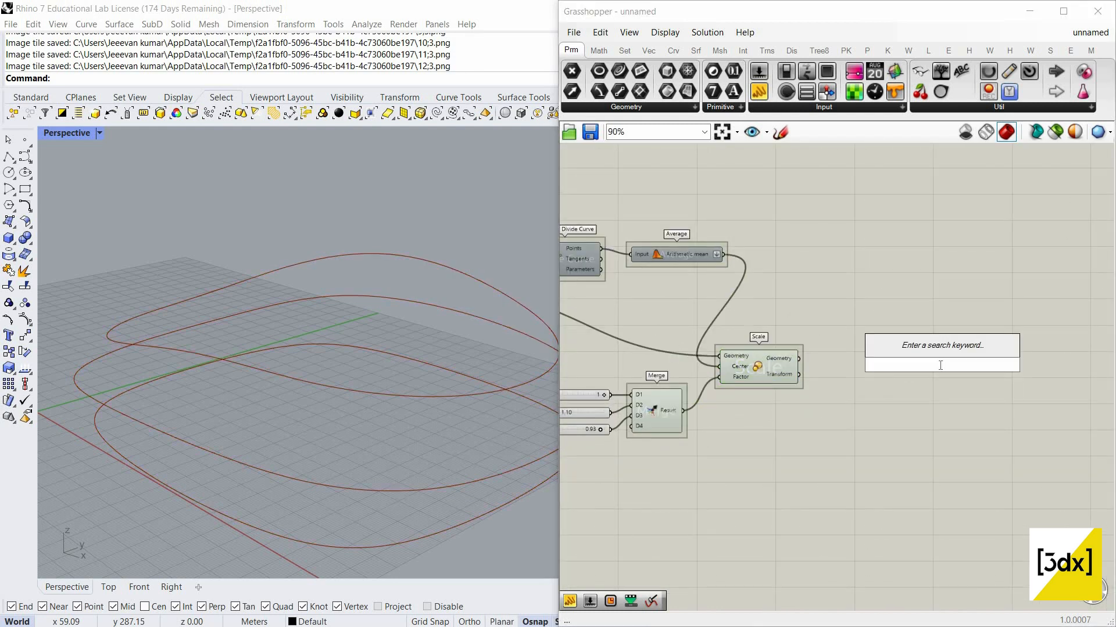
text(loft)
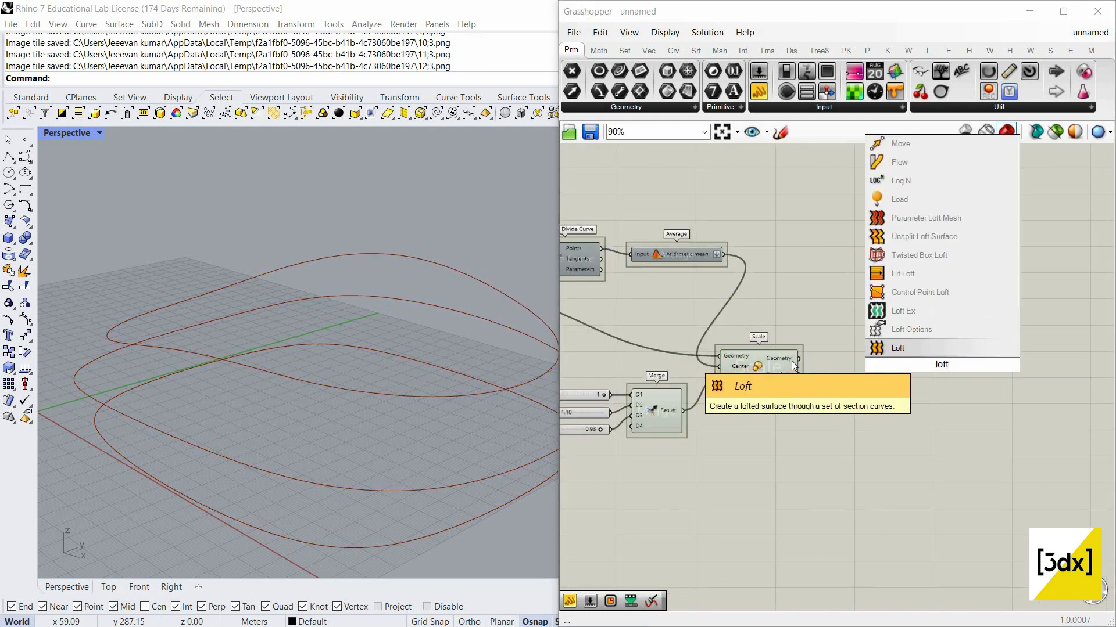
key(Return)
drag(790, 366, 914, 359)
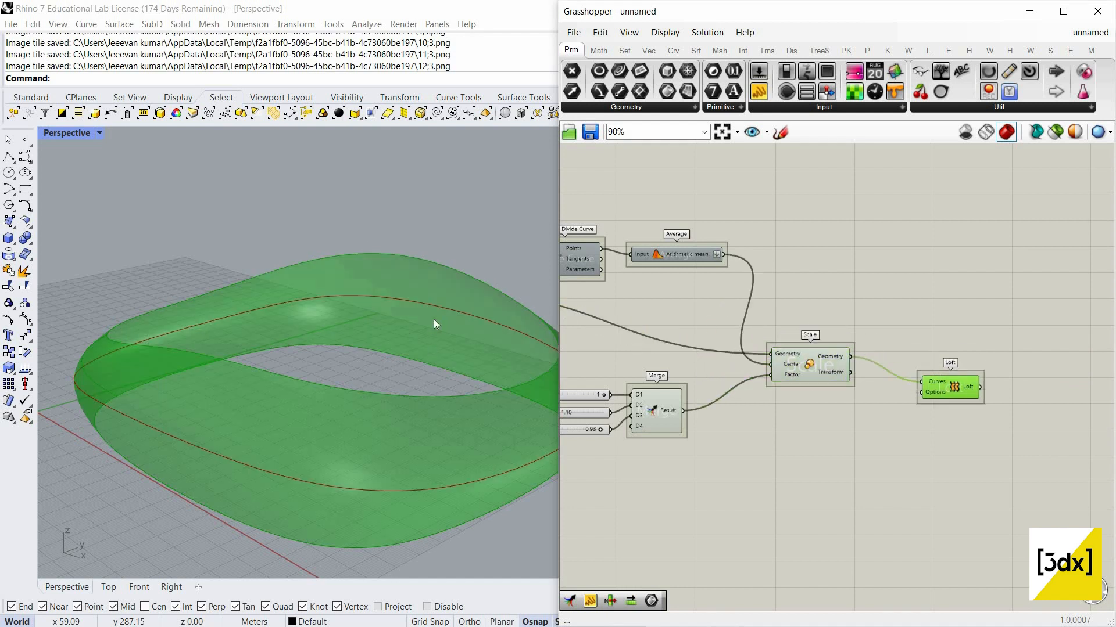
right_drag(353, 298, 279, 407)
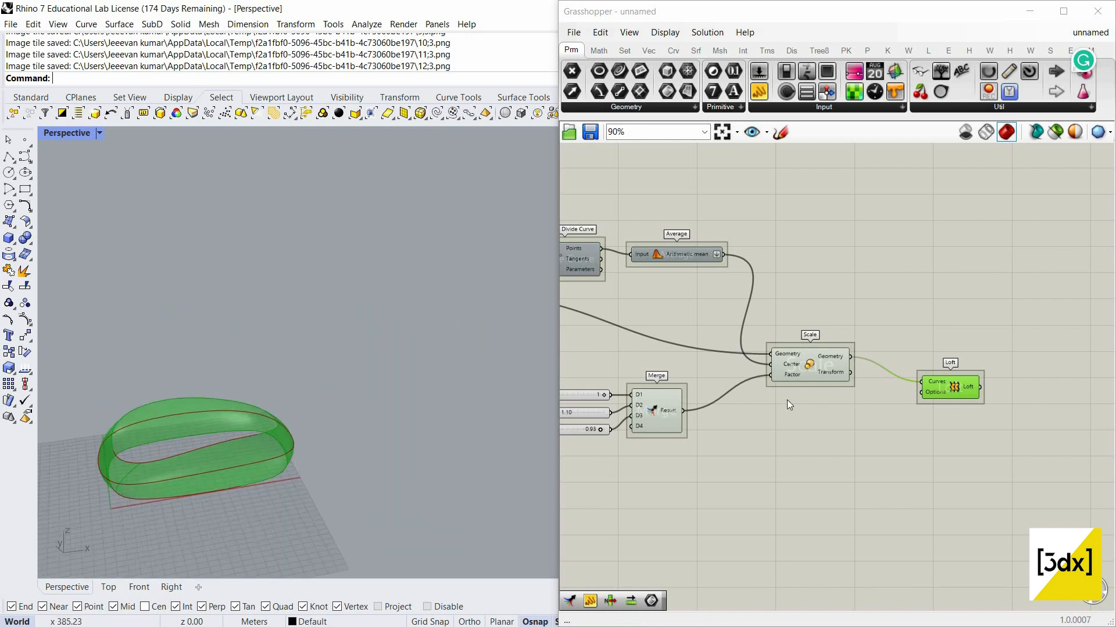
Try a factor of 0.56 on the slider feeding Merge's D2 and inspect the loft's shape
scroll(770, 407, up, 4)
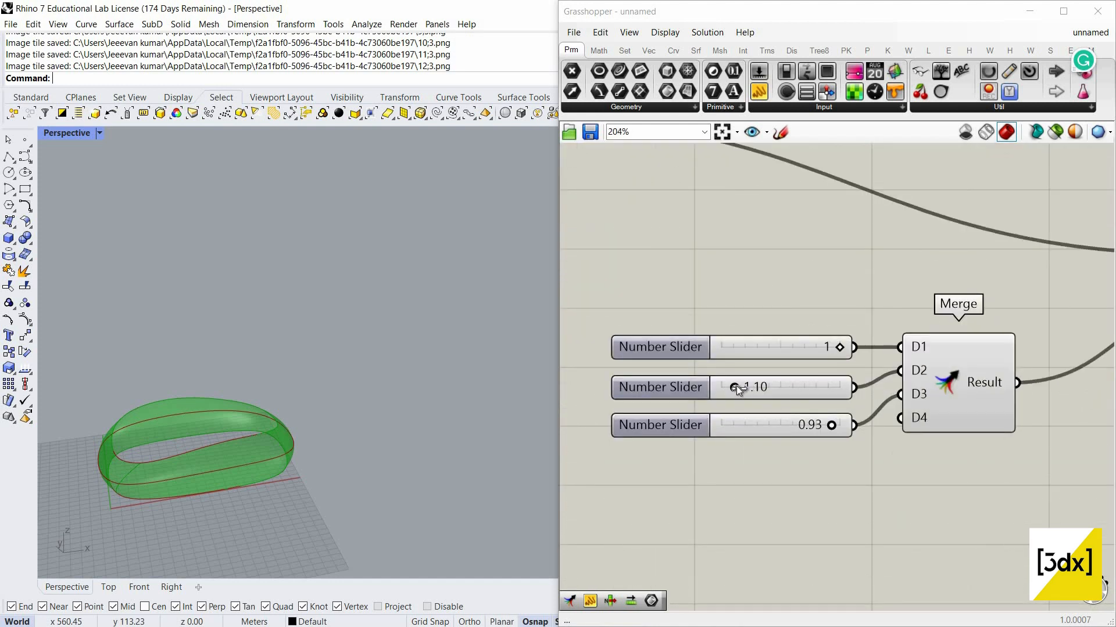
drag(736, 386, 727, 391)
scroll(329, 424, down, 3)
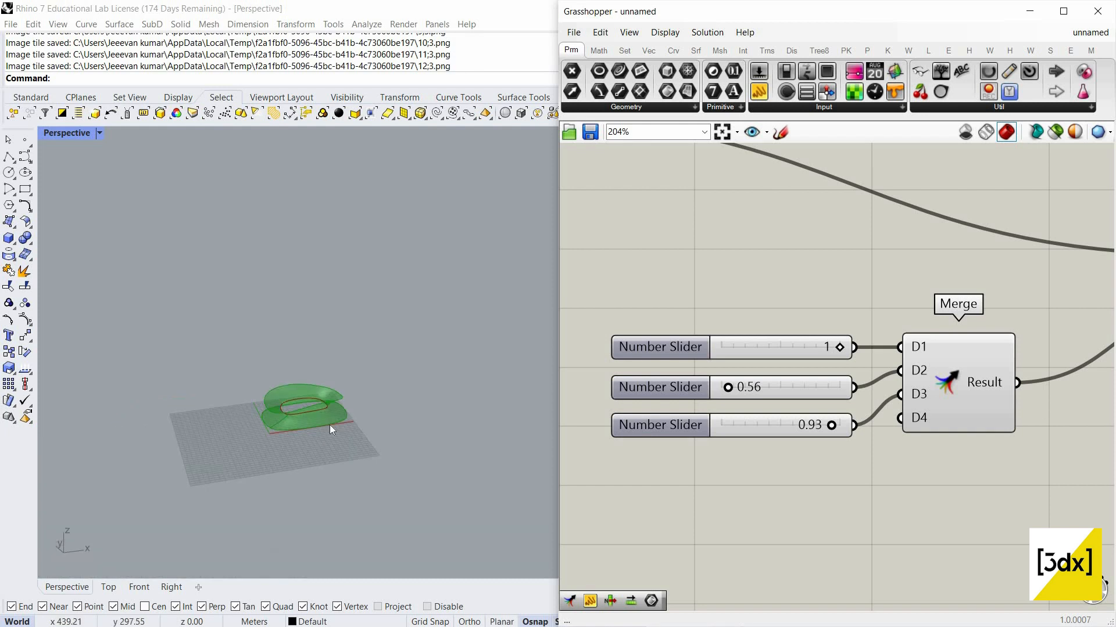
click(312, 421)
scroll(309, 423, up, 10)
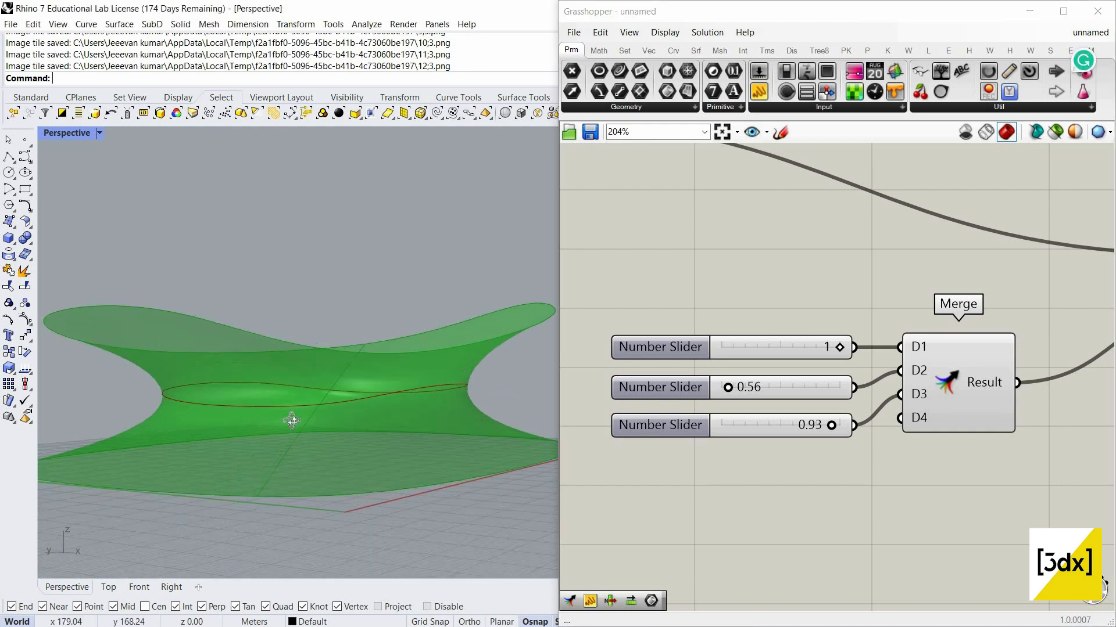
right_drag(291, 420, 392, 358)
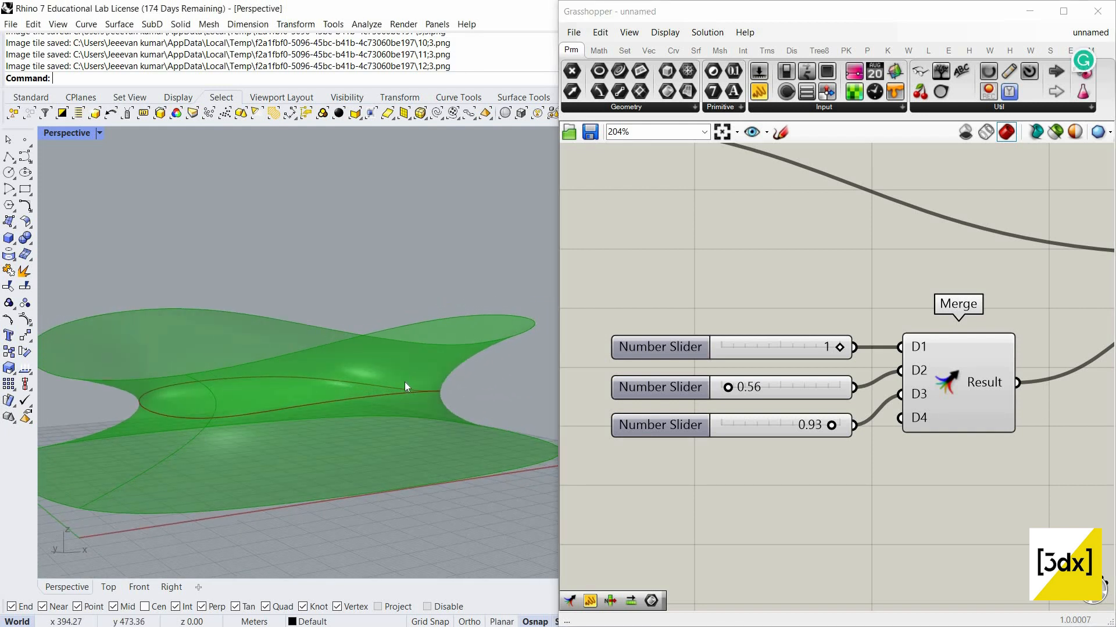
Try a factor of 1.84 on the D2 slider, and undo both factor changes
click(738, 388)
drag(738, 389, 754, 388)
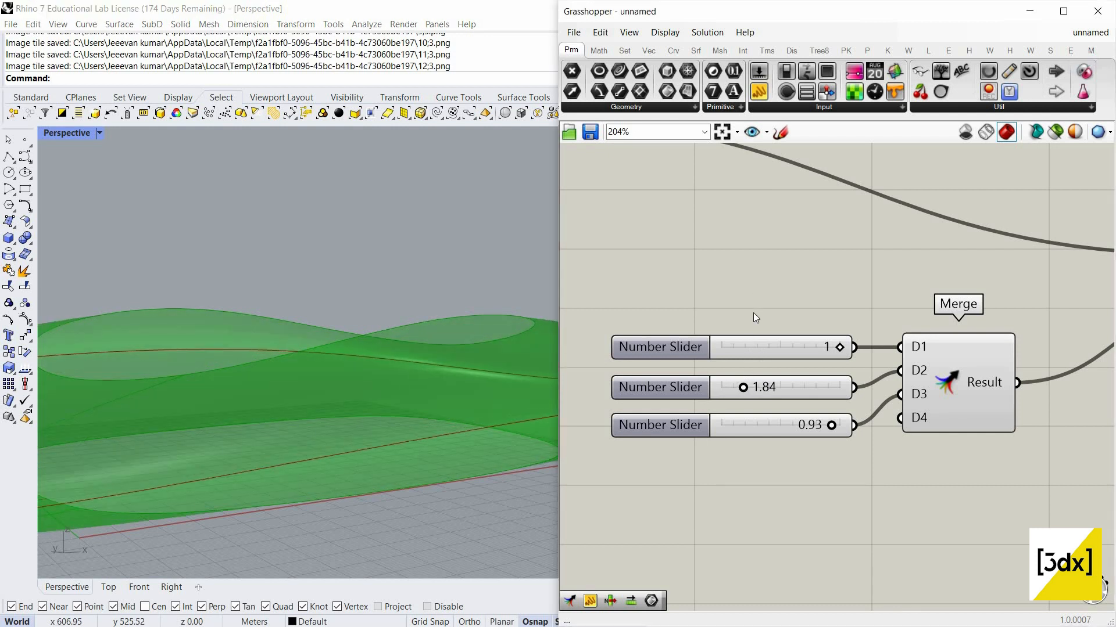
click(753, 312)
key(ctrl+z)
key(ctrl+z)
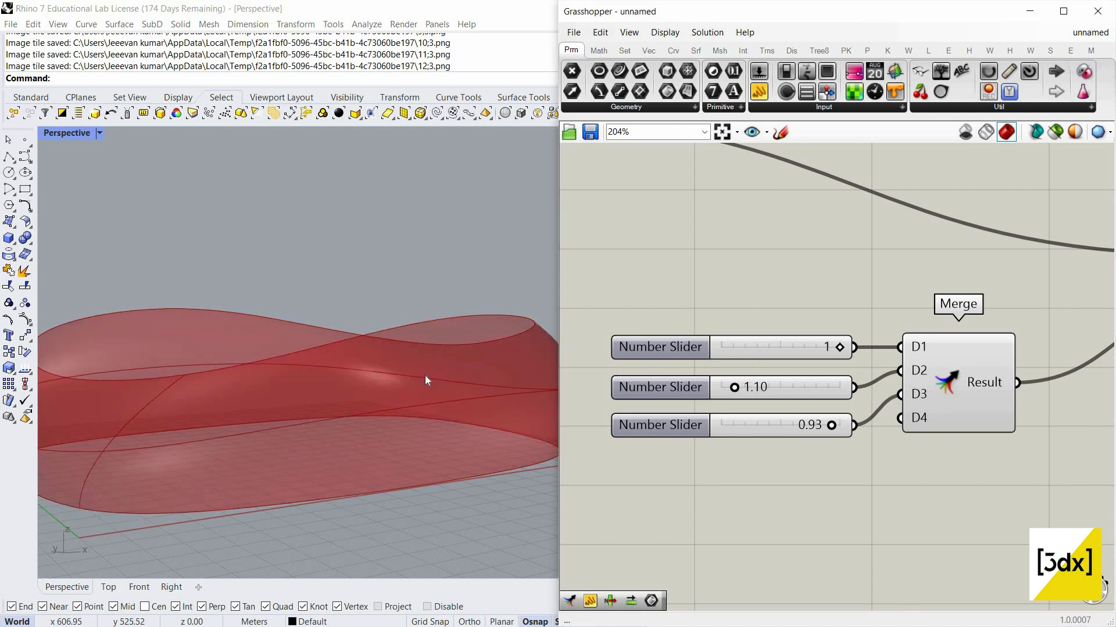
Align the Loft component with the top edge of the Scale component
scroll(441, 387, down, 10)
right_drag(514, 375, 543, 381)
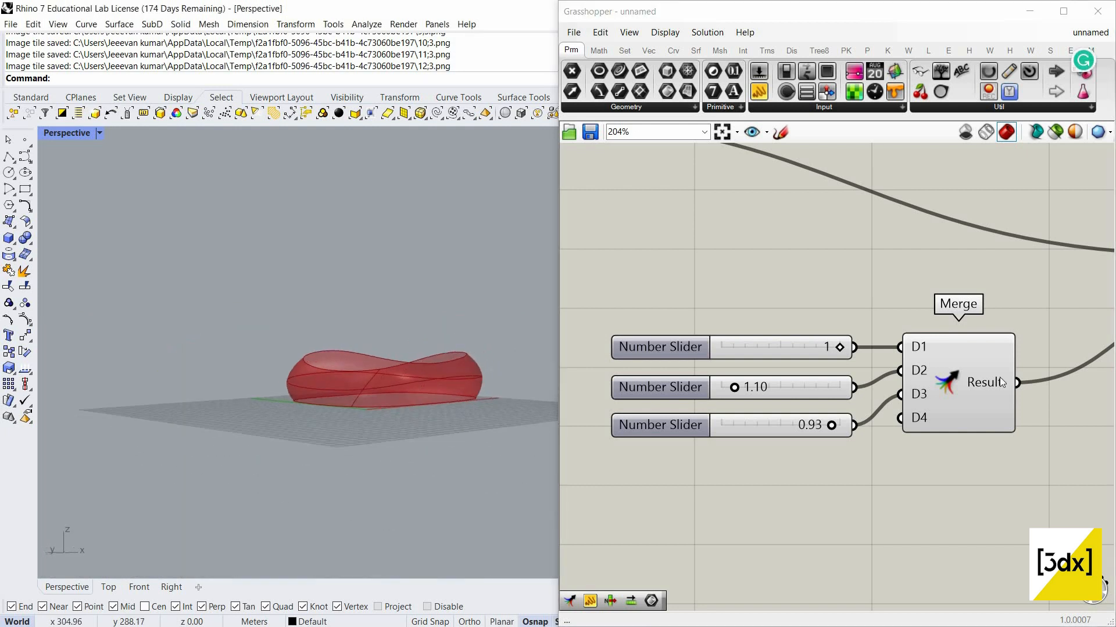
right_drag(1003, 382, 814, 390)
scroll(758, 392, down, 7)
right_drag(1037, 373, 820, 389)
scroll(820, 389, up, 3)
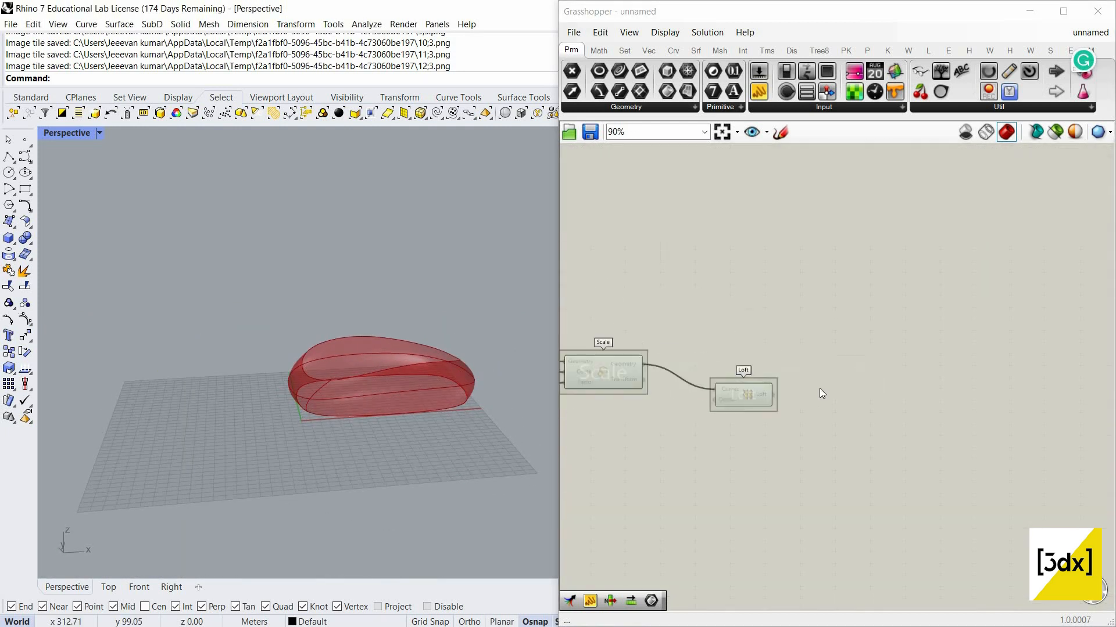
scroll(820, 390, up, 4)
click(893, 346)
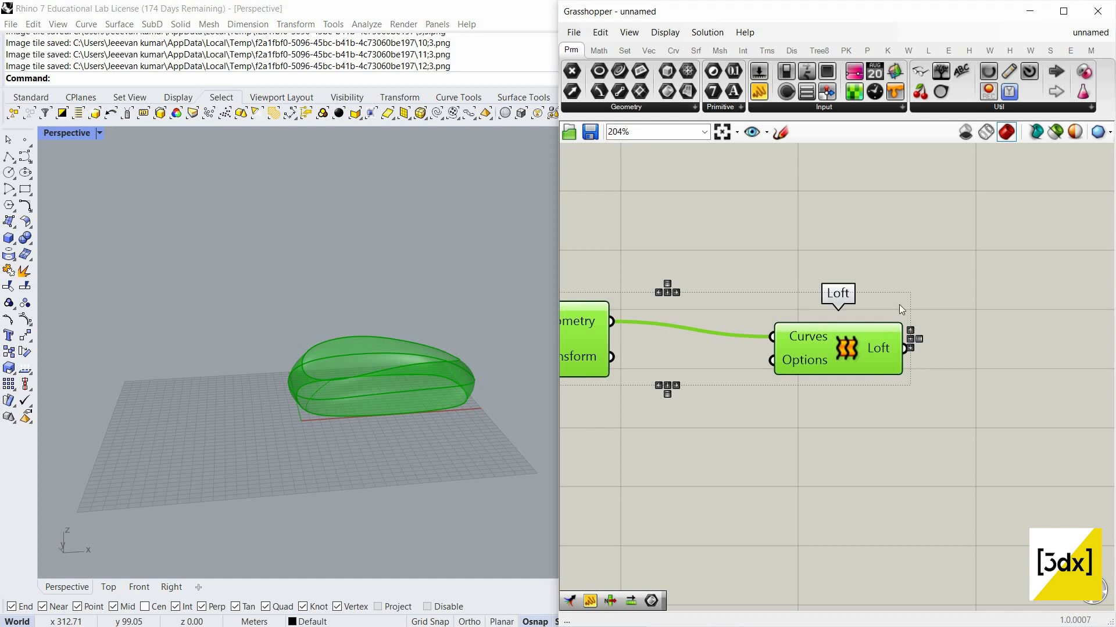
click(910, 330)
click(849, 399)
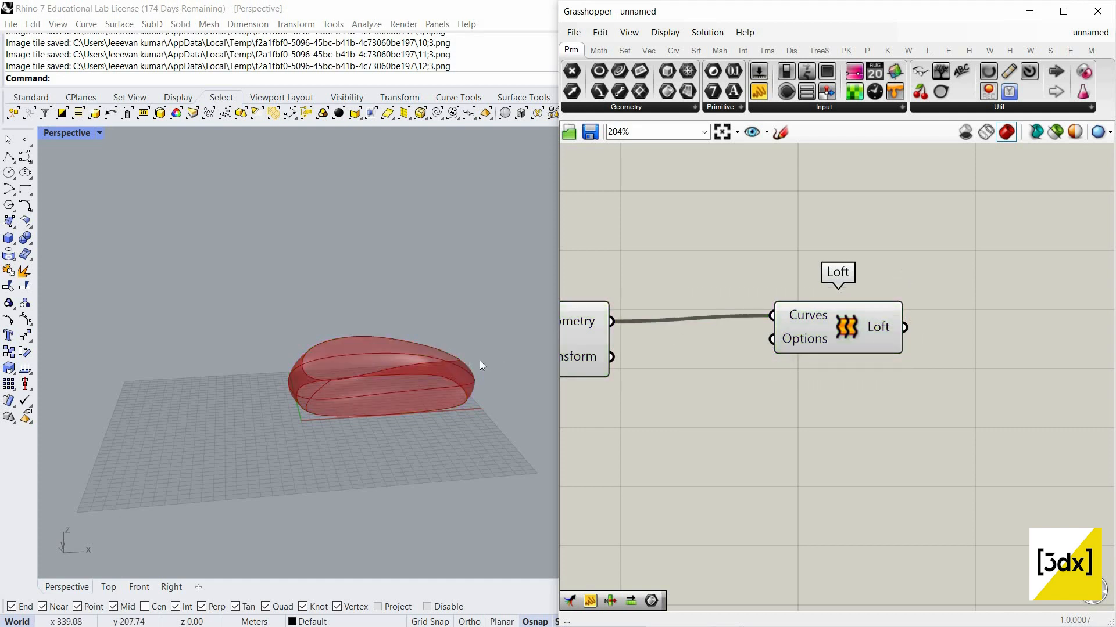
Add a Divide Domain² component after Loft and connect the Loft output to its Domain input
scroll(721, 358, down, 4)
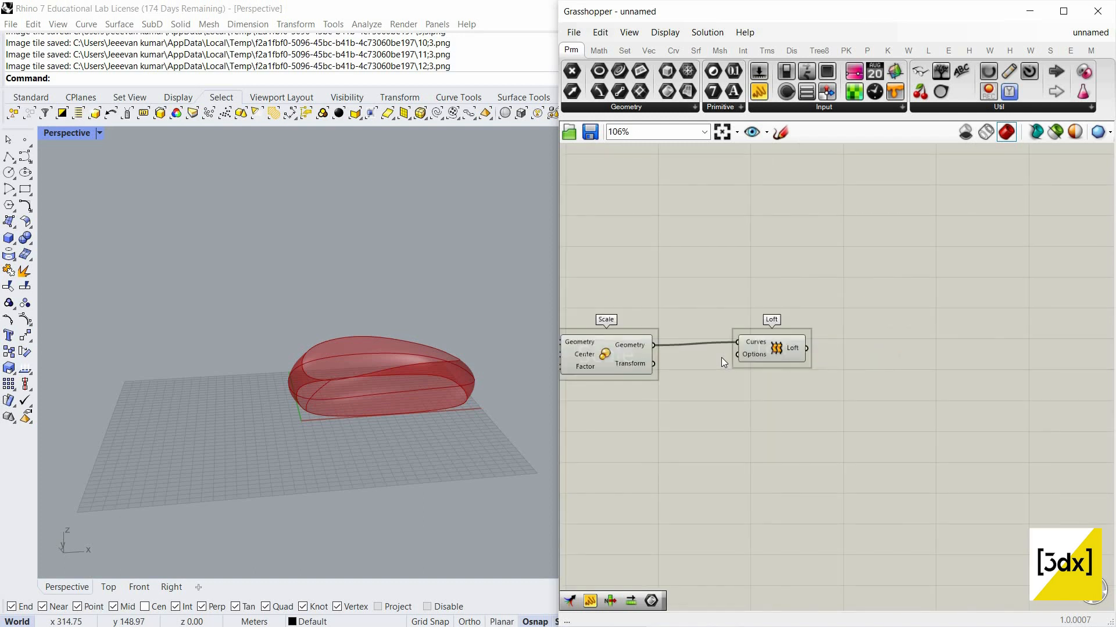
double_click(929, 340)
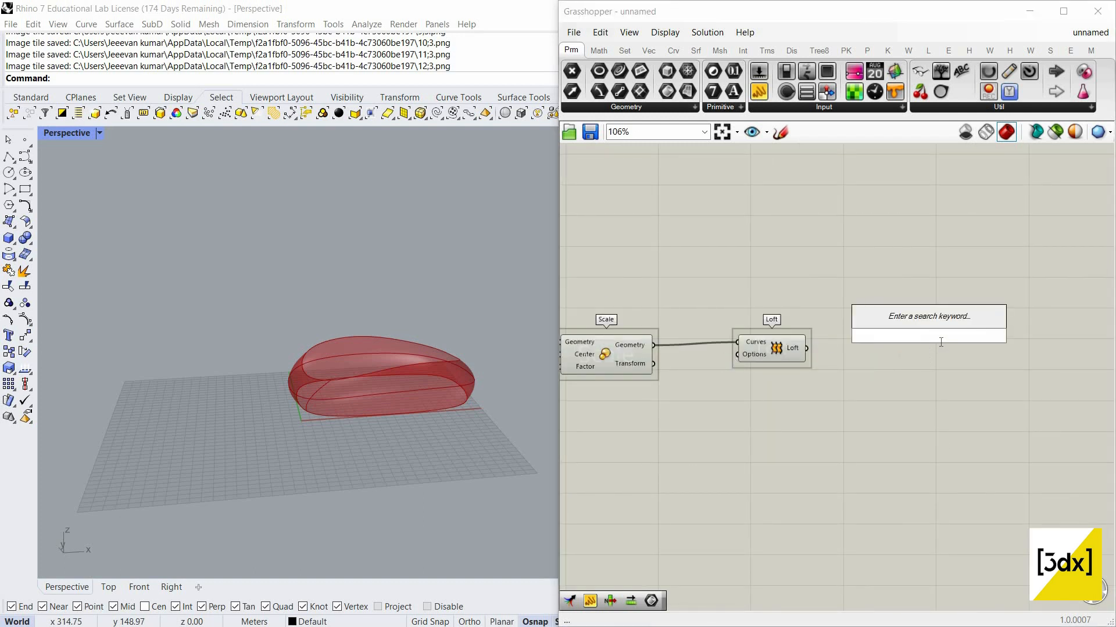
text(d)
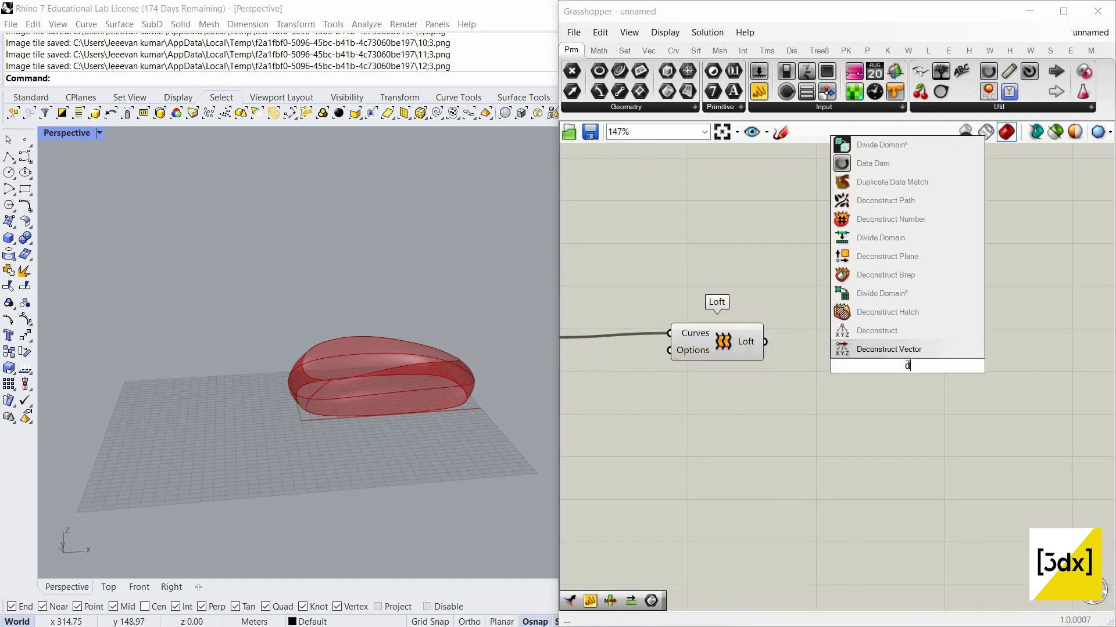
text(ivi)
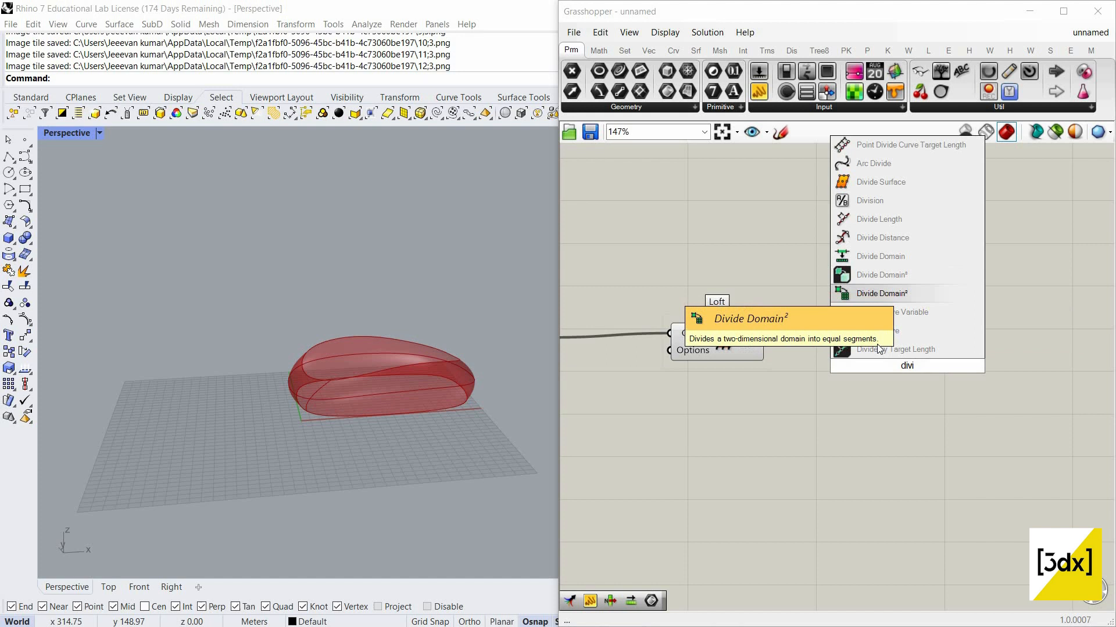
click(880, 291)
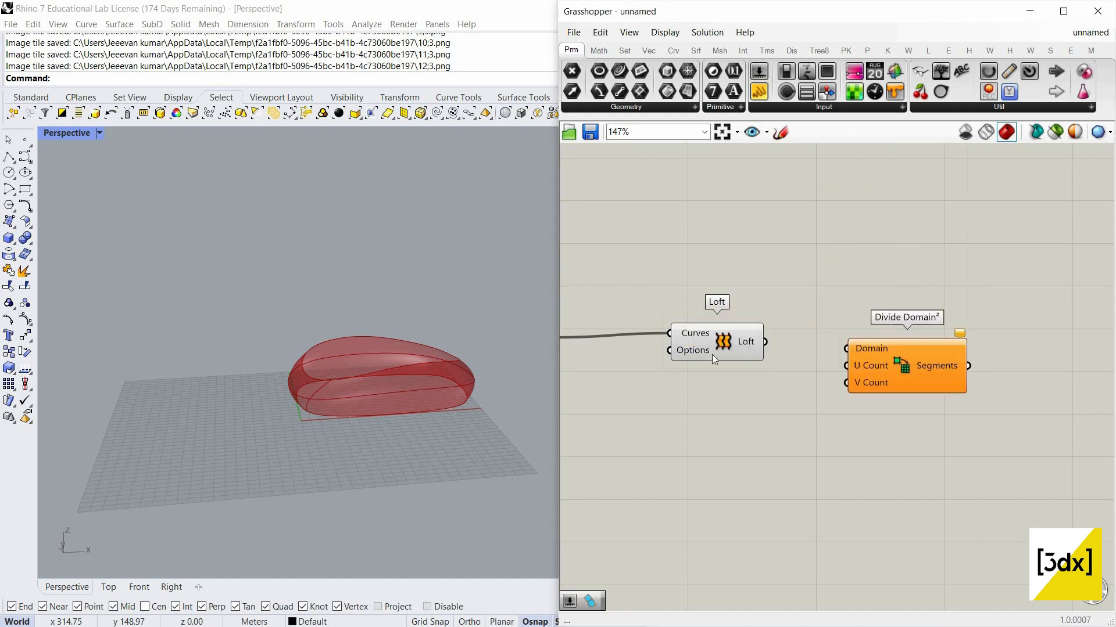
scroll(860, 354, up, 3)
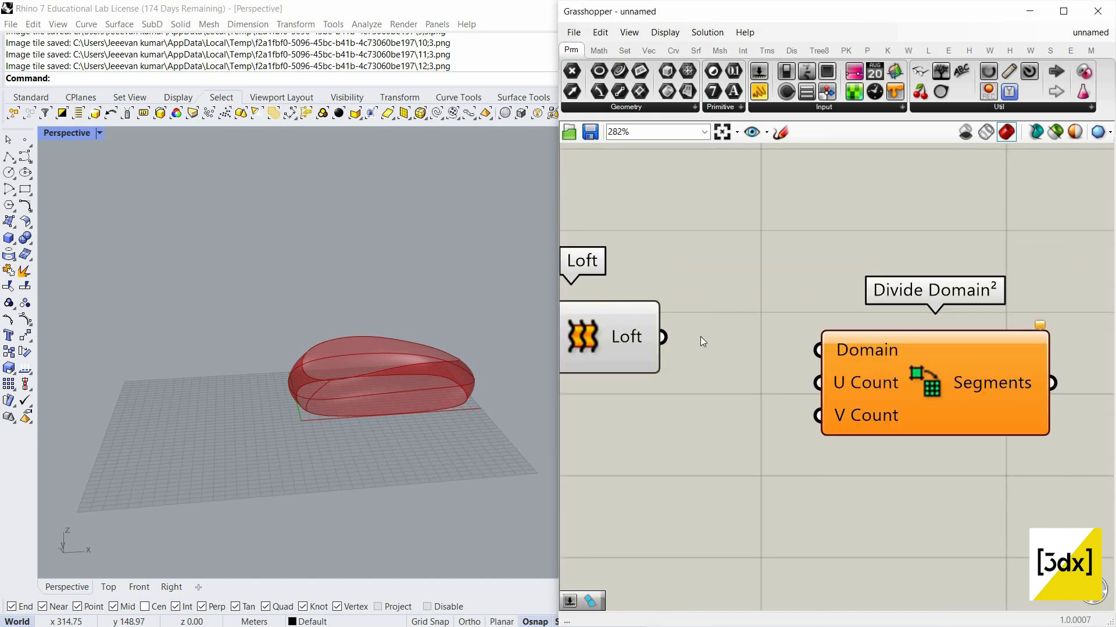
drag(663, 337, 830, 360)
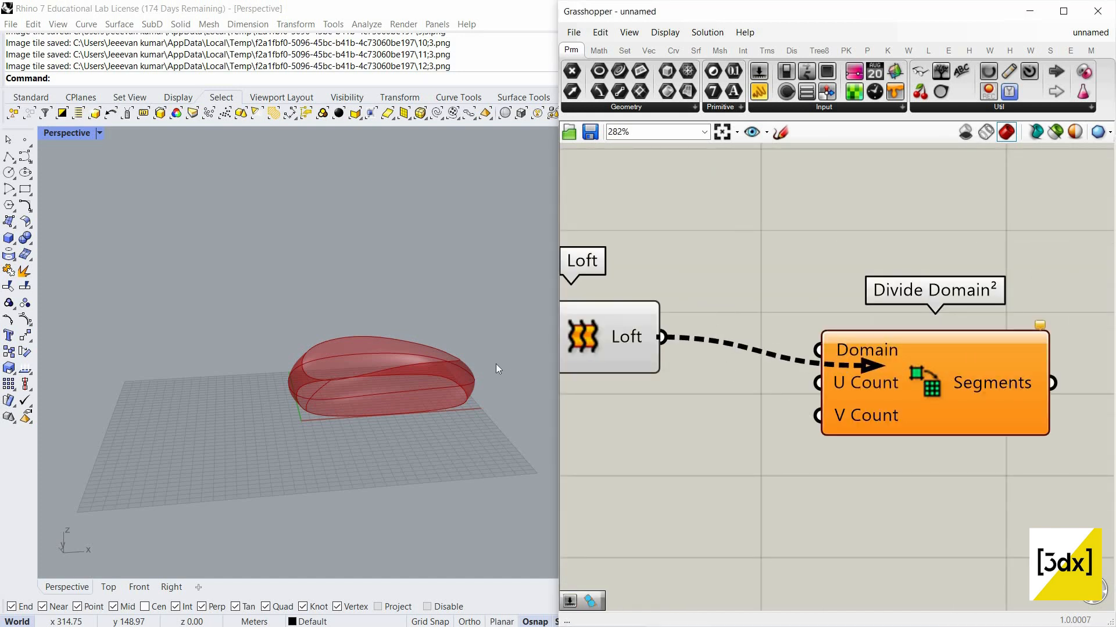
scroll(473, 382, up, 6)
scroll(398, 396, down, 4)
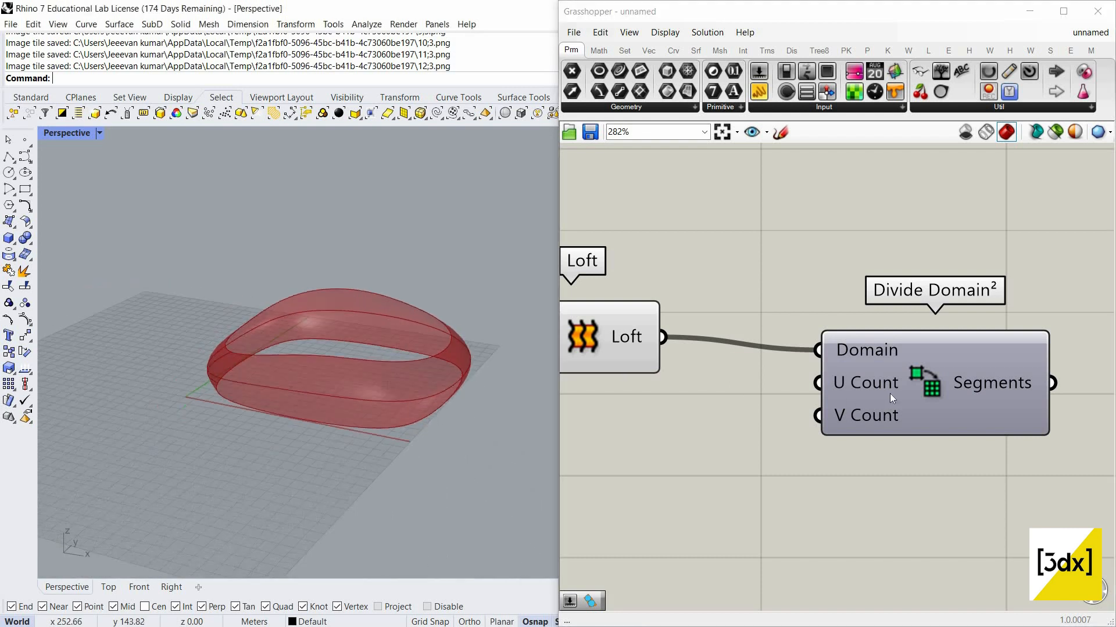
Shift Divide Domain² slightly down, and open its help description to read about its inputs before closing it
drag(923, 379, 928, 395)
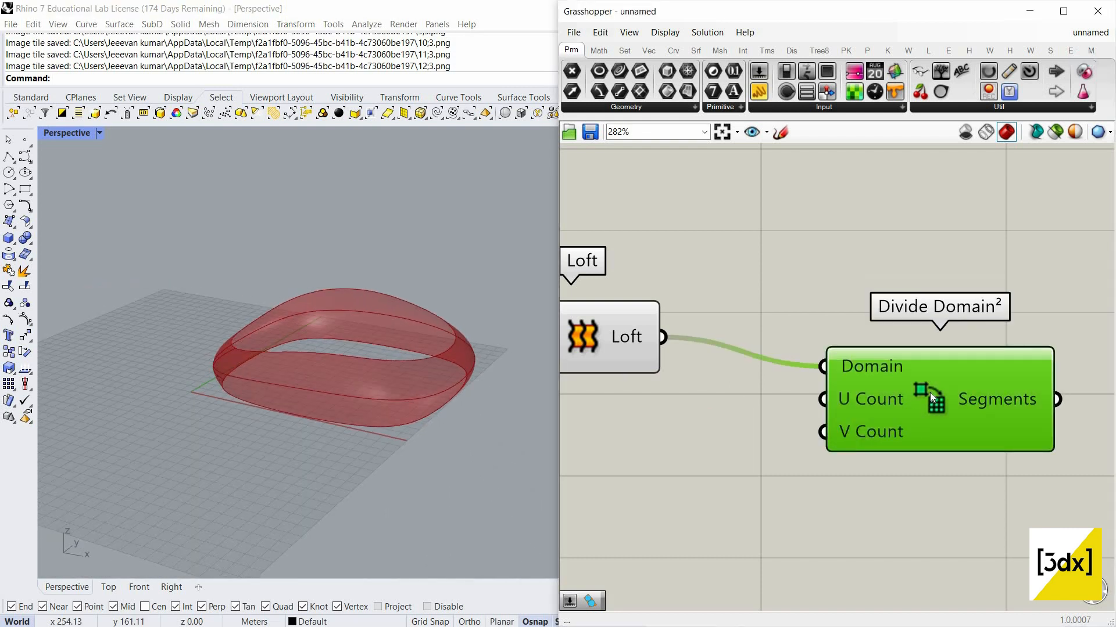
right_click(930, 395)
click(950, 452)
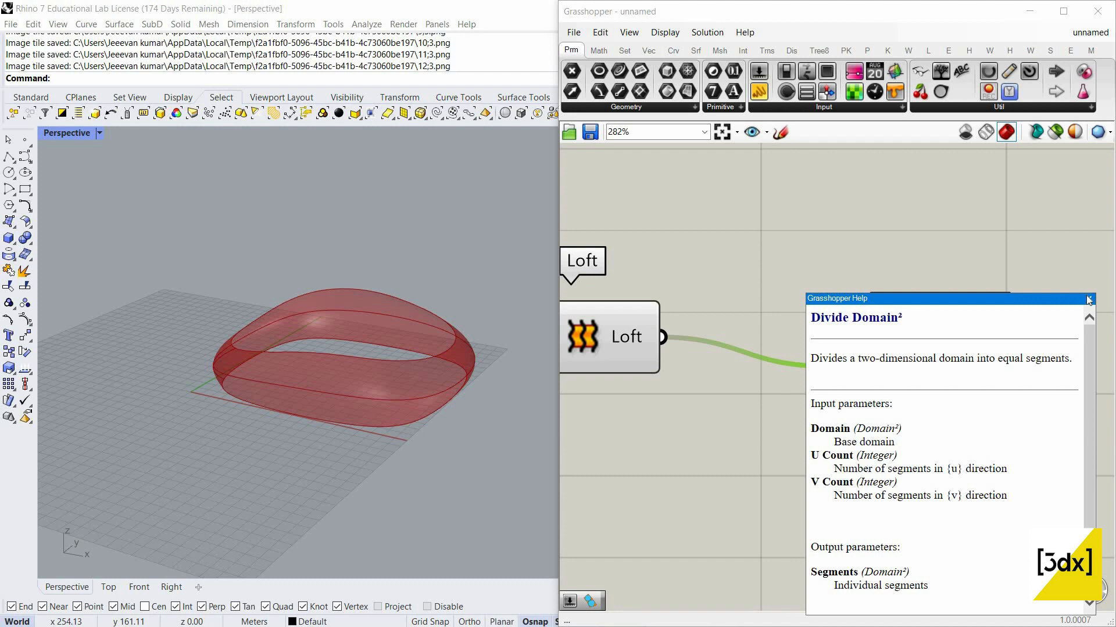
key(Escape)
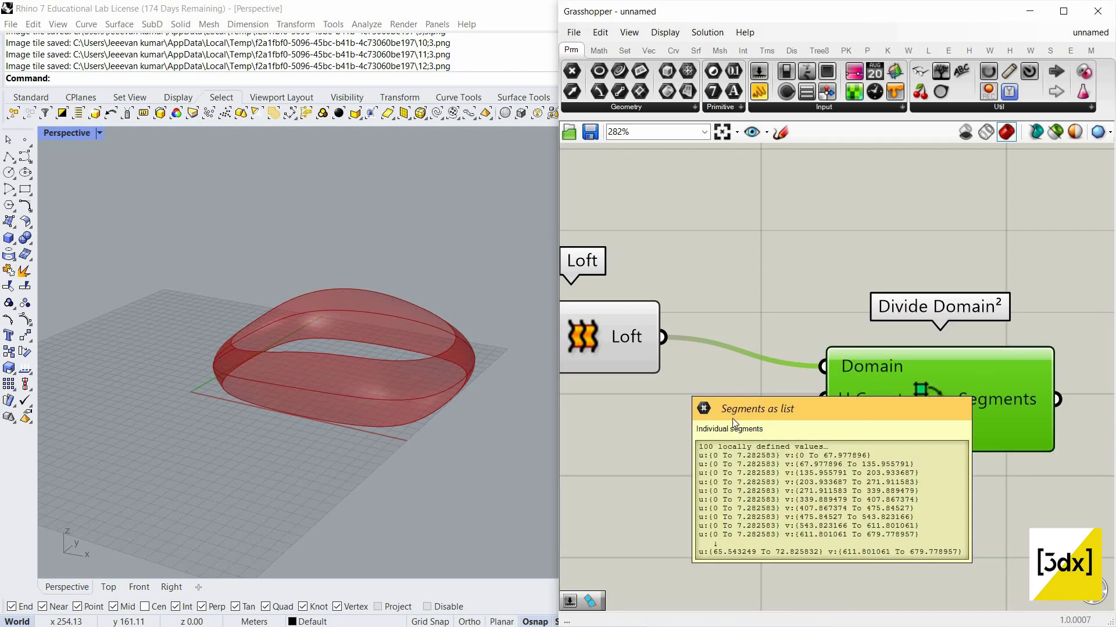
Add a number slider set to 1 below Loft and connect it to Divide Domain²'s U Count
scroll(668, 420, up, 2)
double_click(672, 415)
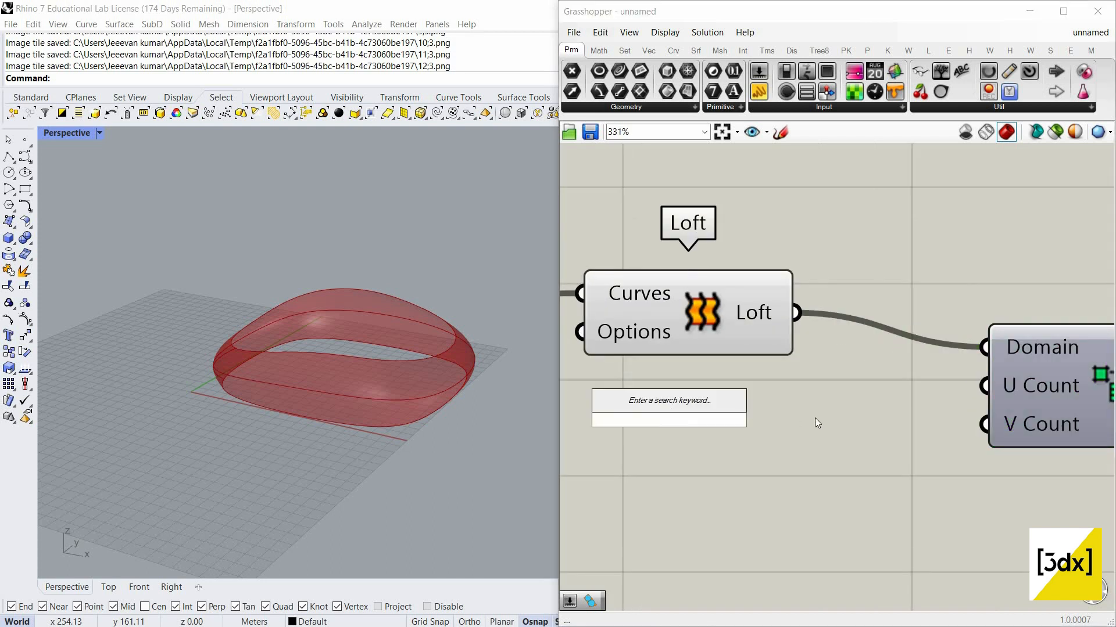
text(1)
key(Return)
drag(1009, 386, 867, 418)
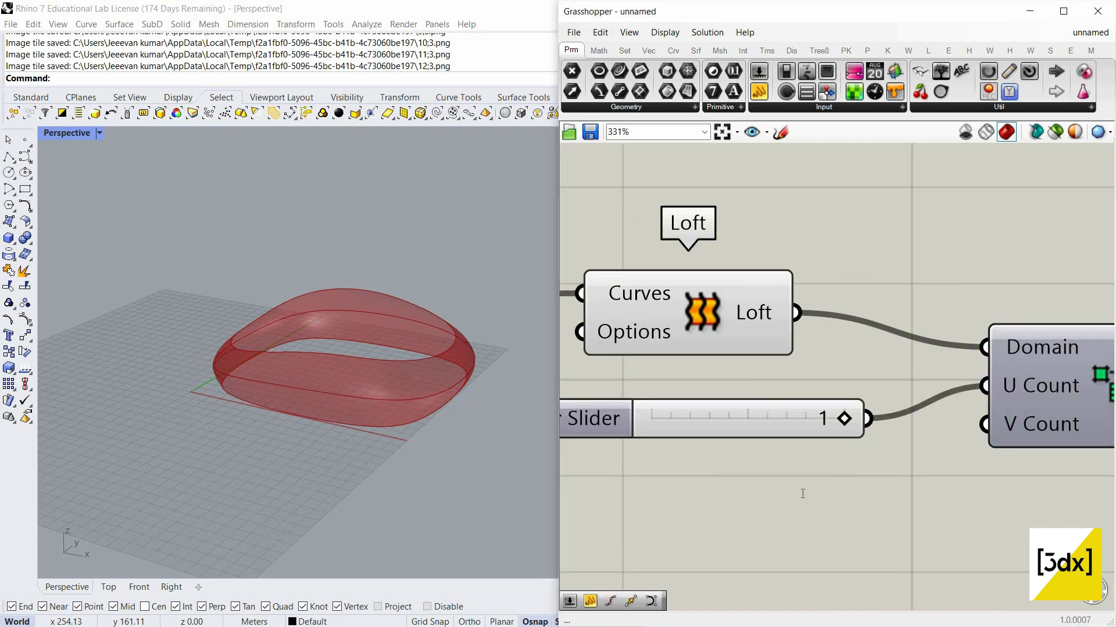
Add a second number slider set to 50 below the U Count slider
double_click(802, 494)
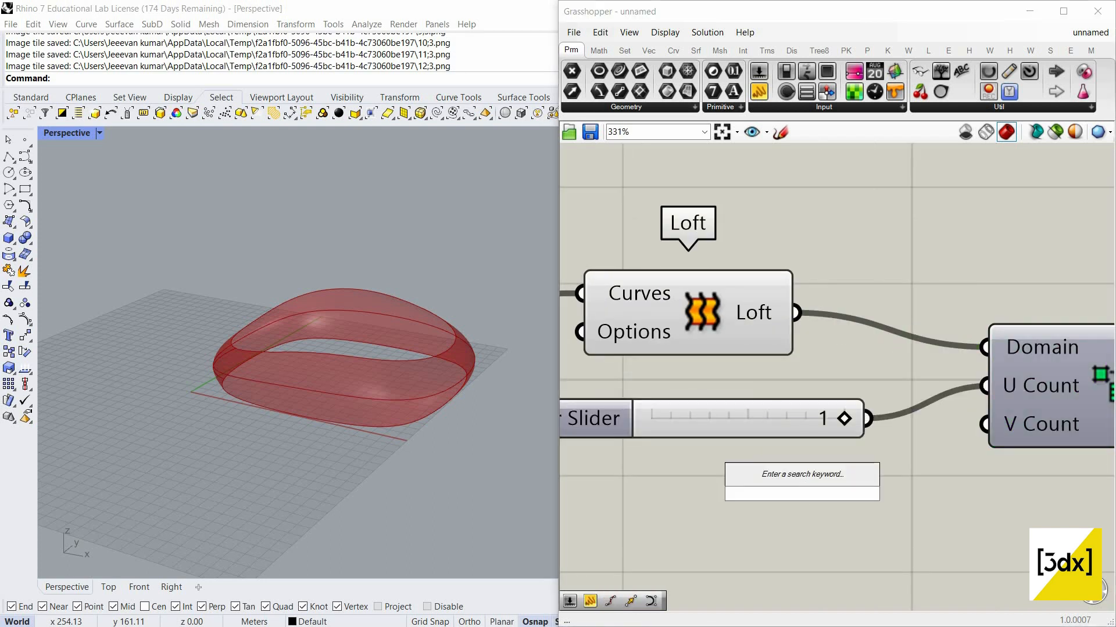
text(50)
key(Return)
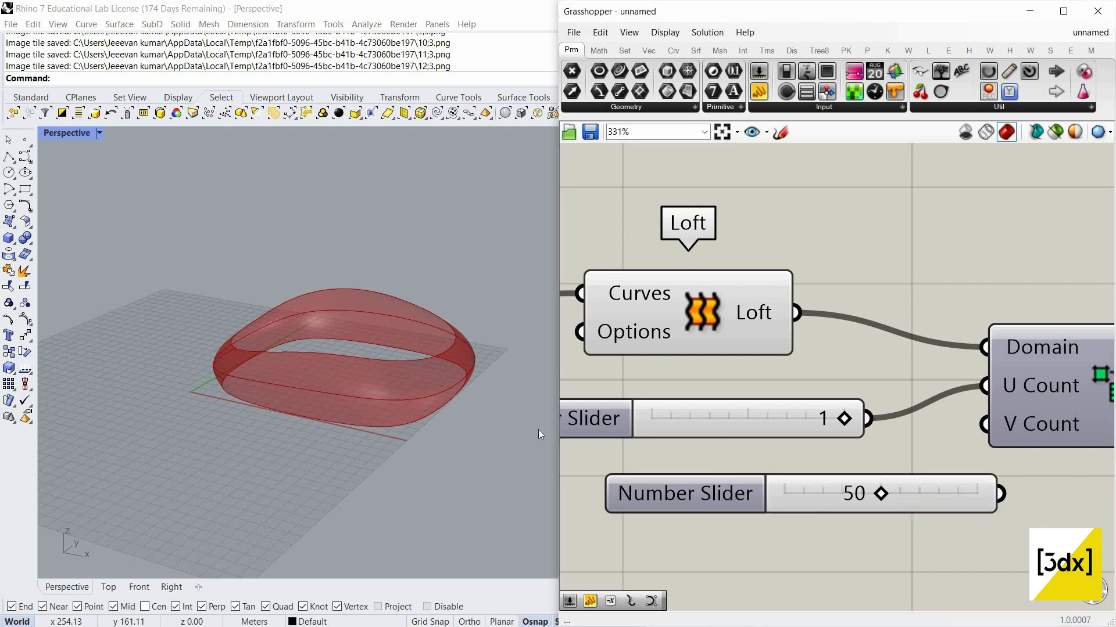
Connect the second number slider to Divide Domain²'s V Count and add an Isotrim component after Divide Domain²
drag(984, 424, 1001, 494)
scroll(786, 430, down, 5)
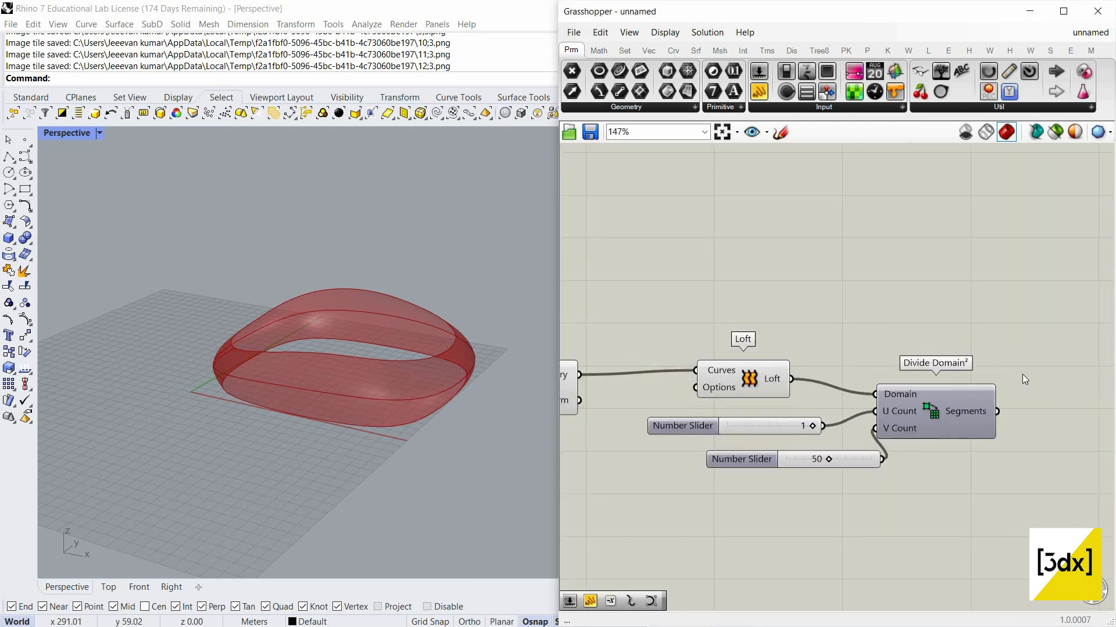
scroll(1019, 361, up, 3)
double_click(950, 378)
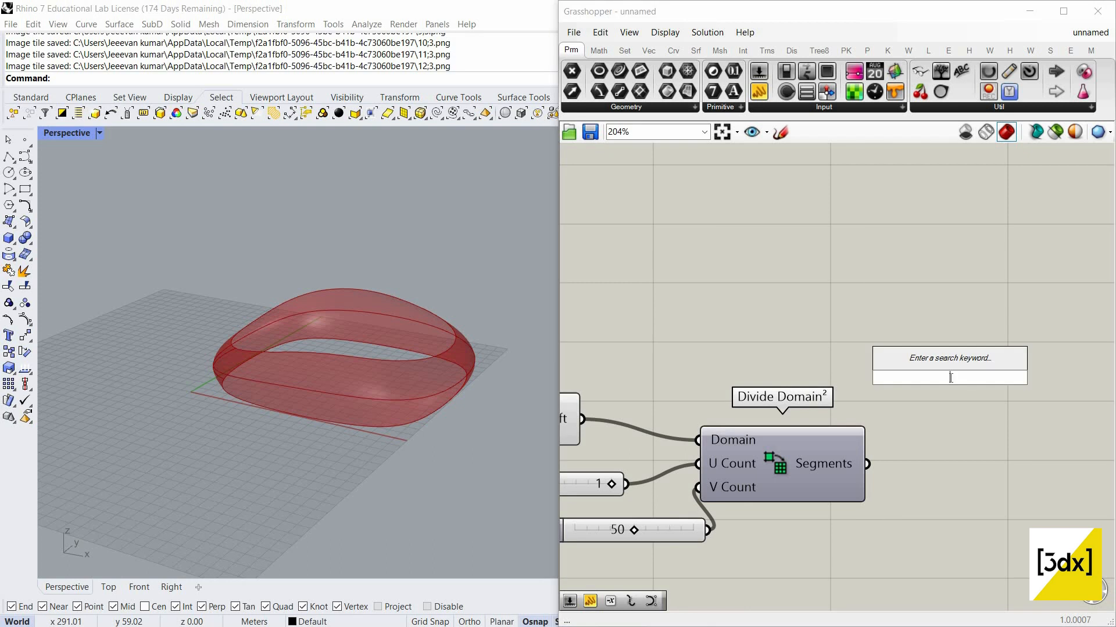
text(iso)
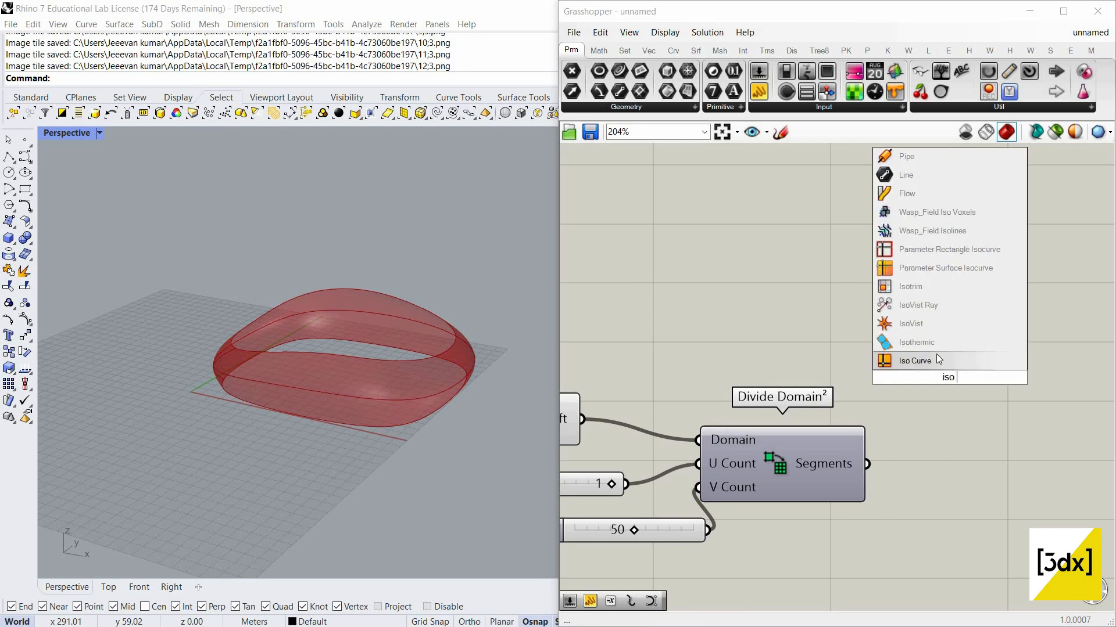
text( tr)
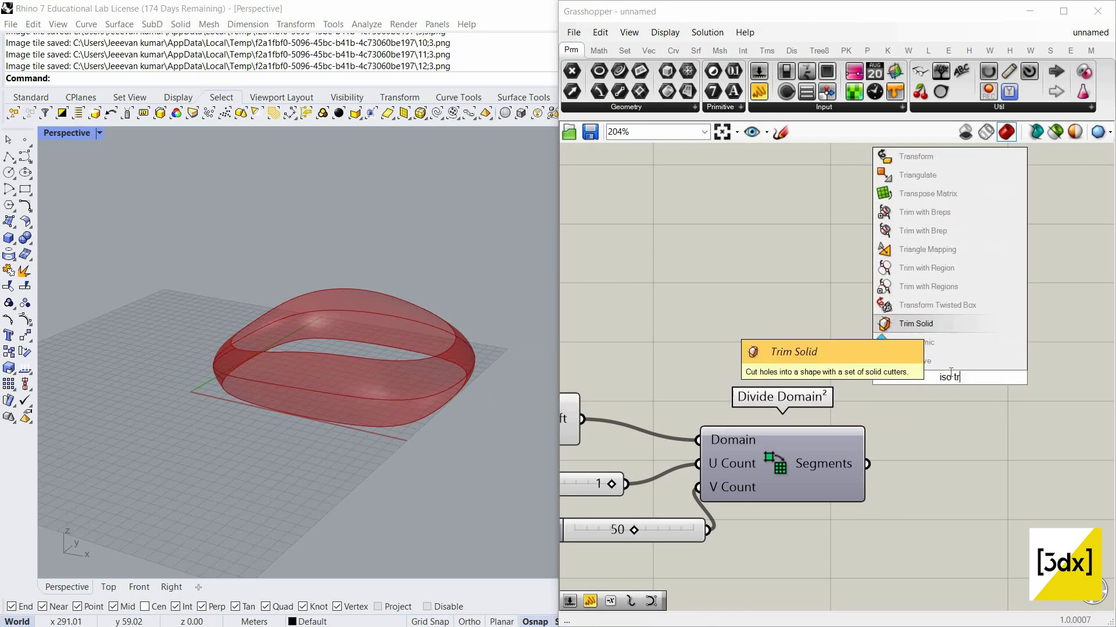
key(Down)
key(Down)
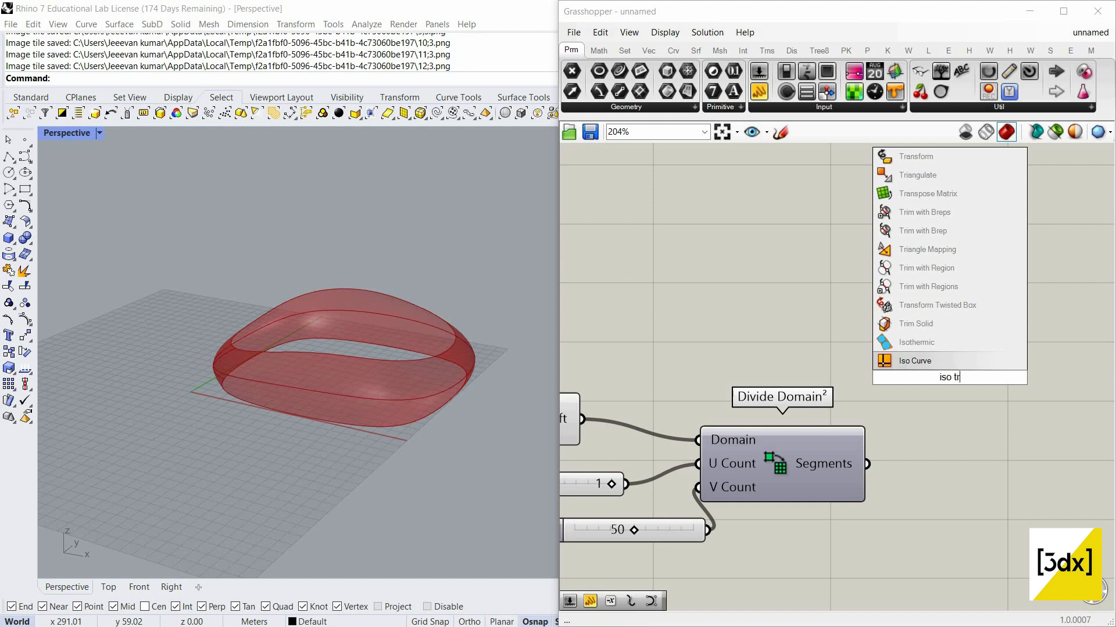
text(im)
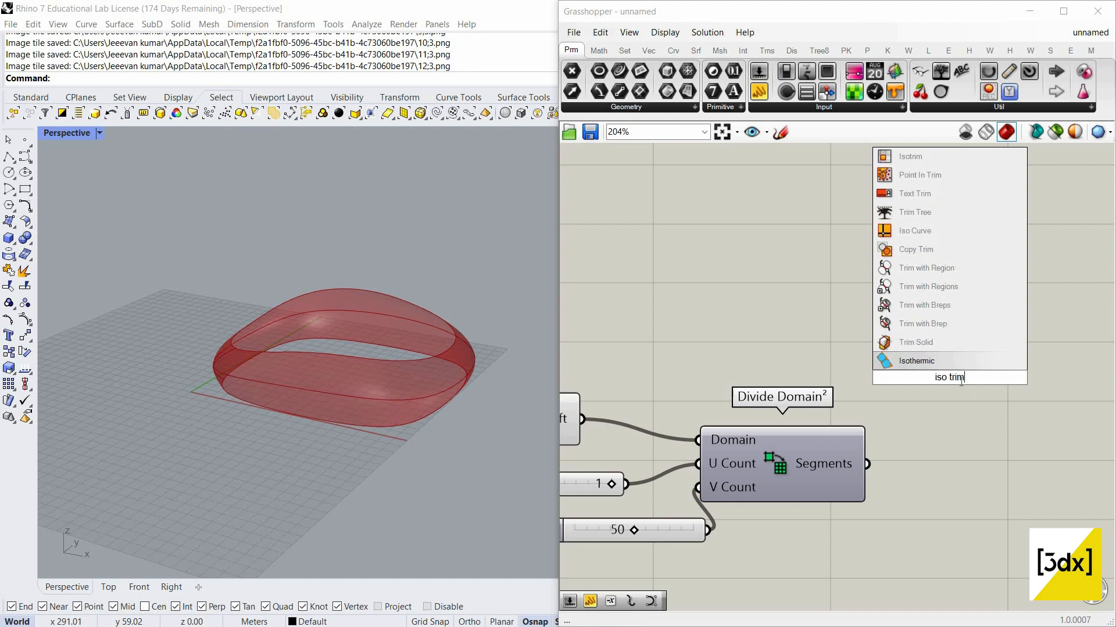
click(945, 160)
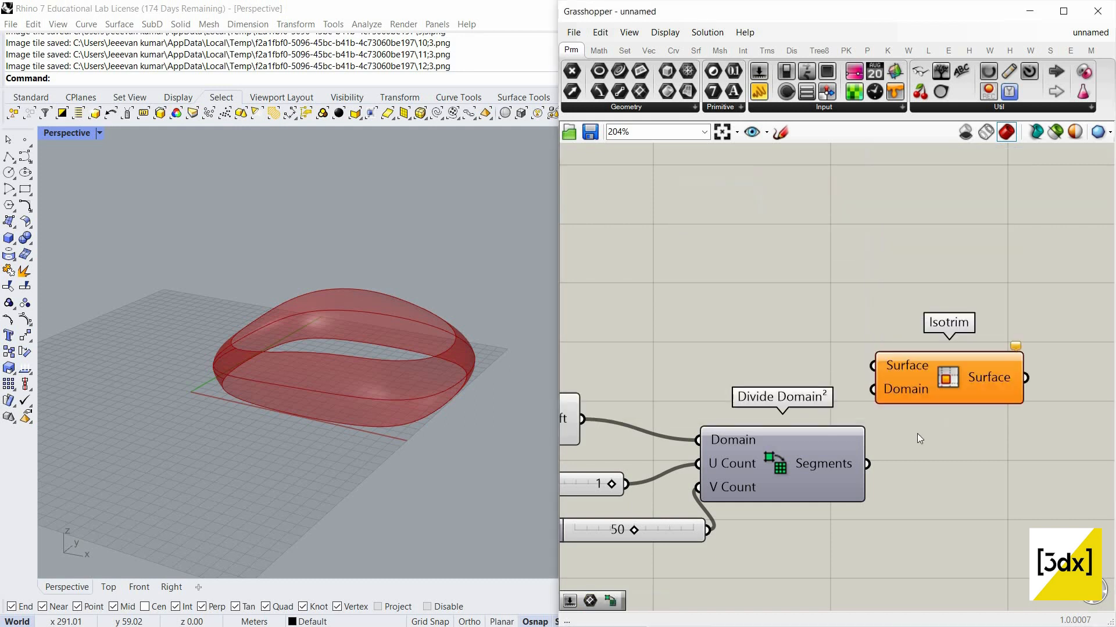
Connect the Loft output to Isotrim's Surface input and the Divide Domain² Segments output to its Domain input
scroll(929, 427, down, 3)
scroll(924, 423, up, 3)
drag(909, 351, 617, 403)
drag(908, 374, 903, 449)
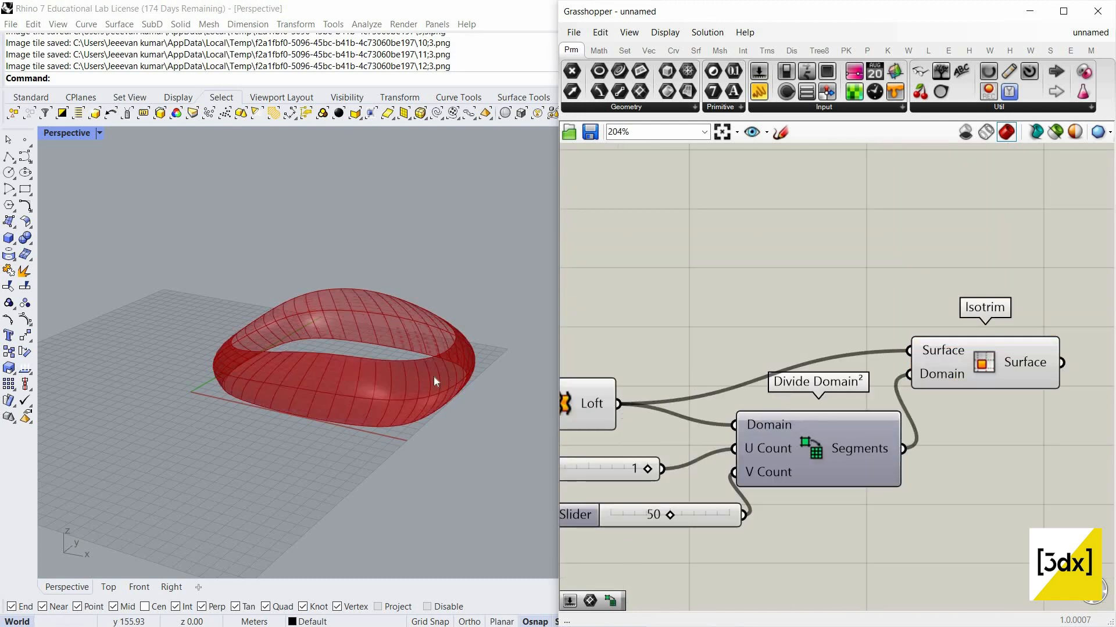
Set the V Count slider to 53 to divide the lofted surface more finely
scroll(529, 395, up, 5)
scroll(504, 410, down, 5)
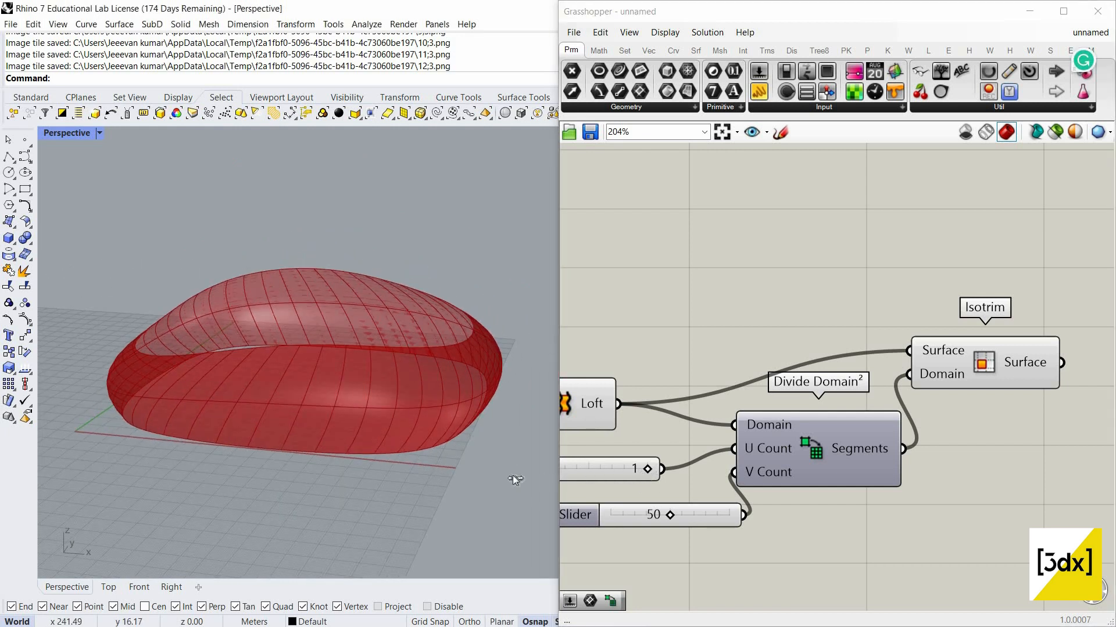
drag(512, 475, 643, 458)
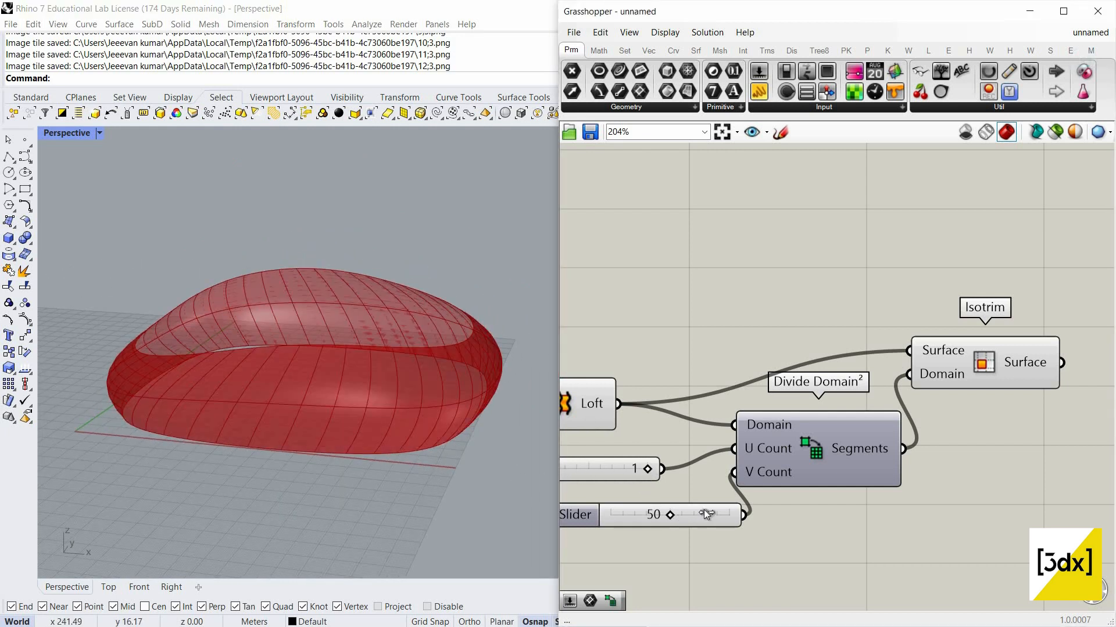
drag(705, 514, 677, 516)
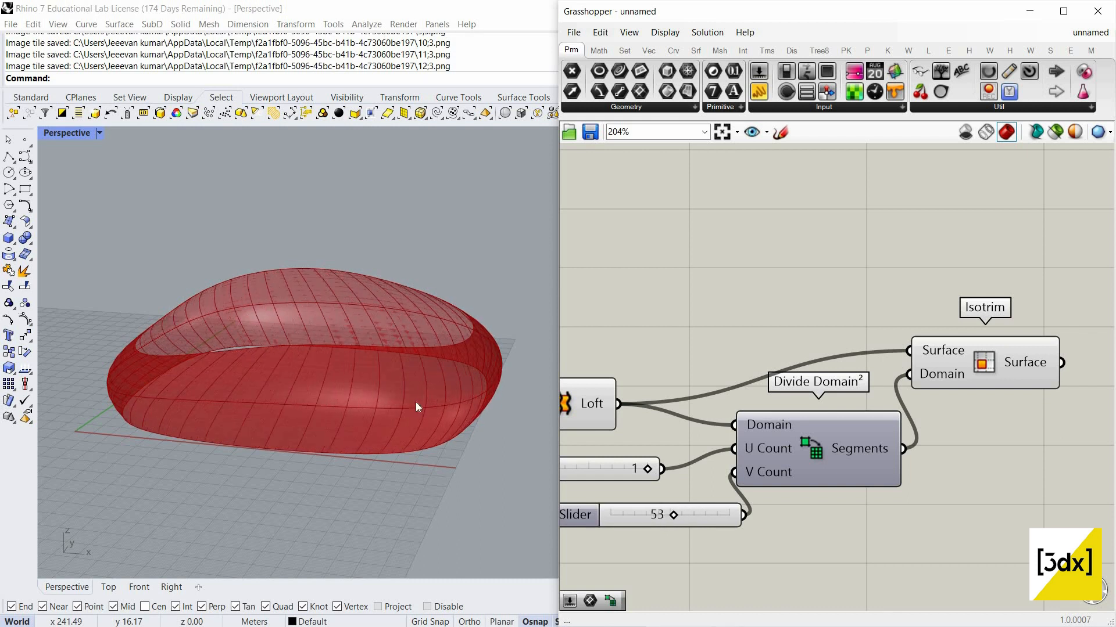
Turn off the preview of Loft and Divide Domain², leaving Isotrim's preview on
scroll(416, 402, down, 5)
scroll(683, 329, down, 4)
drag(836, 541, 546, 337)
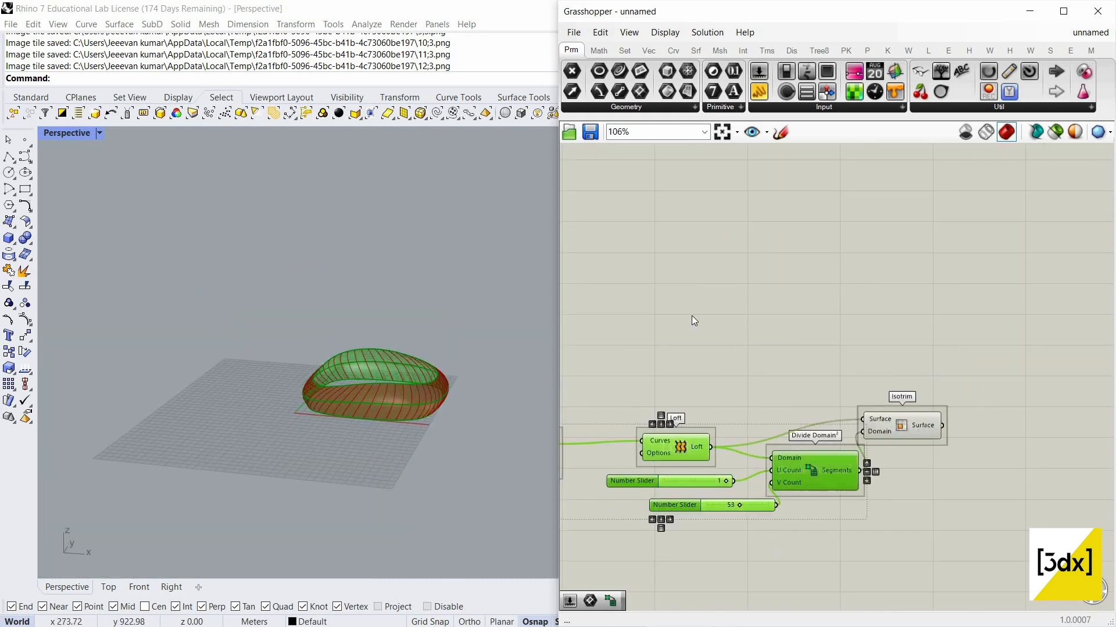
right_click(691, 316)
click(691, 317)
Examine the isotrimmed strips of the lofted ring from several angles and from above
scroll(407, 386, up, 8)
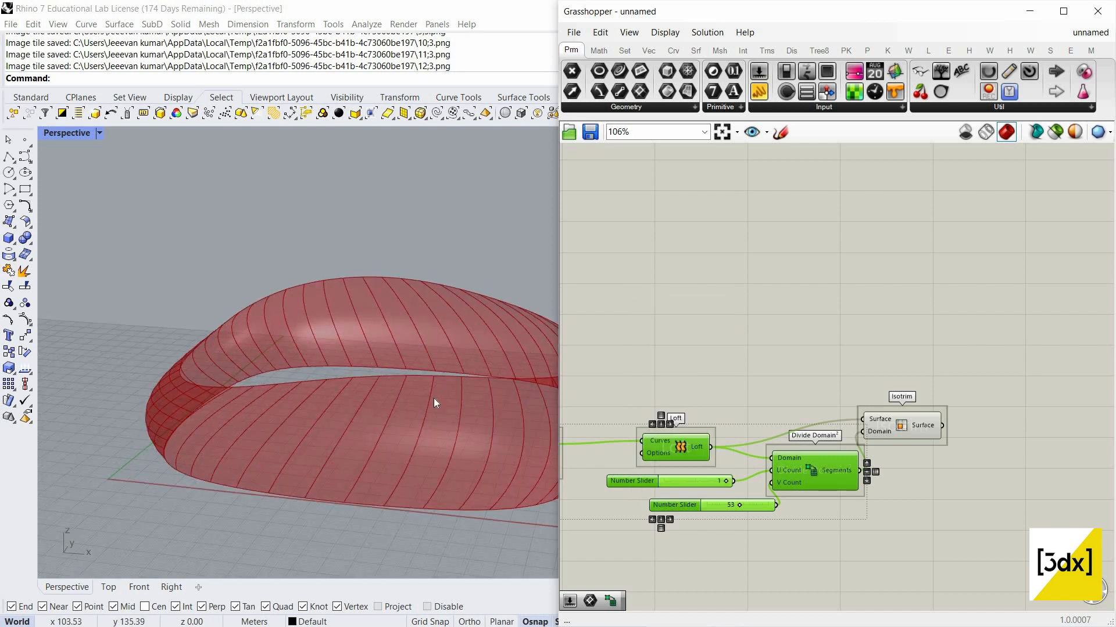
scroll(430, 395, down, 4)
scroll(416, 381, up, 8)
right_drag(528, 369, 433, 347)
scroll(405, 396, down, 6)
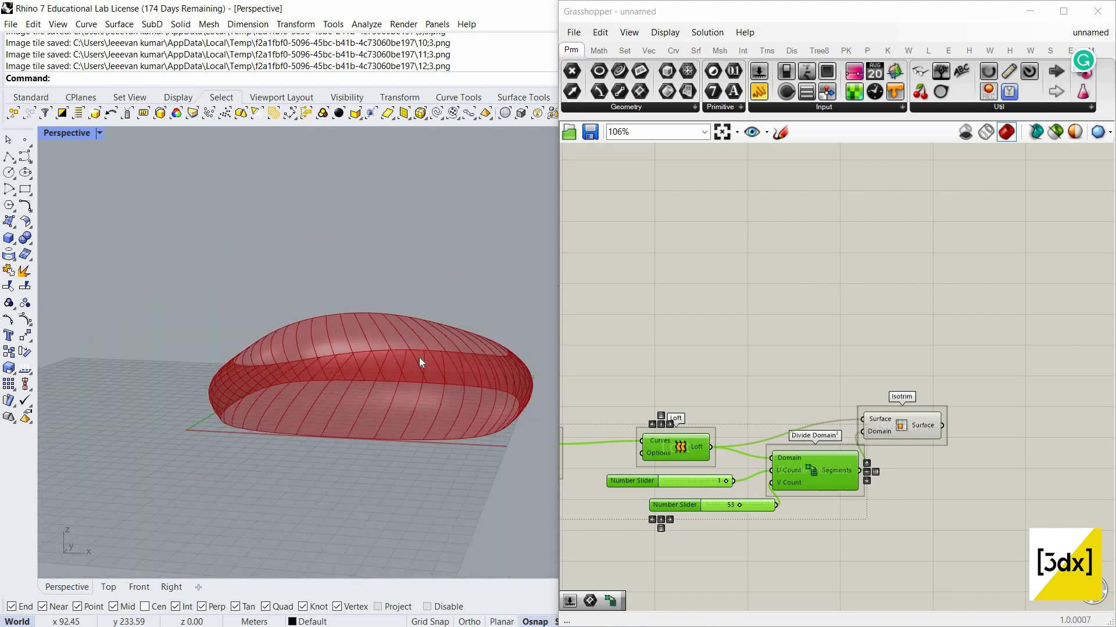
scroll(422, 364, up, 4)
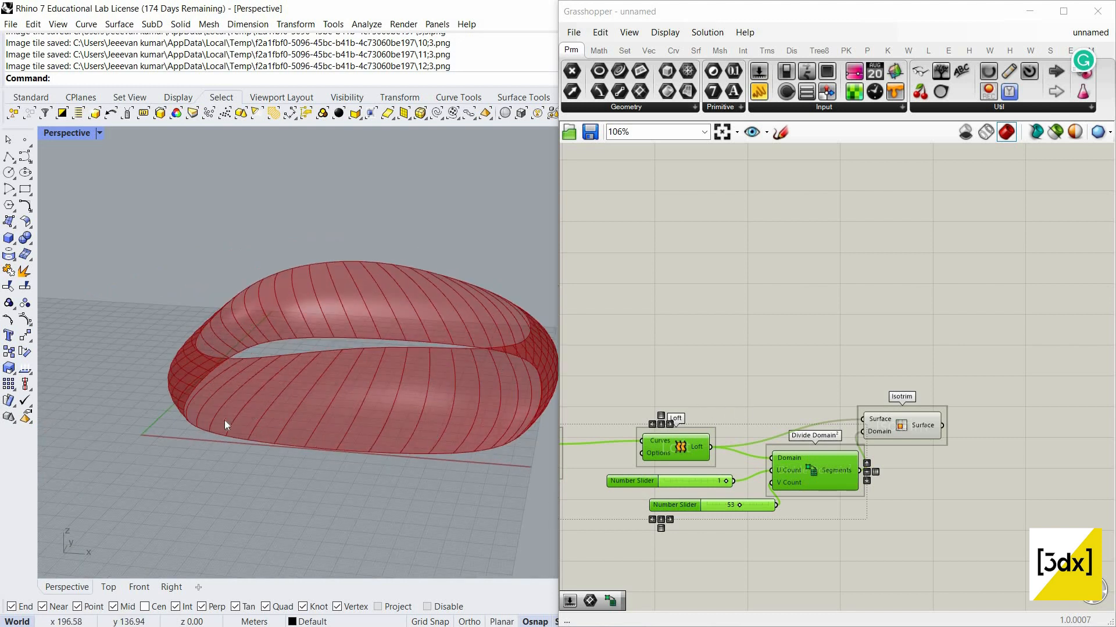
scroll(224, 420, down, 5)
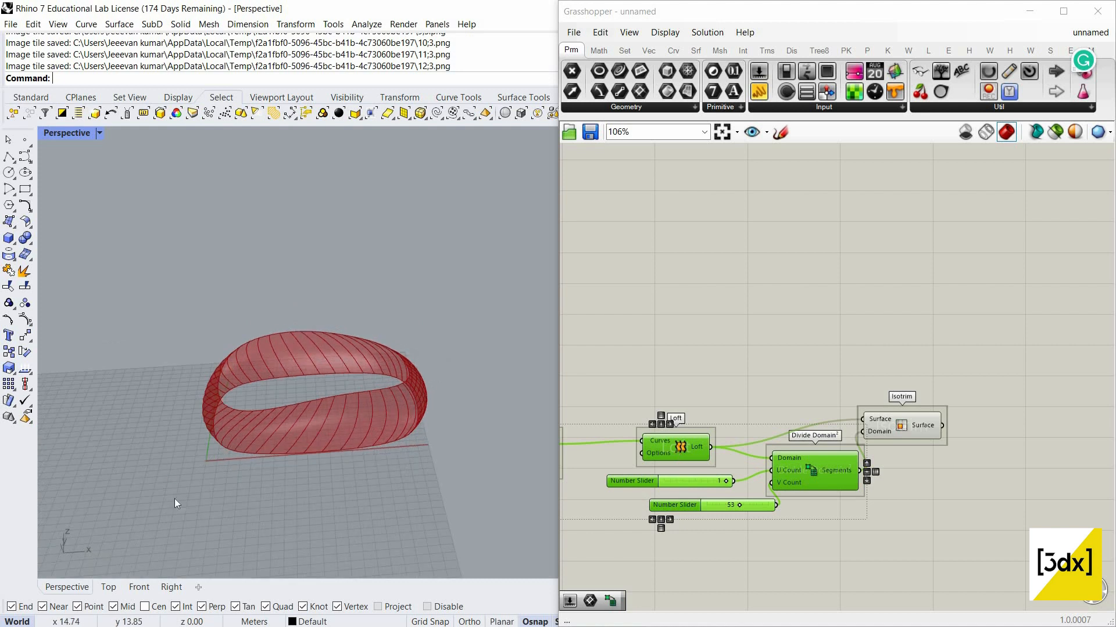
right_drag(320, 478, 194, 316)
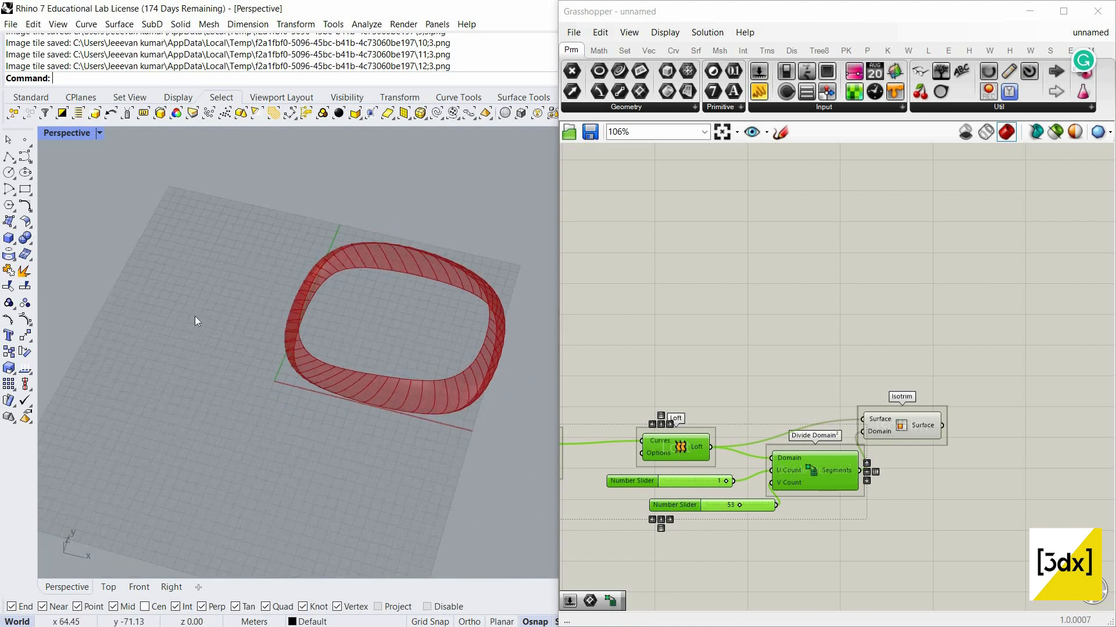
scroll(330, 336, up, 5)
scroll(309, 387, down, 5)
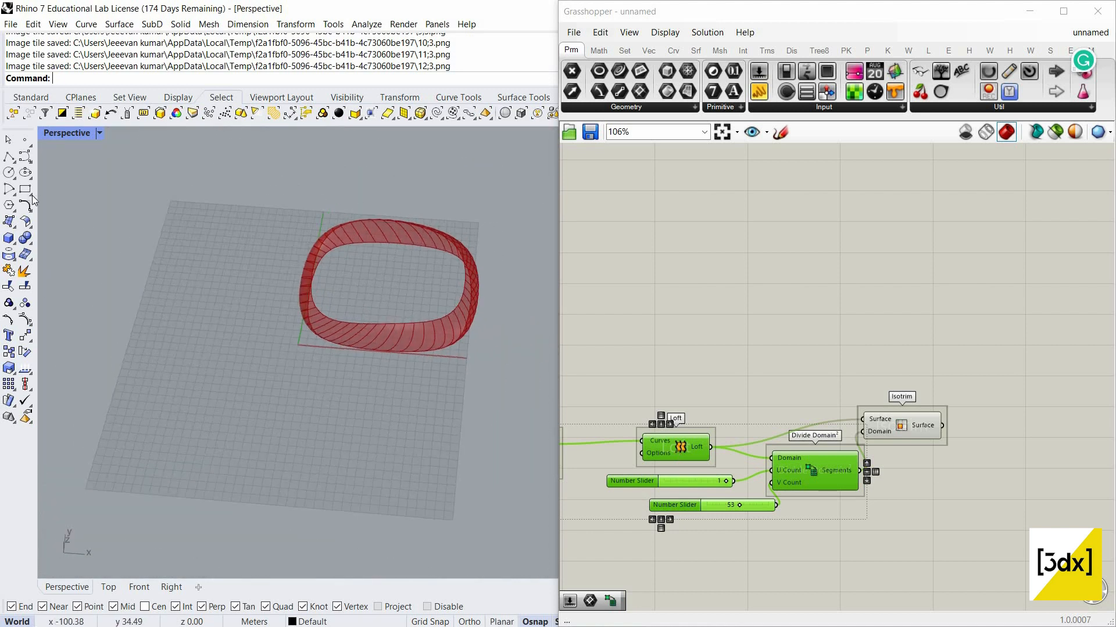
Draw a long, narrow rectangle on the ground plane in Rhino, just in front of the lofted ring near the origin
scroll(350, 409, up, 6)
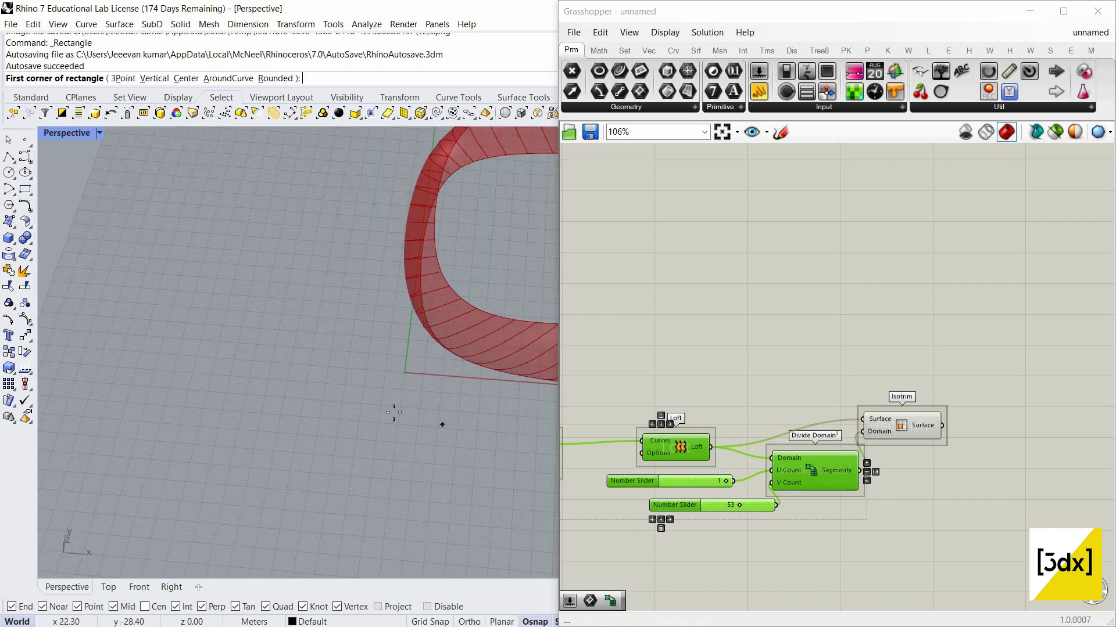
scroll(371, 408, down, 3)
scroll(366, 399, up, 3)
click(363, 396)
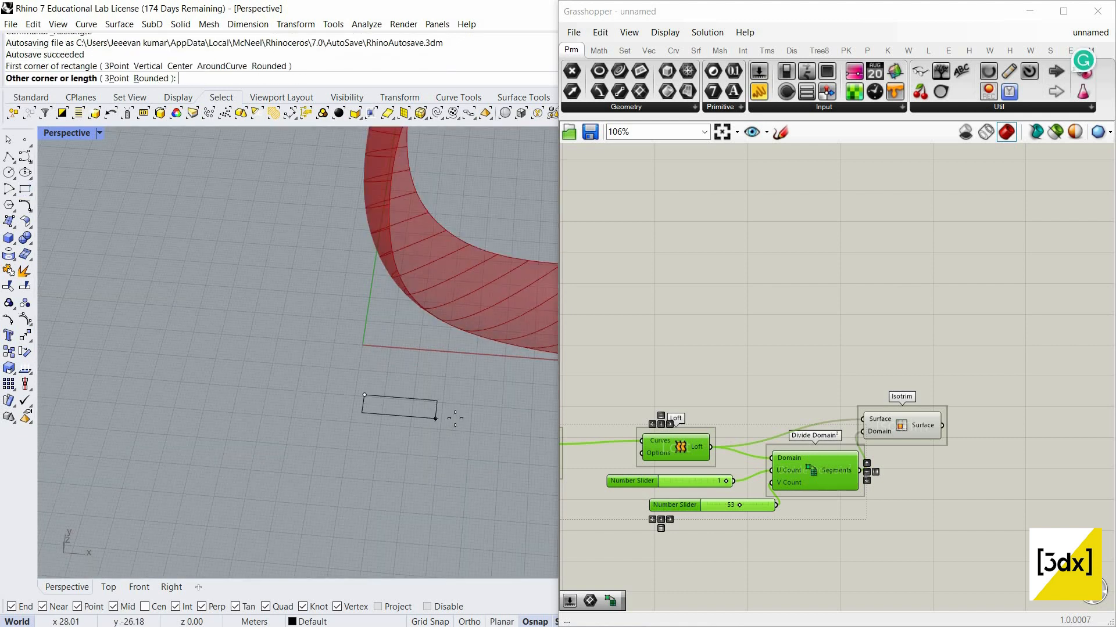
click(455, 417)
scroll(442, 422, up, 3)
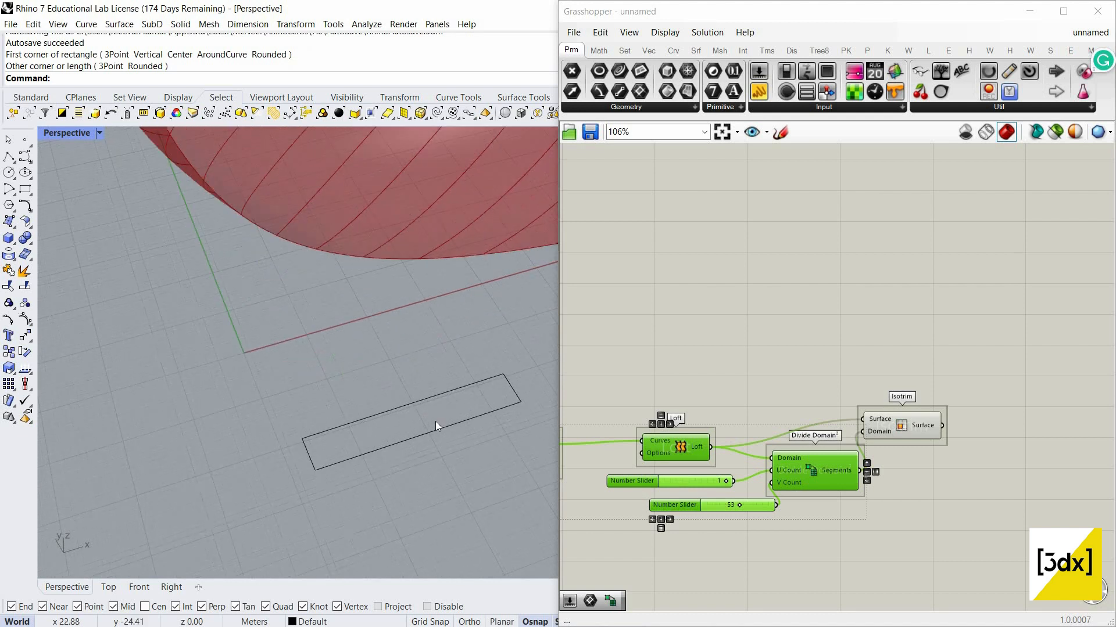
Draw a centre line through the rectangle between the midpoints of its two short sides
key(Return)
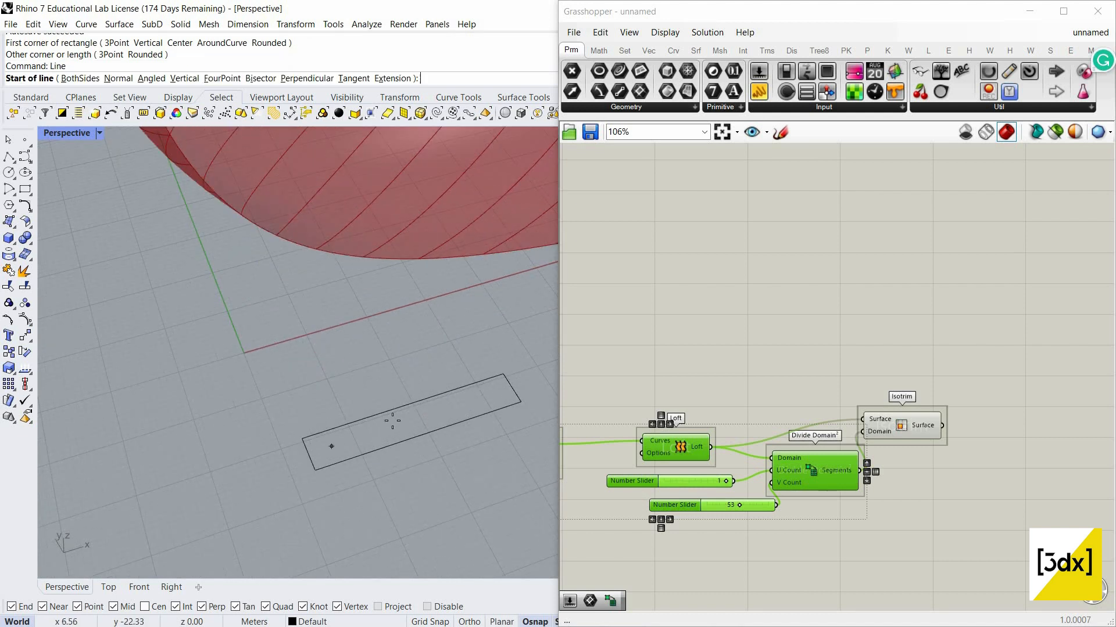
click(309, 453)
click(512, 388)
scroll(420, 428, up, 2)
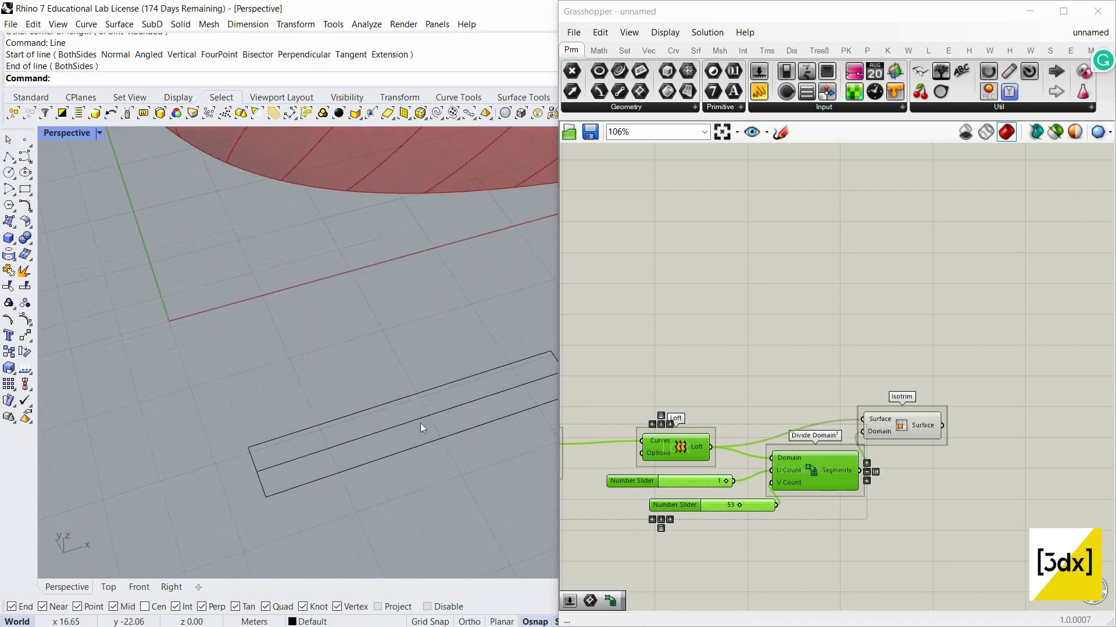
Draw a vertical line about 2.6 m tall from the midpoint of the rectangle's centre line
key(Return)
text(v)
key(Return)
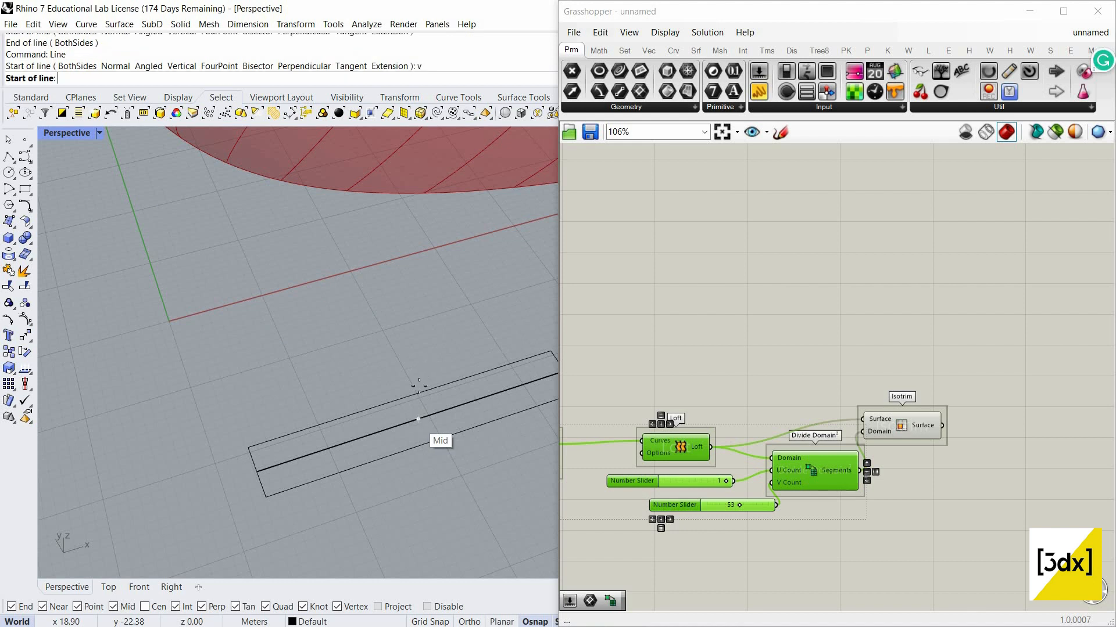
click(419, 386)
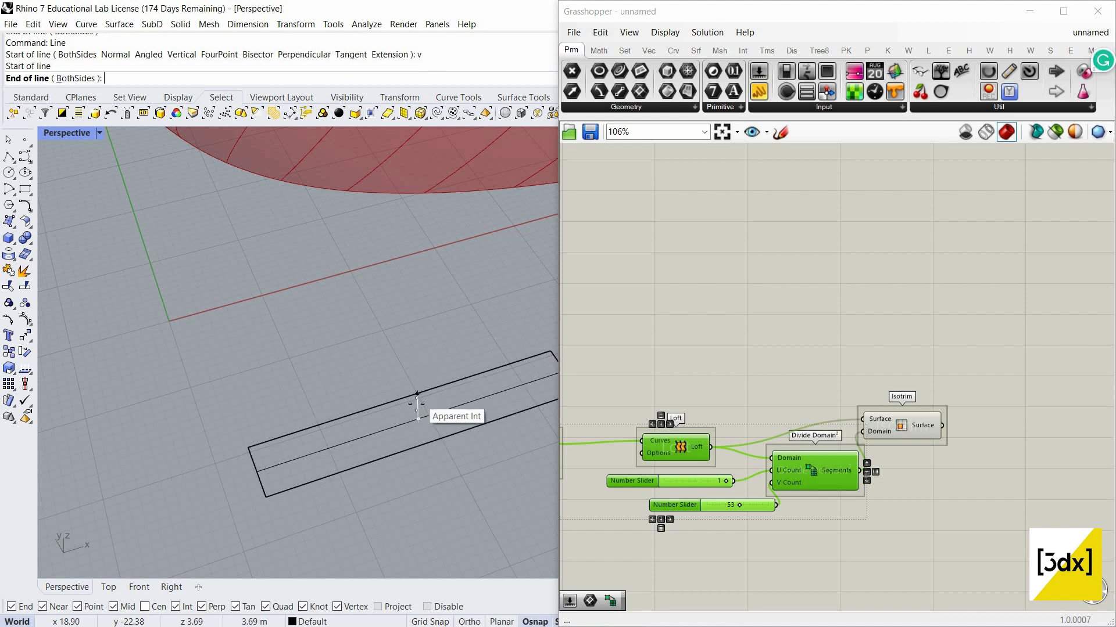
mouse_move(418, 414)
right_down()
mouse_move(485, 375)
mouse_move(446, 401)
mouse_move(11, 204)
right_up()
click(469, 414)
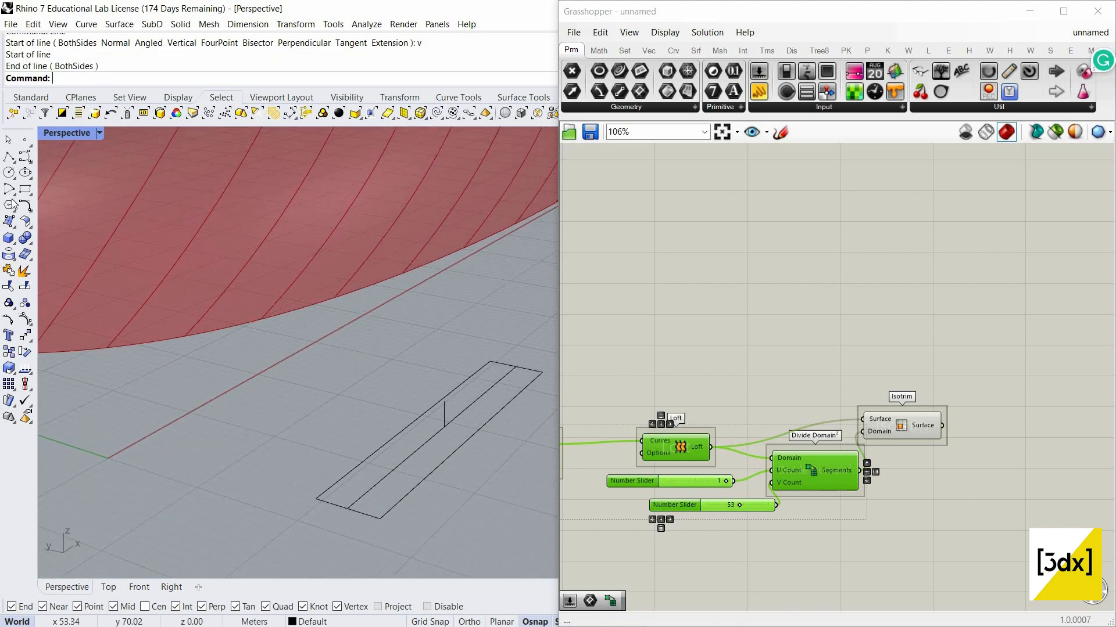
click(12, 193)
click(39, 197)
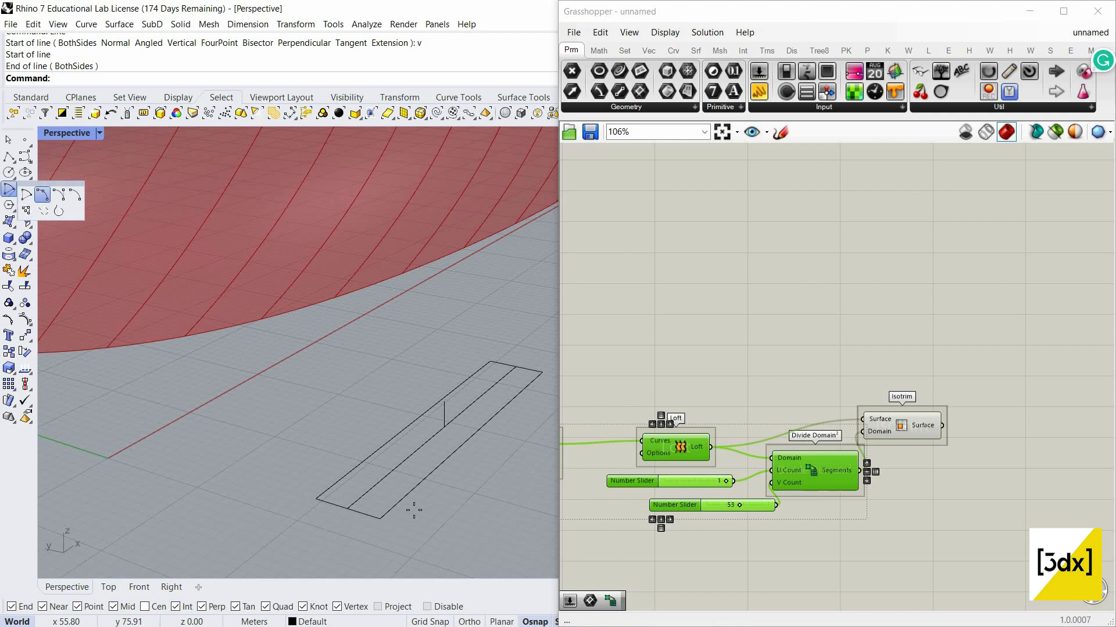
click(348, 509)
click(444, 427)
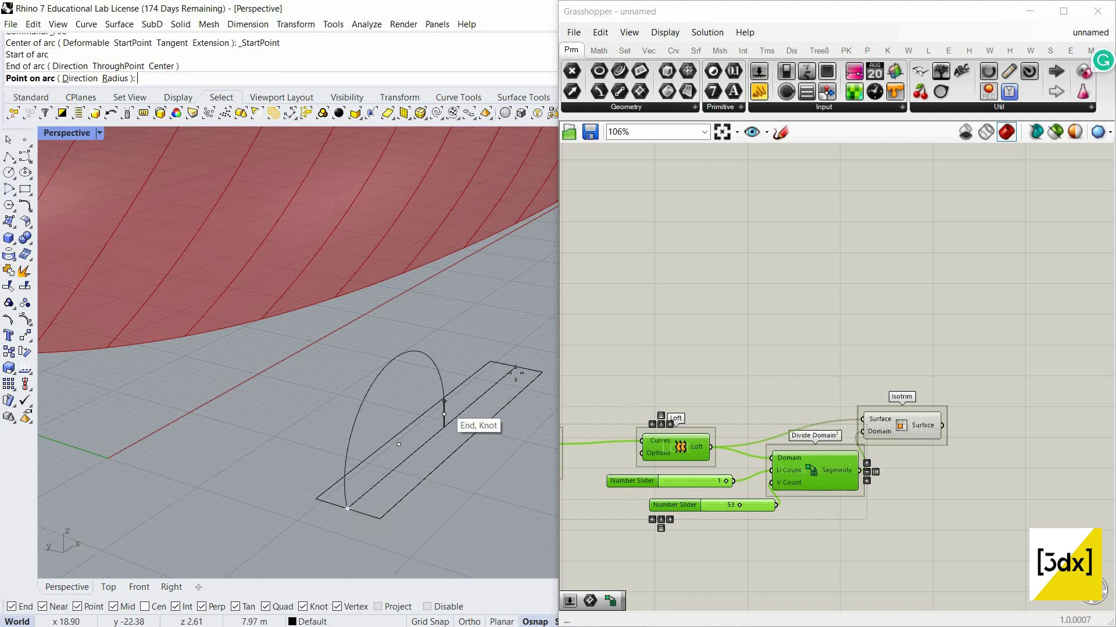
key(Escape)
Draw an arc between the rectangle's short-side midpoints through a point on the vertical line, and delete the vertical line
right_click(515, 367)
click(515, 367)
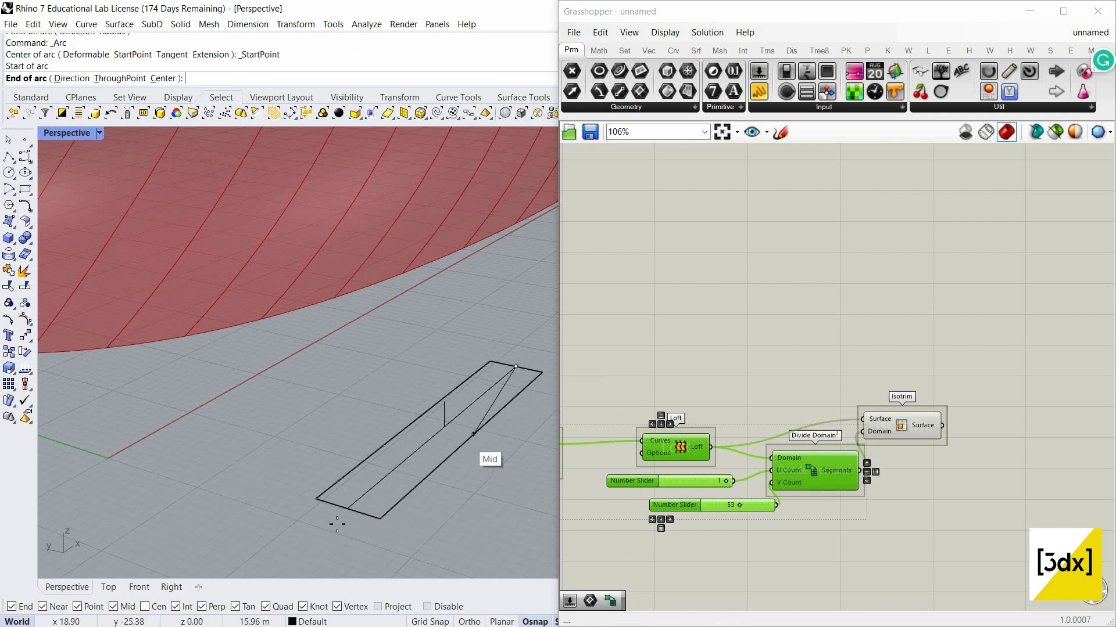
click(347, 509)
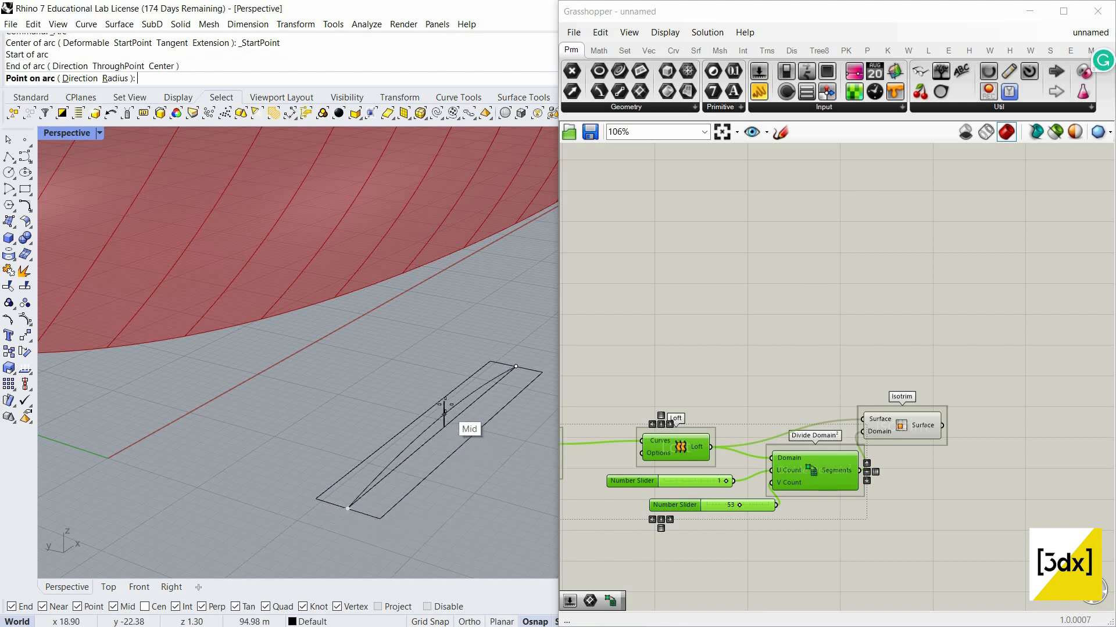
click(445, 404)
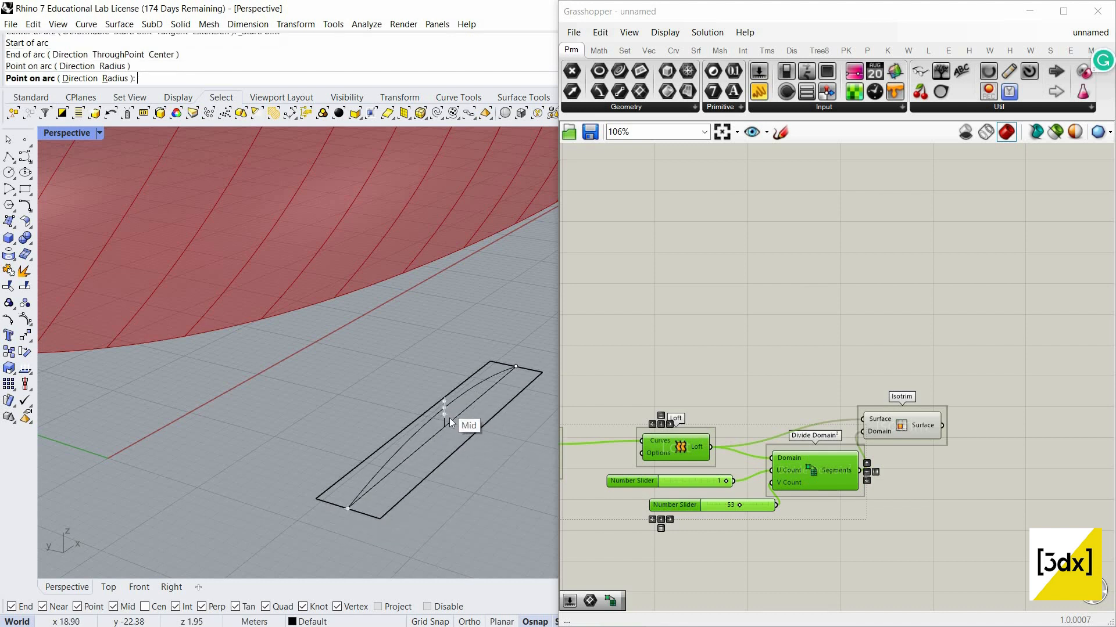
click(445, 416)
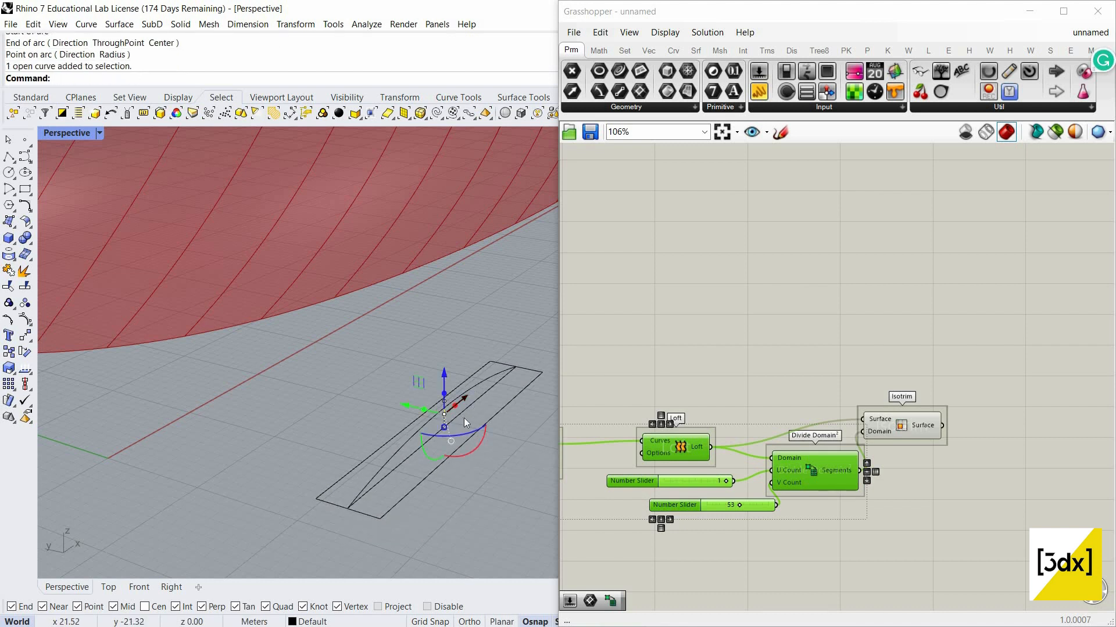
key(Delete)
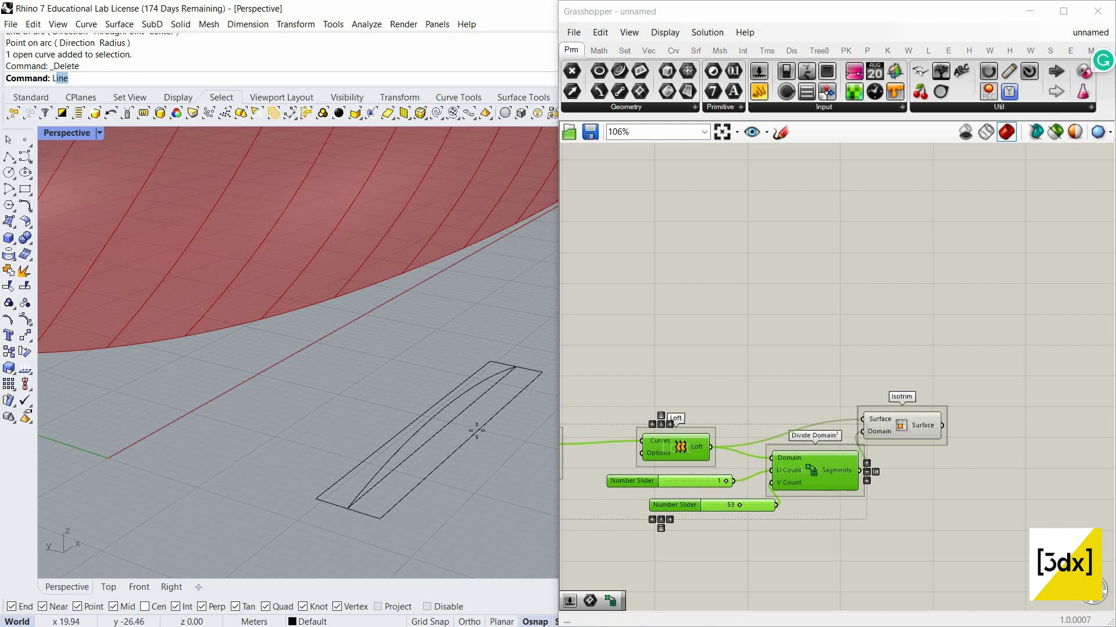
Draw a cross line between the midpoint of the rectangle's near long side and the midpoint of its centre line
key(Return)
click(474, 430)
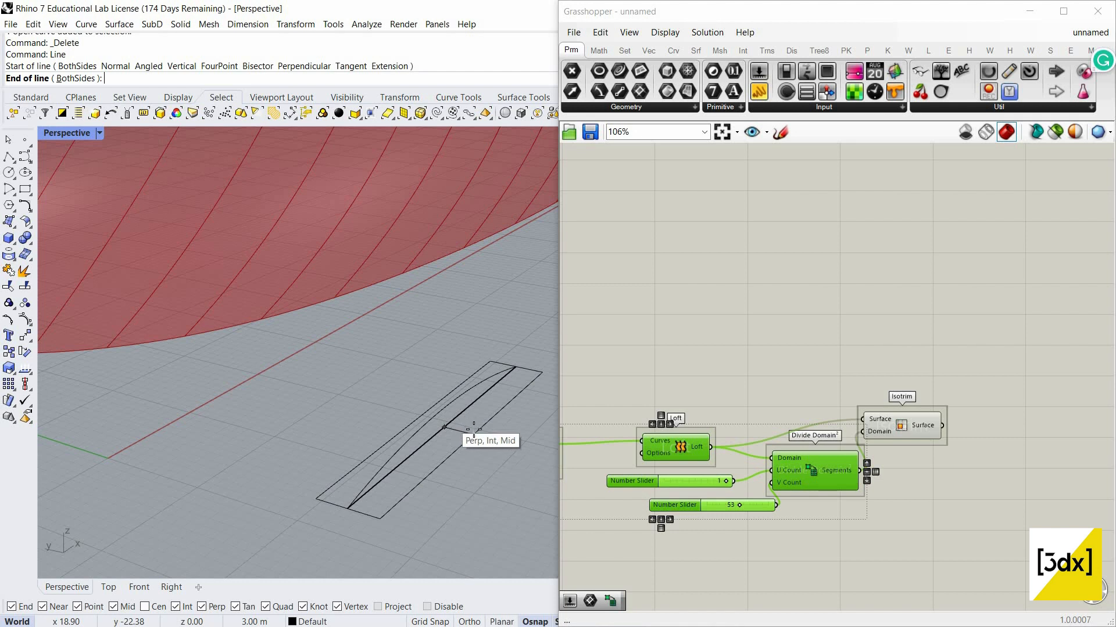
click(446, 427)
key(Return)
click(474, 433)
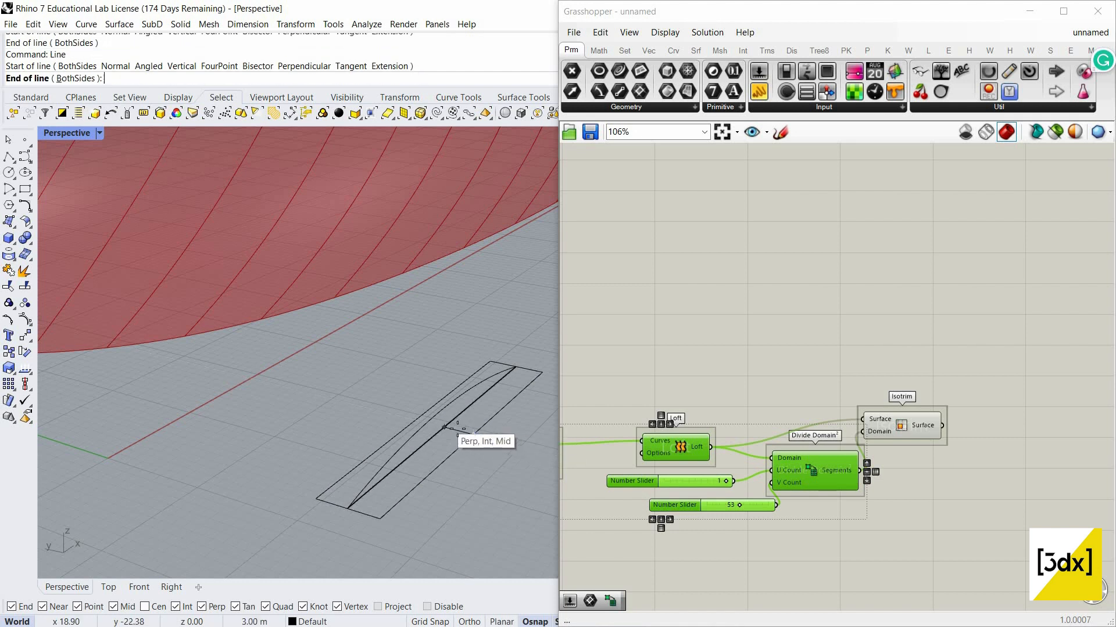
click(457, 428)
Draw a vertical line about 3.4 m tall from the midpoint of the short cross line, ending at its apparent intersection with the arc
key(Return)
text(v)
key(Return)
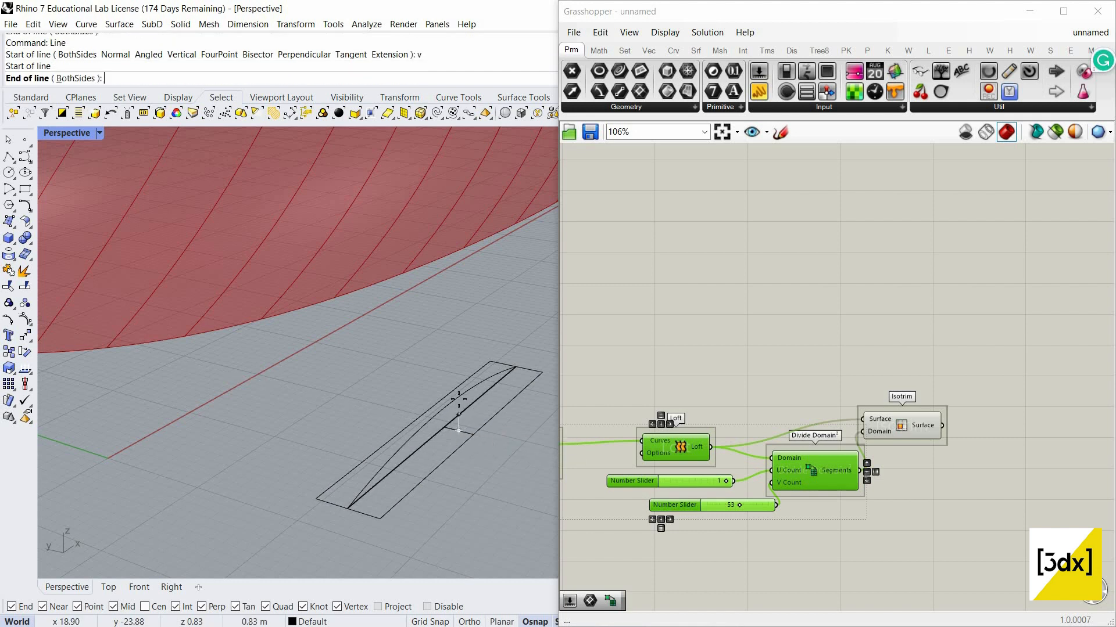
click(458, 430)
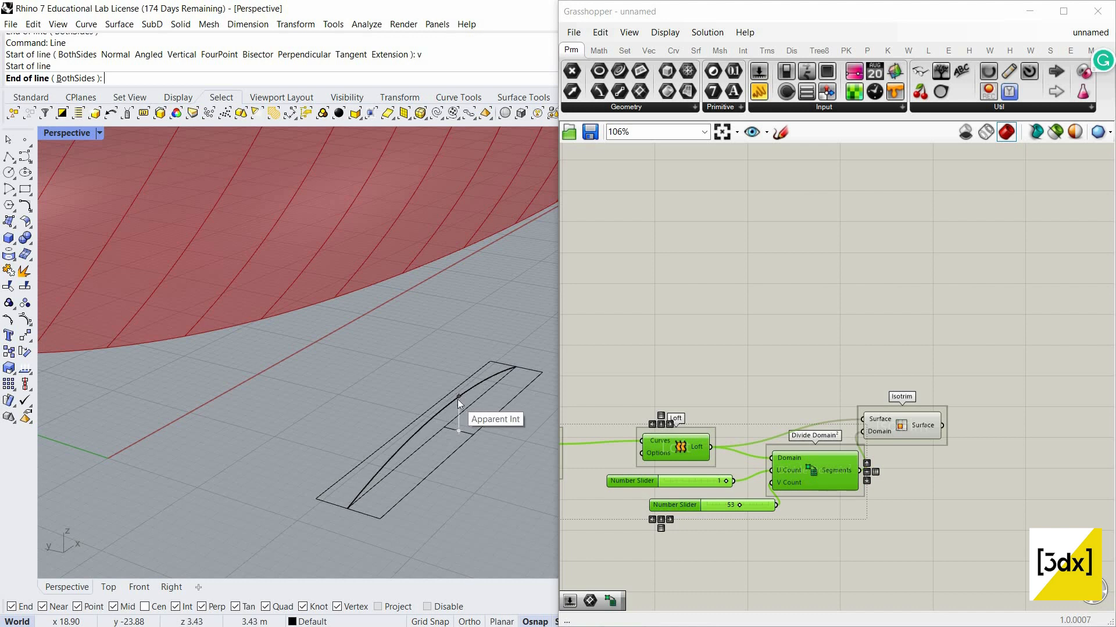
click(459, 400)
Draw a second arc between the two corners of the rectangle's near long side, passing through the top of the vertical line
right_drag(458, 399, 425, 494)
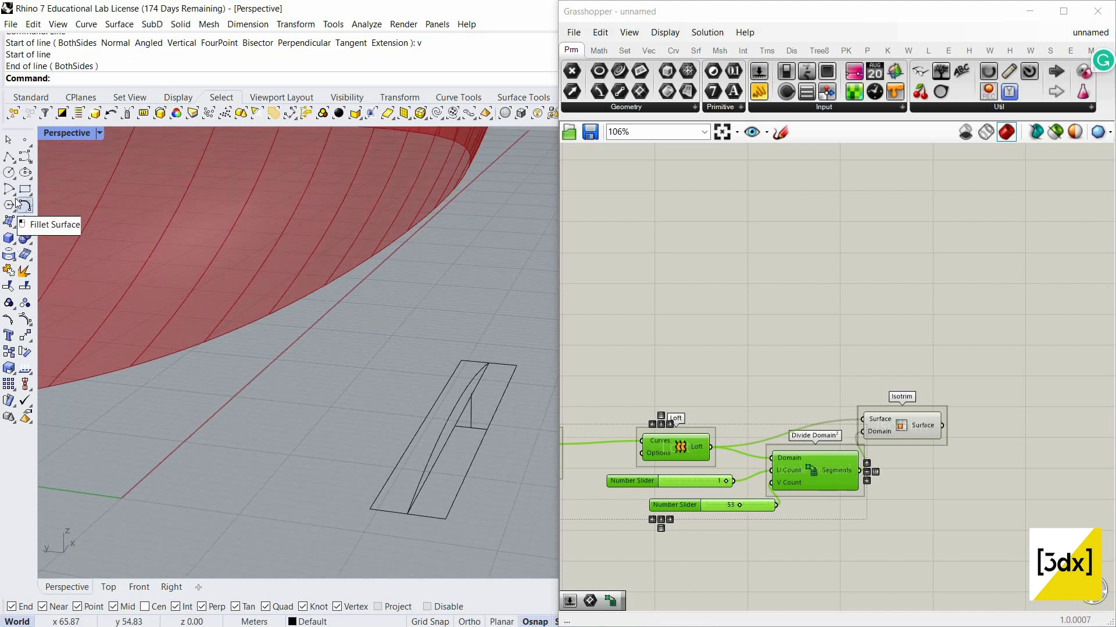
click(8, 189)
click(26, 194)
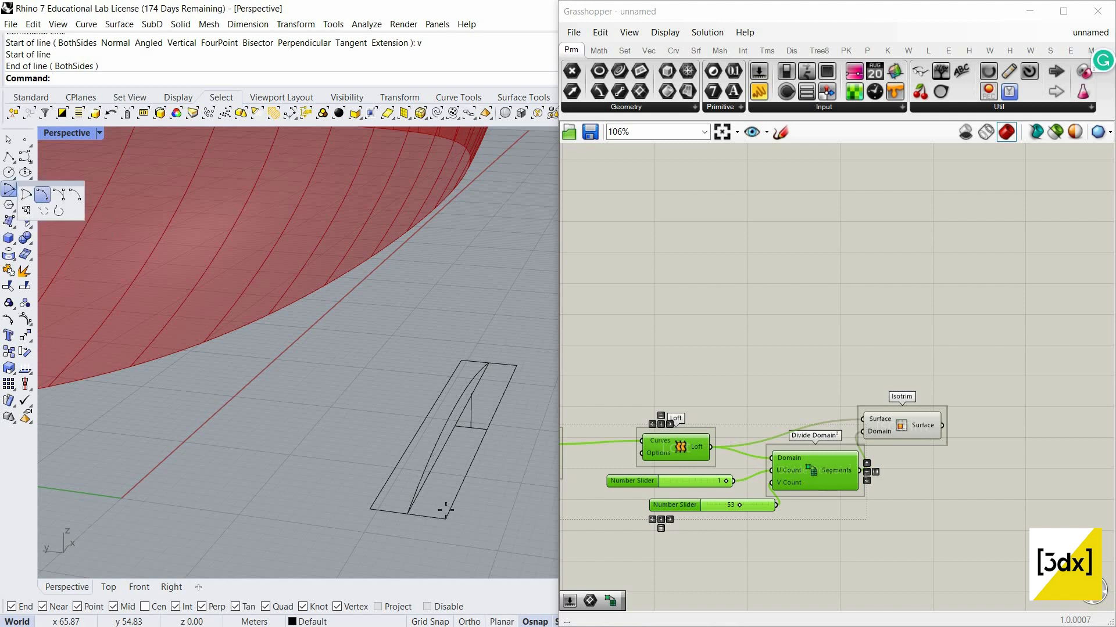
click(445, 518)
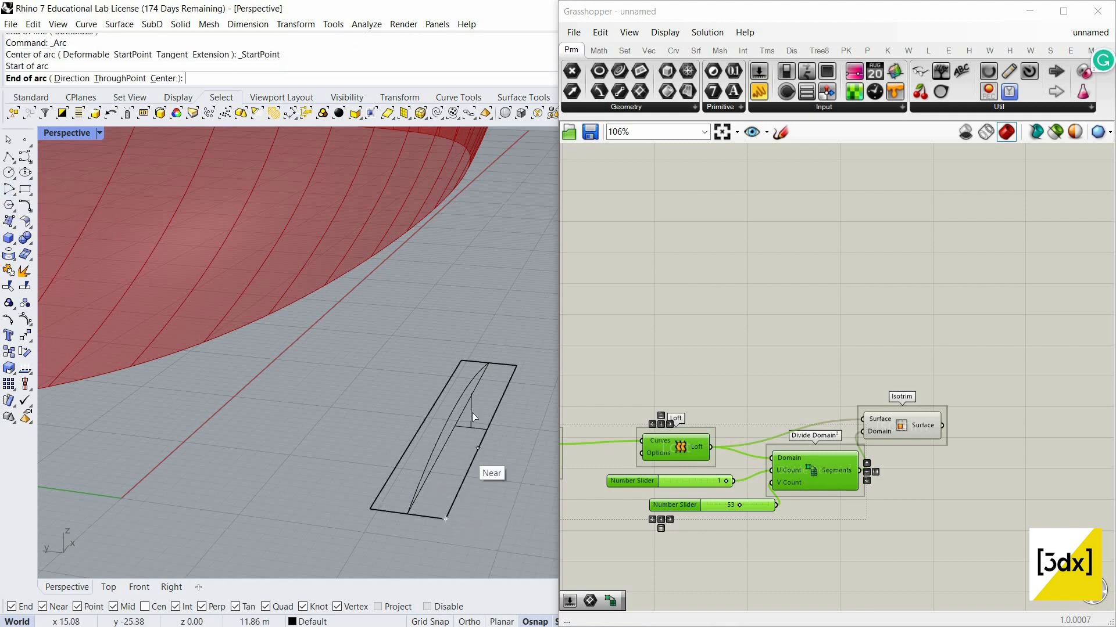
click(516, 366)
key(Escape)
right_click(517, 366)
click(516, 366)
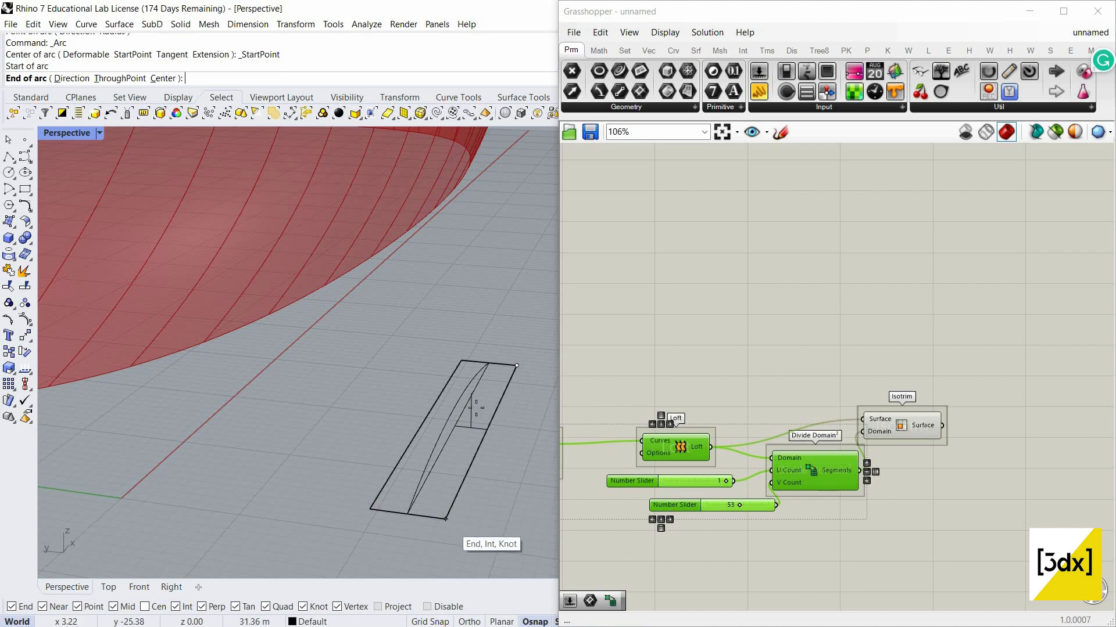
click(446, 519)
click(503, 423)
right_drag(504, 422, 512, 435)
right_click(511, 435)
key(Escape)
right_drag(452, 472, 439, 438)
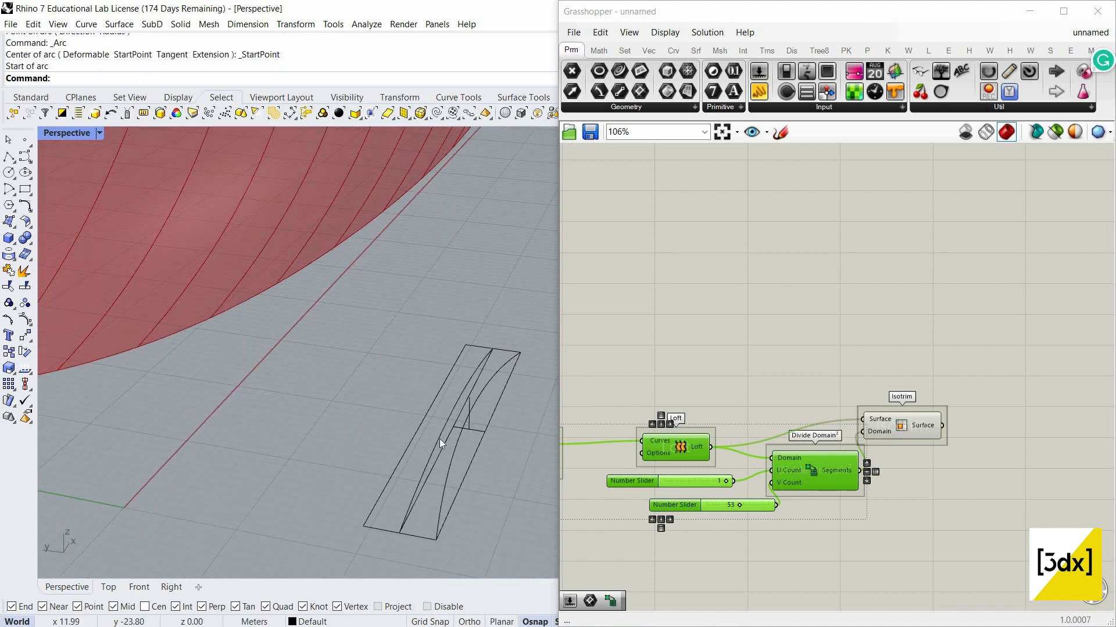
click(471, 409)
shift+click(480, 365)
right_drag(343, 443, 438, 409)
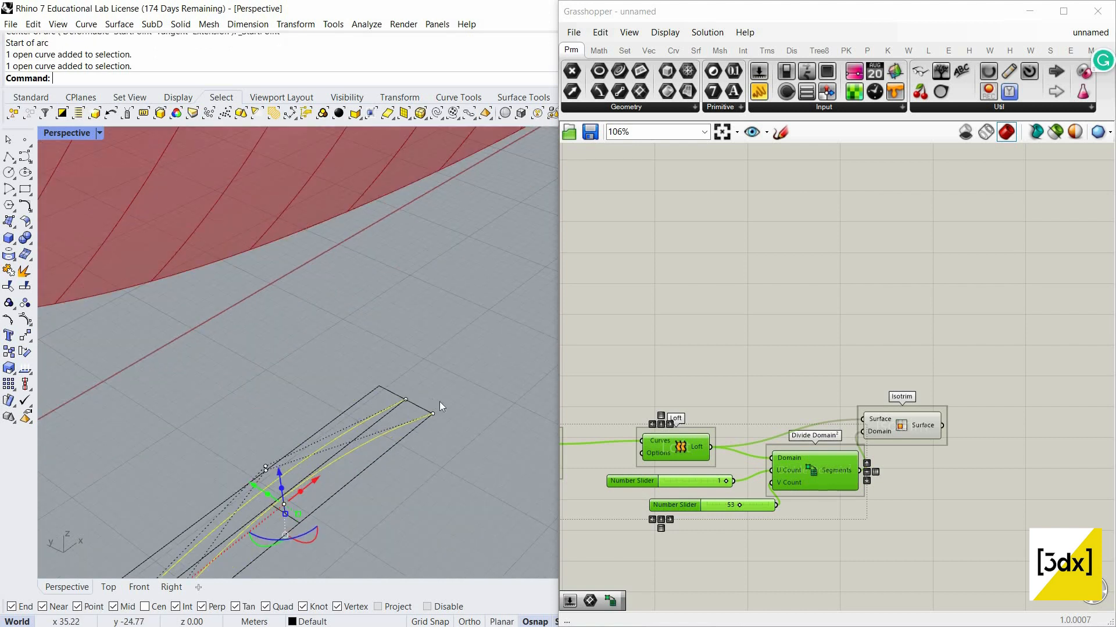
scroll(425, 389, down, 6)
scroll(426, 389, up, 5)
click(419, 387)
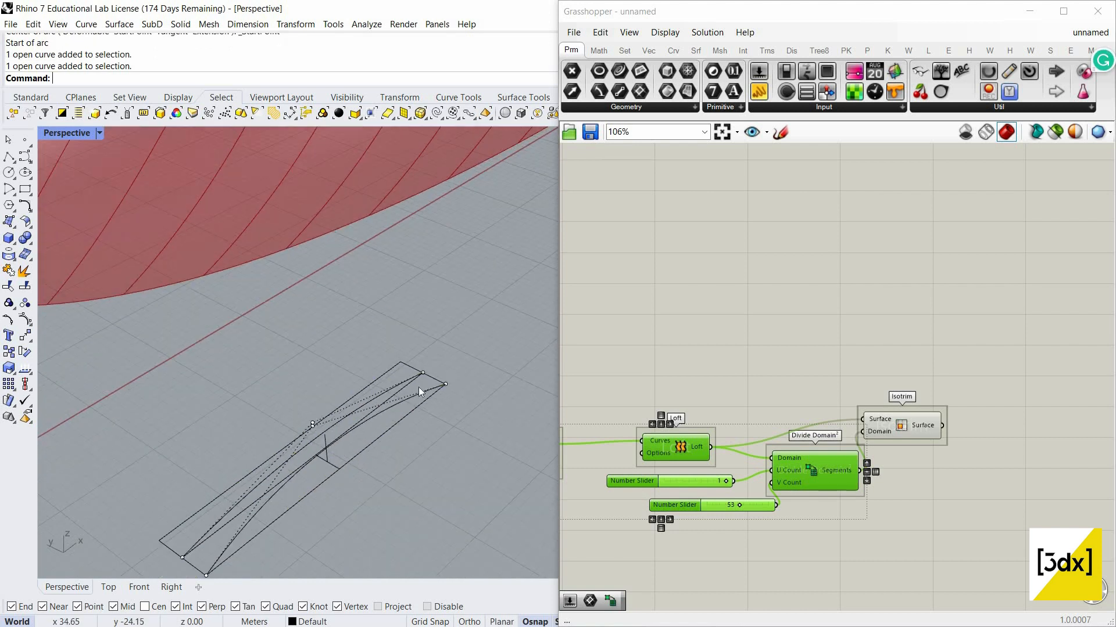
scroll(418, 387, up, 3)
shift+click(430, 363)
right_drag(437, 361, 372, 425)
key(Escape)
Draw a short line connecting the ends of the two arcs at the rectangle's far short side
scroll(438, 376, up, 2)
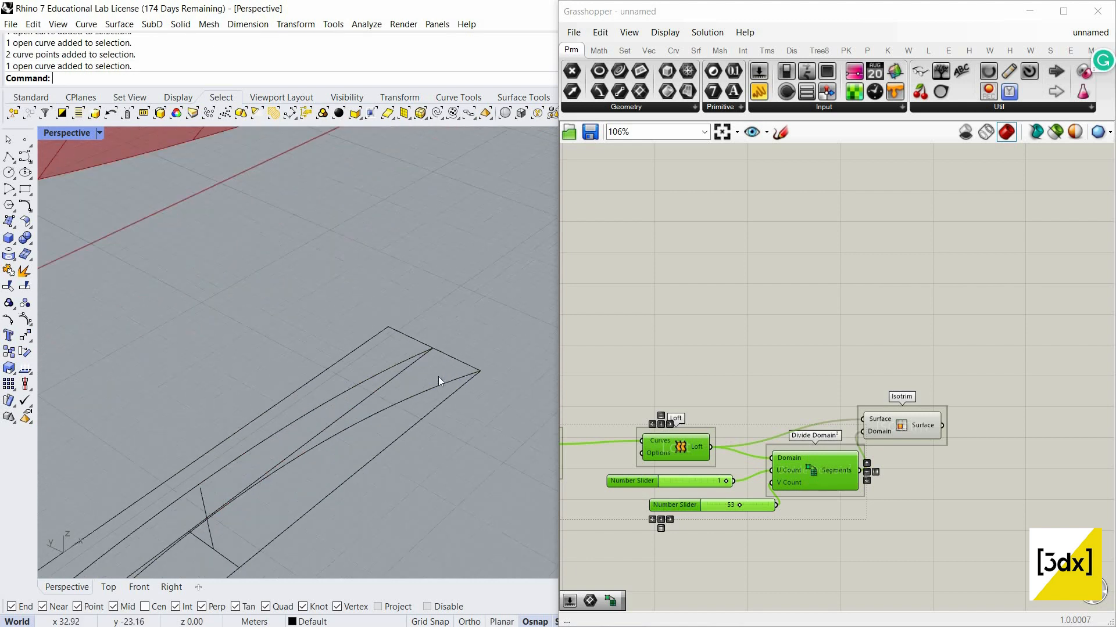
text(Line)
key(Return)
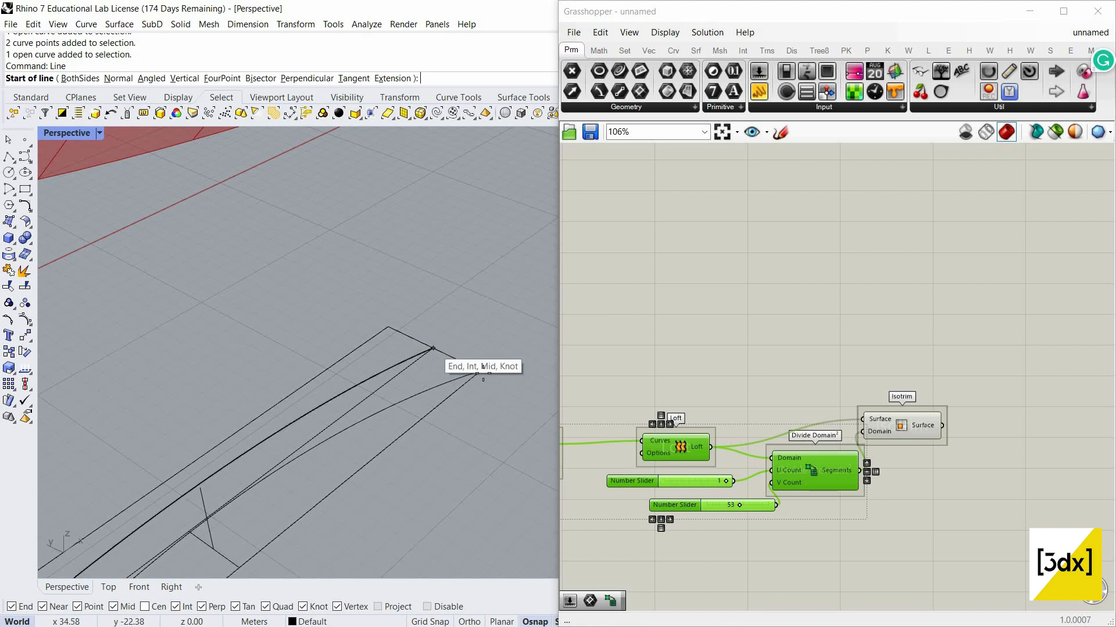
click(483, 383)
click(483, 383)
Create a Sweep2 surface using the two arcs as rails and the short connecting line as the sweep shape
text(Sweep2)
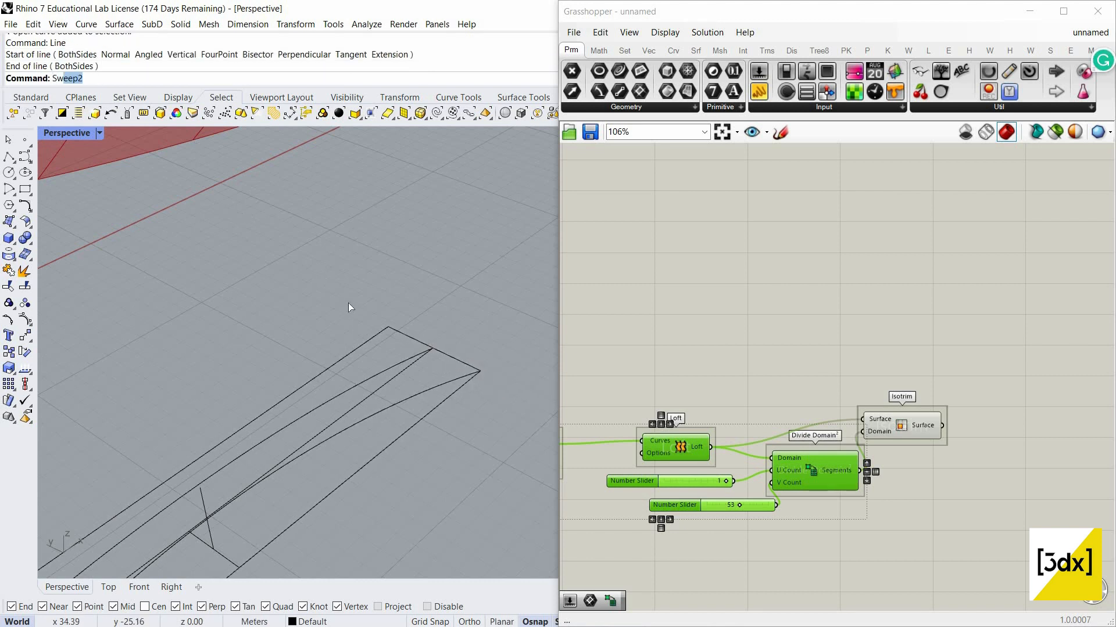
key(Return)
click(399, 396)
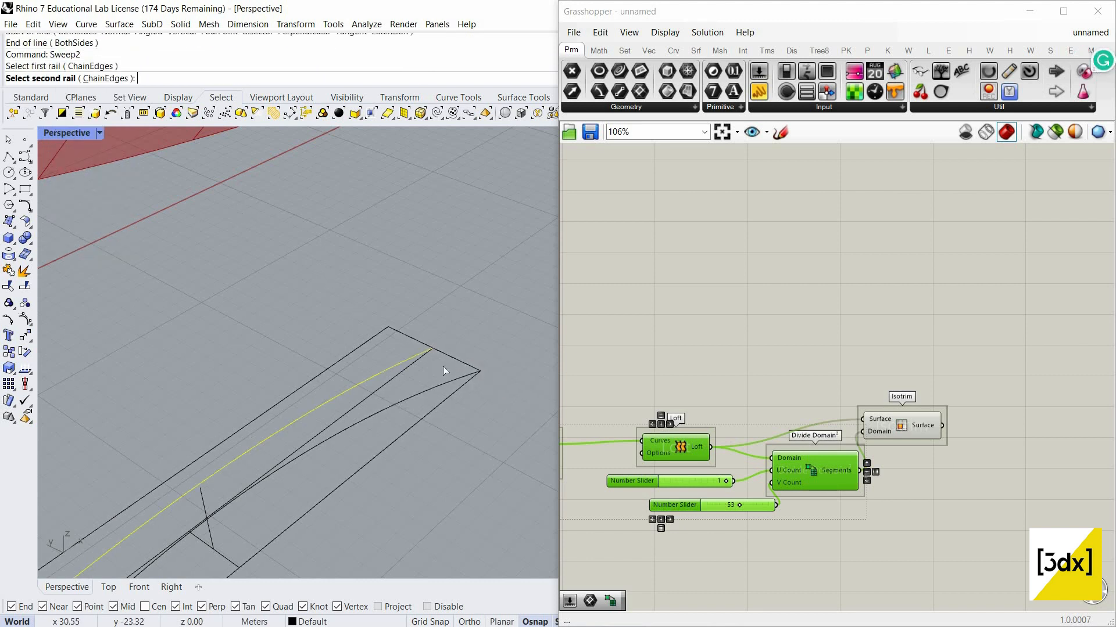
click(447, 361)
click(481, 375)
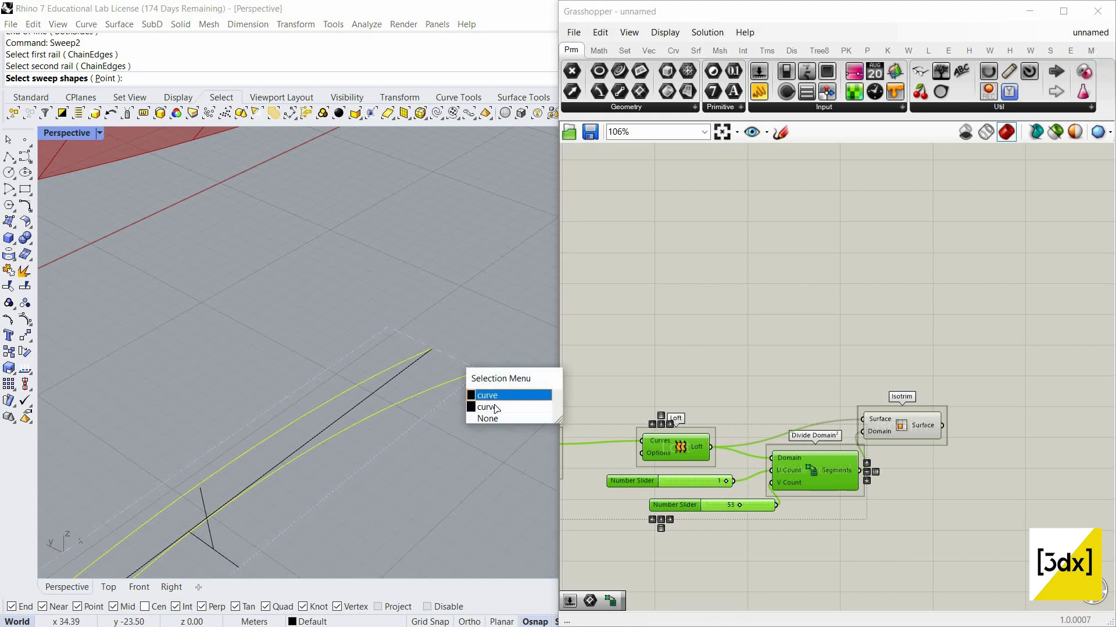
click(495, 402)
key(Return)
key(Return)
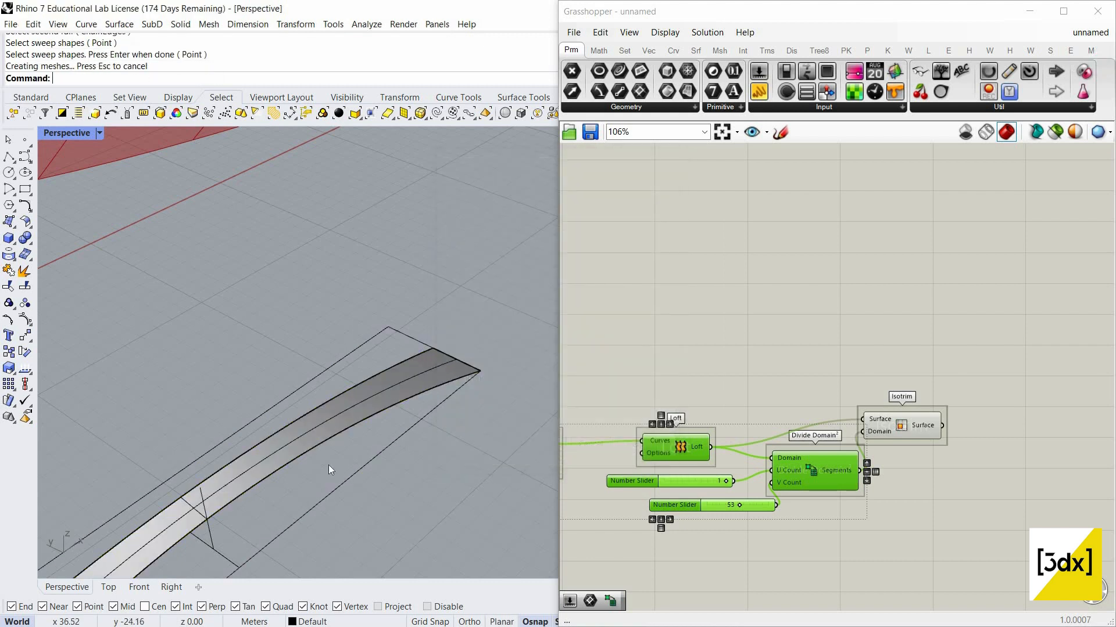
Mirror the swept surface across the rectangle's centre line, keeping the original
scroll(323, 469, down, 5)
scroll(362, 464, down, 6)
right_drag(364, 465, 393, 473)
scroll(392, 473, up, 8)
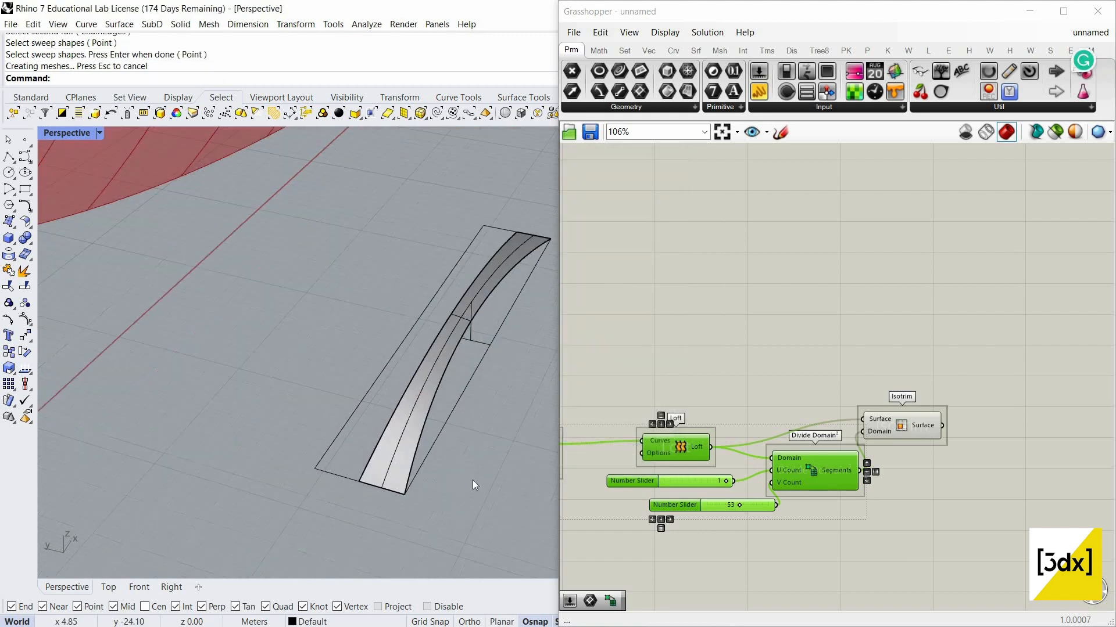
click(412, 431)
right_drag(331, 384, 495, 429)
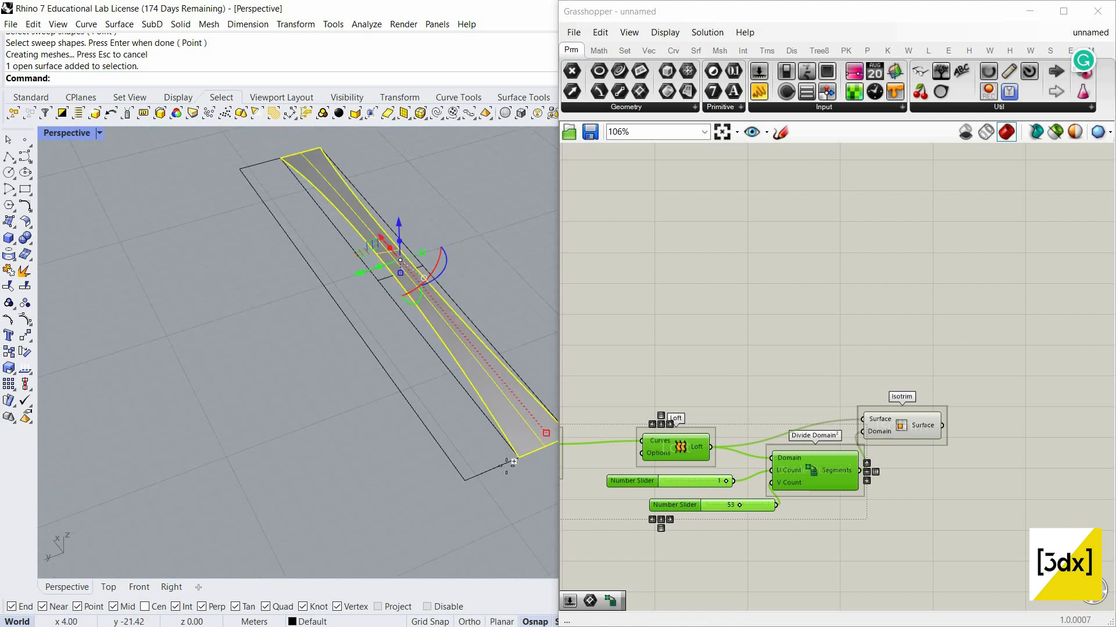
text(Mirror)
key(Return)
click(496, 430)
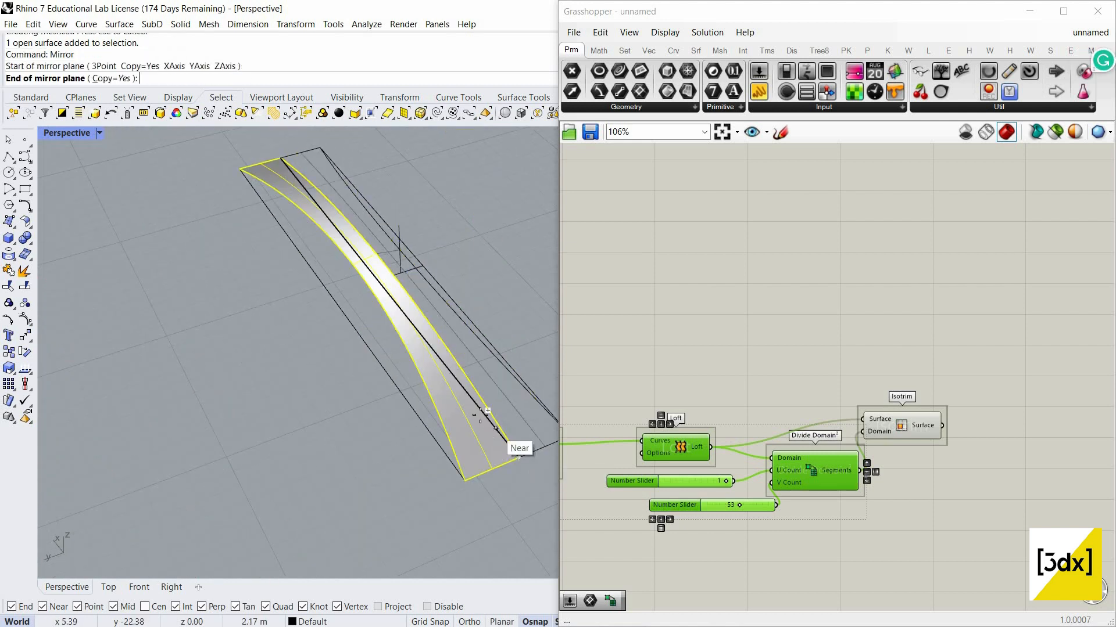
click(495, 426)
Join the original and mirrored surfaces into one arched panel surface
right_drag(429, 397, 383, 382)
click(385, 382)
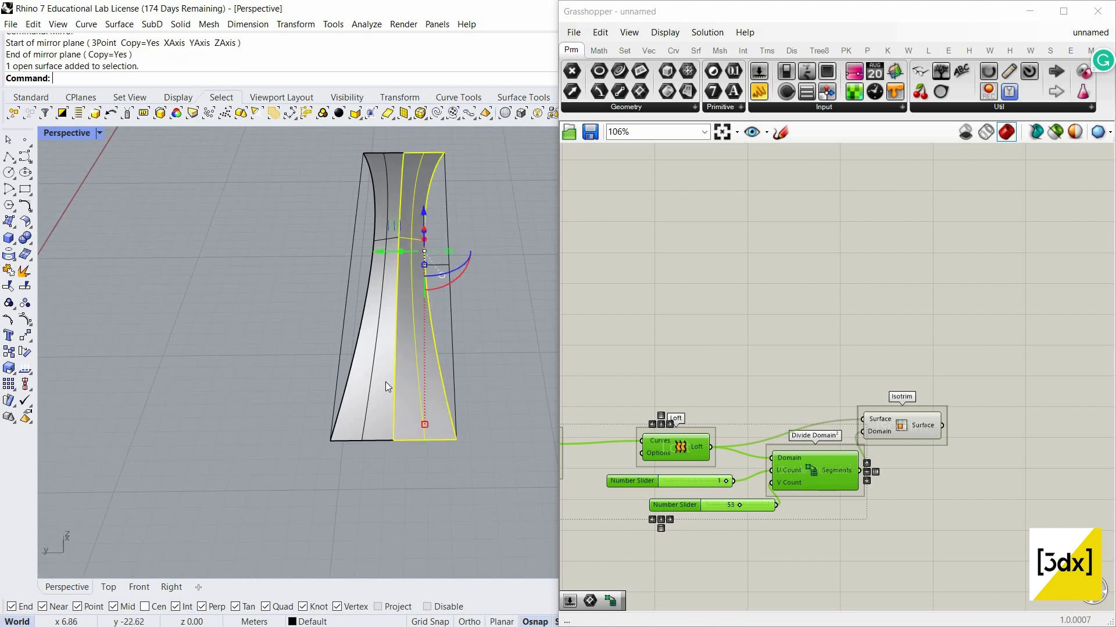
shift+click(385, 382)
key(ctrl+j)
Try to extrude the joined panel surface vertically, and undo the extrusion
right_drag(304, 354, 323, 417)
scroll(412, 366, up, 4)
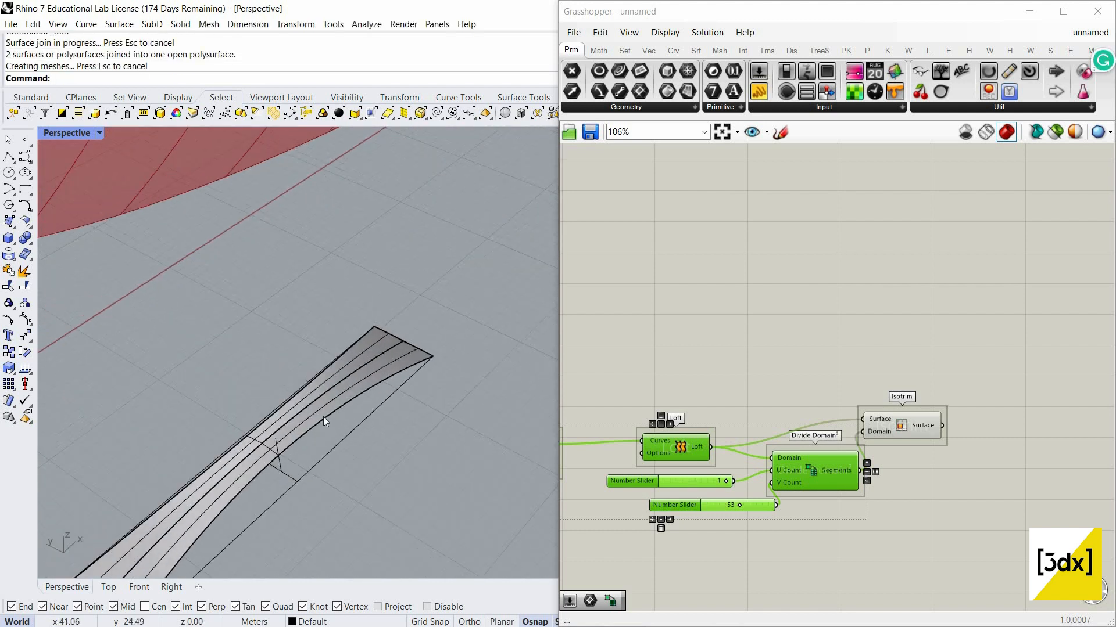
scroll(323, 417, down, 4)
scroll(390, 382, up, 4)
right_drag(389, 382, 380, 341)
scroll(378, 337, down, 3)
scroll(393, 340, up, 5)
click(250, 337)
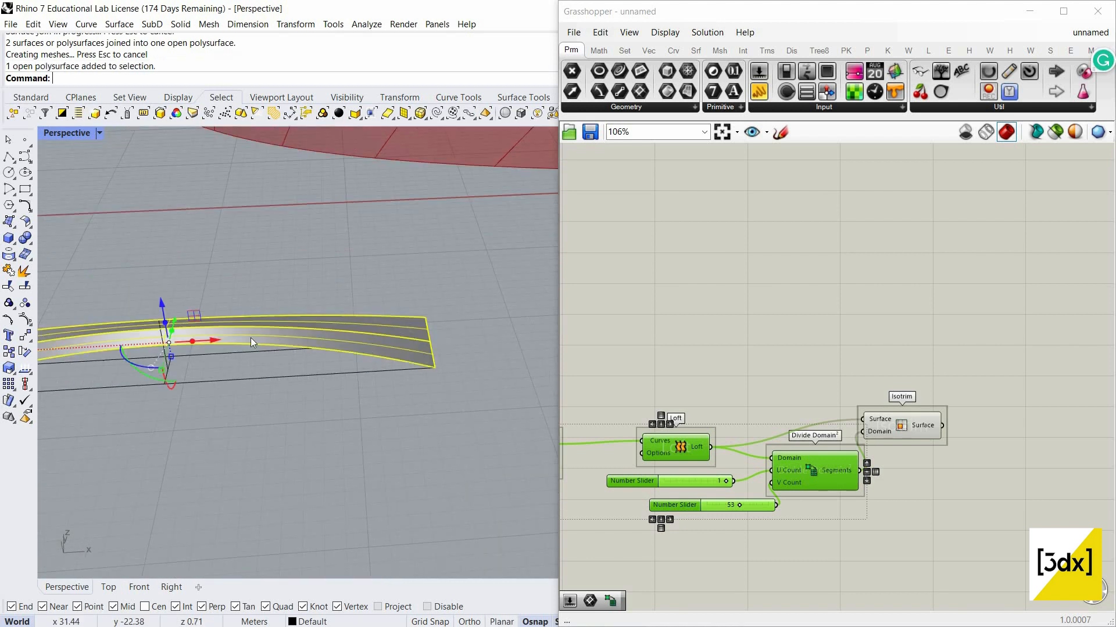
scroll(250, 337, down, 4)
scroll(242, 329, up, 5)
drag(241, 329, 243, 343)
right_drag(338, 323, 291, 386)
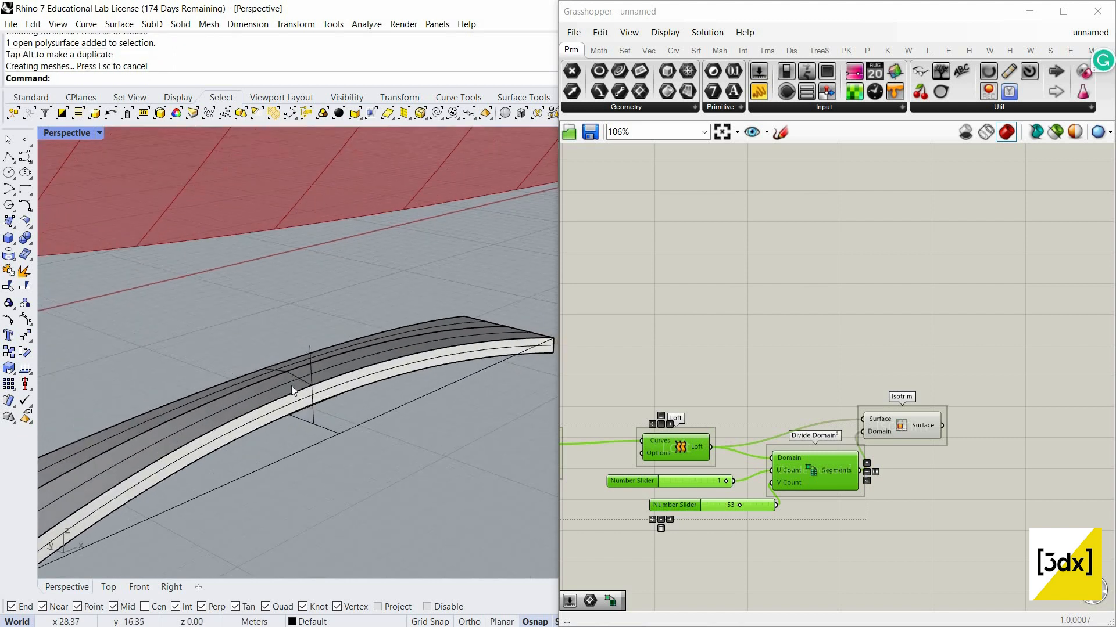
key(ctrl+z)
Extrude the arched panel surface vertically to a thin thickness and delete the leftover open polysurface
scroll(306, 362, up, 3)
click(260, 406)
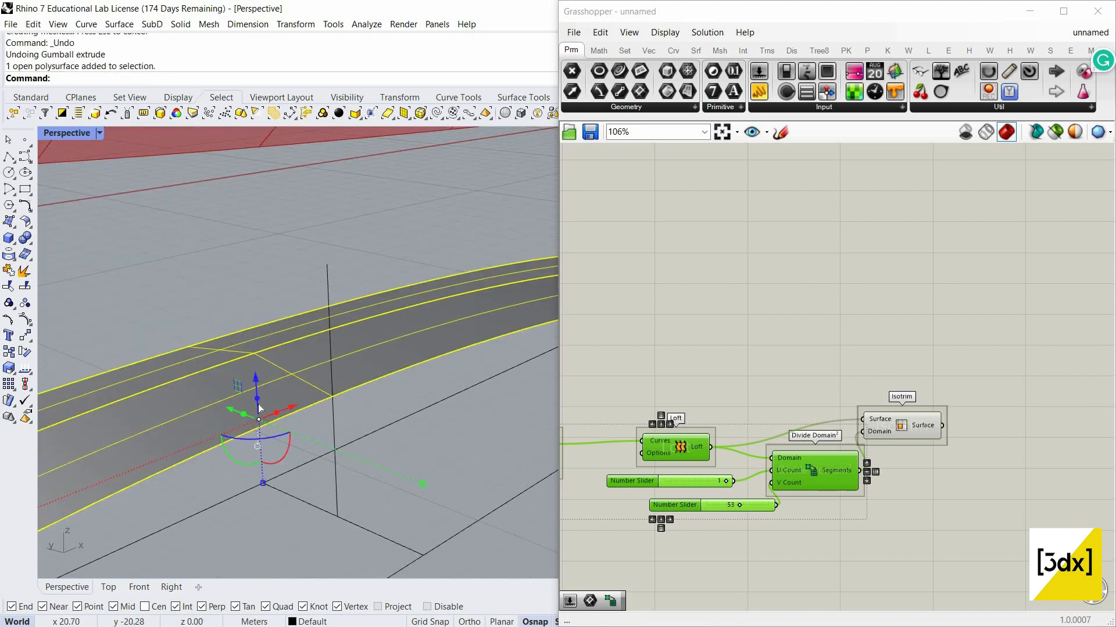
drag(256, 399, 378, 402)
click(322, 362)
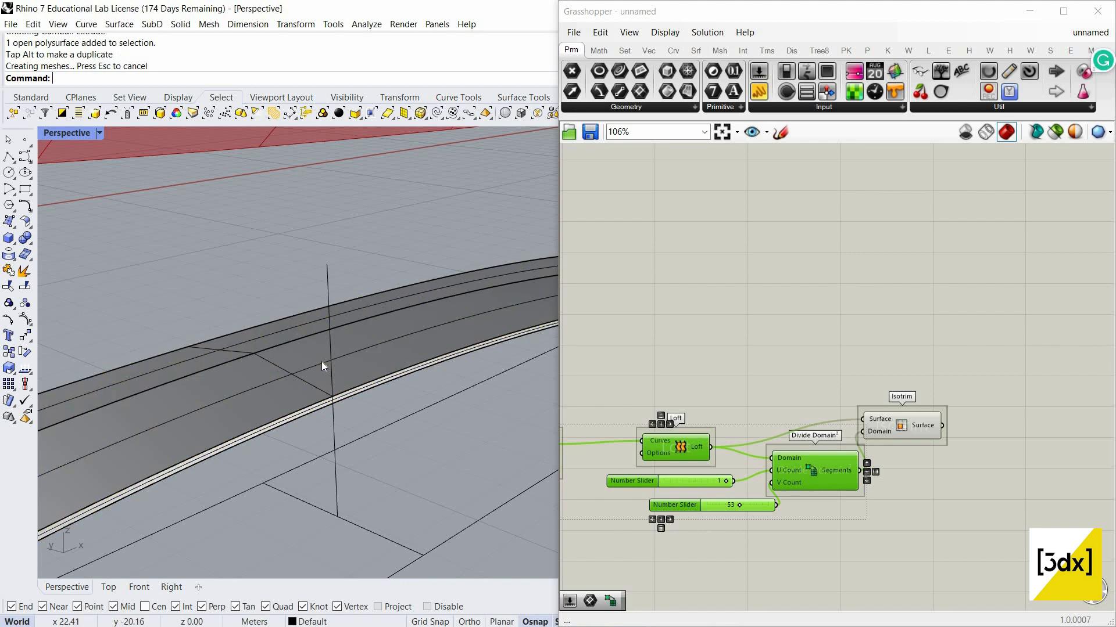
key(Return)
key(Delete)
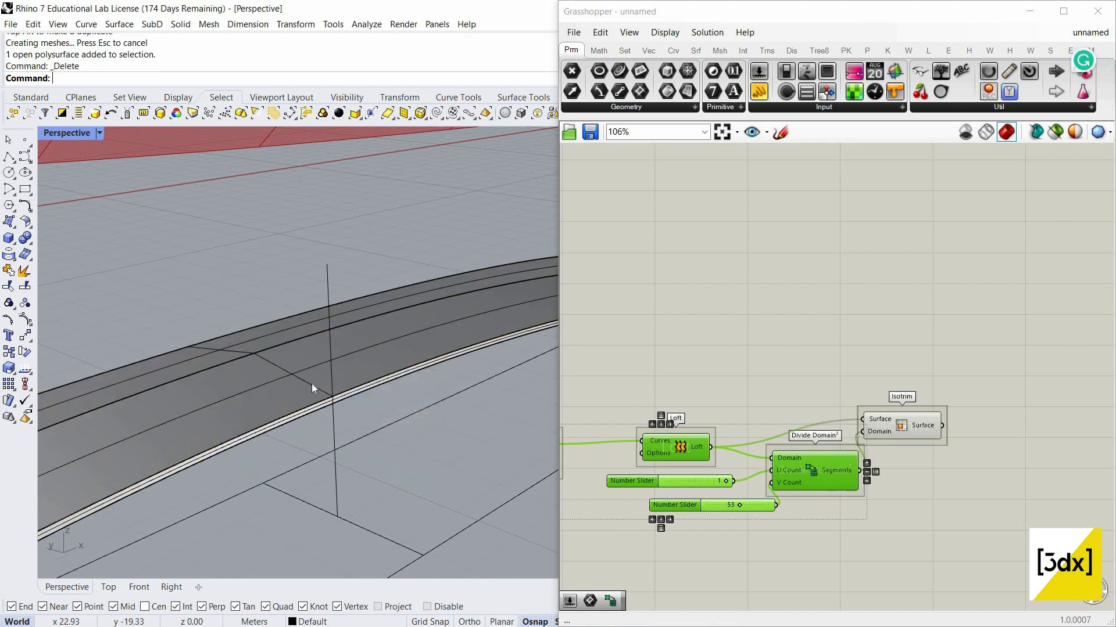
Boolean-union the two halves of the extruded panel and run MergeAllCoplanarFaces on the resulting solid
click(310, 379)
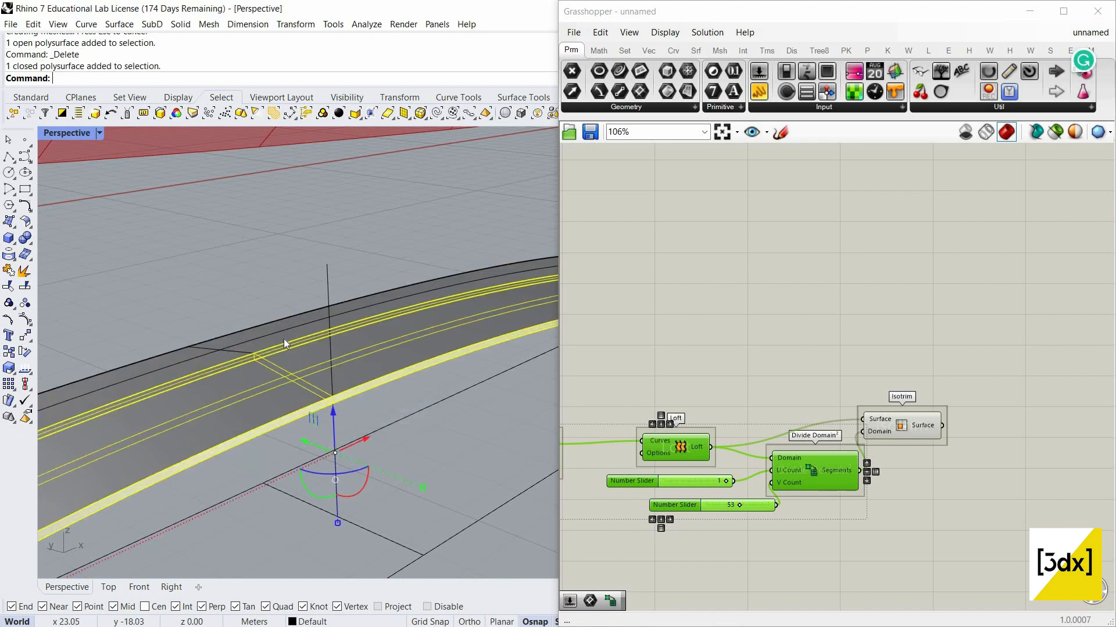
shift+click(185, 341)
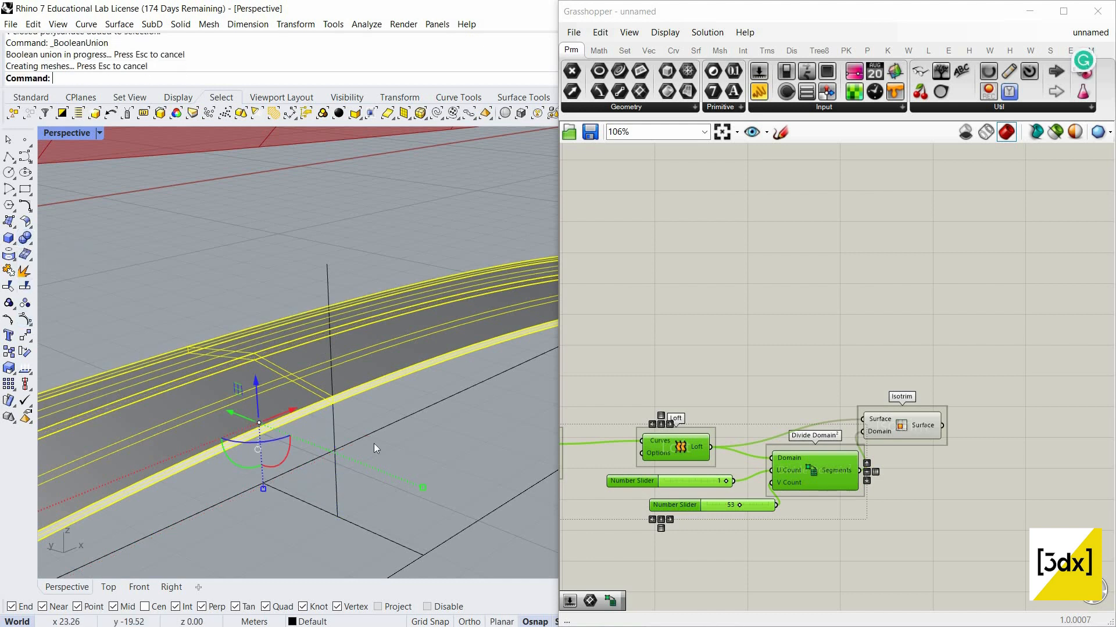
key(Escape)
click(295, 365)
text(MergeAllCoplanarFaces)
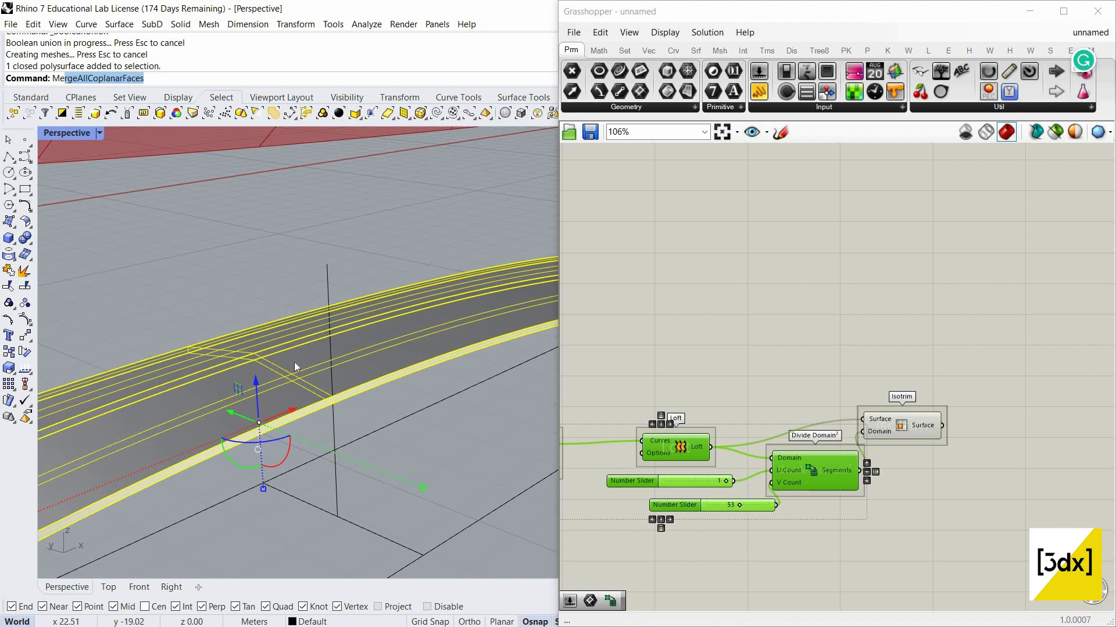
key(Return)
key(Escape)
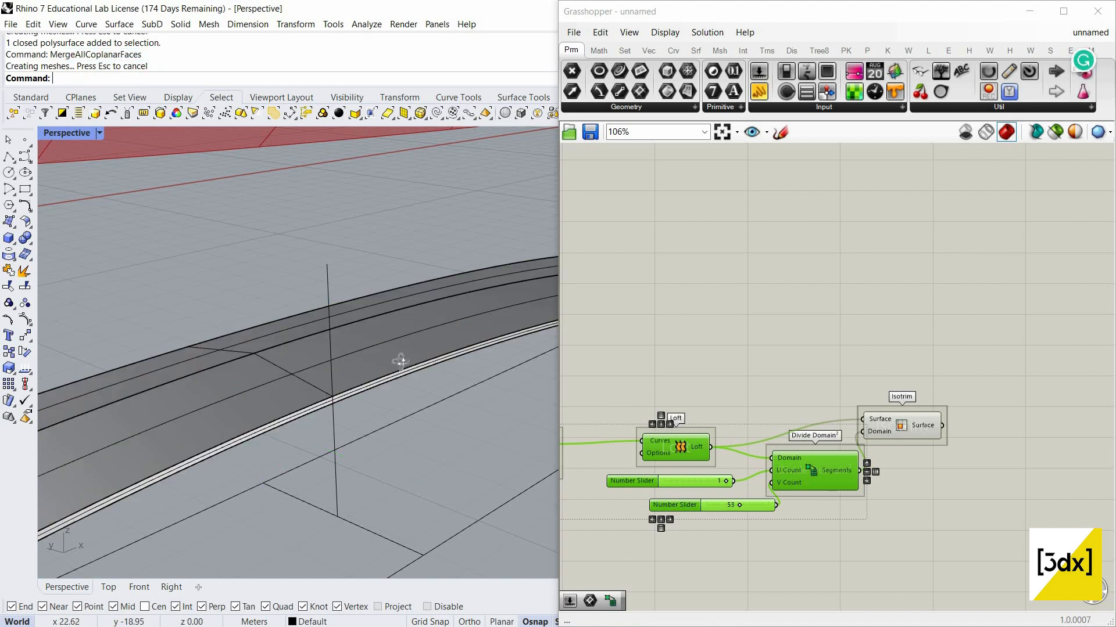
right_drag(336, 331, 381, 291)
click(343, 387)
click(526, 349)
Switch to Grasshopper and add a Brep parameter to the canvas below the Isotrim component
scroll(818, 351, down, 2)
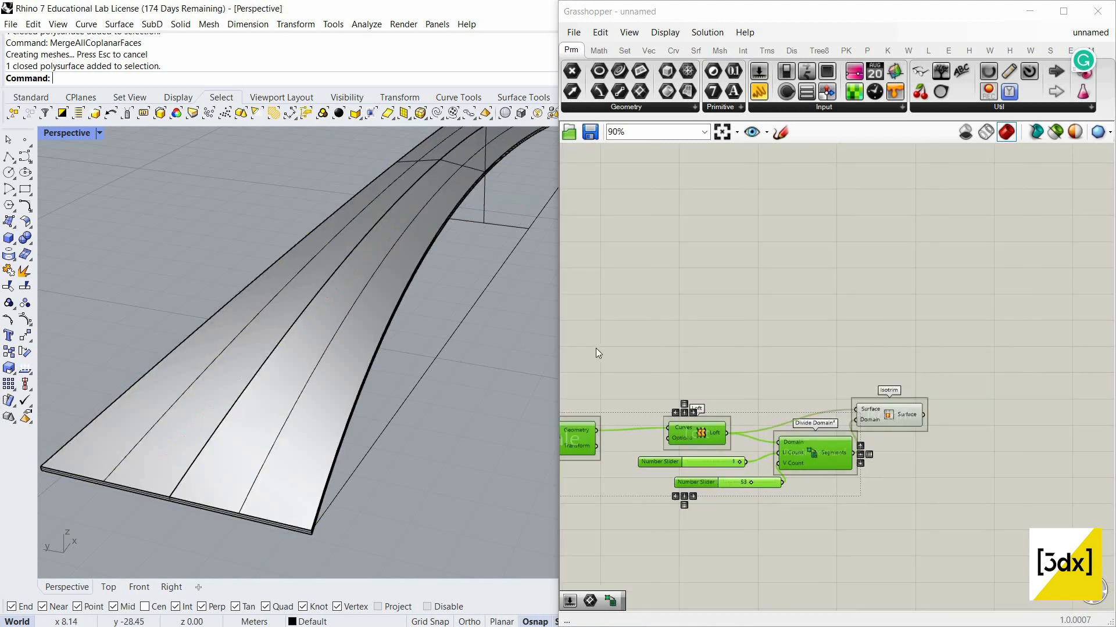
double_click(871, 491)
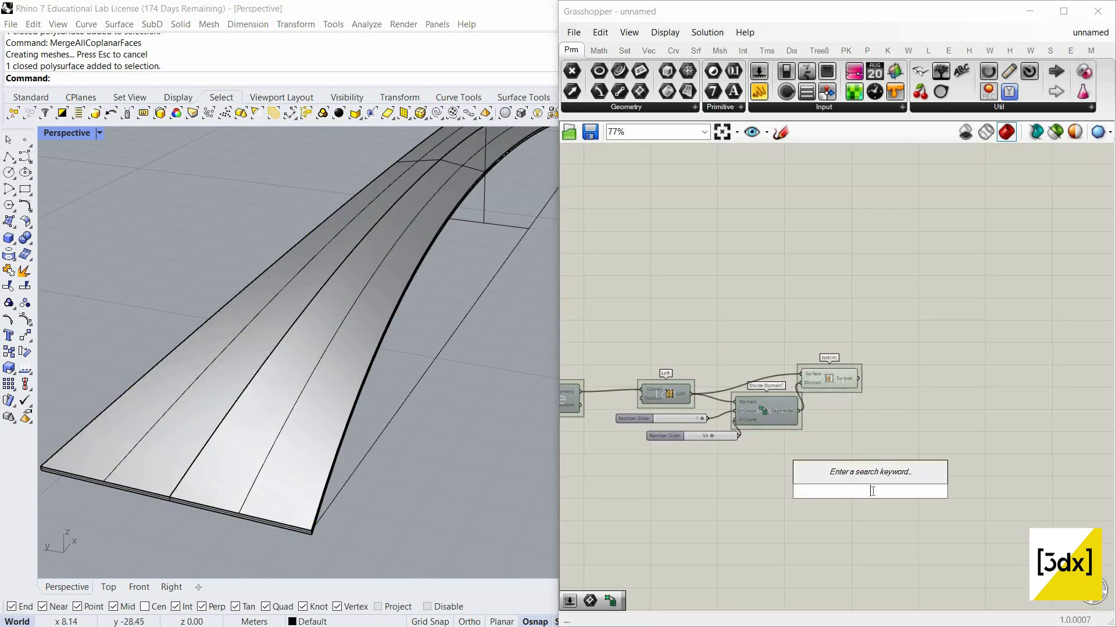
text(b)
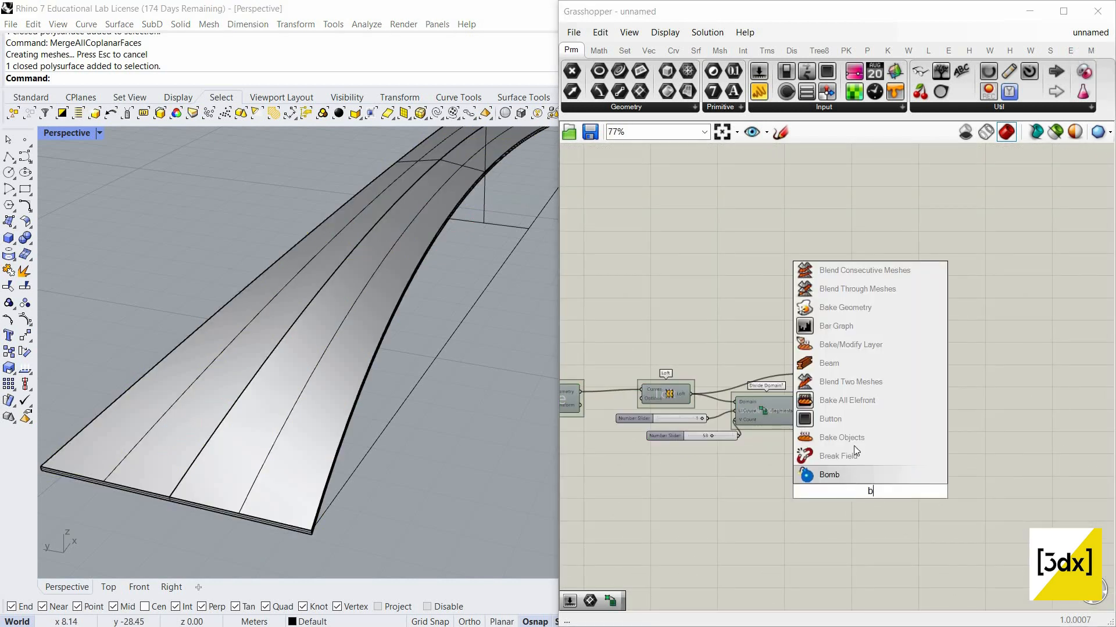
text(re)
click(866, 420)
scroll(865, 491, up, 3)
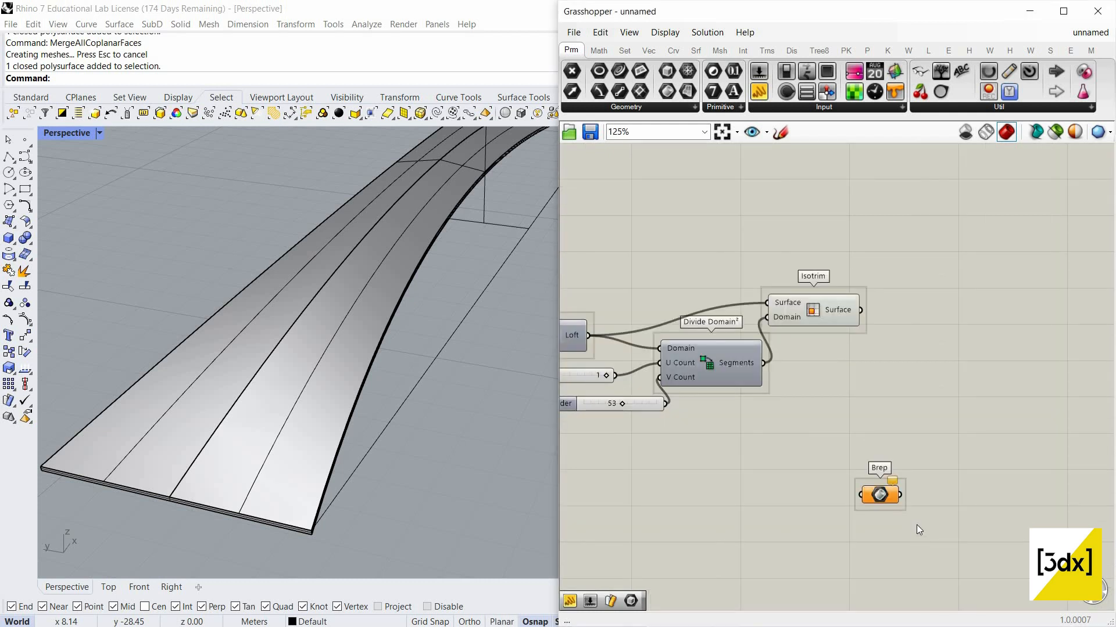
Reference the arched panel solid in the Brep parameter and internalise its data
right_click(879, 495)
click(930, 518)
click(394, 416)
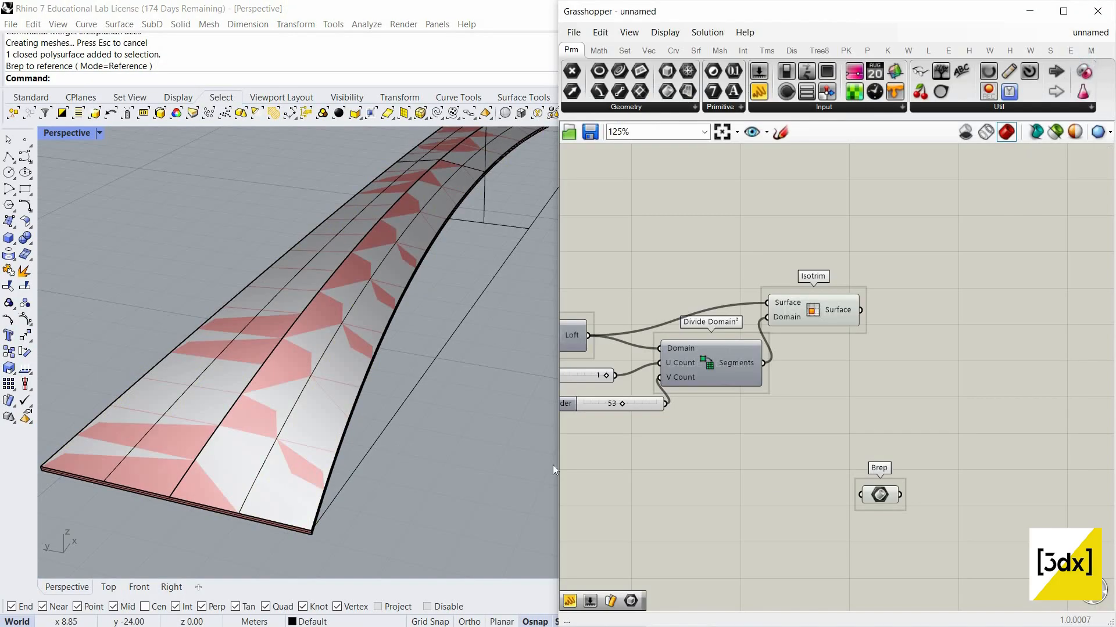
scroll(546, 462, down, 5)
scroll(897, 507, up, 3)
right_click(879, 491)
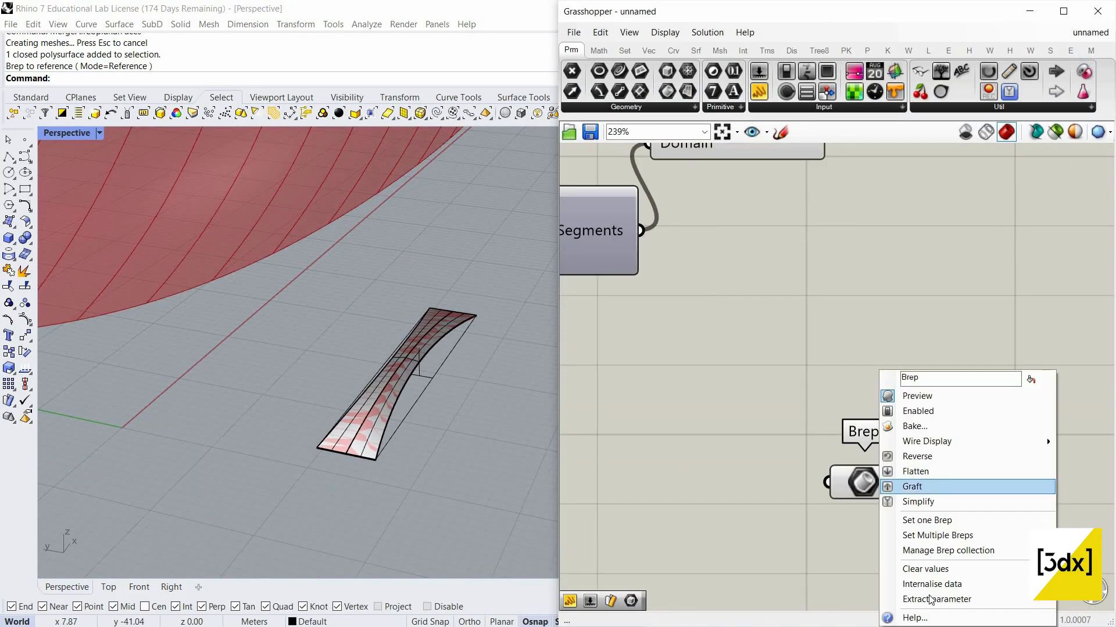
click(931, 584)
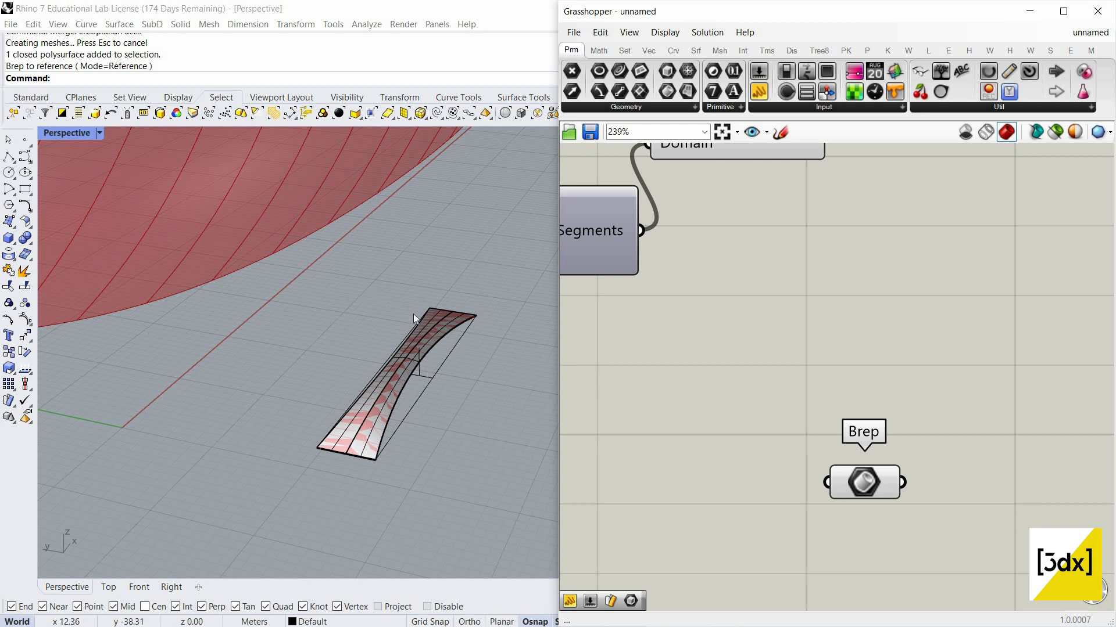
Delete the original panel solid and its construction curves from the Rhino model
drag(305, 285, 514, 468)
click(347, 292)
drag(322, 314, 509, 473)
key(Delete)
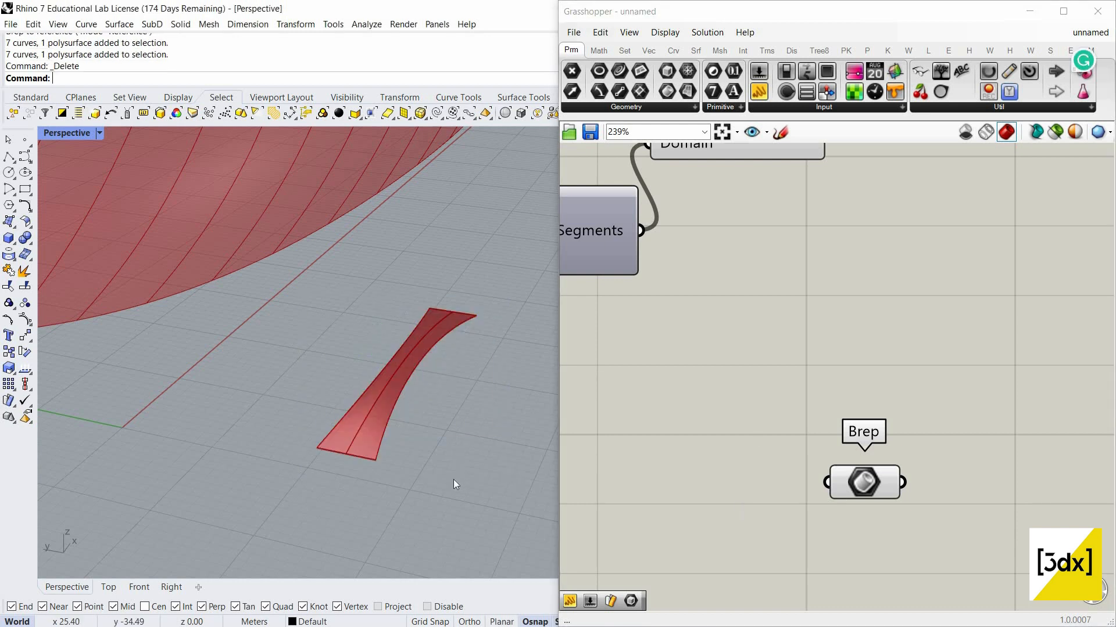
Add a Surface Morph component to the Grasshopper canvas beyond the Isotrim component
scroll(413, 470, up, 3)
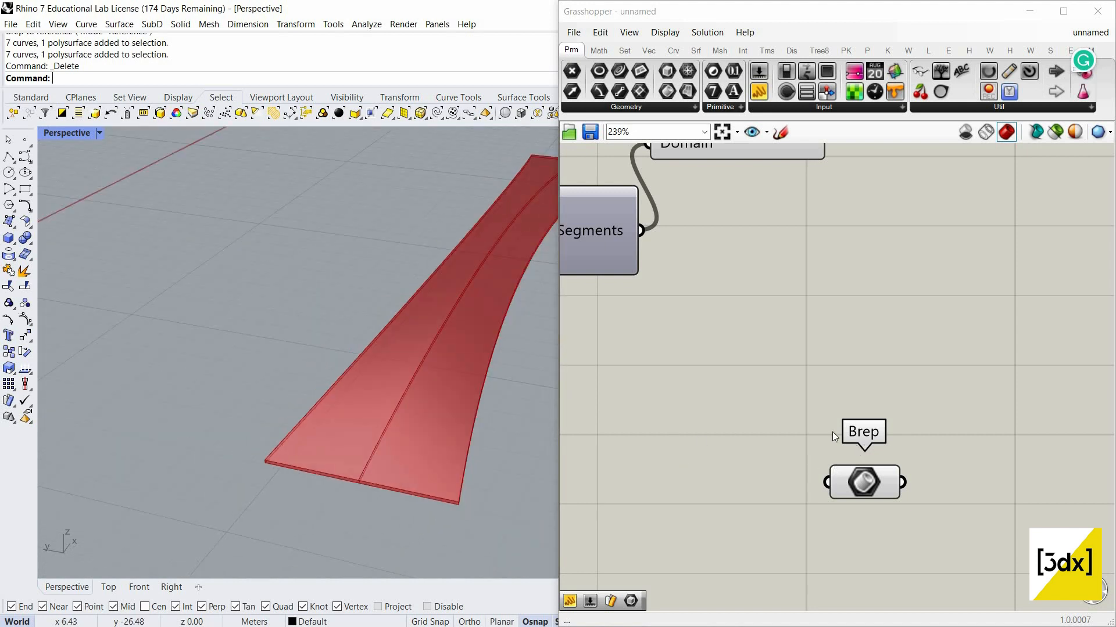
scroll(745, 430, down, 2)
scroll(746, 430, down, 1)
scroll(407, 400, down, 5)
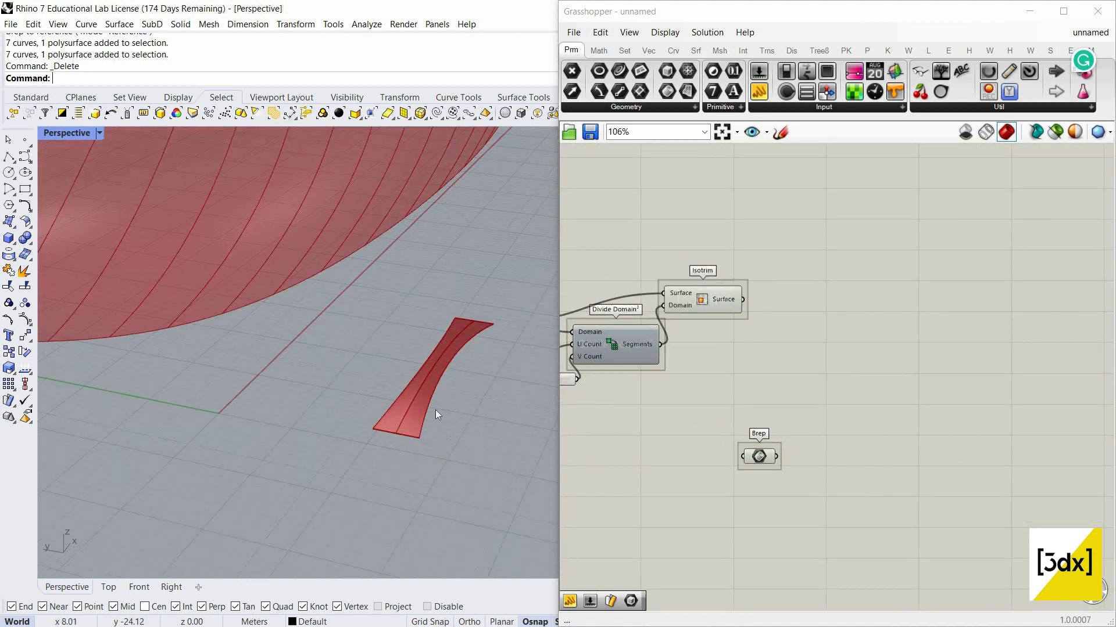
scroll(354, 329, up, 1)
scroll(357, 260, down, 2)
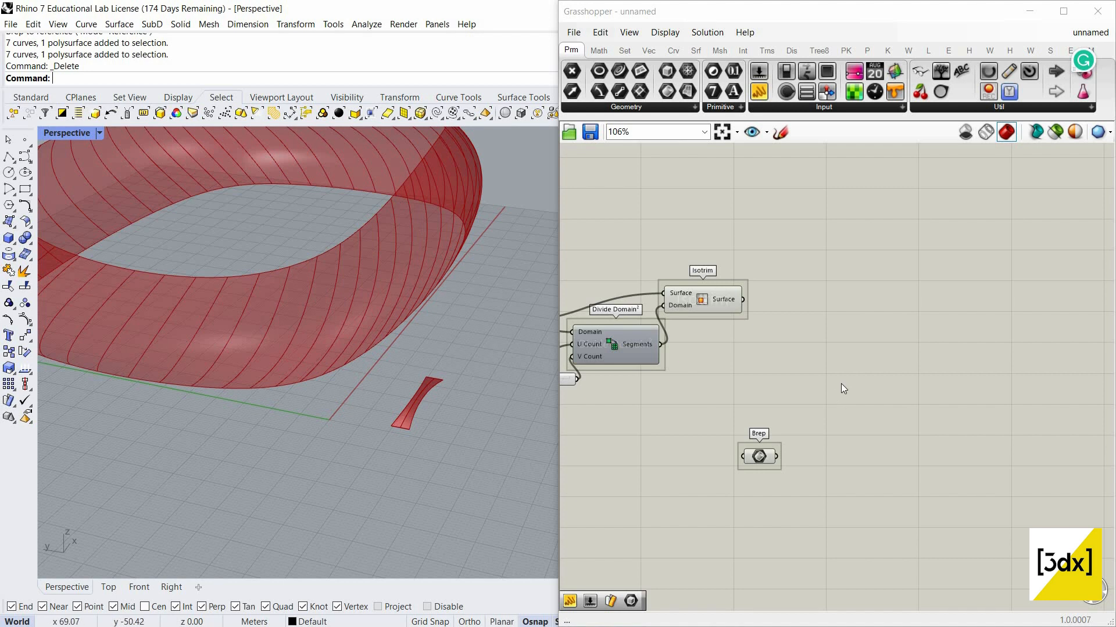
double_click(902, 347)
text(s)
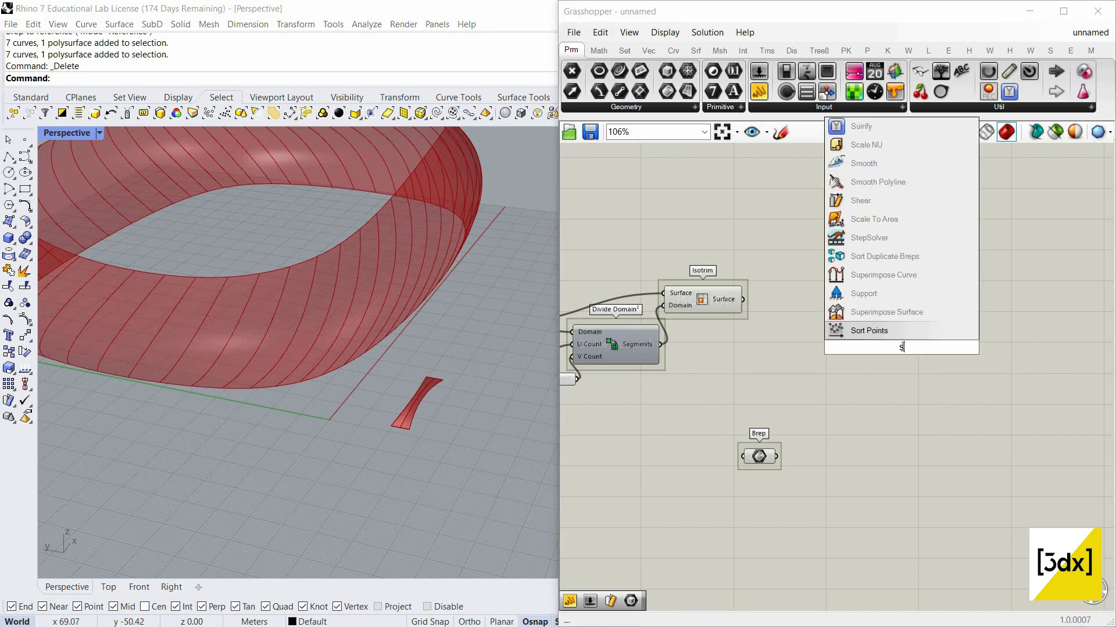
text(urfae)
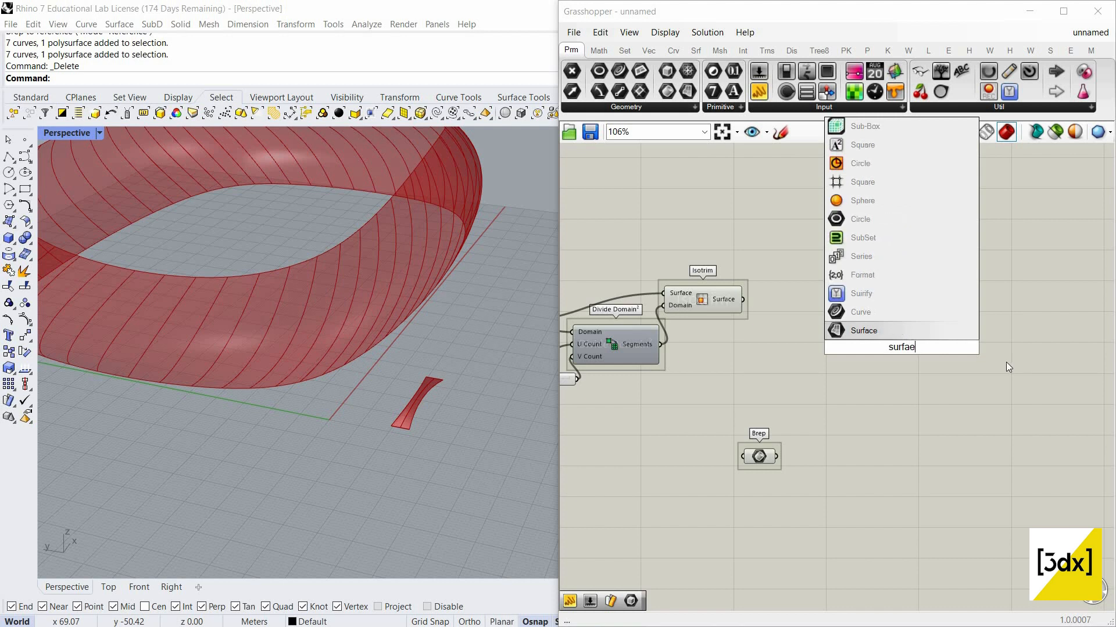
key(BackSpace)
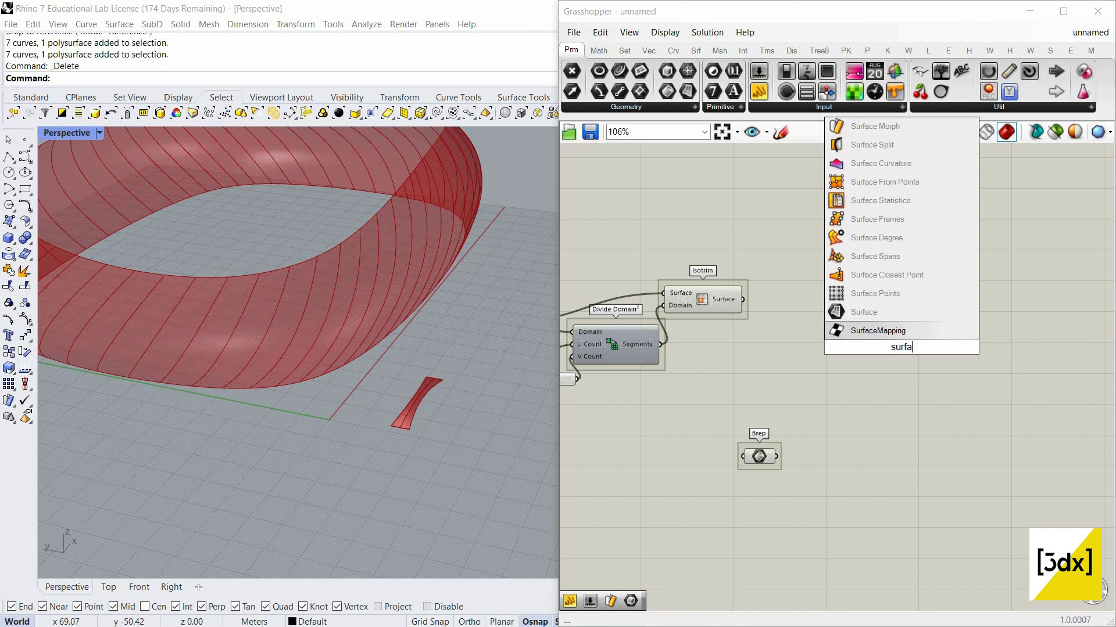
text(ce mor)
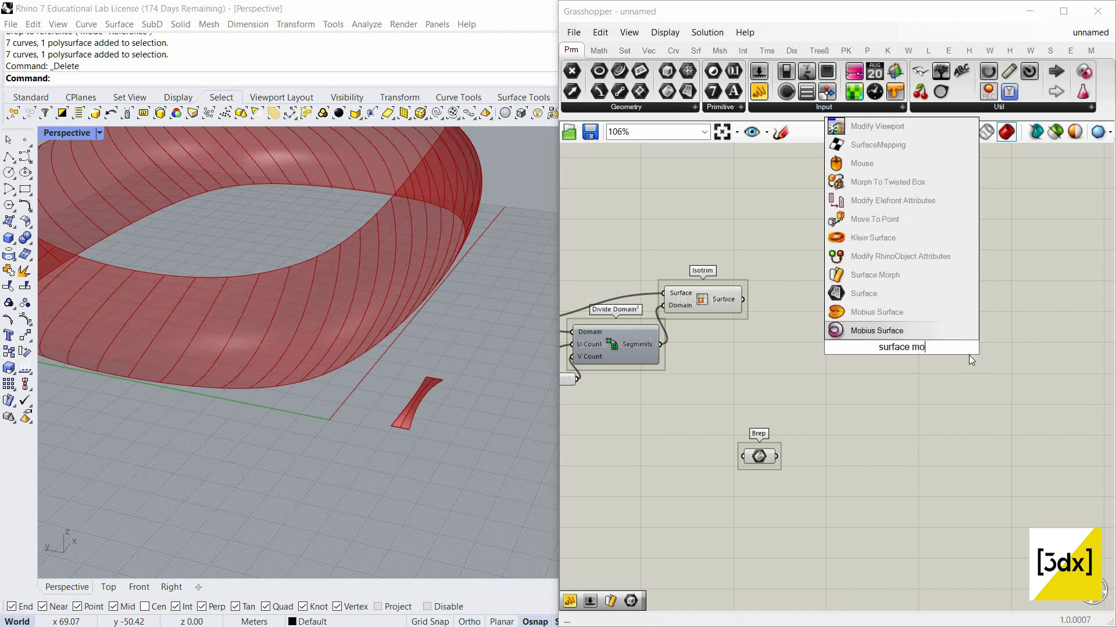
key(Return)
scroll(908, 344, up, 2)
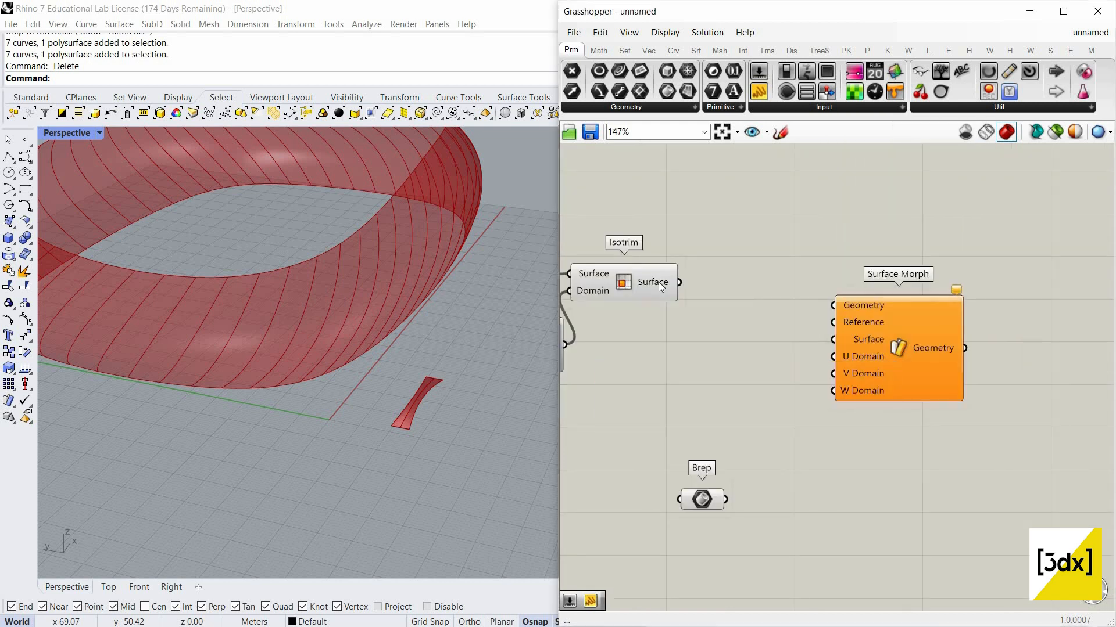
Connect the Brep to Surface Morph's Geometry input, and add a Bounding Box component with the Brep as its Content
click(658, 282)
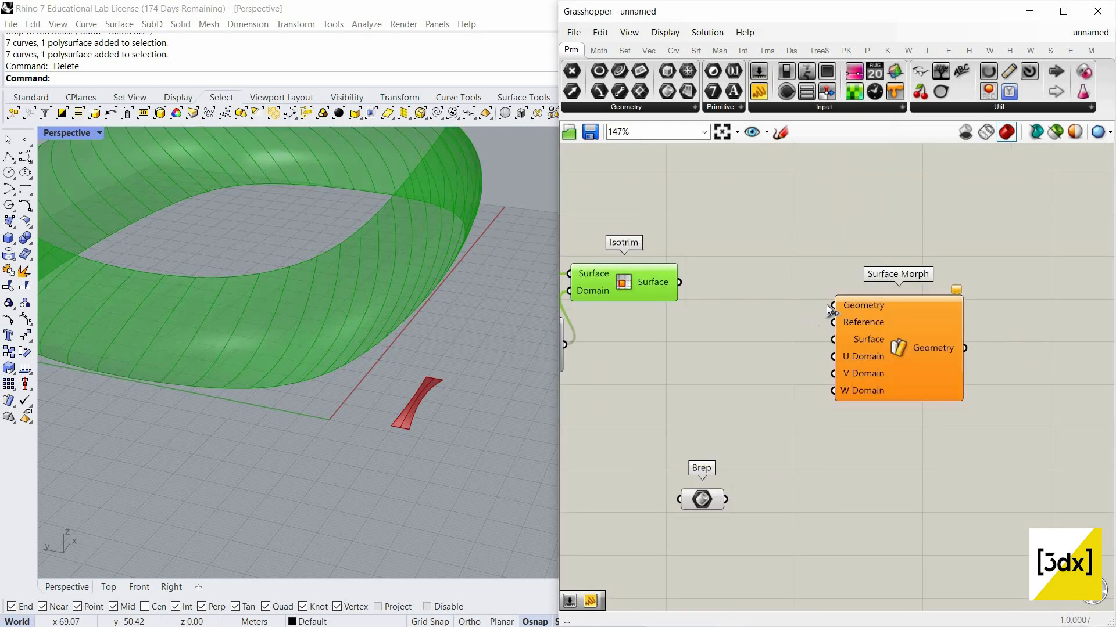
drag(830, 309, 832, 312)
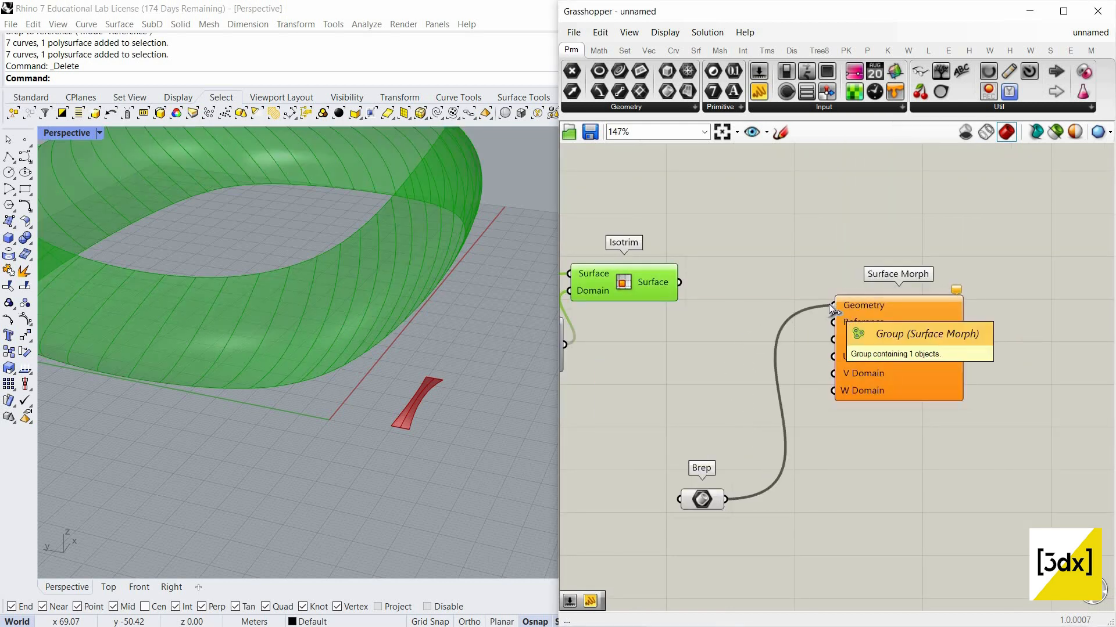
drag(701, 500, 660, 455)
double_click(757, 528)
text(bo)
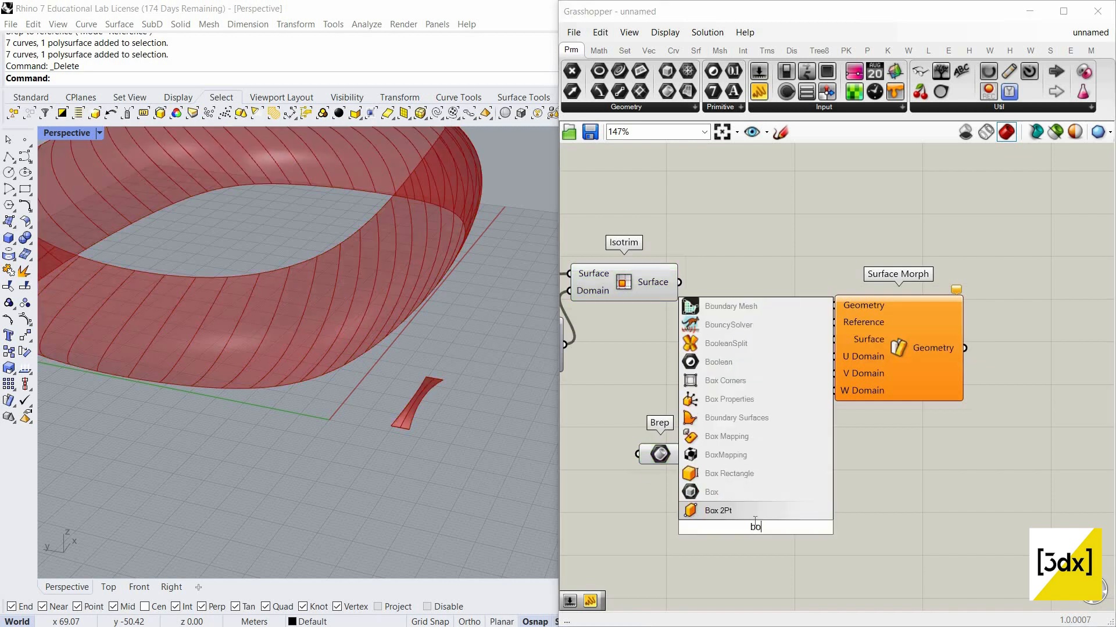
text(undin)
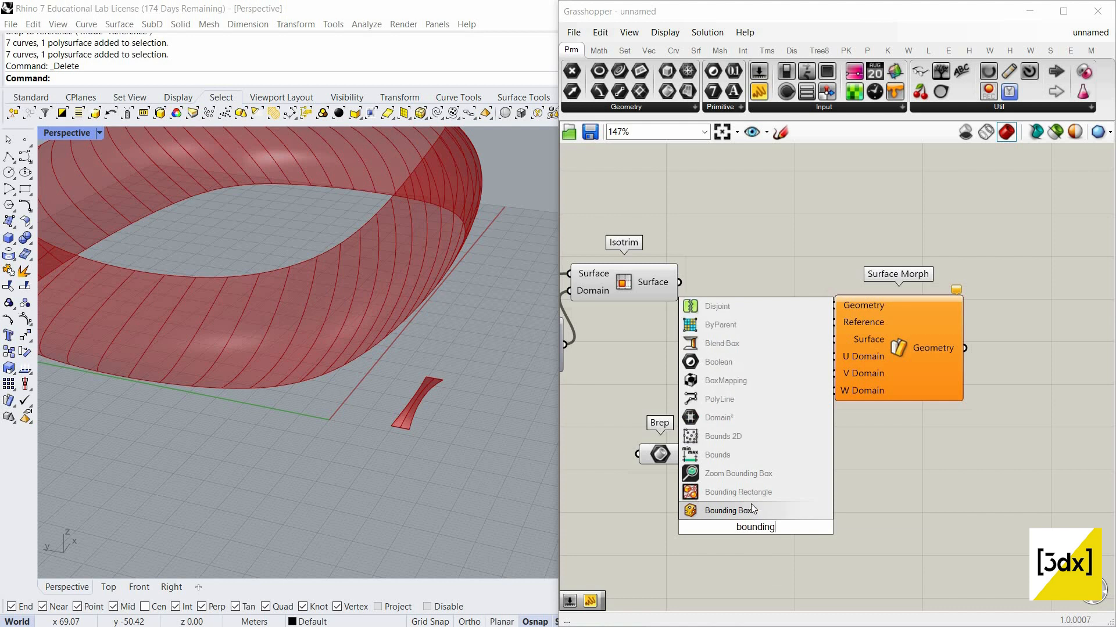
key(Return)
drag(684, 453, 707, 518)
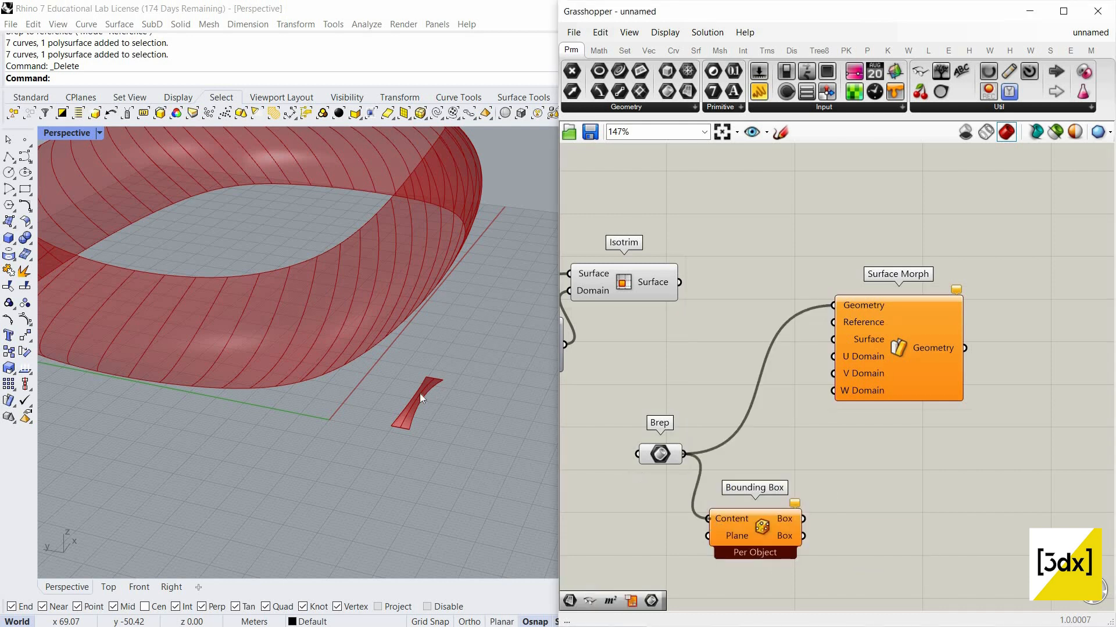
Connect the Bounding Box's Box output to Surface Morph's Reference input and the Isotrim surfaces to its Surface input
scroll(423, 399, up, 3)
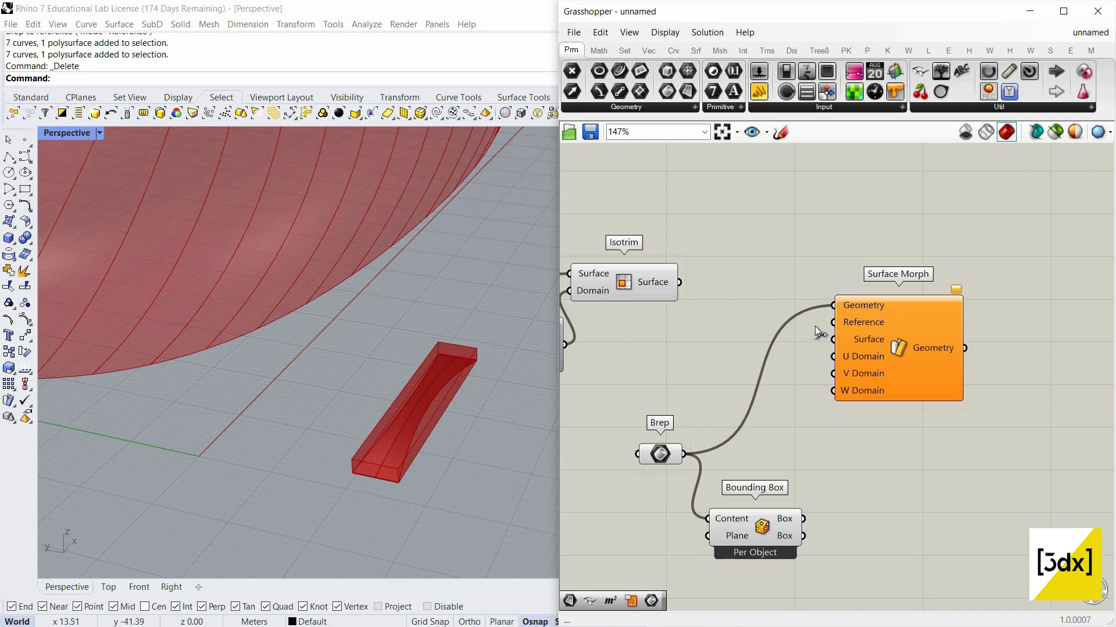
drag(816, 333, 835, 322)
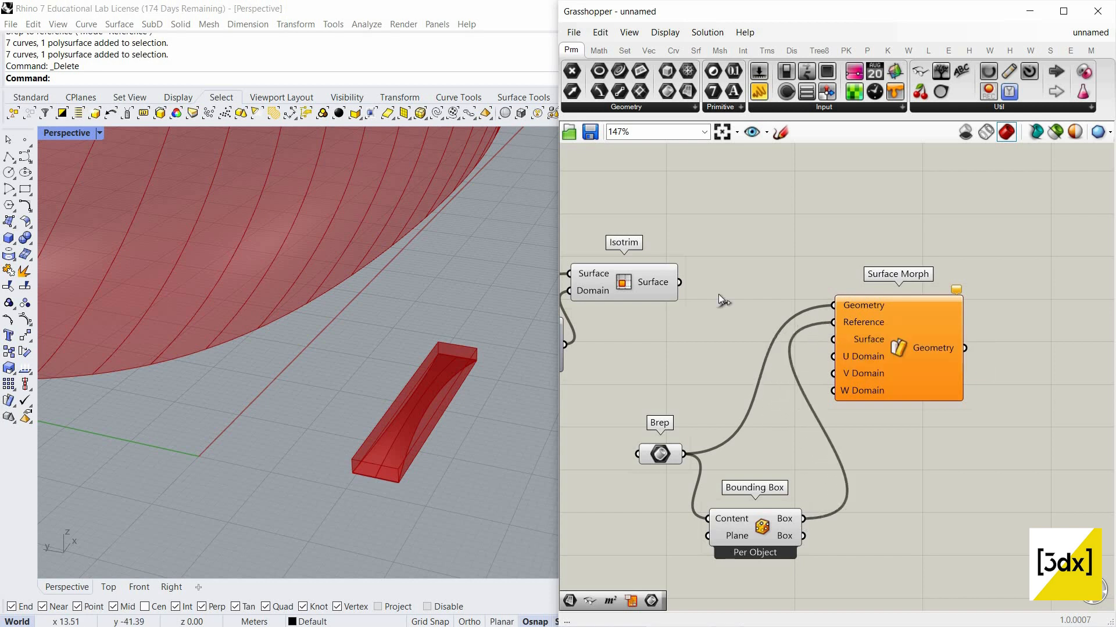
drag(679, 283, 836, 340)
Add a number slider with value 1 and connect it to Surface Morph's U Domain and V Domain inputs
double_click(741, 371)
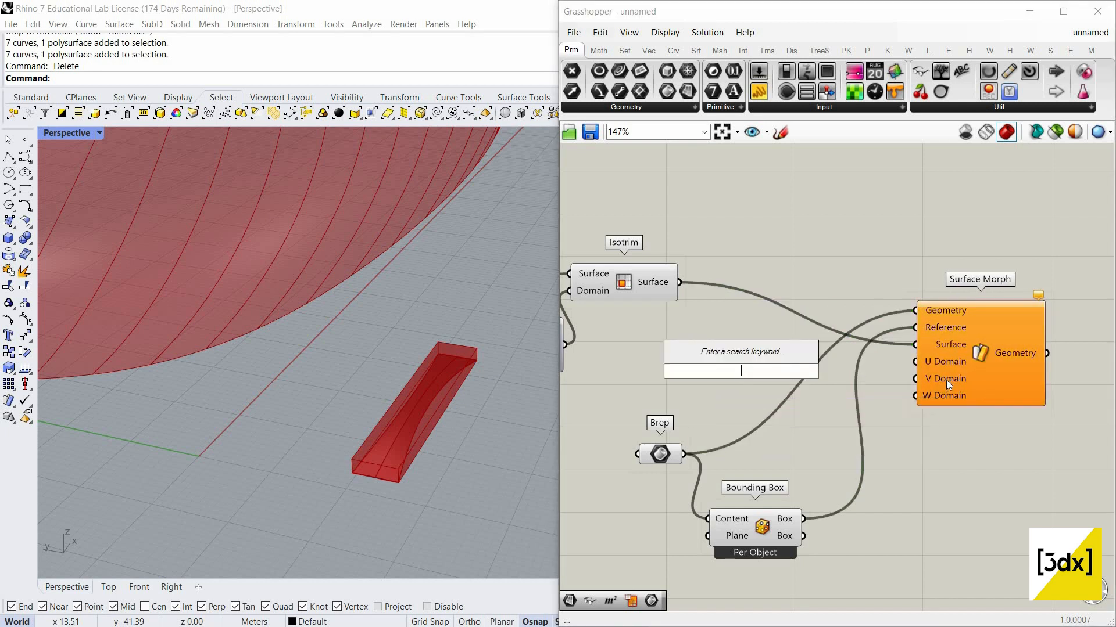
mouse_move(946, 380)
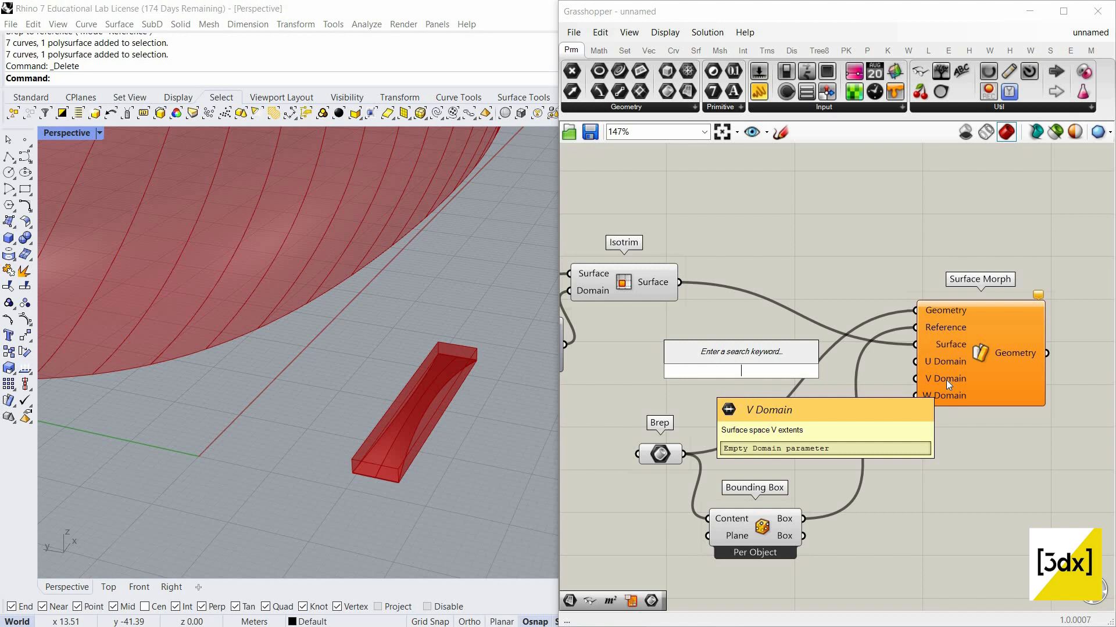
text(1)
key(Return)
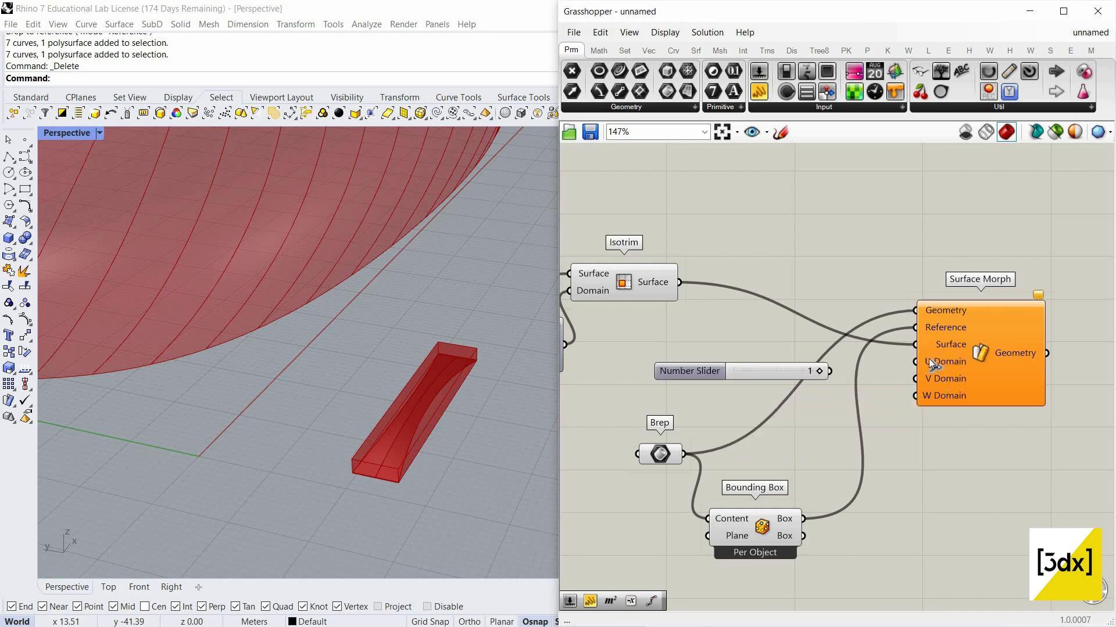
drag(915, 362, 831, 371)
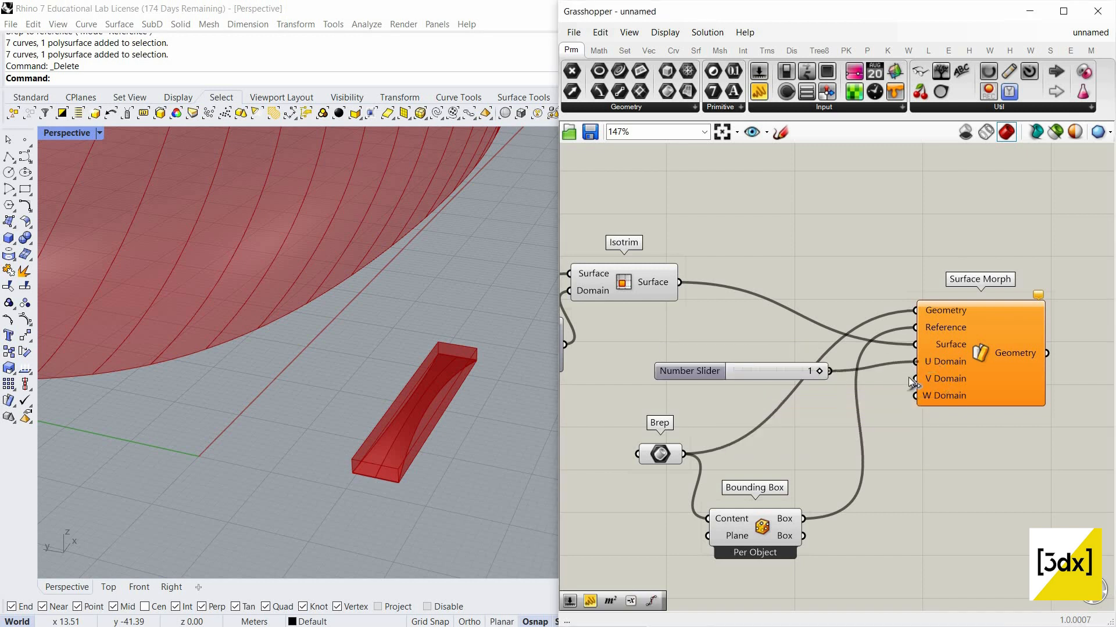
Add a number slider with value 2, connect it to Surface Morph's W Domain, and place it below the first slider
double_click(819, 433)
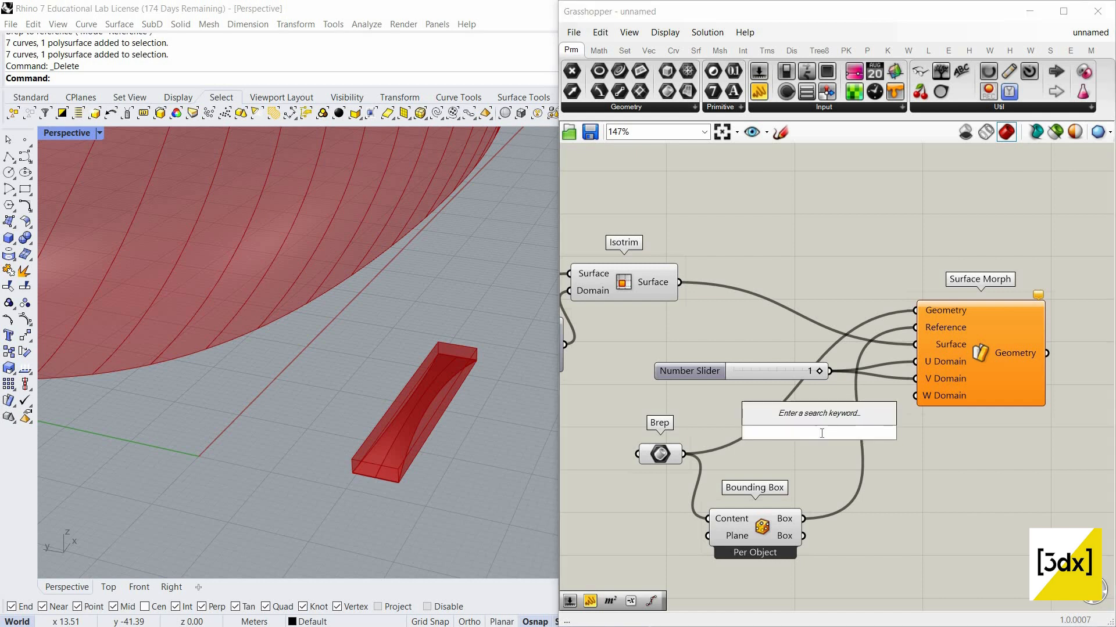
text(2)
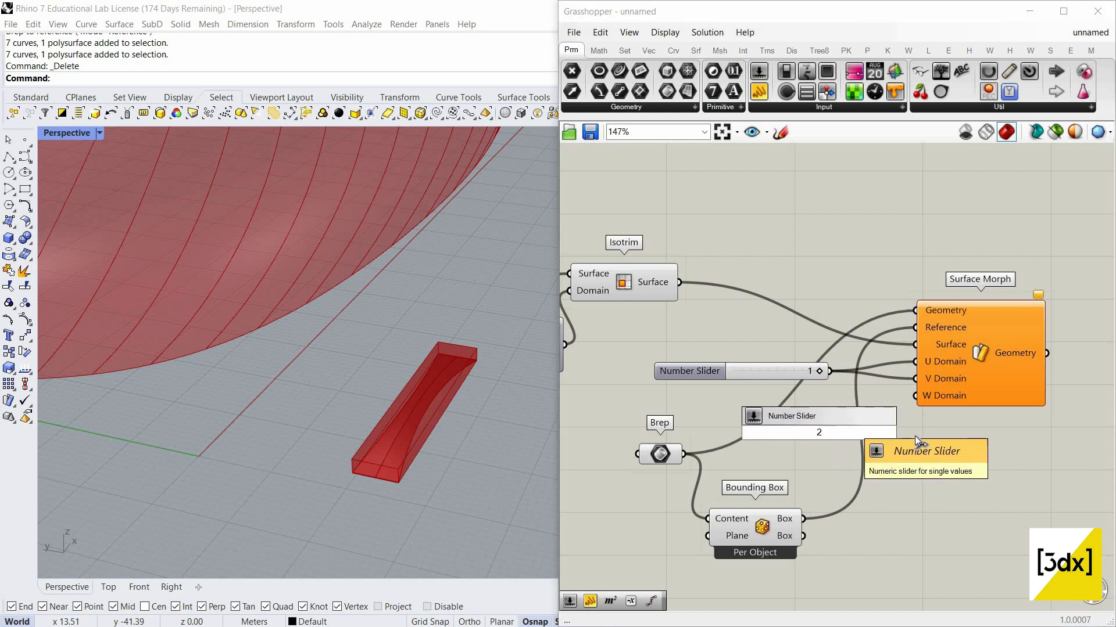
key(Return)
drag(907, 432, 915, 396)
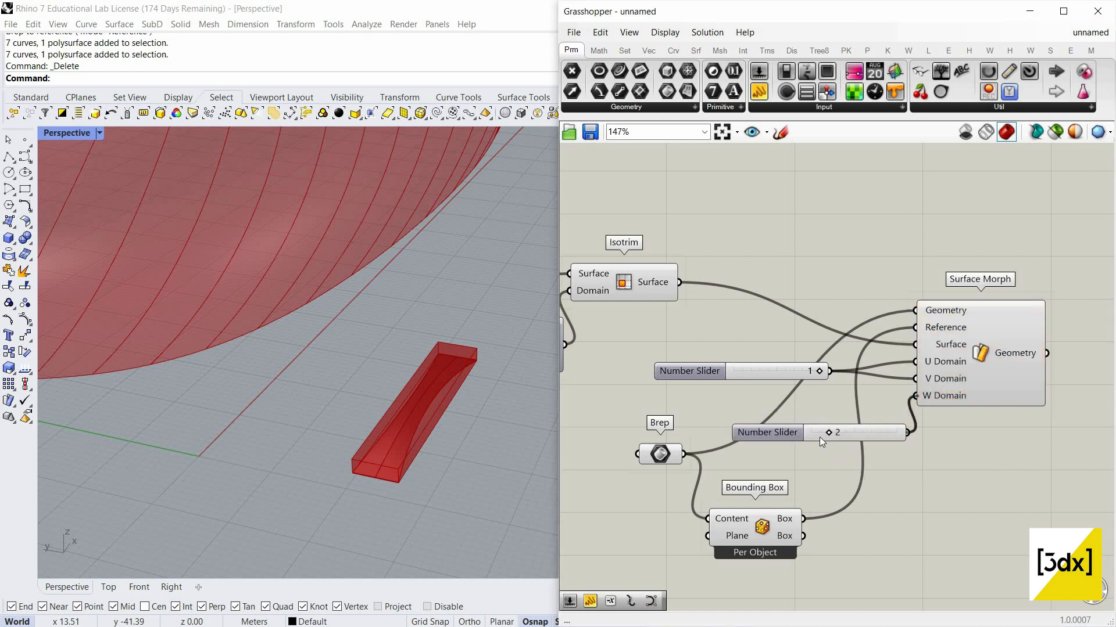
drag(767, 433, 708, 402)
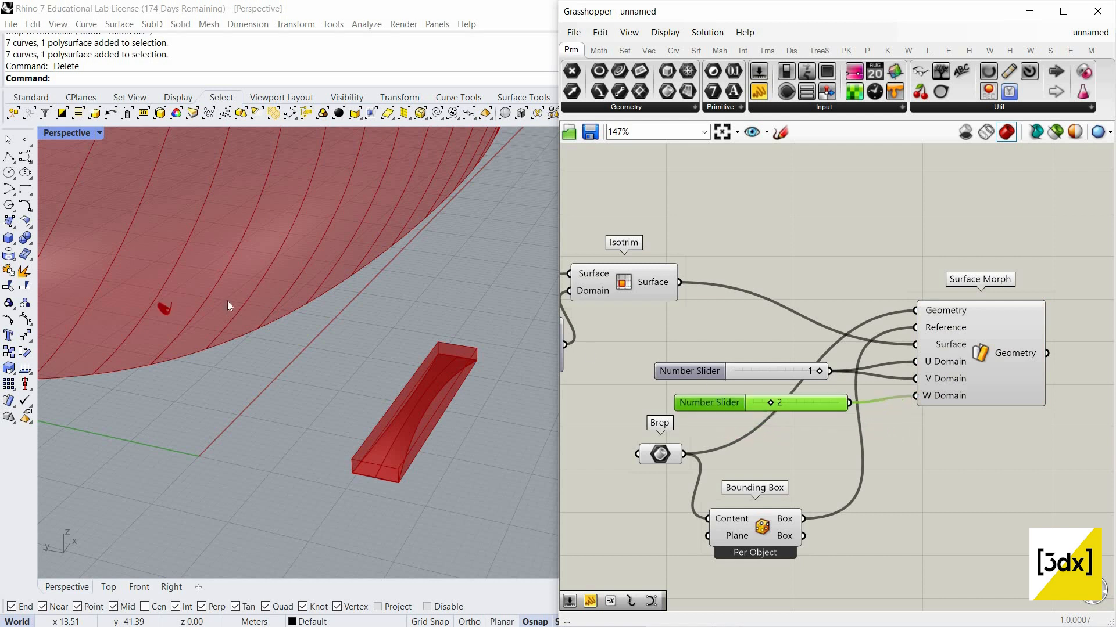
Reparameterize the Surface input of the Surface Morph component
scroll(374, 339, down, 5)
right_drag(372, 326, 476, 337)
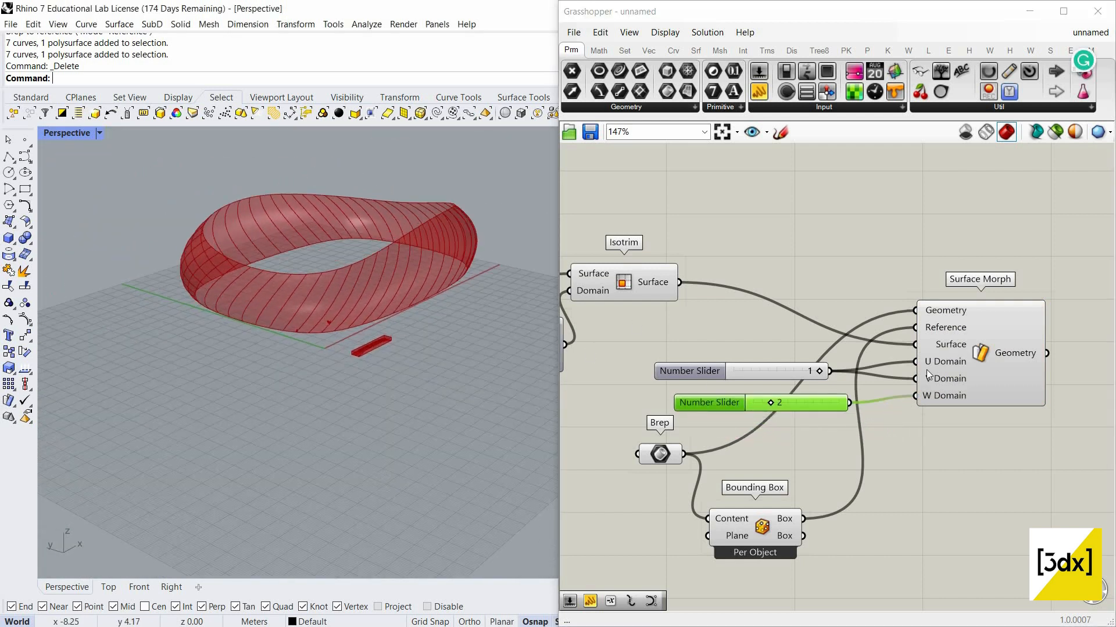
scroll(949, 349, up, 3)
right_click(948, 348)
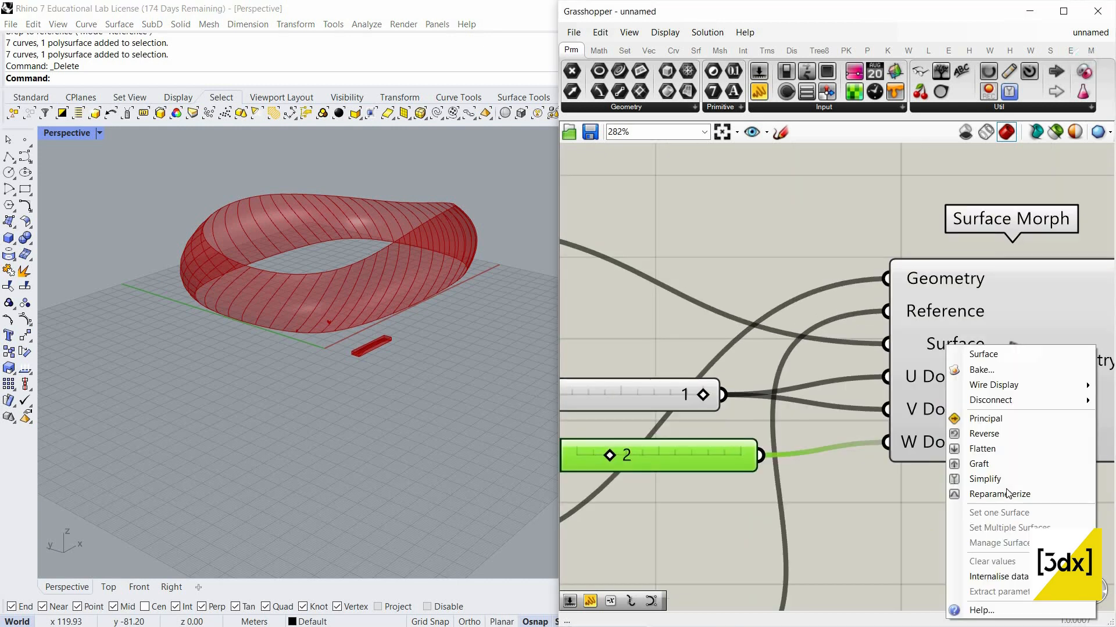
click(728, 395)
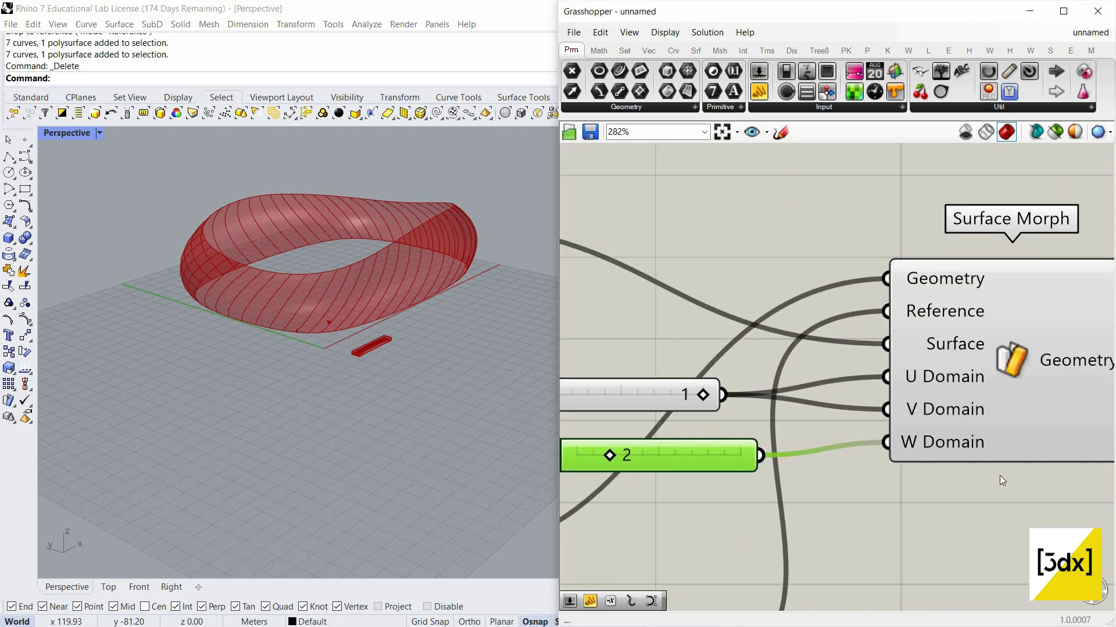
right_click(927, 345)
click(654, 343)
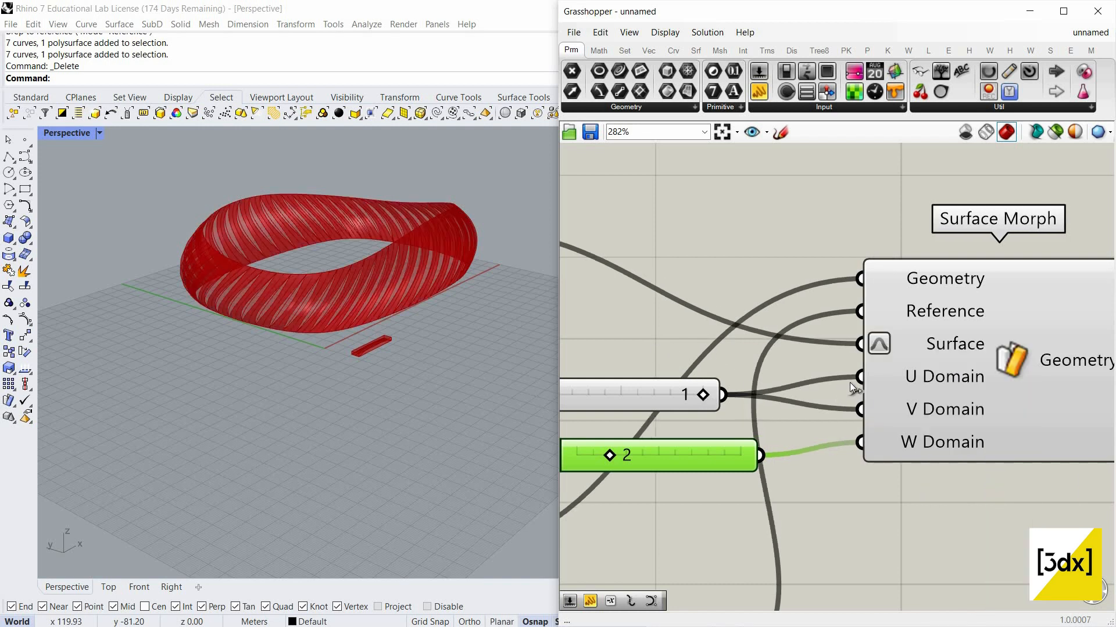
Turn off the preview of Isotrim, Brep, Bounding Box and the other selected components feeding Surface Morph
scroll(737, 407, down, 5)
scroll(812, 413, up, 2)
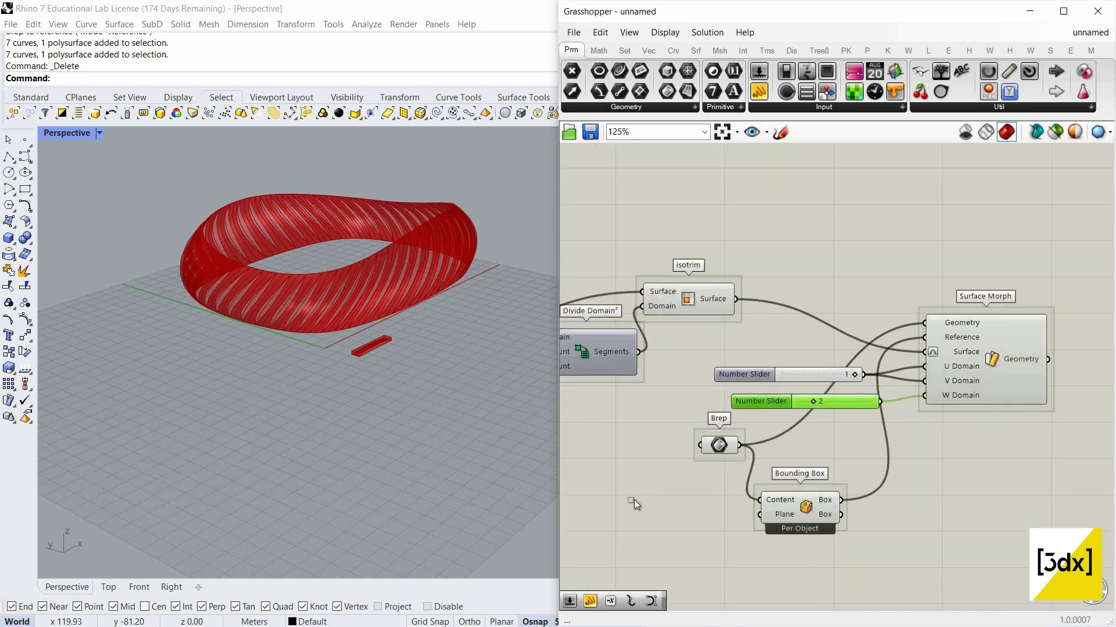
drag(802, 204, 623, 506)
right_click(792, 238)
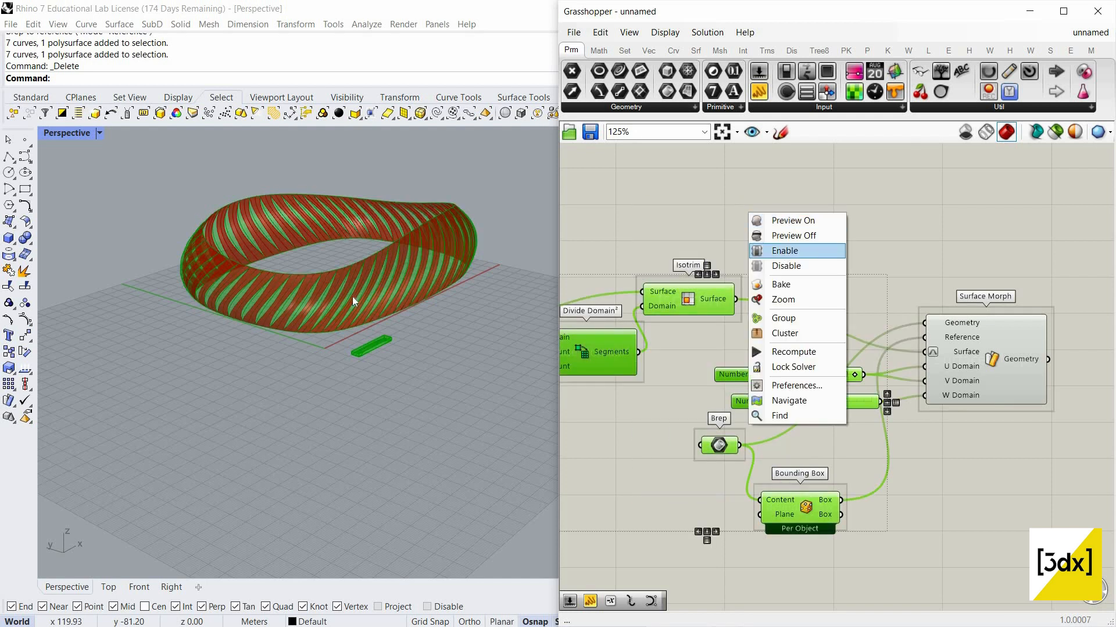
click(776, 236)
Examine the morphed panels around the ring from several angles, both close up and as a whole
scroll(340, 350, up, 6)
scroll(341, 350, up, 2)
scroll(478, 319, down, 10)
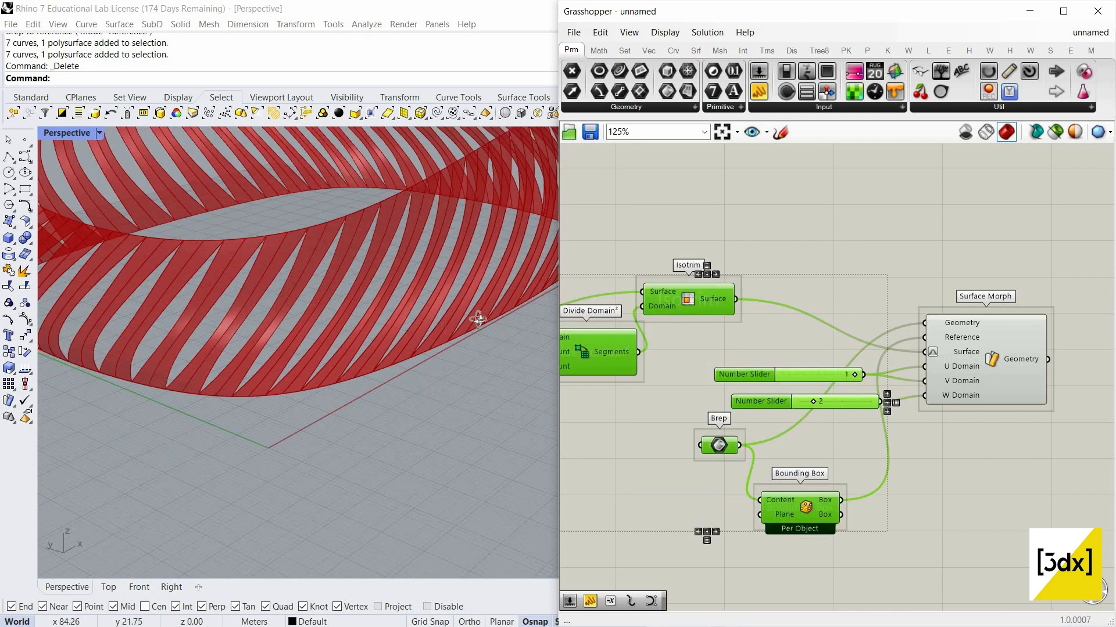
right_drag(532, 291, 331, 402)
scroll(507, 320, up, 6)
scroll(330, 402, down, 8)
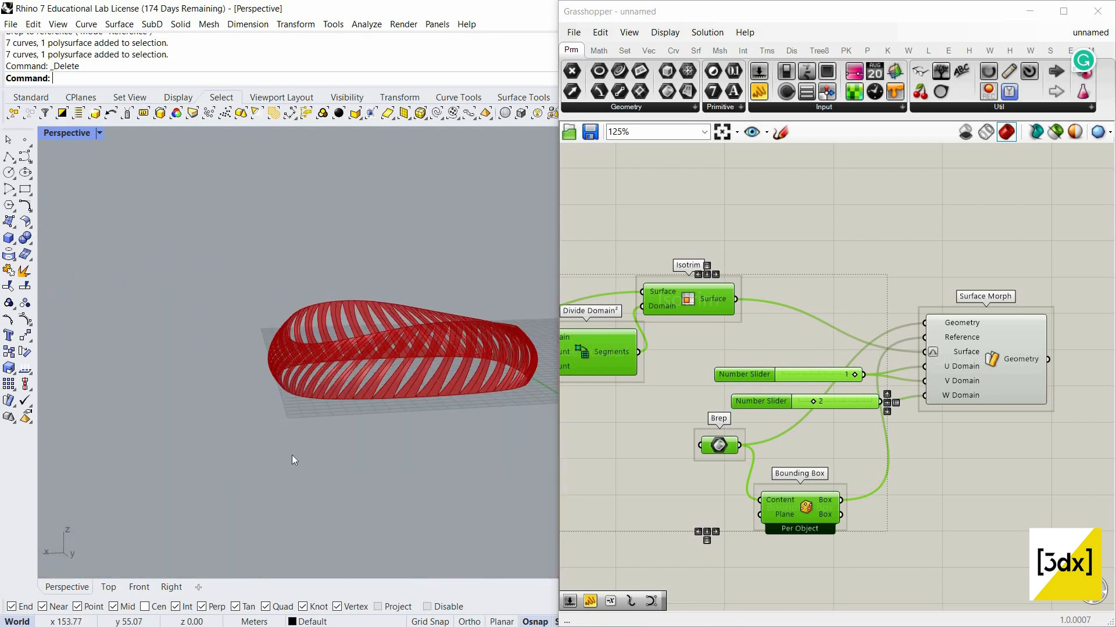
right_drag(292, 455, 351, 282)
scroll(342, 411, up, 7)
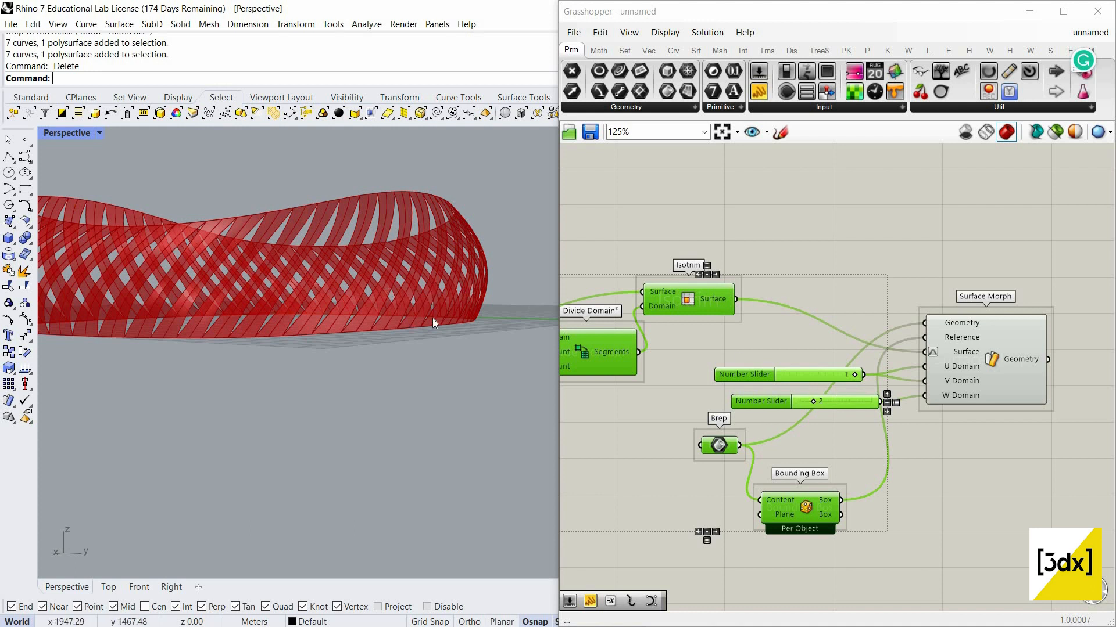
right_drag(447, 416, 445, 468)
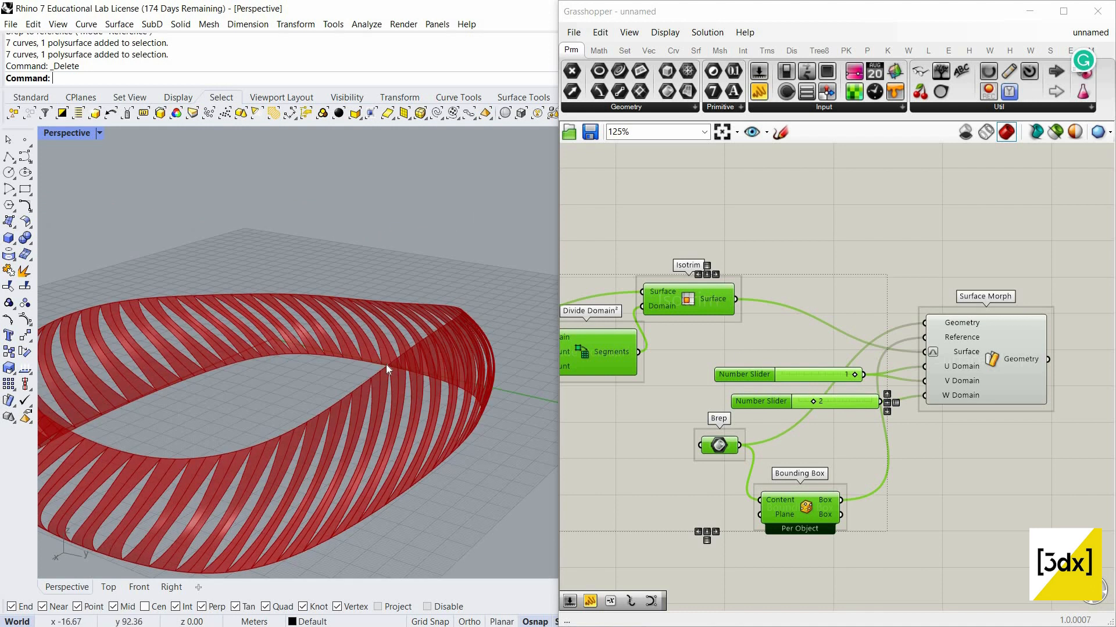